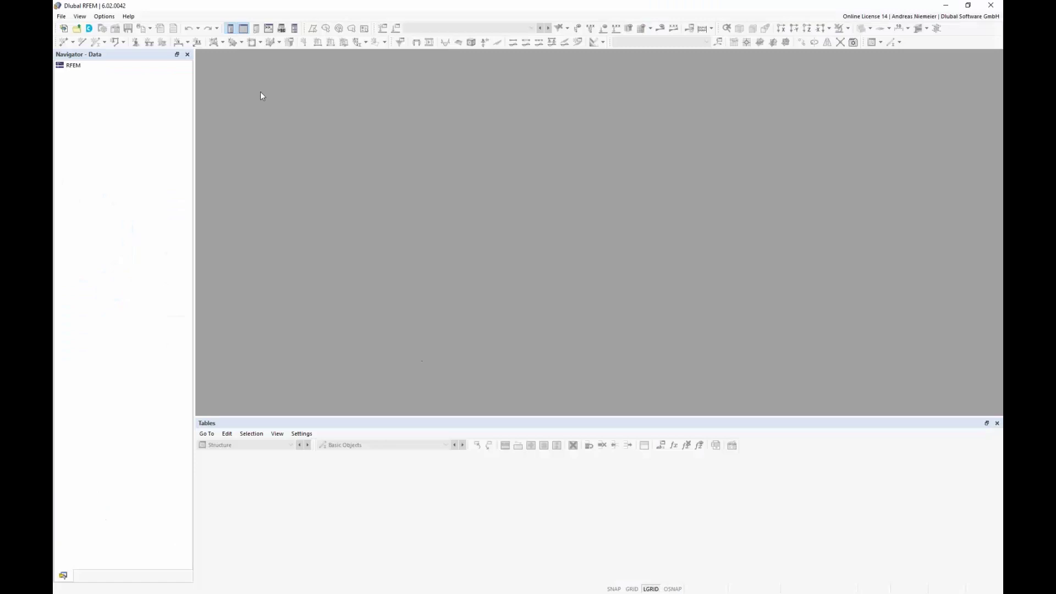
Start a new blank 3D model and name it BU.
click(62, 16)
click(77, 26)
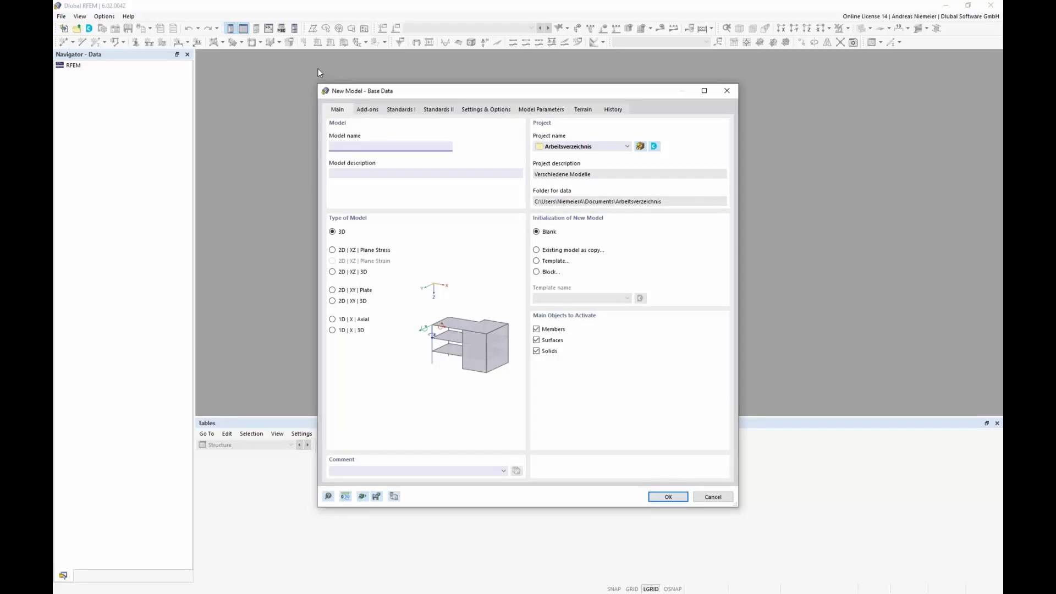
text(BU)
Activate the Nonlinear Material Behavior and Stress-Strain Analysis add-ons for the model.
click(375, 111)
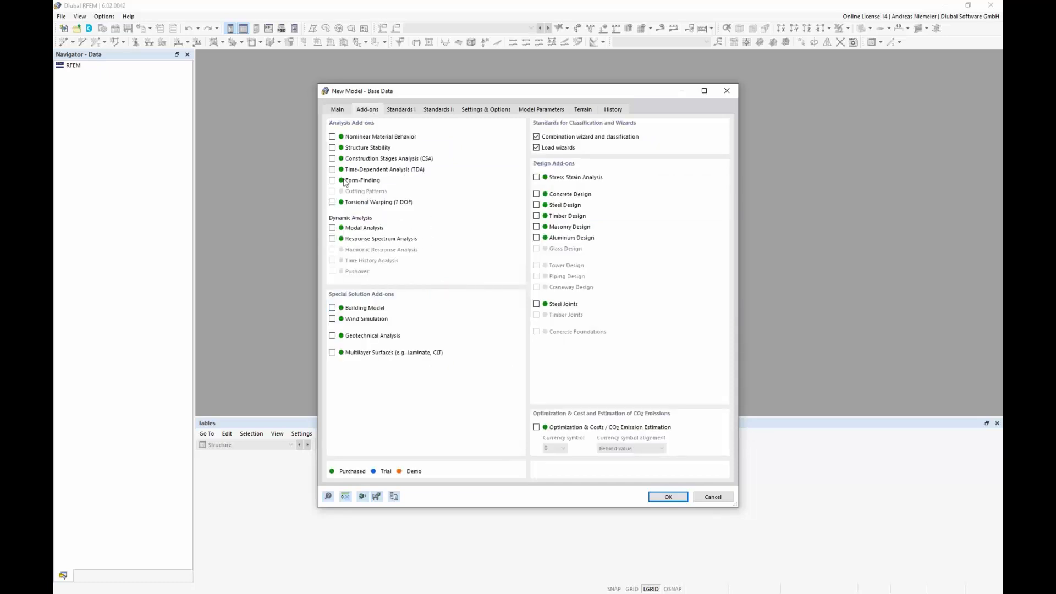
click(332, 137)
click(536, 177)
Orient the global Z axis upward and accept the base data to create the model.
click(499, 111)
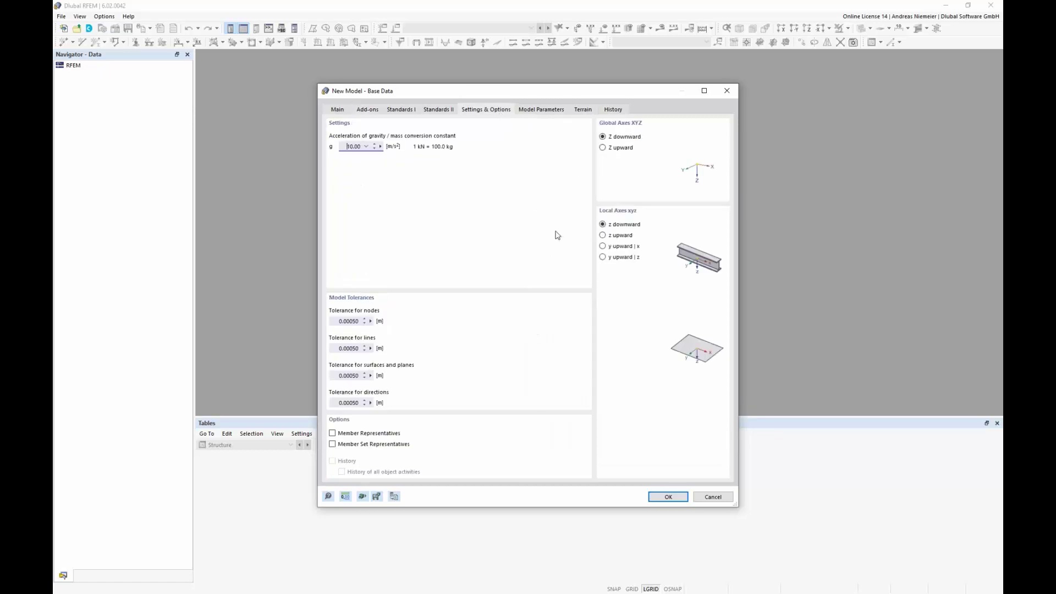
click(602, 147)
key(Return)
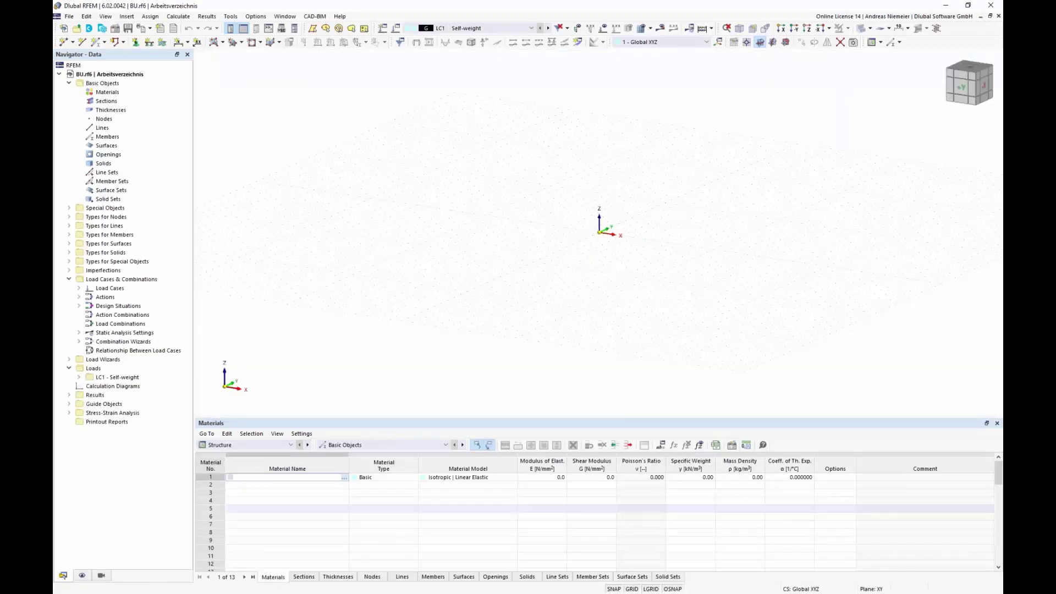
Switch to the PowerPoint presentation and resume the slide show from the Content slide with the vessel head drawing.
scroll(625, 240, down, 1)
mouse_move(622, 242)
middle_down()
mouse_move(581, 226)
mouse_move(568, 253)
mouse_move(604, 239)
middle_up()
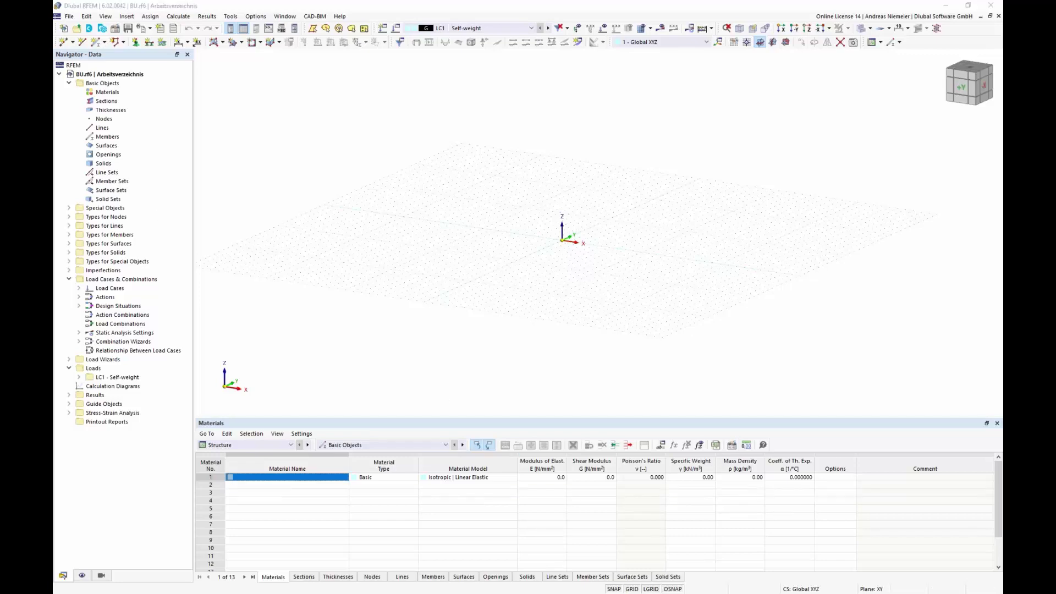
key(alt+Tab)
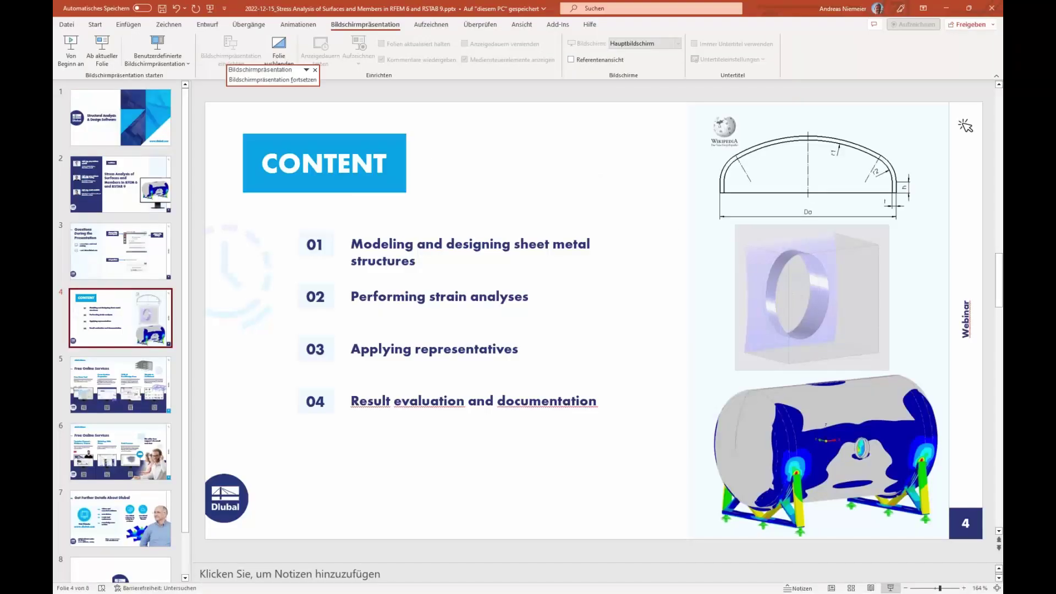
key(shift+F5)
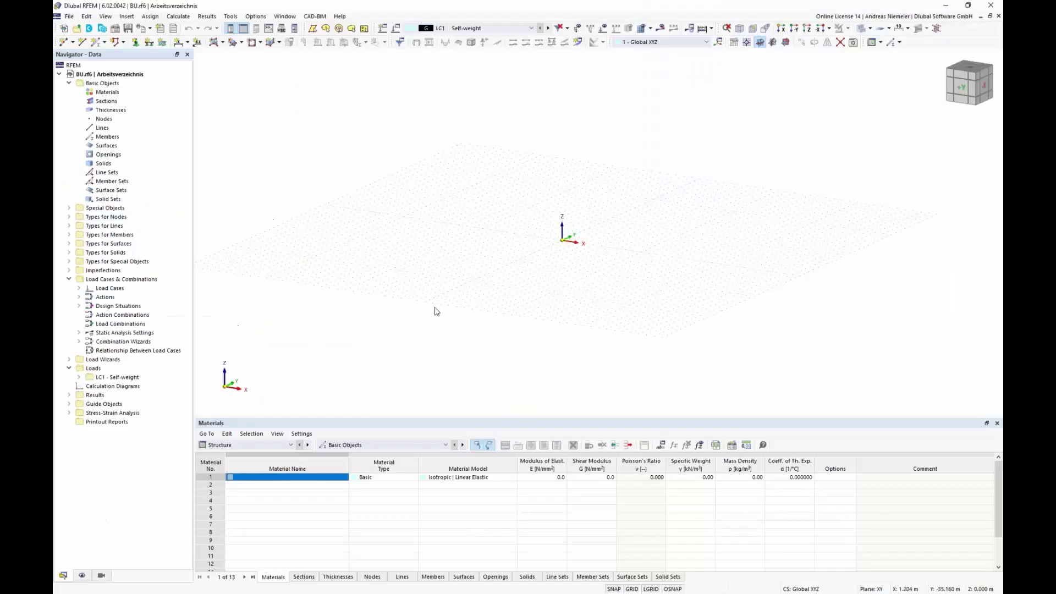
Back in RFEM, set the XZ plane as the current work plane.
mouse_move(544, 280)
middle_down()
mouse_move(534, 274)
mouse_move(556, 287)
middle_up()
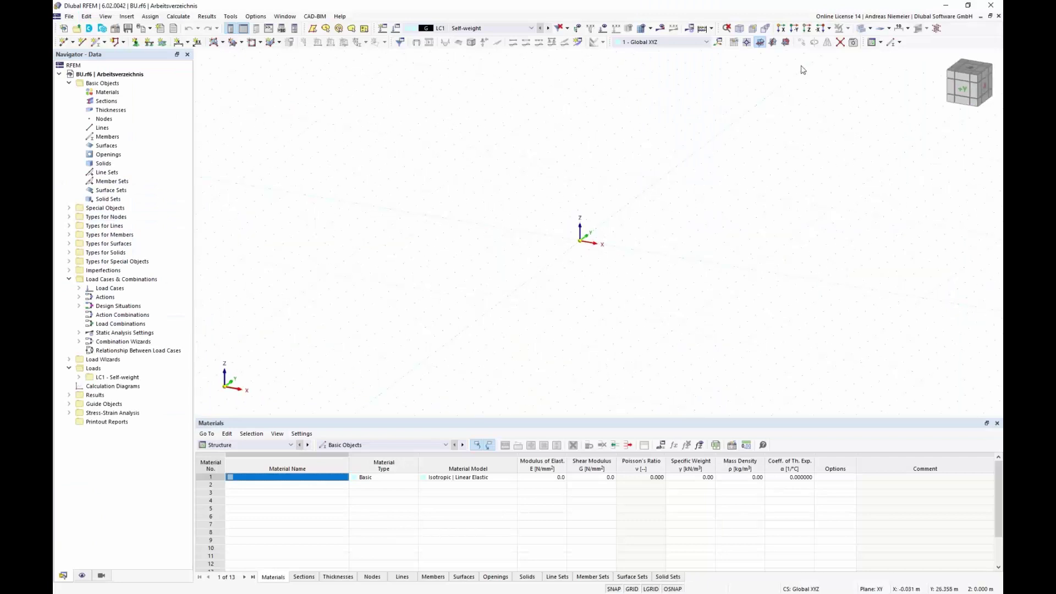
click(786, 43)
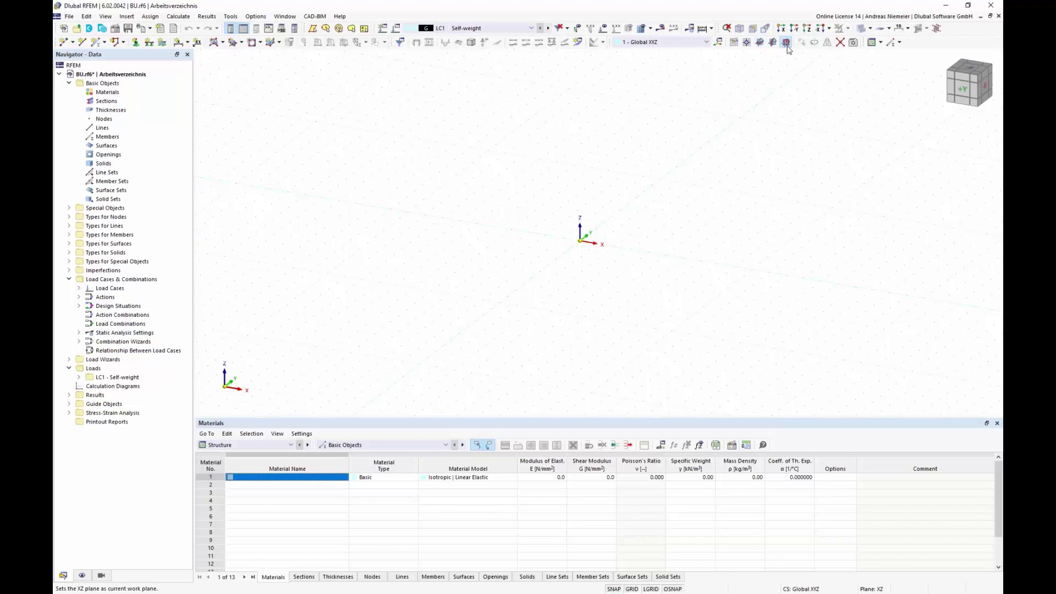
Draw a trial arc spanning the origin in the XZ plane, ending at X 2.000 m, and delete it with its nodes.
right_click(104, 128)
mouse_move(163, 145)
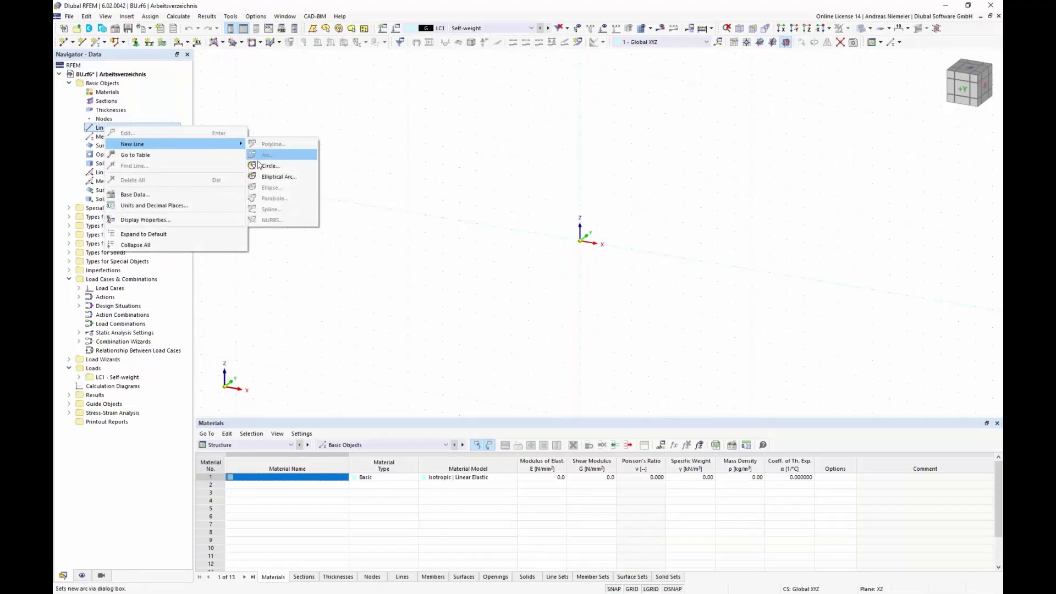
click(123, 42)
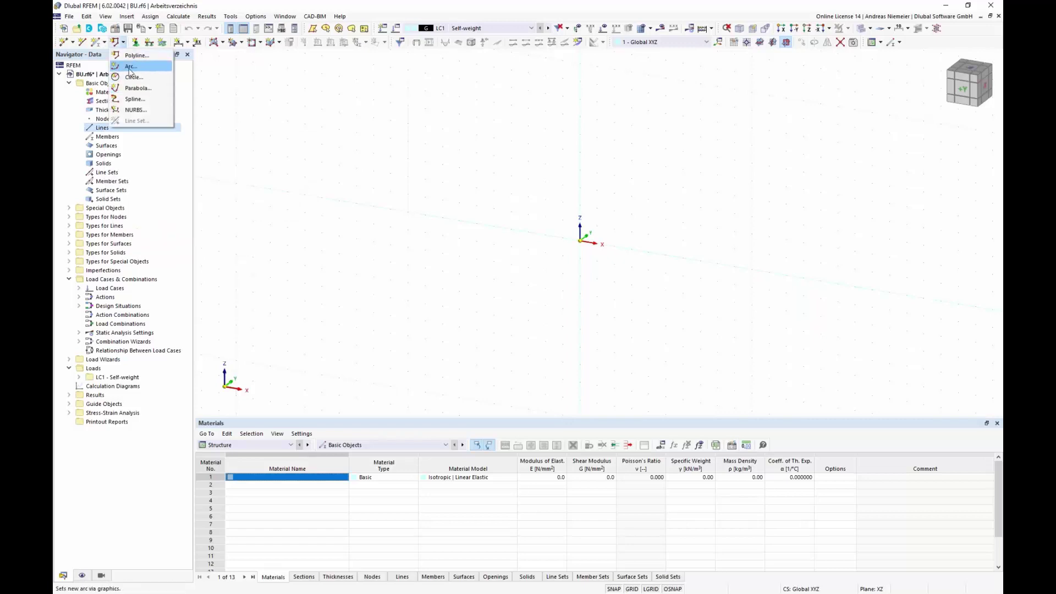
click(131, 76)
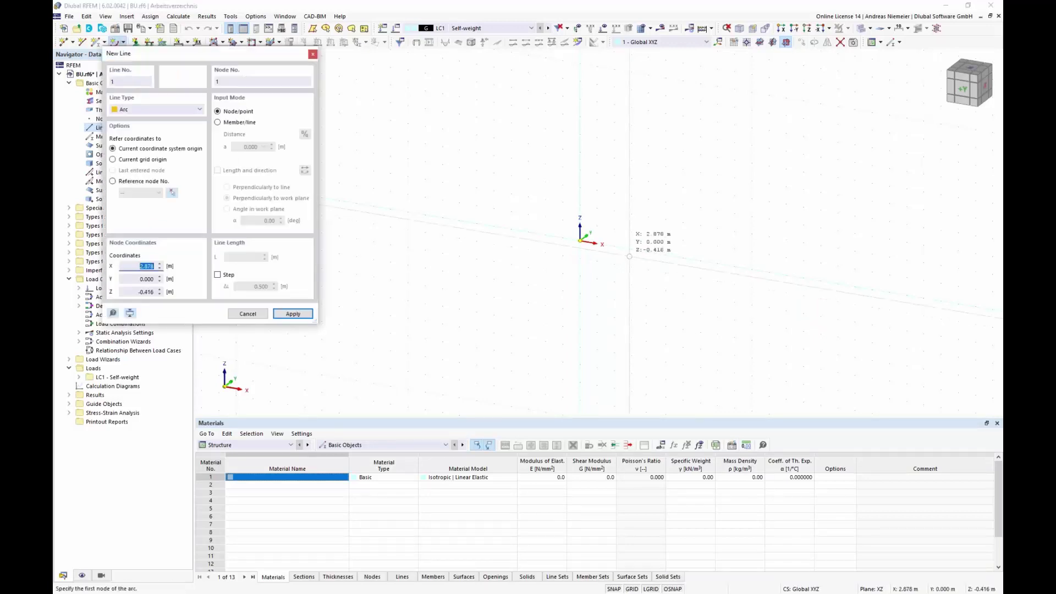
click(510, 205)
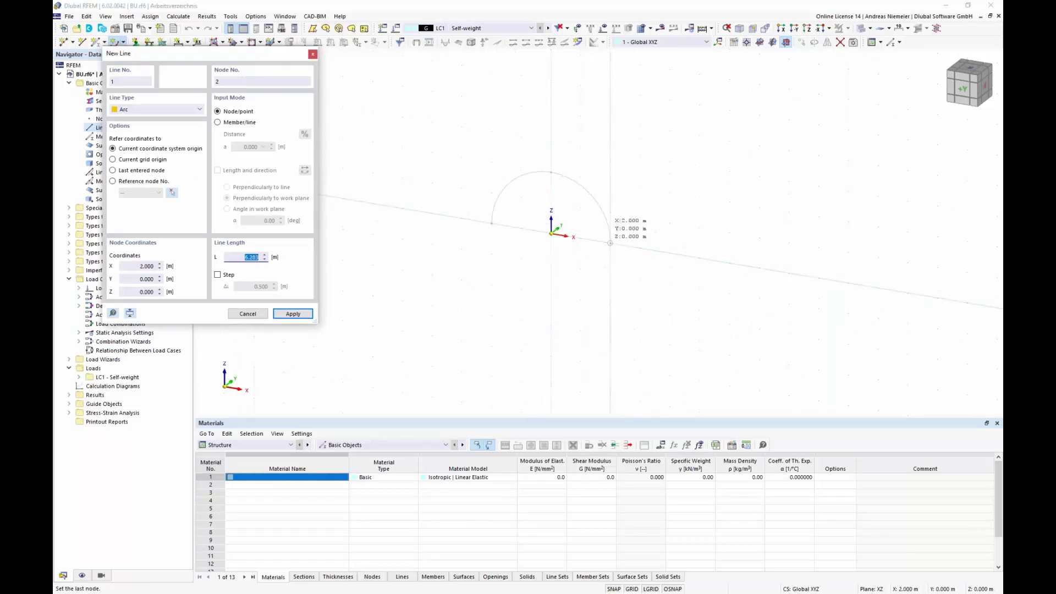
click(610, 243)
key(Escape)
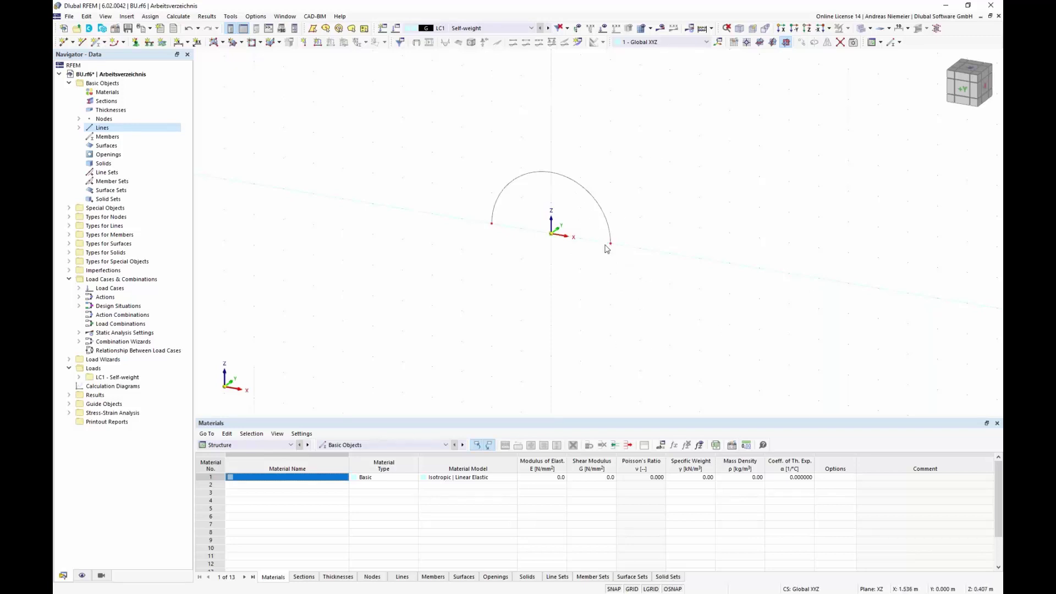
drag(427, 142, 681, 340)
key(Delete)
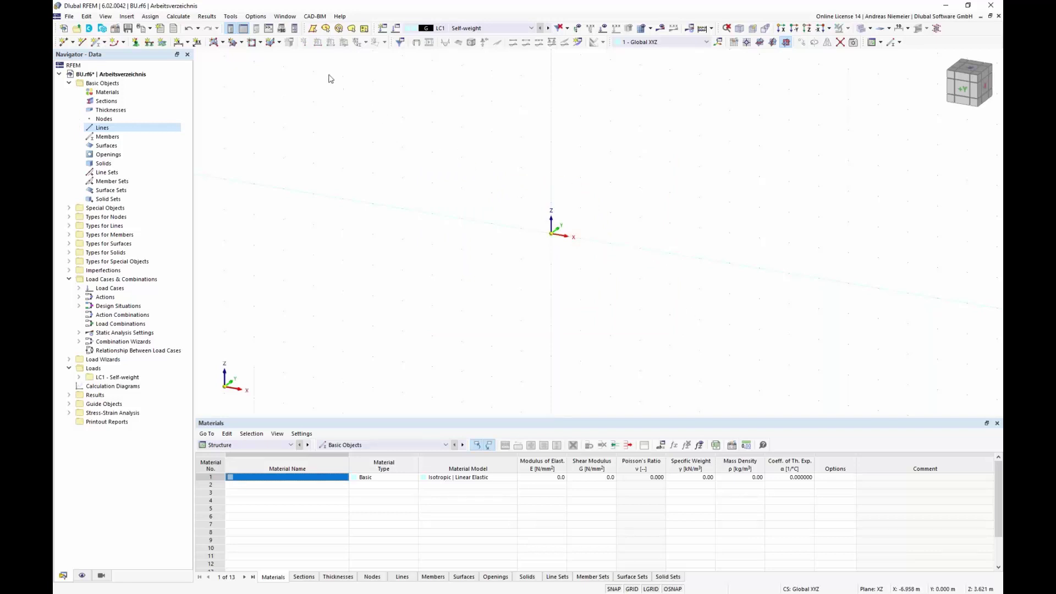
Show the Script Manager and run the Vaulted Head script with its default diameter, 0.01 m thickness and round shape 2.
click(281, 28)
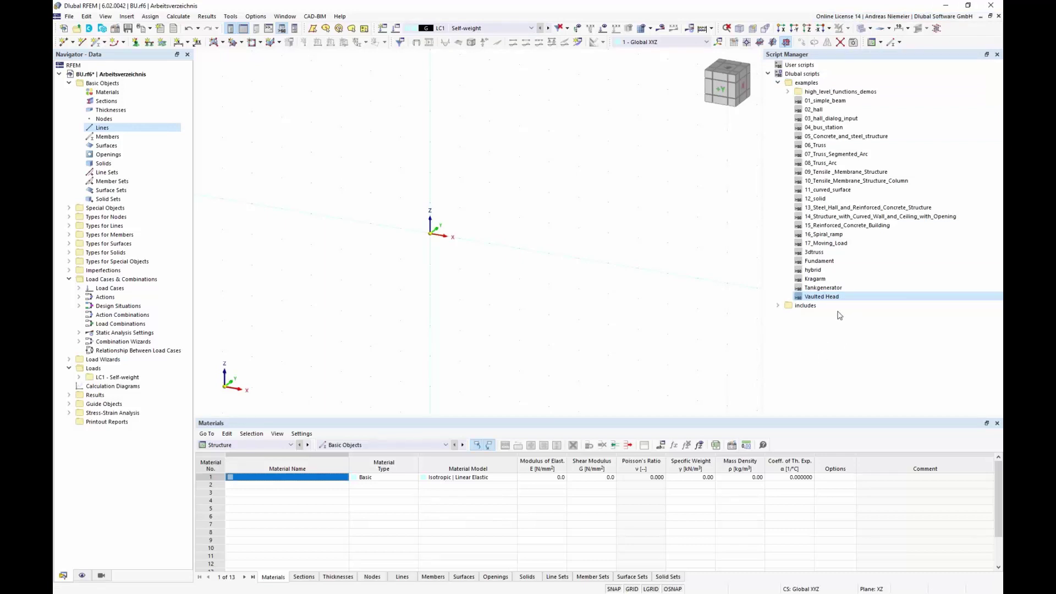
double_click(828, 296)
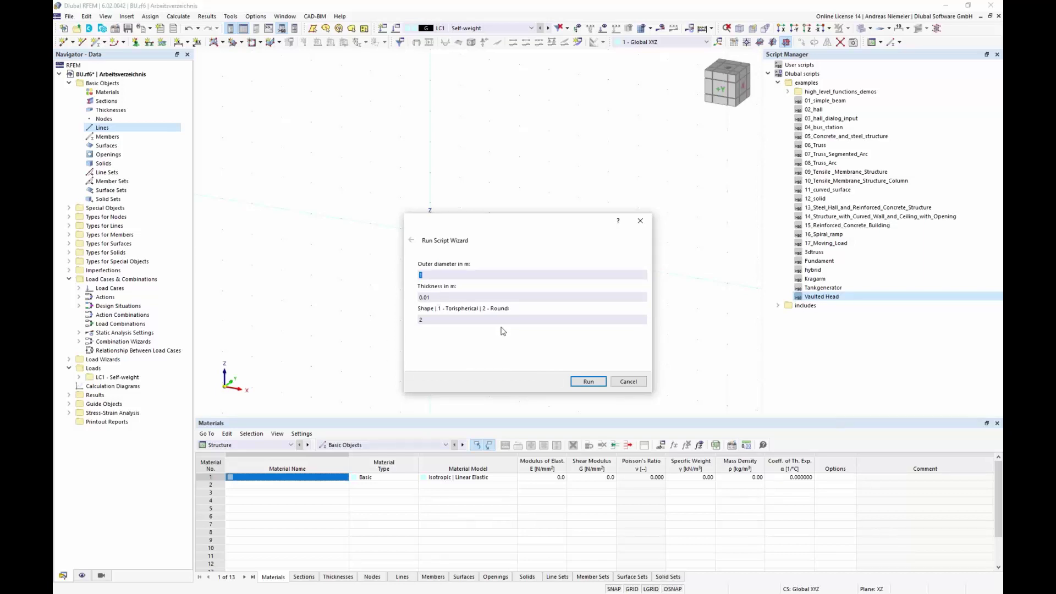
drag(431, 298, 417, 298)
click(596, 386)
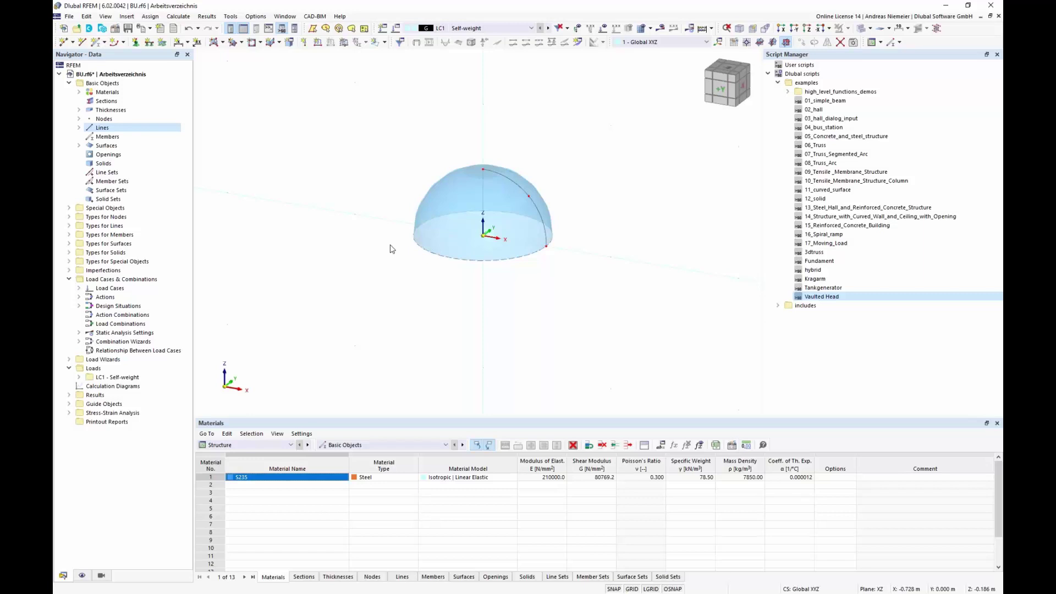
Delete all objects in the Basic Objects category to clear the generated round head.
right_click(104, 83)
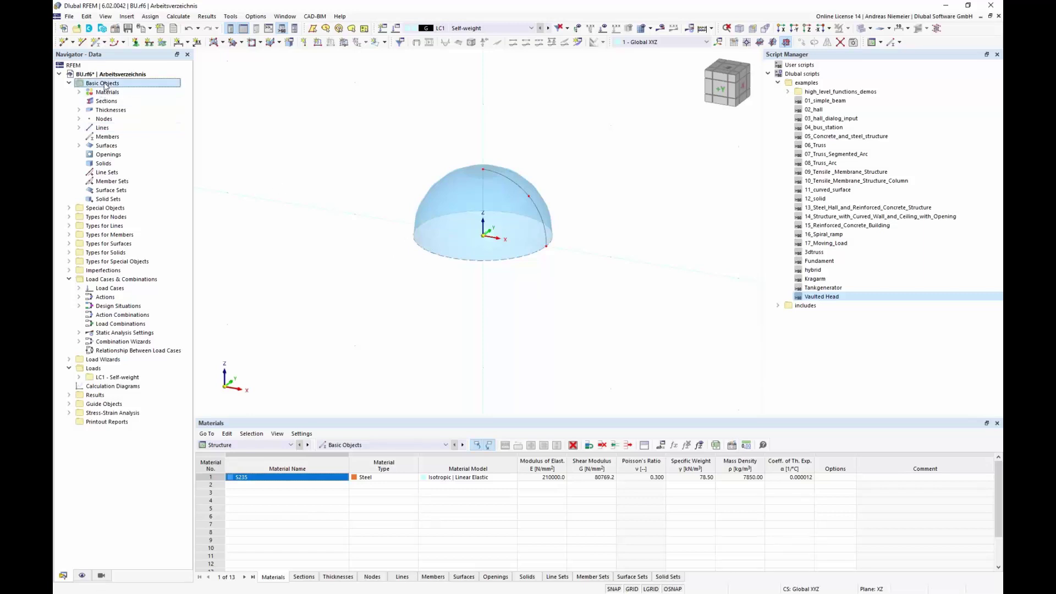
click(135, 126)
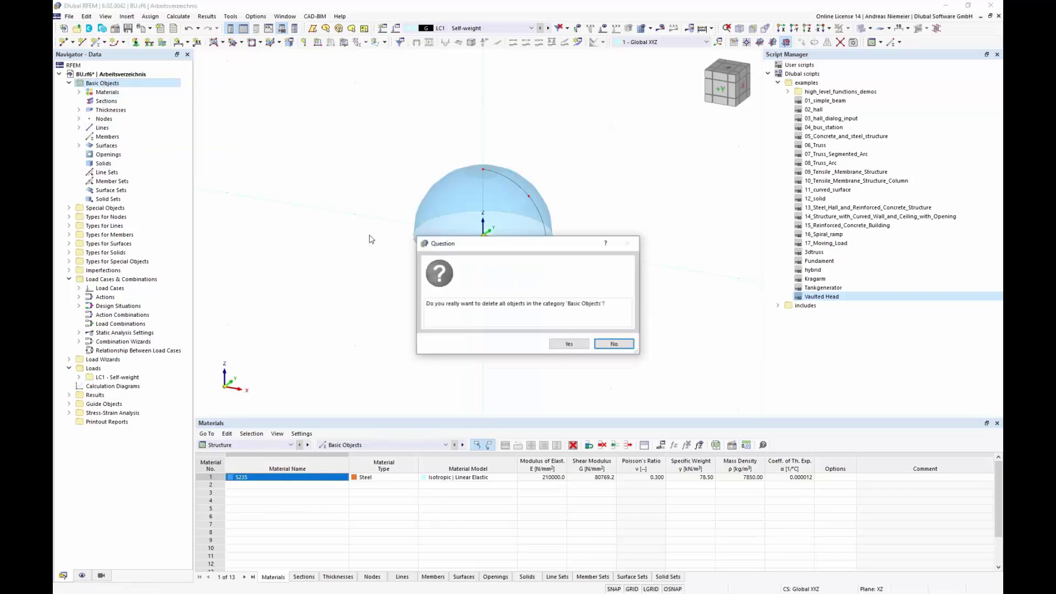
click(561, 342)
Run the Vaulted Head script with outer diameter 2.3 m, thickness 0.029 m and shape 1 (torispherical).
double_click(825, 298)
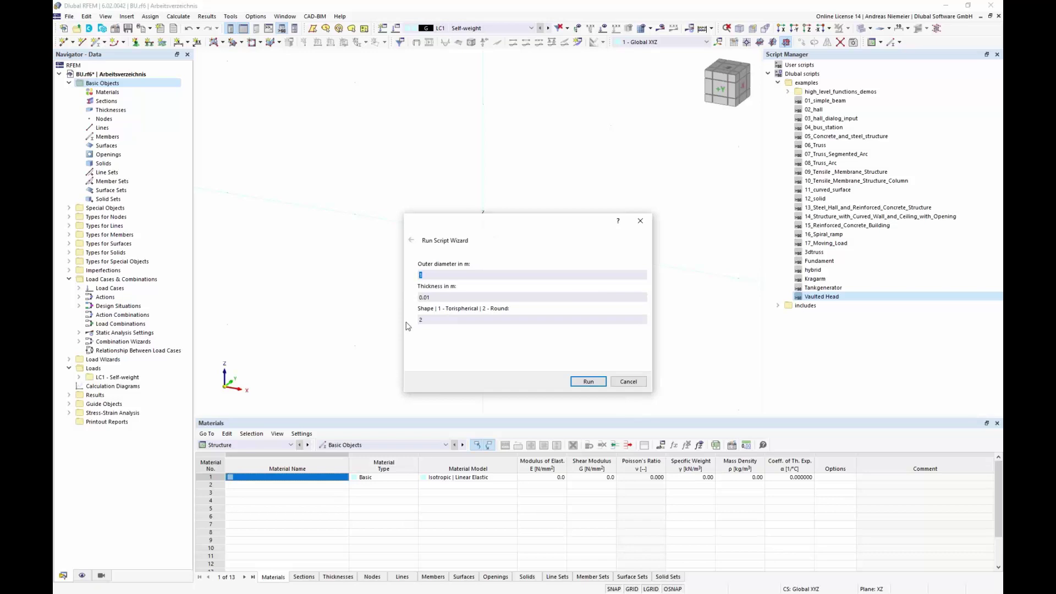
text(2.3)
double_click(436, 298)
text(0.029)
double_click(420, 319)
text(1)
click(589, 382)
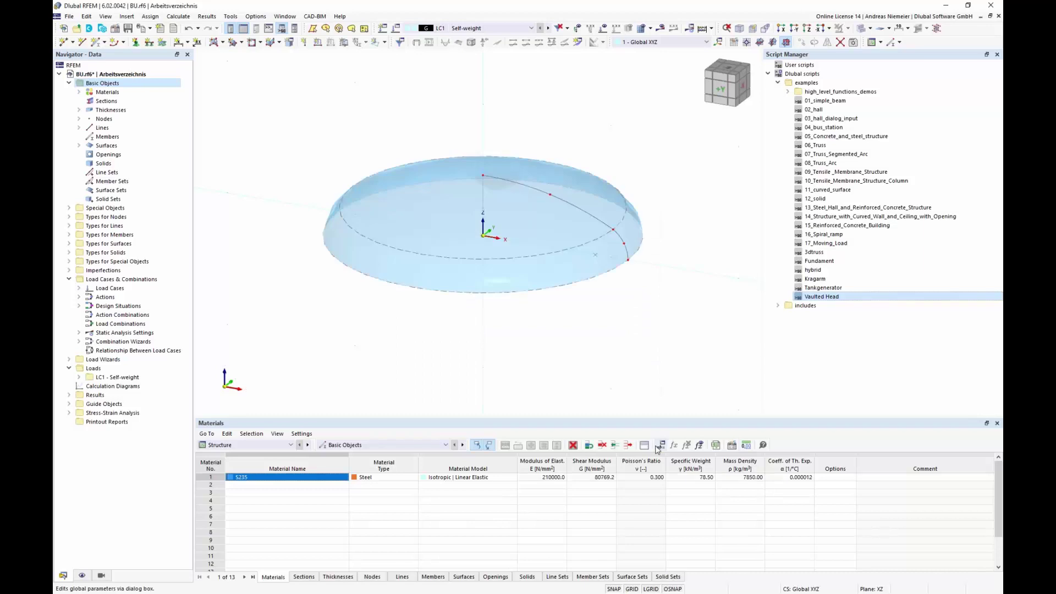
Inspect the generated torispherical head from several views and check the arc parameters of line 1 without changing them.
ctrl+middle_drag(465, 361, 517, 242)
scroll(517, 242, up, 3)
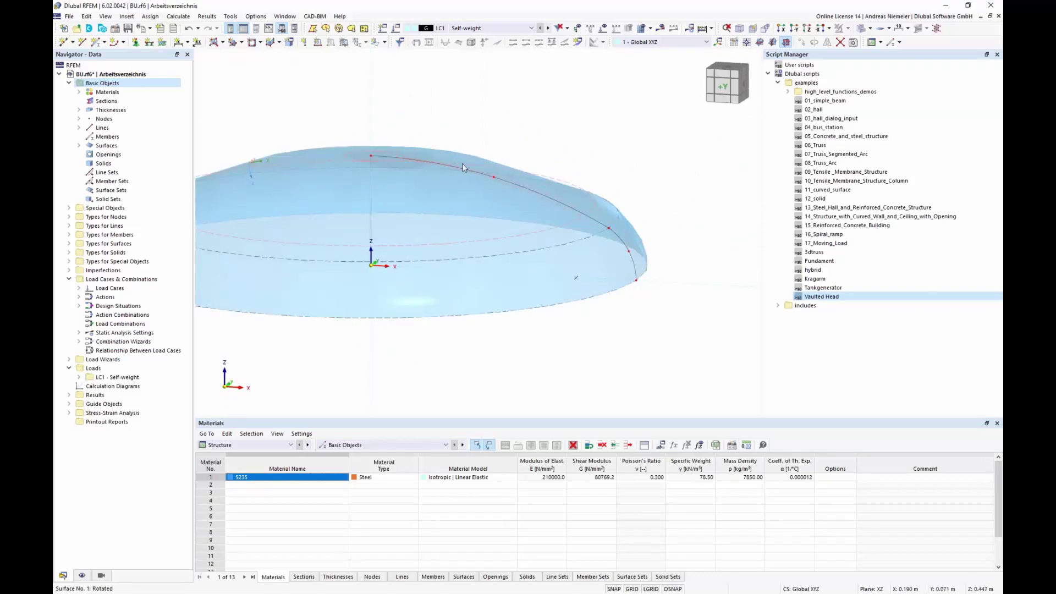
double_click(496, 262)
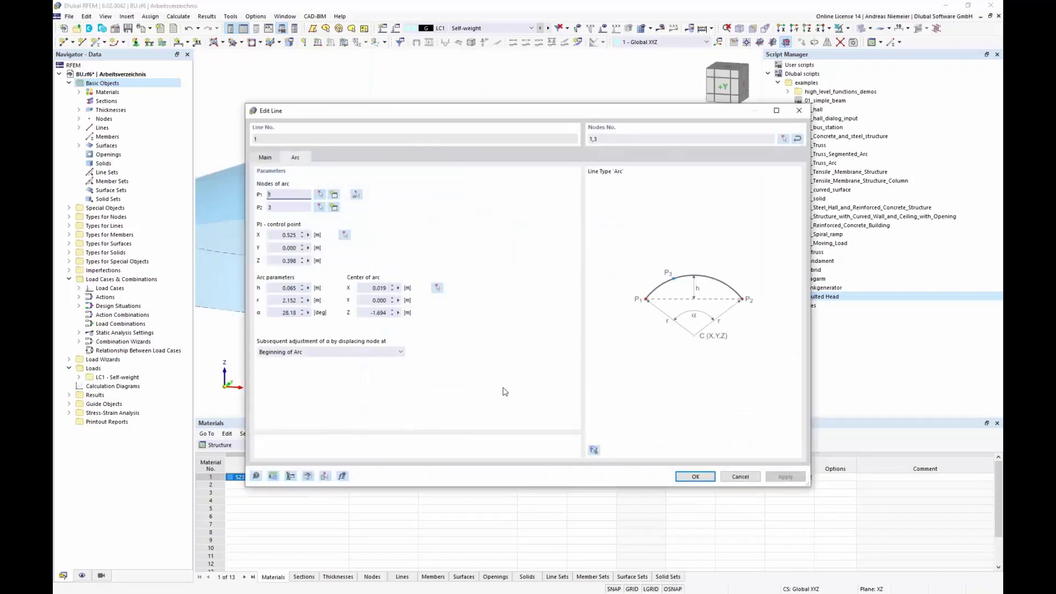
click(738, 478)
scroll(634, 323, down, 3)
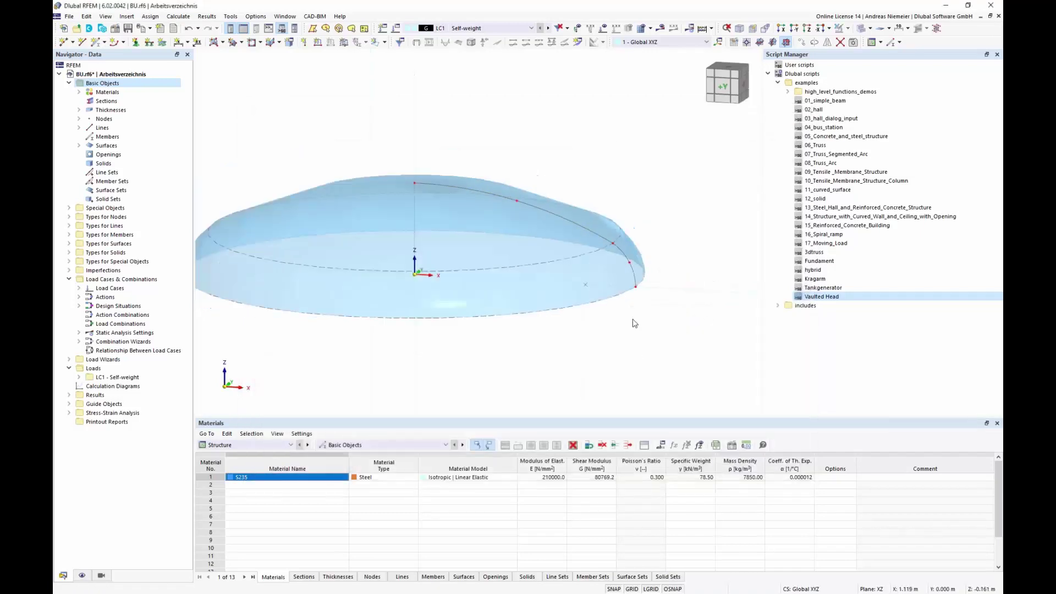
scroll(563, 344, up, 1)
middle_drag(562, 343, 534, 304)
scroll(534, 304, down, 1)
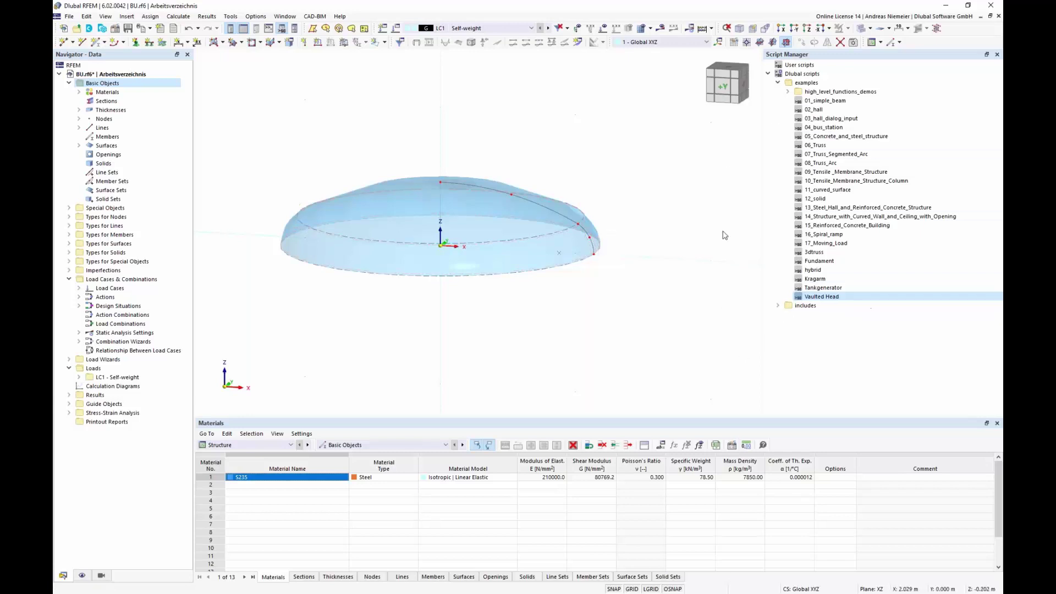
Open the Vaulted Head script for editing in Notepad++ and decline the editor update.
right_click(842, 300)
click(858, 317)
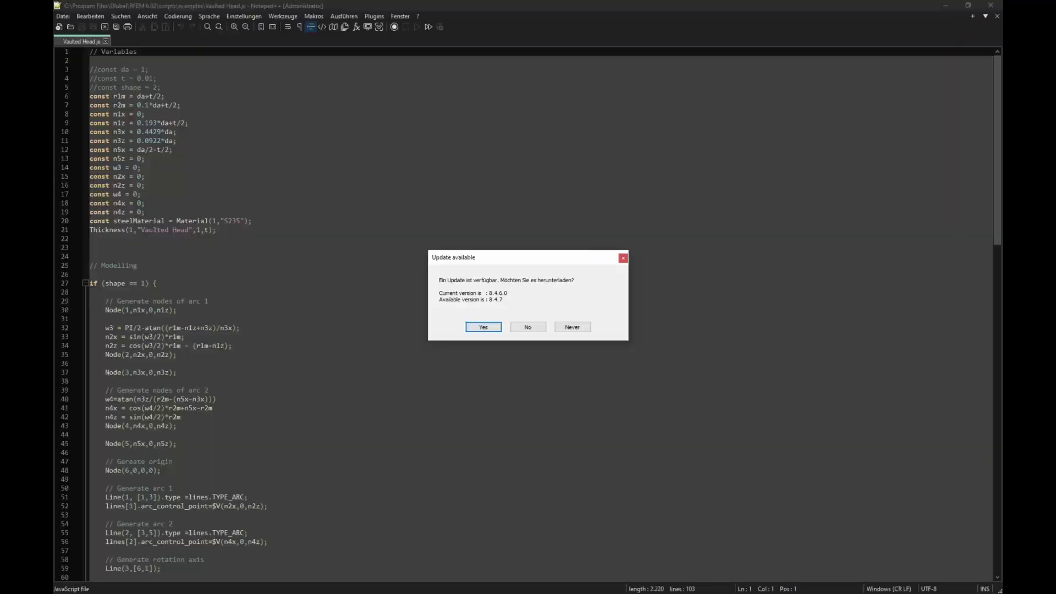
click(528, 327)
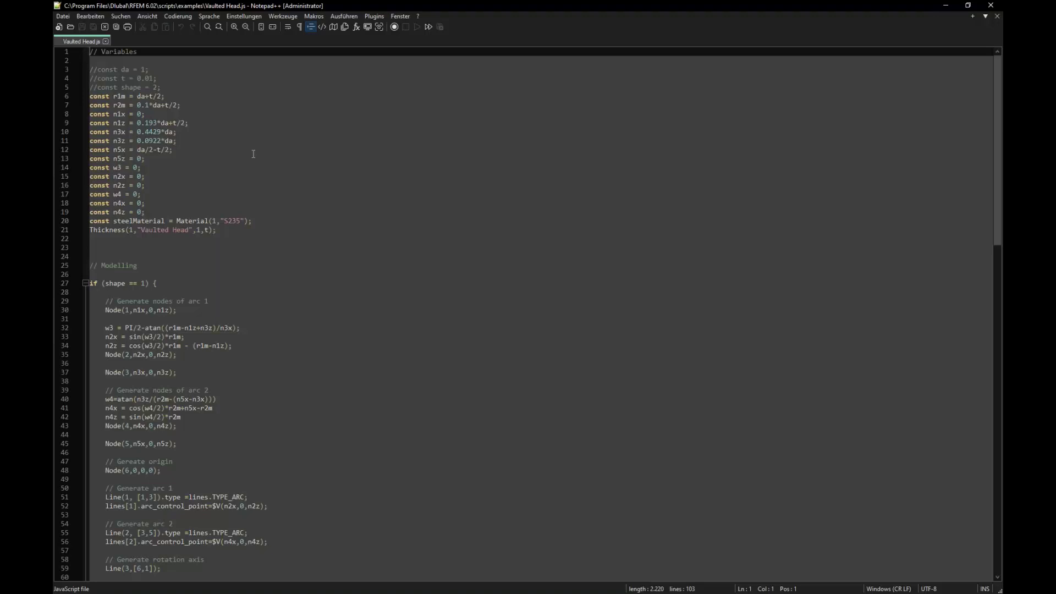
Review the script's variable definitions, including radii r1m and r2m, the node coordinates, the steel material and the thickness.
drag(237, 229, 88, 159)
click(117, 97)
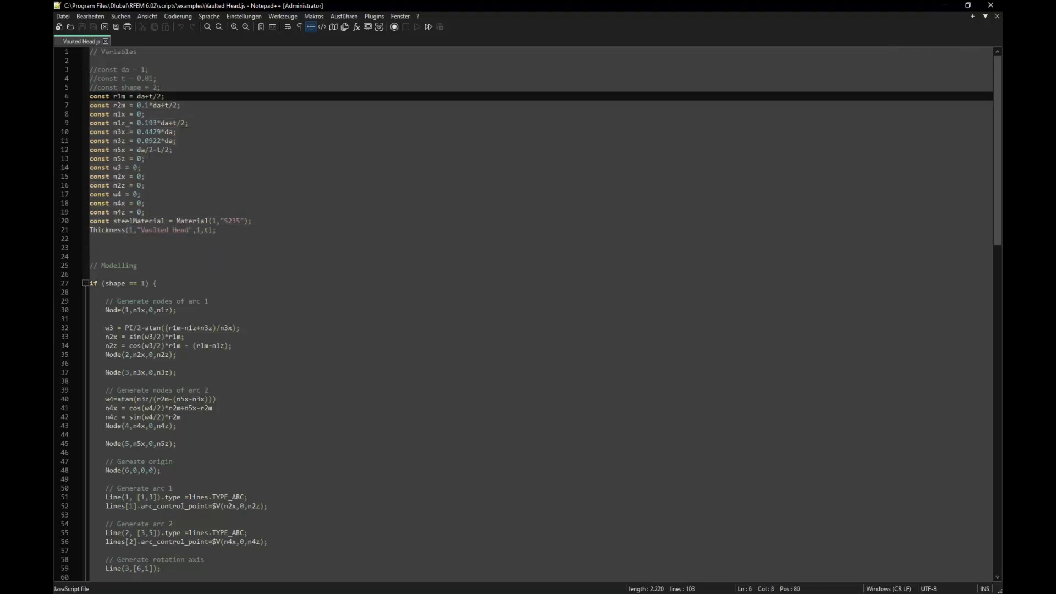
click(118, 106)
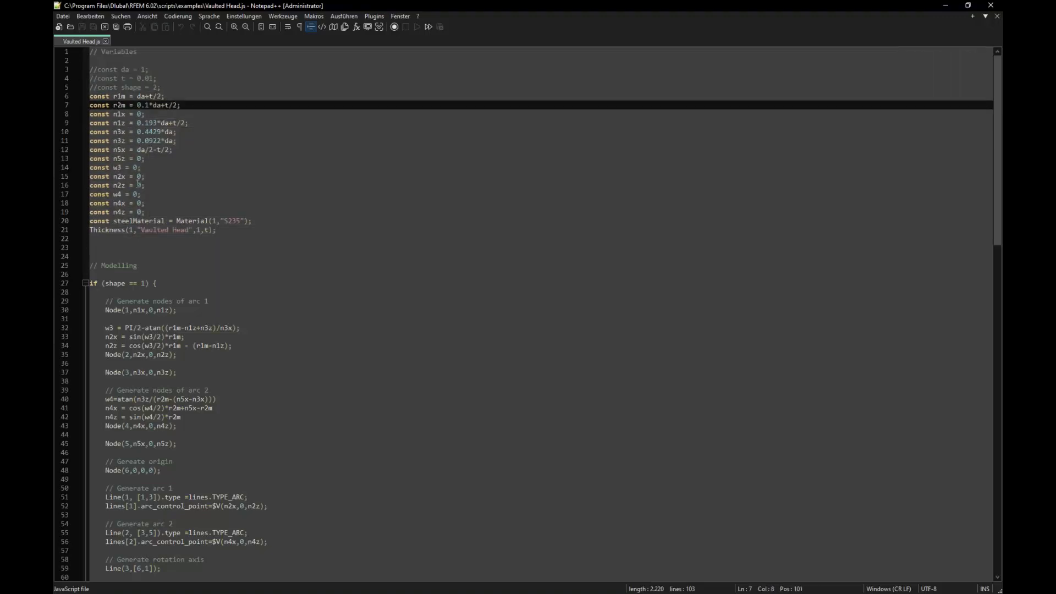
drag(204, 187, 205, 191)
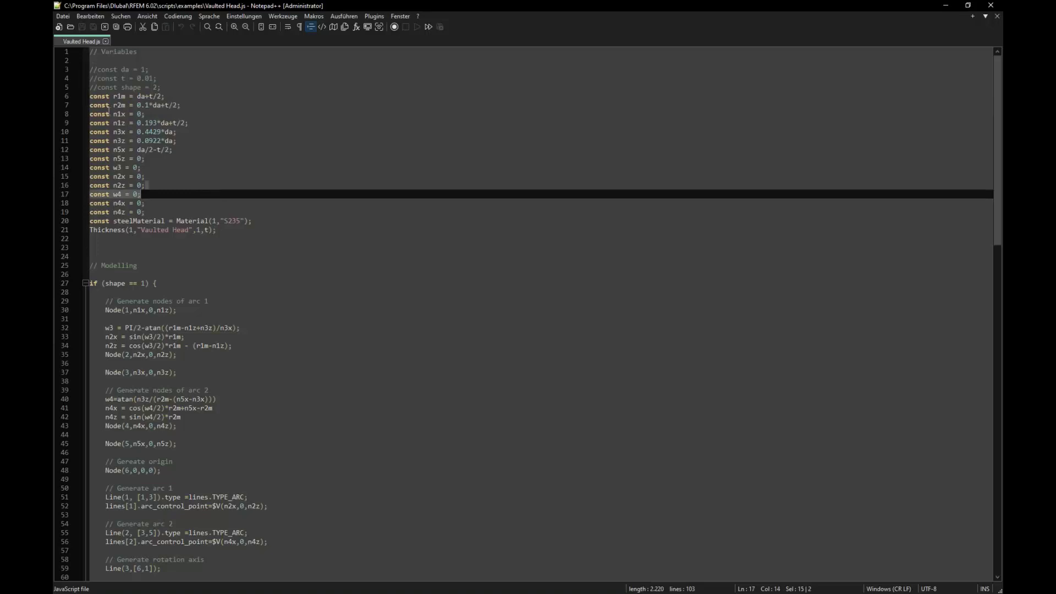
drag(258, 221, 89, 221)
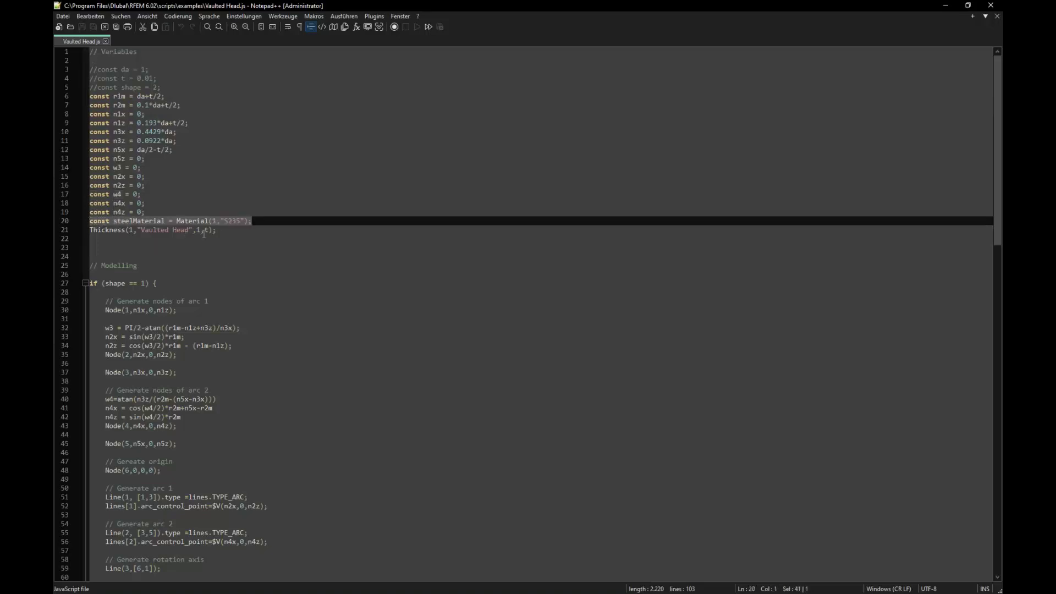
drag(243, 231, 89, 231)
Examine the script's Modelling section and its separate branches for shape 1 and shape 2.
scroll(279, 232, down, 4)
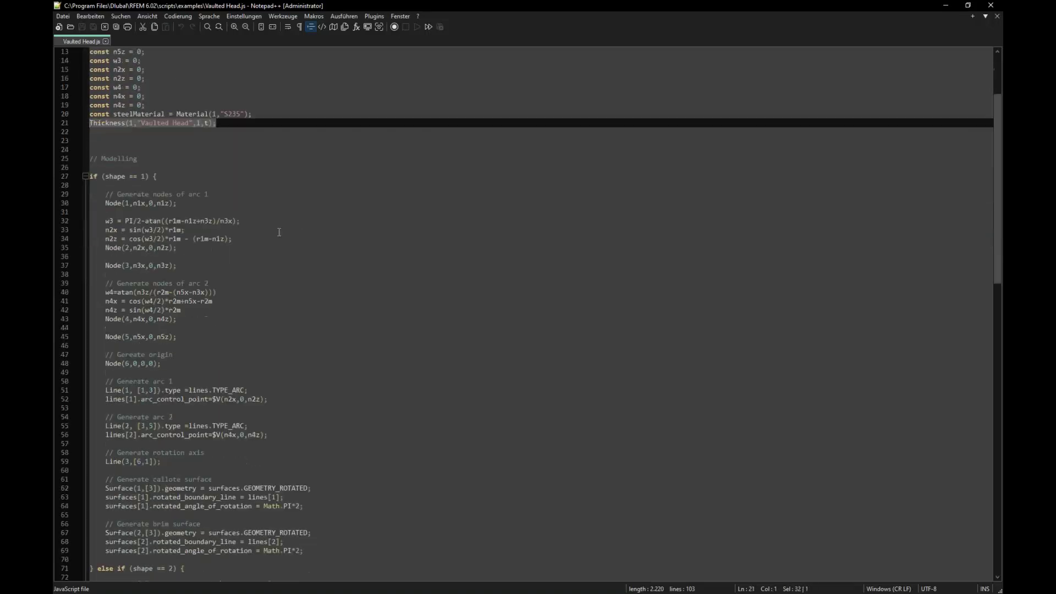
click(159, 165)
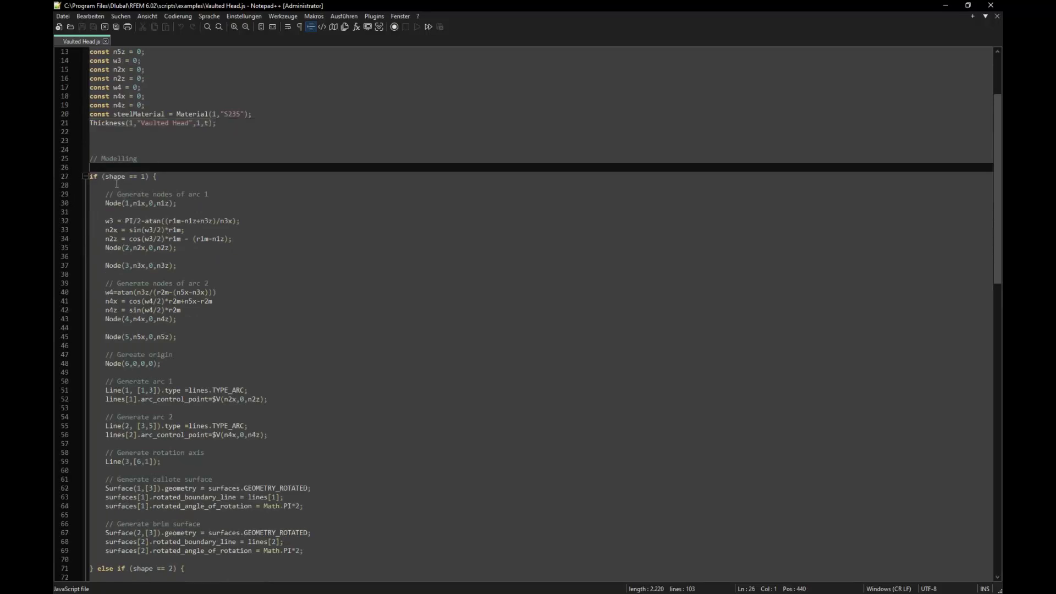
click(144, 176)
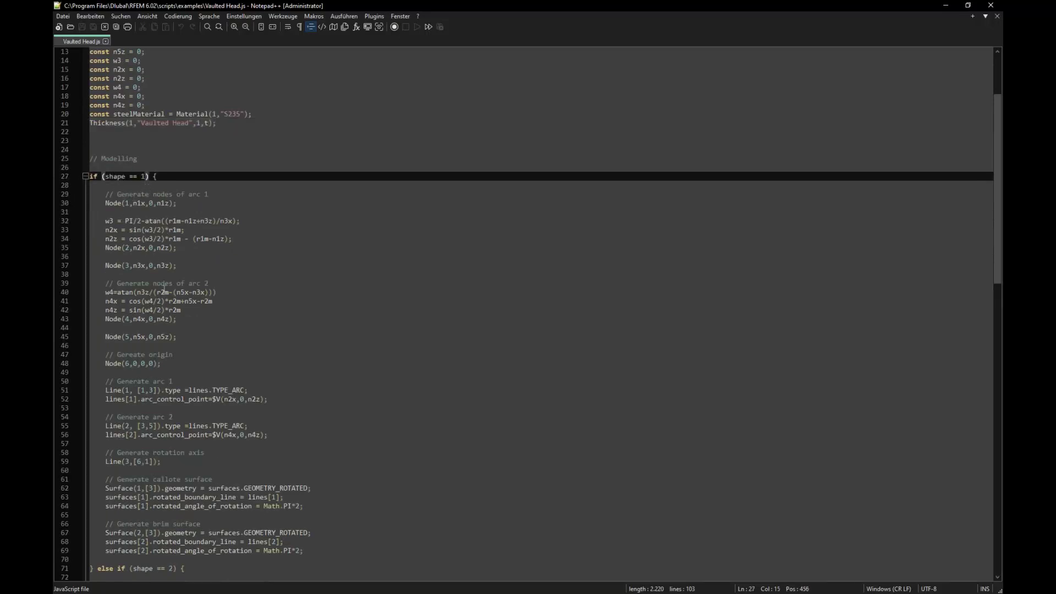
scroll(163, 290, down, 5)
click(165, 427)
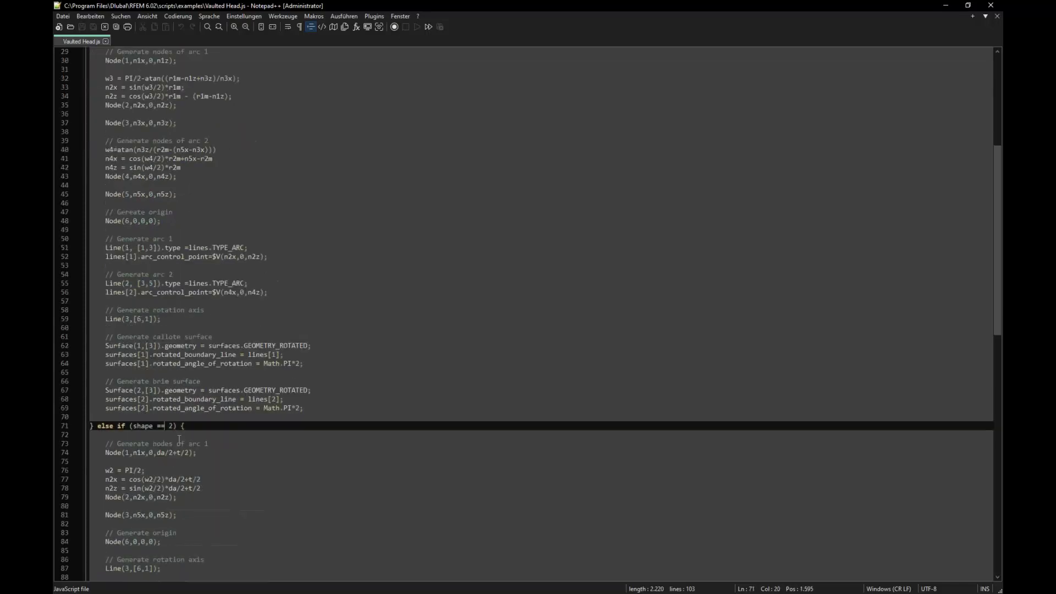
scroll(167, 497, down, 4)
scroll(165, 492, up, 8)
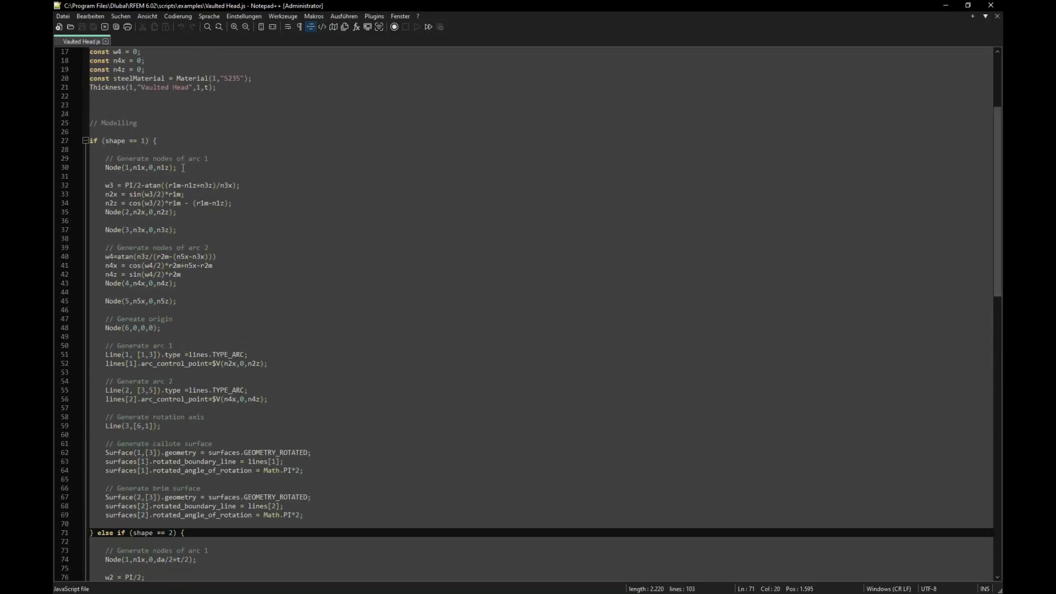
Review how the script generates nodes, arcs 1 and 2 and the rotated surfaces, including the round cap, and close the editor.
drag(181, 167, 108, 171)
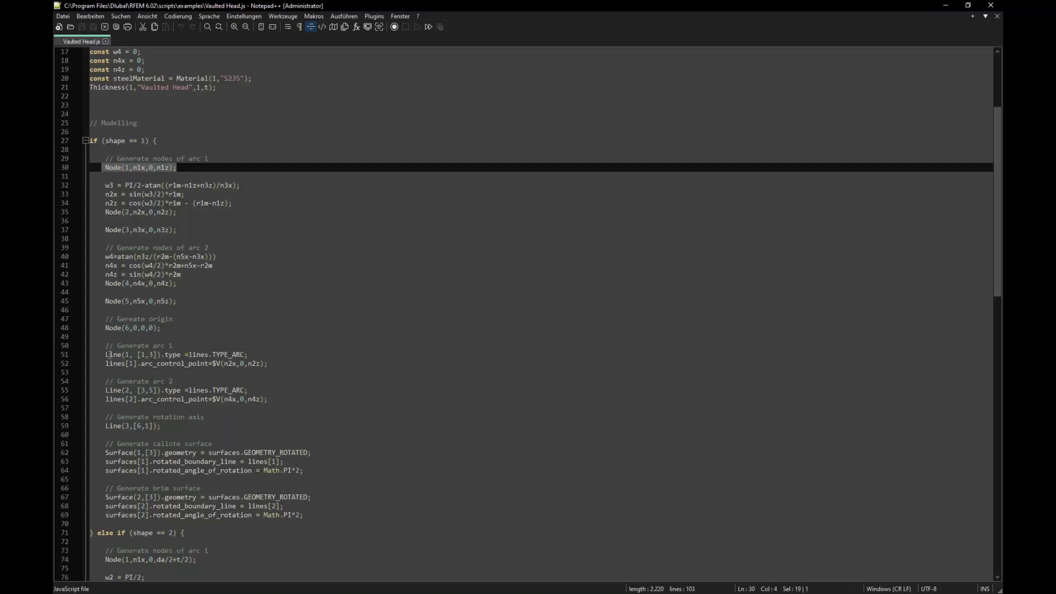
click(147, 354)
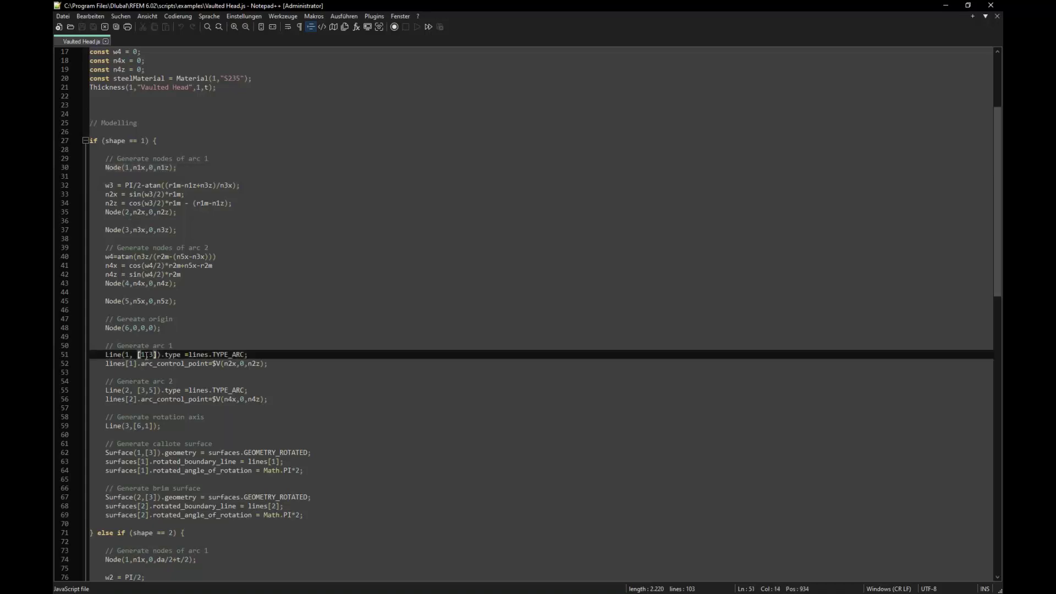
click(152, 390)
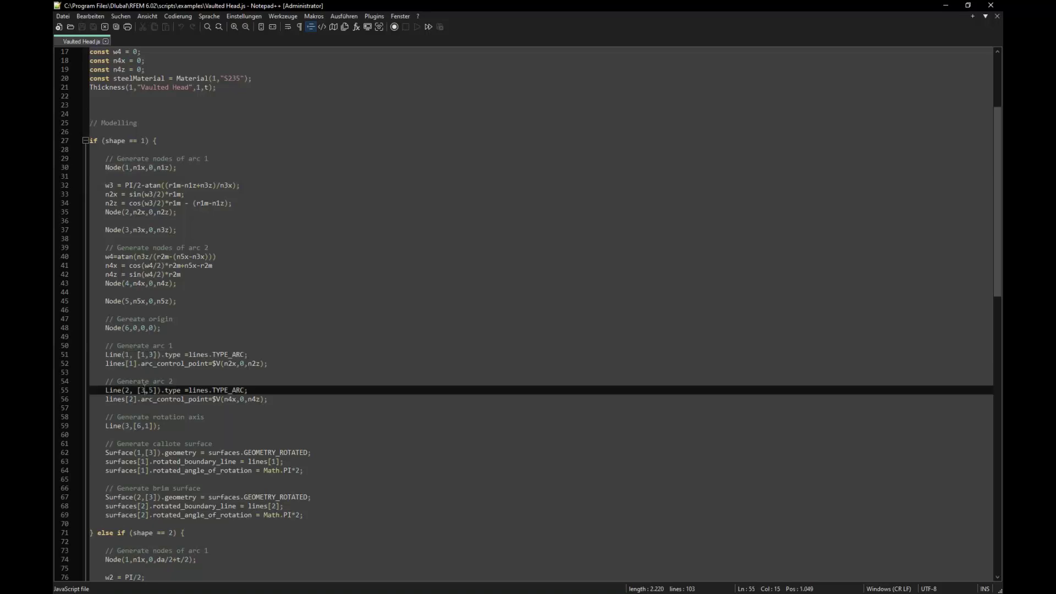
scroll(298, 358, down, 3)
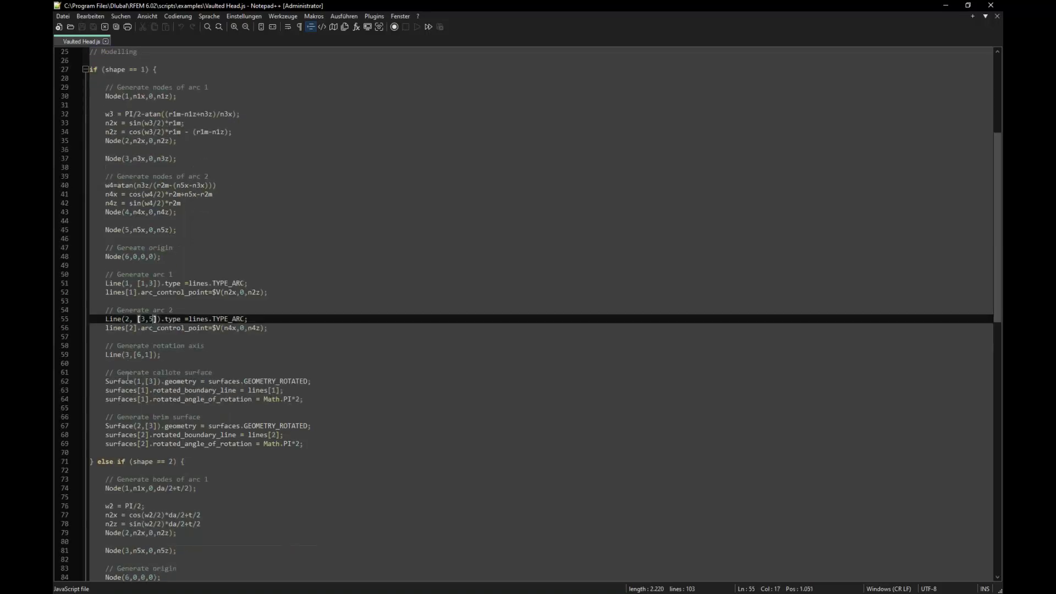
drag(129, 374, 322, 404)
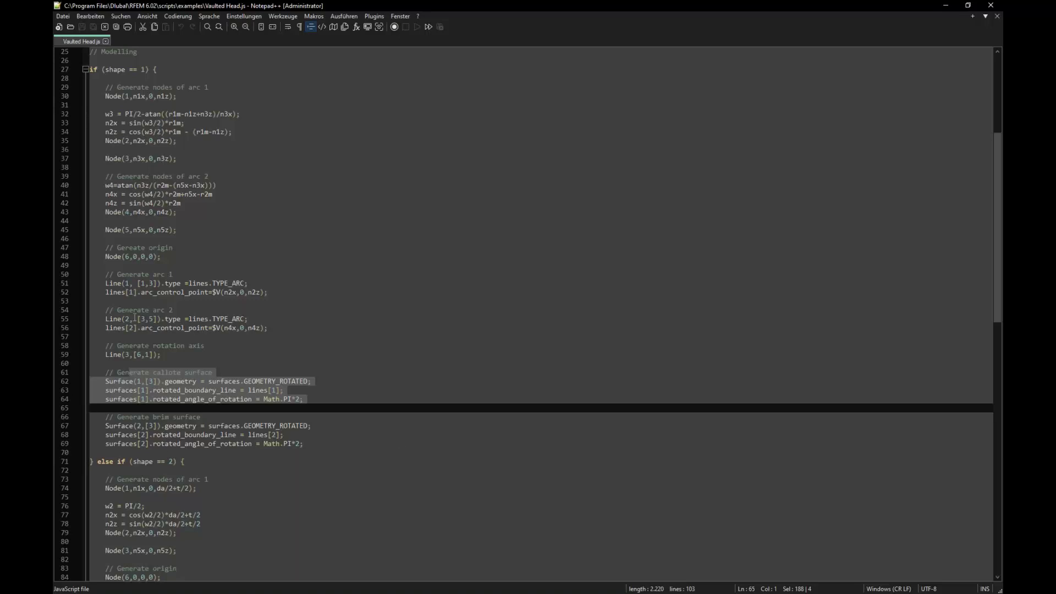
scroll(195, 338, down, 11)
scroll(213, 377, up, 3)
click(101, 402)
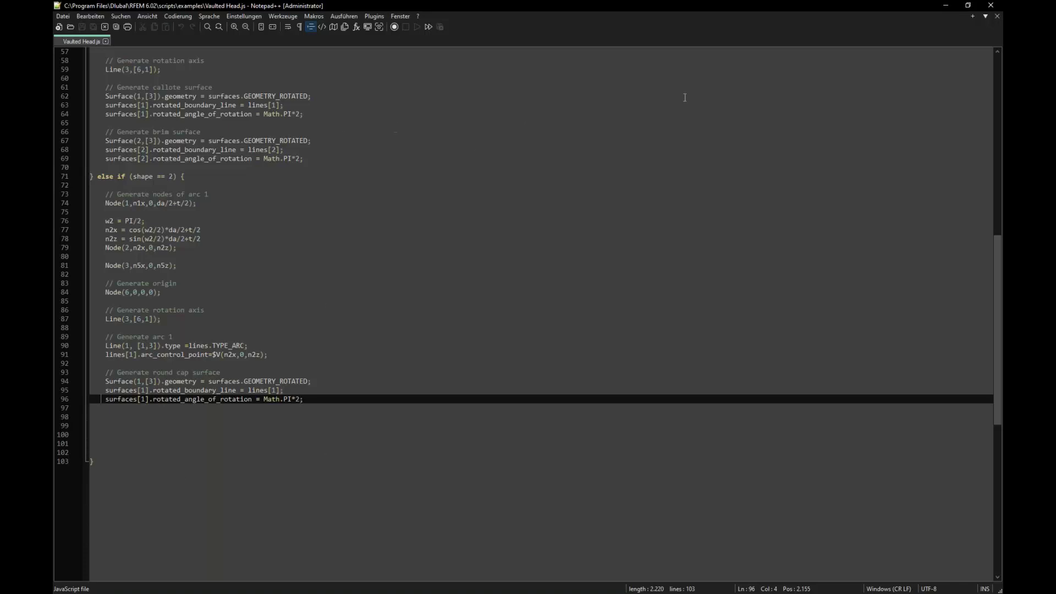
click(994, 10)
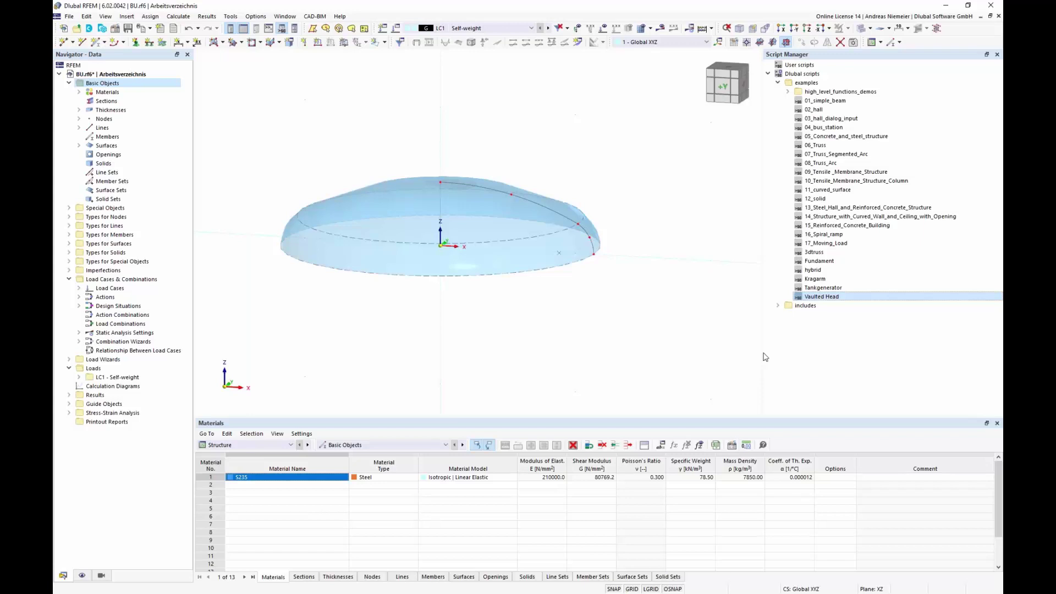
Rotate the entire vessel head by -90° about the global Y axis through the origin.
scroll(527, 245, down, 2)
drag(314, 146, 636, 330)
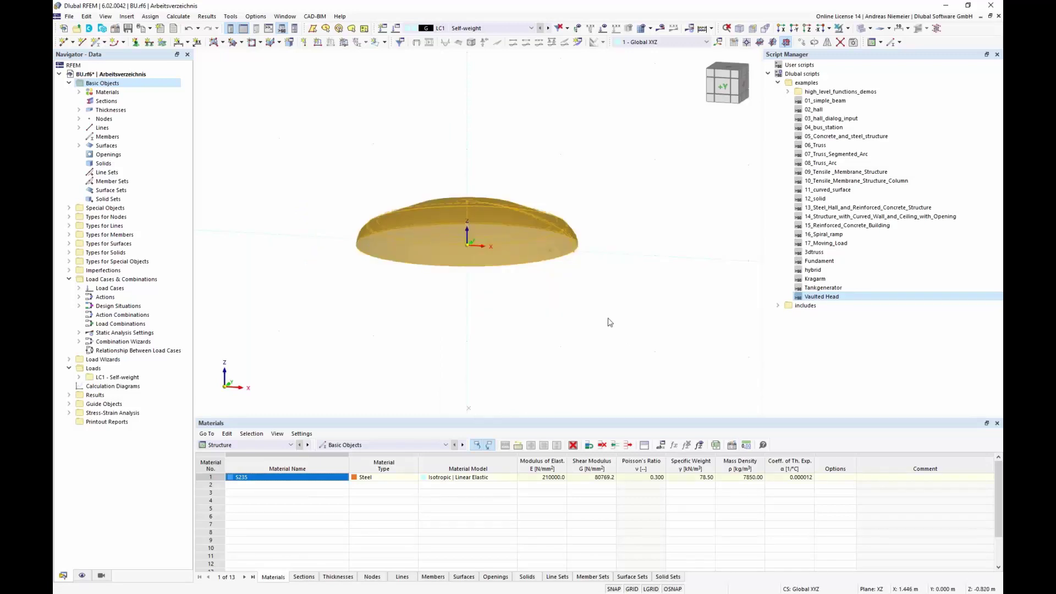
click(814, 42)
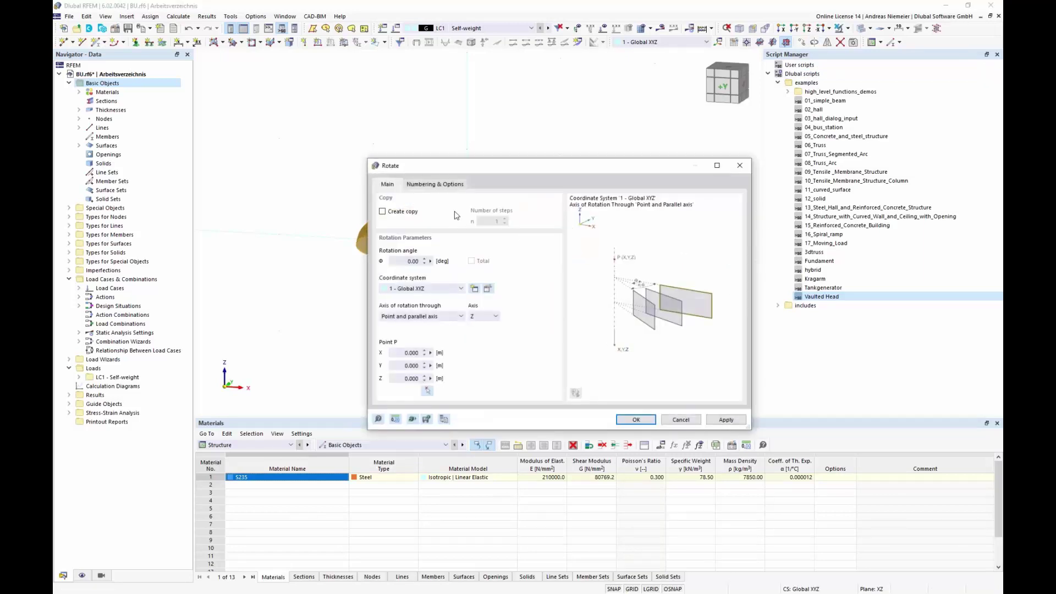
click(410, 261)
text(-90)
click(476, 318)
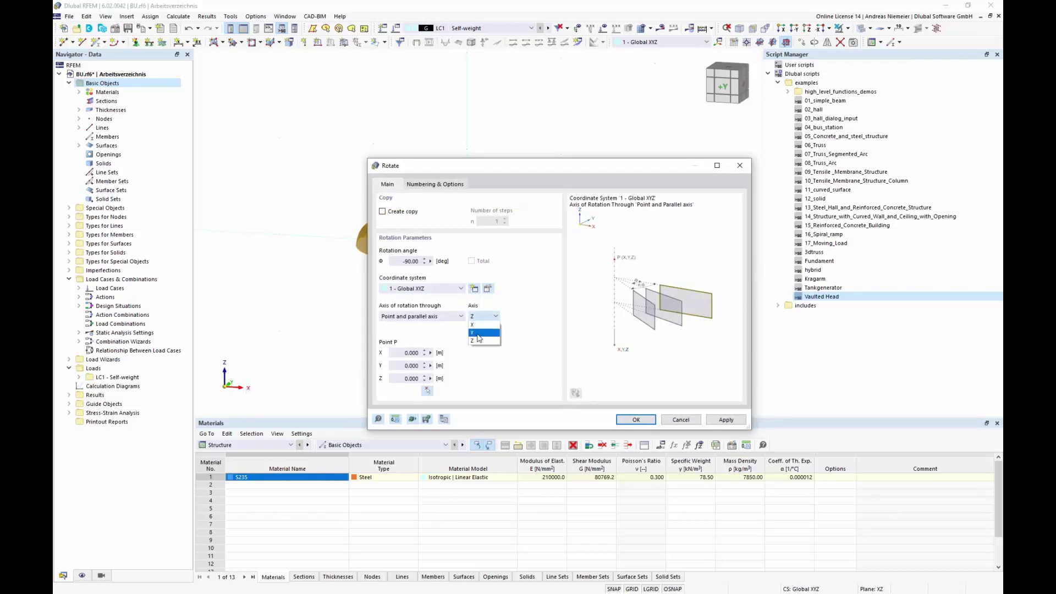
click(477, 335)
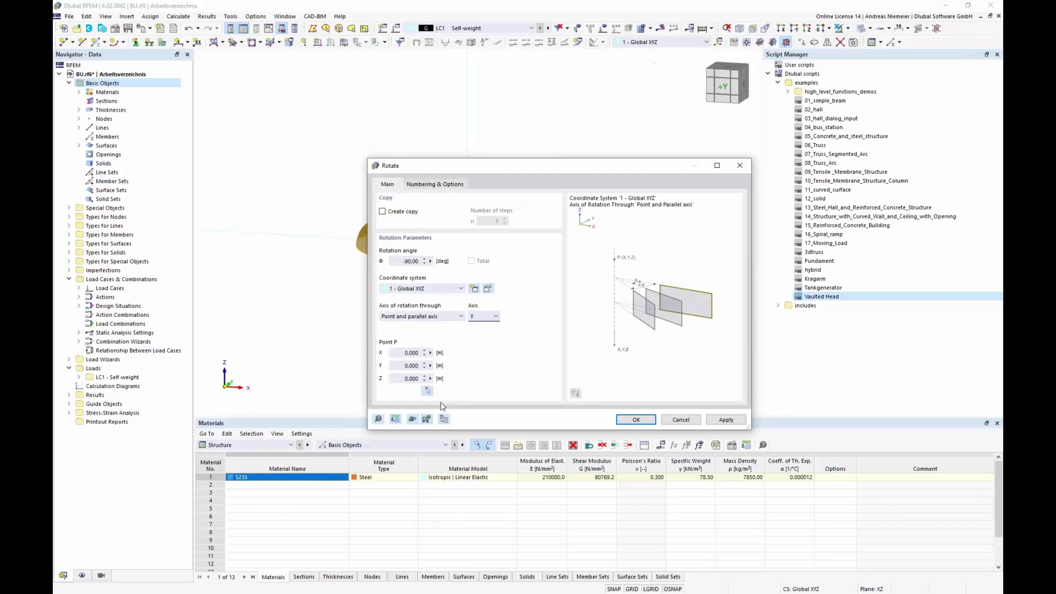
click(632, 420)
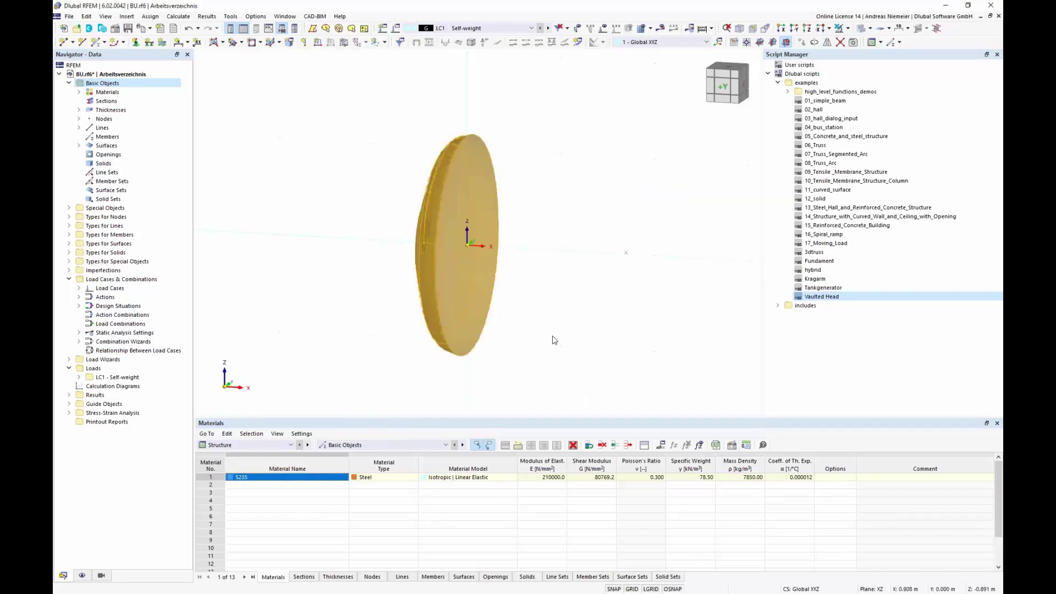
click(552, 337)
Set up a move of the whole vessel head with an X displacement of -1.710 m.
scroll(369, 335, down, 5)
middle_drag(359, 334, 350, 306)
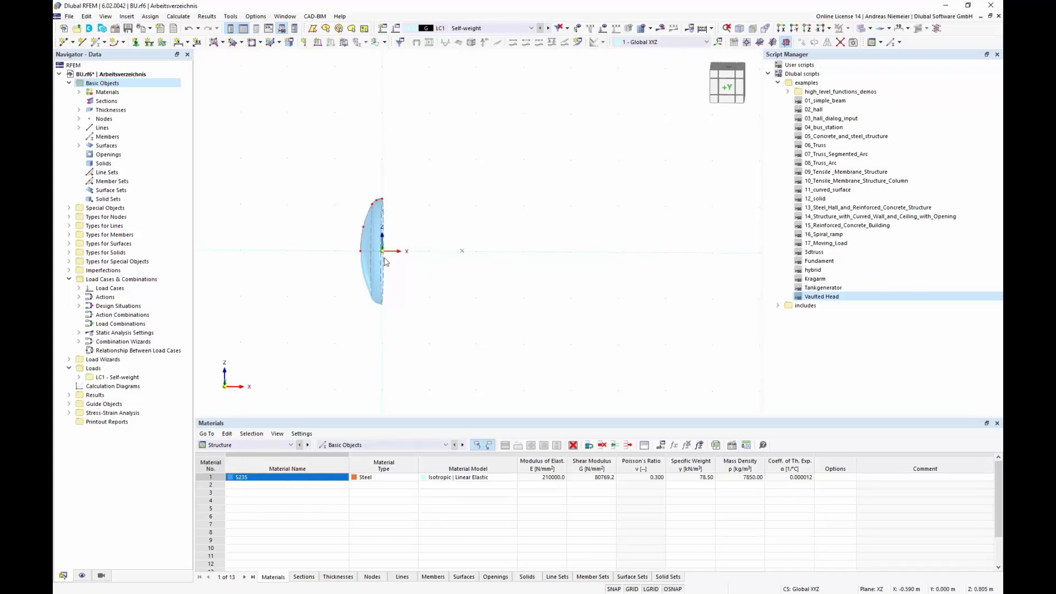
click(378, 236)
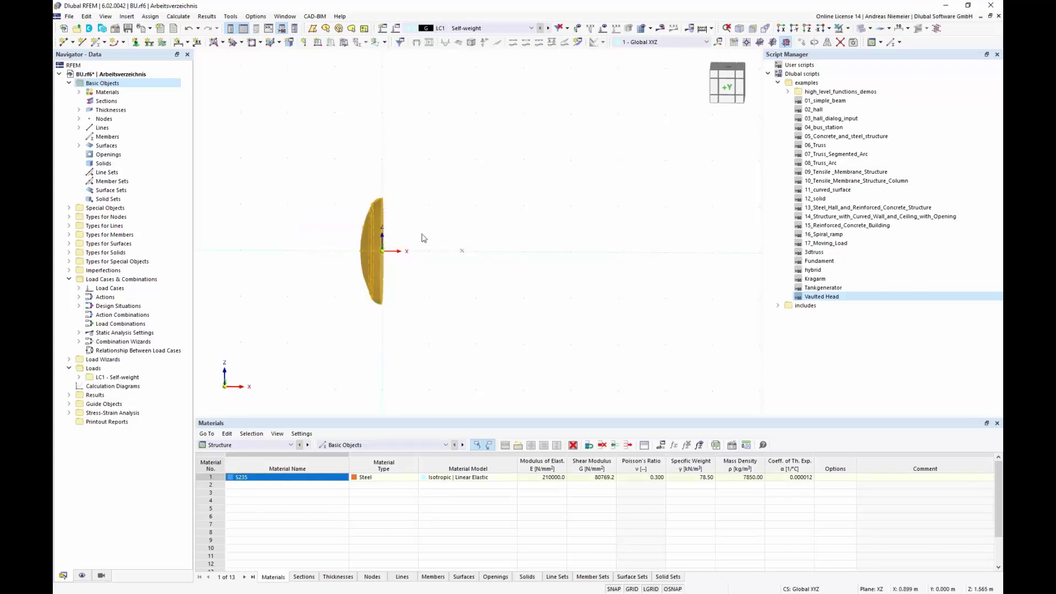
click(802, 43)
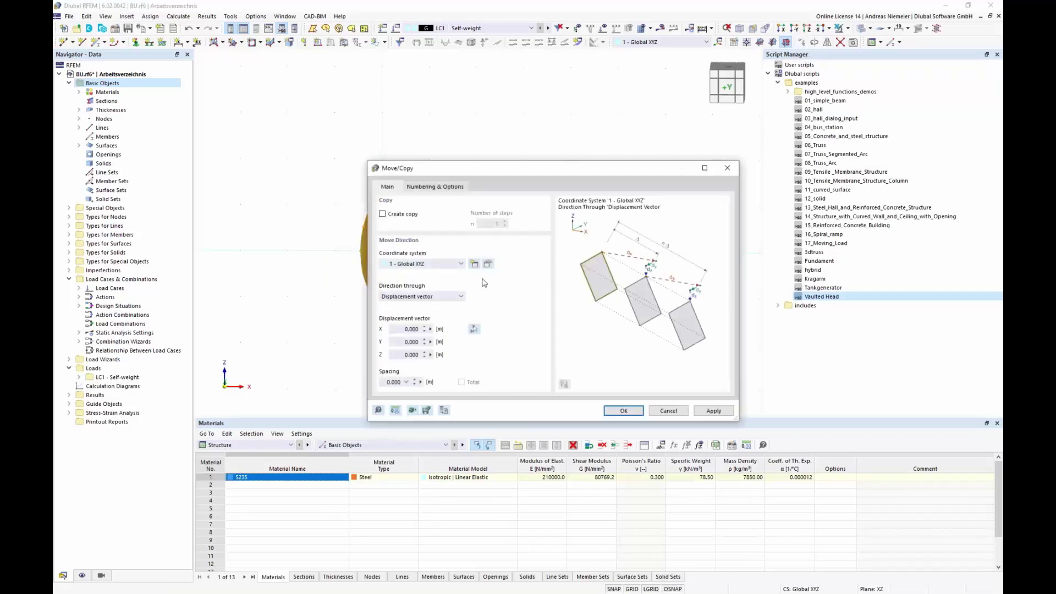
click(404, 329)
text(-1.710)
Change the model's length unit to mm and apply the vessel head's move.
click(395, 410)
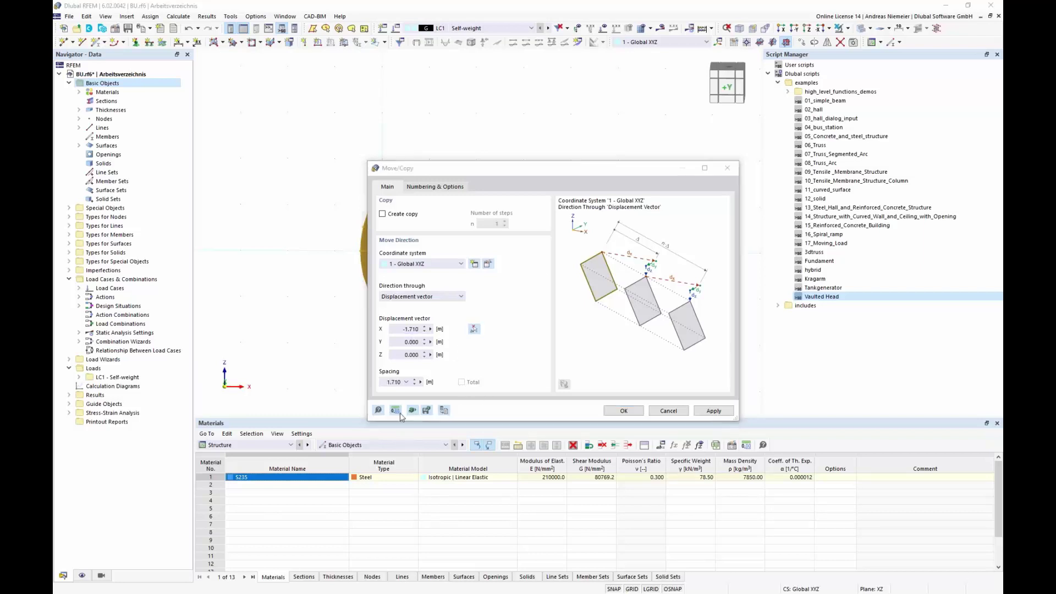
click(633, 172)
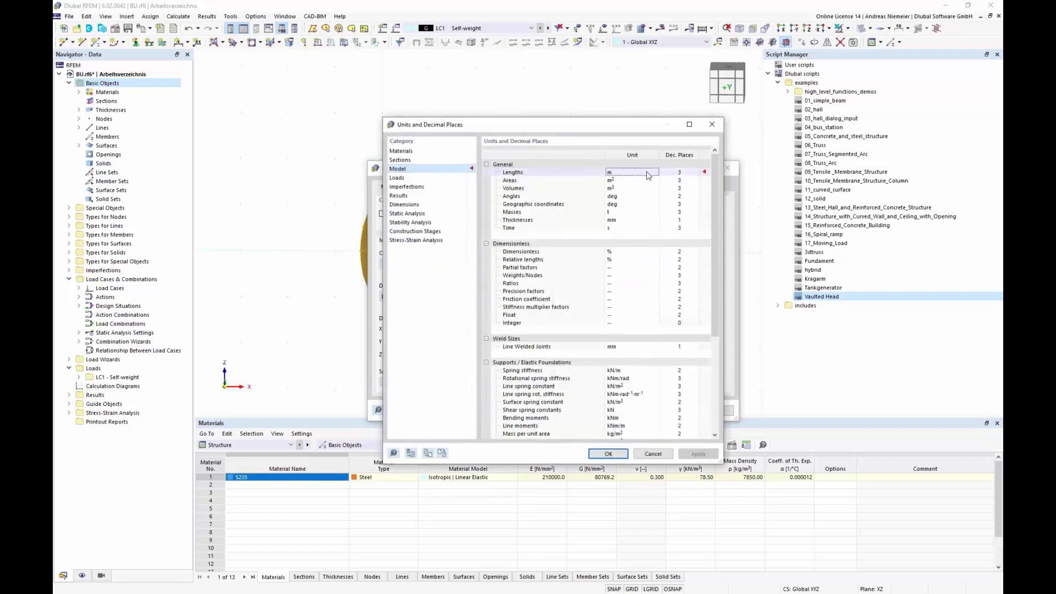
click(654, 173)
click(649, 204)
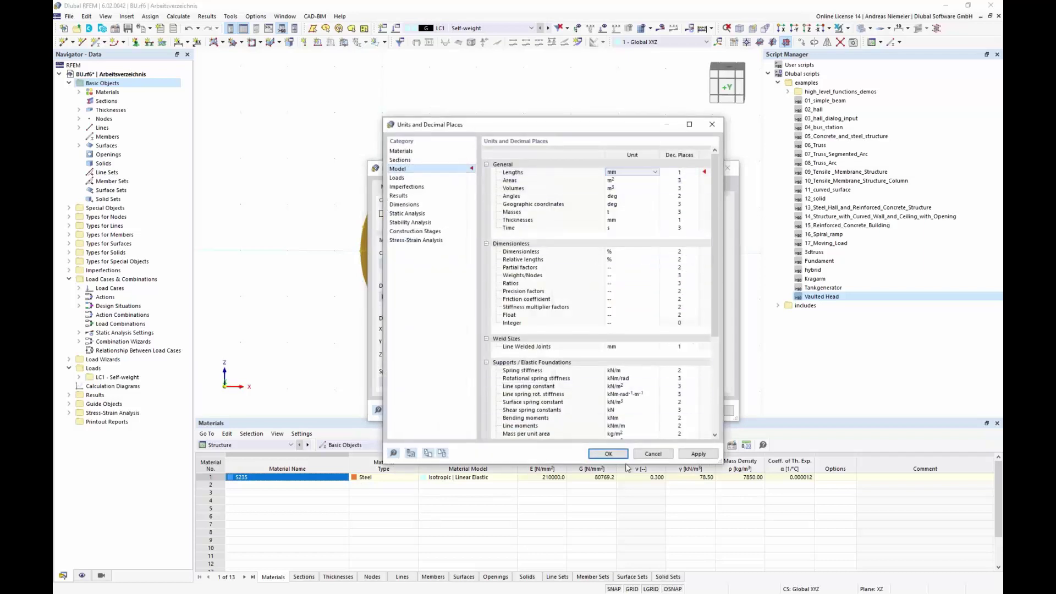
click(608, 453)
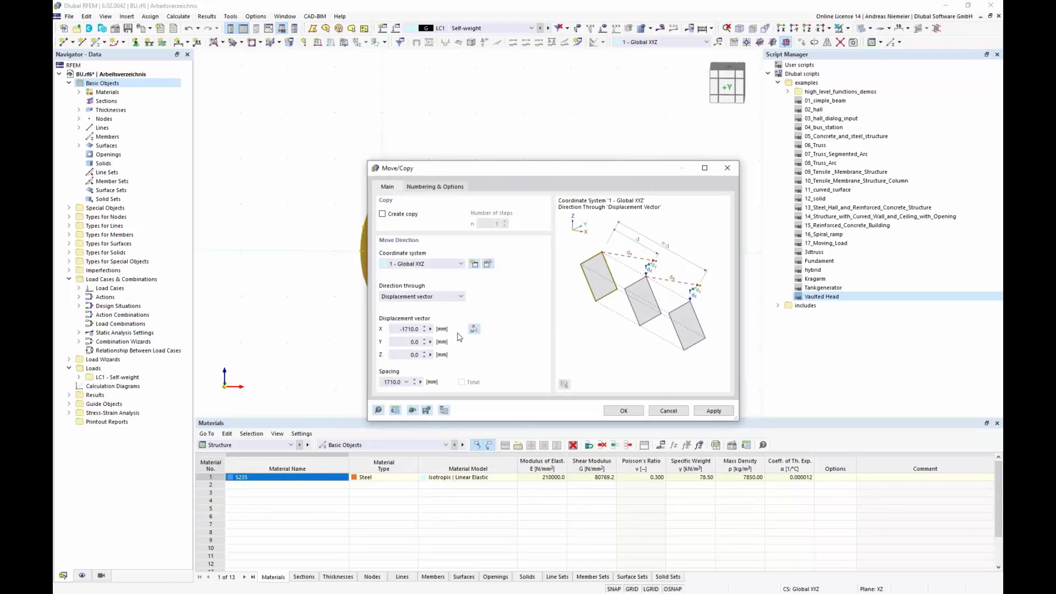
click(614, 413)
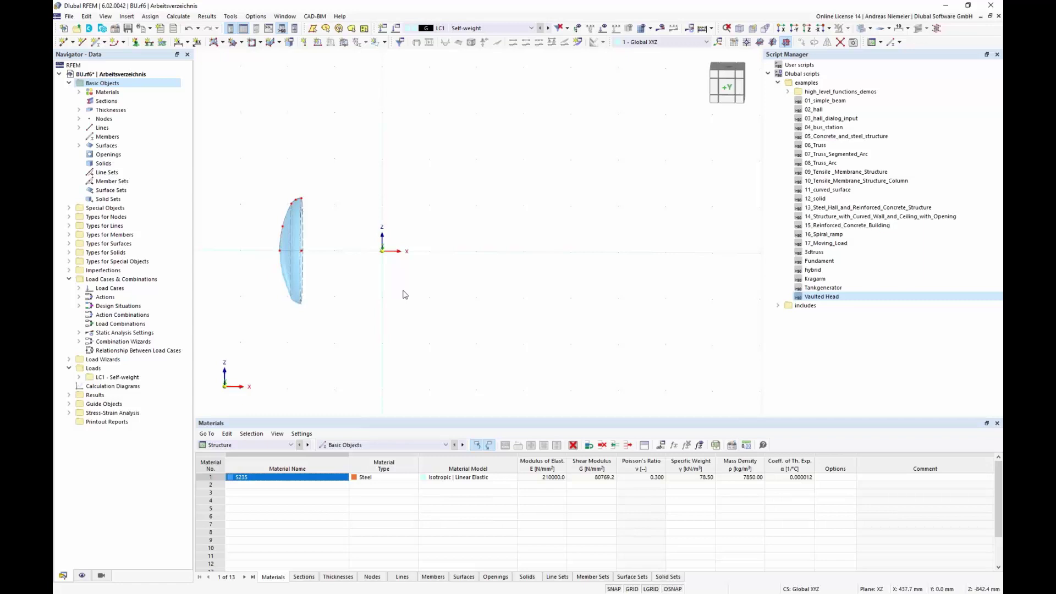
Mirror a copy of the vessel head across the YZ plane through the global origin.
drag(238, 168, 340, 363)
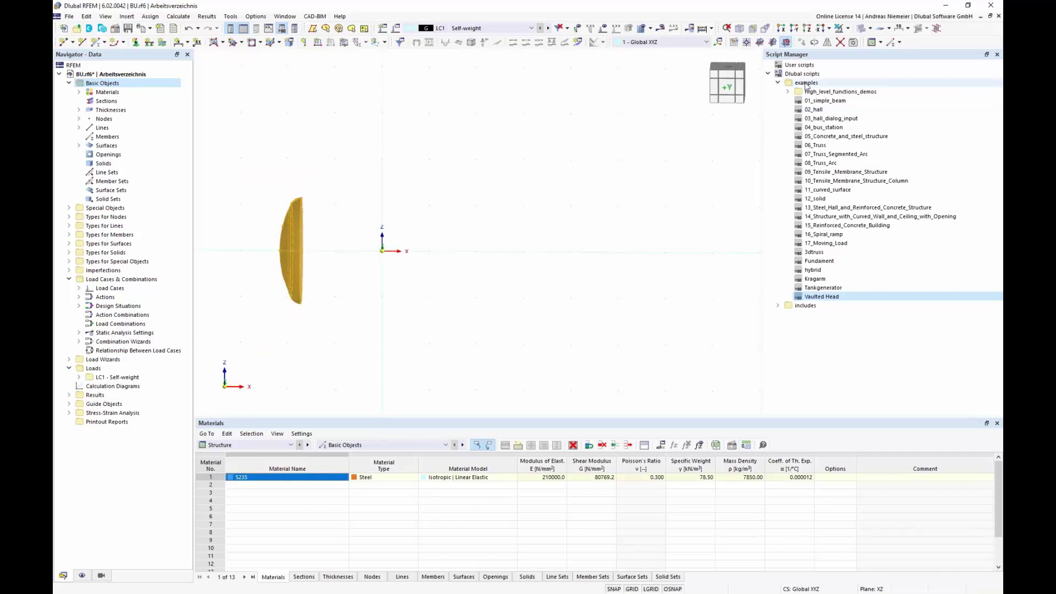
click(827, 43)
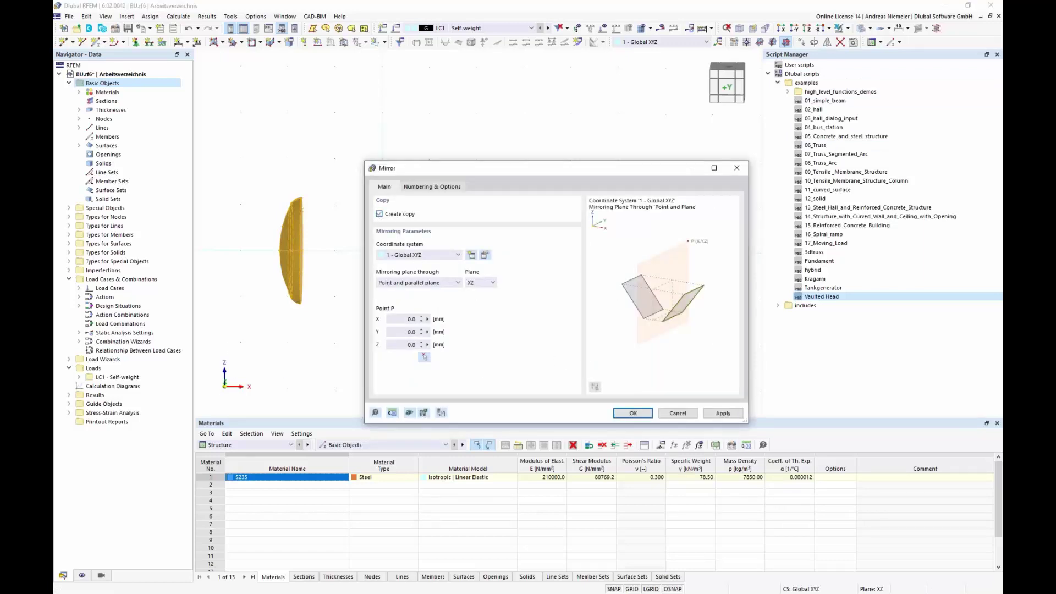
click(476, 286)
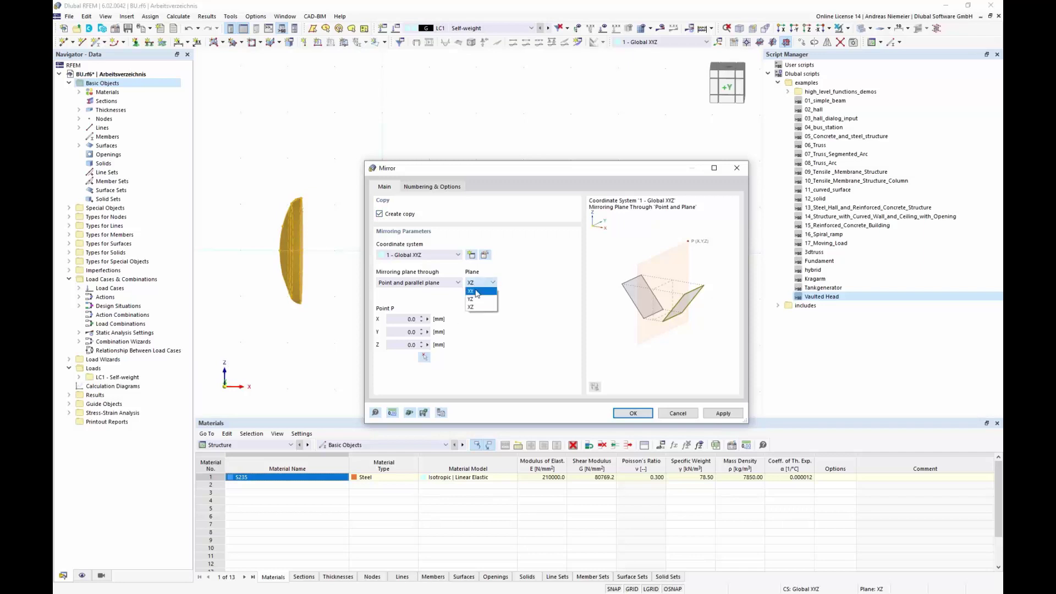
click(476, 299)
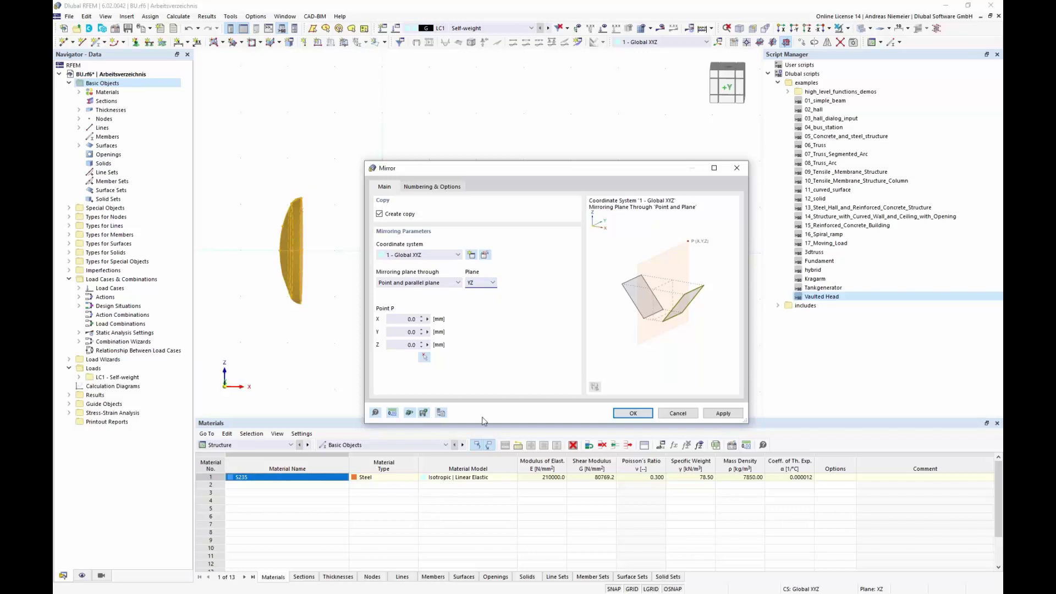
click(630, 419)
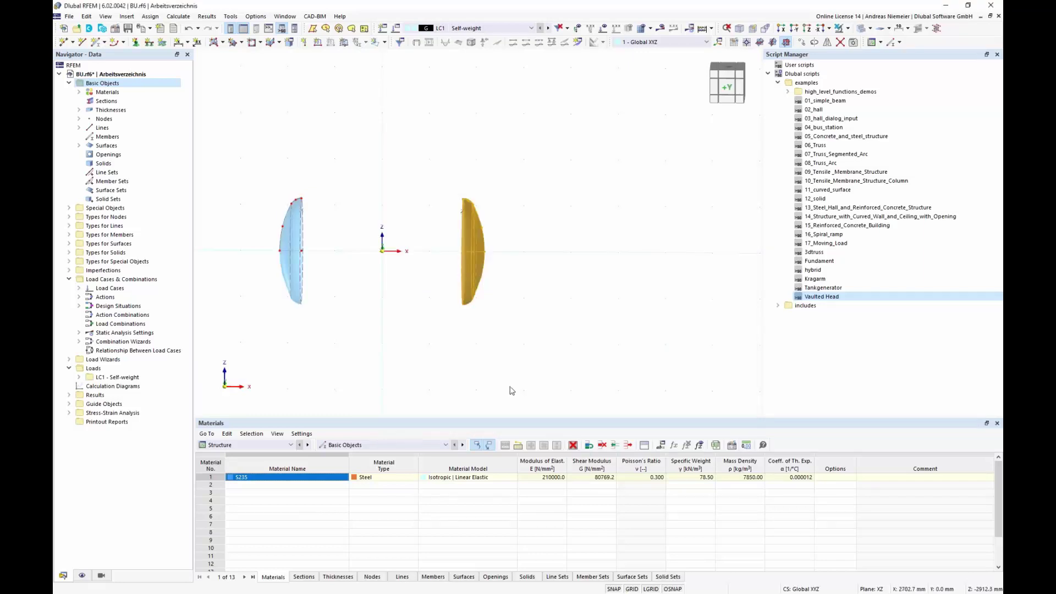
Close the Script Manager and draw a single line connecting the uppermost rim nodes of the two vessel heads.
ctrl+middle_drag(453, 347, 410, 335)
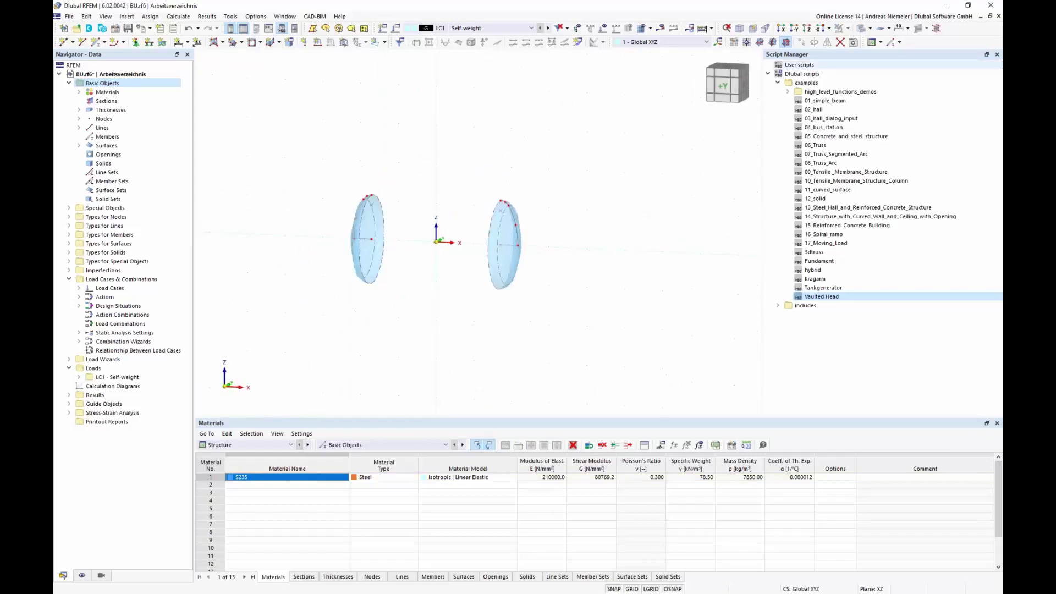
click(997, 55)
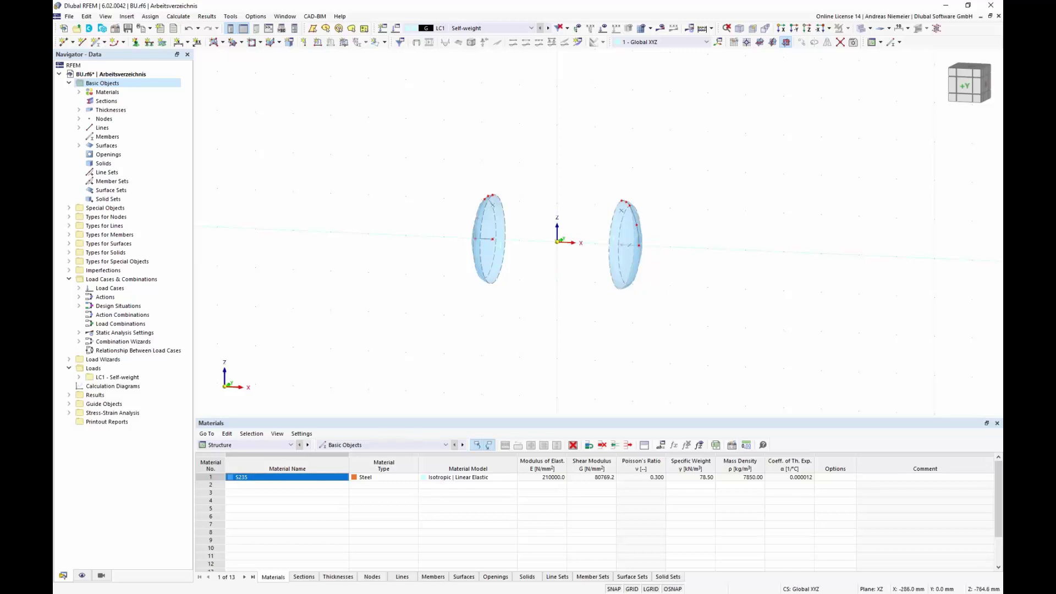
scroll(482, 263, up, 3)
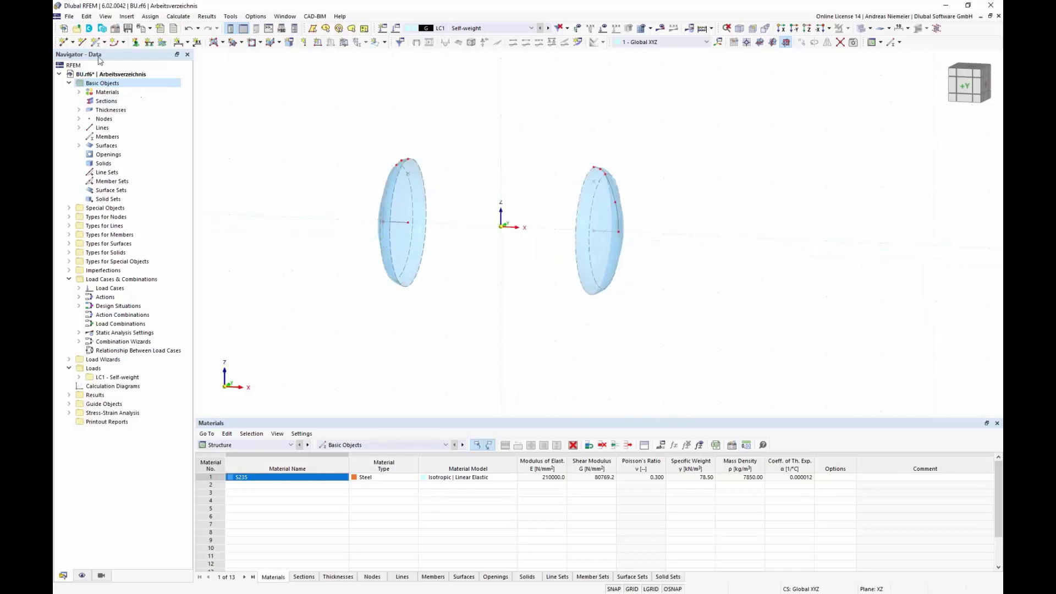
click(82, 41)
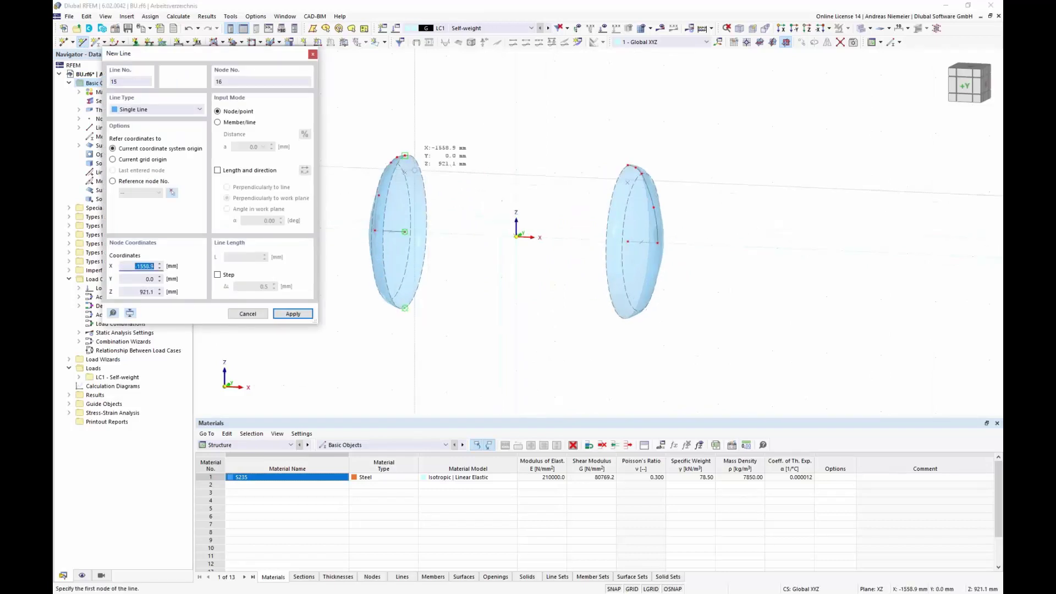
scroll(405, 156, up, 2)
click(401, 150)
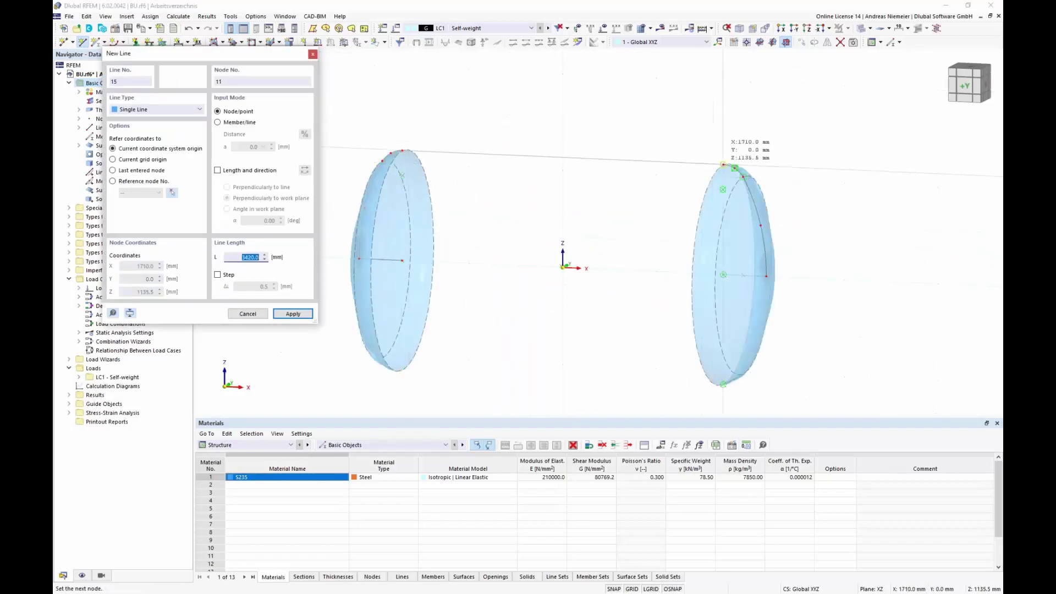
click(723, 164)
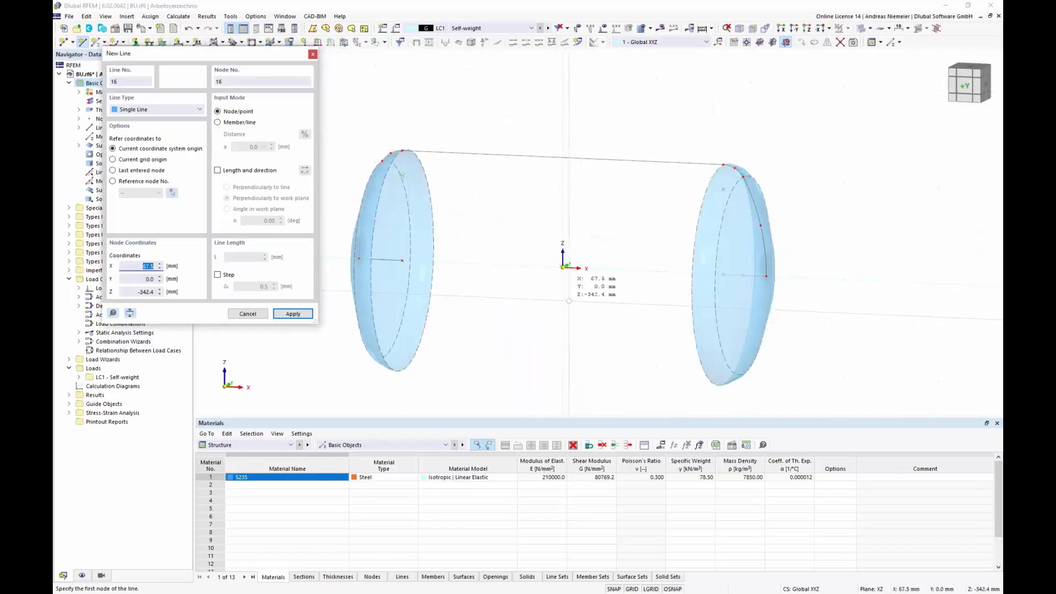
scroll(569, 301, up, 1)
middle_drag(569, 301, 587, 233)
scroll(600, 222, down, 5)
key(Escape)
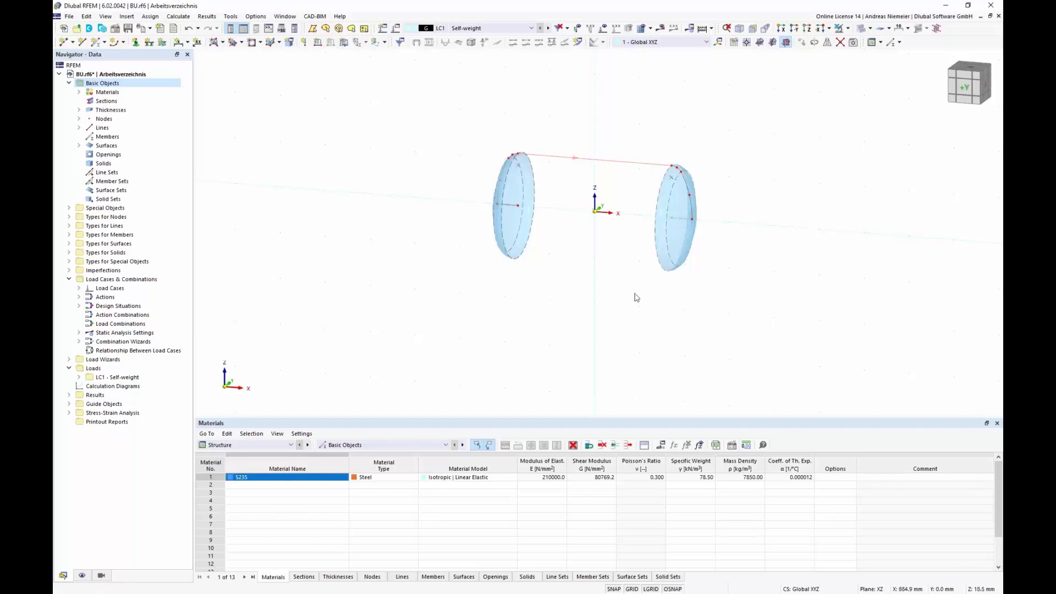
Set up a rotated copy of the connecting line with 2 steps of 180° about the Y axis and enable step links.
click(814, 42)
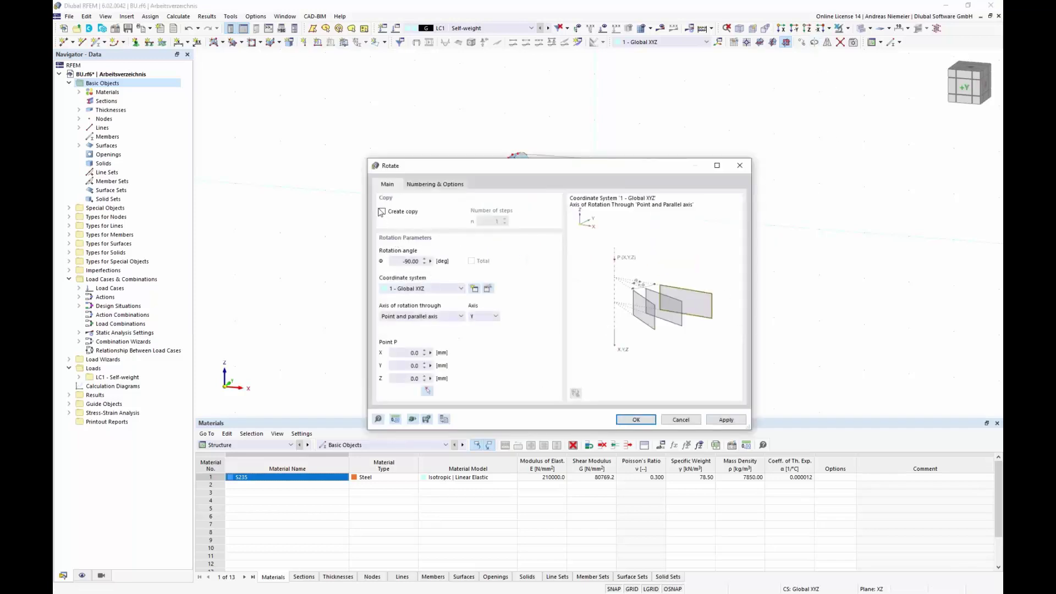
click(382, 212)
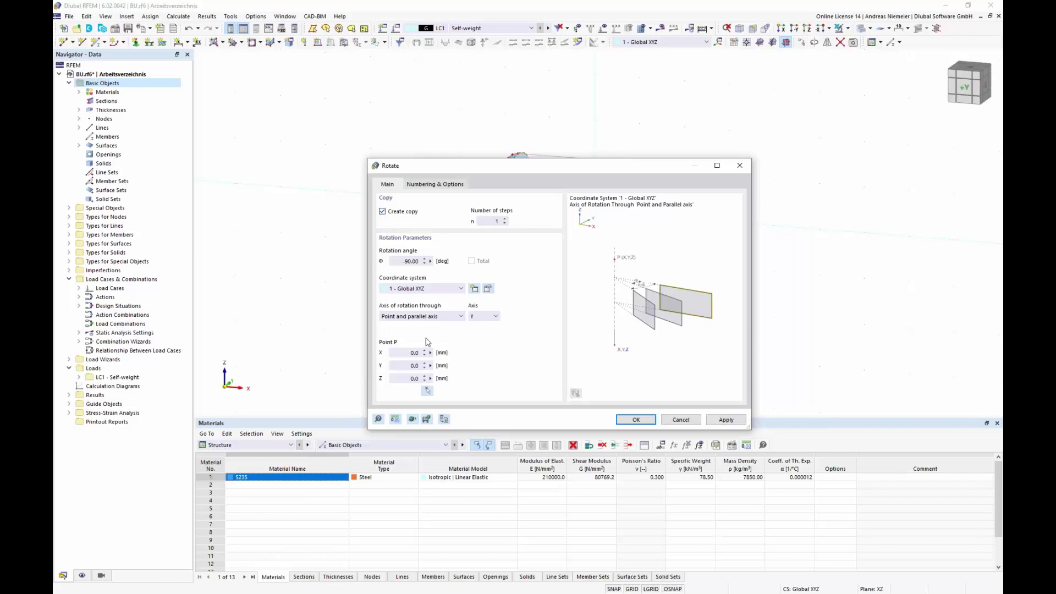
click(504, 219)
click(396, 262)
text(180)
click(484, 316)
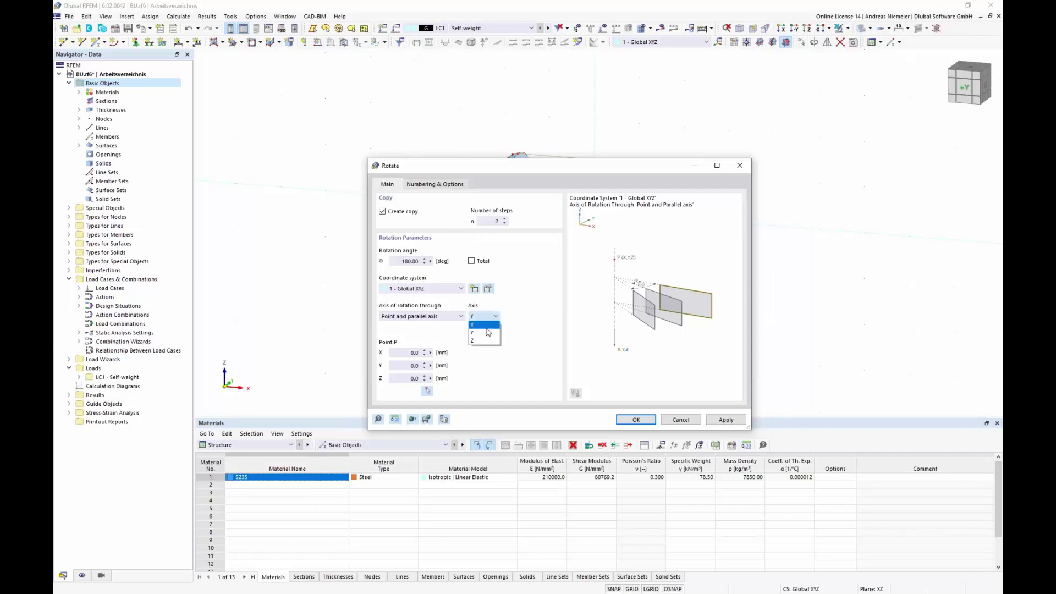
click(479, 332)
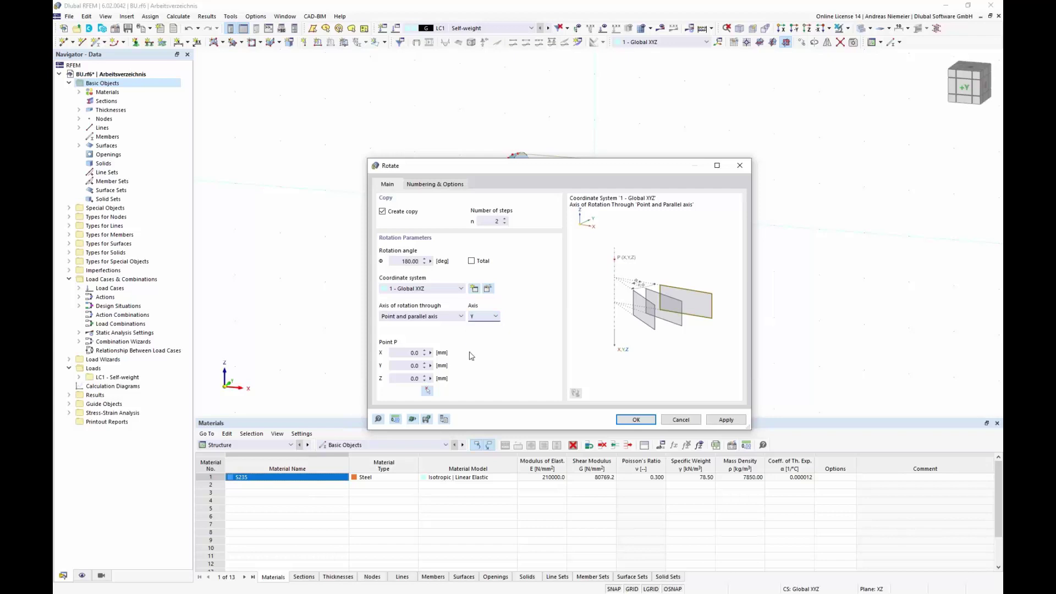
click(431, 188)
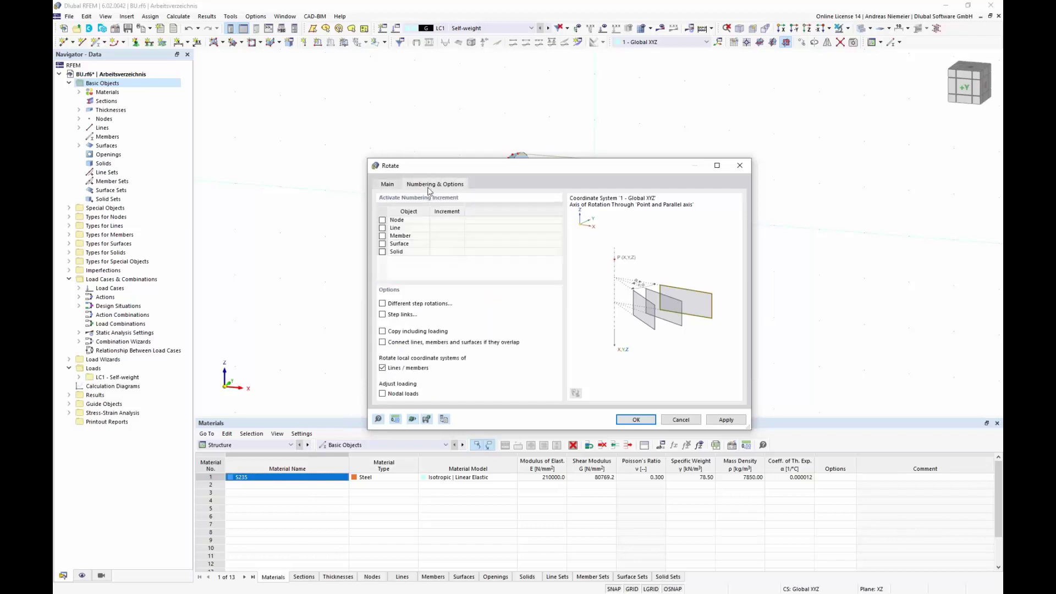
click(383, 315)
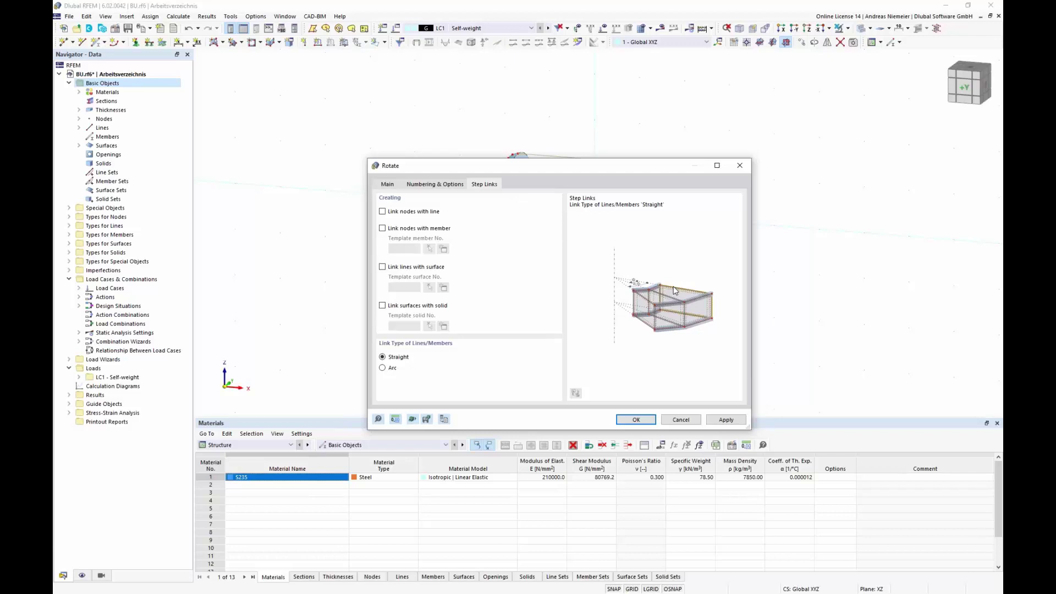
Enable linking lines with surface, using a template surface with a new uniform thickness named Zylinder, 26 mm thick.
click(383, 267)
click(443, 287)
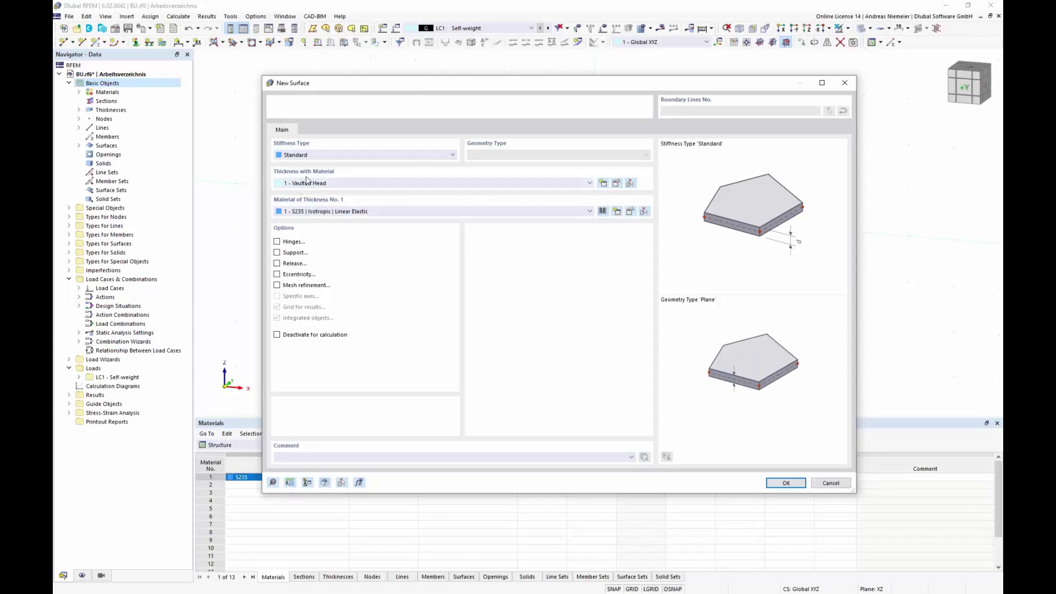
click(600, 188)
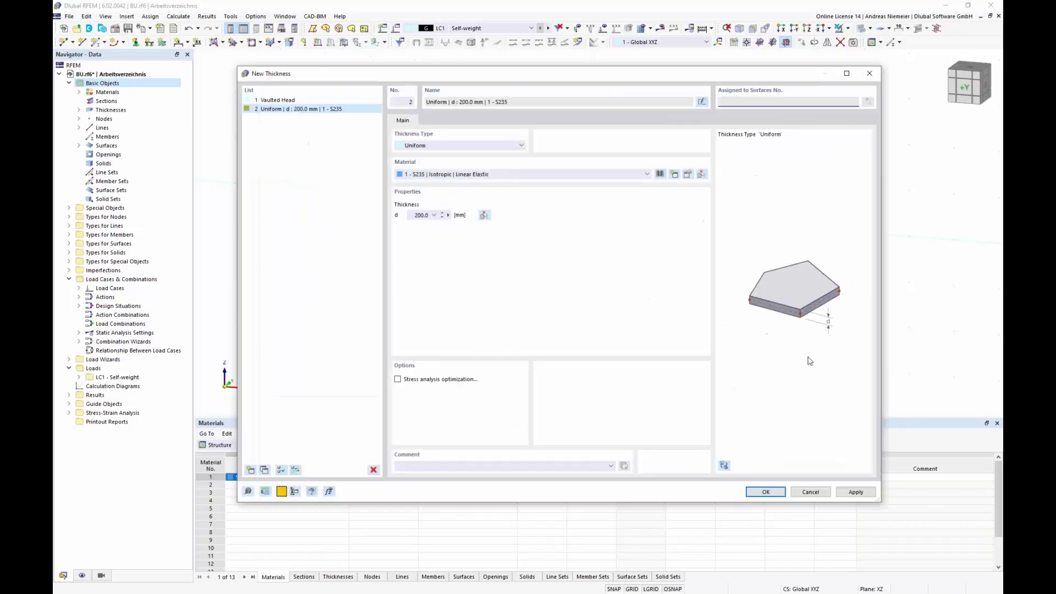
click(702, 101)
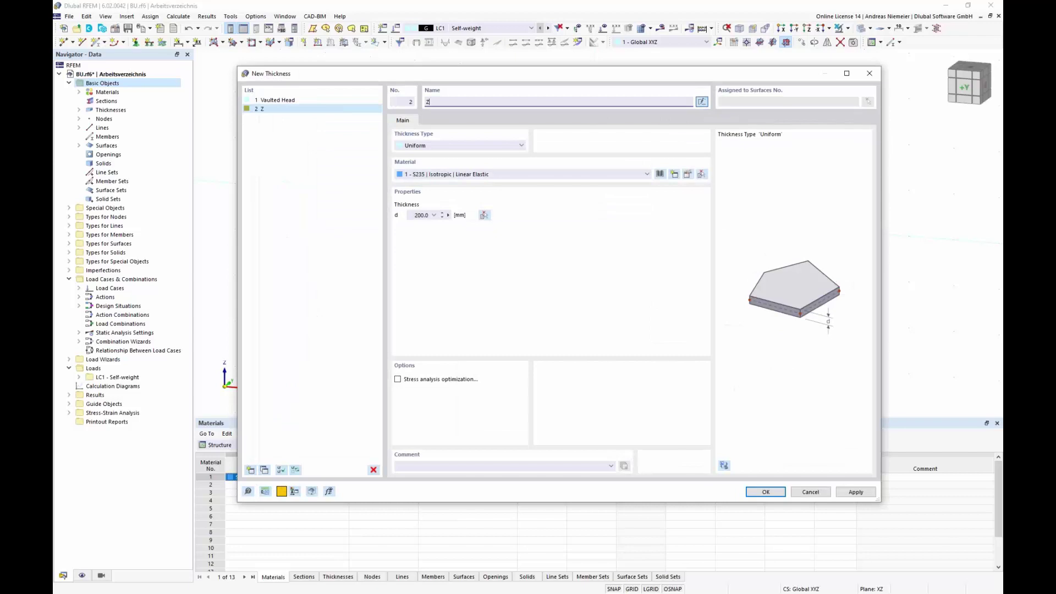
text(Zylinder)
click(415, 214)
text(26)
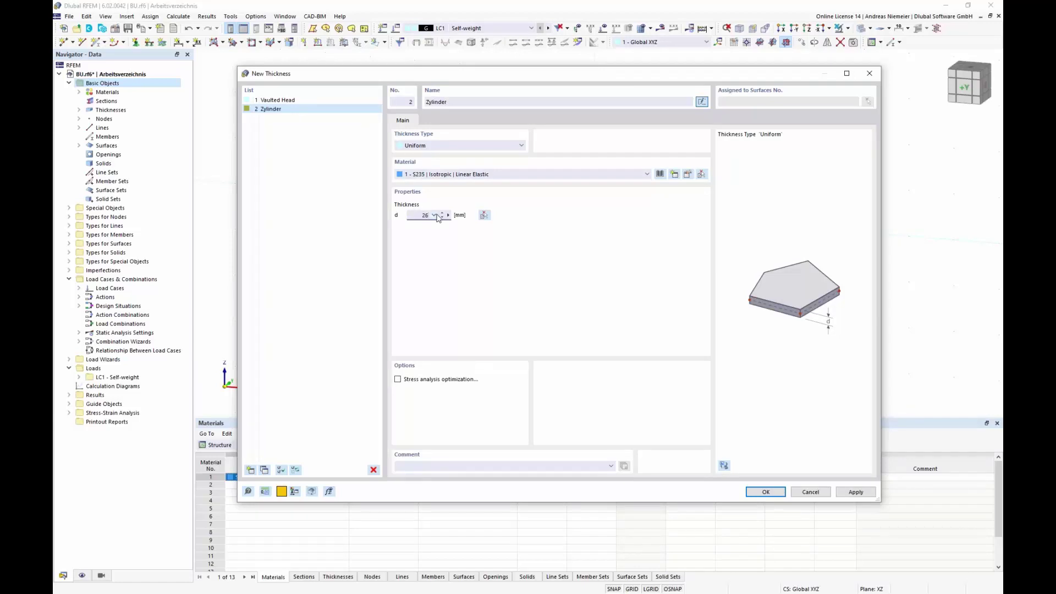
click(772, 491)
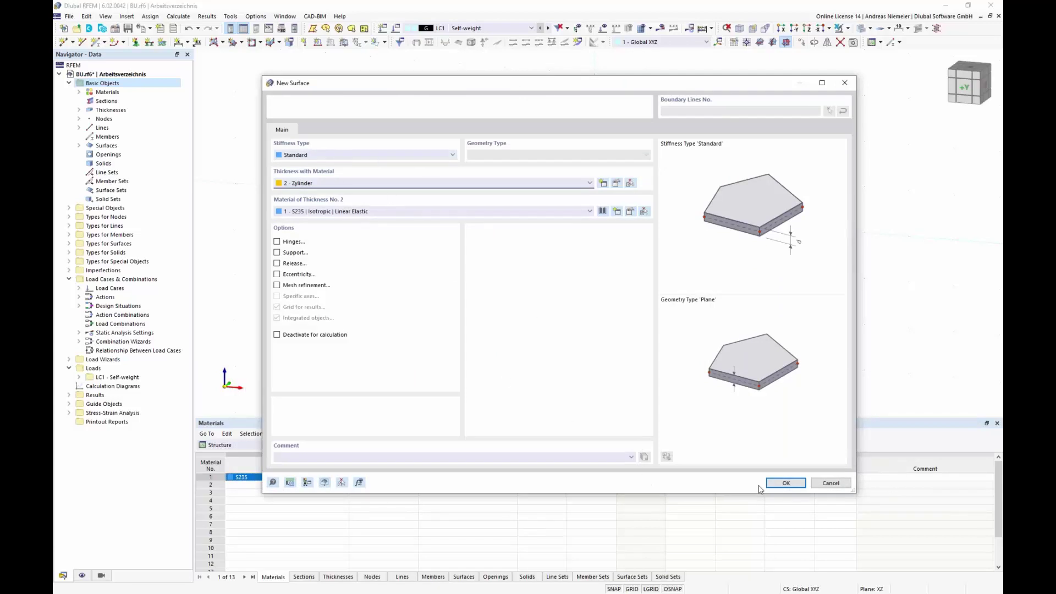
click(784, 484)
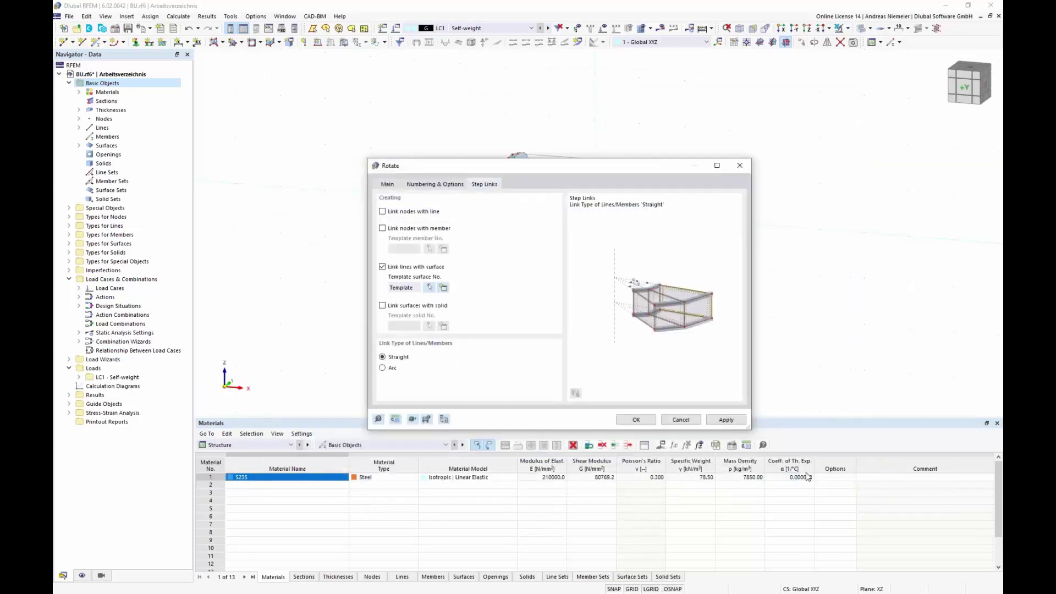
Set the step link type to Arc, apply the line's rotated copy about Y, and undo the rotation.
click(382, 368)
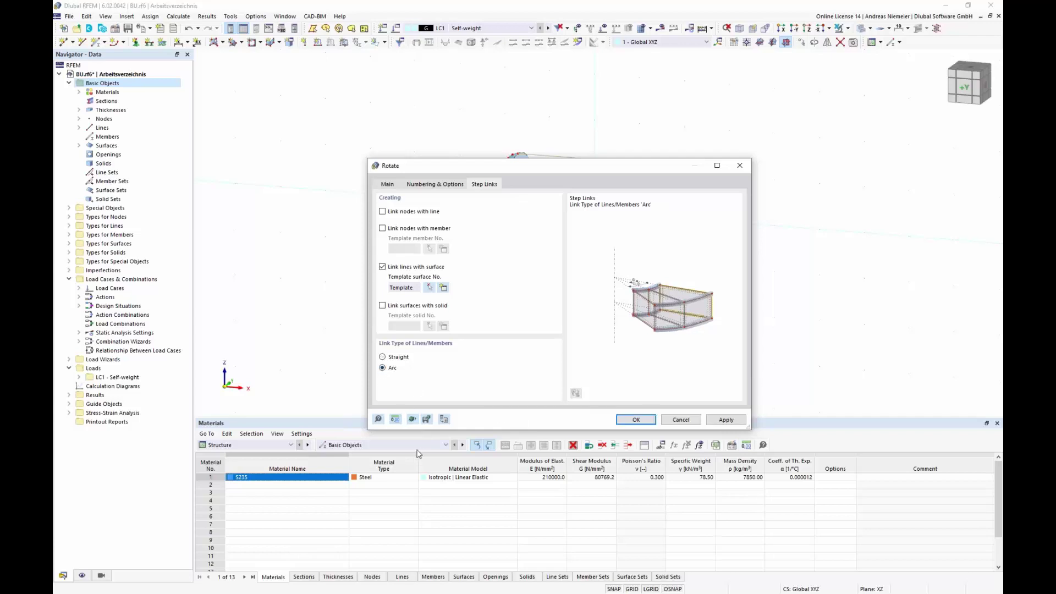
click(635, 420)
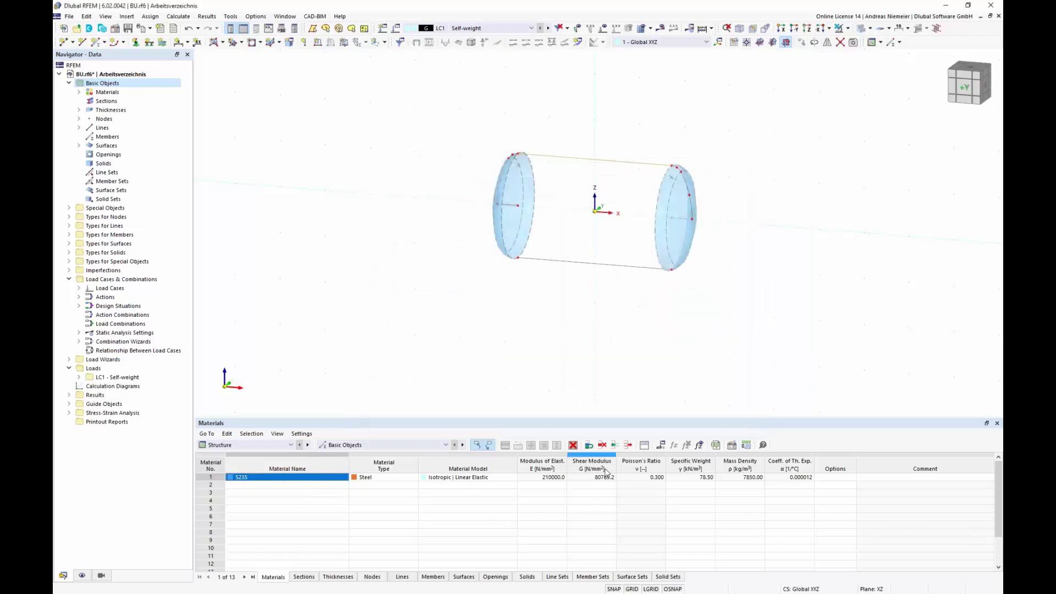
scroll(549, 148, up, 3)
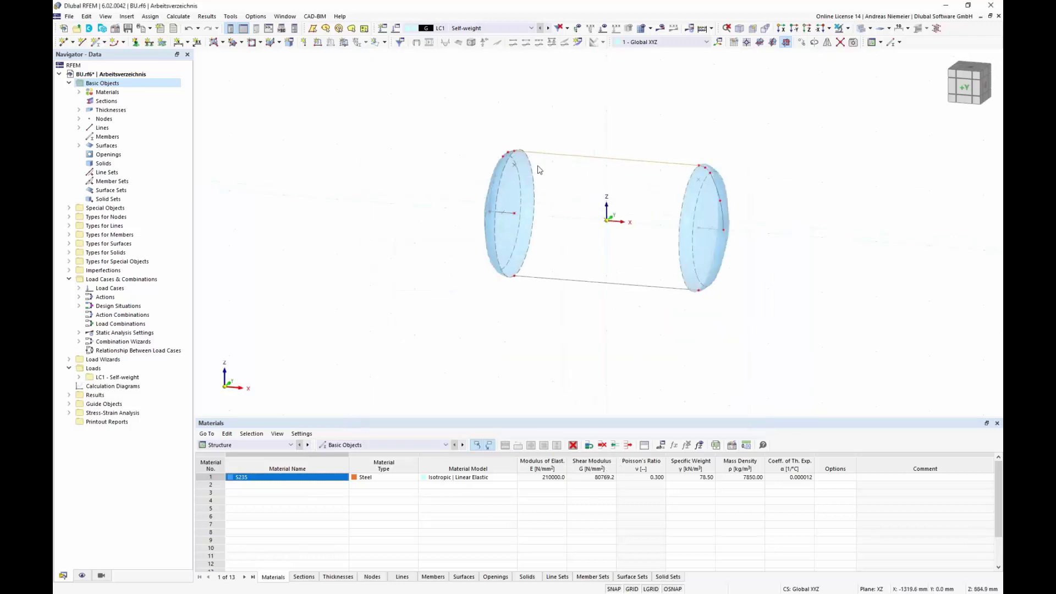
click(189, 28)
Rotate copies of the connecting line about the X axis, keeping the surface step links, to form the cylinder between the heads.
click(582, 151)
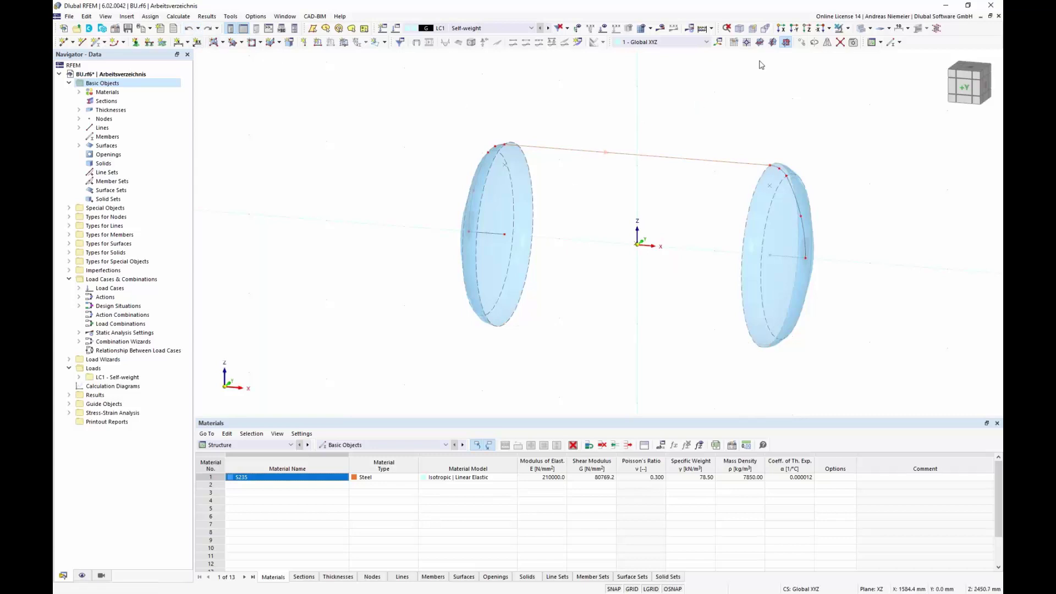
click(801, 44)
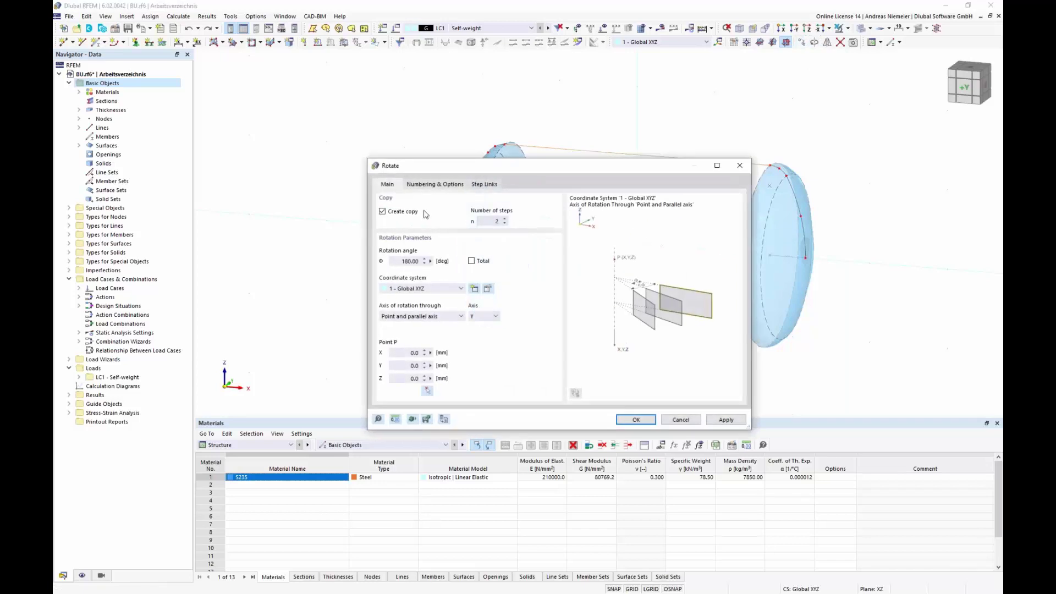
click(395, 261)
click(481, 317)
click(480, 325)
click(437, 184)
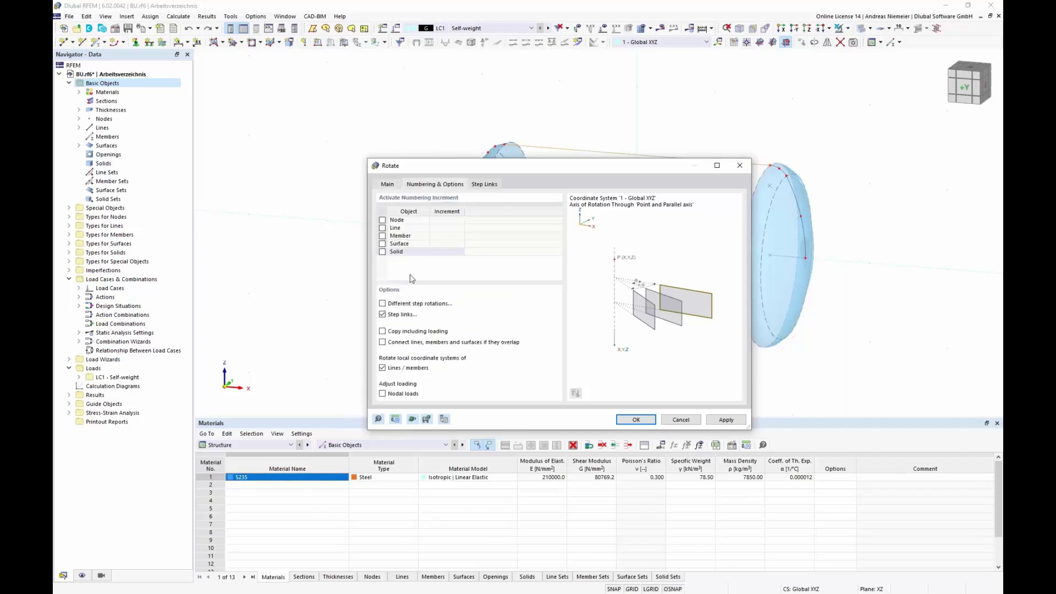
click(483, 188)
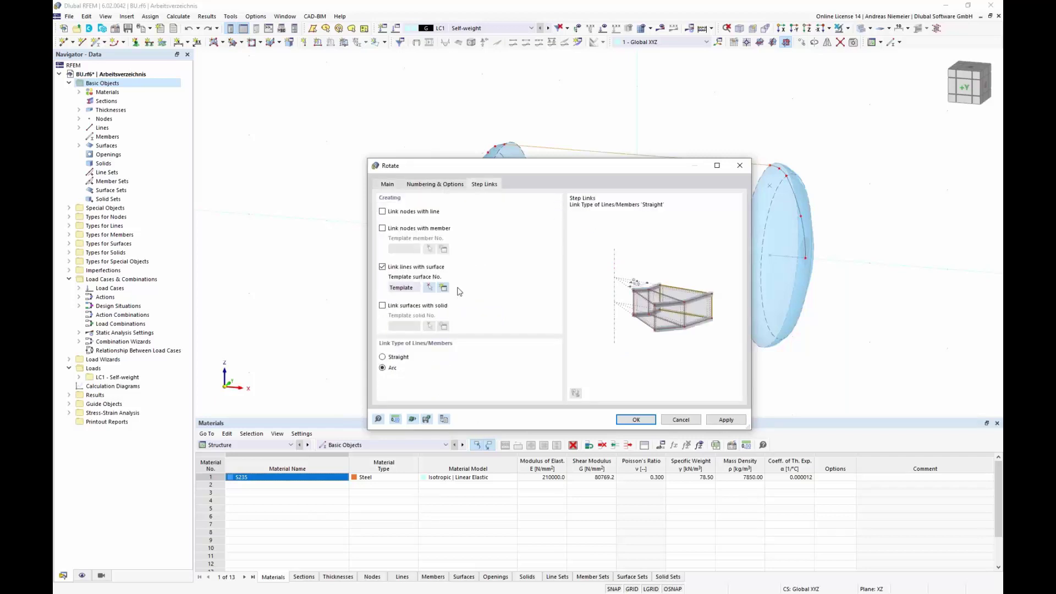
click(637, 421)
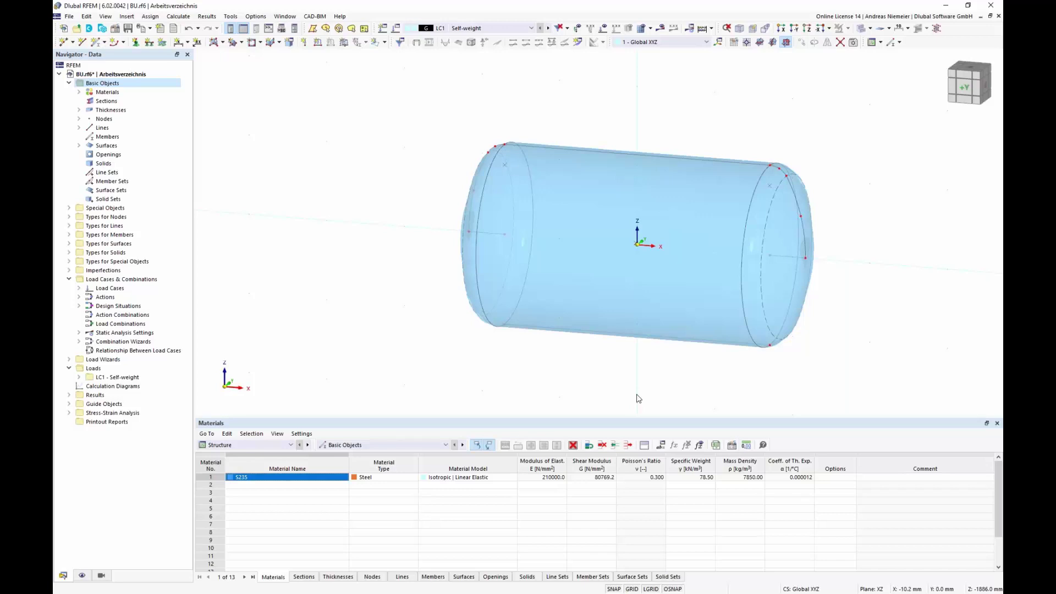
Open the Vaulted Head and Zylinder thicknesses together for editing.
middle_drag(369, 248, 272, 230)
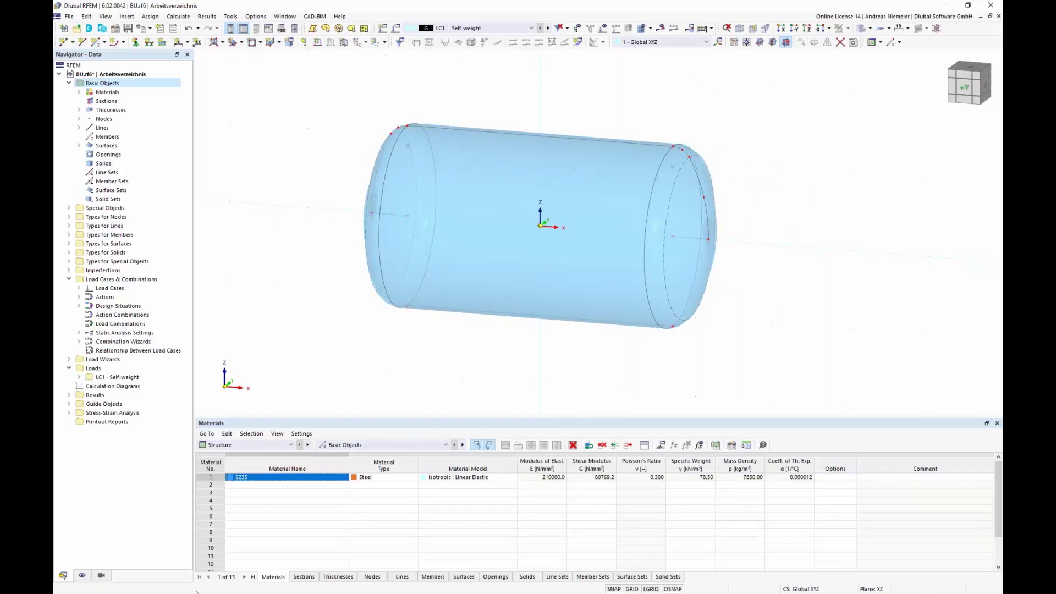
click(79, 110)
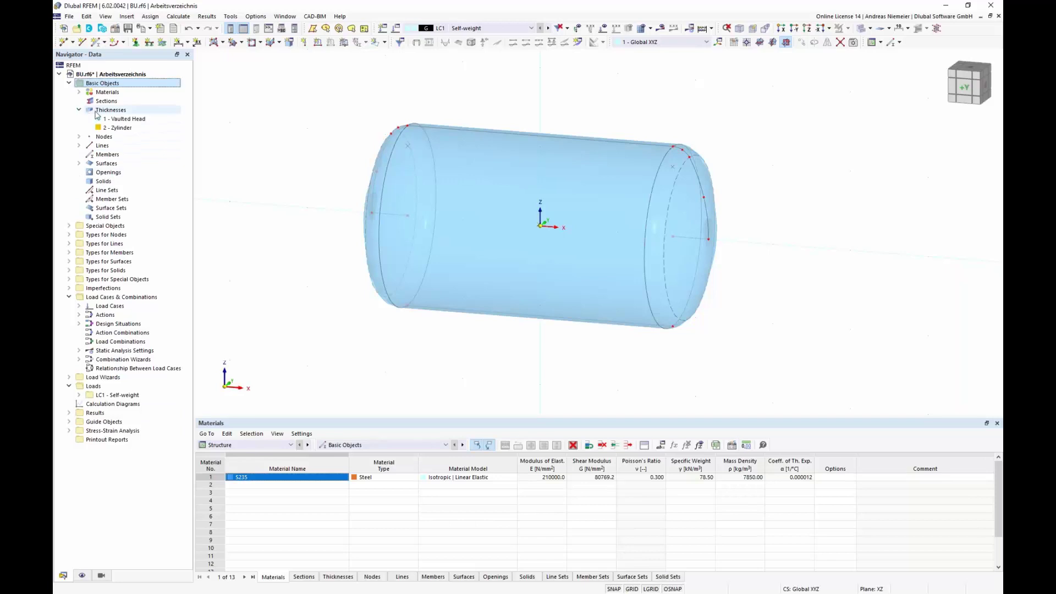
right_click(97, 112)
click(141, 118)
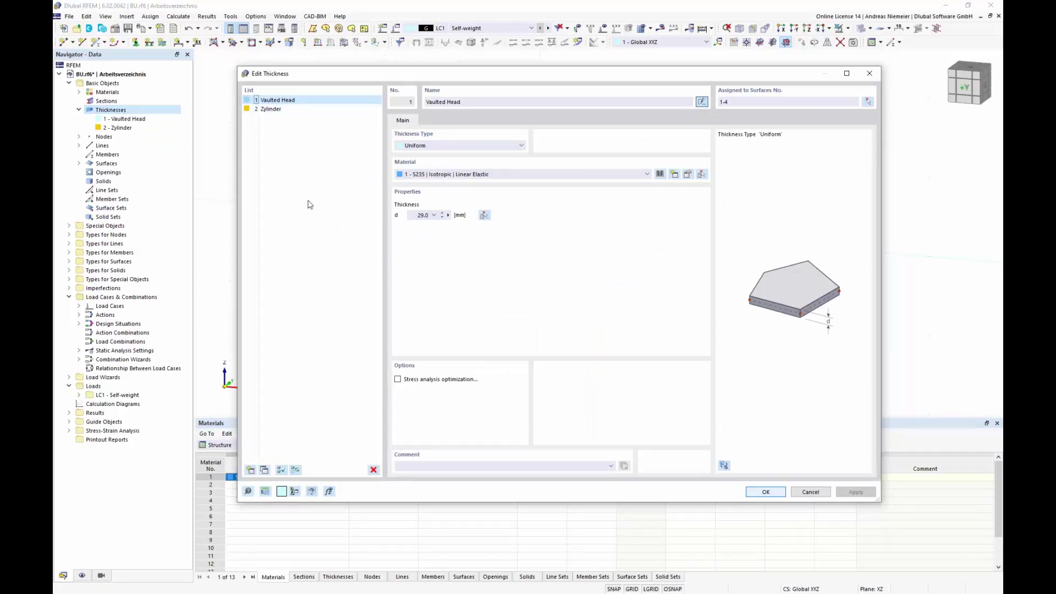
shift+click(277, 109)
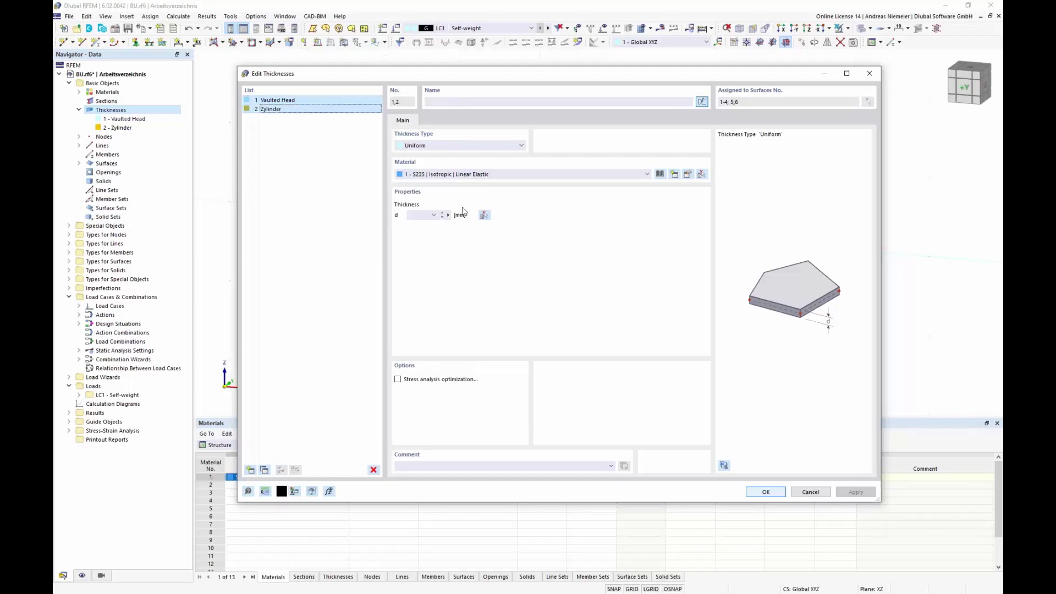
Search the material library for 1.4318 and select X2CrNiN18-7 (P) 1.4318 from the EN 10088-2:2014-10 steel series.
click(660, 173)
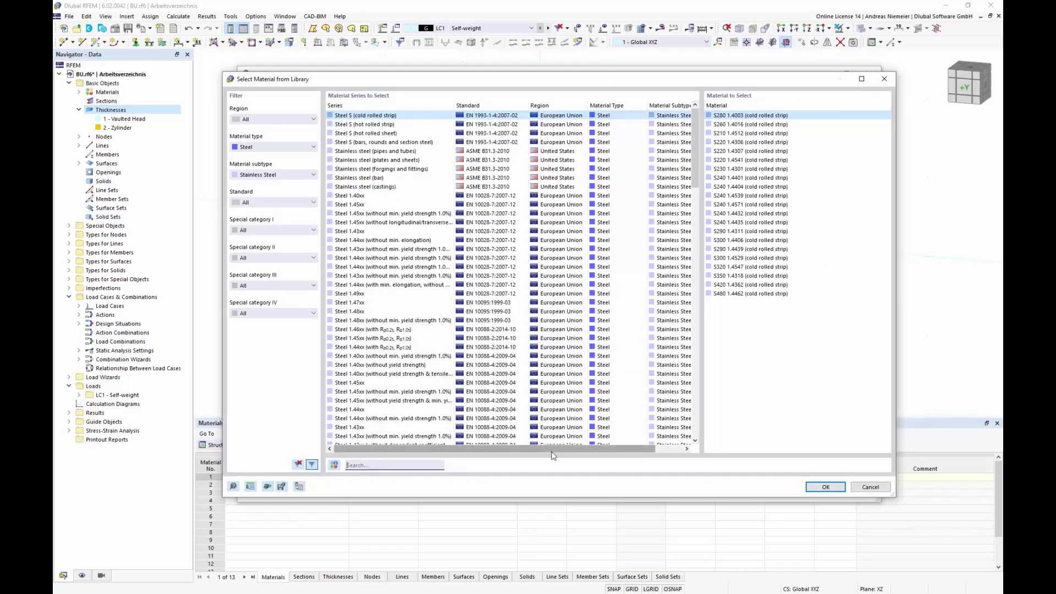
text(1.4)
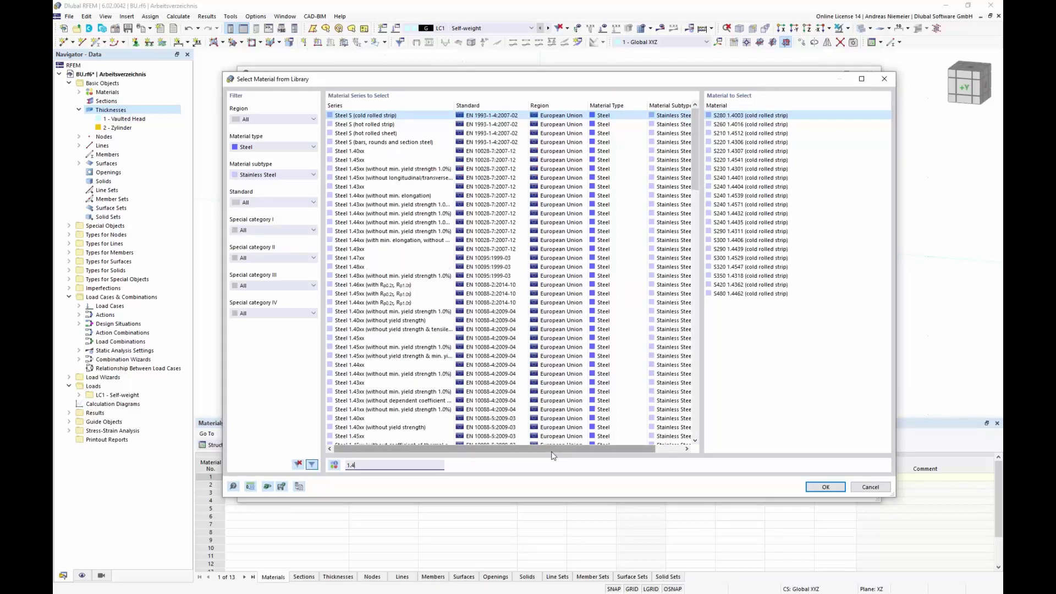
text(318)
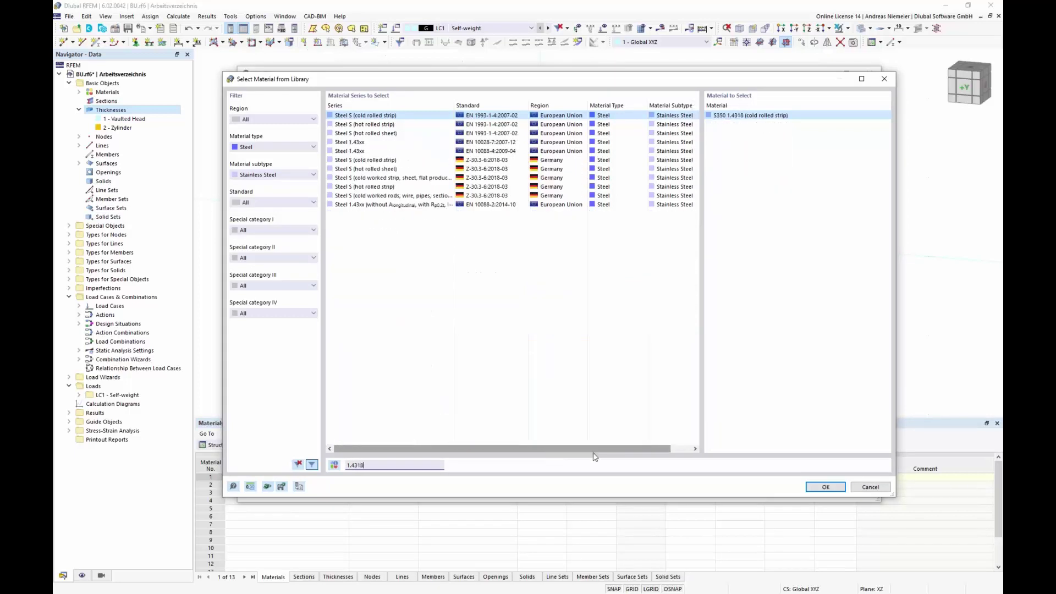
click(479, 206)
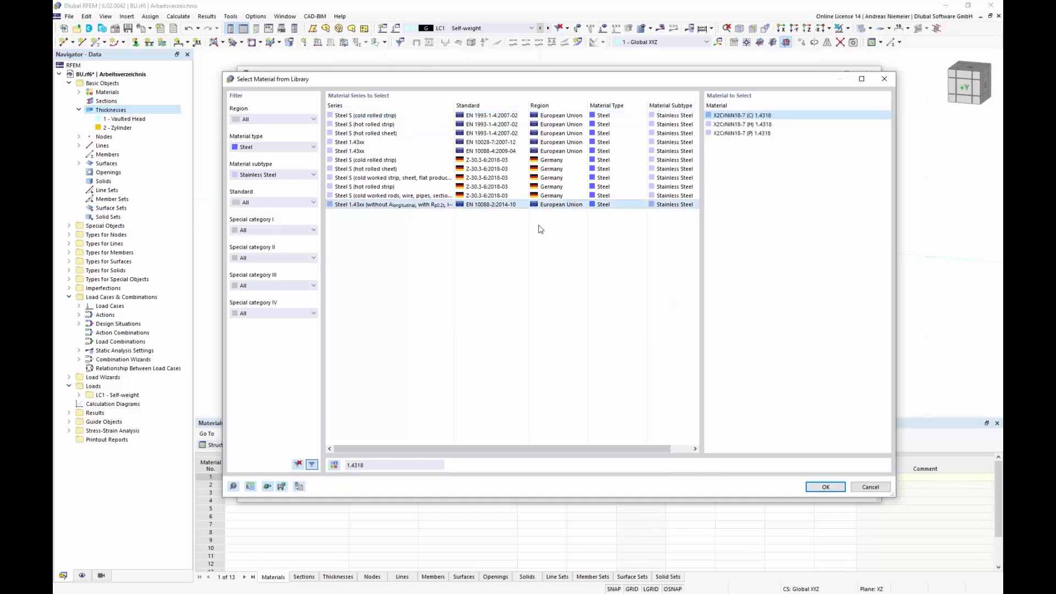
click(746, 134)
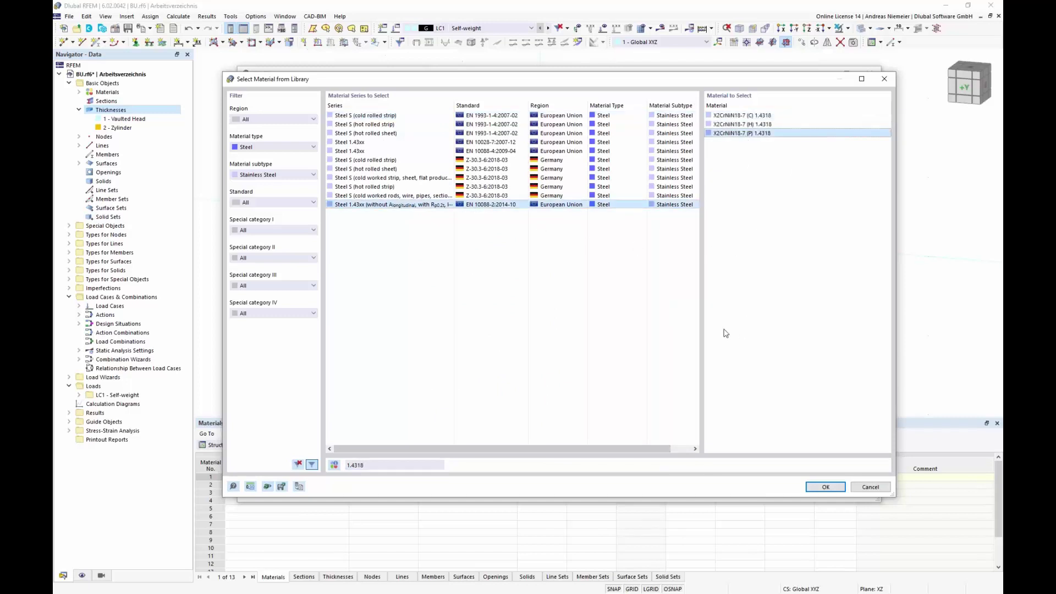
Check the selected stainless steel's strength values and assign it as the material of both the Vaulted Head and Zylinder thicknesses.
click(337, 466)
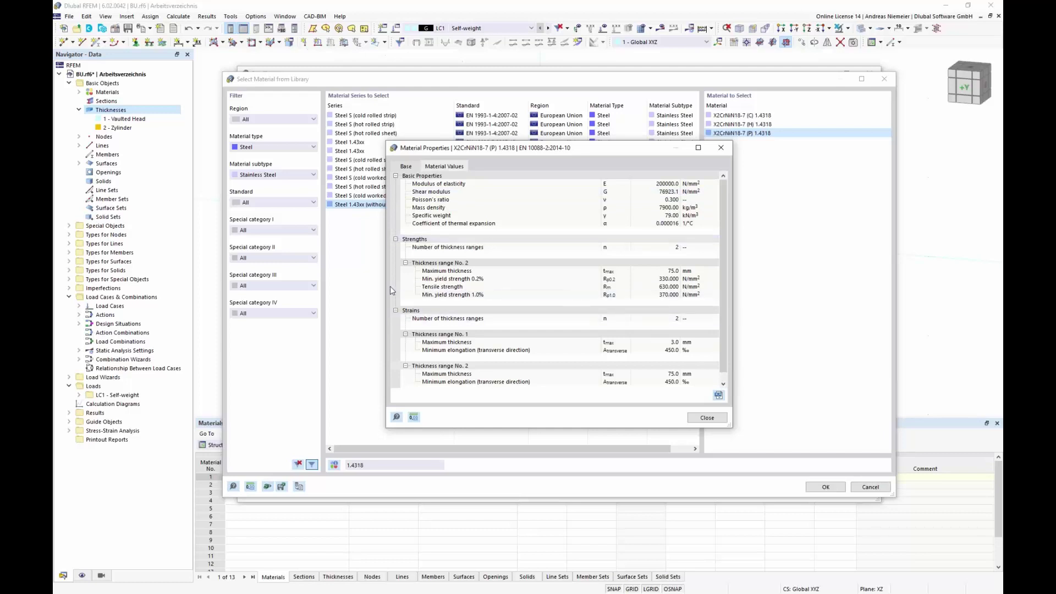
click(657, 279)
click(706, 418)
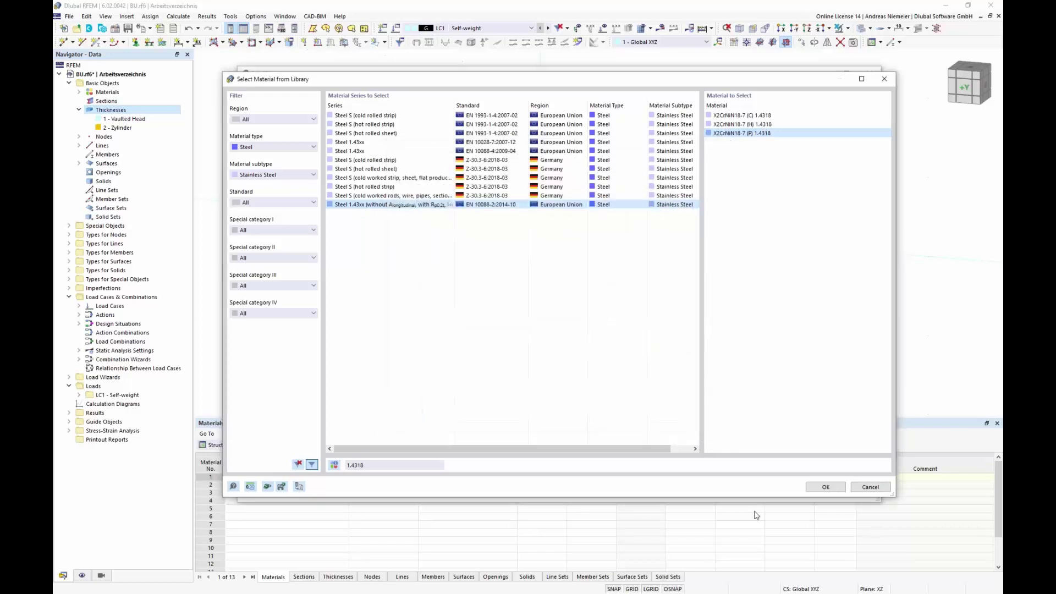
click(822, 487)
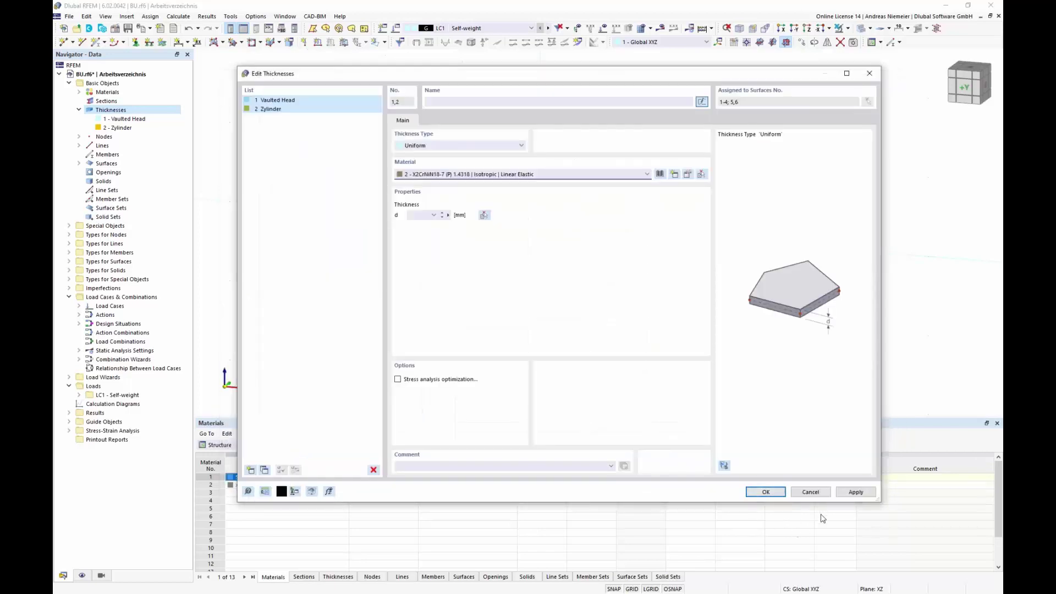
click(765, 491)
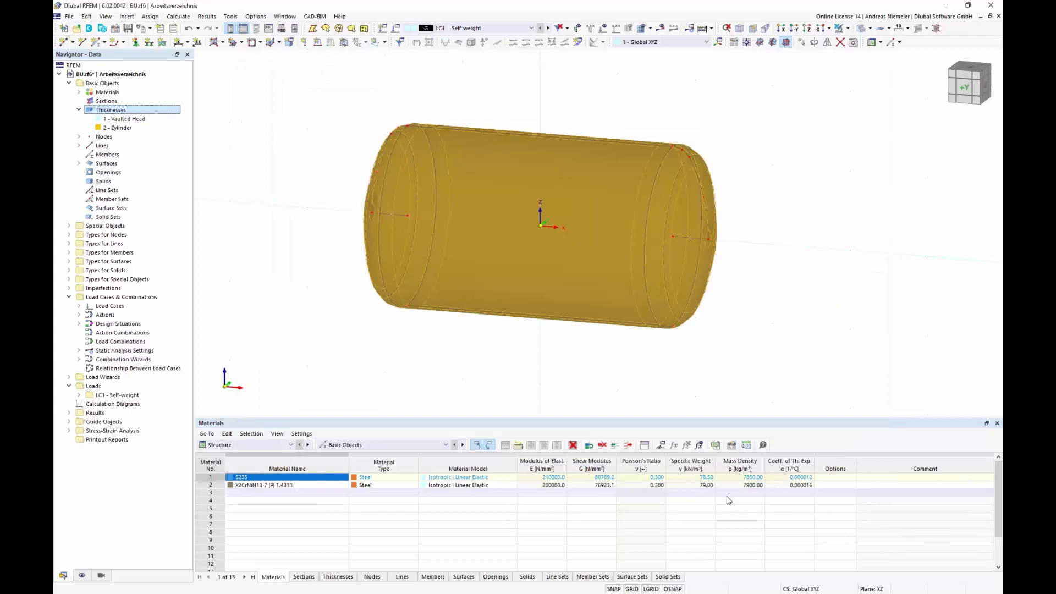
click(348, 350)
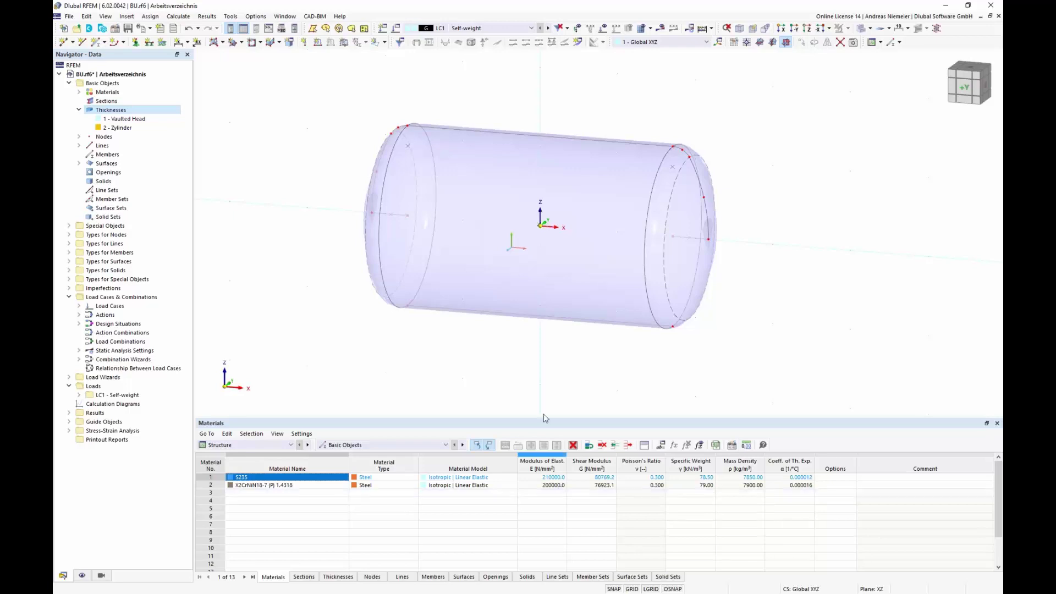
Inspect the vessel from several angles and switch its display to the wireframe model.
ctrl+middle_drag(428, 365, 527, 308)
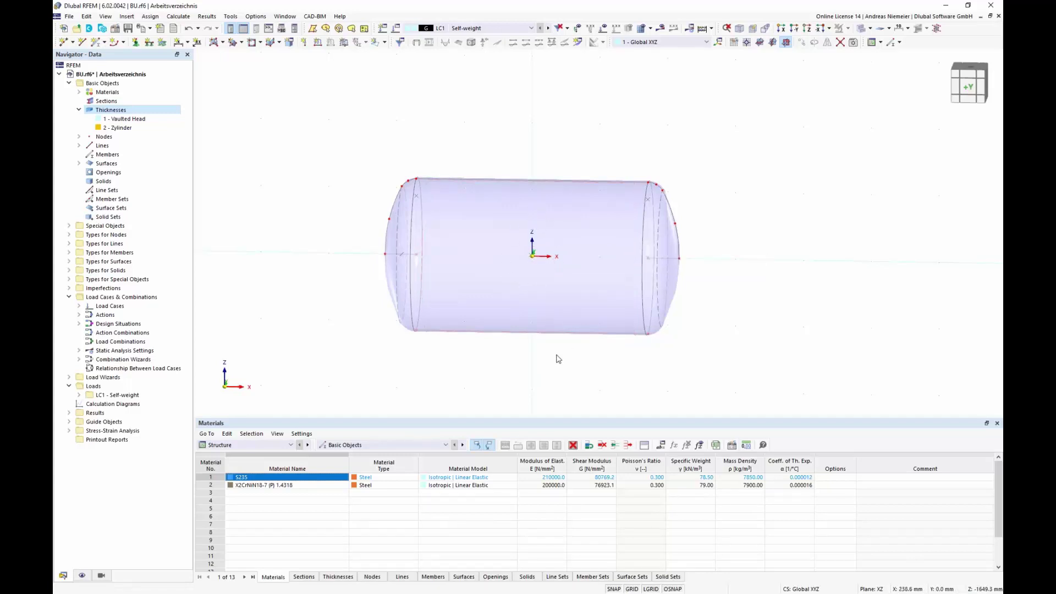
scroll(746, 256, up, 1)
ctrl+middle_drag(747, 256, 641, 246)
scroll(641, 247, down, 1)
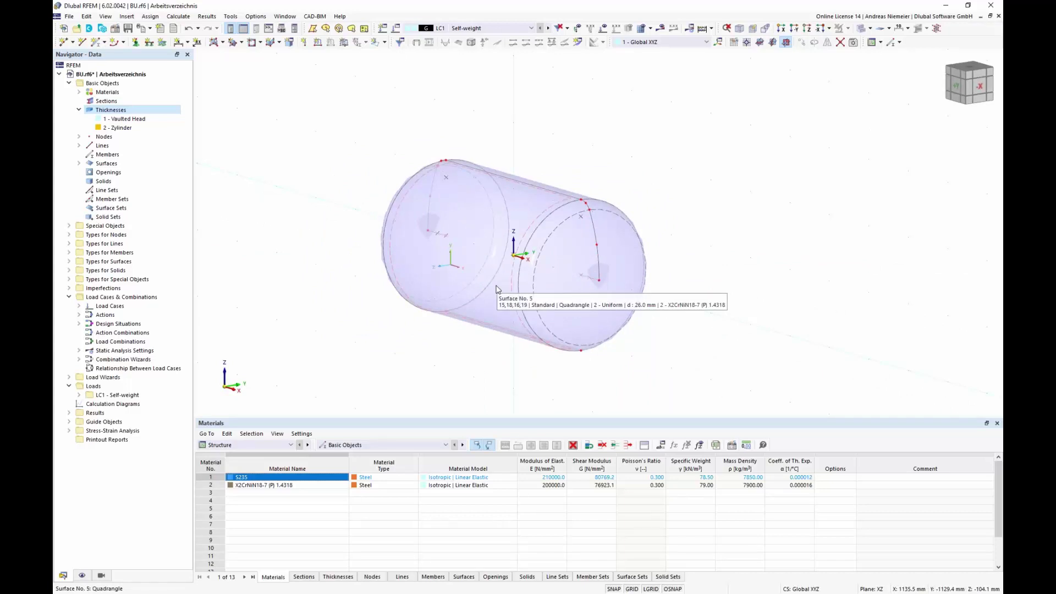
middle_drag(344, 322, 472, 363)
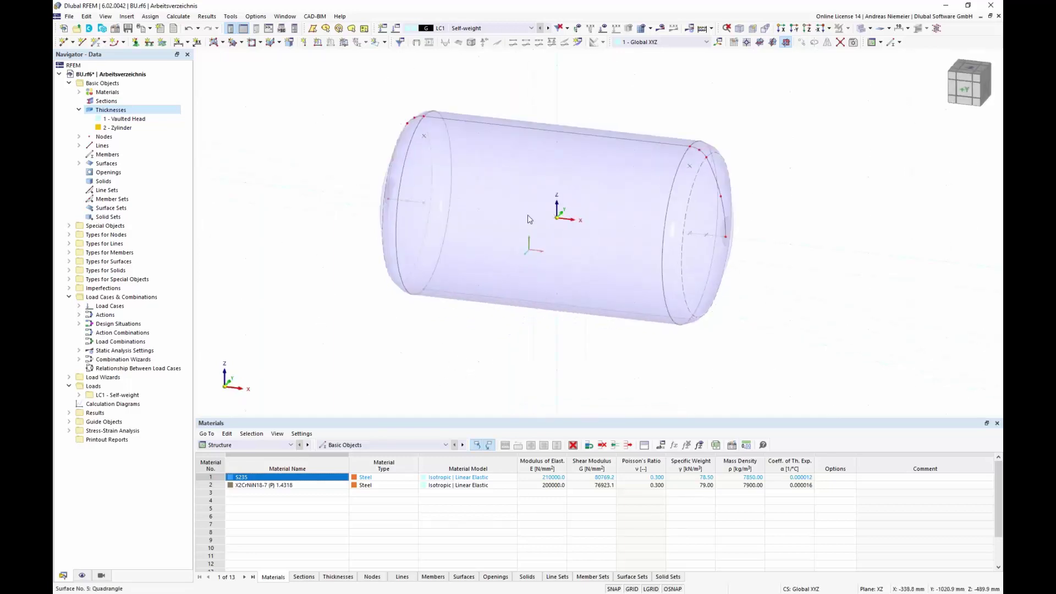
scroll(530, 220, up, 1)
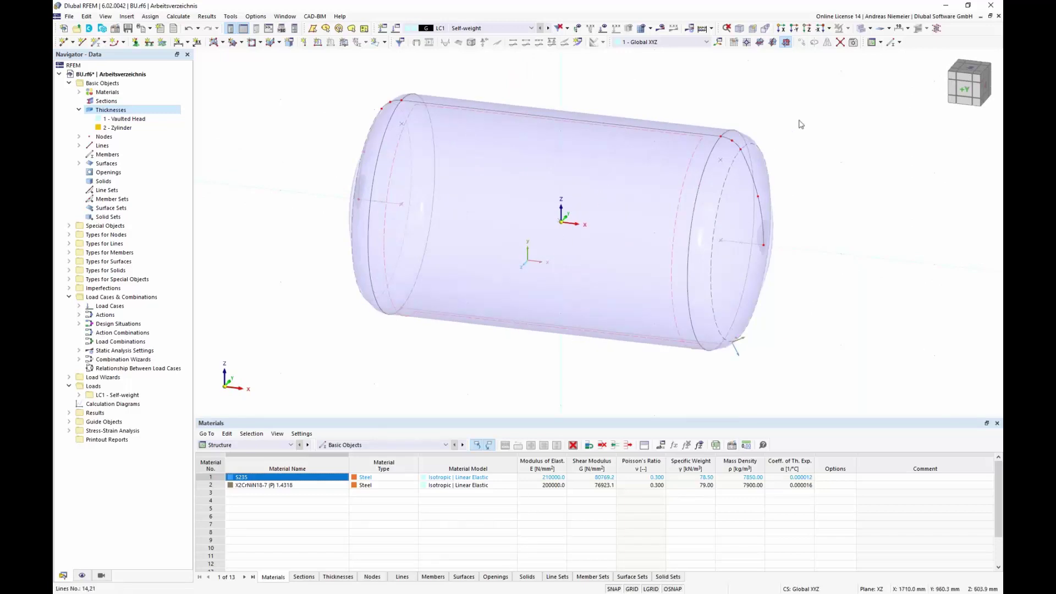
click(869, 30)
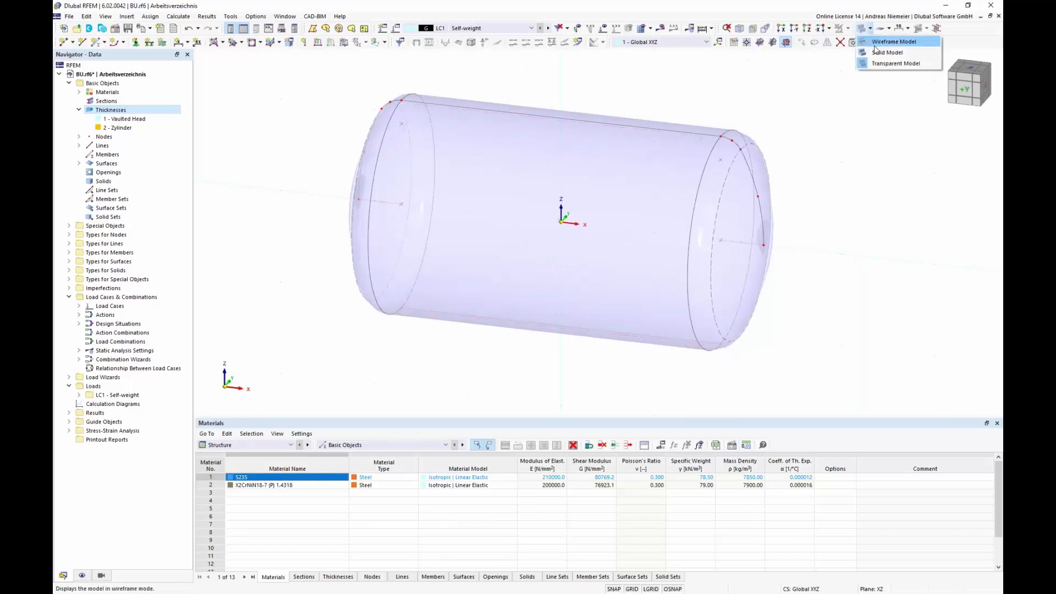
click(882, 46)
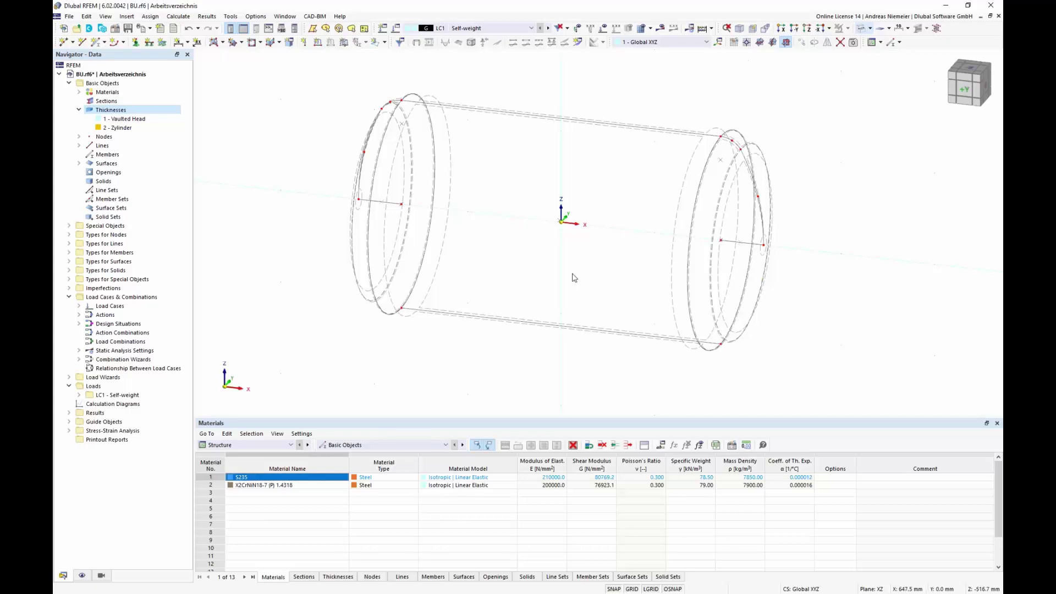
scroll(572, 276, down, 3)
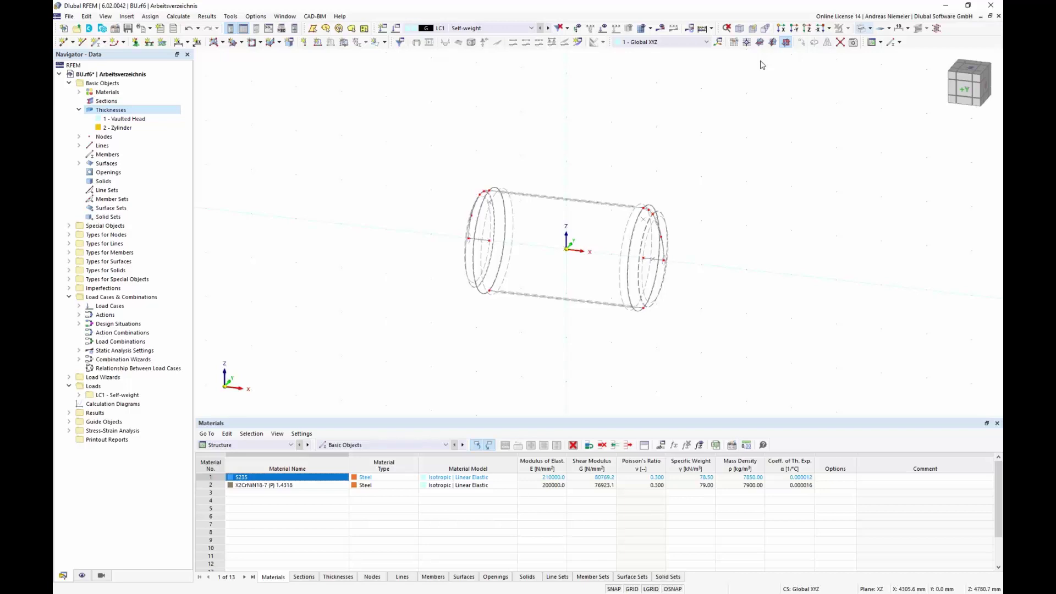
Set the work plane's grid point spacing to b = 150 mm and h = 200 mm.
click(734, 43)
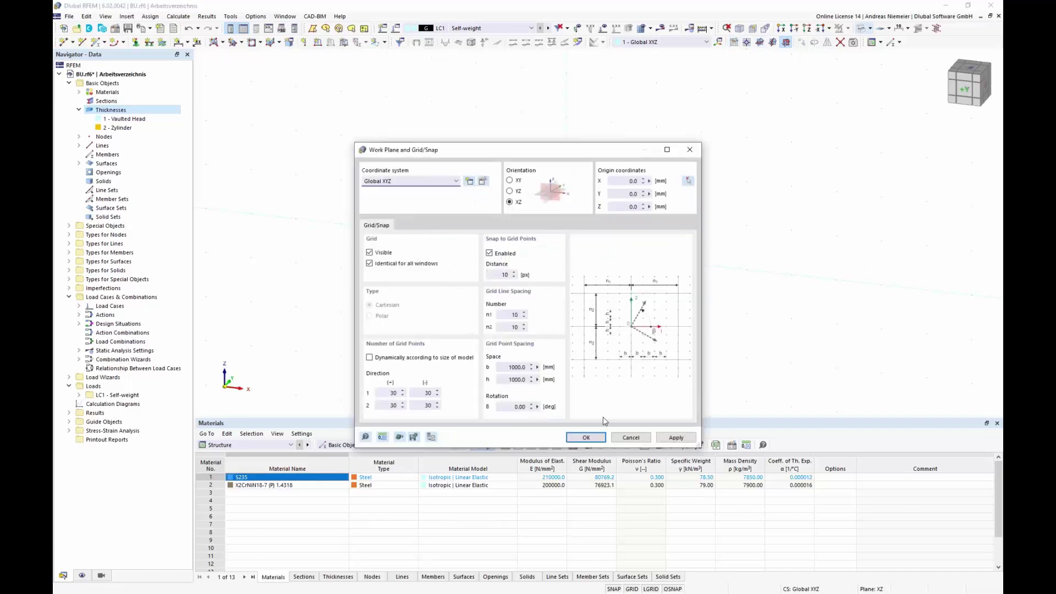
drag(499, 368, 564, 370)
text(150)
drag(508, 379, 526, 379)
text(200)
click(585, 437)
scroll(594, 264, up, 2)
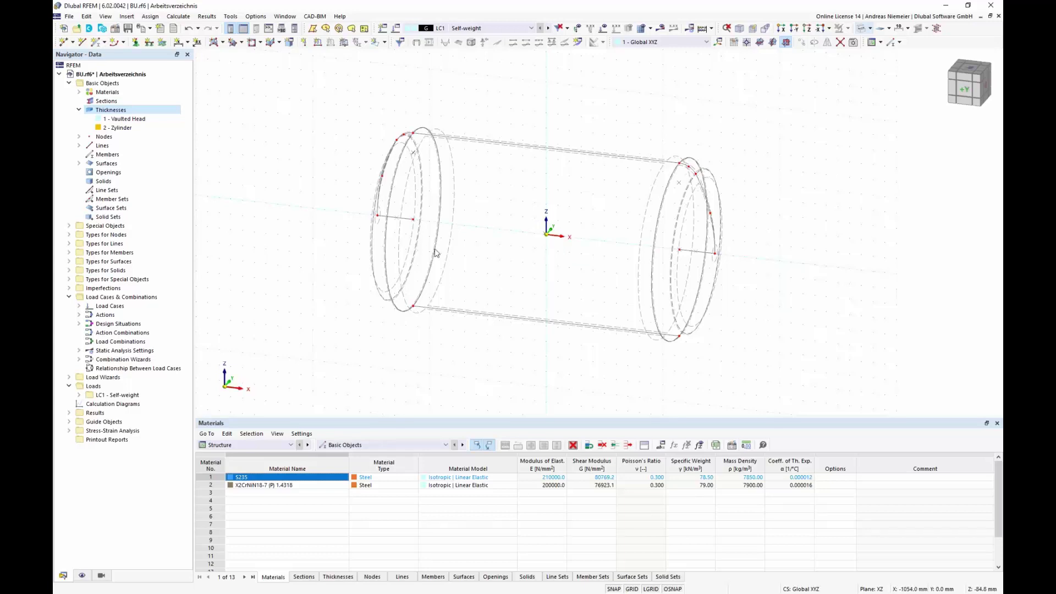
Start a new elliptical arc line and pick its first control point on the grid at X 0, Y 0, Z -200 mm.
click(79, 145)
right_click(103, 146)
mouse_move(131, 162)
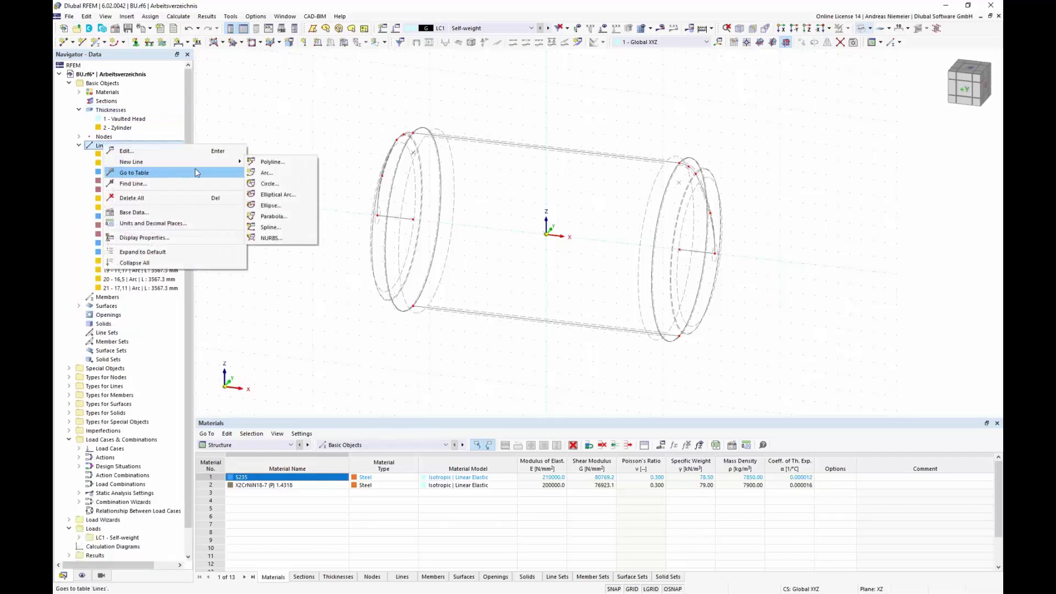
click(277, 196)
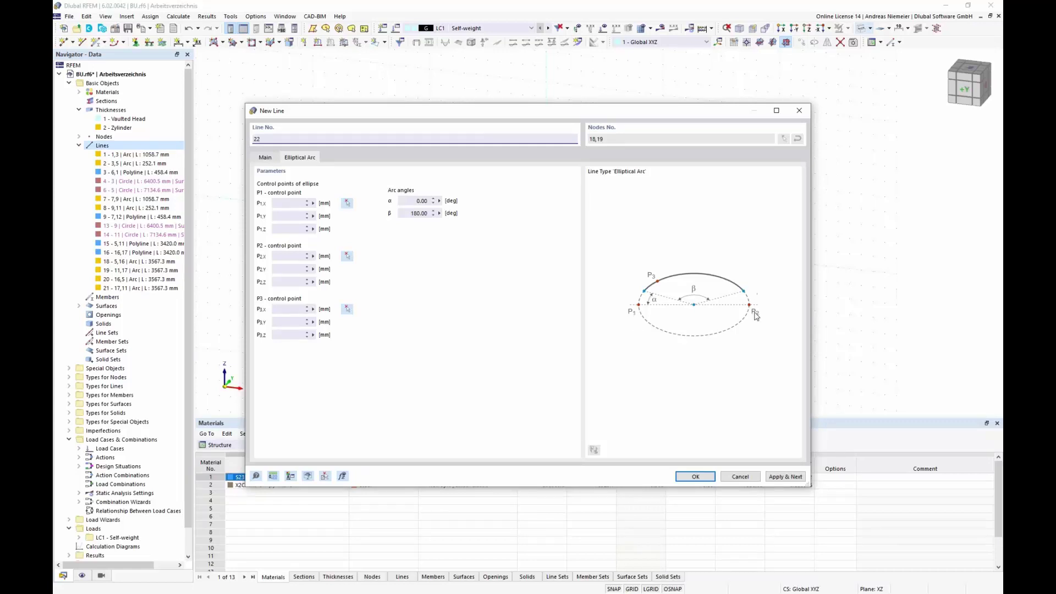
click(347, 203)
scroll(563, 279, up, 3)
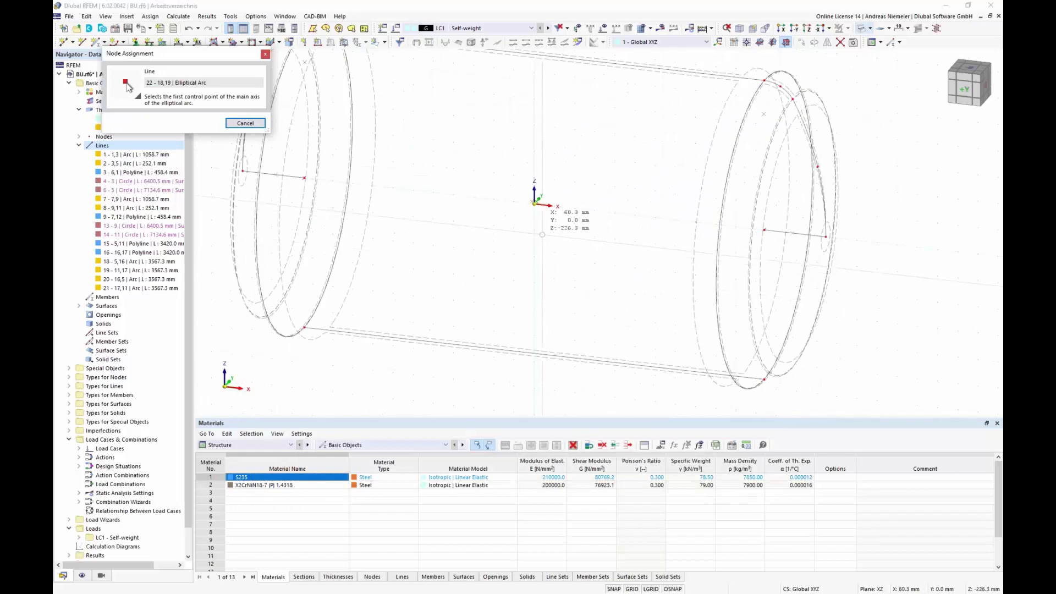
click(534, 230)
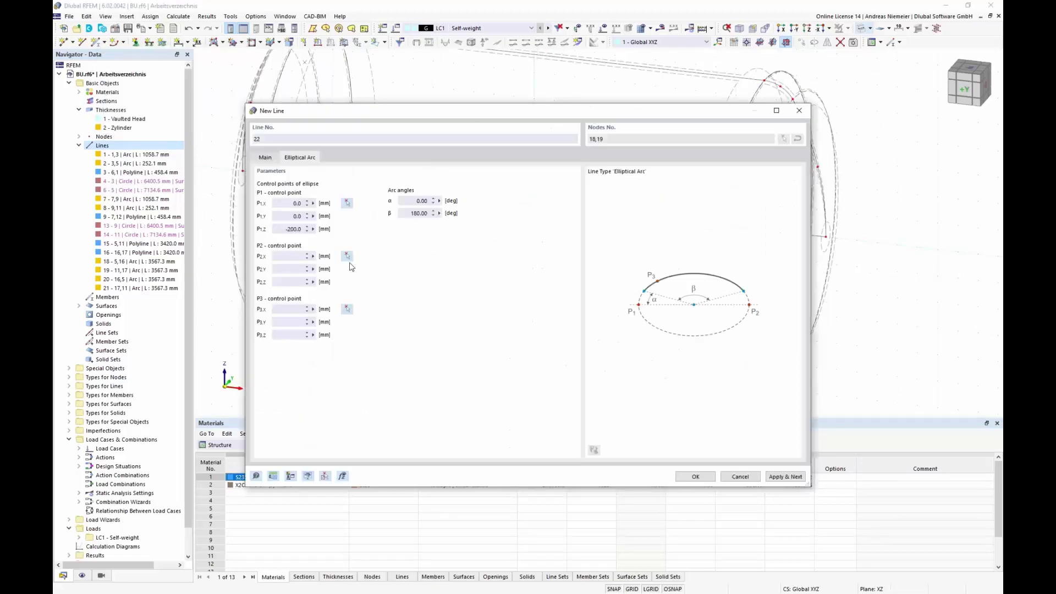
Pick the arc's second control point at (0, 0, 200) mm and third at (150, 0, 0) mm, and create the 180° elliptical arc.
click(347, 256)
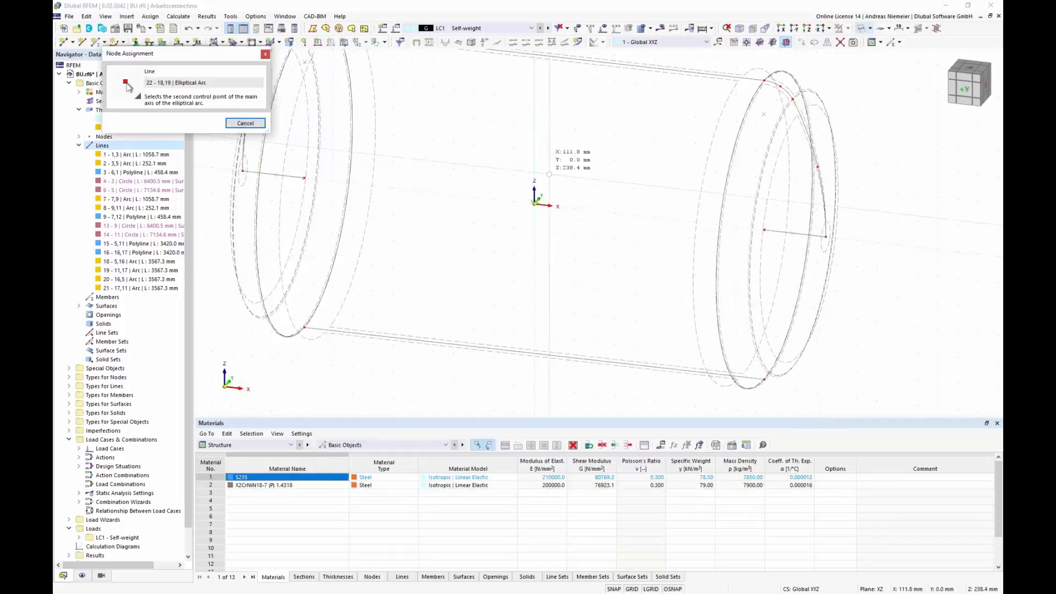
click(537, 195)
click(347, 309)
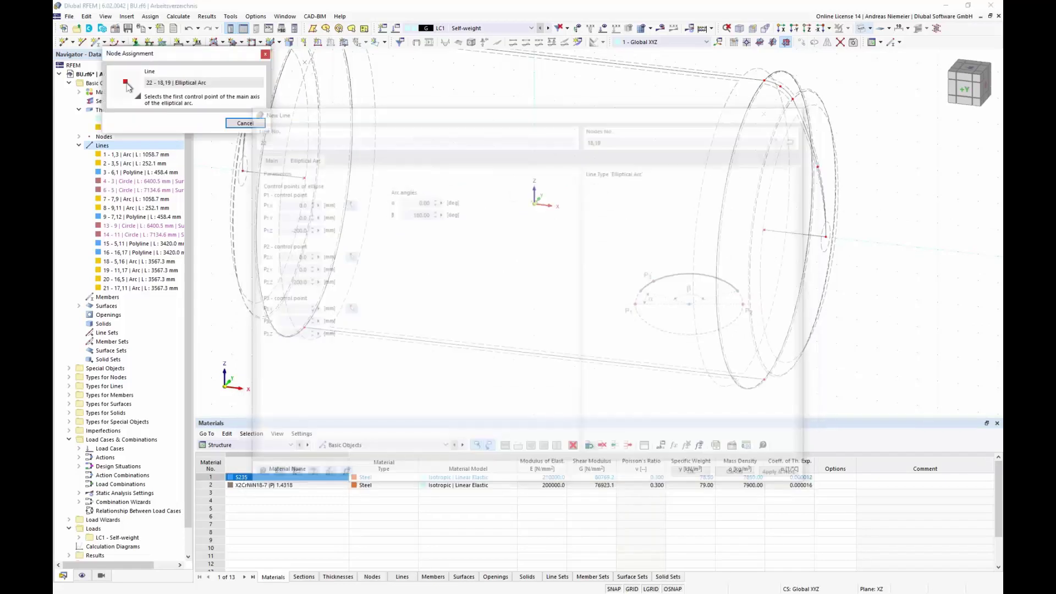
click(560, 221)
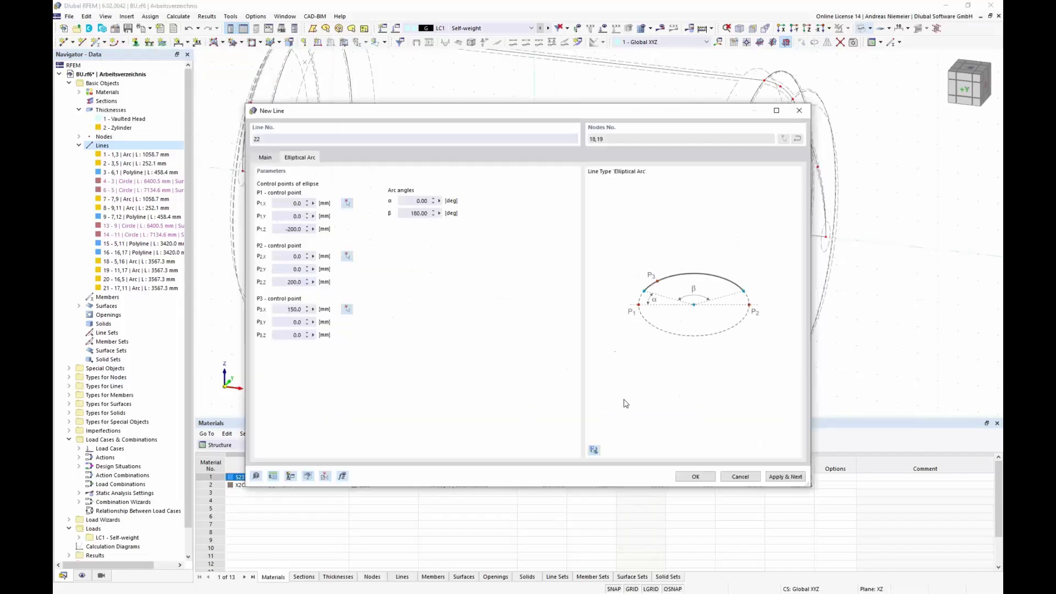
click(695, 476)
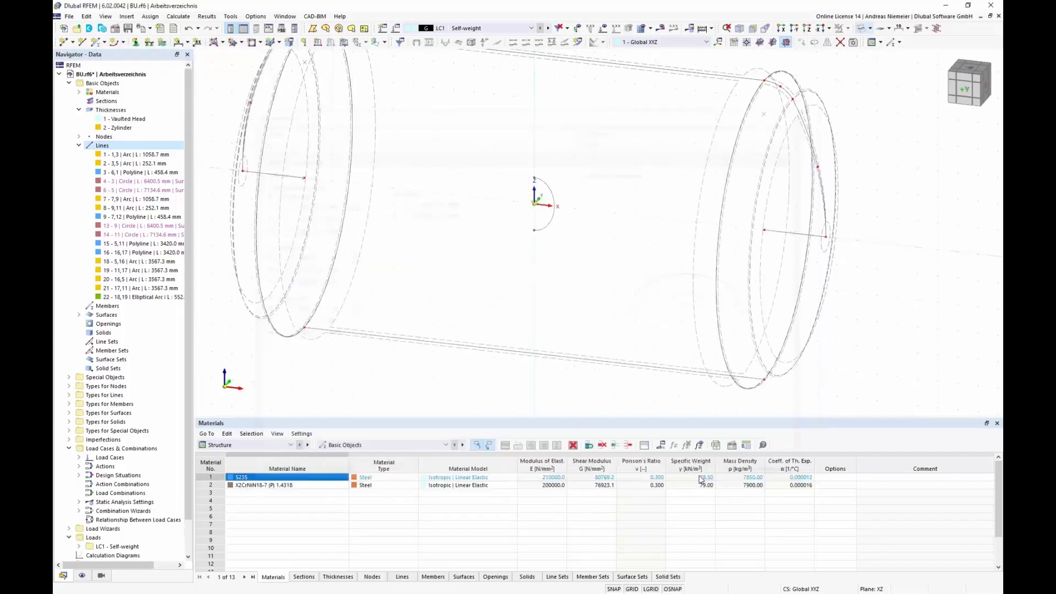
Mirror a copy of the elliptical arc about the YZ plane through the origin to complete the ellipse.
scroll(502, 189, up, 4)
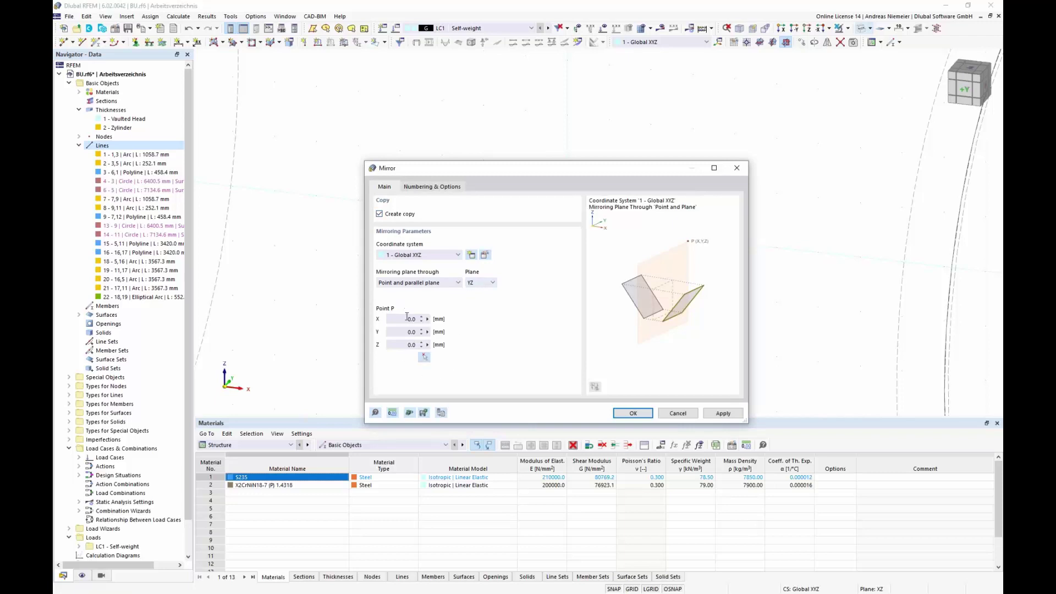
click(633, 414)
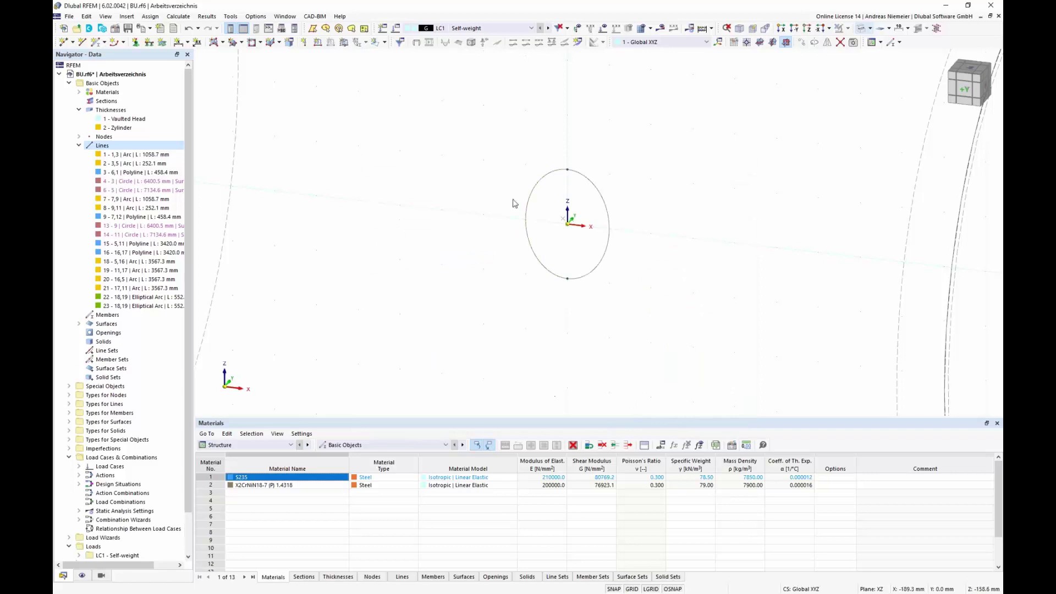
scroll(456, 249, down, 5)
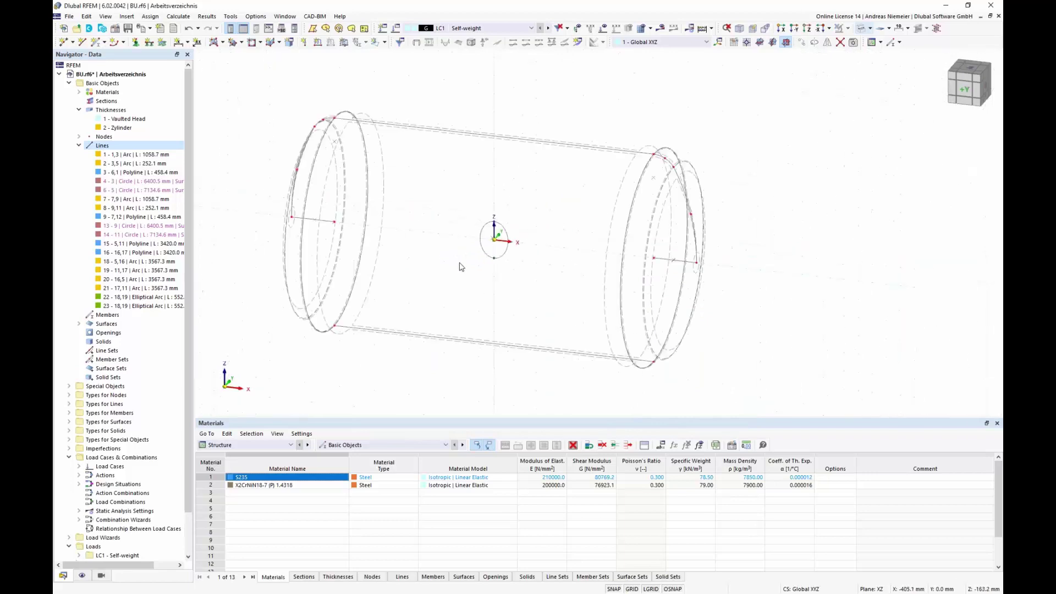
ctrl+middle_drag(460, 265, 498, 247)
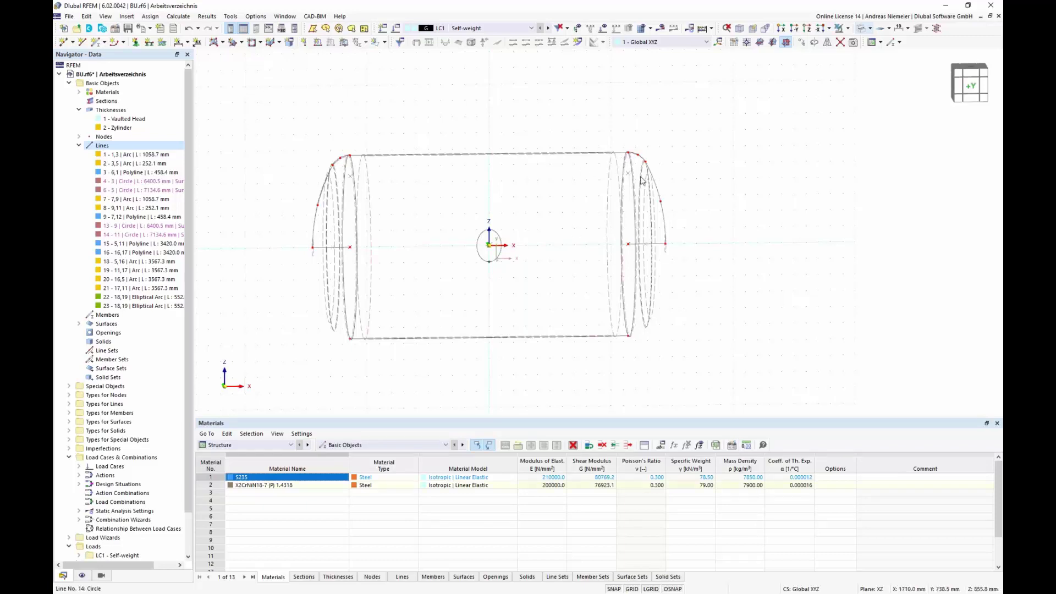
scroll(719, 237, up, 1)
ctrl+middle_drag(716, 242, 668, 248)
scroll(668, 247, down, 1)
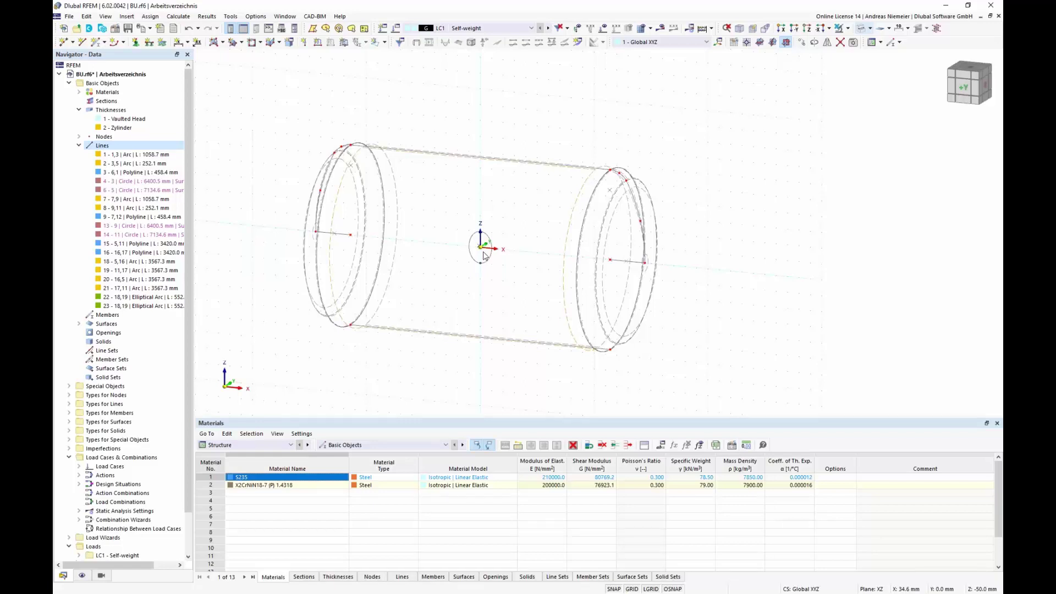
Set up one copy of the ellipse with a displacement vector of X 0 and Y 150 mm.
scroll(498, 239, up, 4)
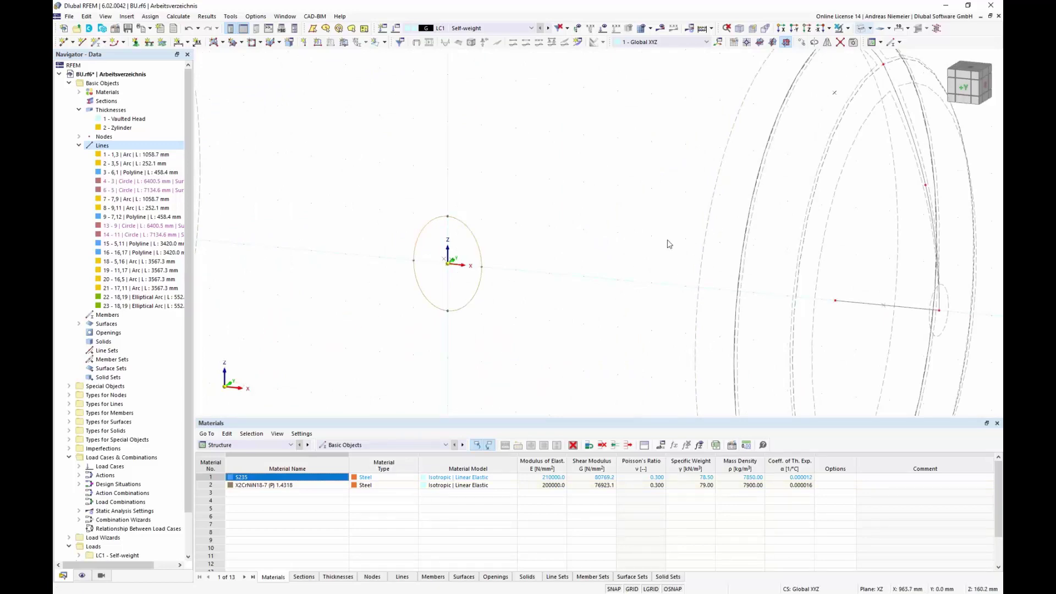
click(801, 49)
drag(516, 168, 732, 140)
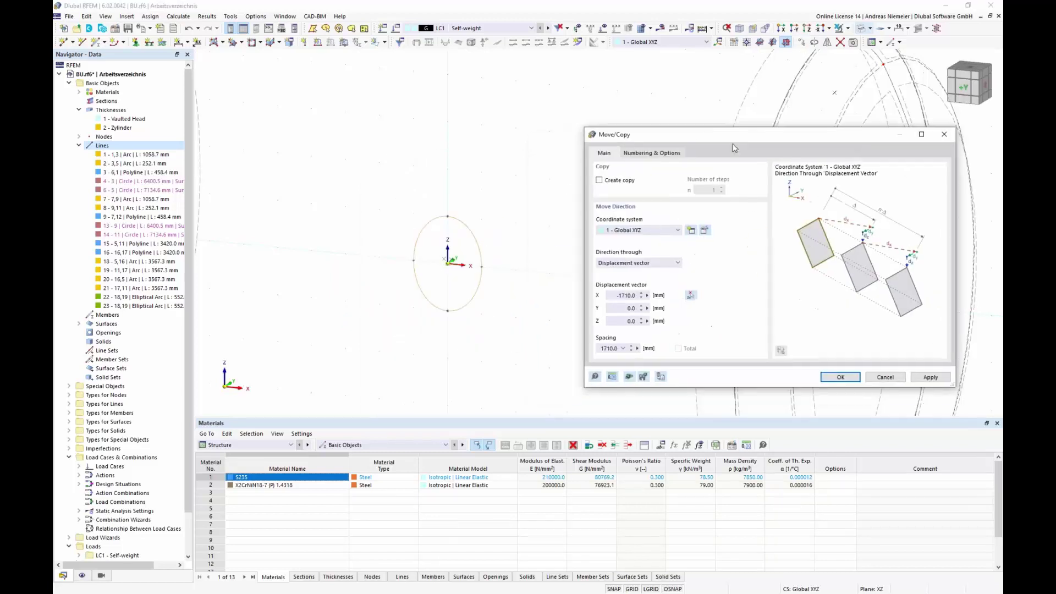
click(599, 181)
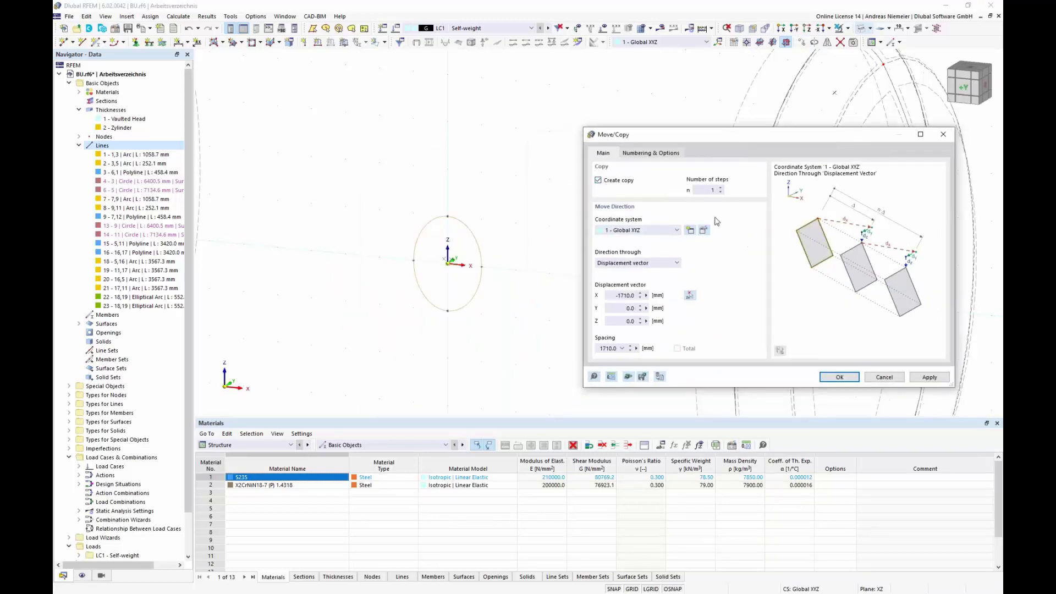
drag(610, 297, 660, 295)
text(0)
key(Tab)
Enable step links for the copy, linking lines with surfaces, and start a new template surface.
click(659, 155)
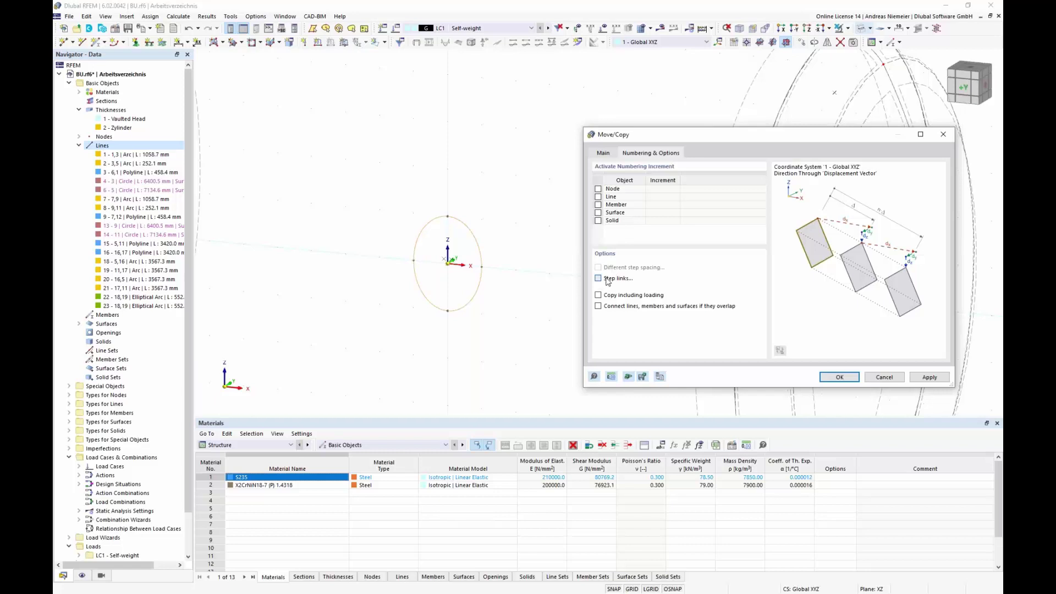
click(608, 279)
click(608, 236)
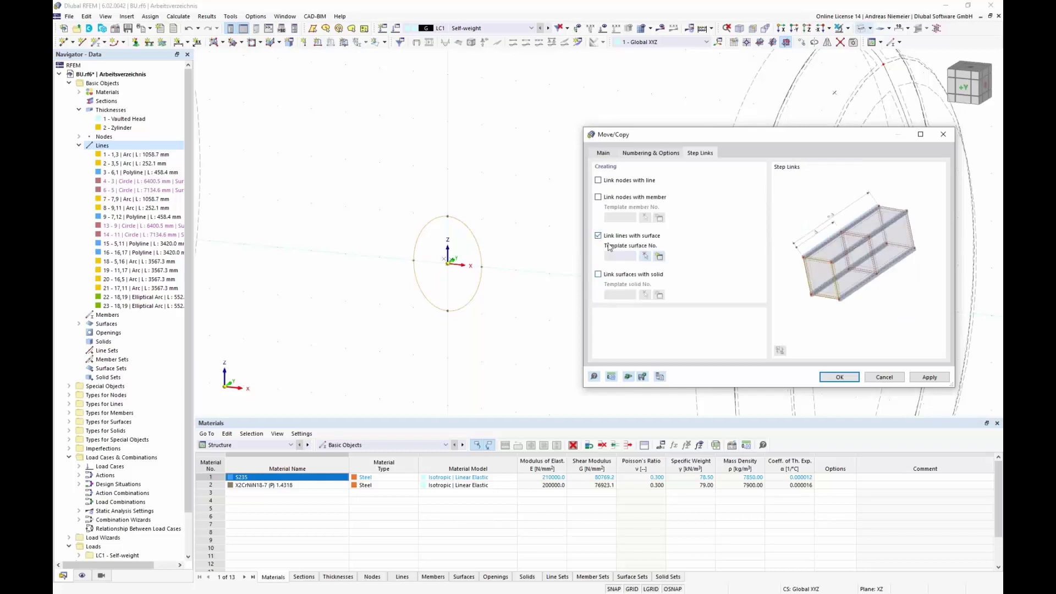
click(659, 257)
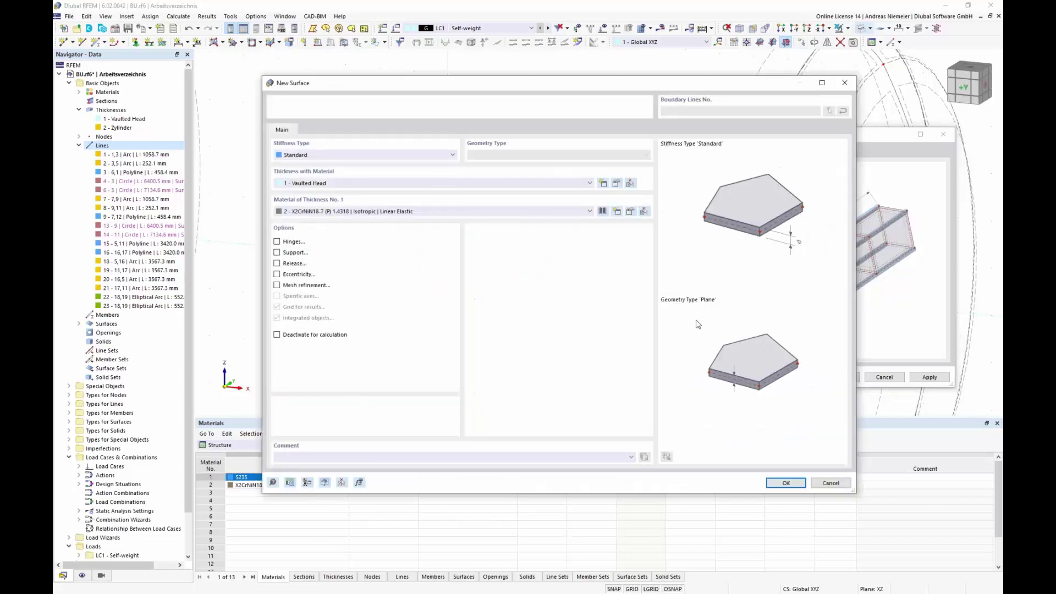
Give the template surface a new uniform 20 mm thickness named Manhole in X2CrNiN18-7 (P) 1.4318, and create the linked copy.
click(606, 185)
click(702, 103)
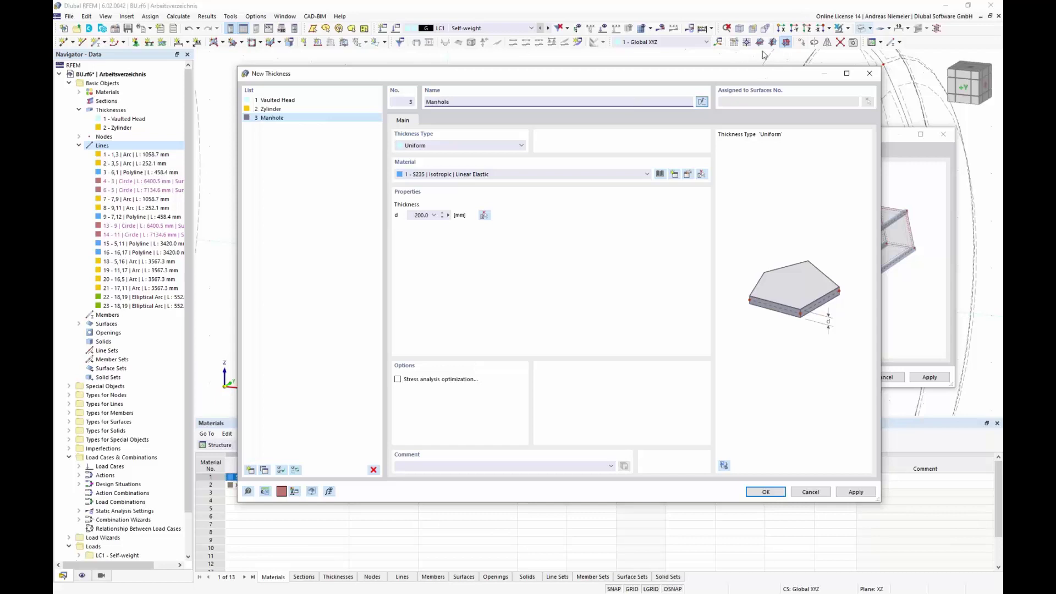
click(429, 175)
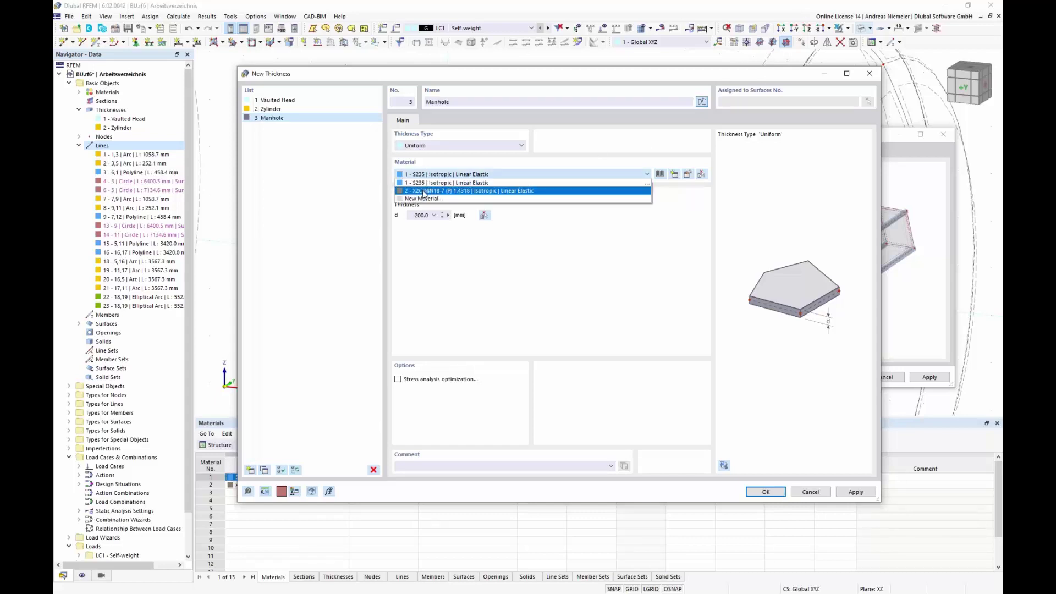
click(424, 191)
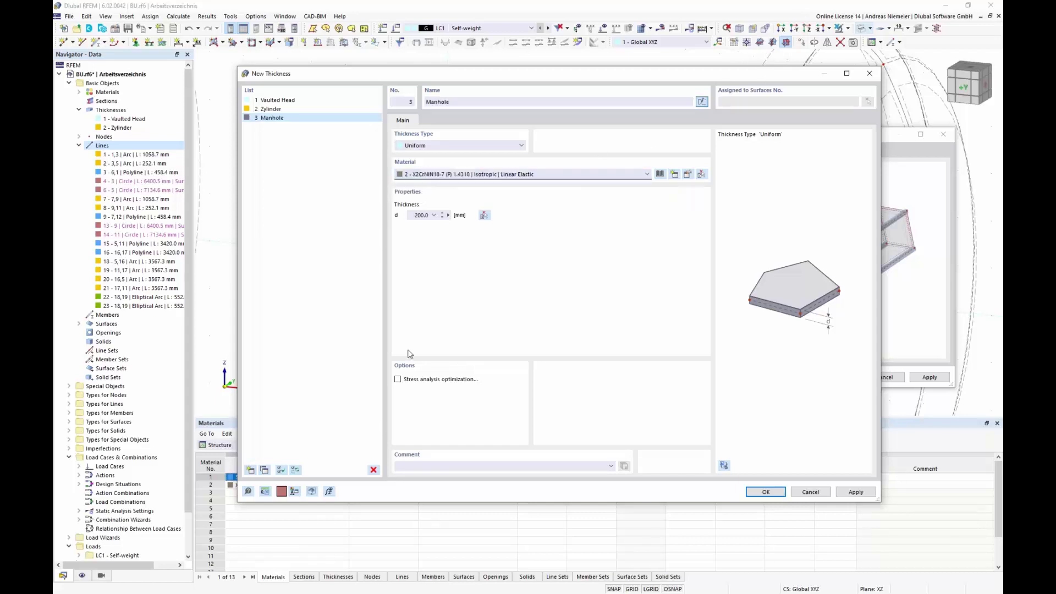
double_click(421, 215)
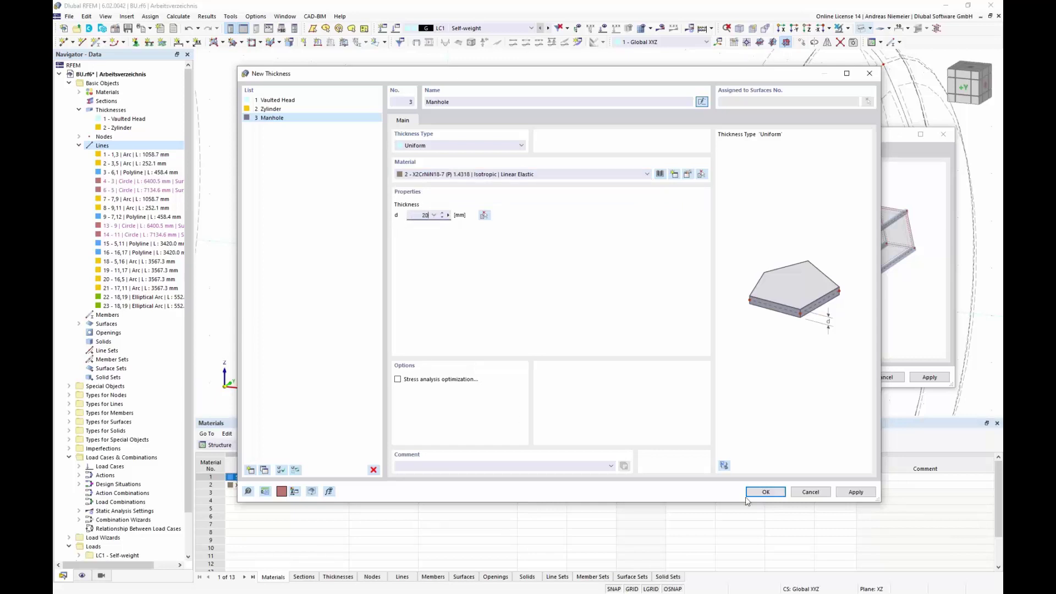
click(764, 492)
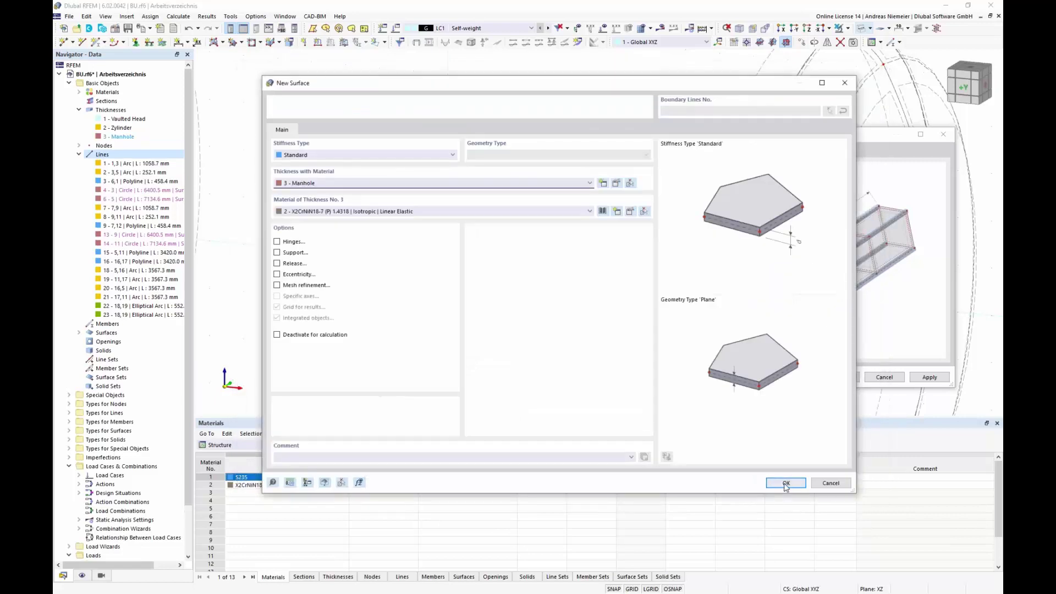
click(785, 484)
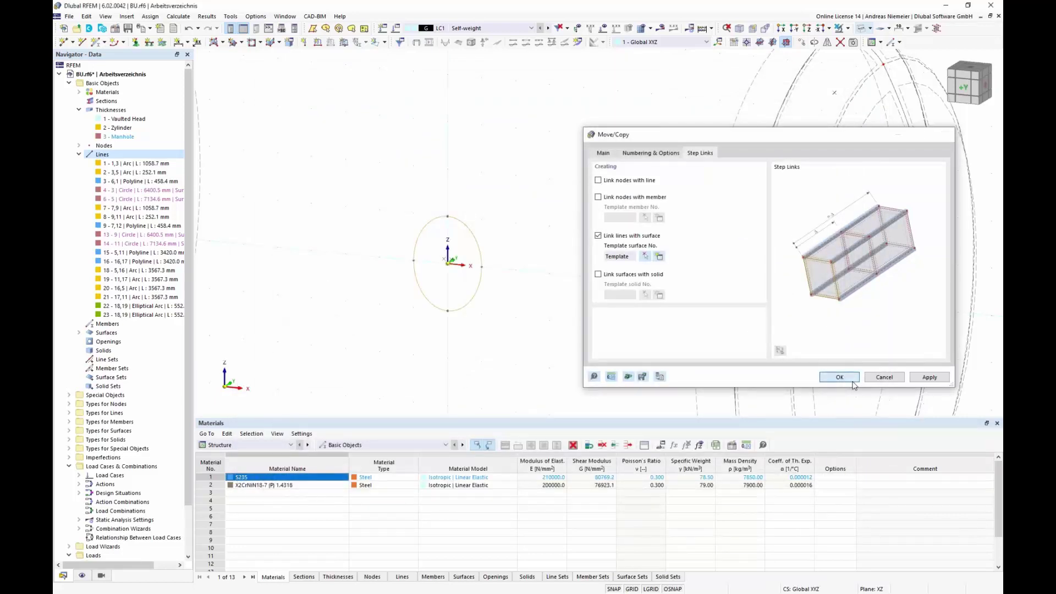
click(847, 378)
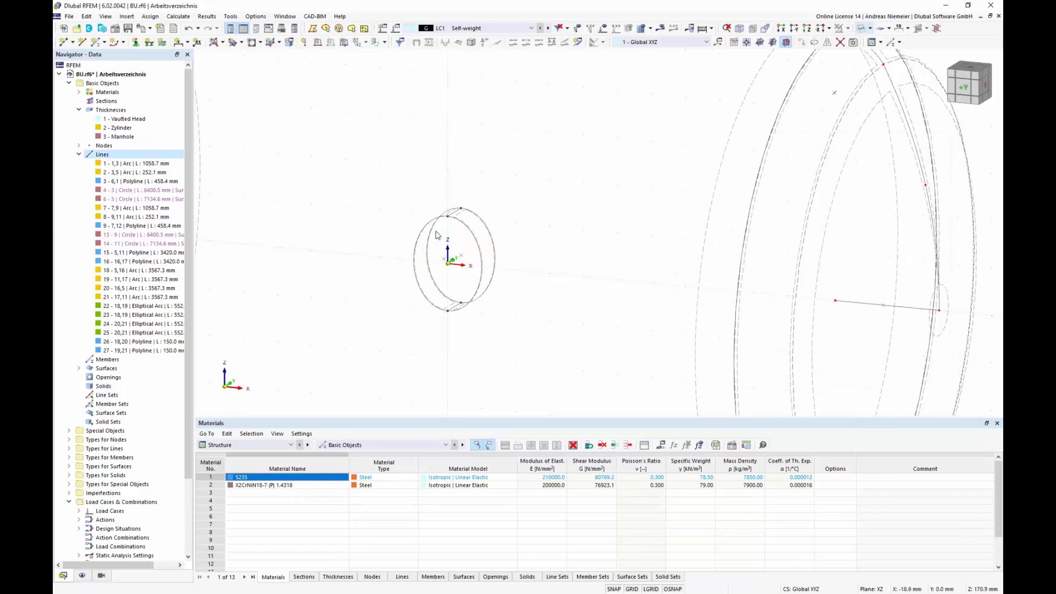
Inspect the vessel and manhole ring as a transparent model, then return to the wireframe display.
scroll(530, 223, down, 3)
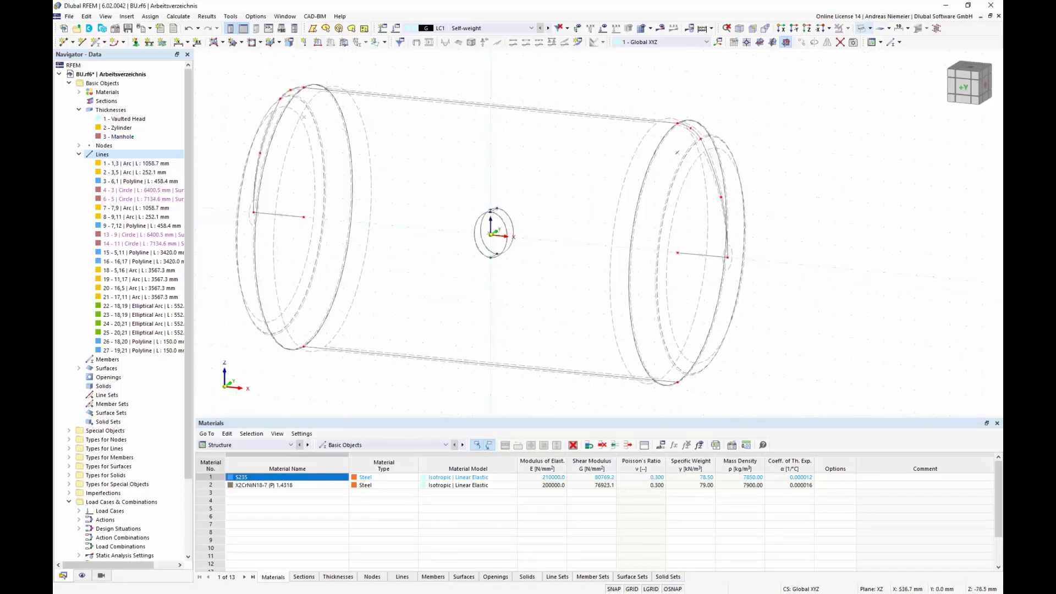
ctrl+middle_drag(549, 247, 516, 248)
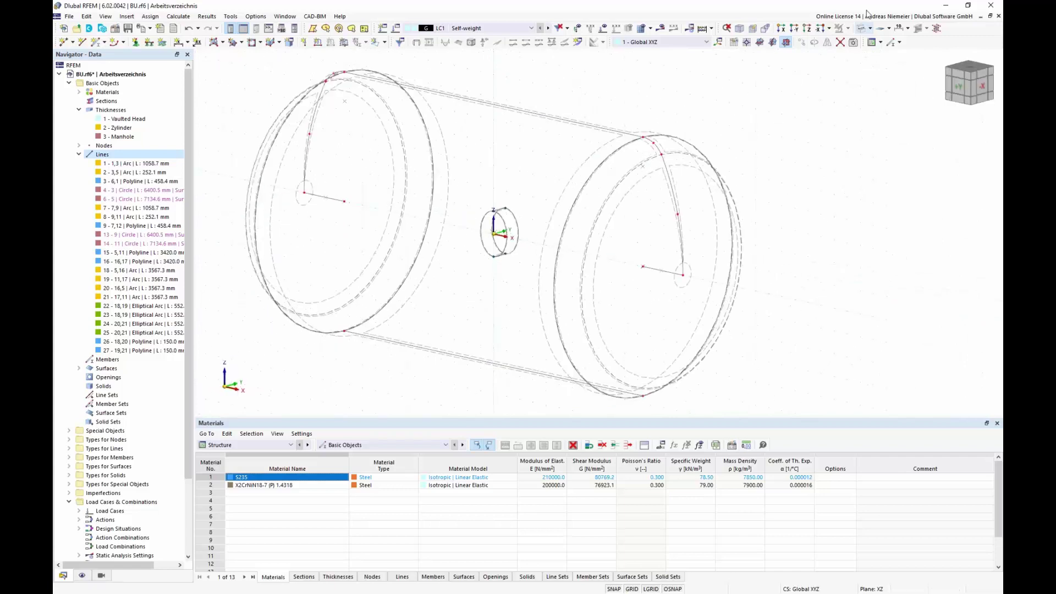
click(870, 28)
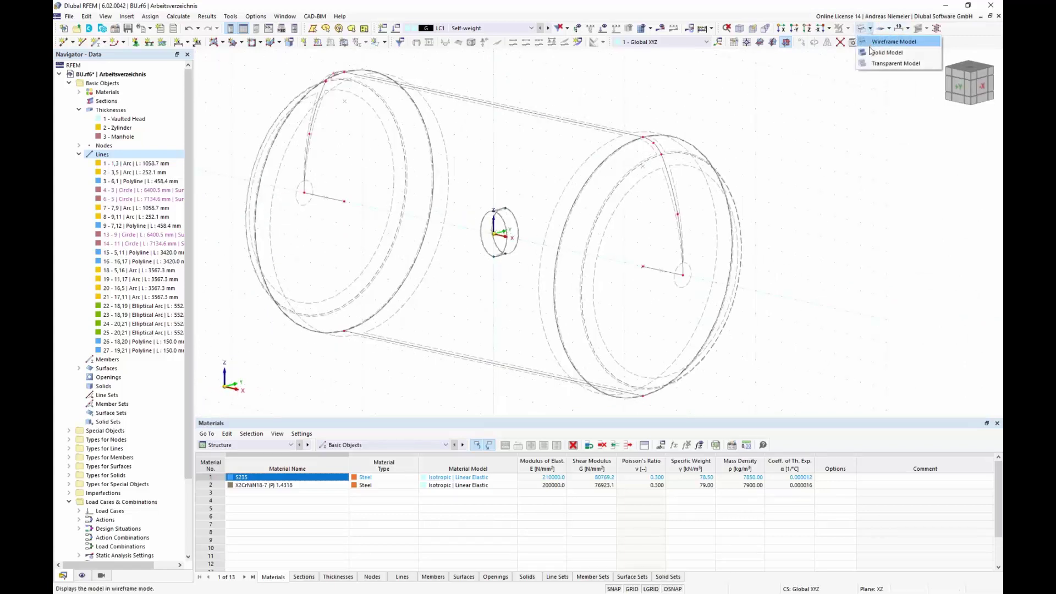
click(879, 63)
mouse_move(770, 313)
ctrl+middle_down()
mouse_move(649, 275)
mouse_move(724, 299)
ctrl+middle_up()
ctrl+middle_drag(406, 343, 452, 339)
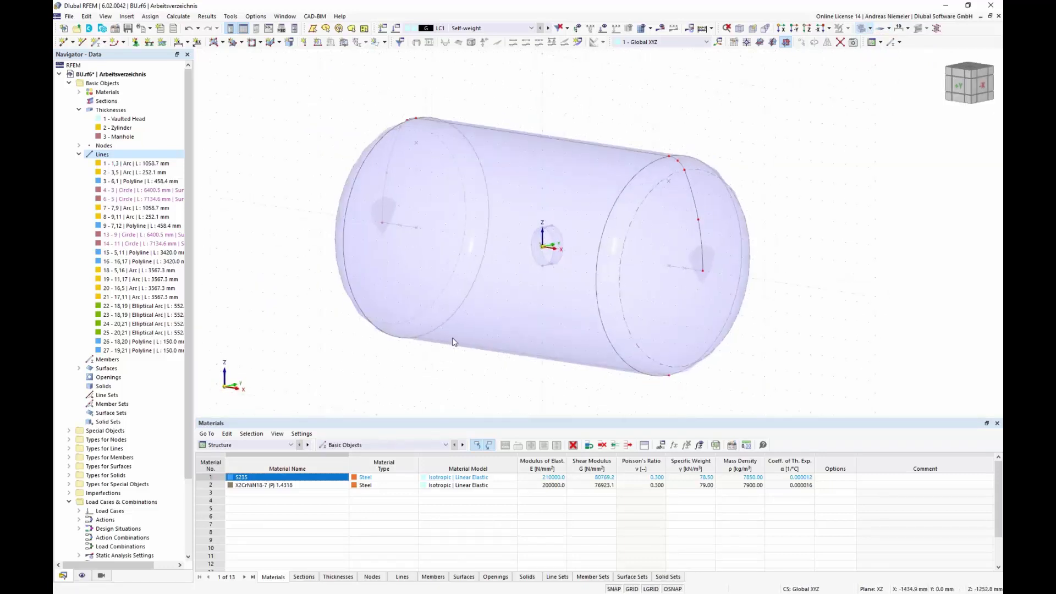
click(870, 28)
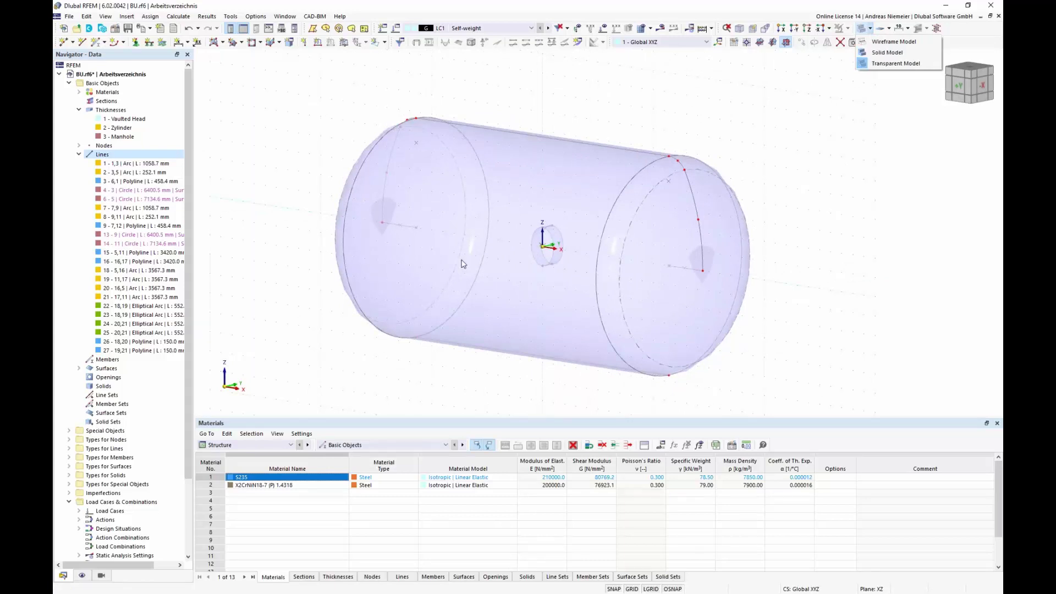
click(885, 42)
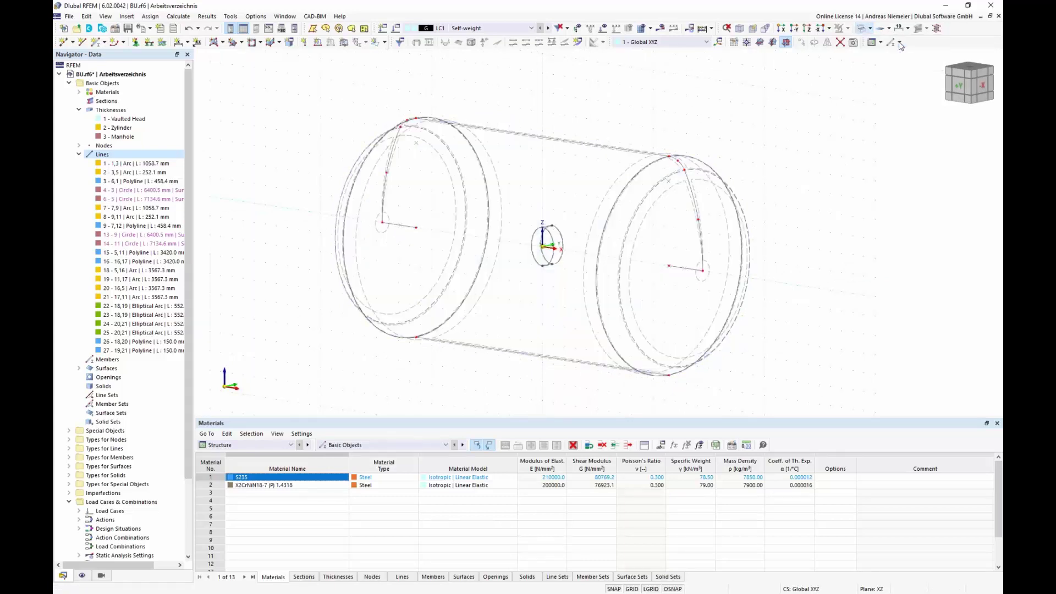
On the YZ work plane, draw a single line from the origin to X 0, Y -4200, Z 0 mm.
click(773, 43)
scroll(497, 307, down, 2)
click(81, 42)
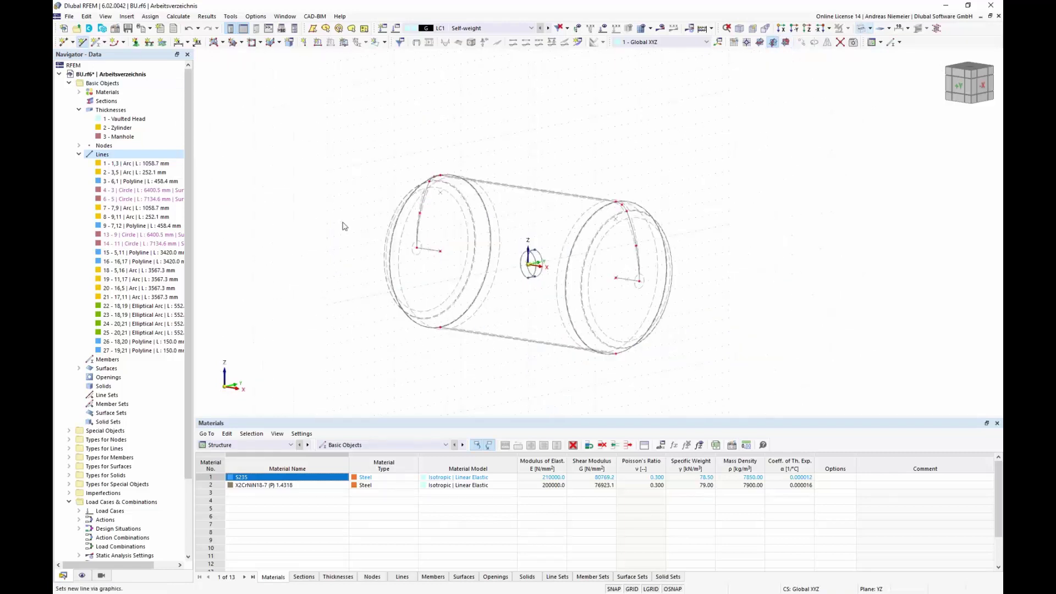
scroll(537, 289, up, 2)
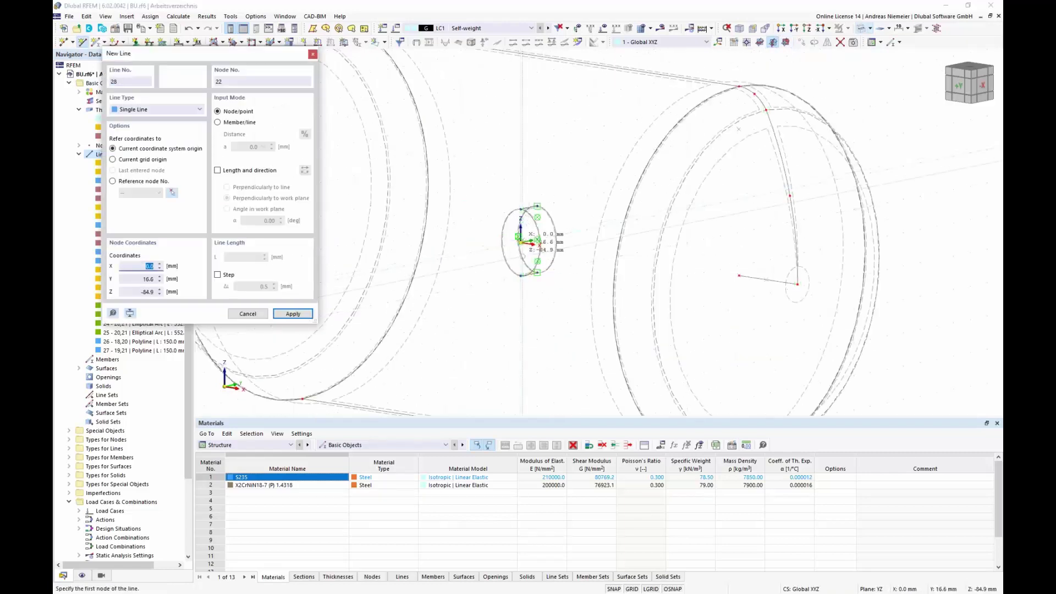
scroll(522, 222, up, 2)
click(519, 222)
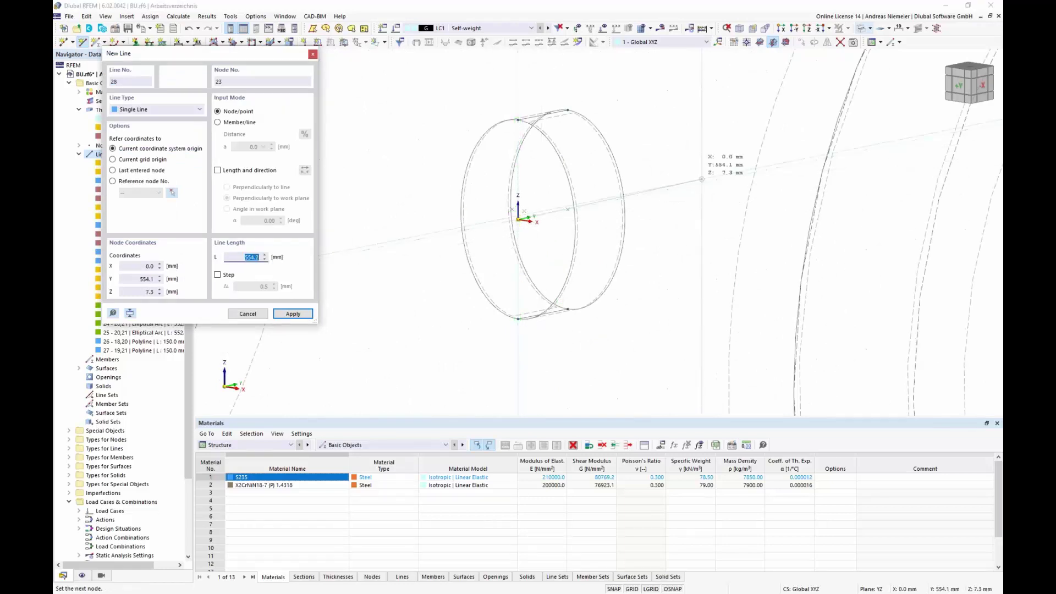
scroll(702, 185, down, 2)
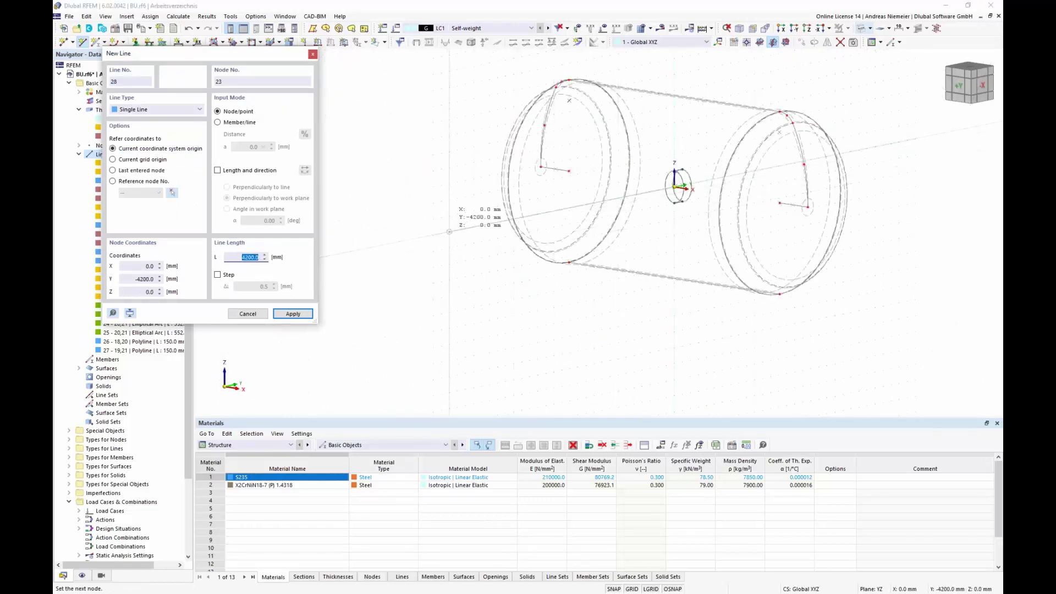
click(449, 231)
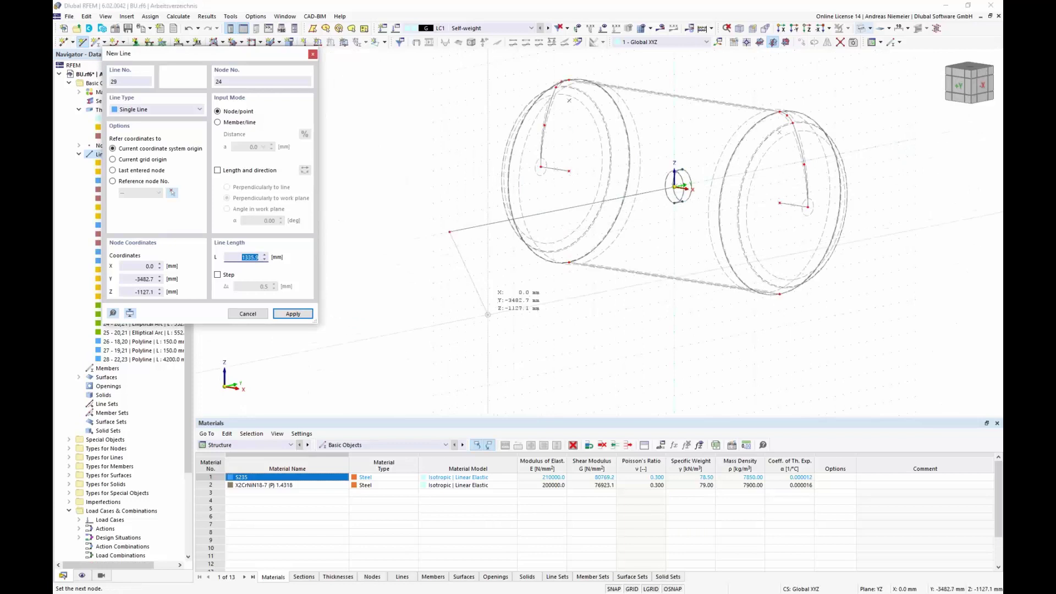
key(Escape)
Connect the line with the cylinder surface, then delete both resulting line segments but keep the intersection node.
ctrl+middle_drag(514, 313, 555, 327)
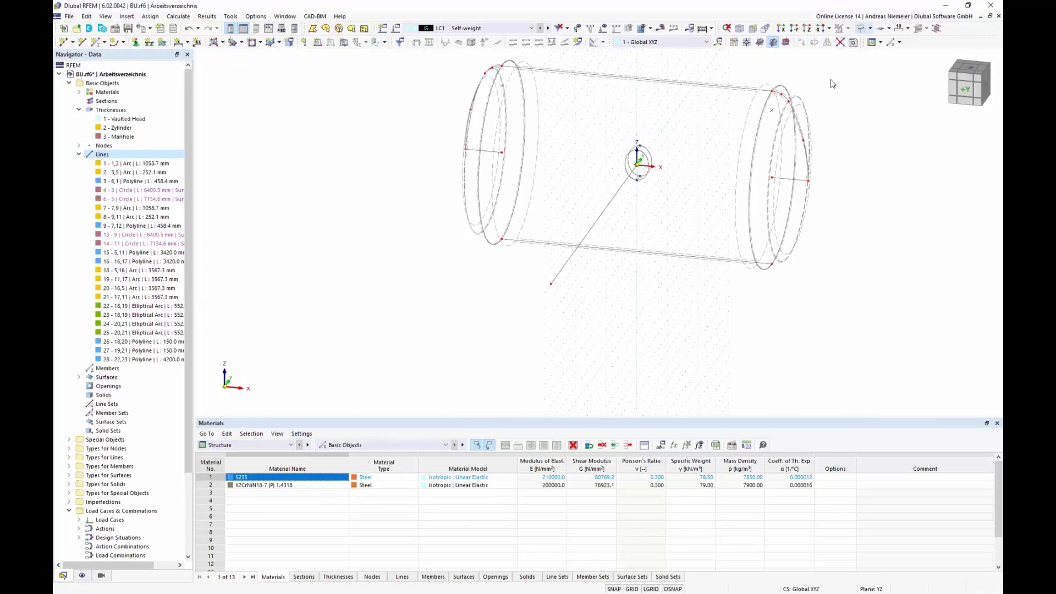
drag(637, 319, 567, 188)
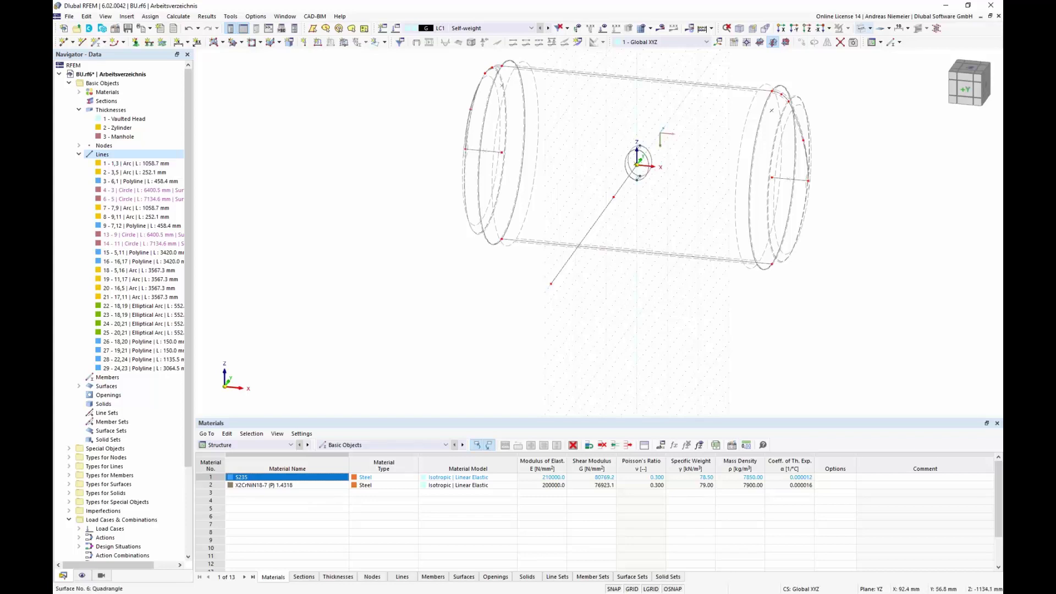
drag(587, 297, 526, 264)
key(Delete)
scroll(629, 200, up, 3)
key(Delete)
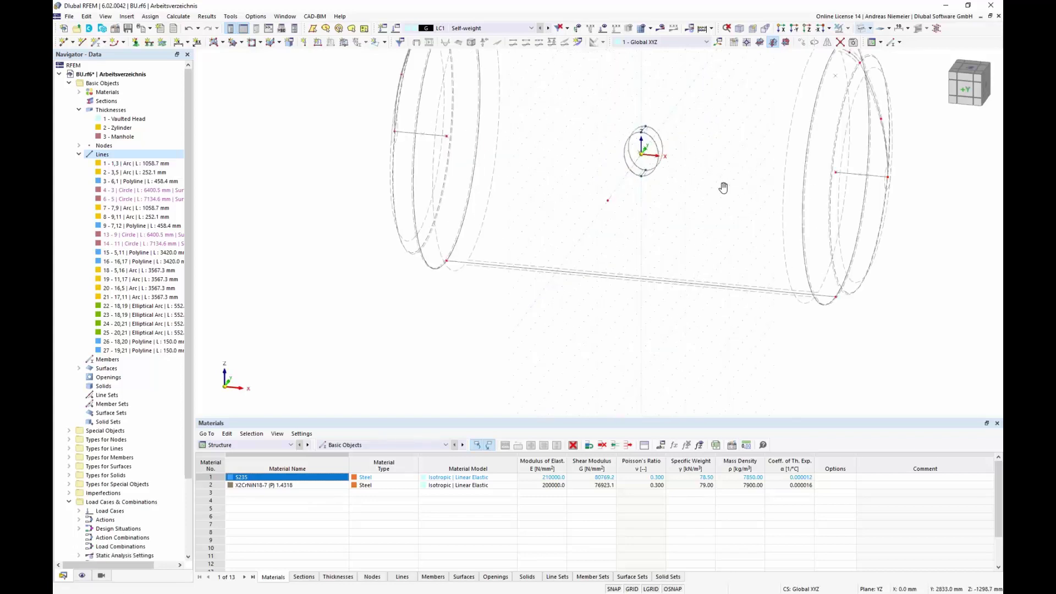
Create a node midway between the two ellipse centres, at the origin and at Y 150 mm, using the between-two-points type.
middle_drag(721, 188, 676, 245)
ctrl+middle_drag(676, 245, 669, 234)
scroll(626, 238, up, 2)
scroll(625, 231, up, 2)
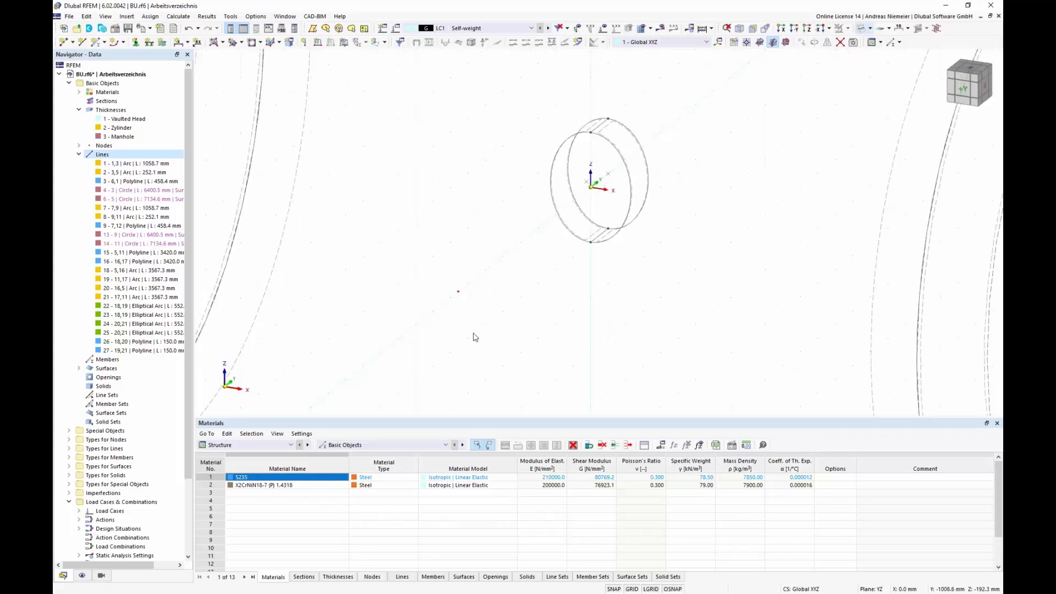
click(73, 42)
click(91, 77)
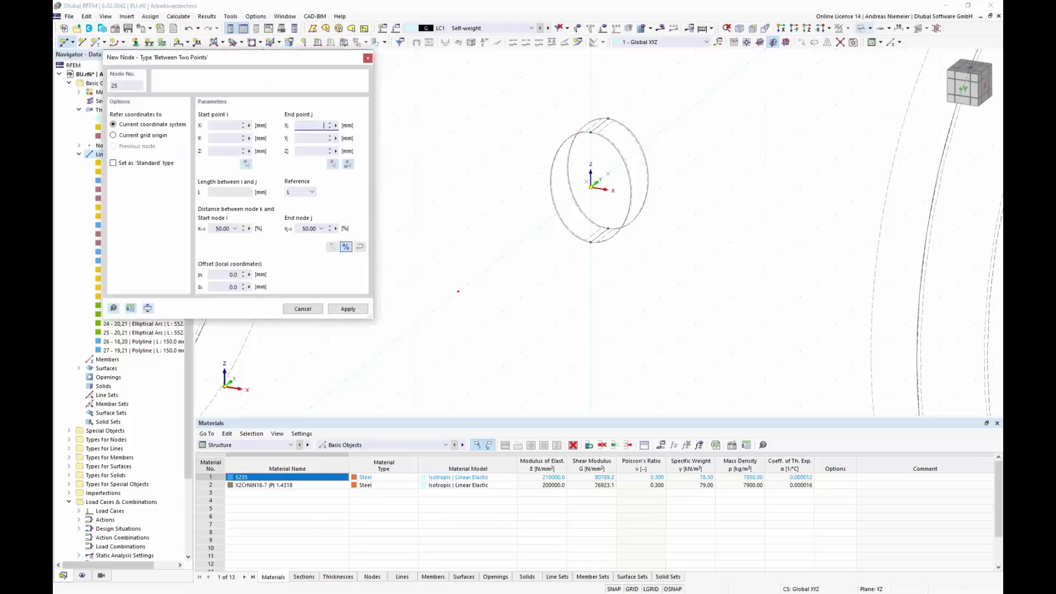
scroll(623, 208, up, 2)
click(514, 152)
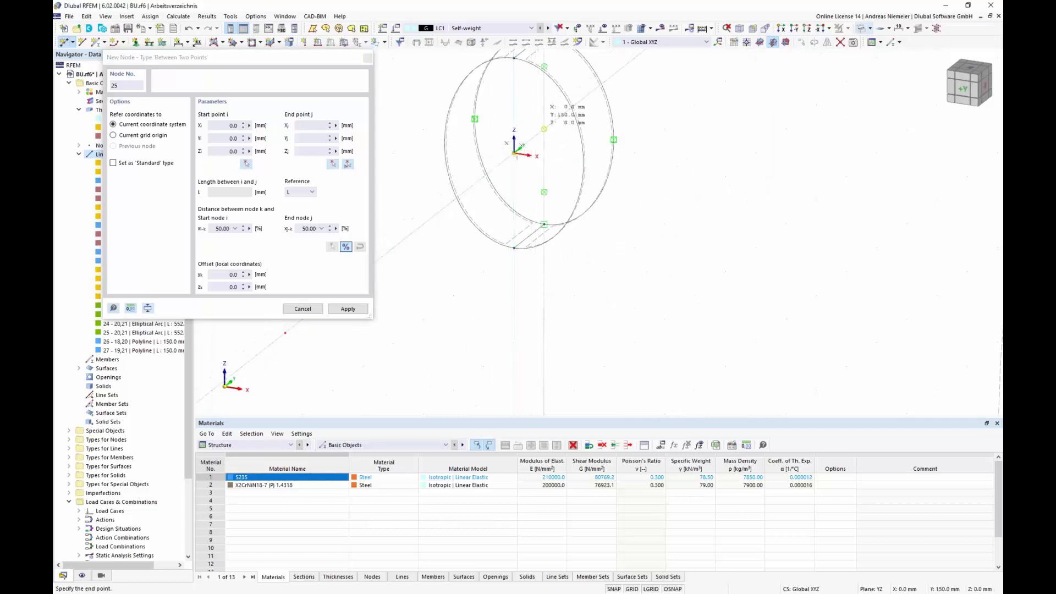
click(544, 129)
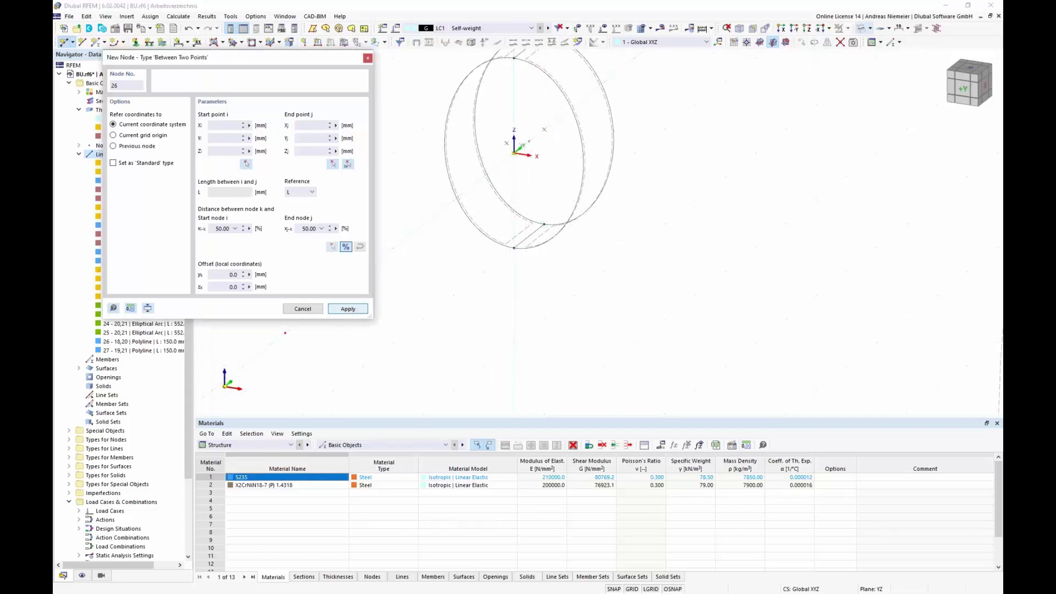
key(Escape)
Select the whole manhole ring and move it by its midpoint node onto the intersection node on the cylinder surface.
scroll(576, 235, down, 3)
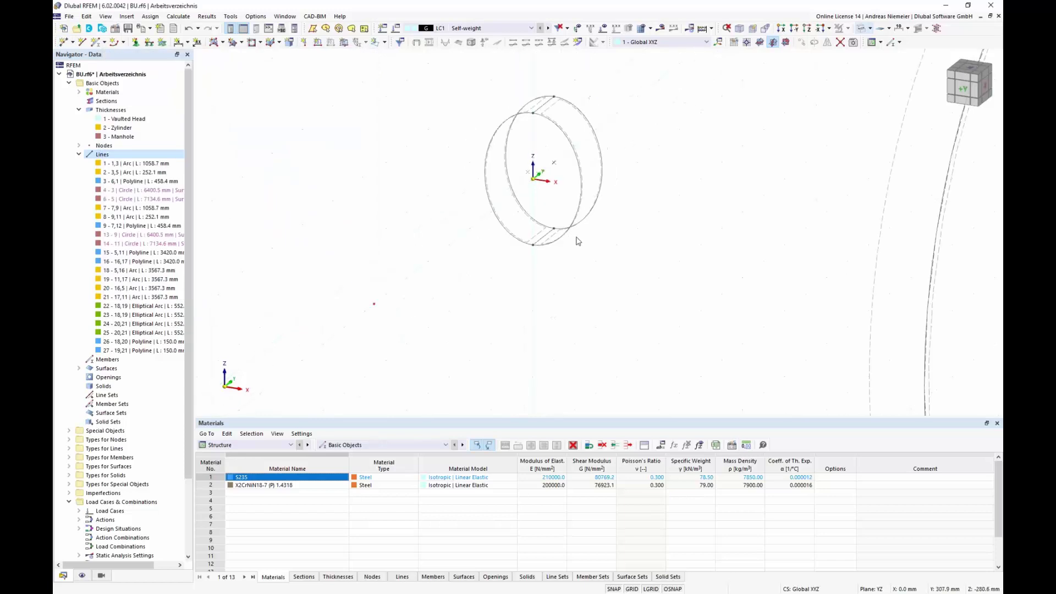
drag(571, 201, 639, 274)
scroll(569, 158, up, 2)
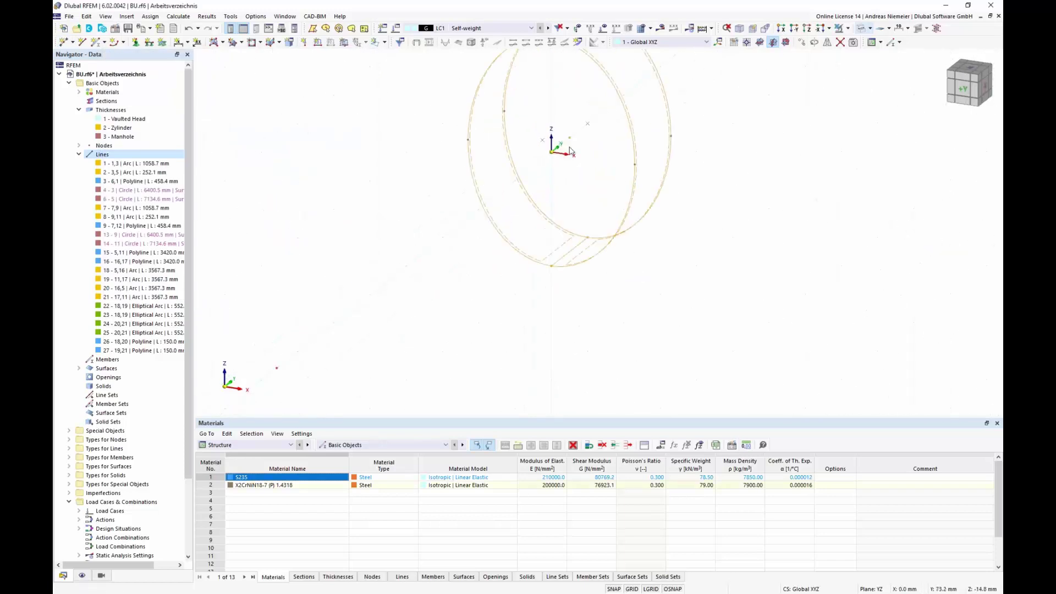
drag(552, 152, 277, 373)
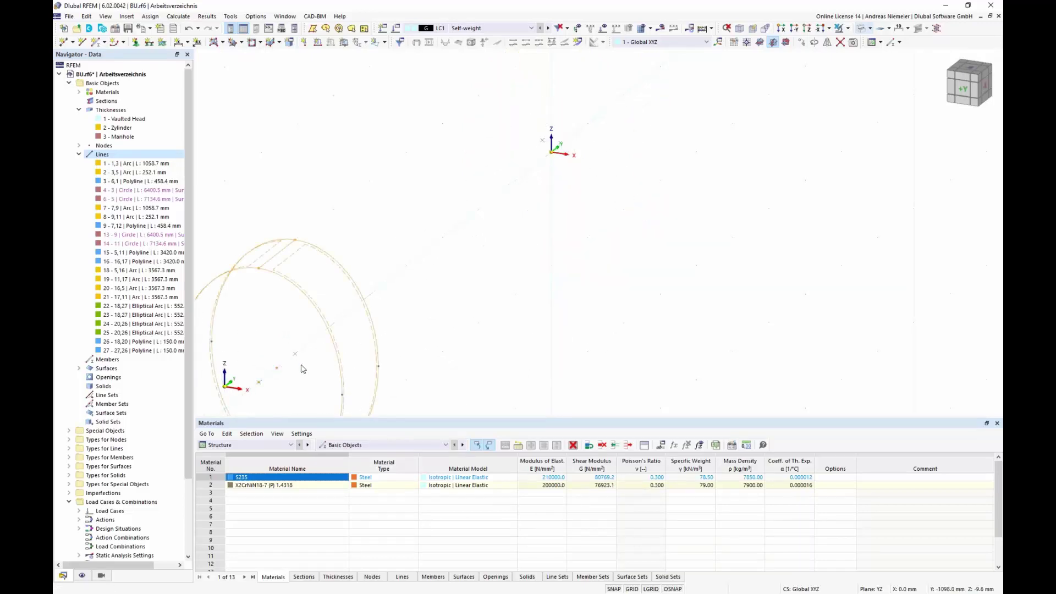
scroll(638, 197, down, 3)
click(543, 308)
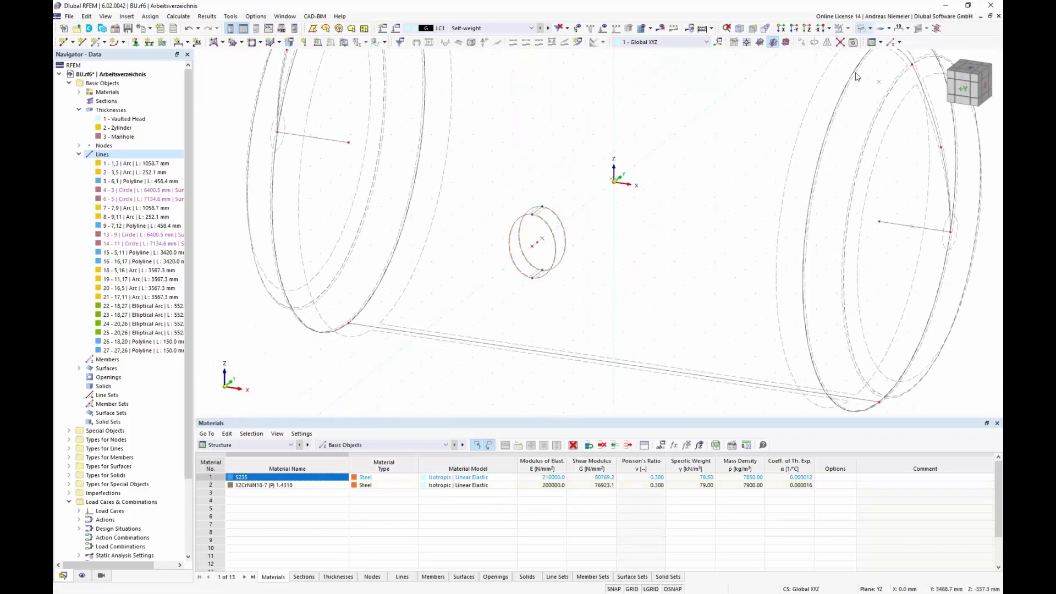
Display the vessel as a solid model and check the manhole ring's position on the shell along the X axis and in perspective.
click(985, 86)
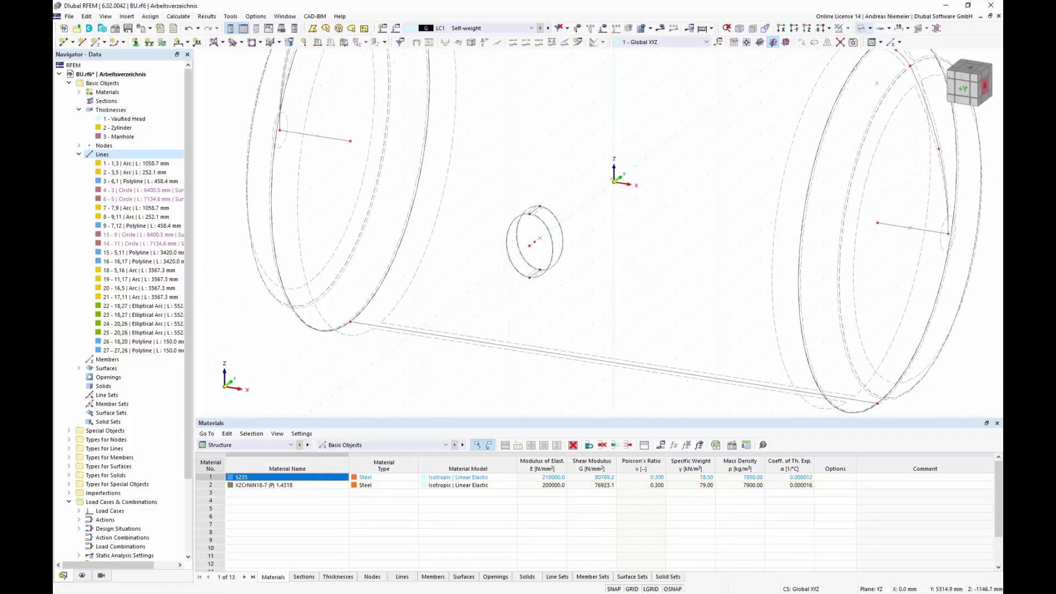
click(985, 94)
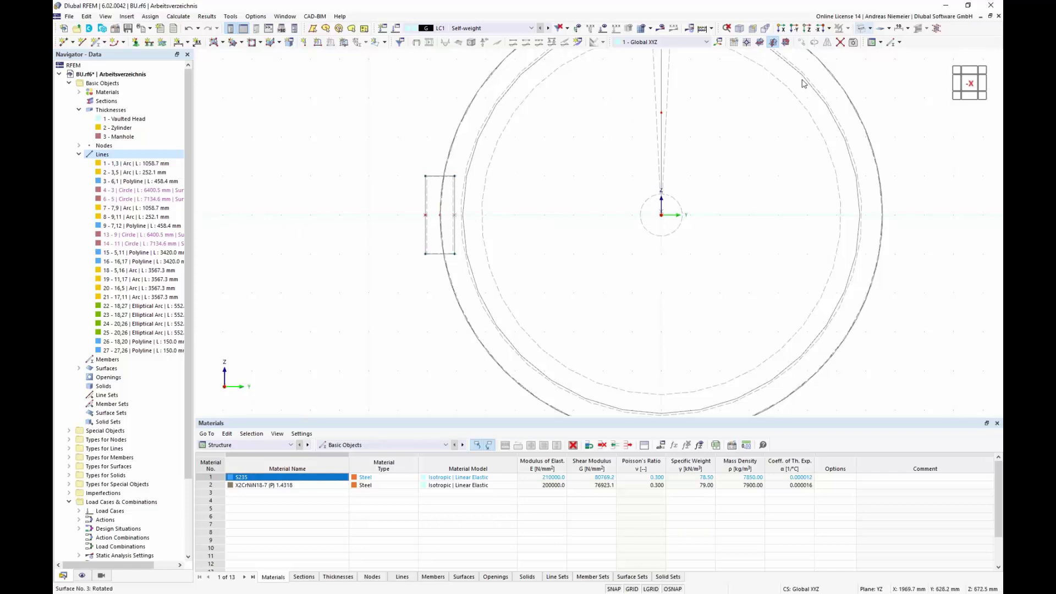
click(870, 28)
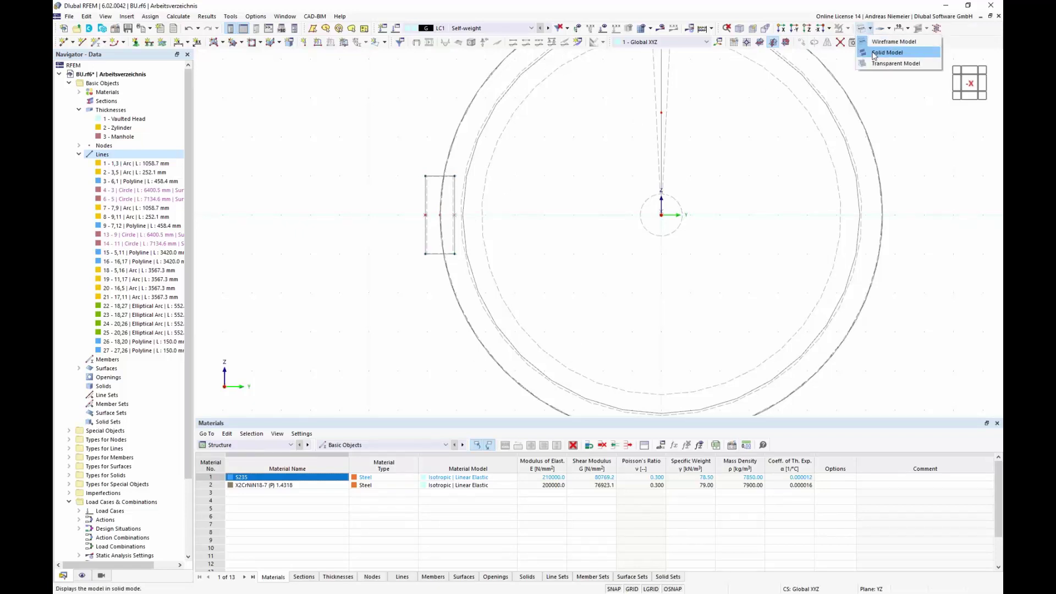
click(886, 52)
scroll(467, 206, down, 3)
middle_drag(342, 207, 608, 232)
scroll(608, 232, up, 5)
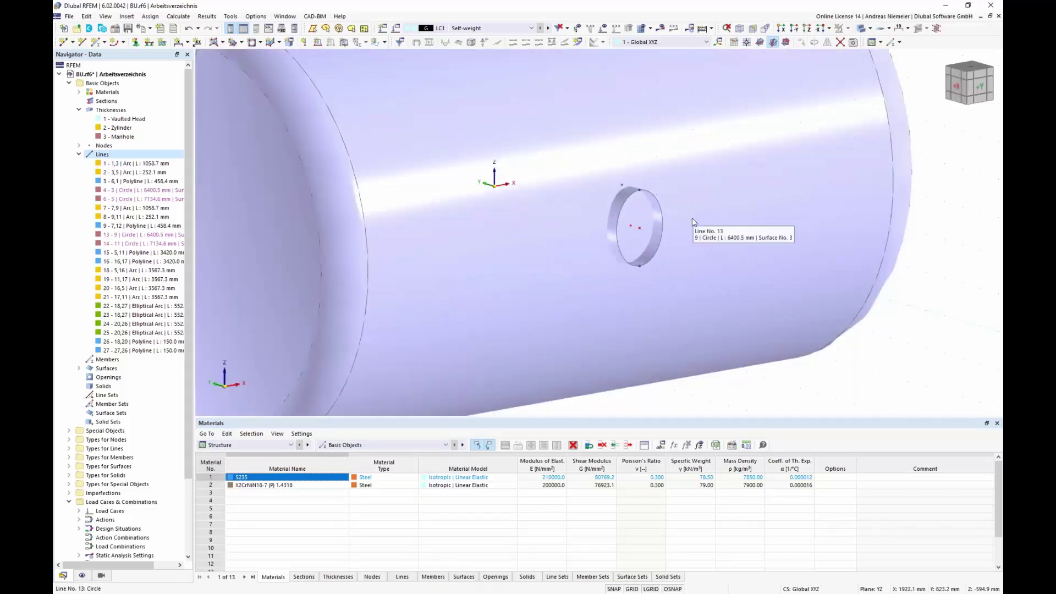
scroll(713, 199, down, 4)
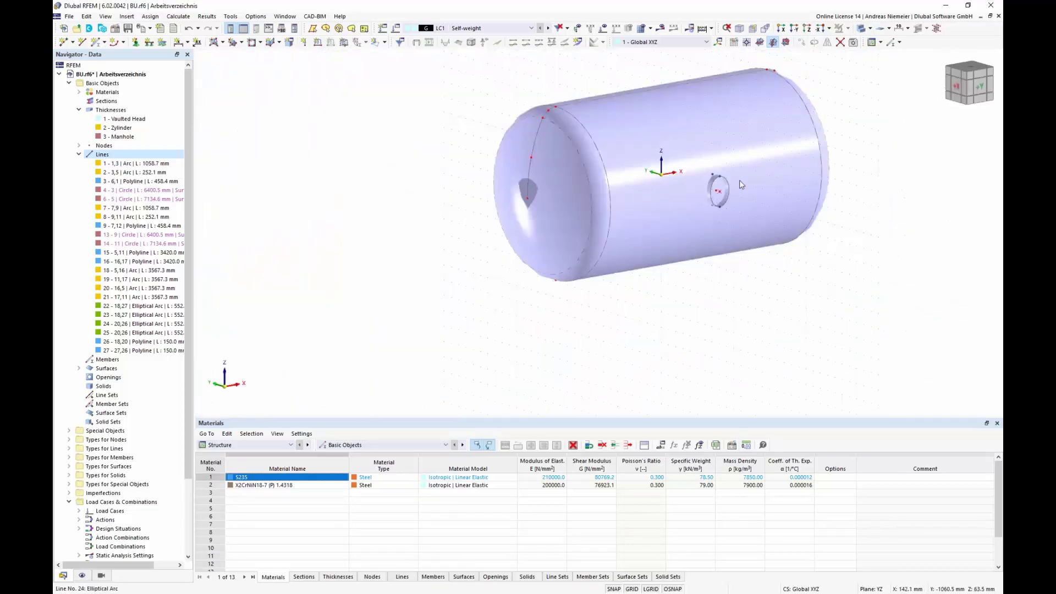
scroll(739, 180, down, 4)
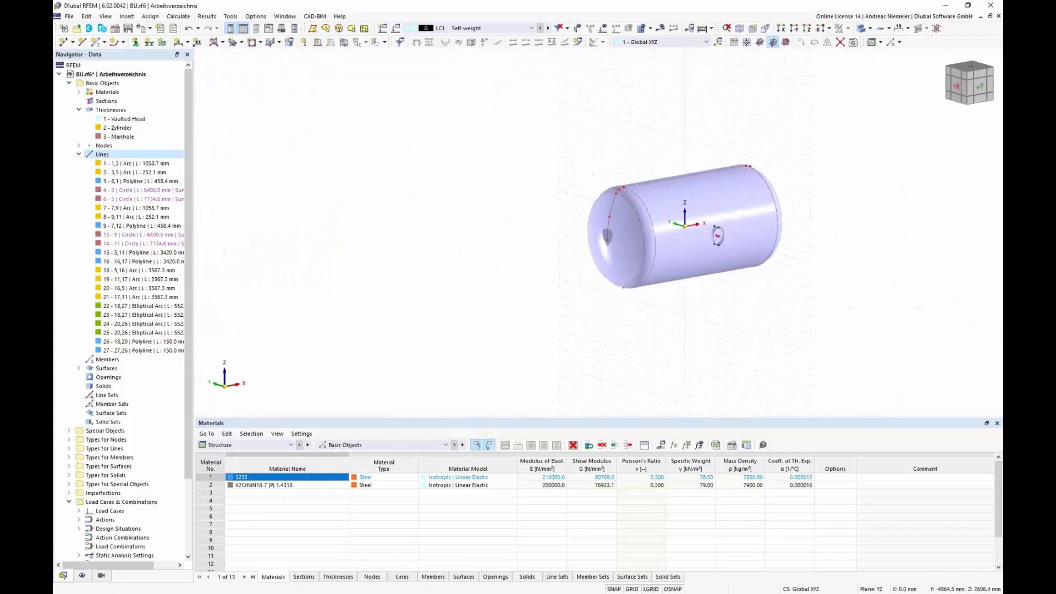
Window-select the cylinder and manhole ring surfaces in top view and isolate them with Visibility by Selected and Related Objects.
ctrl+middle_drag(739, 180, 742, 278)
scroll(718, 303, up, 3)
drag(718, 303, 631, 215)
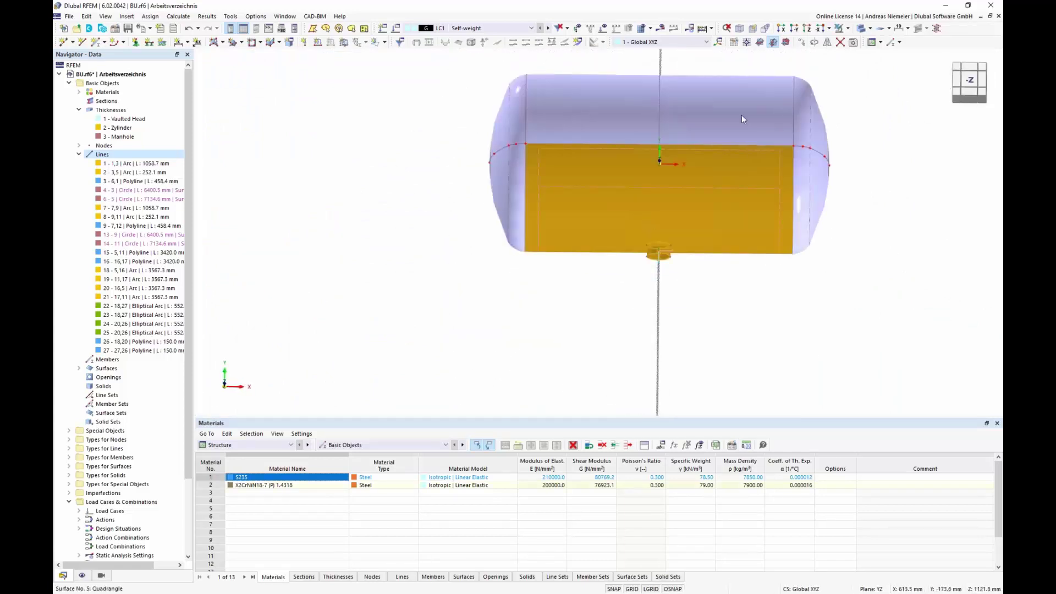
click(850, 30)
click(875, 34)
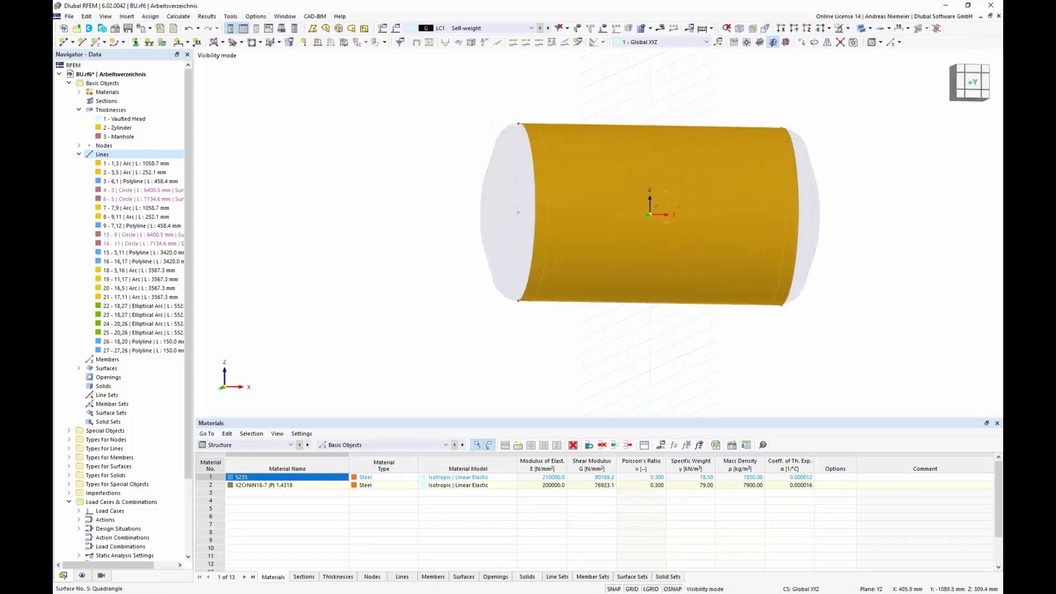
Select the cylinder and manhole ring surfaces and divide them by intersection with openings created.
ctrl+middle_drag(664, 217, 662, 220)
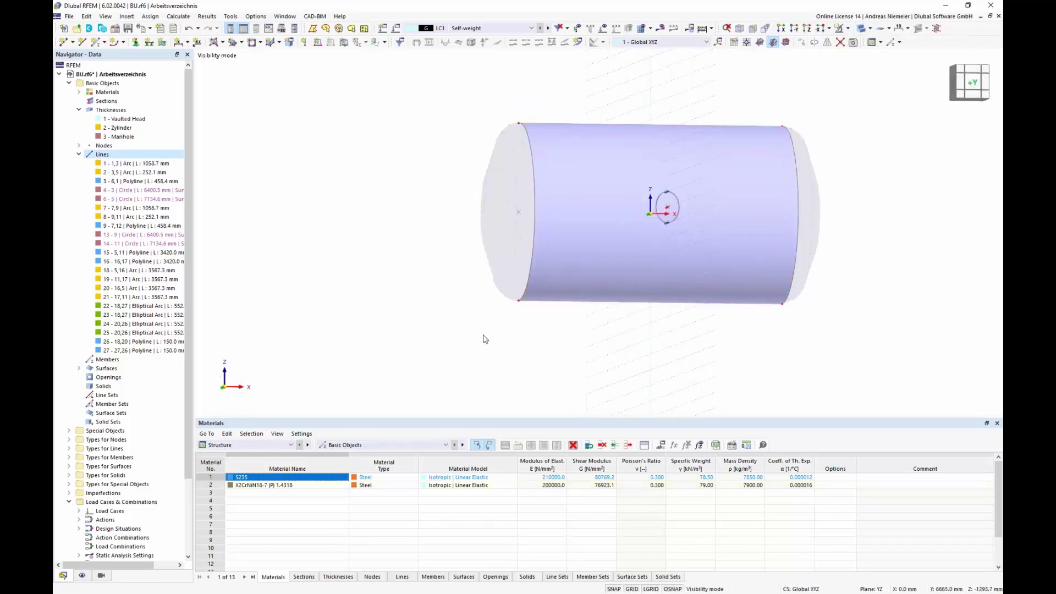
ctrl+middle_drag(405, 172, 385, 209)
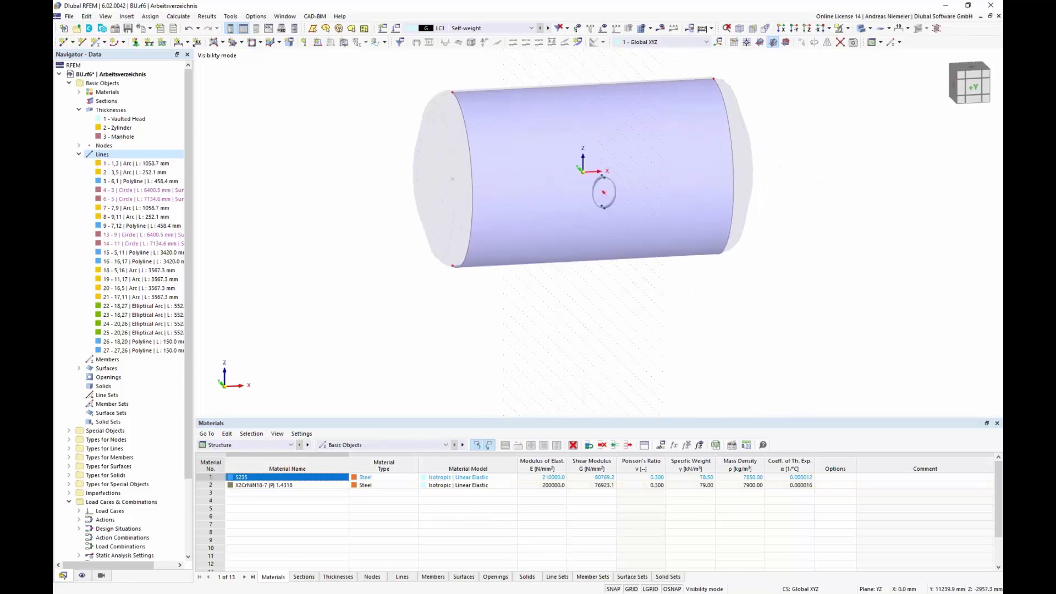
scroll(599, 165, up, 4)
scroll(599, 165, down, 2)
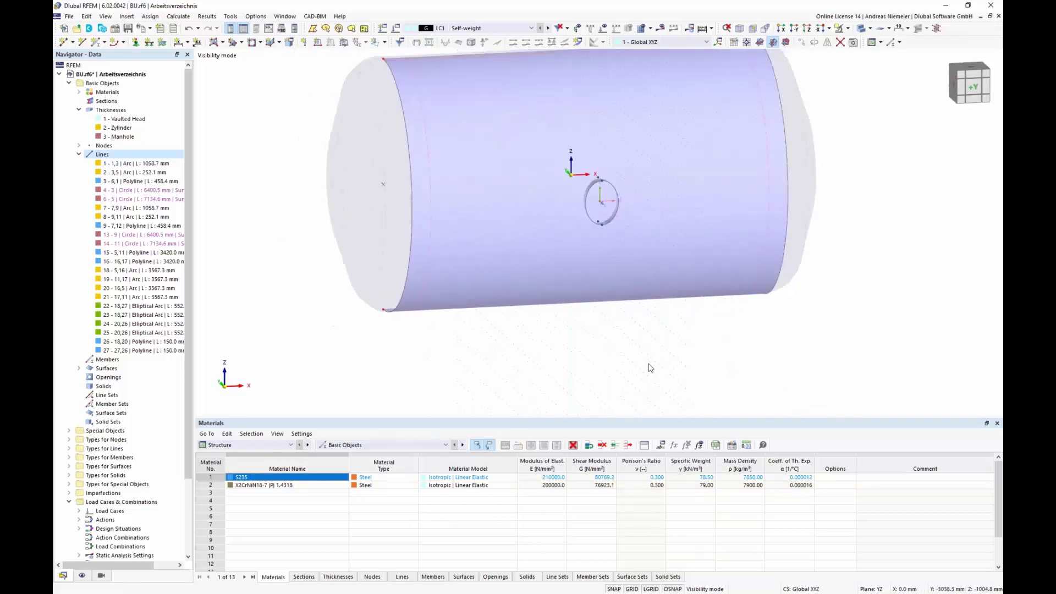
click(555, 125)
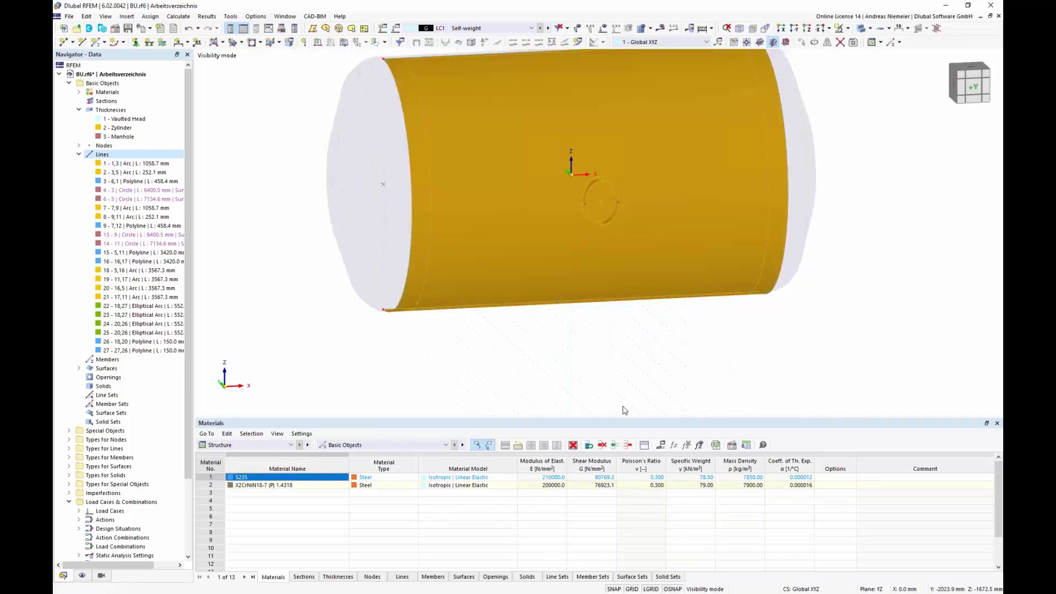
right_click(618, 138)
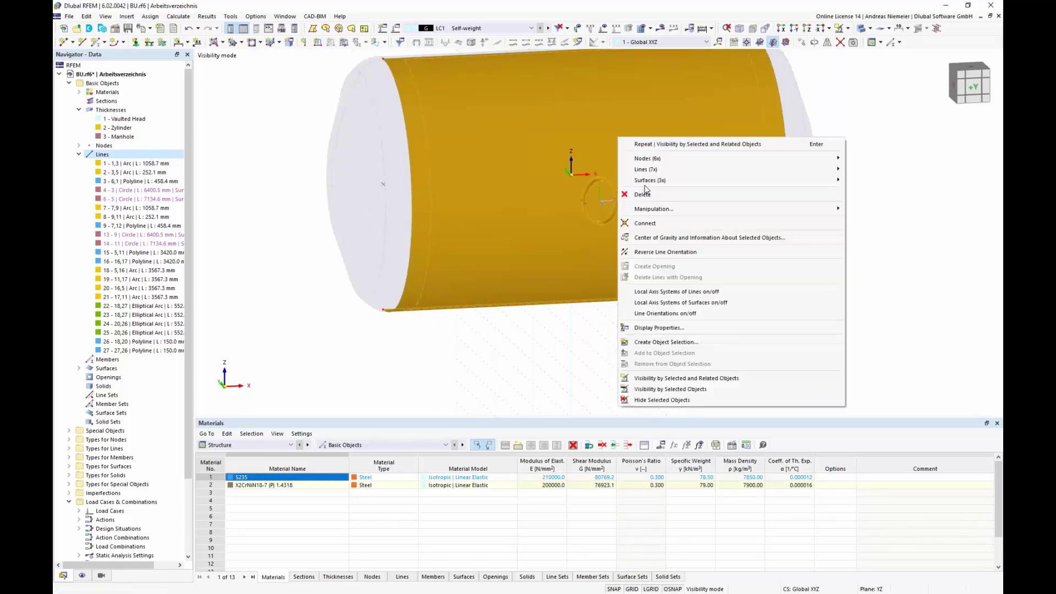
mouse_move(668, 181)
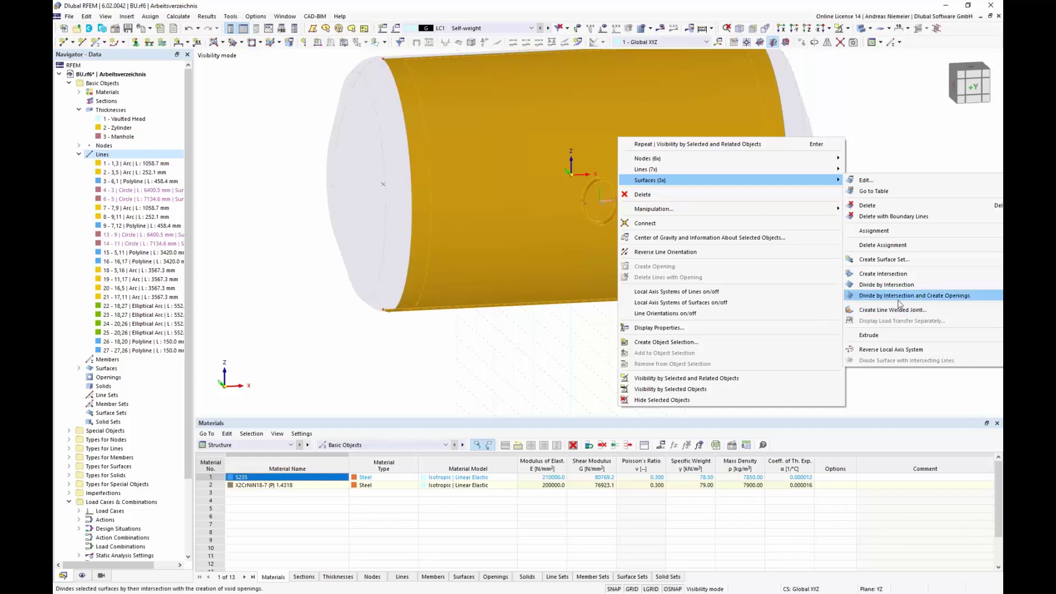
click(954, 297)
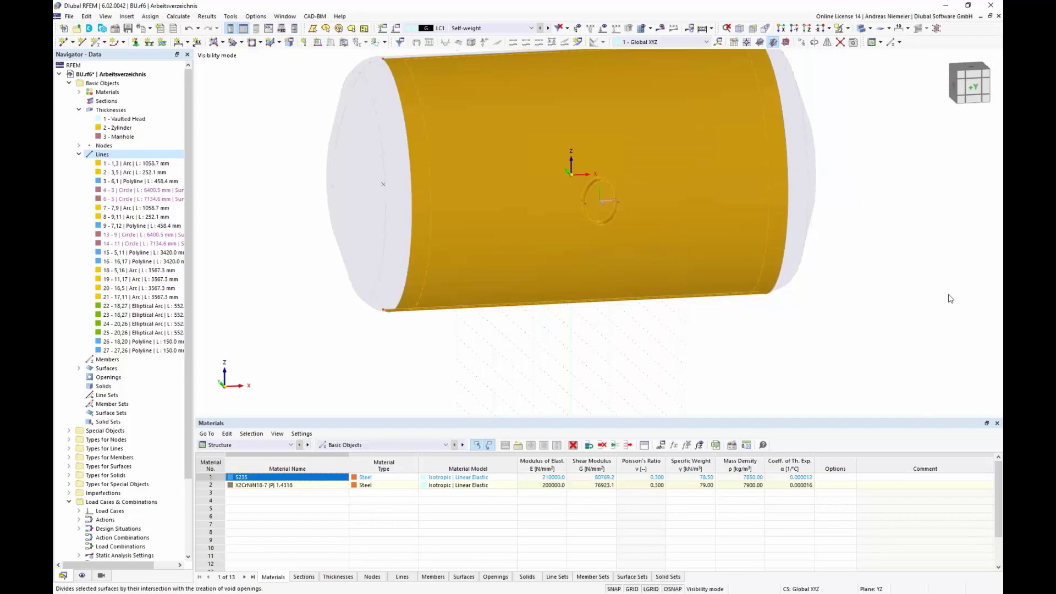
Examine the trimmed manhole ring surfaces and check the thickness and material of the ring's outer half on one side.
ctrl+middle_drag(894, 243, 638, 347)
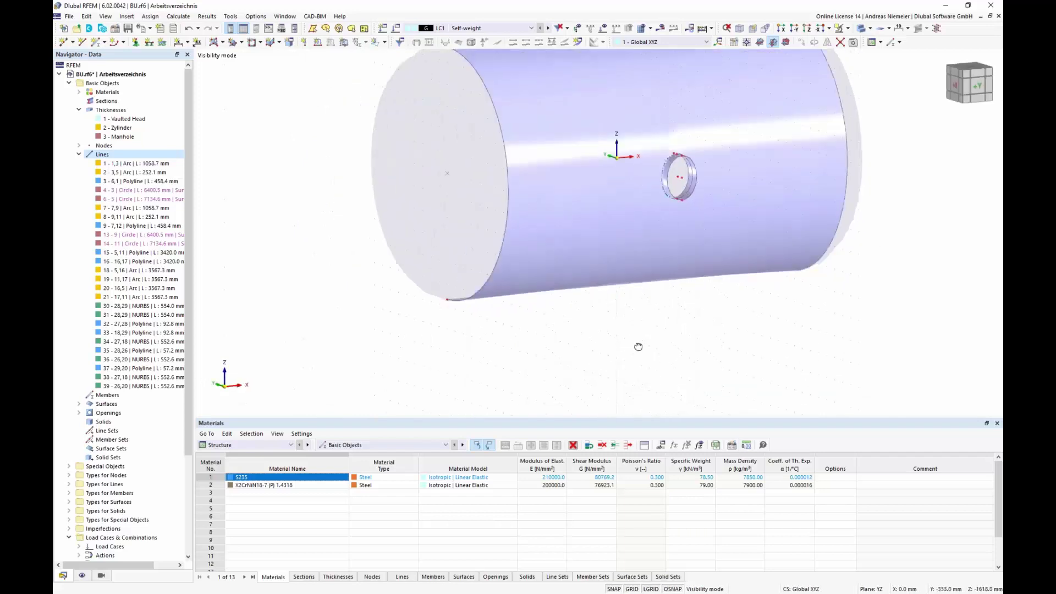
scroll(682, 171, up, 6)
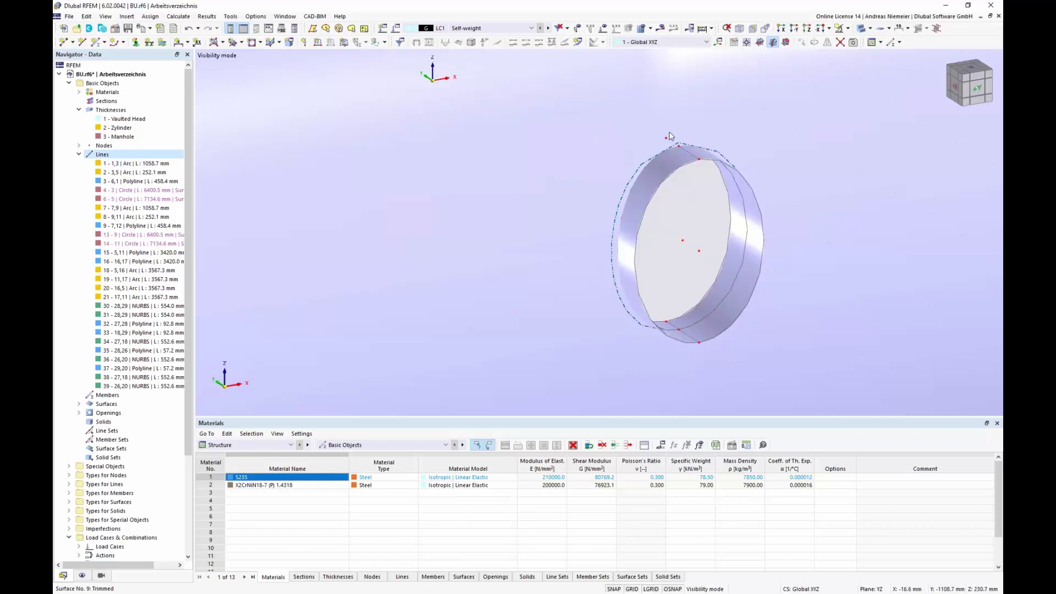
click(678, 165)
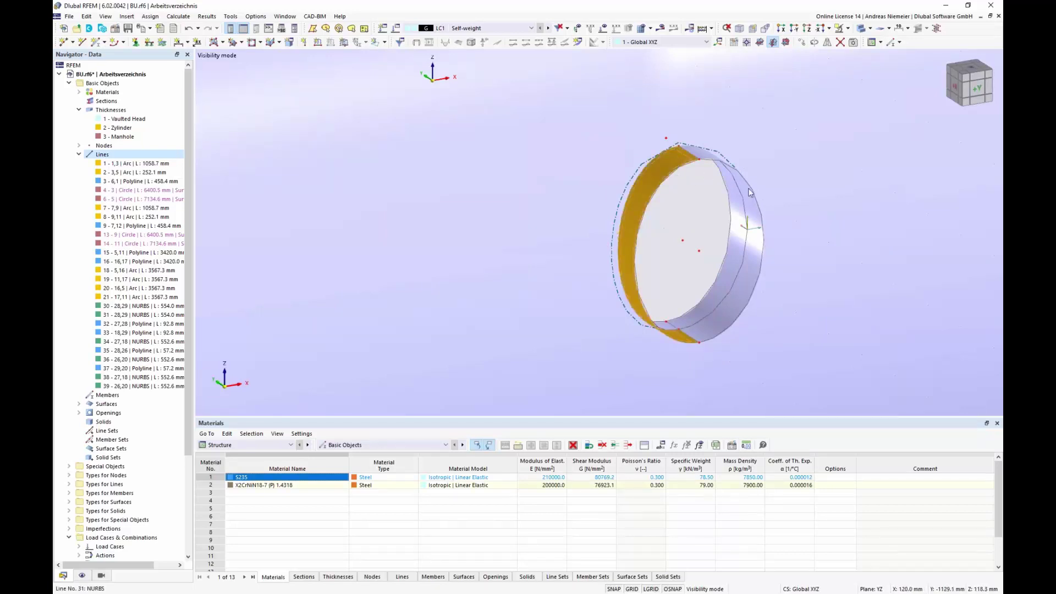
click(711, 303)
click(718, 308)
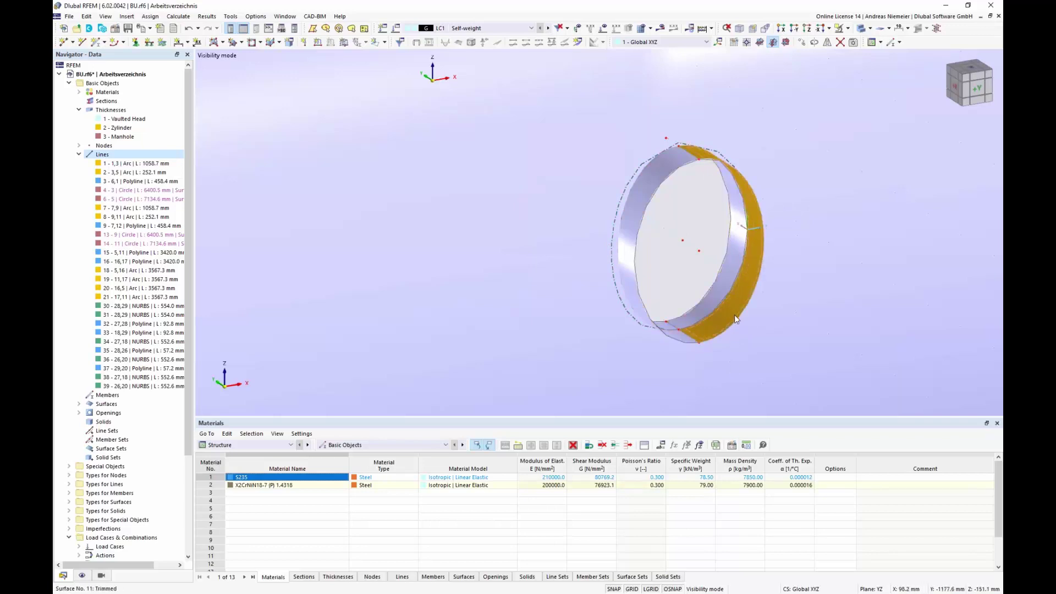
double_click(727, 310)
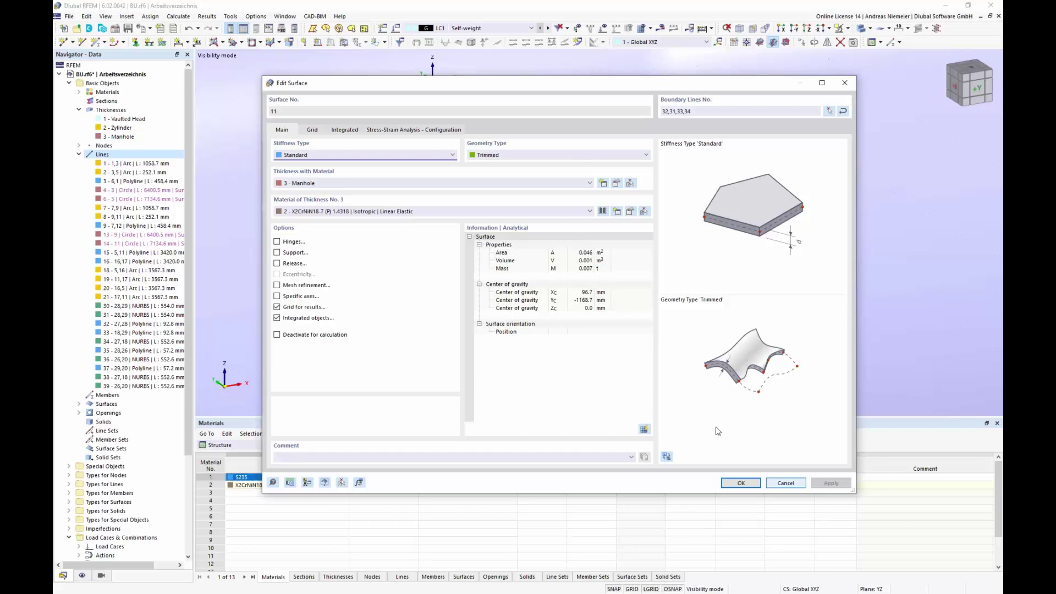
click(741, 483)
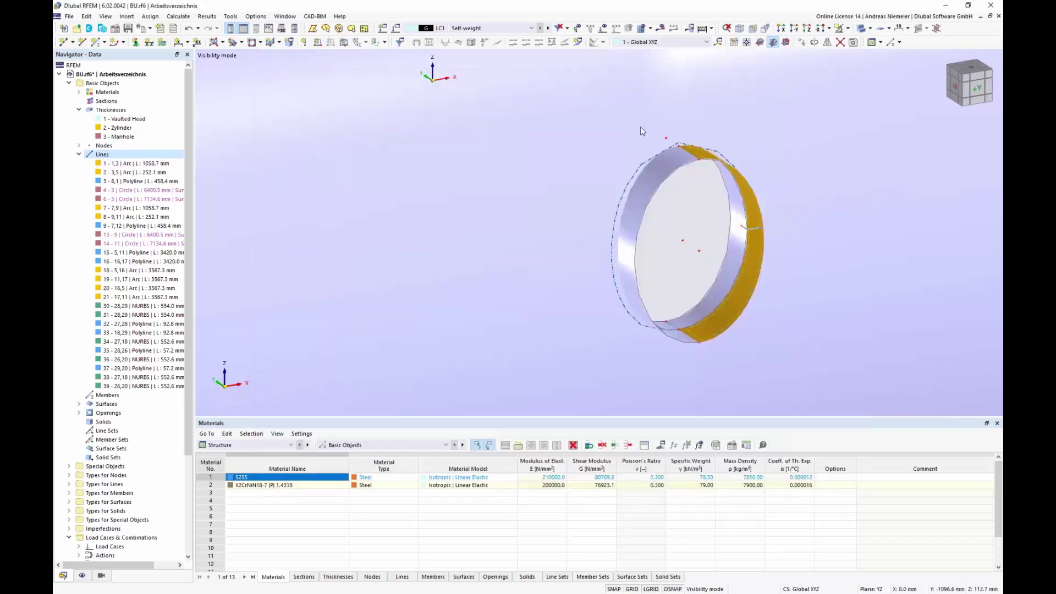
Leave the visibility mode so that the complete vessel with both heads is displayed again.
scroll(579, 171, down, 5)
mouse_move(728, 331)
ctrl+middle_down()
mouse_move(679, 331)
mouse_move(730, 337)
ctrl+middle_up()
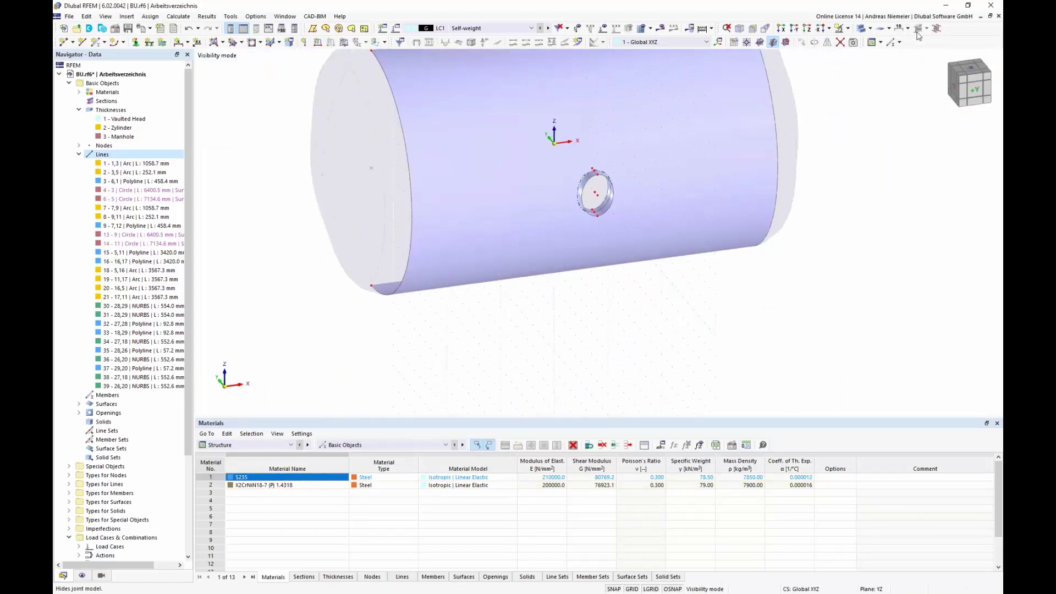
click(847, 29)
click(854, 92)
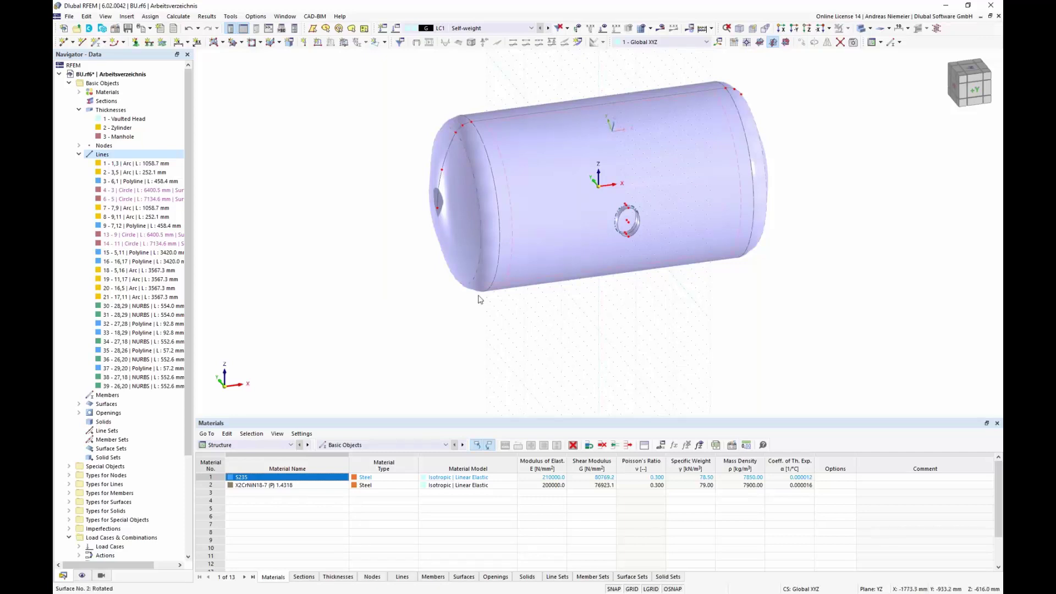
In the +X view, draw a 2400 by 1000 mm rectangular surface of stiffness type Without Thickness across the vessel's lower part.
click(952, 92)
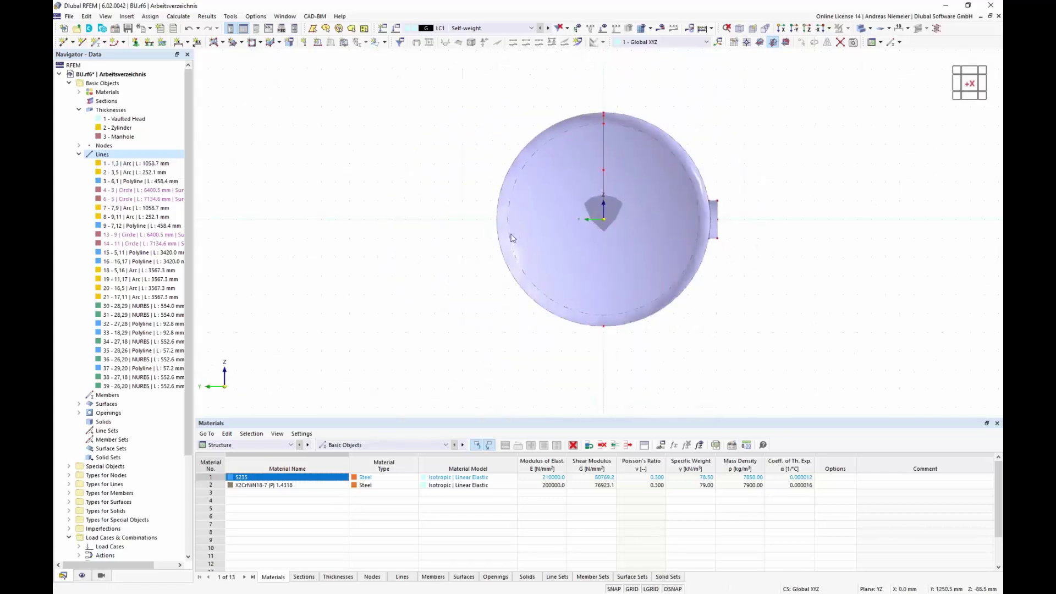
click(224, 45)
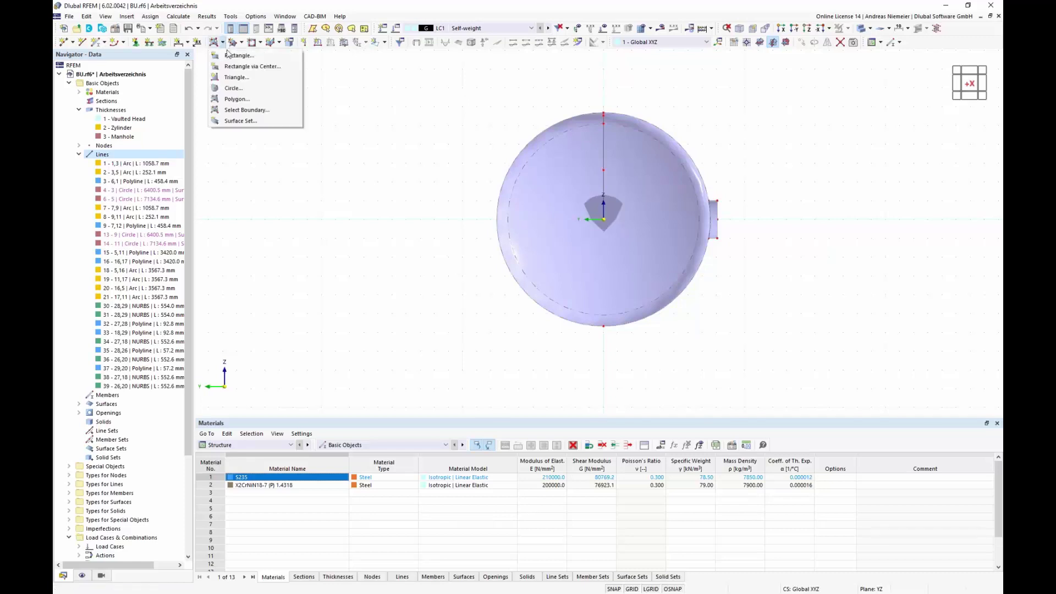
click(228, 66)
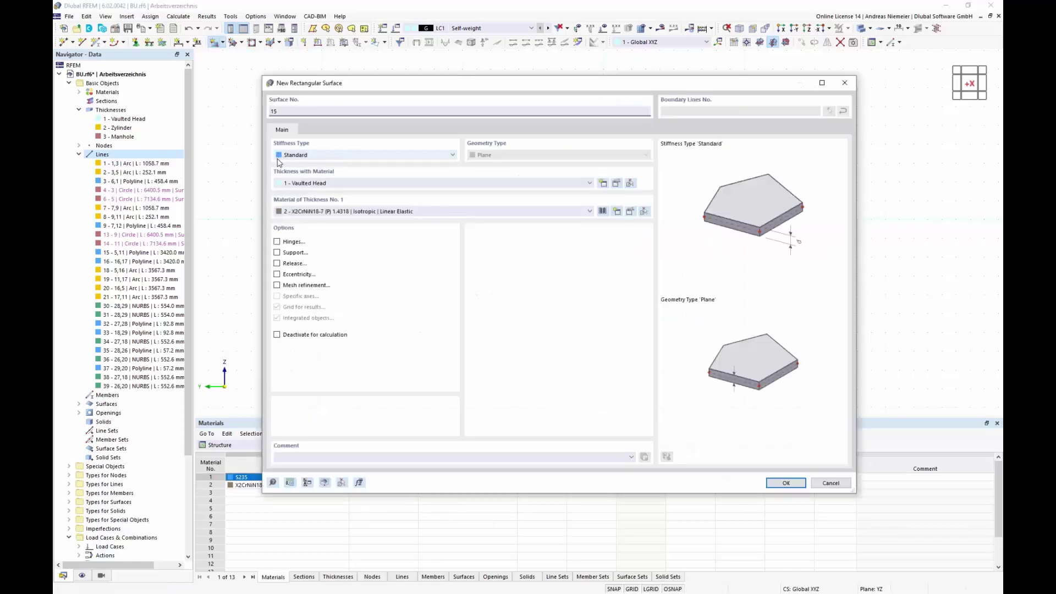
click(315, 155)
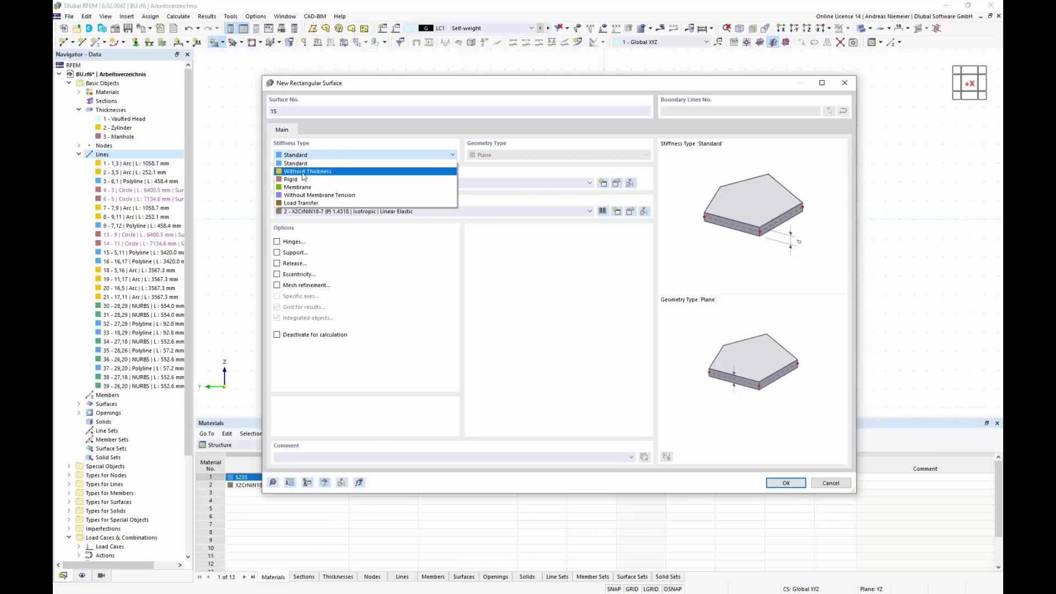
click(305, 171)
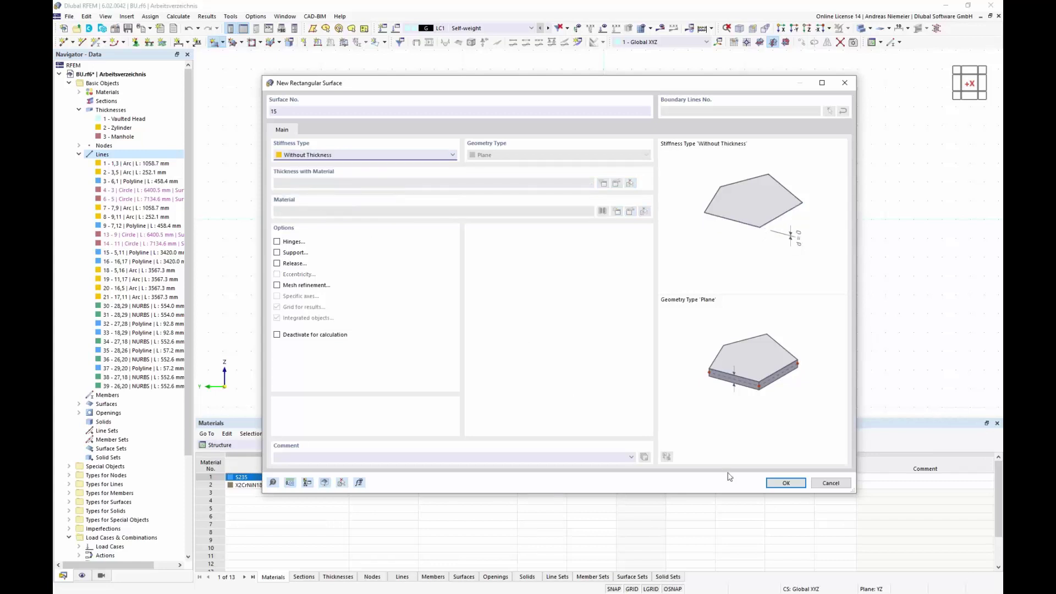
click(786, 483)
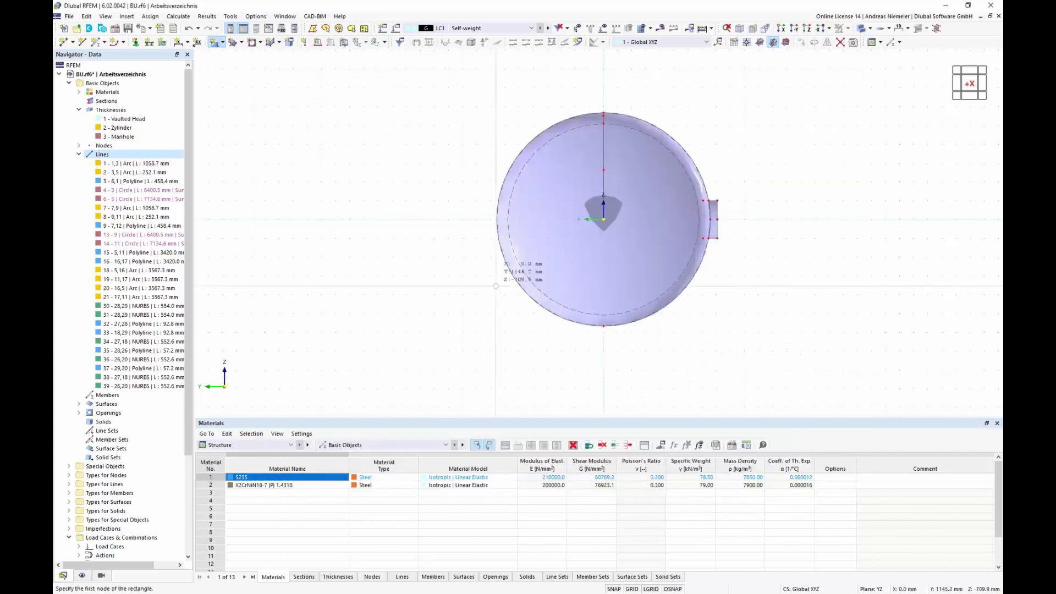
click(490, 257)
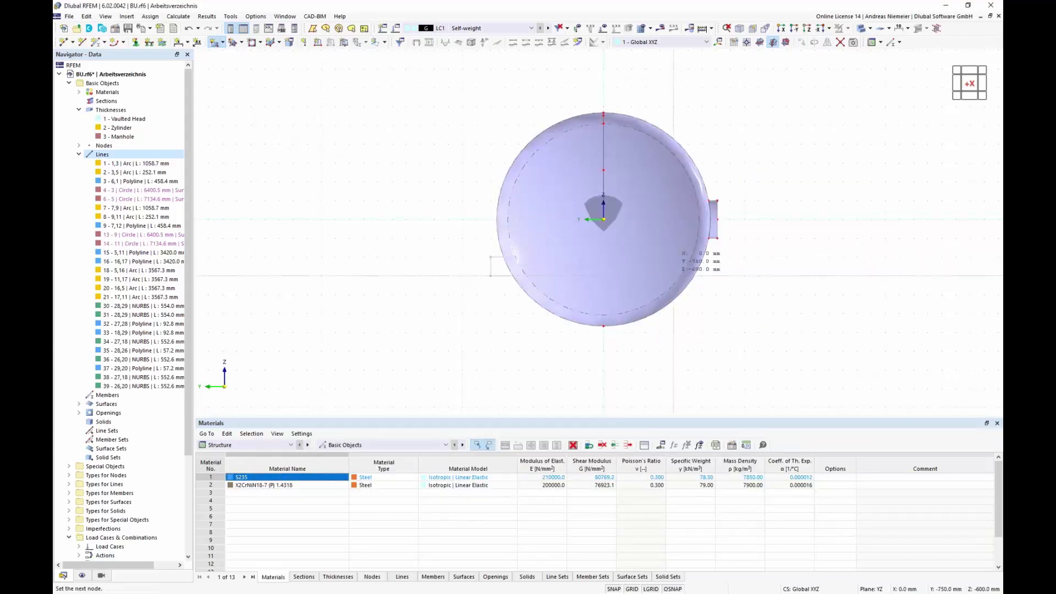
click(716, 358)
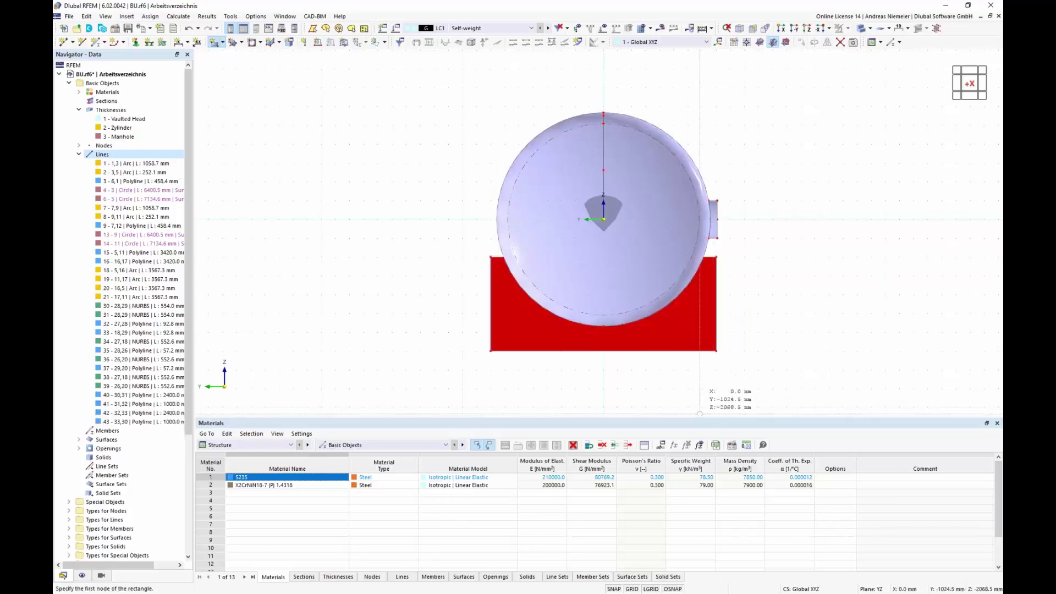
Move the rectangular support surface 1500 mm in the X direction toward the vessel's end.
click(743, 30)
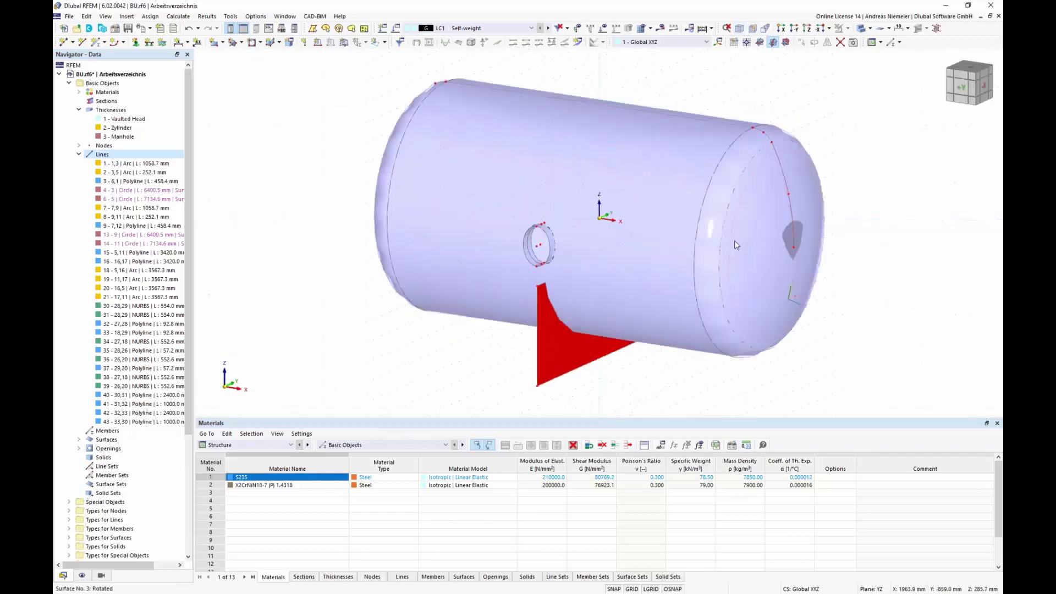
click(565, 357)
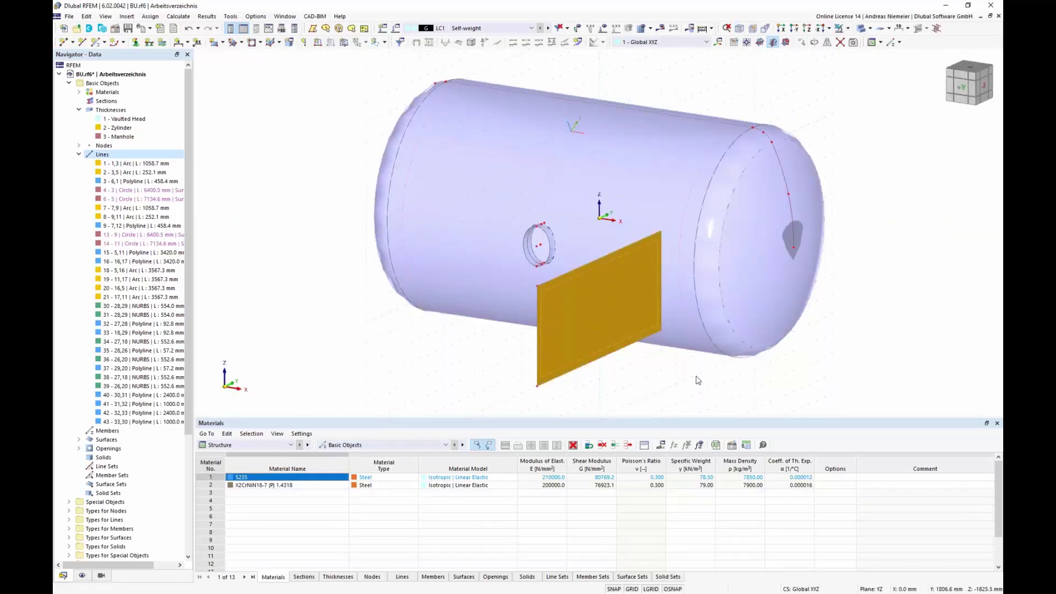
click(802, 43)
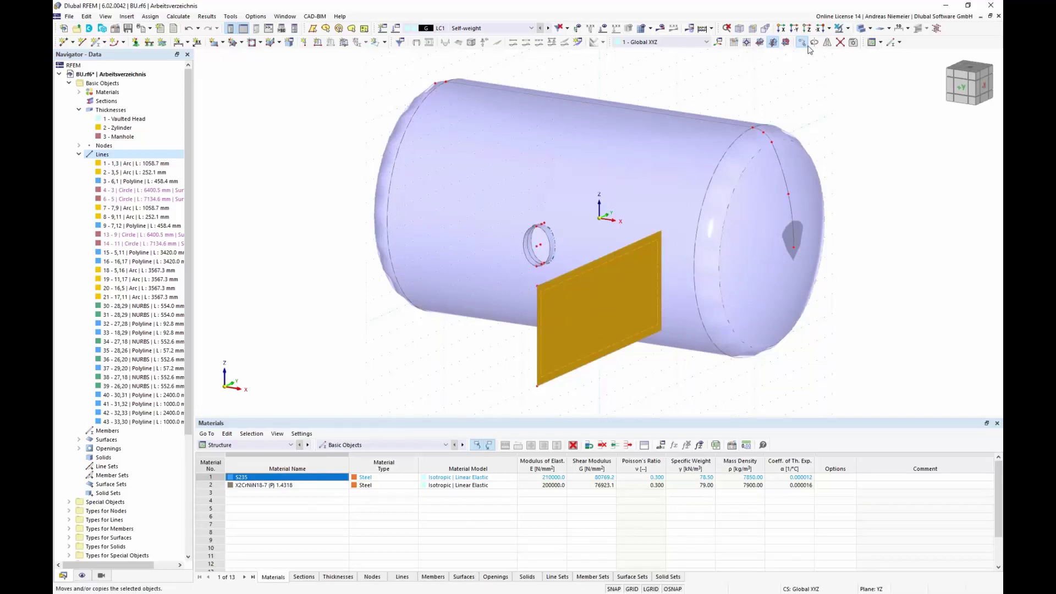
click(382, 214)
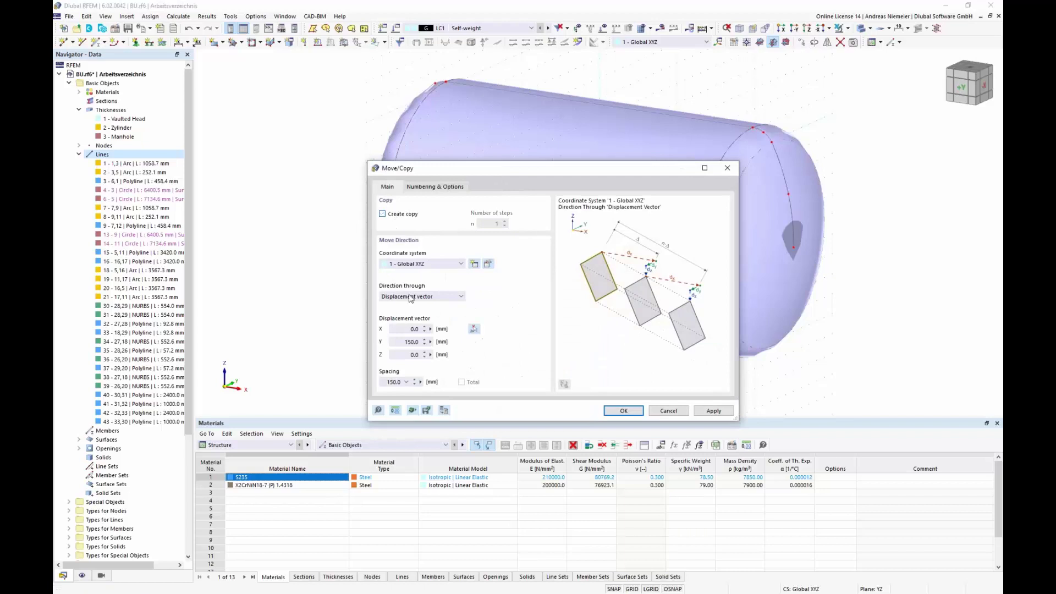
click(402, 328)
key(Tab)
text(0)
click(623, 411)
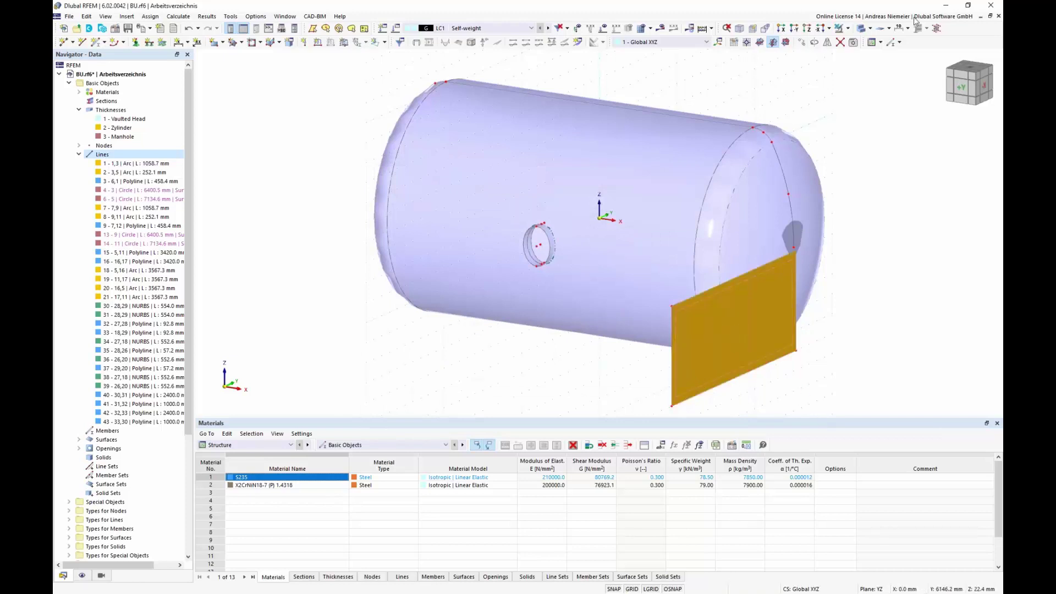
Copy the rectangular support surface 3000 mm in the negative X direction so that one stands near each head.
click(801, 42)
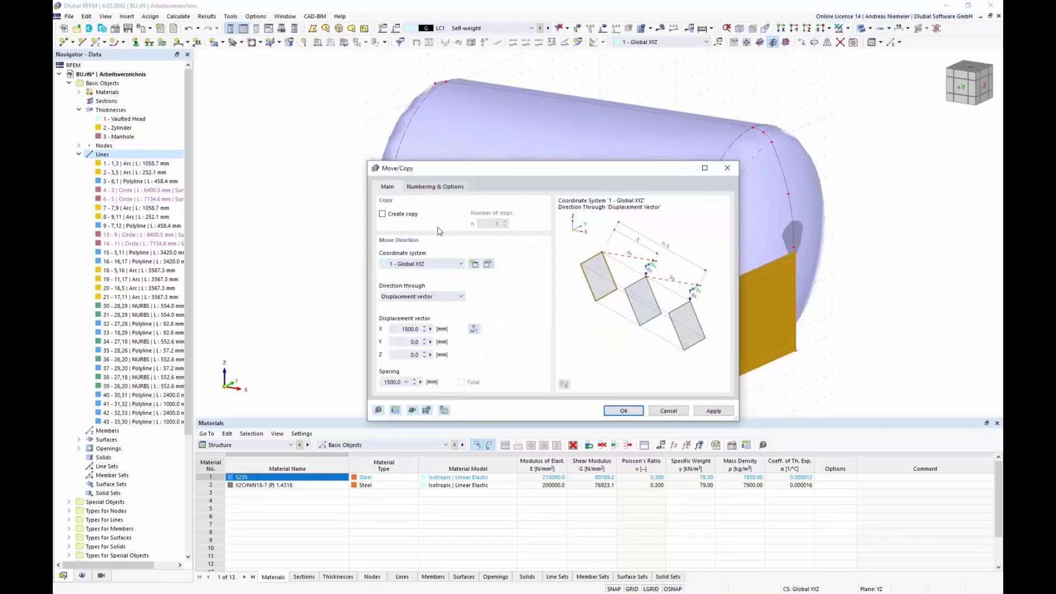
click(382, 213)
click(626, 411)
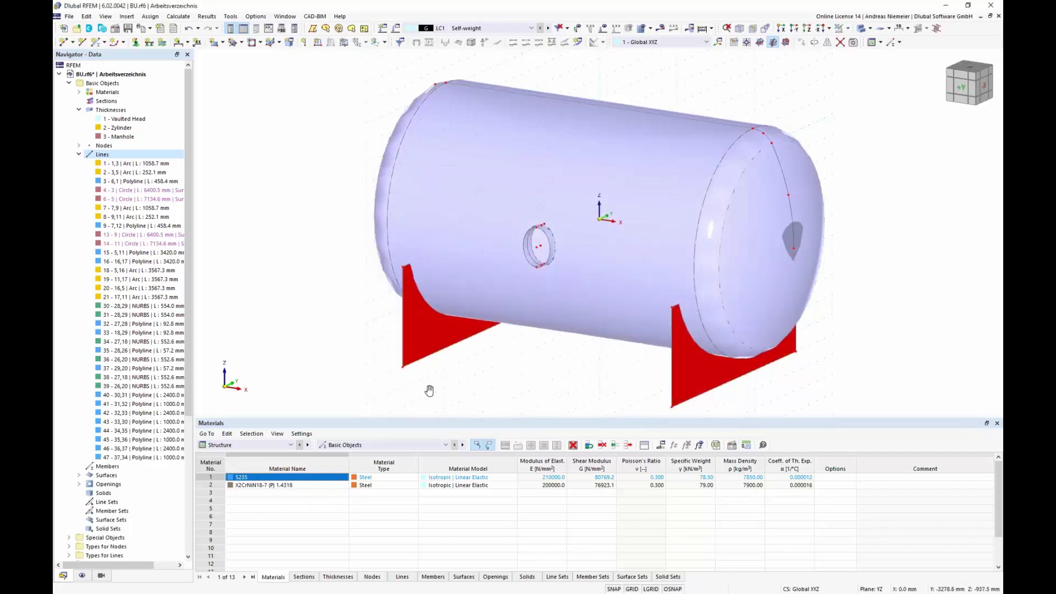
Select the cylinder shell and both rectangular support surfaces from the side and divide them by intersection.
ctrl+middle_drag(429, 390, 517, 370)
ctrl+middle_drag(460, 366, 486, 370)
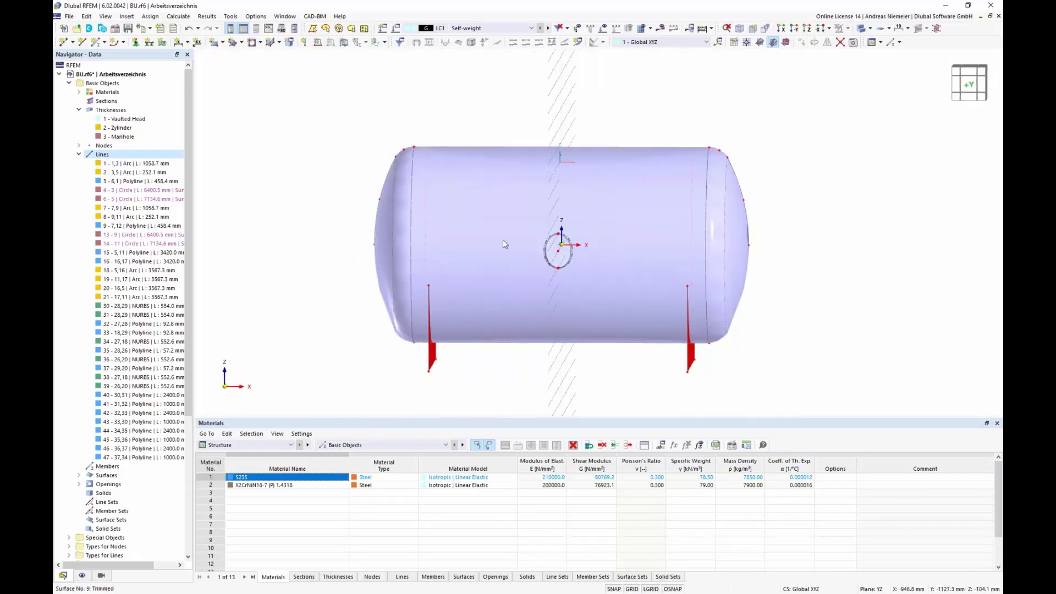
mouse_move(633, 389)
middle_down()
mouse_move(619, 354)
mouse_move(631, 344)
middle_up()
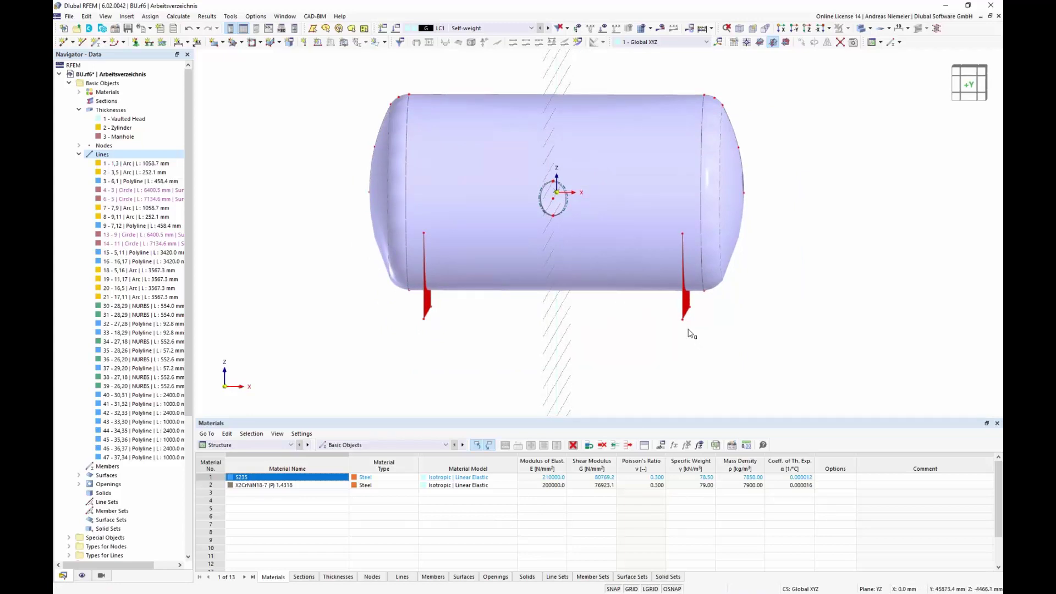
drag(696, 339, 414, 256)
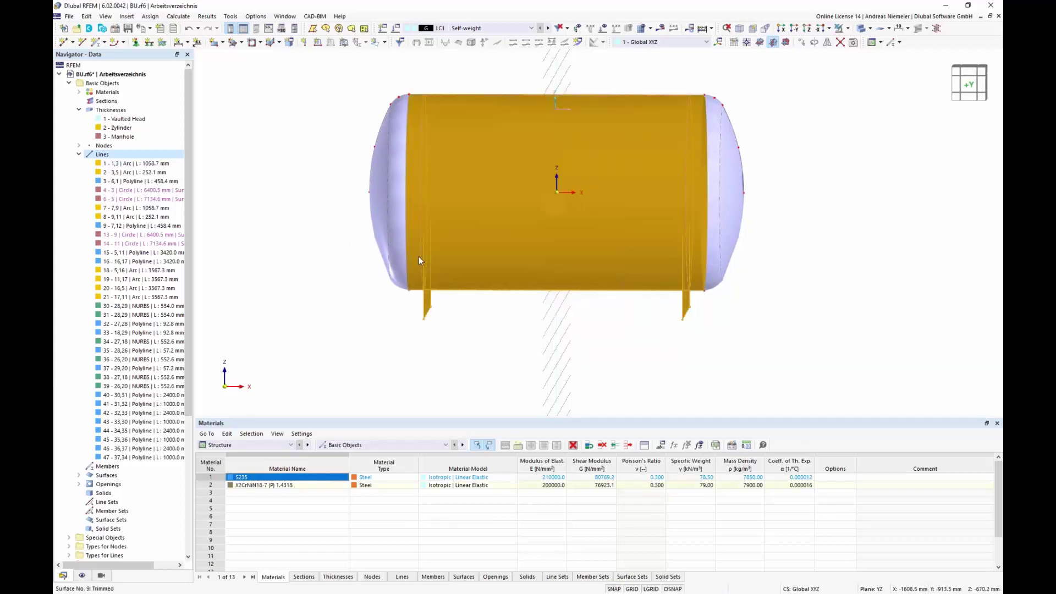
right_click(466, 267)
mouse_move(688, 309)
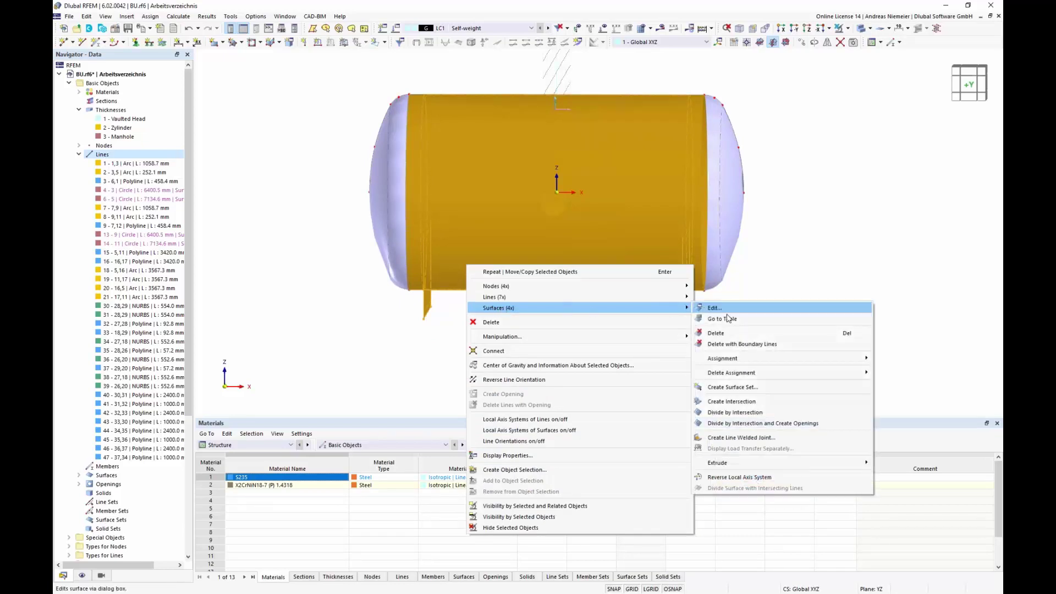
click(744, 413)
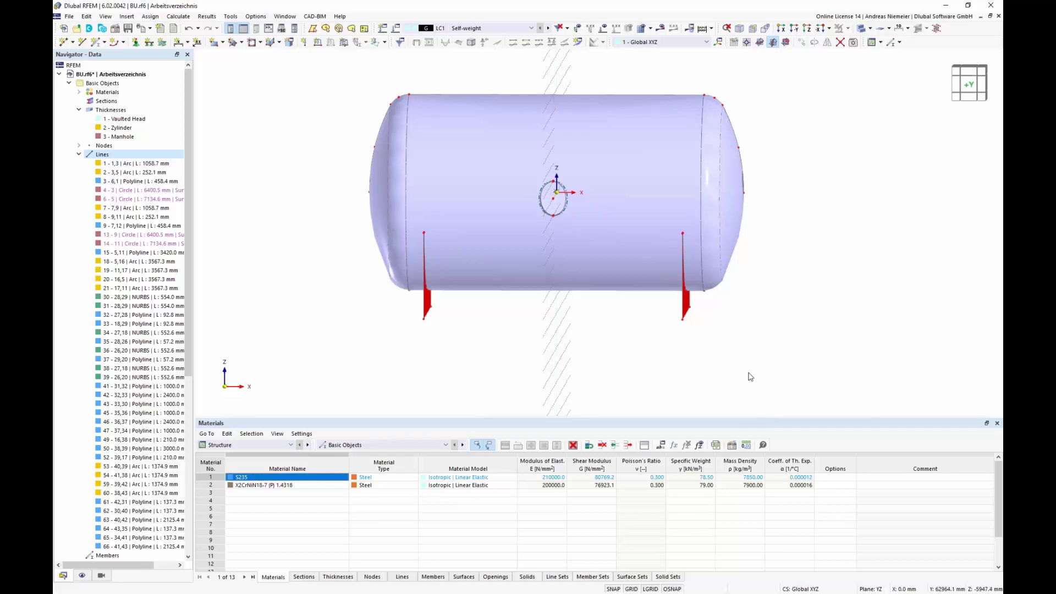
Check the divided support surface near the head and switch the model display to wireframe.
scroll(799, 302, down, 1)
middle_drag(799, 300, 607, 293)
scroll(740, 286, up, 1)
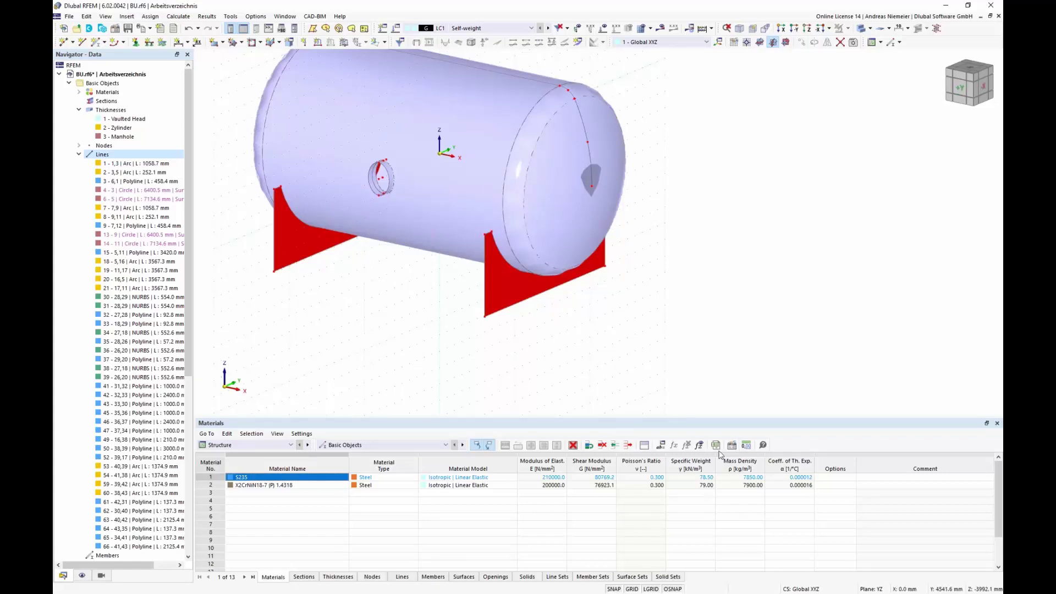
mouse_move(531, 268)
click(511, 289)
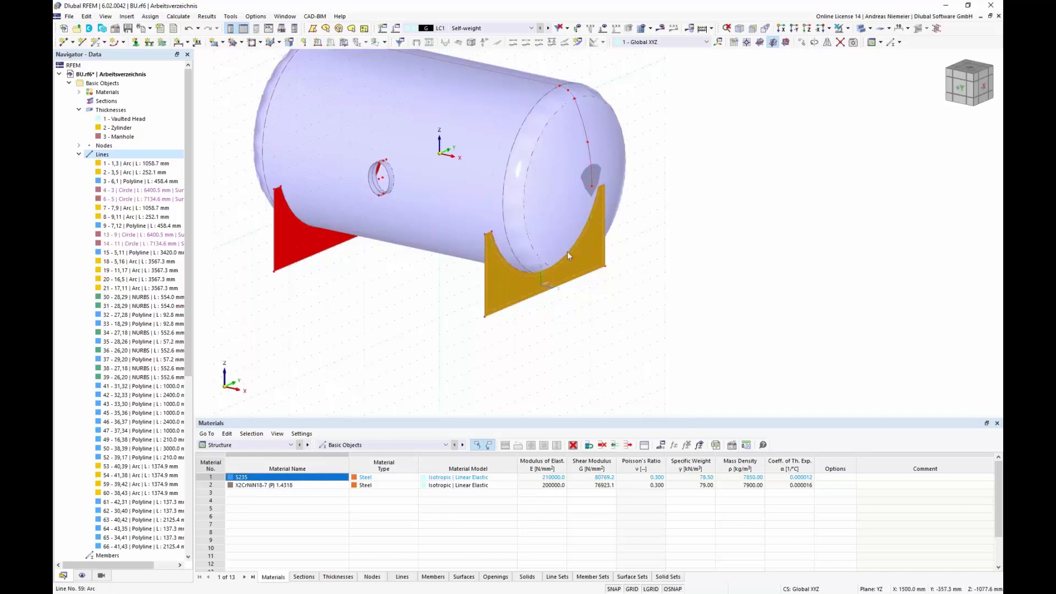
click(878, 41)
click(885, 53)
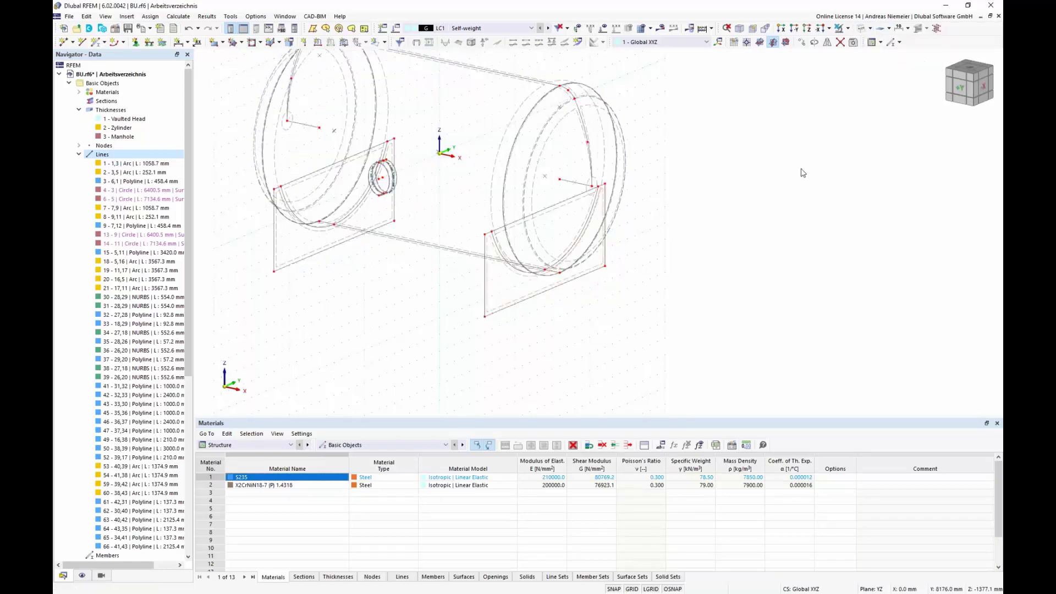
Delete the straight line that runs across the inside of the vessel at the upper edge of each support rectangle.
scroll(582, 265, up, 4)
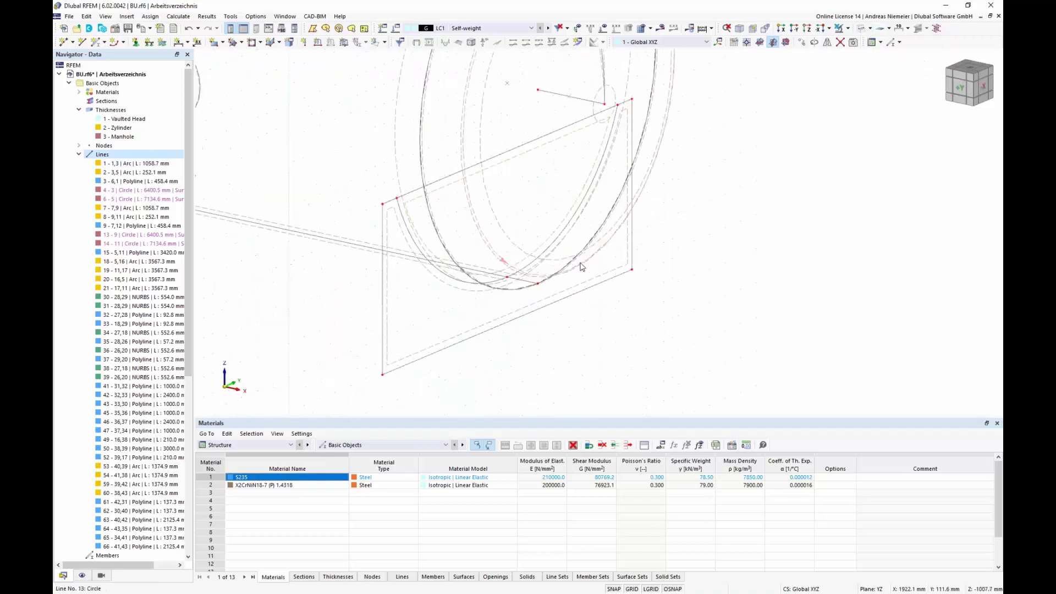
scroll(582, 265, down, 2)
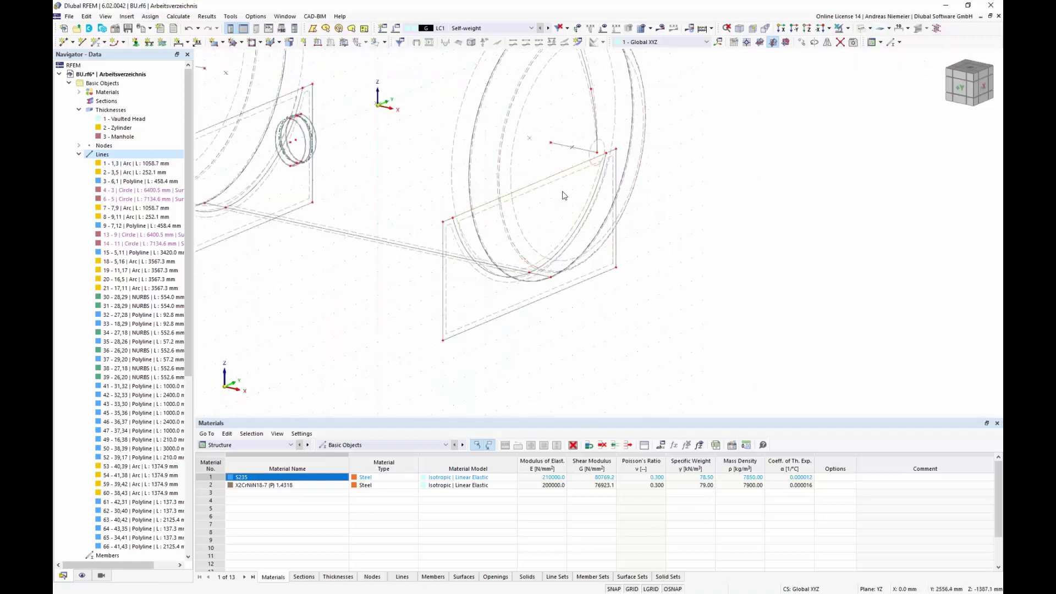
click(530, 200)
key(Delete)
scroll(426, 189, down, 2)
scroll(301, 140, up, 3)
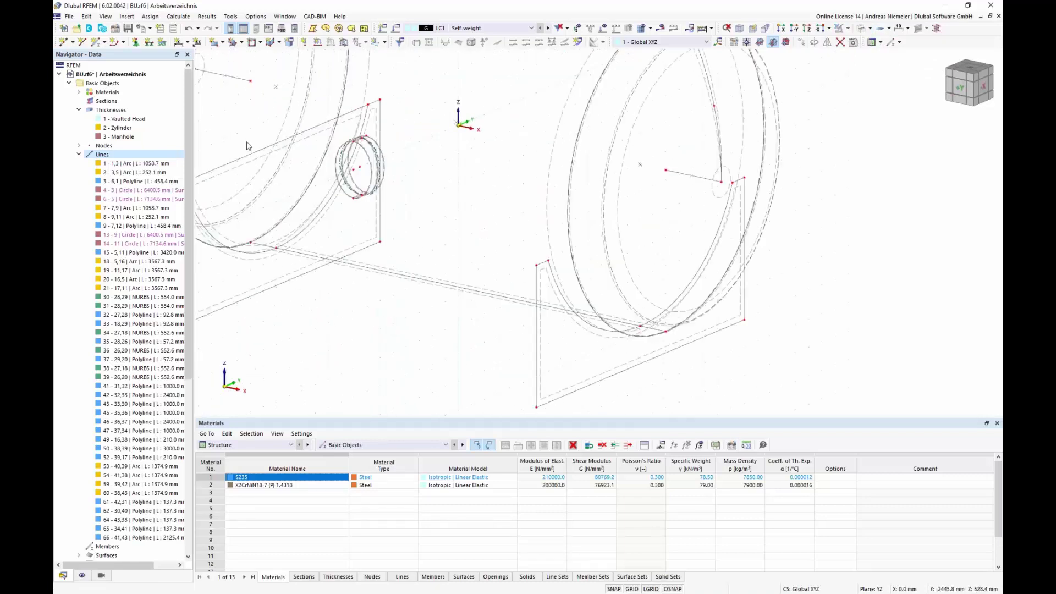
click(241, 159)
key(Delete)
scroll(462, 237, down, 2)
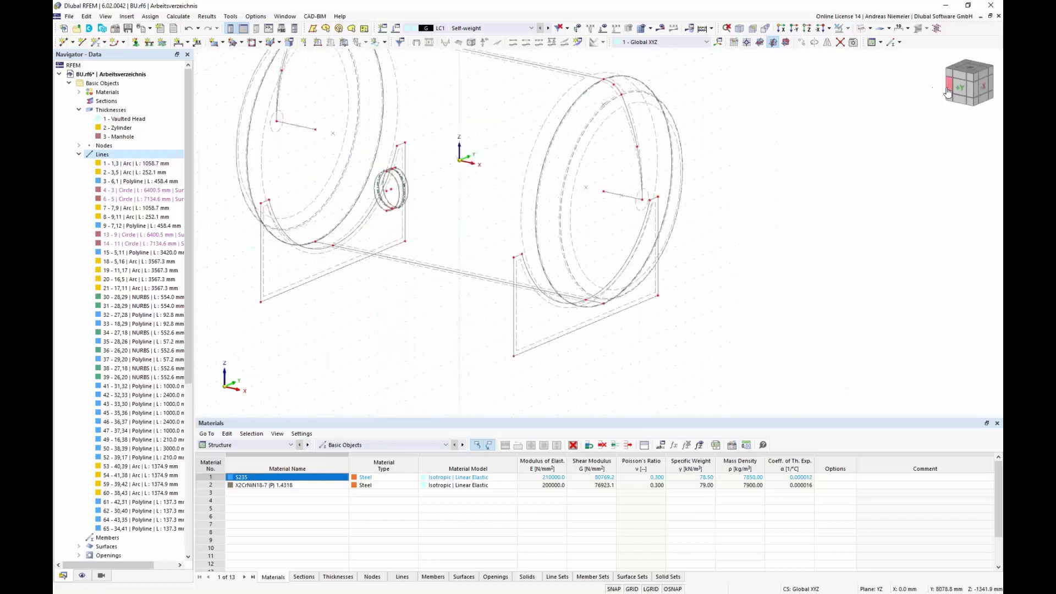
In the -X view, delete the upper outer corners of the support plates with their adjoining lines on both sides of the vessel.
click(980, 94)
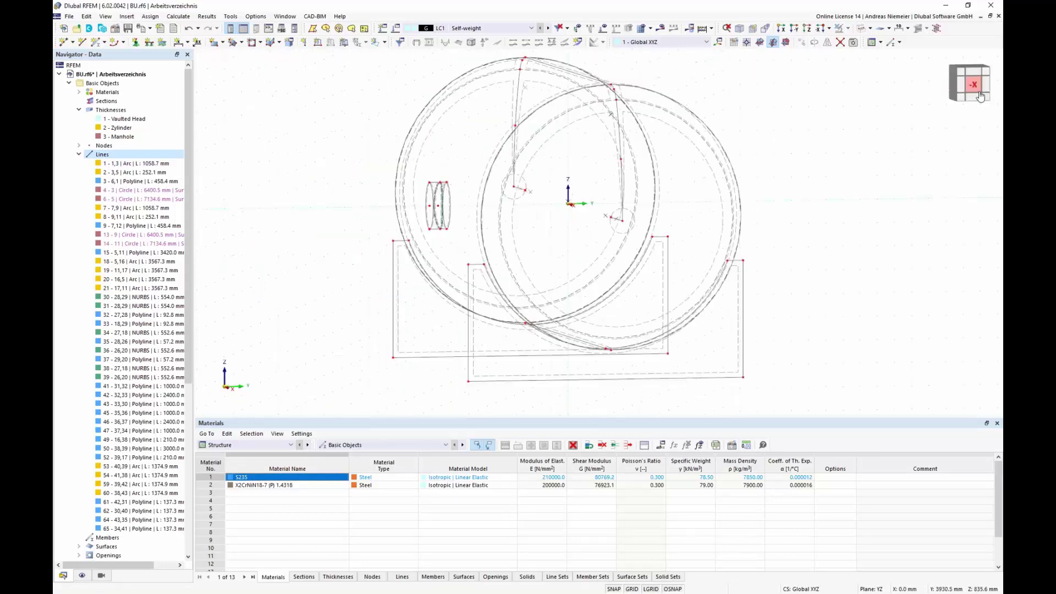
scroll(715, 237, up, 2)
drag(754, 306, 715, 265)
key(Delete)
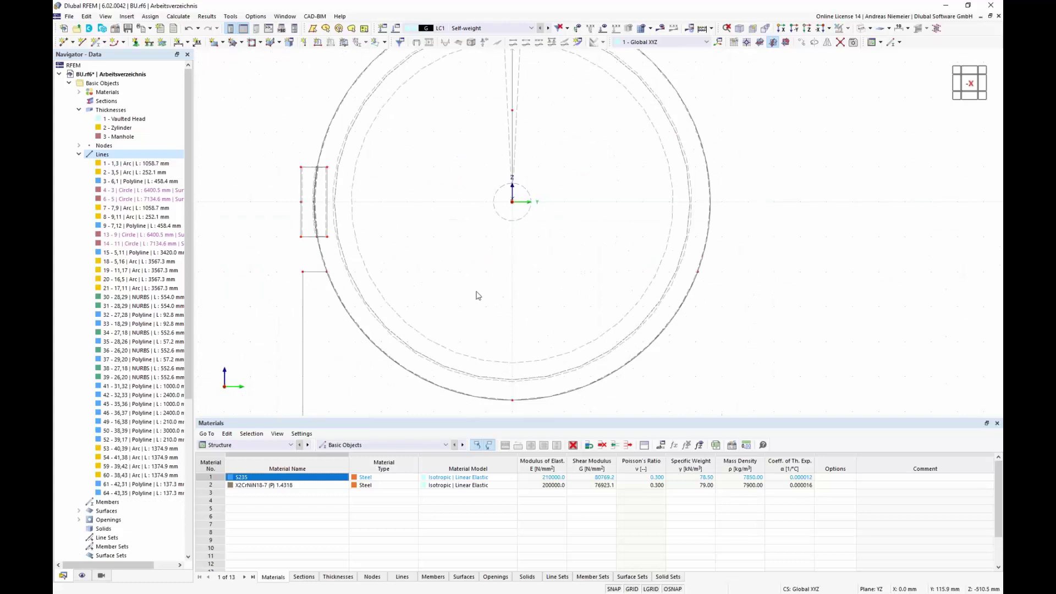
drag(314, 297, 285, 260)
key(Delete)
scroll(298, 253, down, 1)
scroll(298, 253, down, 4)
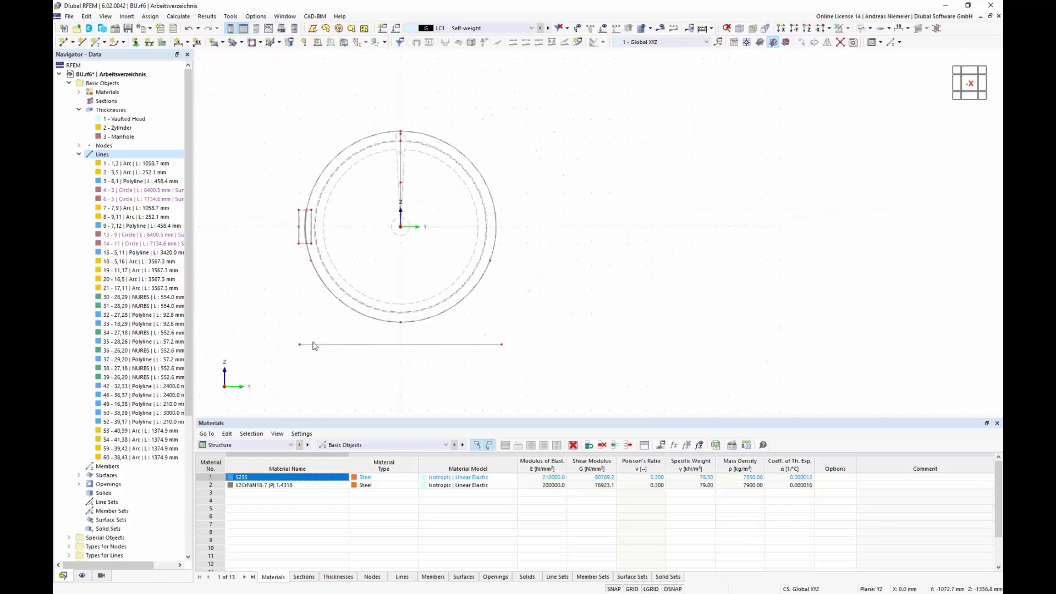
Set the target length of finite elements to 50 mm in the mesh settings.
middle_drag(560, 283, 488, 303)
scroll(475, 212, up, 2)
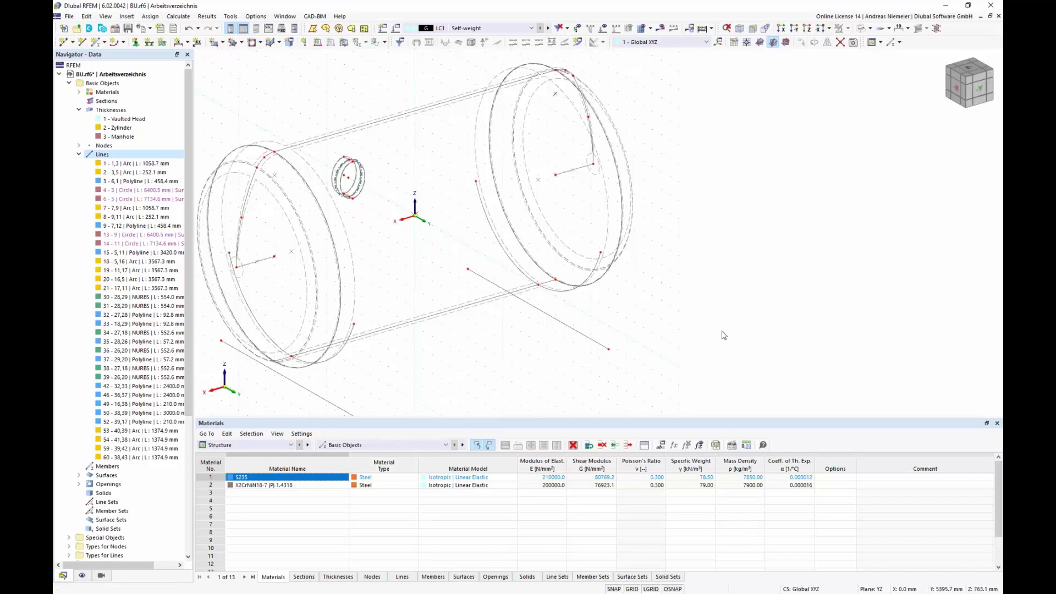
middle_drag(550, 352, 637, 308)
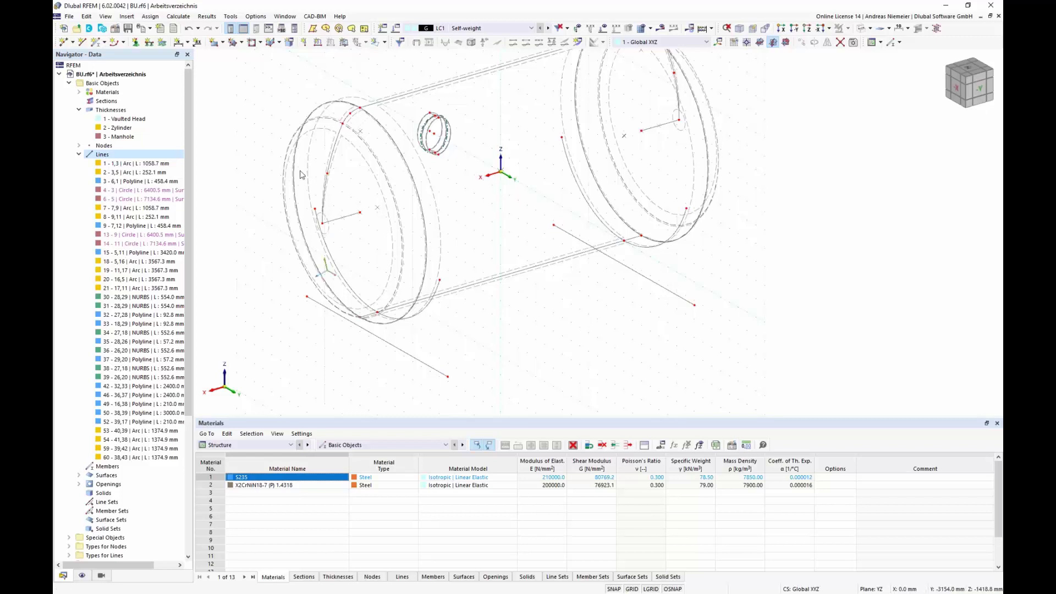
click(651, 29)
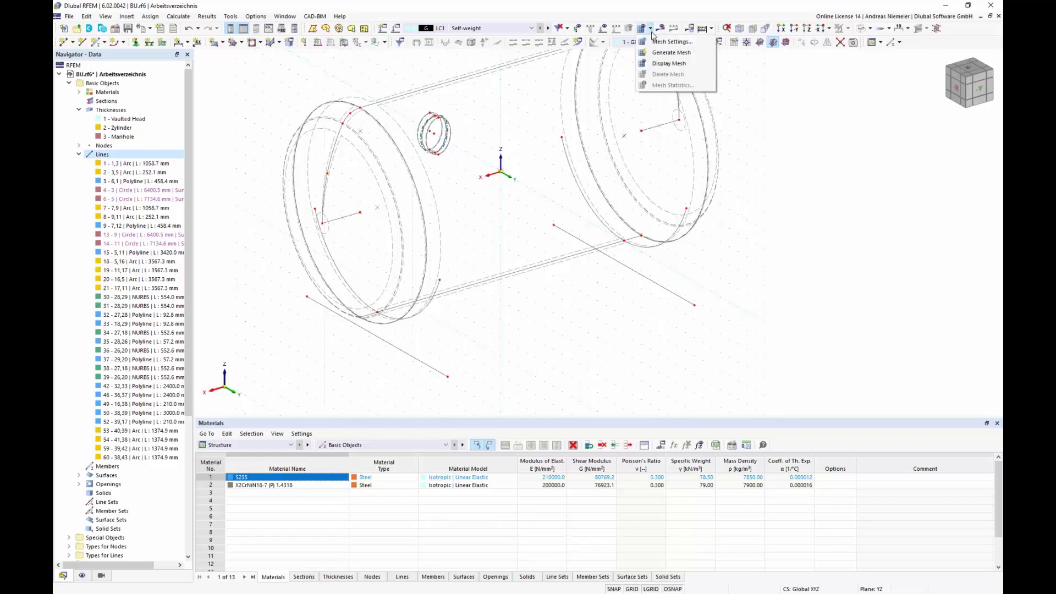
click(672, 42)
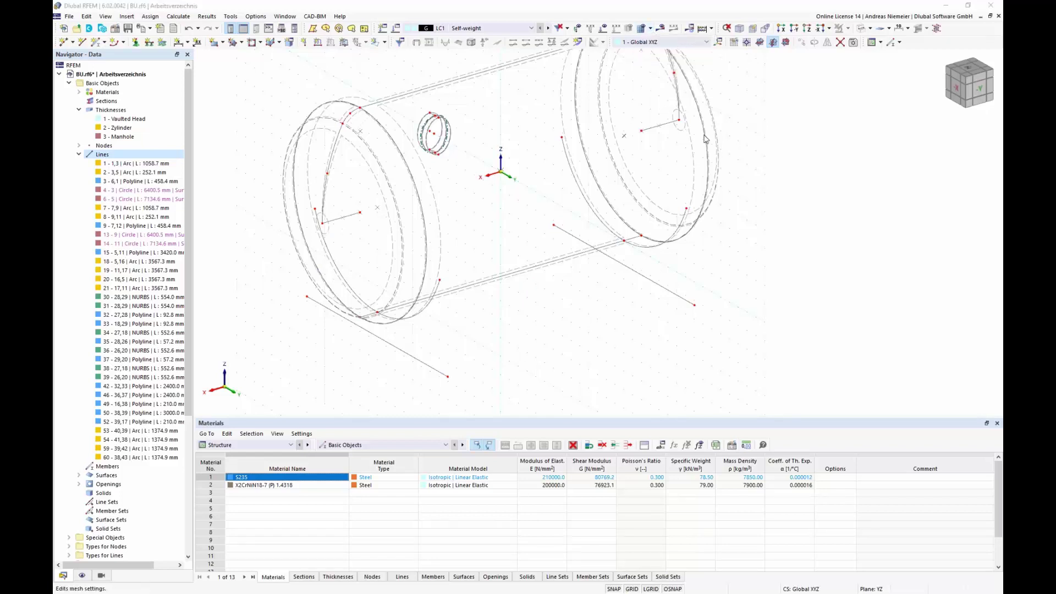
click(361, 167)
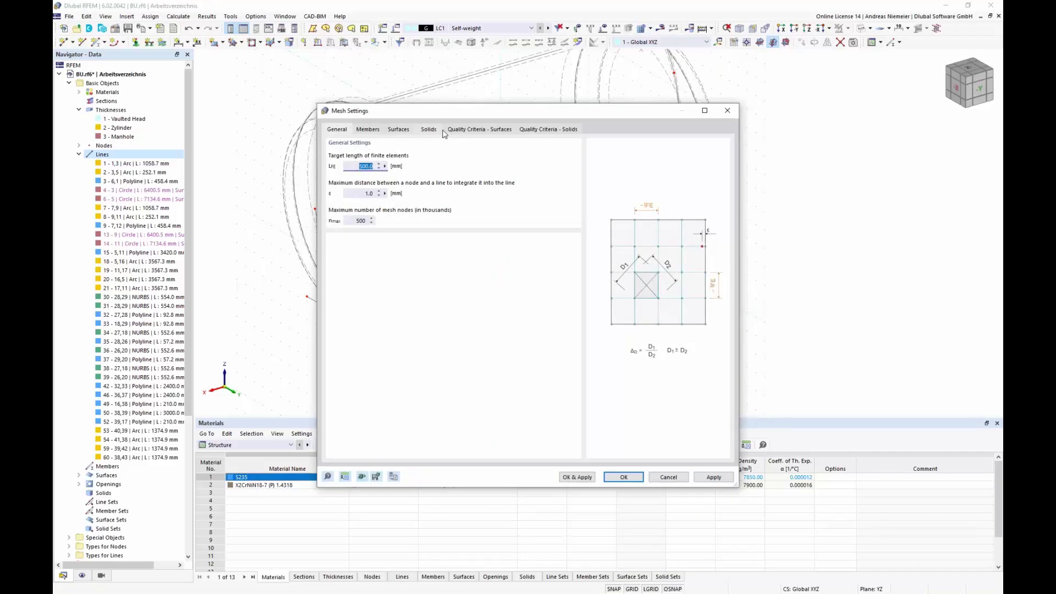
text(50)
click(624, 477)
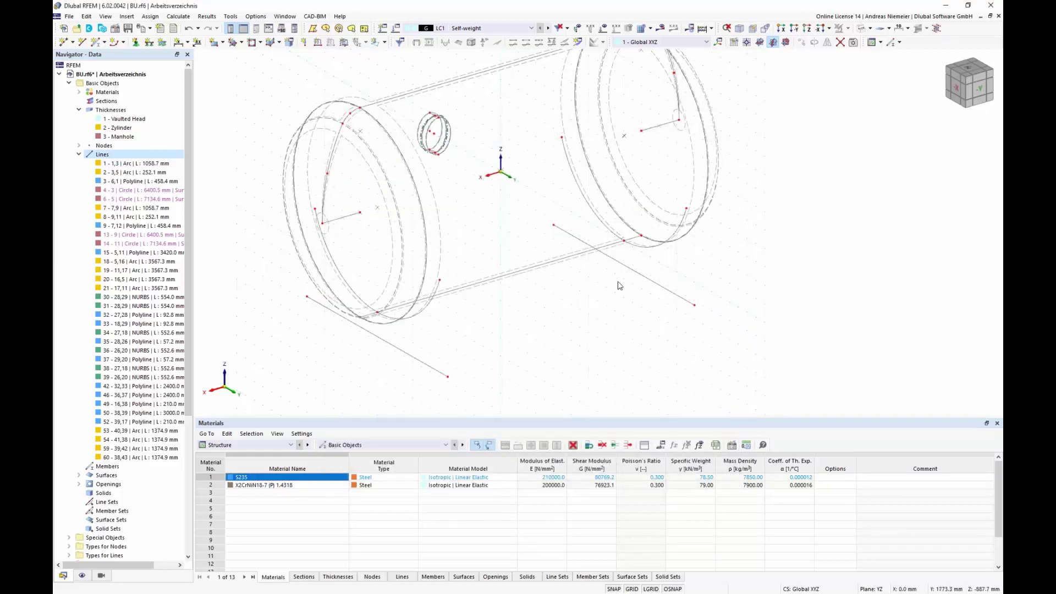
Generate and display the finite element mesh, and examine it closely around the manhole ring.
click(649, 28)
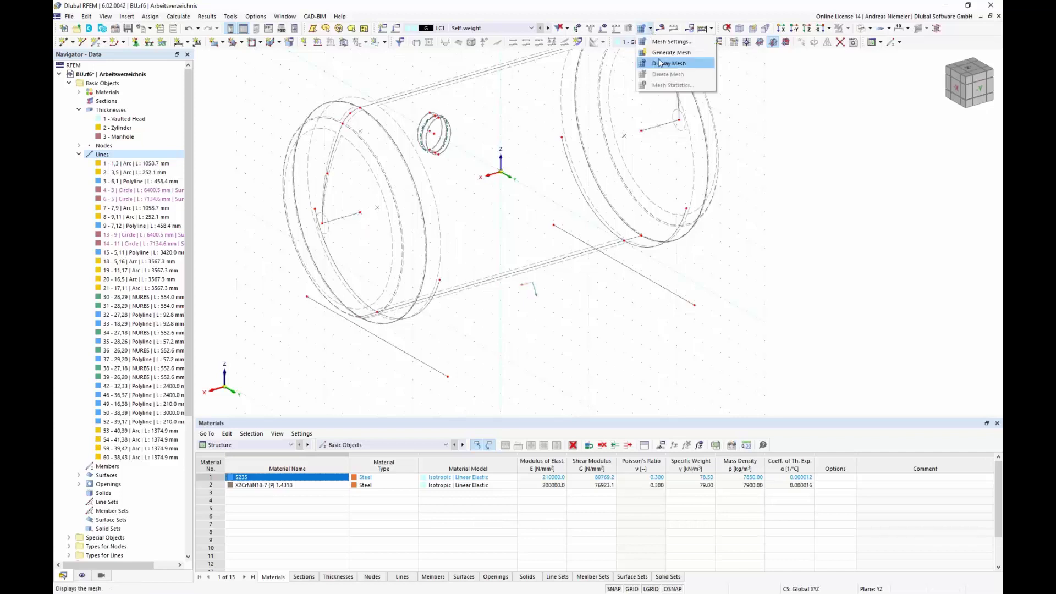
click(662, 64)
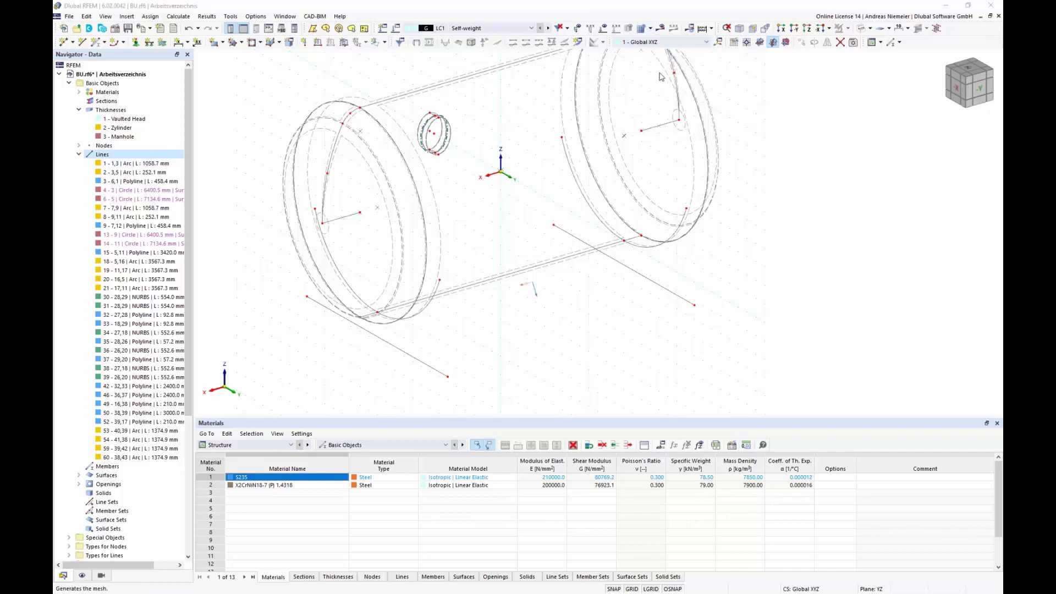
click(503, 357)
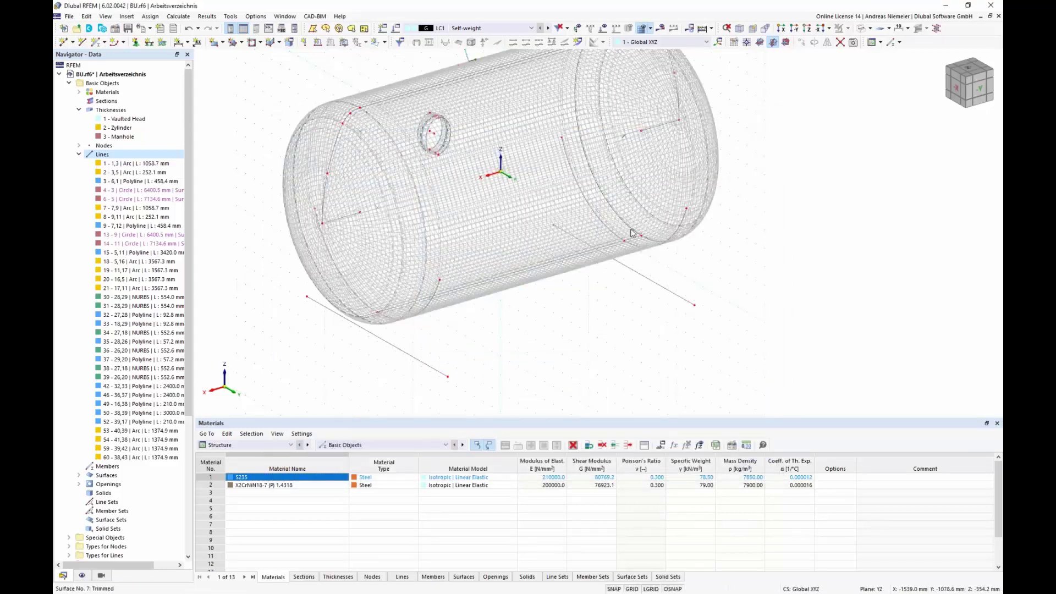
ctrl+middle_drag(650, 295, 669, 351)
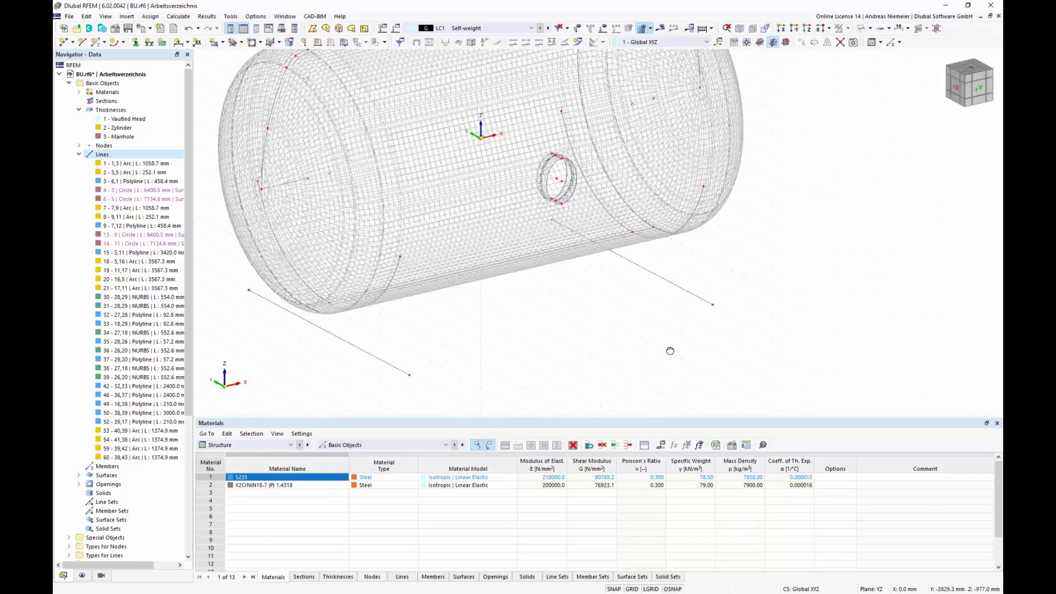
scroll(559, 148, up, 8)
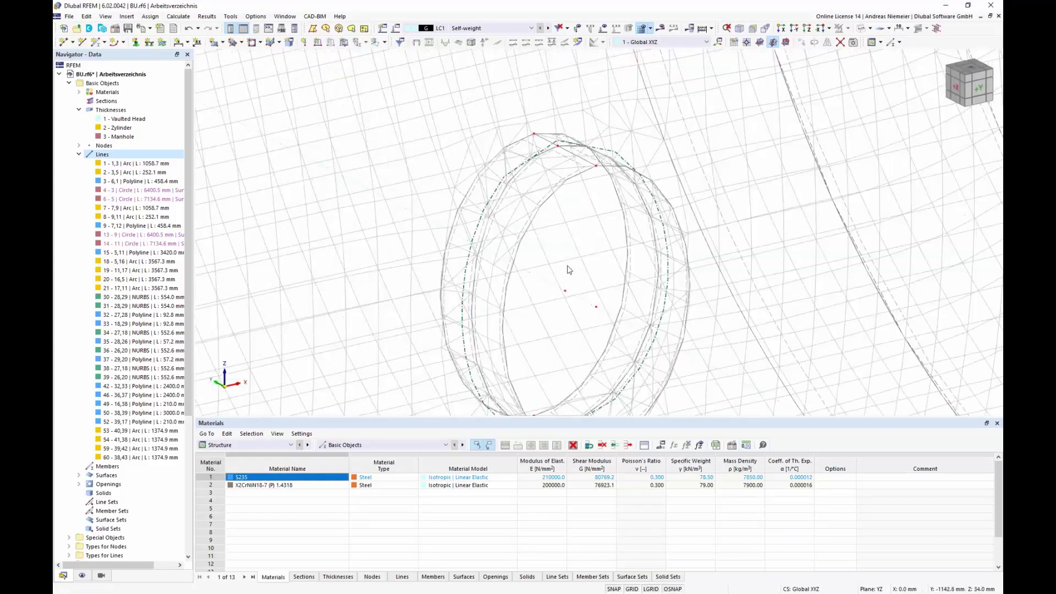
scroll(566, 269, down, 8)
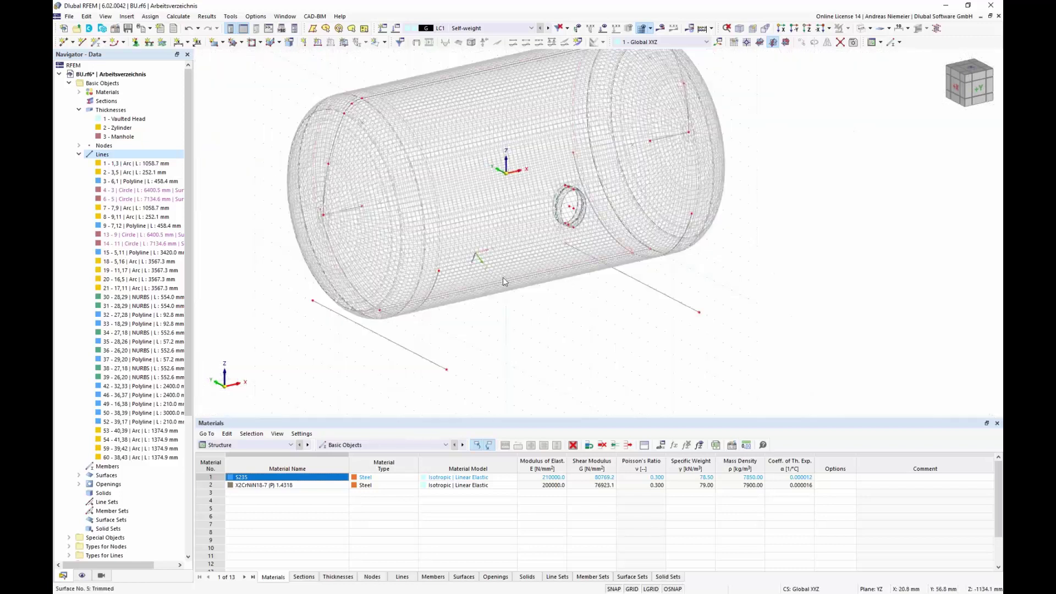
Display the finite element axis systems x,y,z on surfaces for input data, with their indices turned off.
click(82, 575)
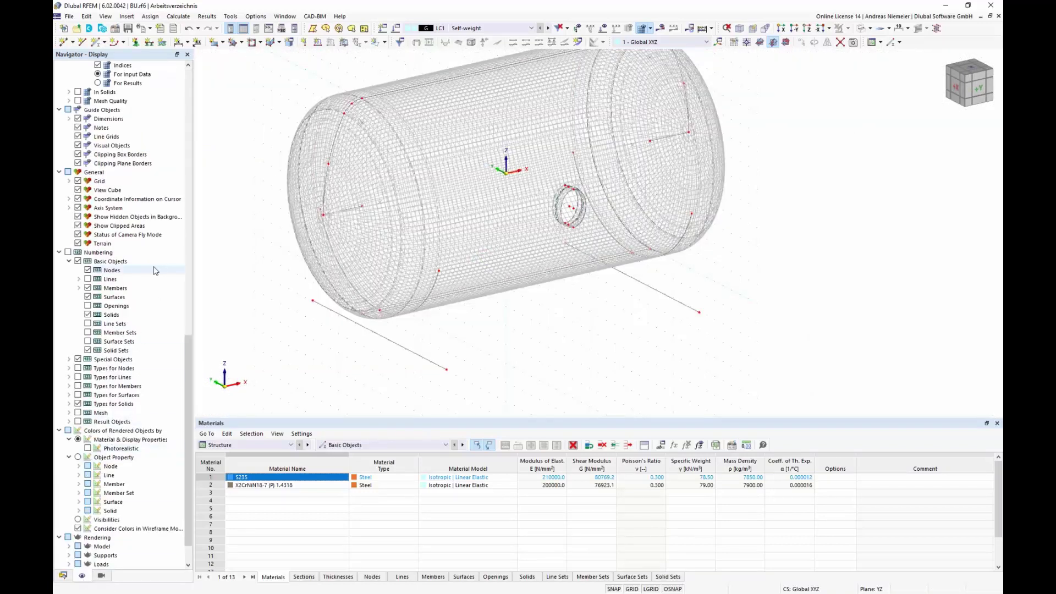
scroll(153, 269, up, 1)
scroll(150, 294, up, 4)
scroll(149, 294, up, 5)
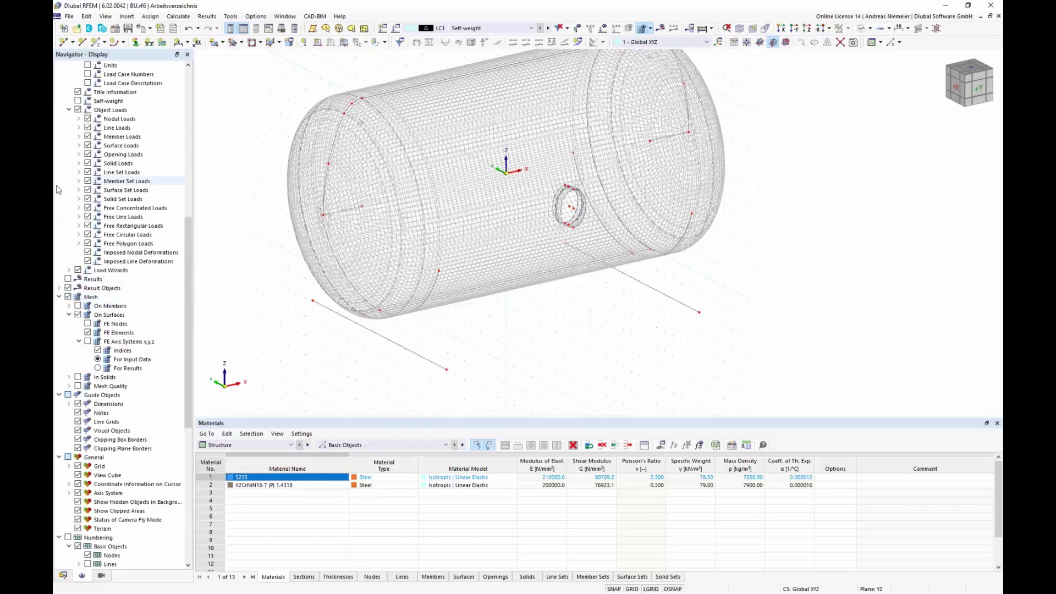
click(97, 360)
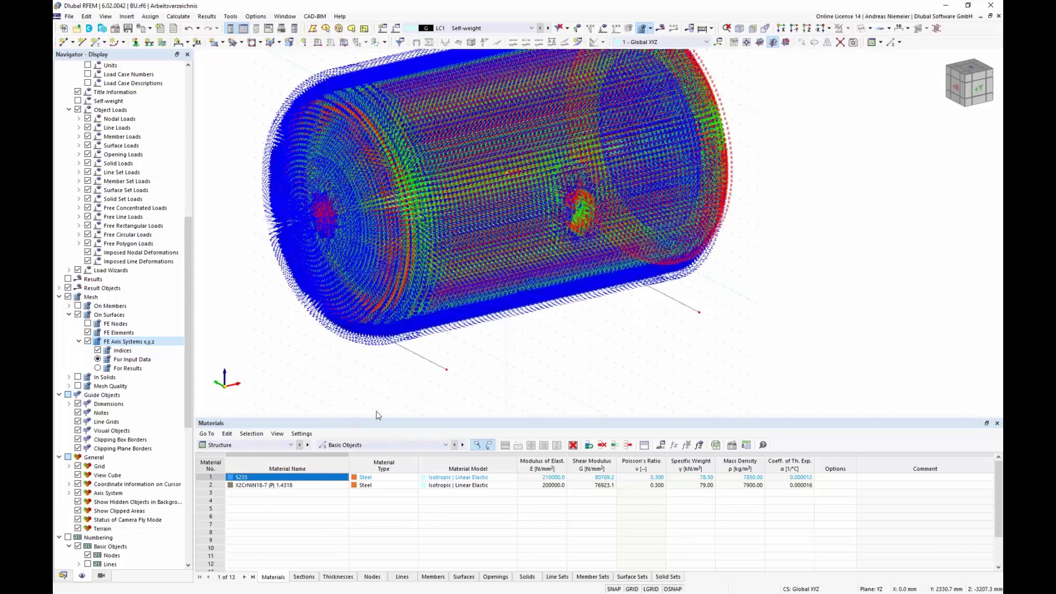
click(98, 353)
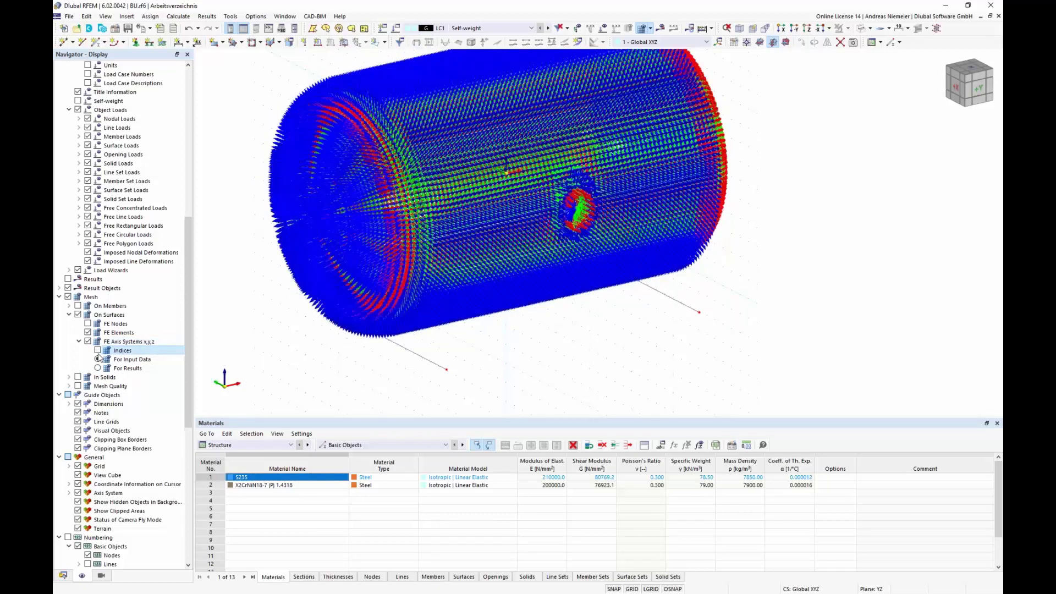
Examine the element axis directions in the +Y view on both vaulted heads, the cylinder and the manhole.
click(982, 95)
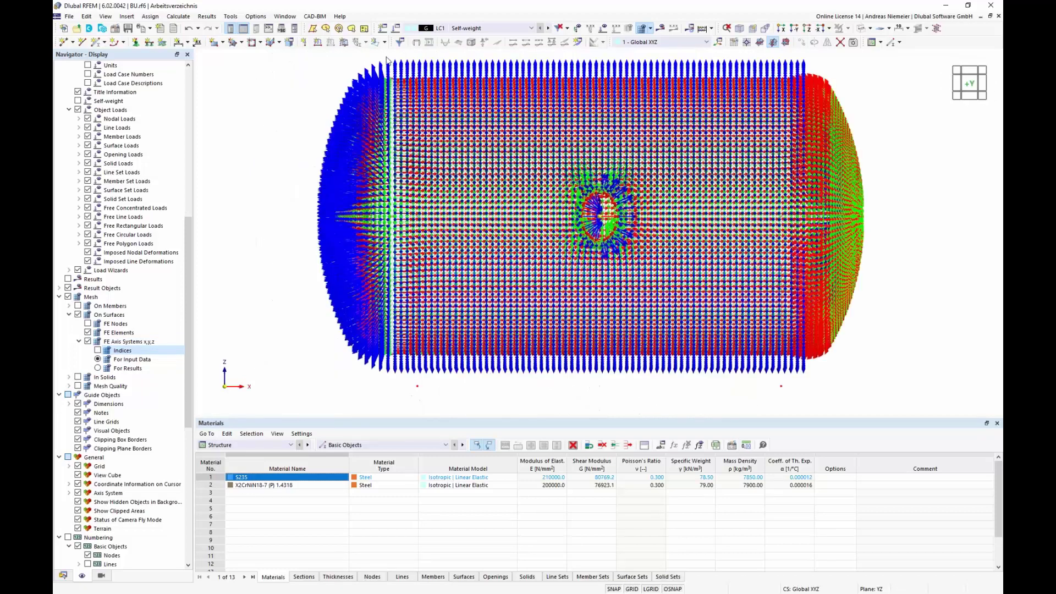
scroll(386, 59, up, 4)
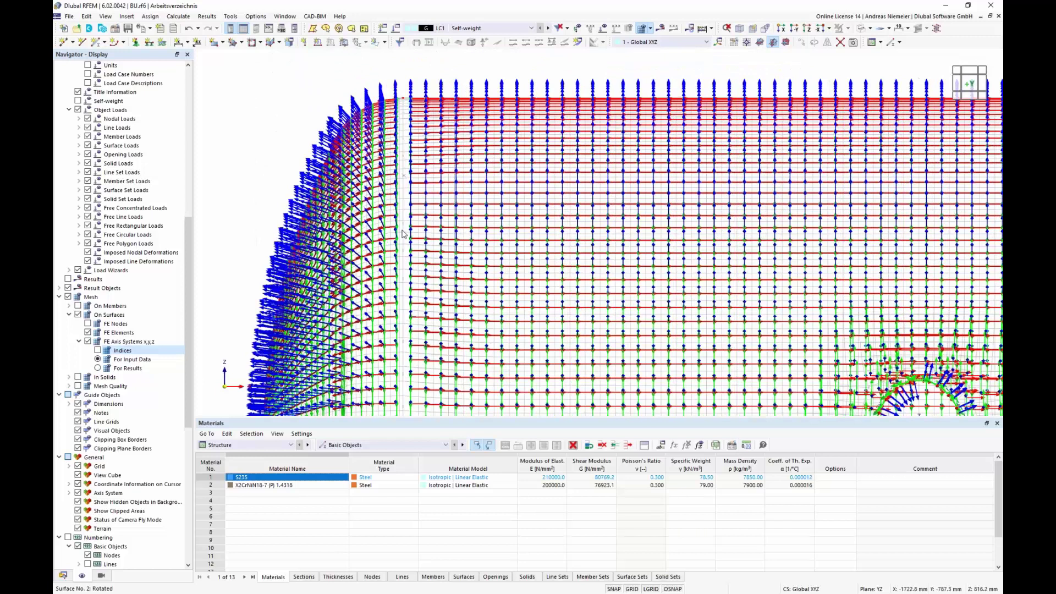
scroll(319, 301, down, 1)
scroll(319, 301, down, 4)
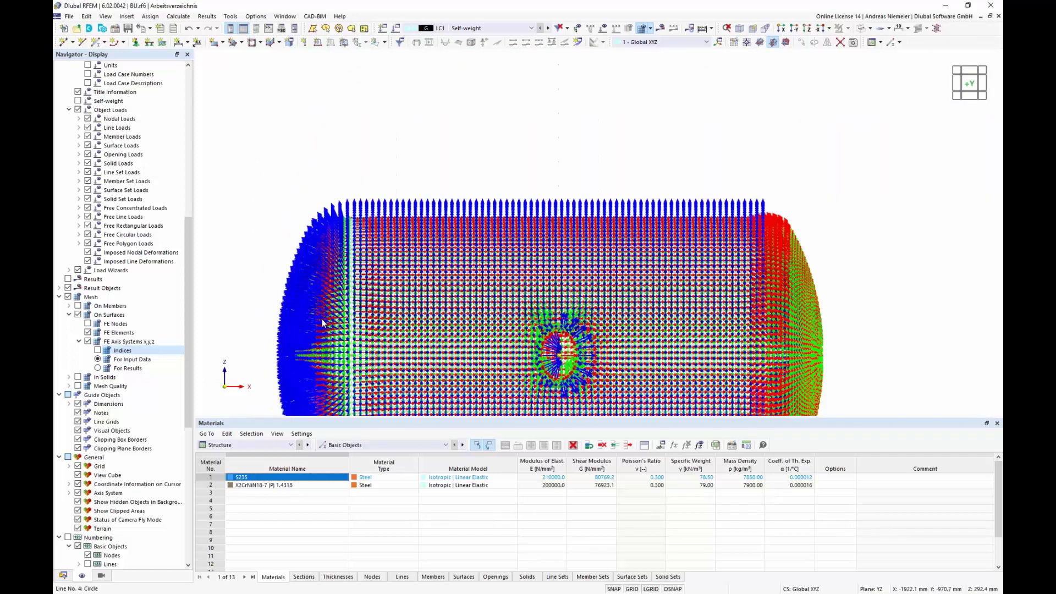
scroll(323, 326, up, 5)
scroll(737, 269, down, 5)
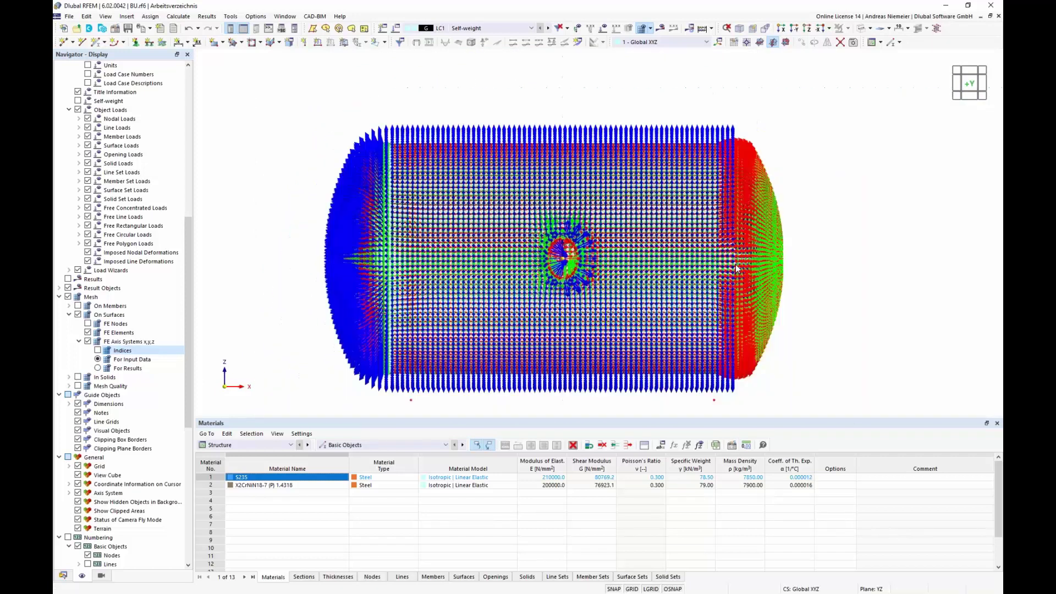
scroll(840, 278, down, 1)
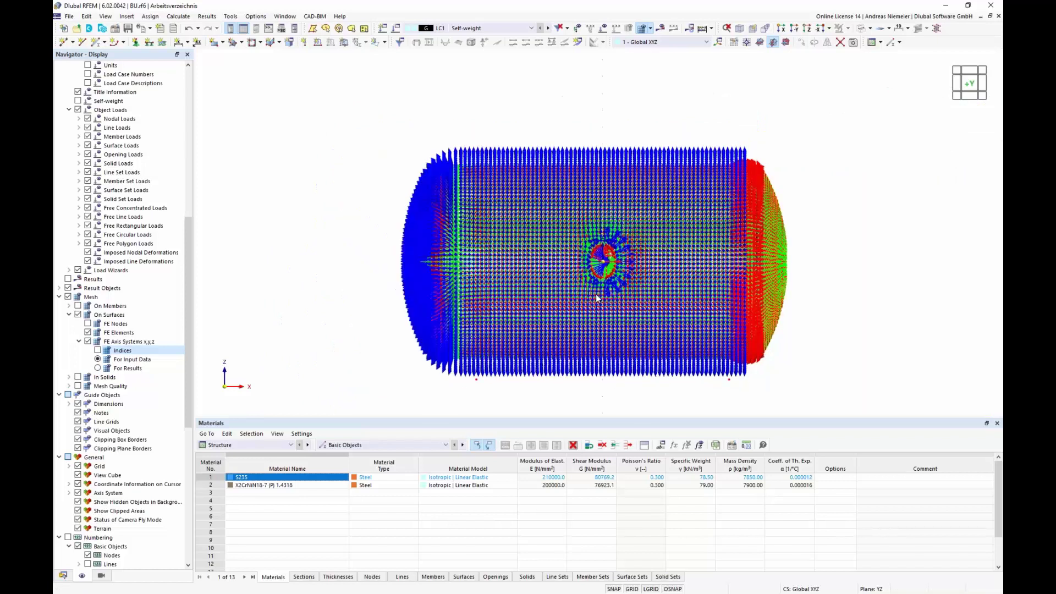
scroll(593, 266, up, 1)
scroll(591, 266, up, 5)
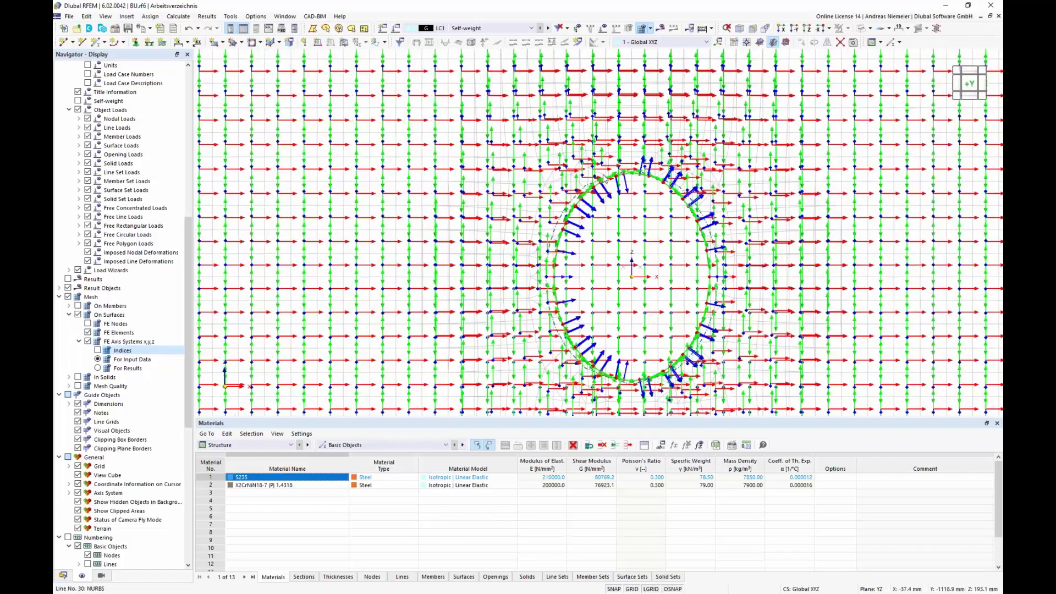
scroll(604, 179, down, 2)
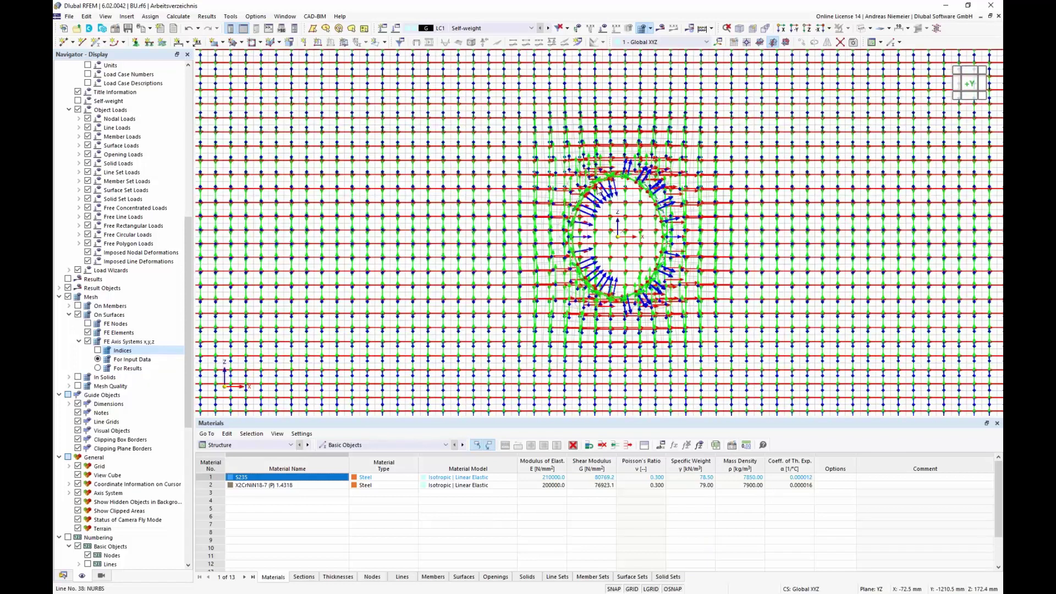
scroll(597, 187, down, 4)
Hide the element axis systems and reverse the local axis systems of the two surfaces forming the +X vaulted head, allowing the mesh to be deleted.
click(88, 341)
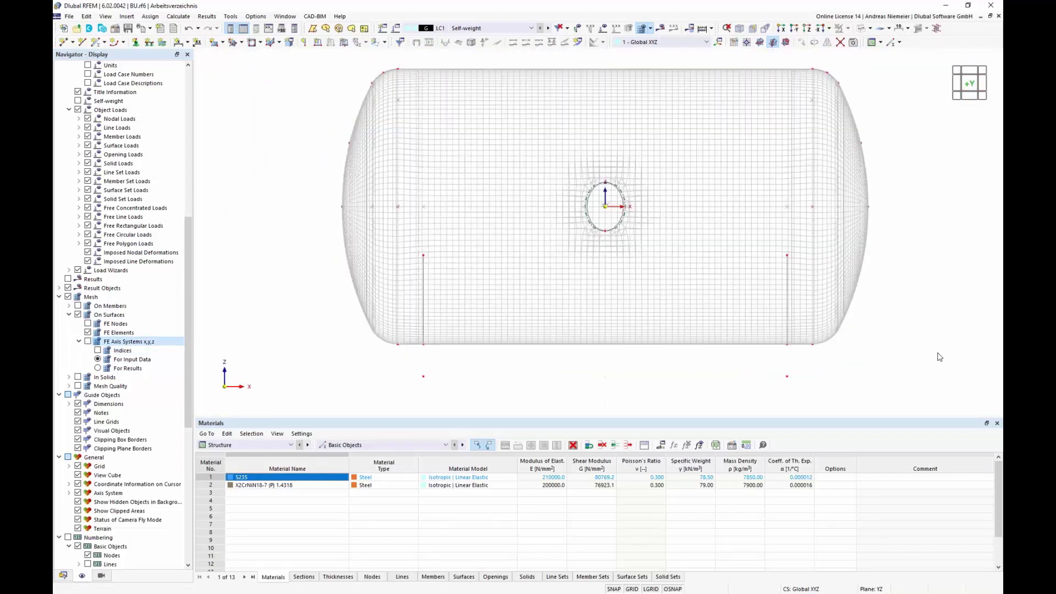
drag(933, 368, 829, 63)
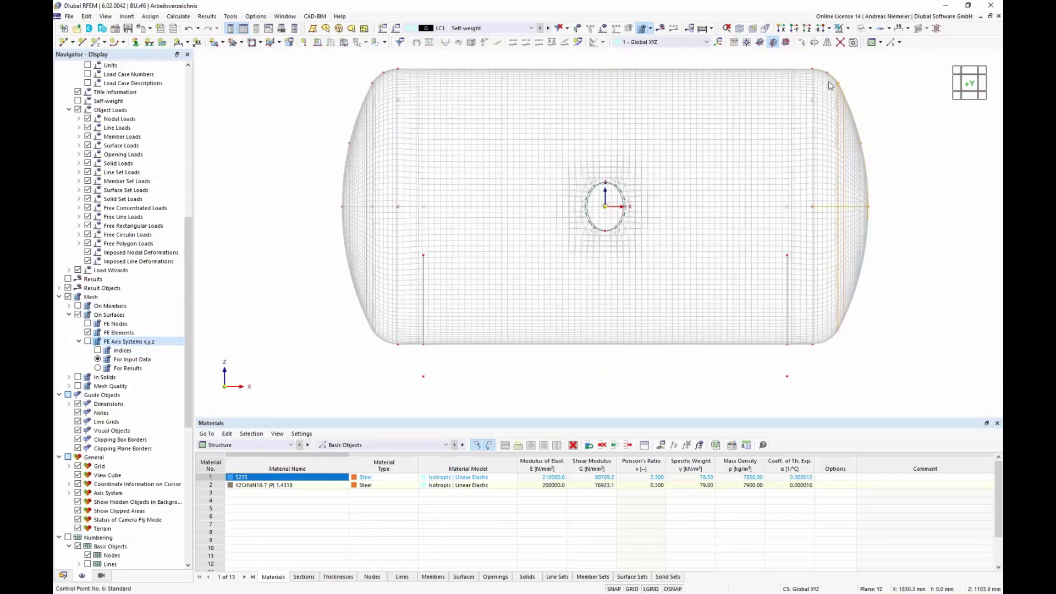
right_click(839, 97)
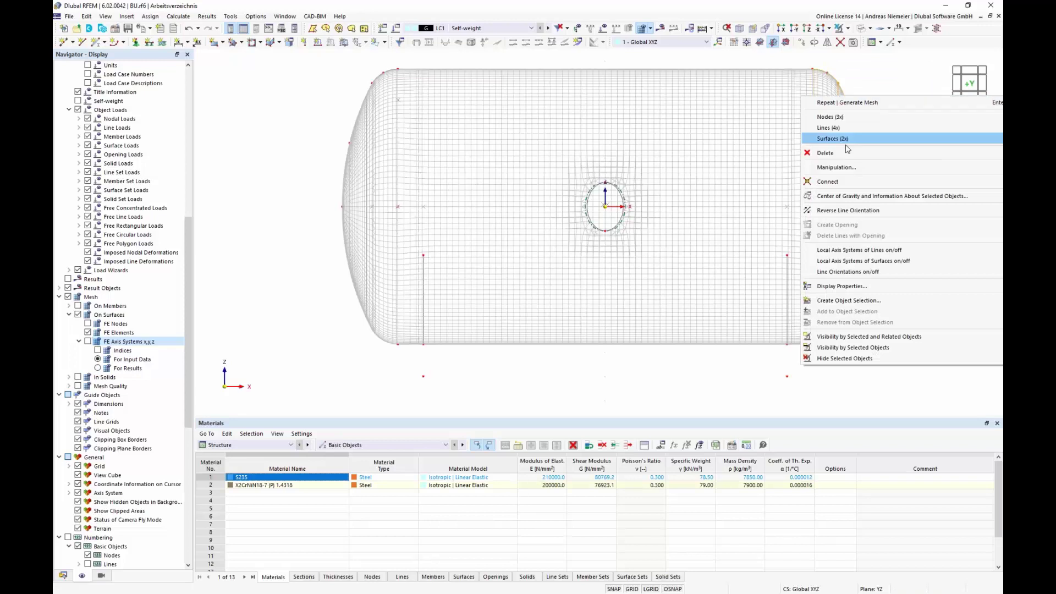
mouse_move(842, 139)
click(721, 311)
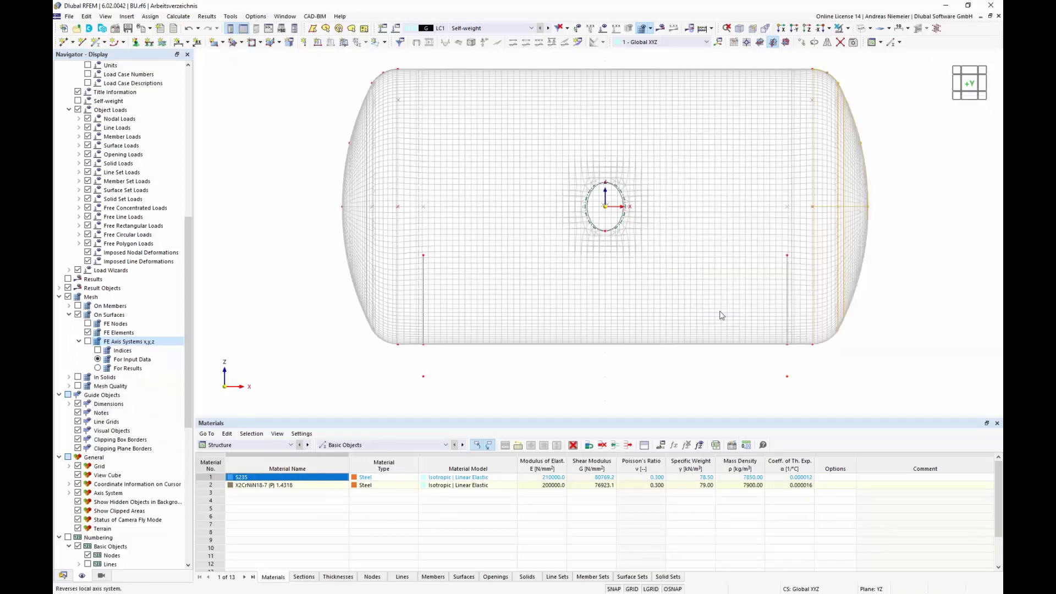
click(565, 346)
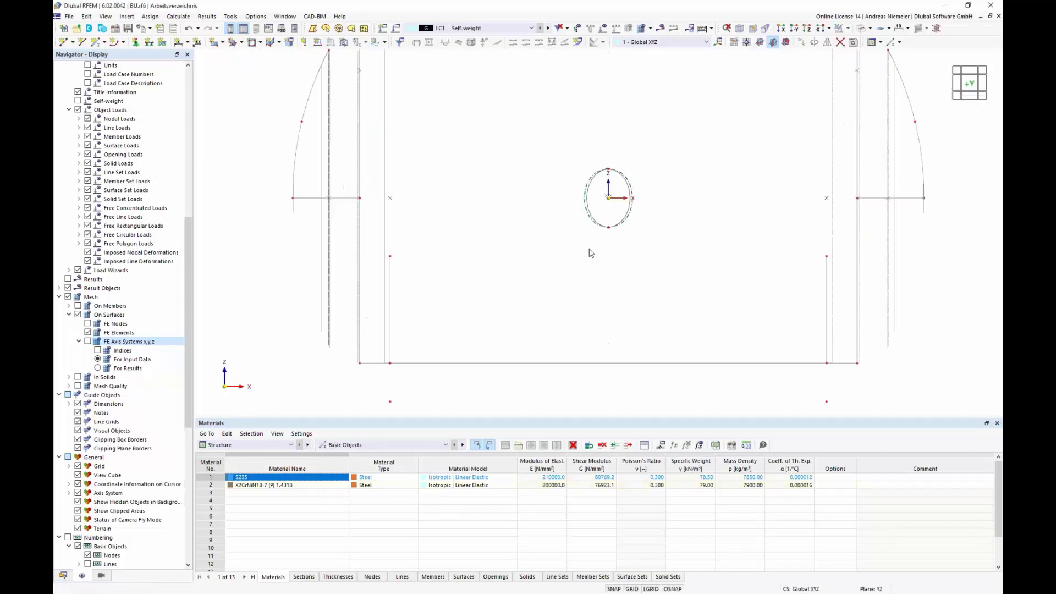
Reverse the local axis system of trimmed surface No. 14 on the manhole ring.
scroll(590, 252, up, 1)
ctrl+middle_drag(590, 250, 620, 272)
scroll(647, 224, up, 8)
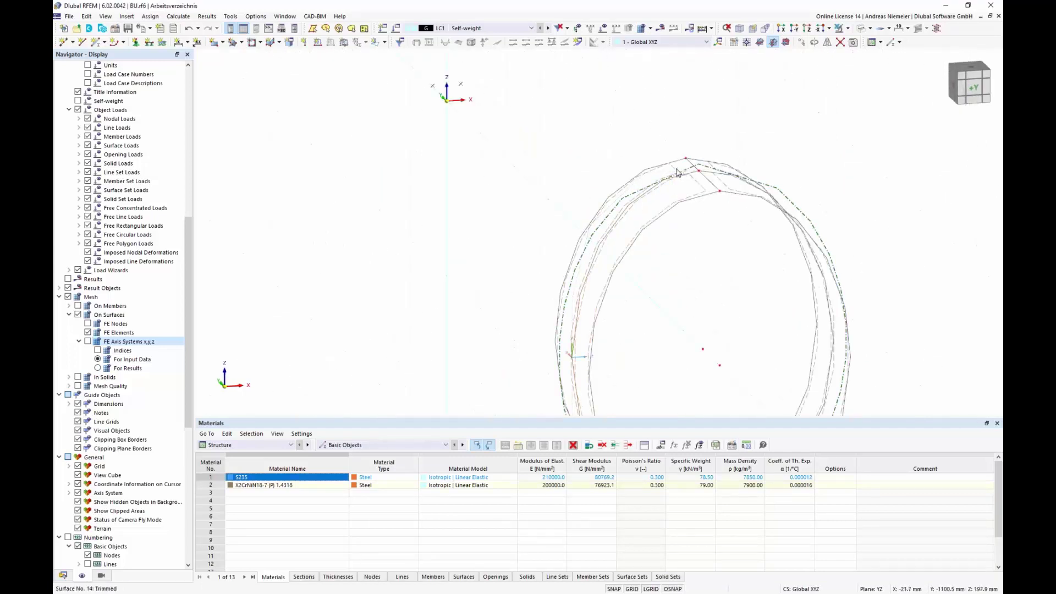
right_click(676, 172)
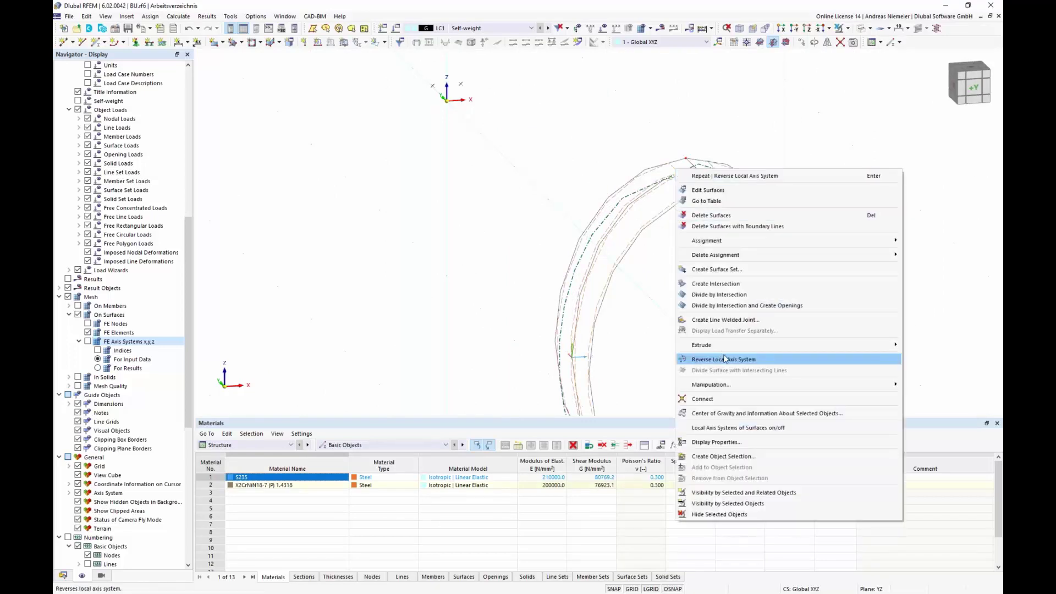
click(726, 358)
scroll(714, 280, down, 7)
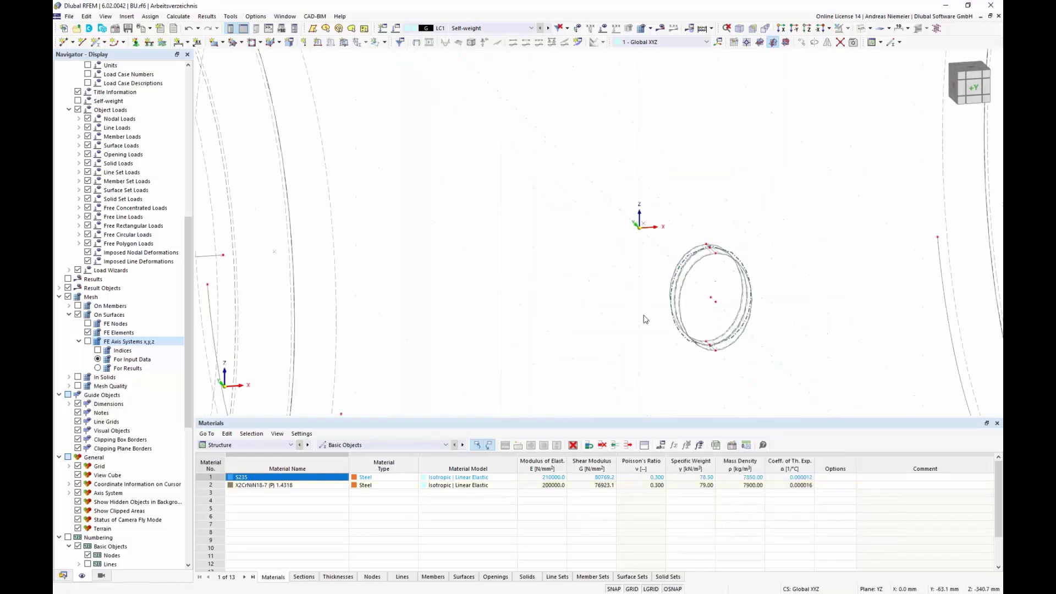
Close the manhole ring with a new boundary-selected surface using Standard stiffness and the Vaulted Head thickness.
scroll(587, 281, up, 1)
middle_drag(585, 280, 506, 219)
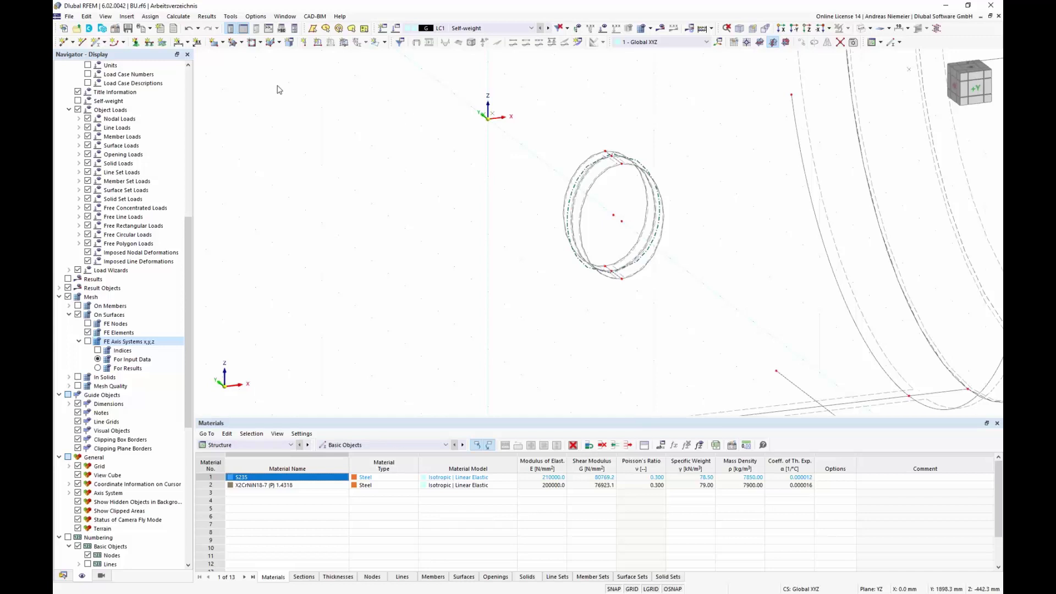
click(222, 42)
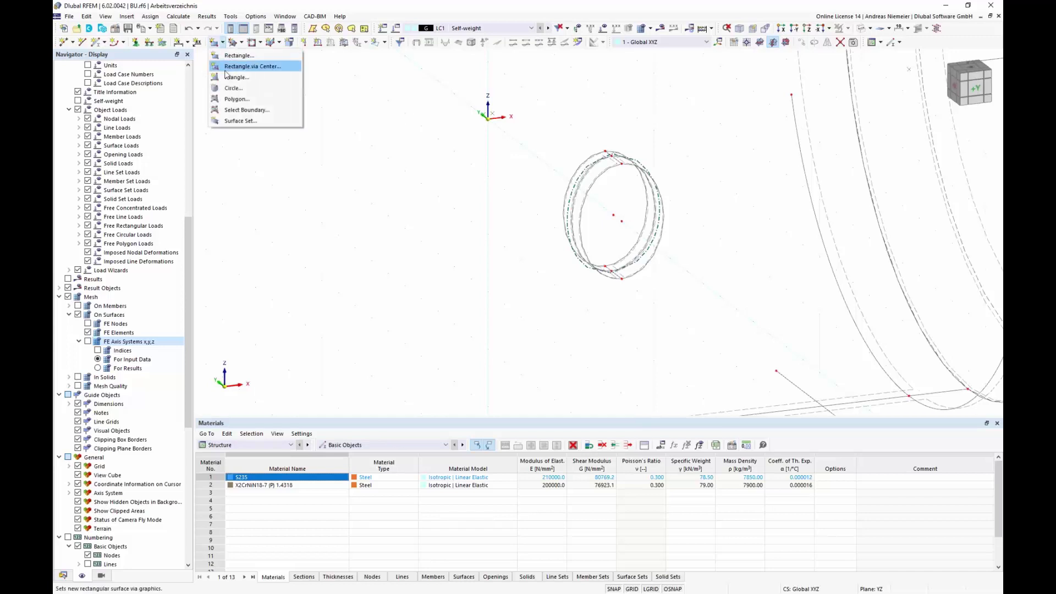
click(245, 109)
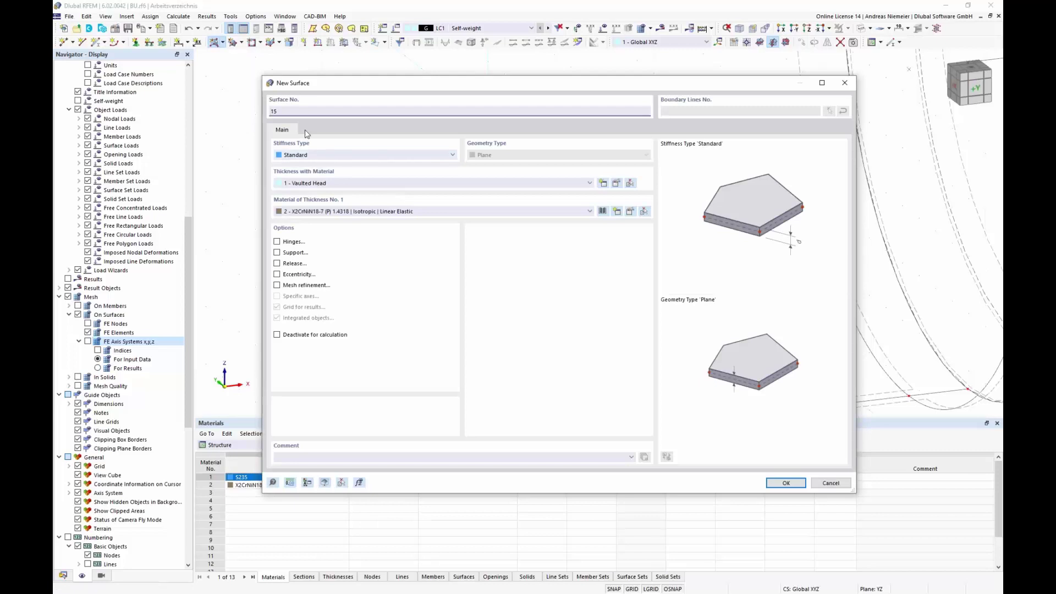
click(324, 157)
click(316, 170)
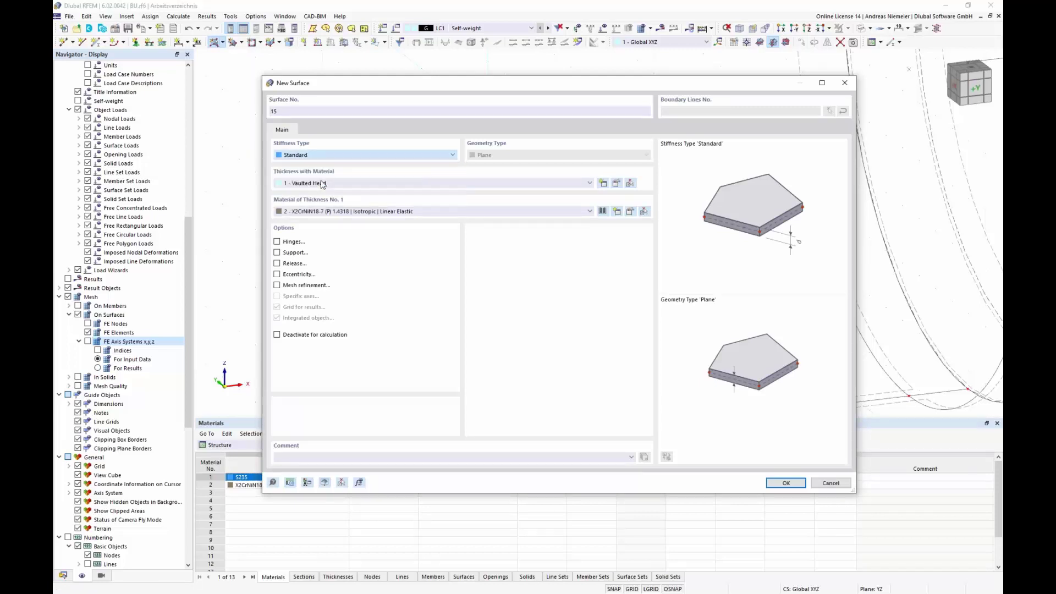
click(773, 483)
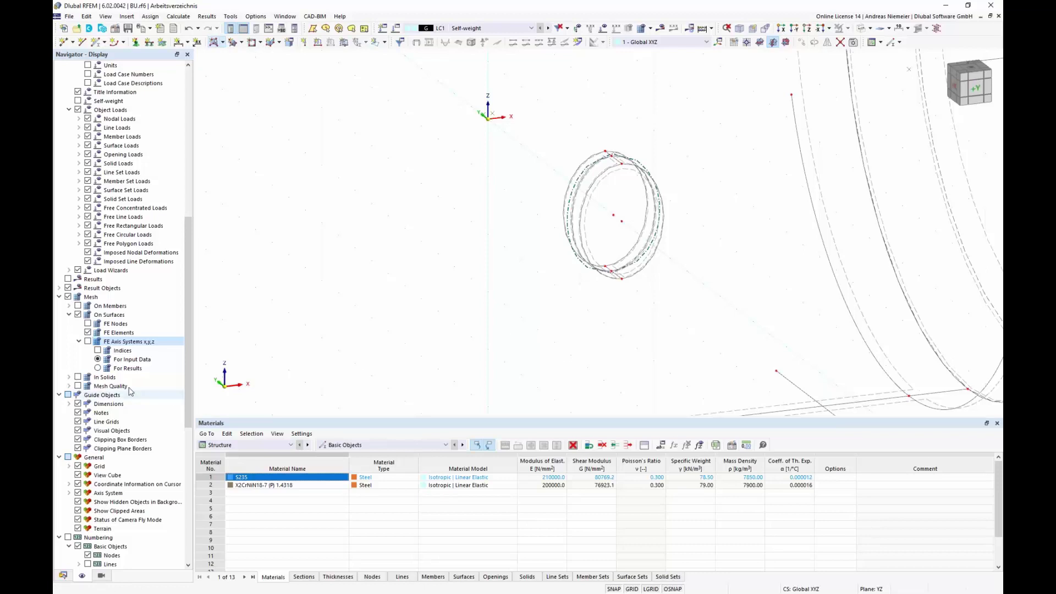
Regenerate the mesh with element axis systems displayed, ignoring the plausibility warning, and check the axis directions in the +Y view.
click(88, 342)
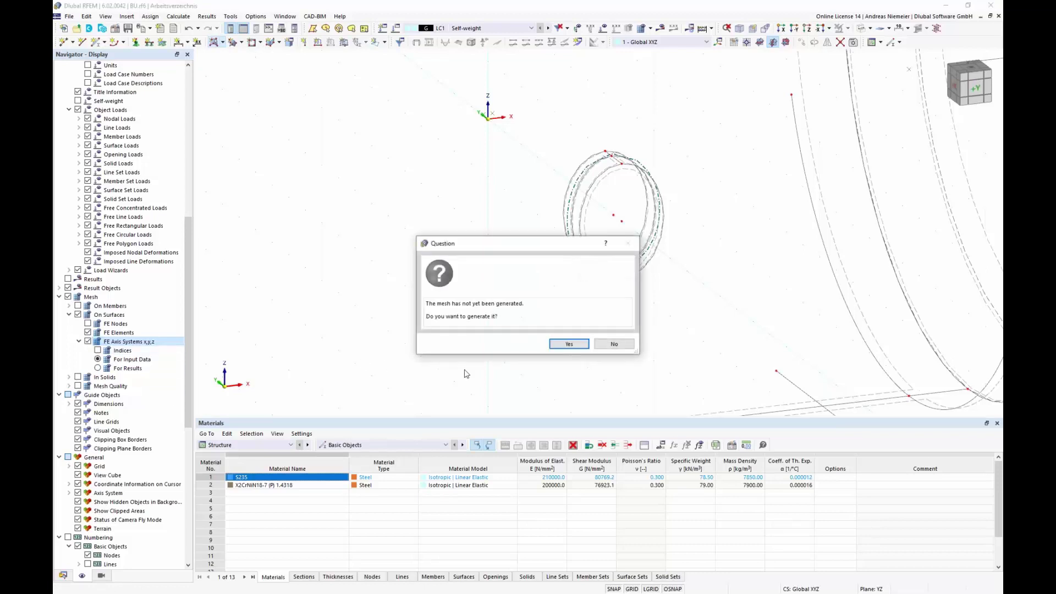
click(559, 349)
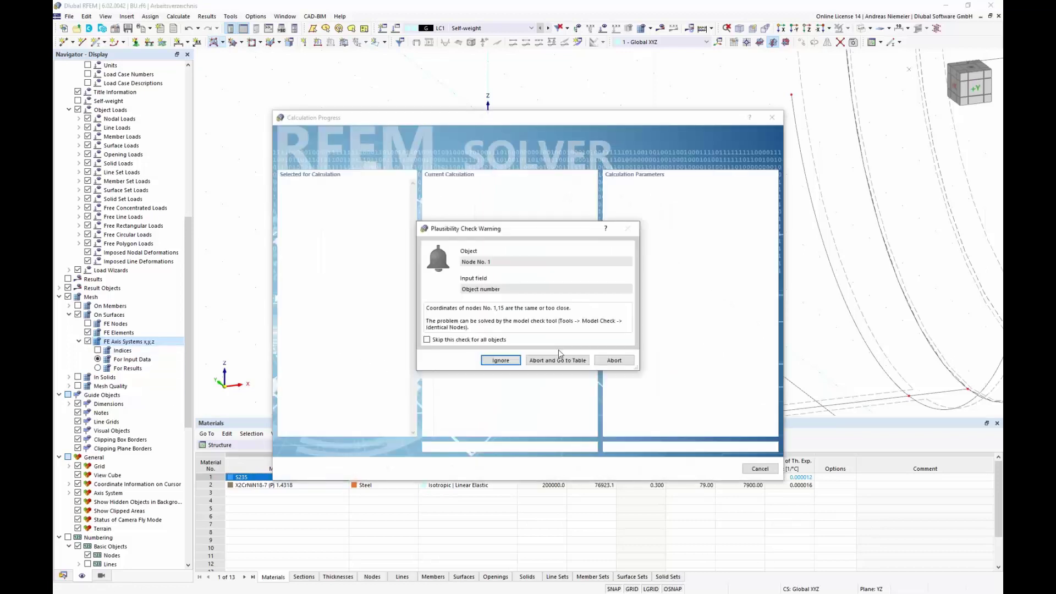
click(499, 360)
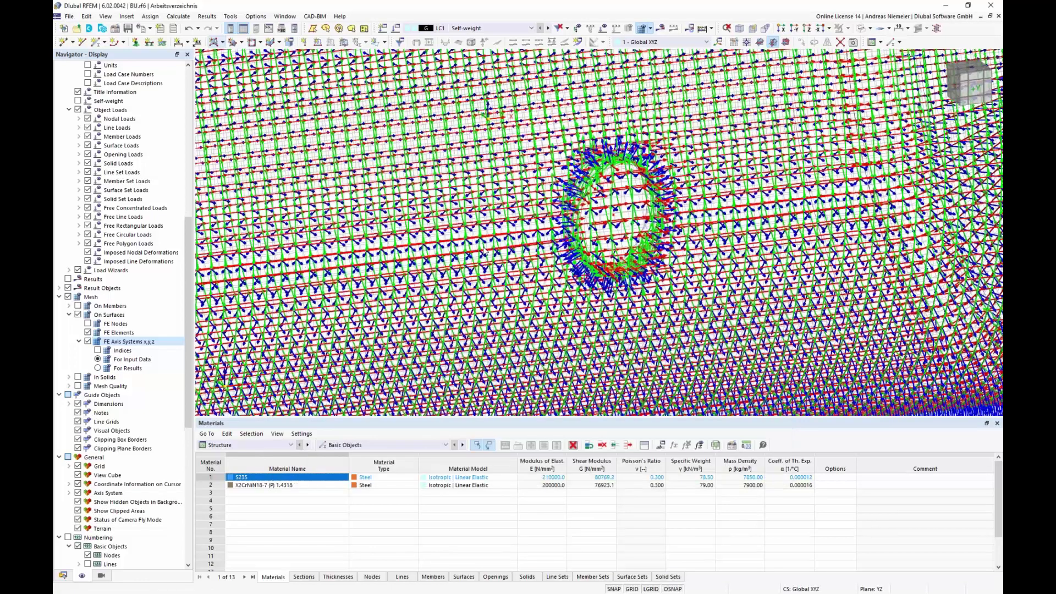
scroll(483, 247, down, 4)
click(975, 88)
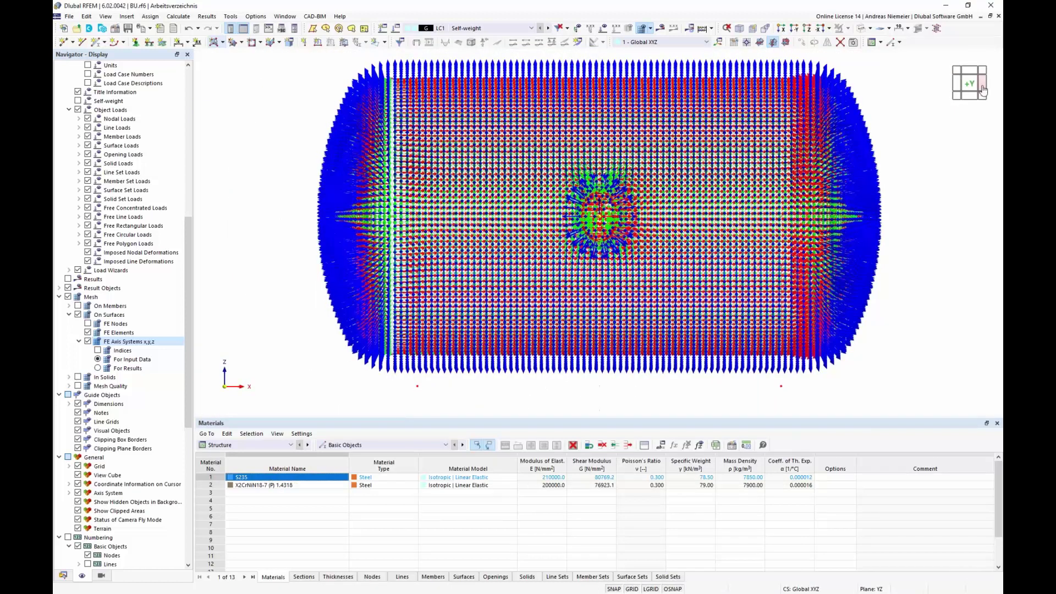
scroll(518, 235, down, 3)
Isolate the manhole objects by restricting visibility to the selected objects.
drag(504, 90, 632, 376)
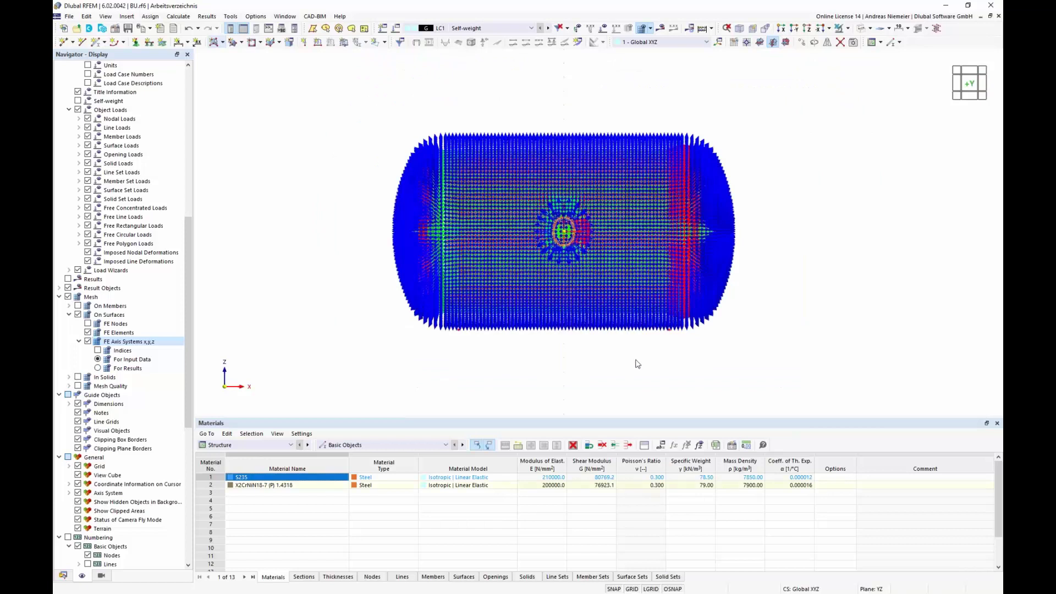
click(847, 29)
click(874, 55)
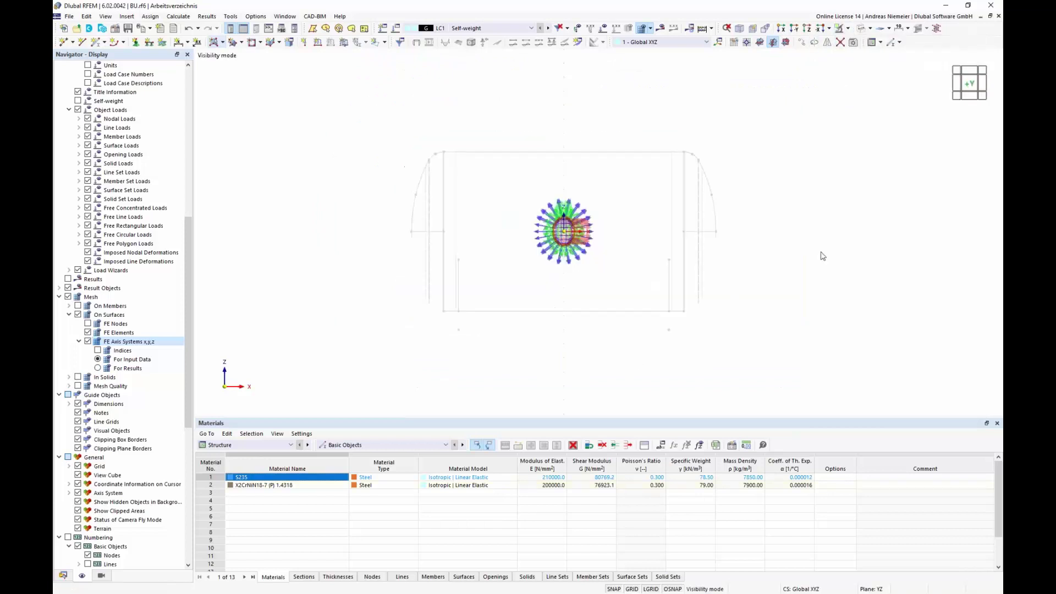
Examine the element axis directions on the isolated manhole ring and cover, and turn off the finite element axis systems.
scroll(822, 255, up, 1)
ctrl+middle_drag(810, 260, 627, 273)
scroll(539, 235, up, 4)
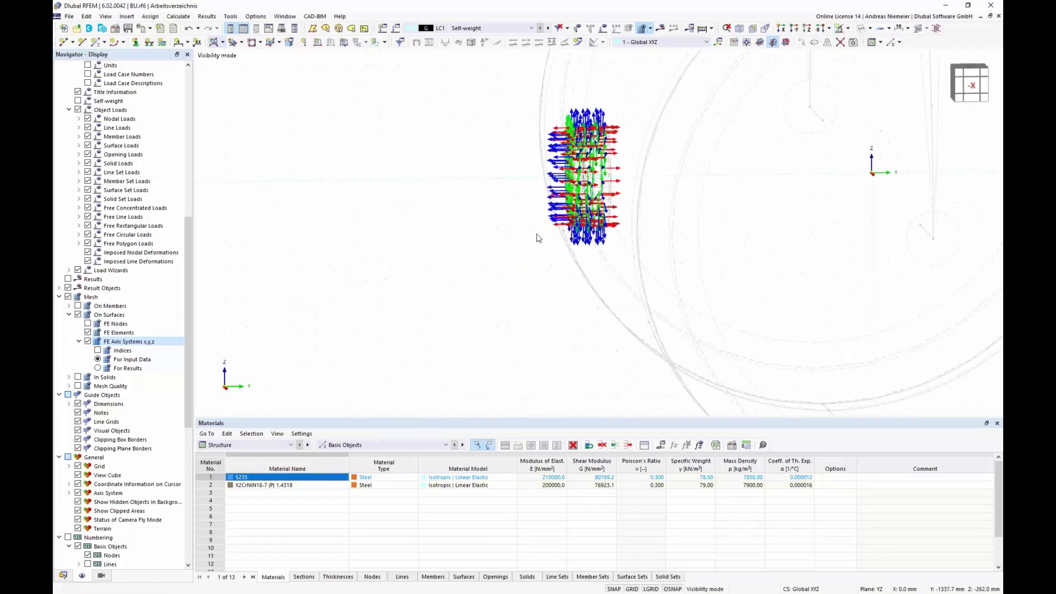
scroll(550, 226, up, 2)
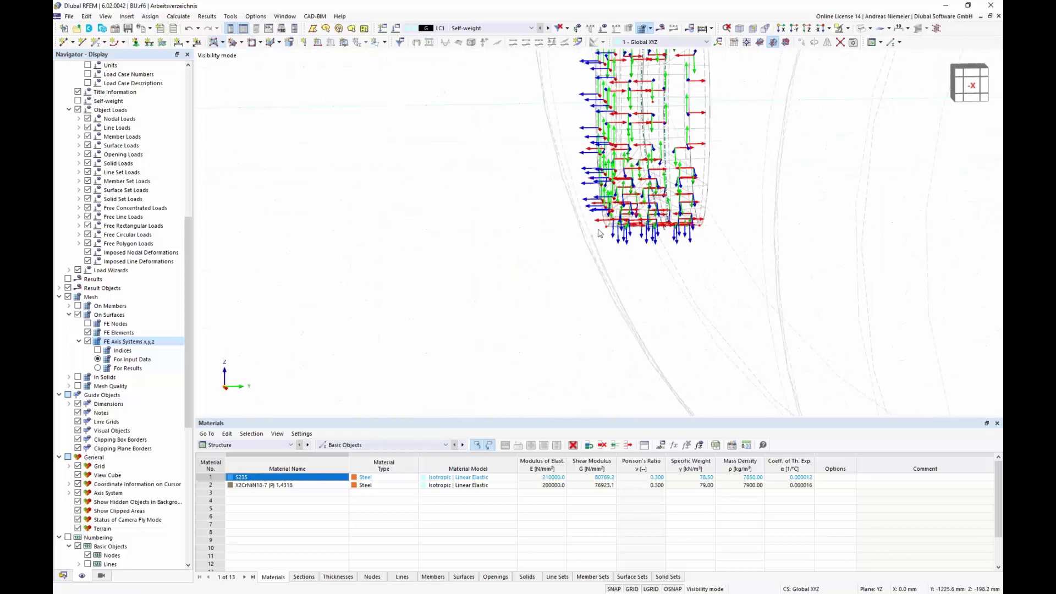
scroll(599, 230, down, 2)
scroll(436, 267, down, 3)
ctrl+middle_drag(393, 259, 535, 242)
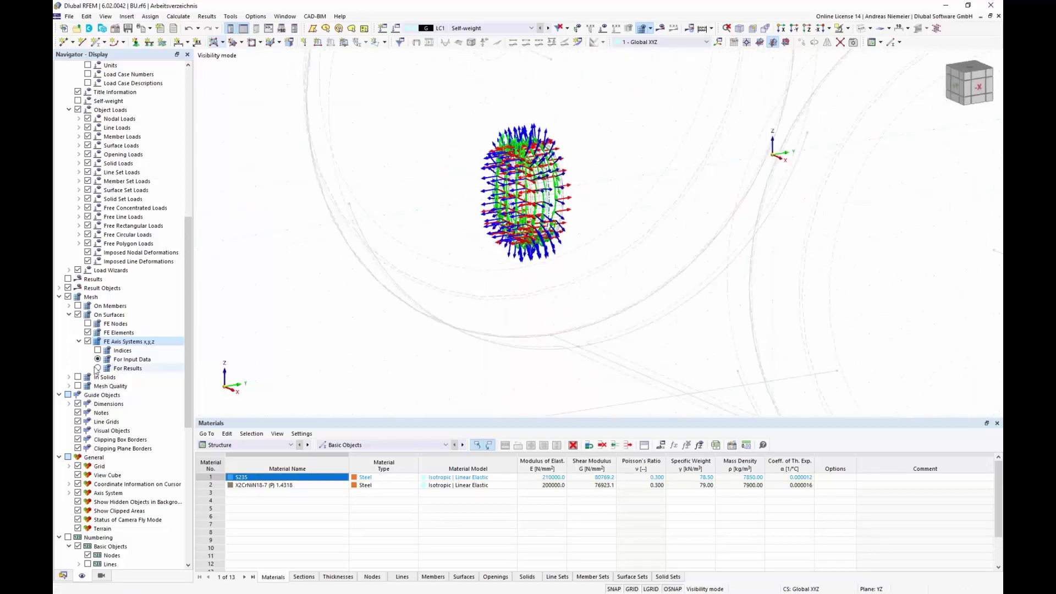
click(87, 341)
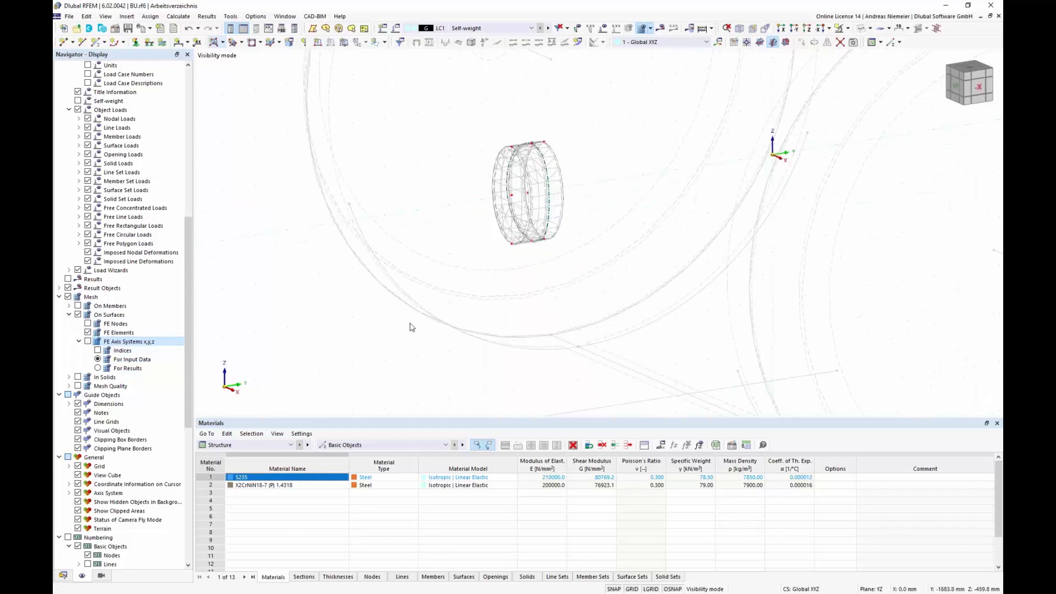
scroll(410, 325, down, 3)
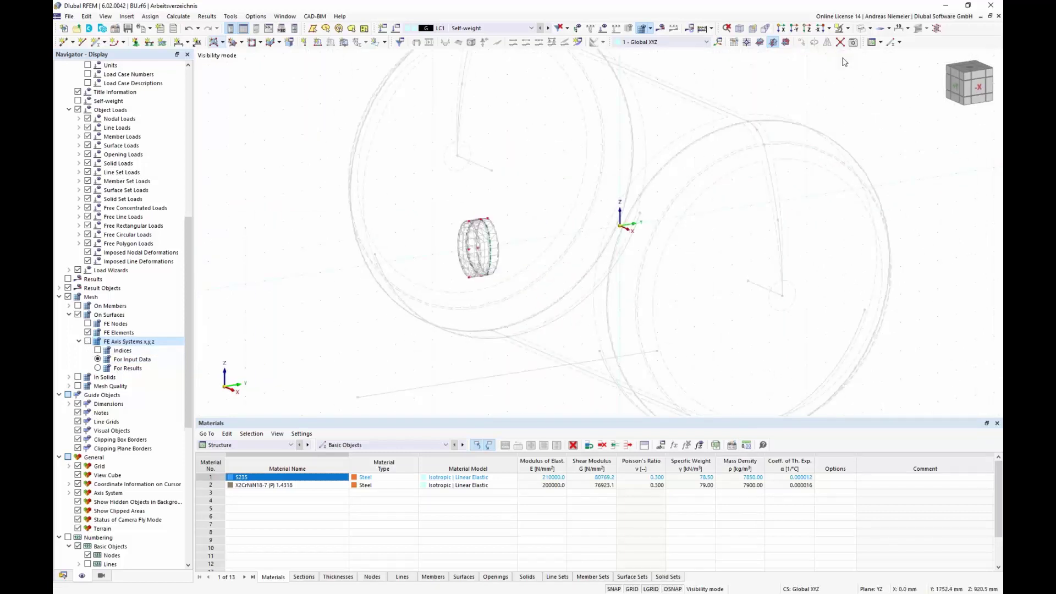
Cancel the visibility mode to display the whole meshed vessel again.
click(848, 28)
click(852, 92)
scroll(389, 319, down, 3)
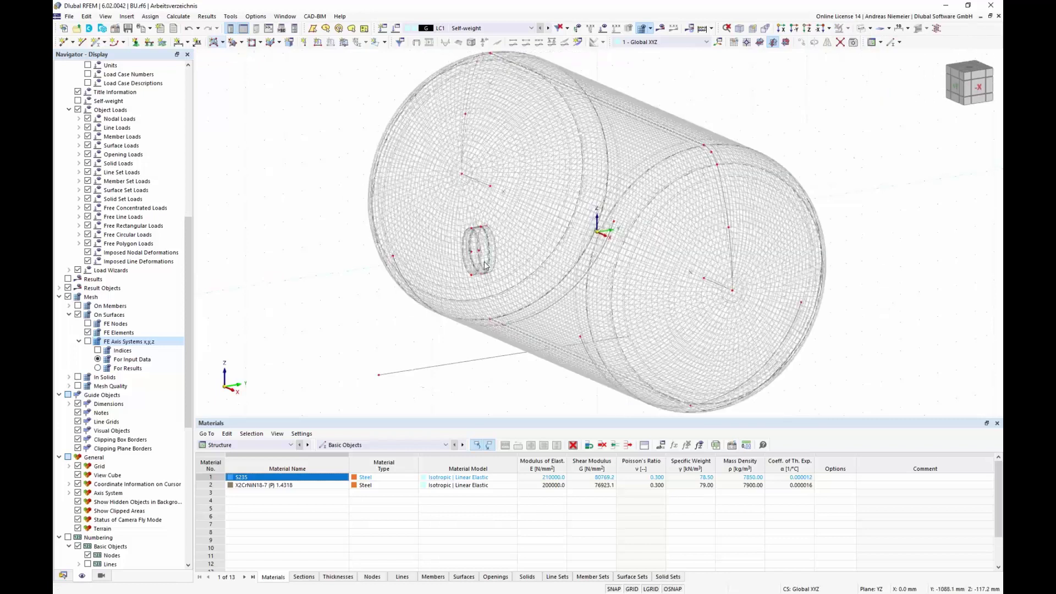
Start a new beam member on the two lower support arcs near one vessel end and assign section U 200, DIN 1026-1:2009-09, in S235.
ctrl+middle_drag(389, 318, 573, 310)
scroll(534, 353, up, 3)
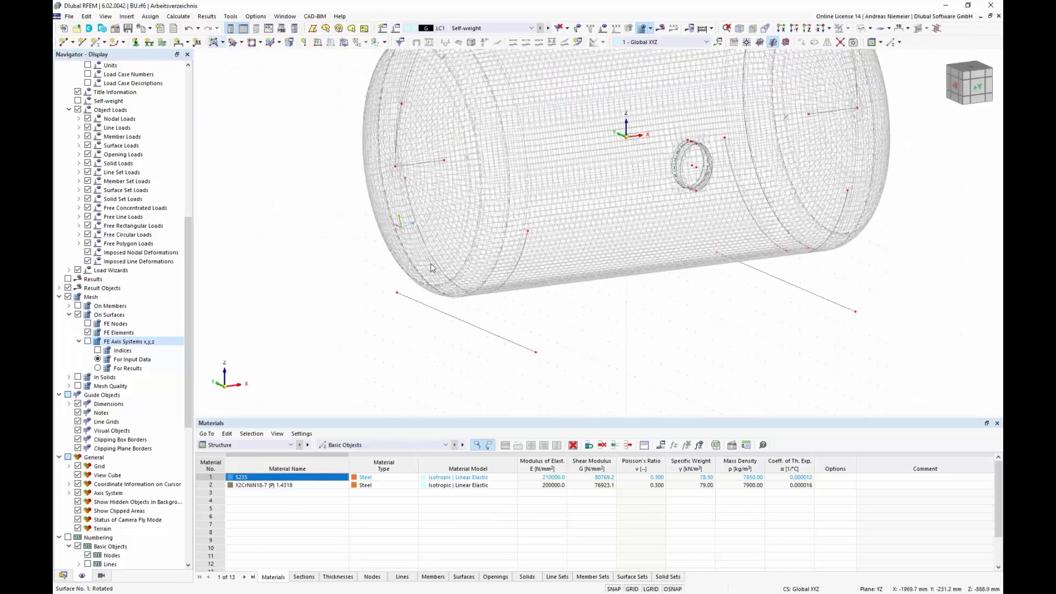
right_click(508, 280)
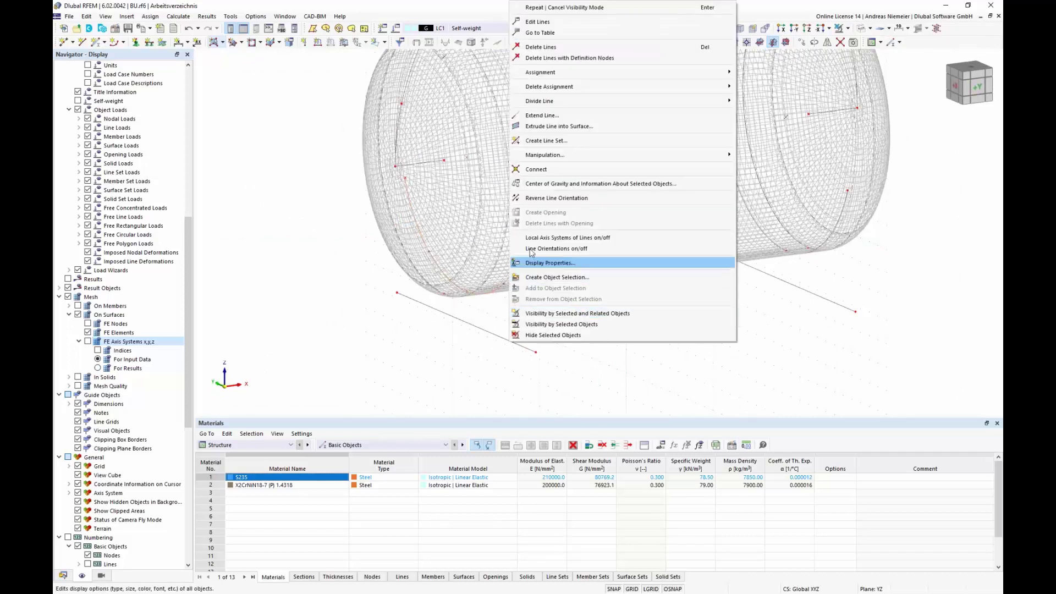
click(574, 29)
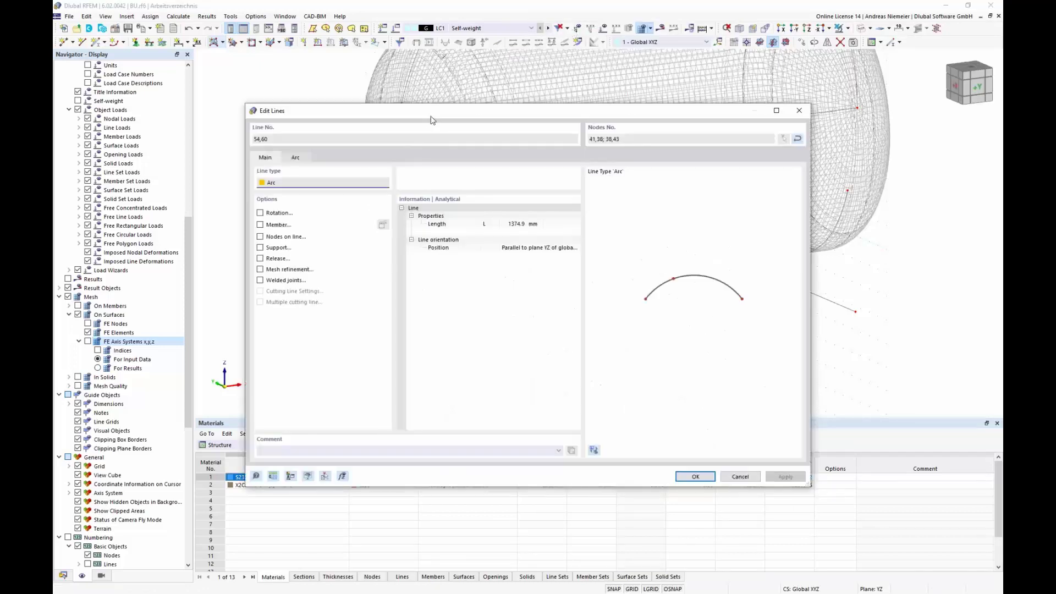
drag(510, 114, 822, 82)
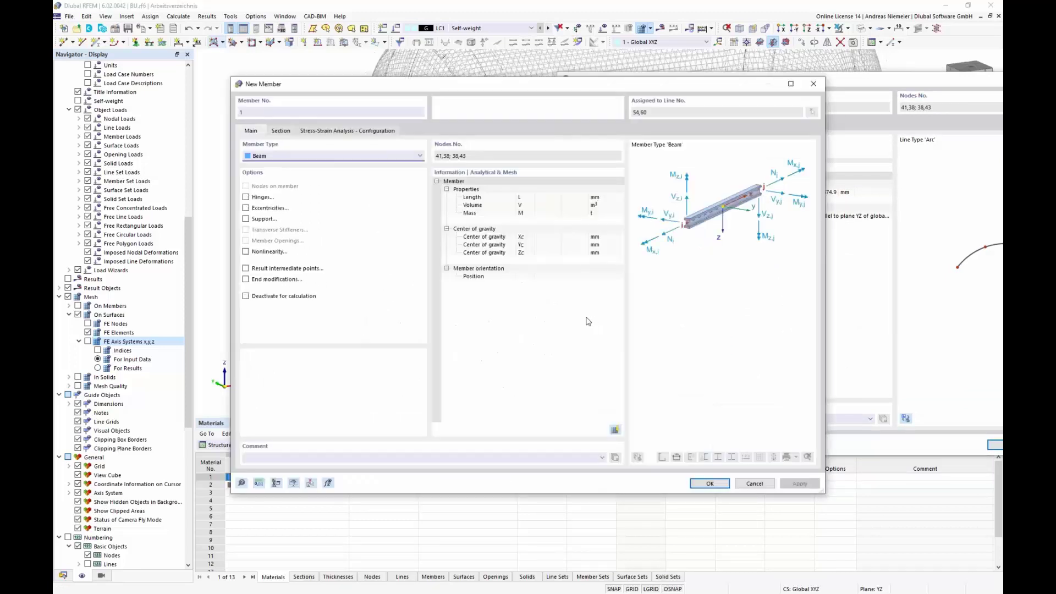
click(281, 131)
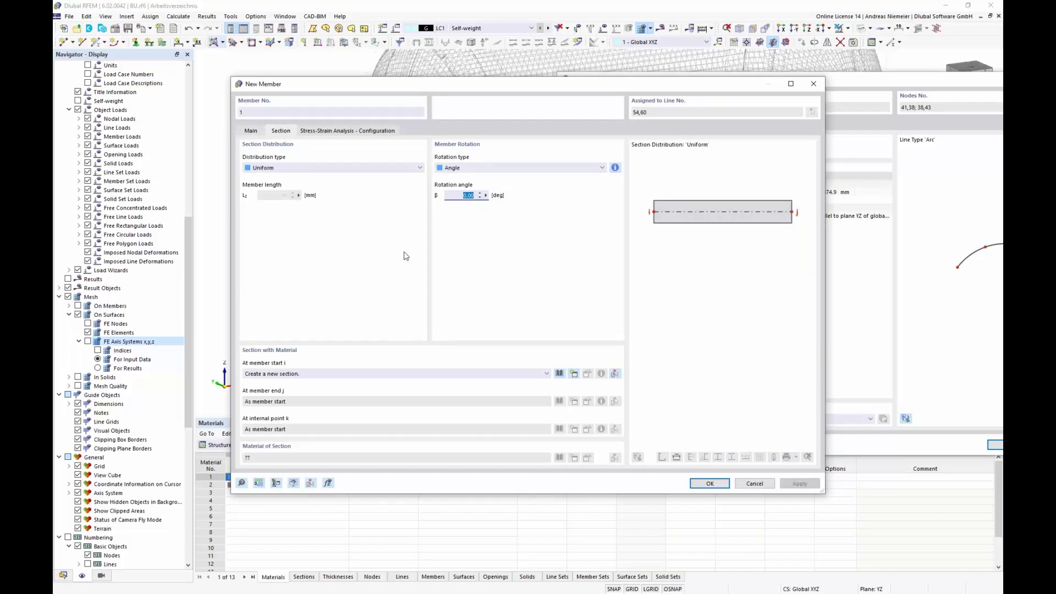
click(559, 373)
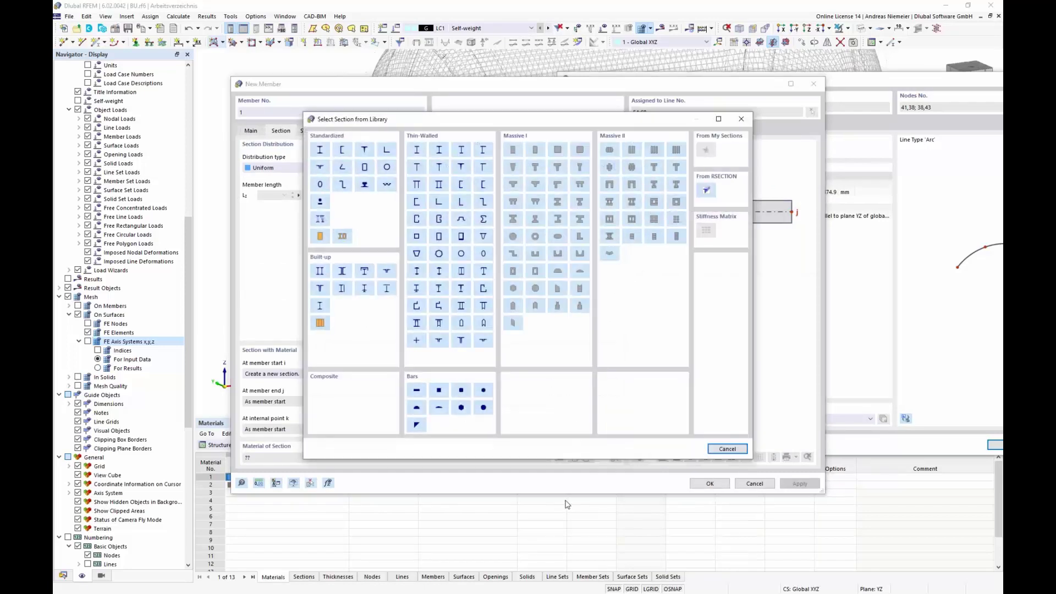
click(342, 152)
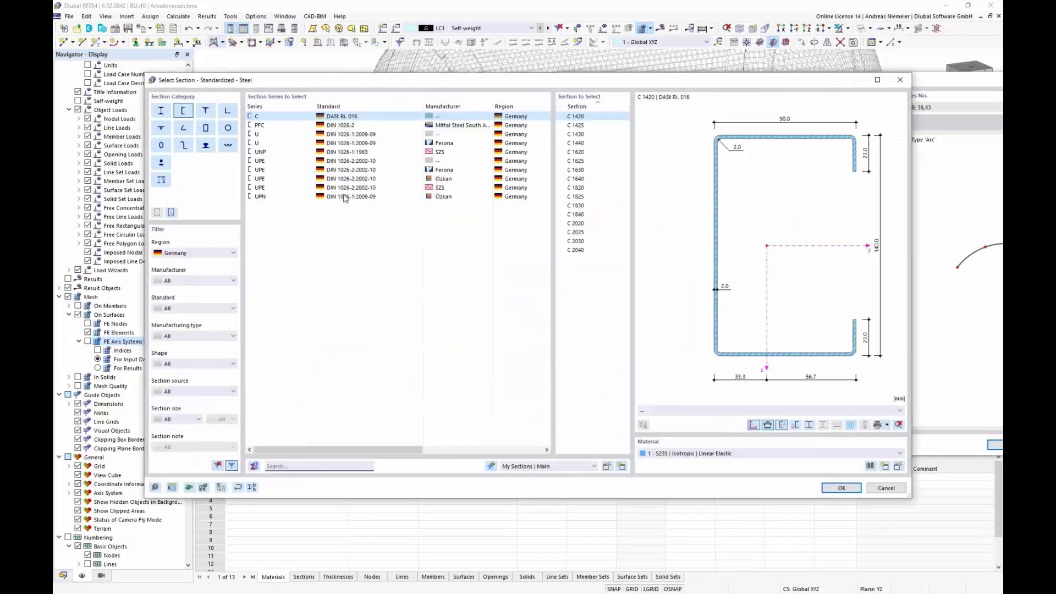
click(332, 133)
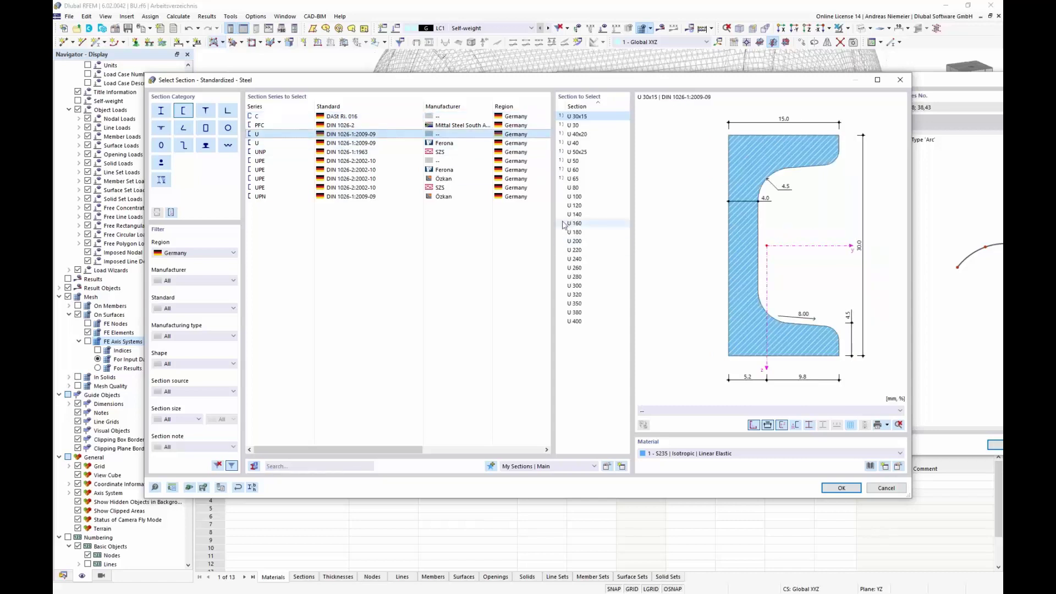
click(576, 240)
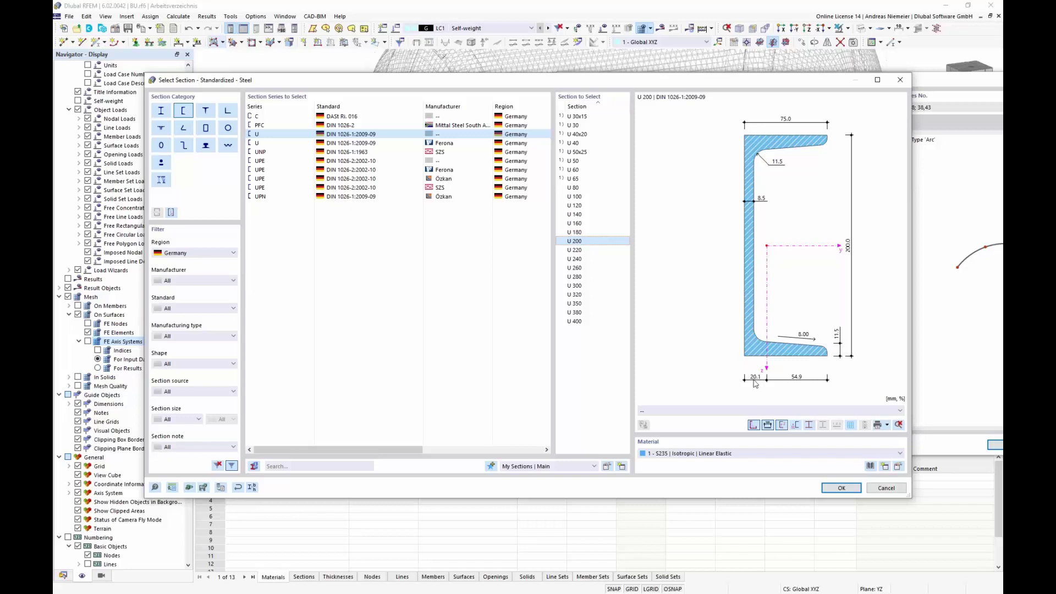
click(838, 488)
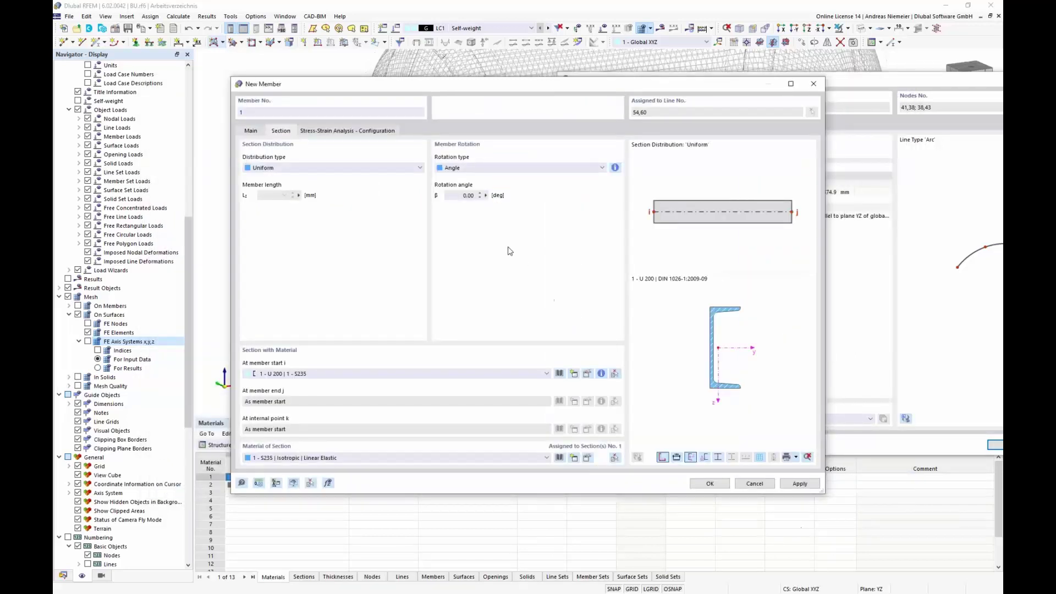
Set the arc member's rotation angle to 90° and inspect the section preview.
click(466, 195)
scroll(708, 361, up, 2)
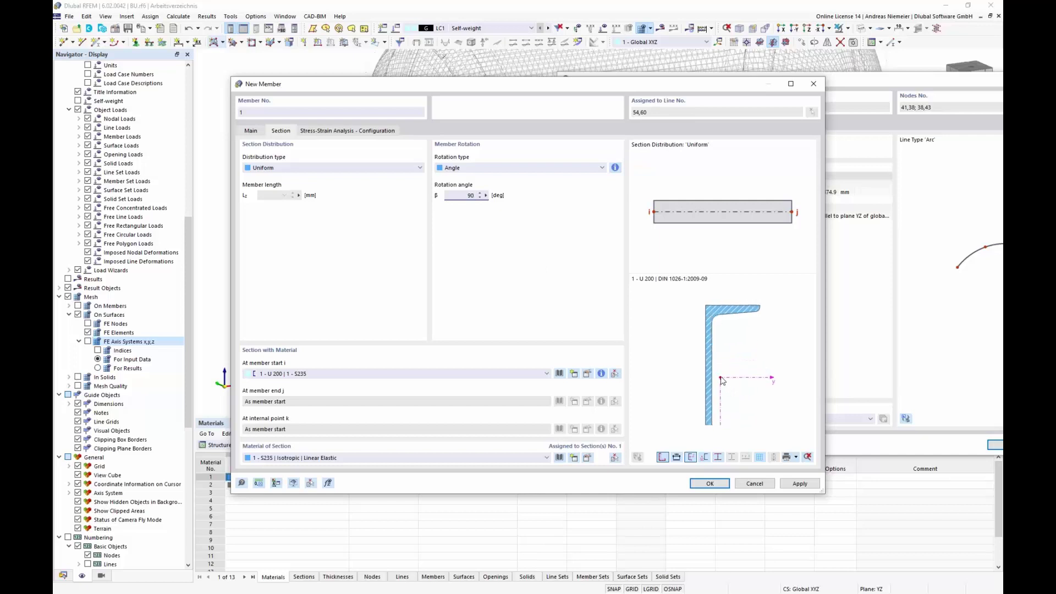
scroll(723, 384, down, 2)
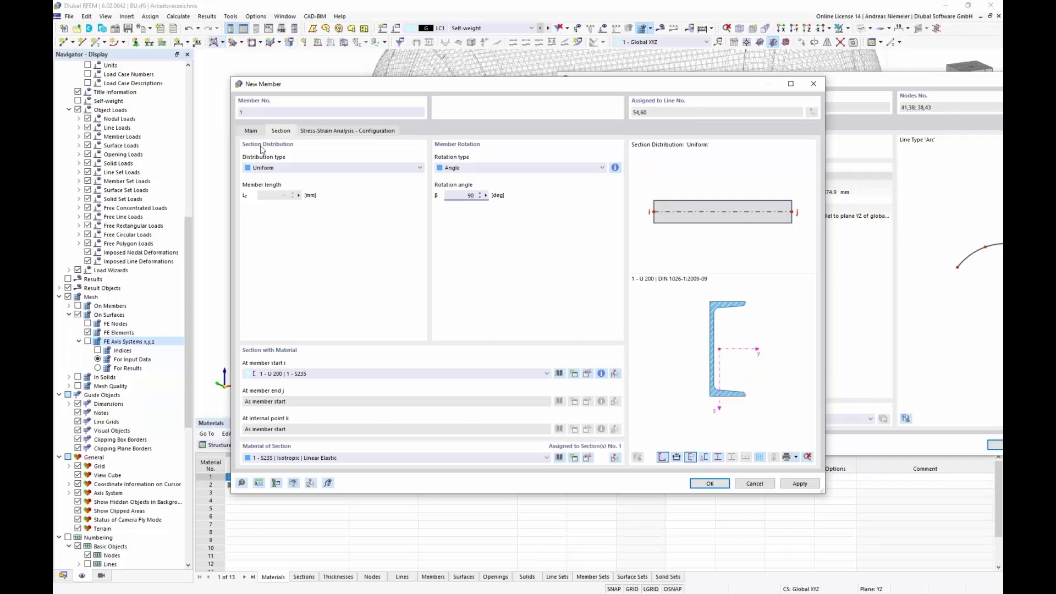
Activate eccentricities for the arc member and create one relative to the section with Left - Middle alignment at the member start.
click(252, 131)
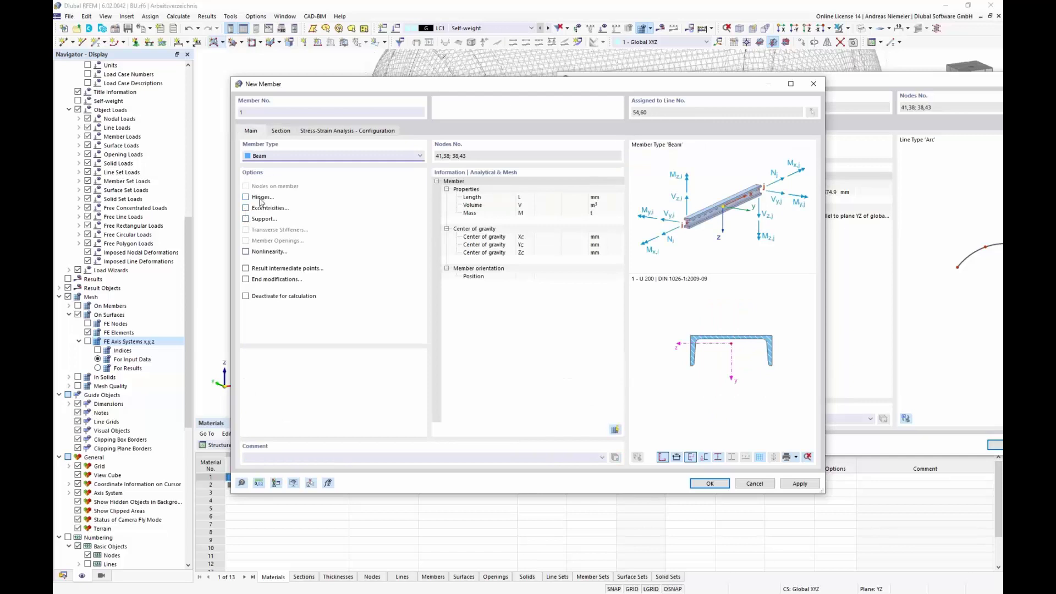
click(246, 208)
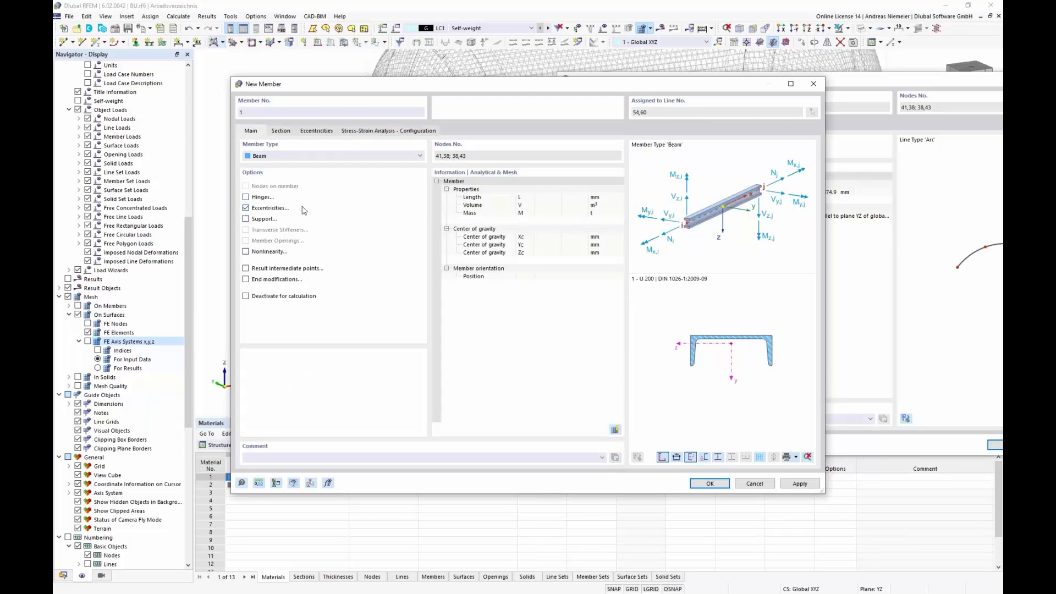
click(317, 131)
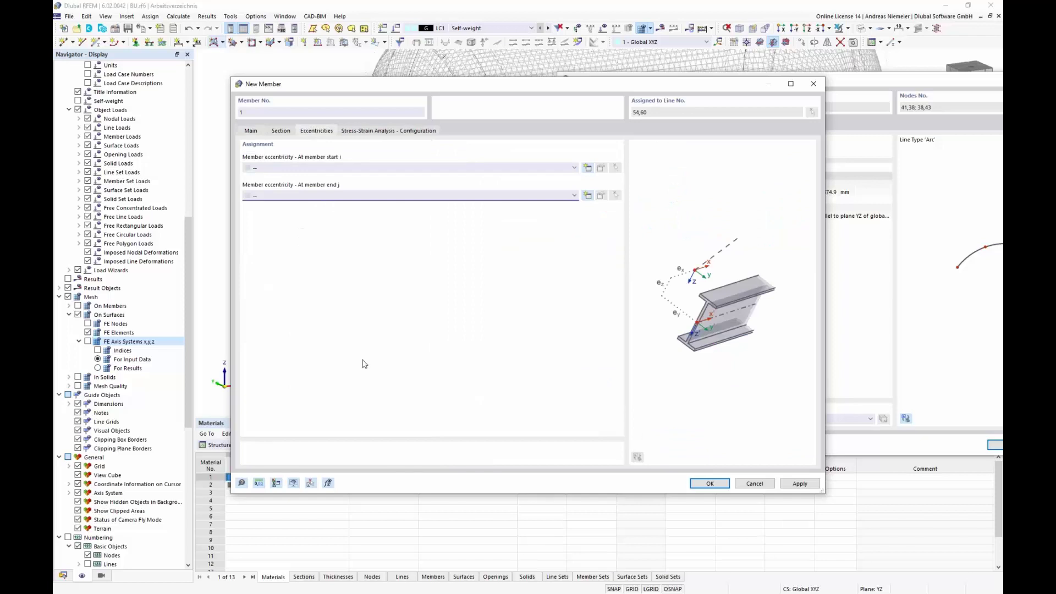
click(588, 168)
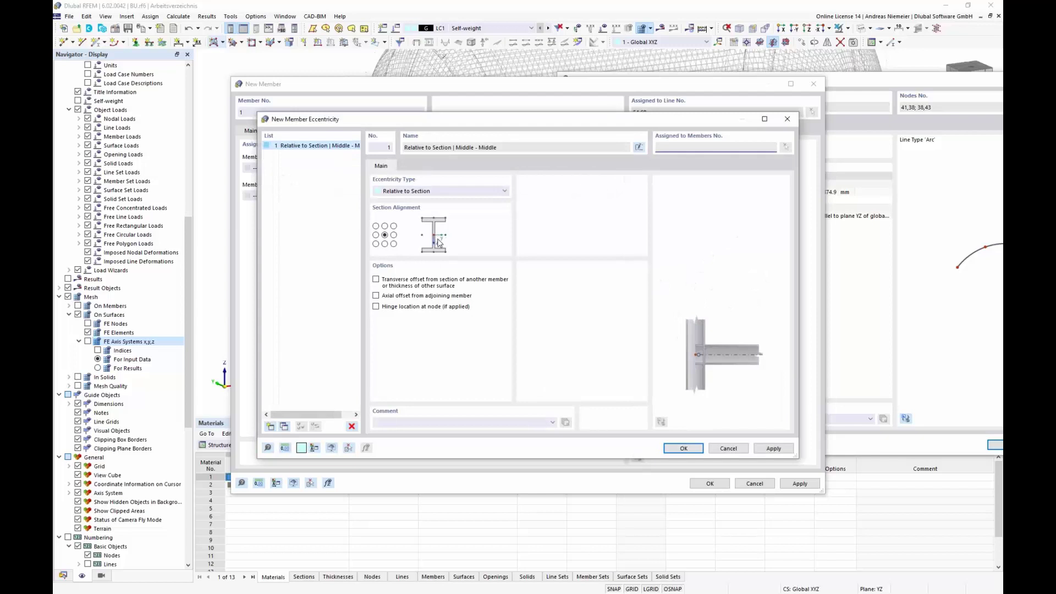
click(376, 235)
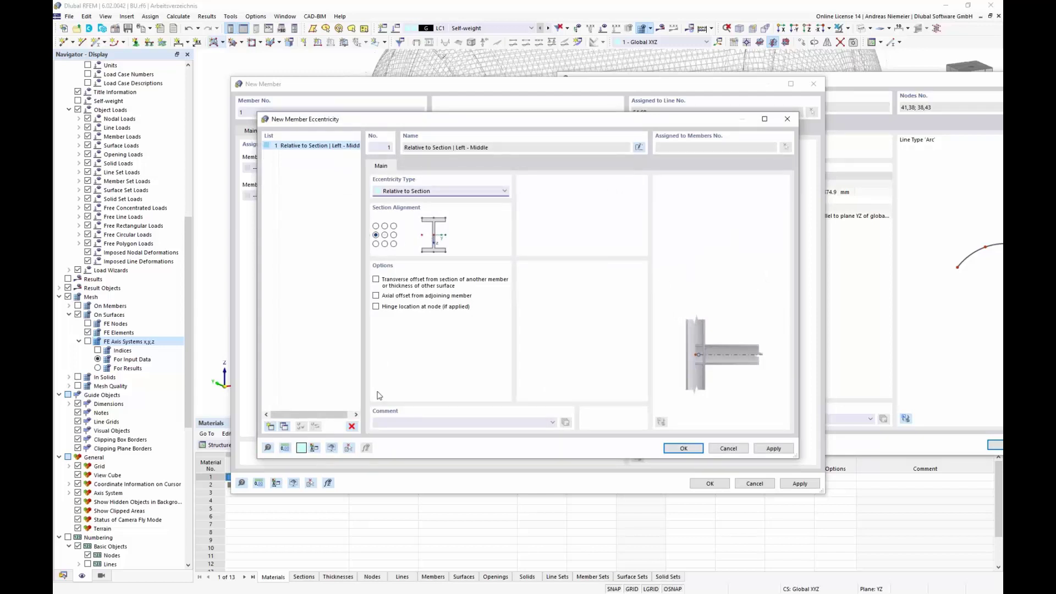
Add a transverse offset from the thickness of the picked vessel shell surface, No. 7, with bottom axis offset, to the member eccentricity.
click(395, 284)
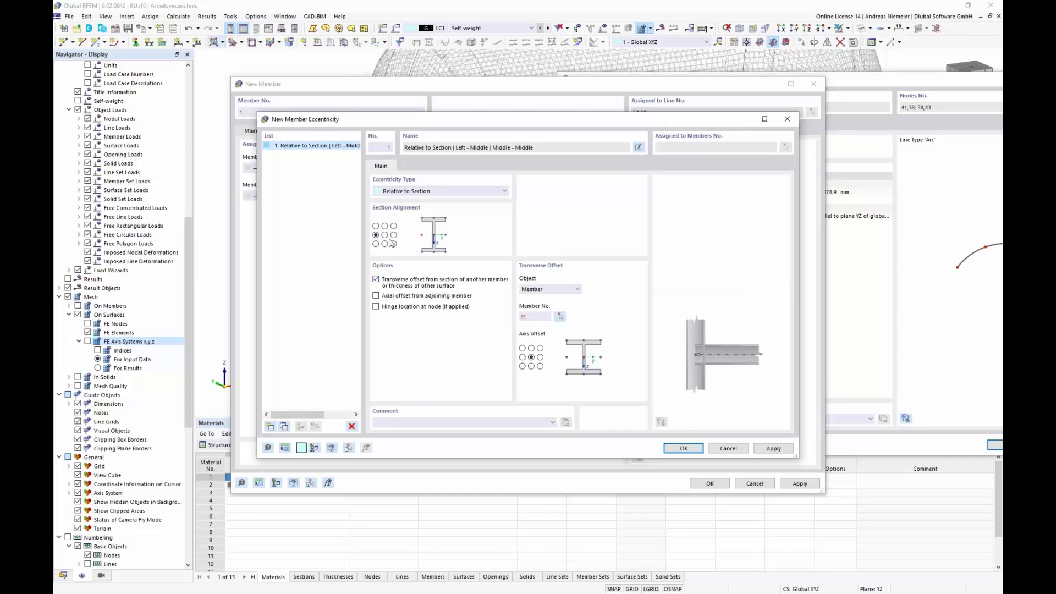
click(556, 290)
click(553, 306)
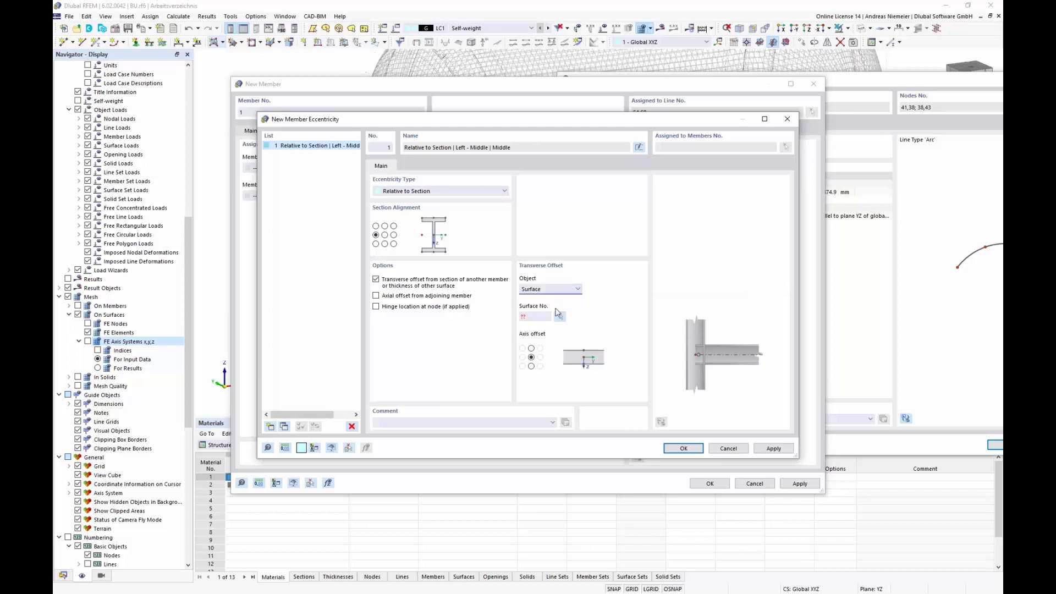
click(559, 317)
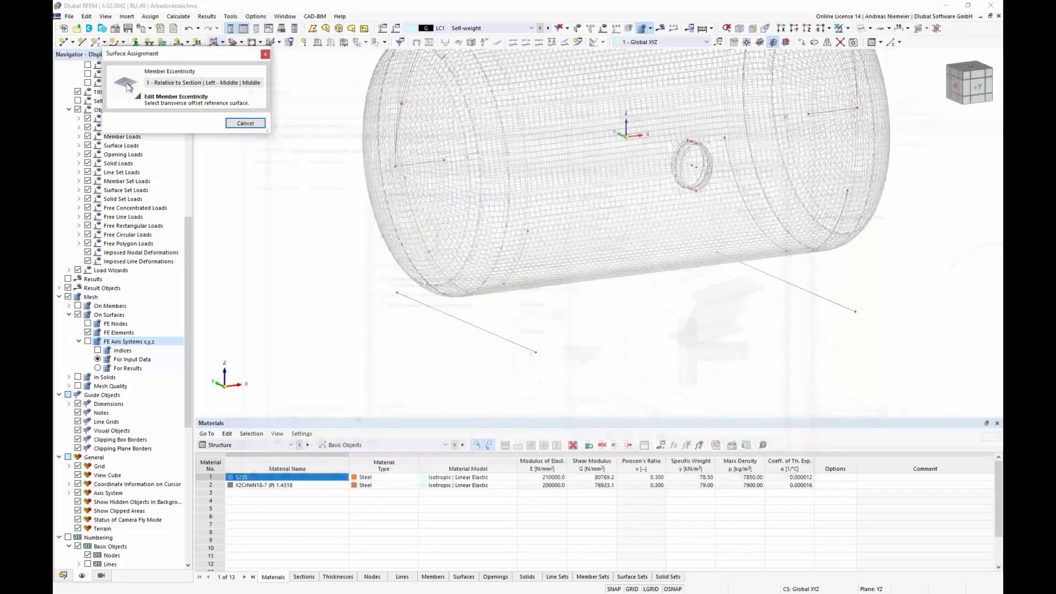
click(528, 230)
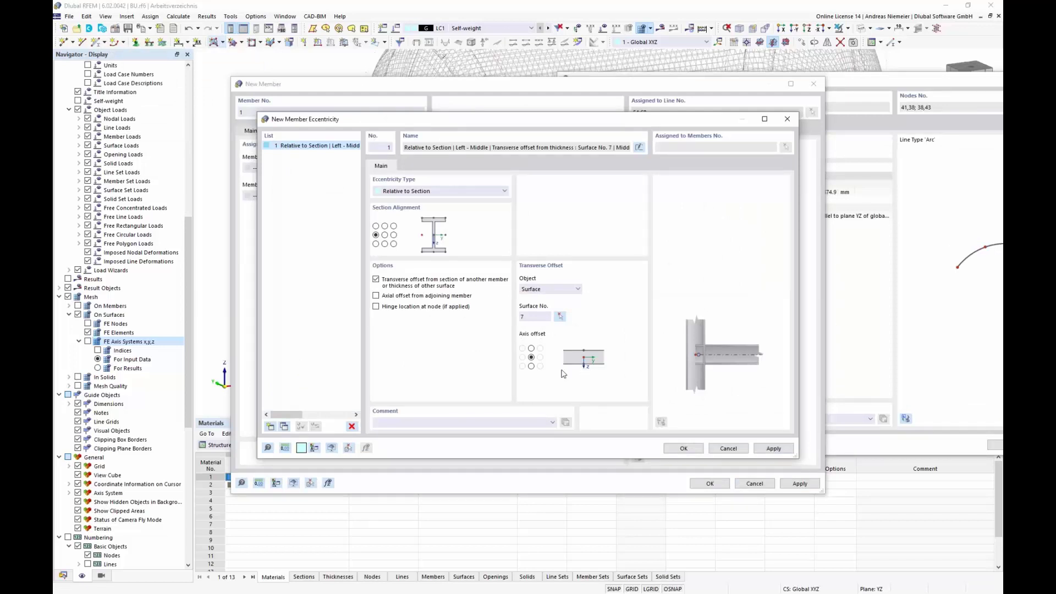
click(531, 366)
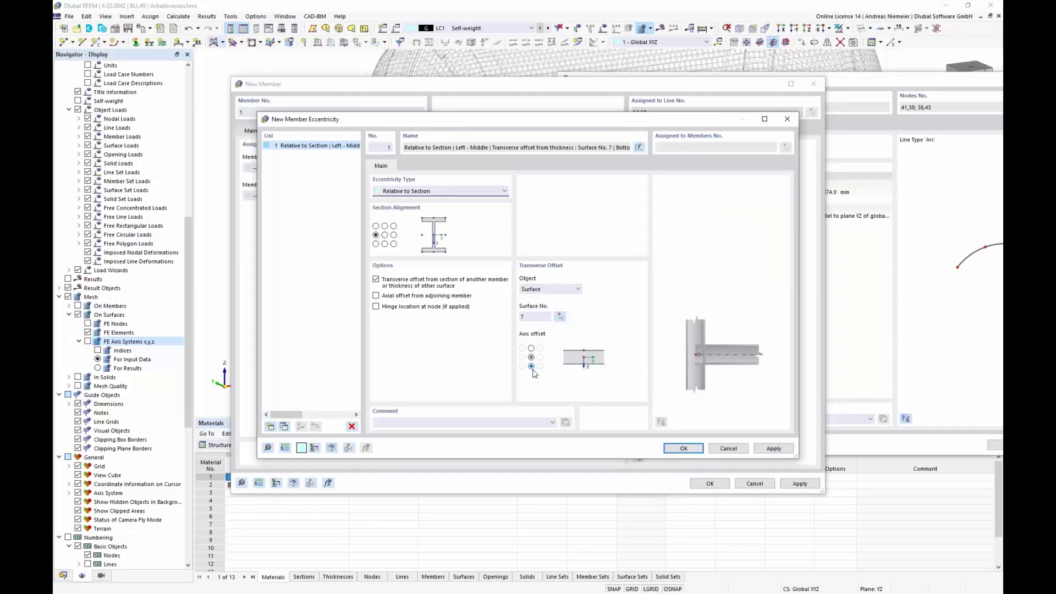
click(682, 448)
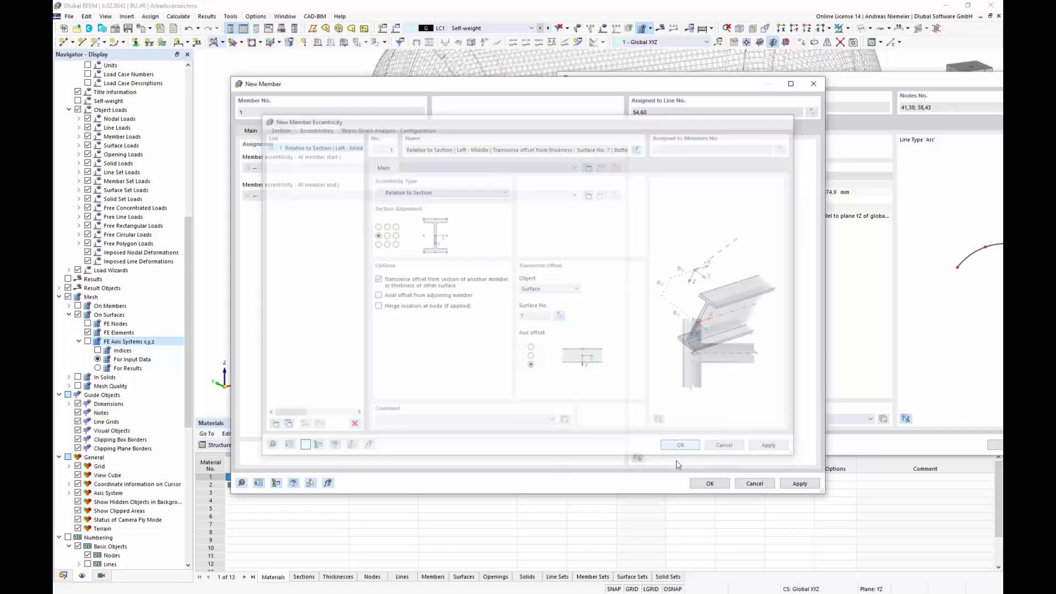
Assign the same eccentricity at the member end and create the members on both arcs, accepting deletion of the mesh.
click(364, 196)
click(362, 205)
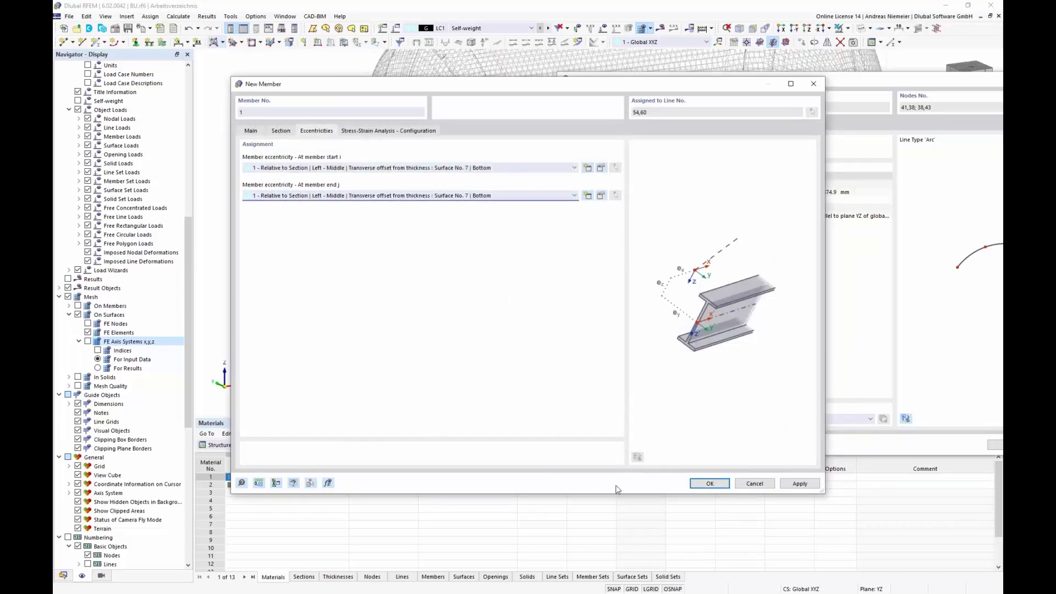
click(710, 483)
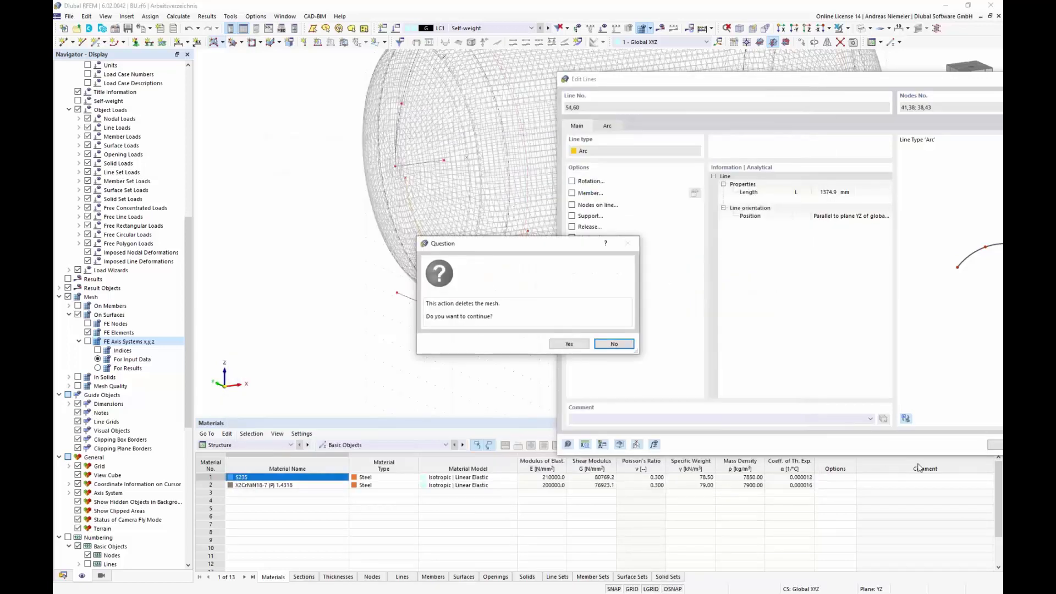
click(569, 344)
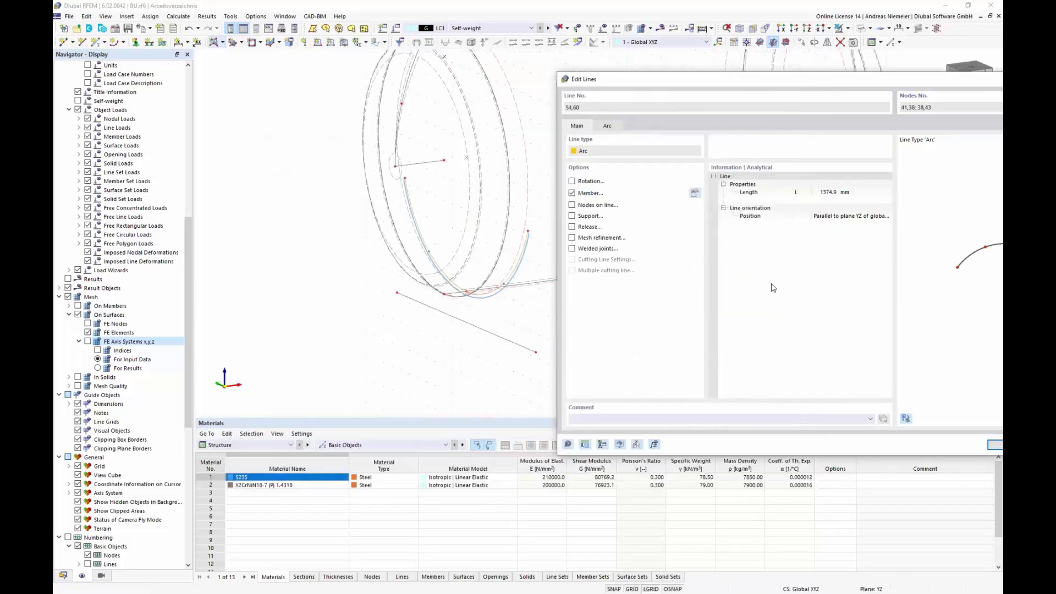
drag(817, 85, 638, 69)
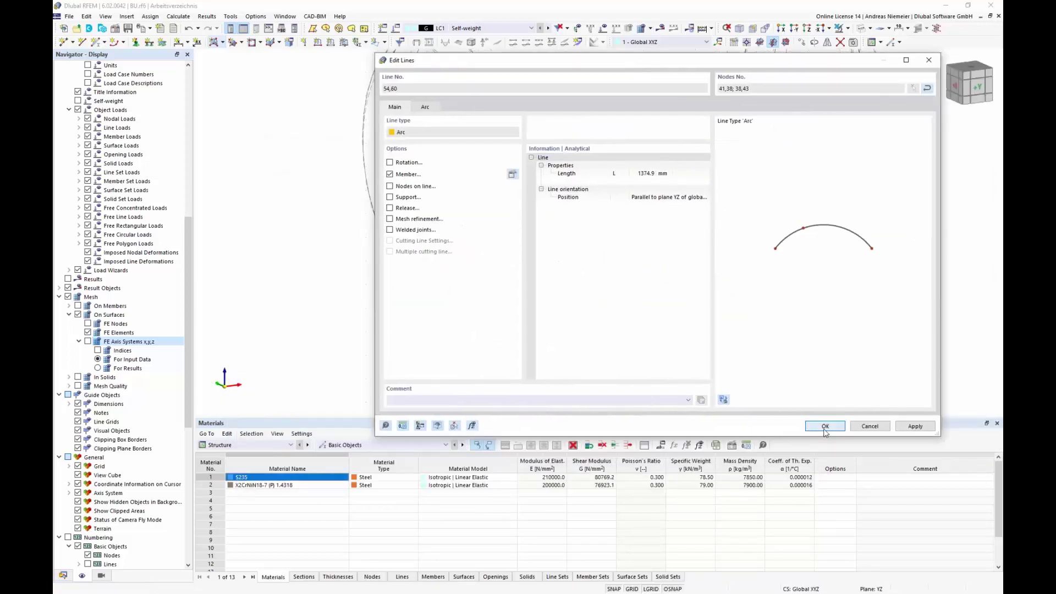
click(823, 425)
Examine the curved channel member's position against the vessel shell in solid rendering and return to the wireframe display.
scroll(555, 225, up, 5)
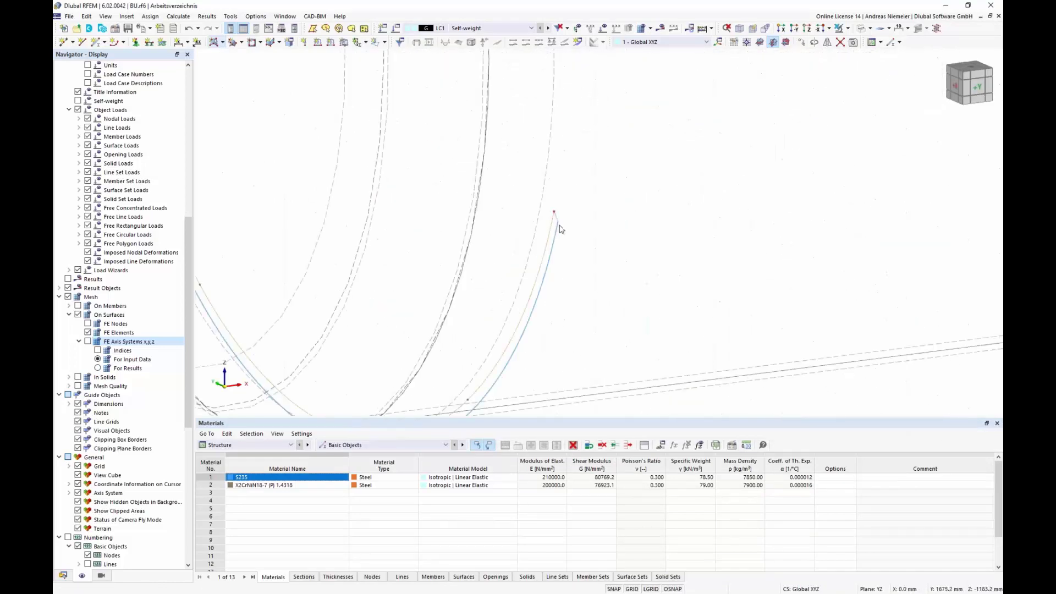
scroll(557, 229, down, 5)
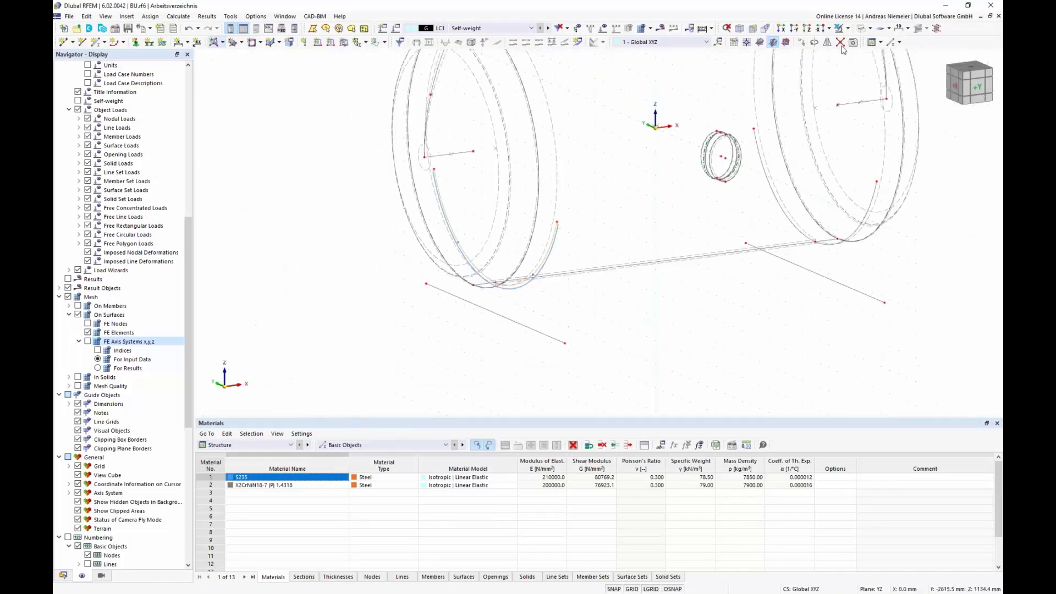
click(862, 29)
ctrl+middle_drag(800, 165, 462, 316)
scroll(549, 231, up, 1)
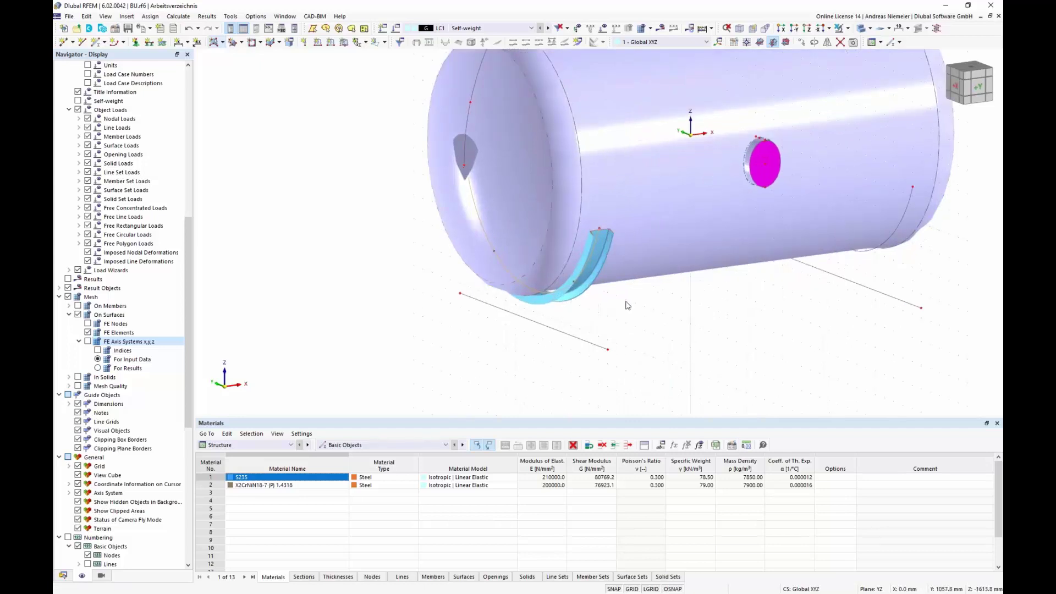
click(870, 34)
click(888, 40)
Create a beam member on the straight support line below the arc with section U 200, S235 and a rotation angle of -90°.
middle_drag(599, 327, 560, 253)
scroll(560, 253, down, 1)
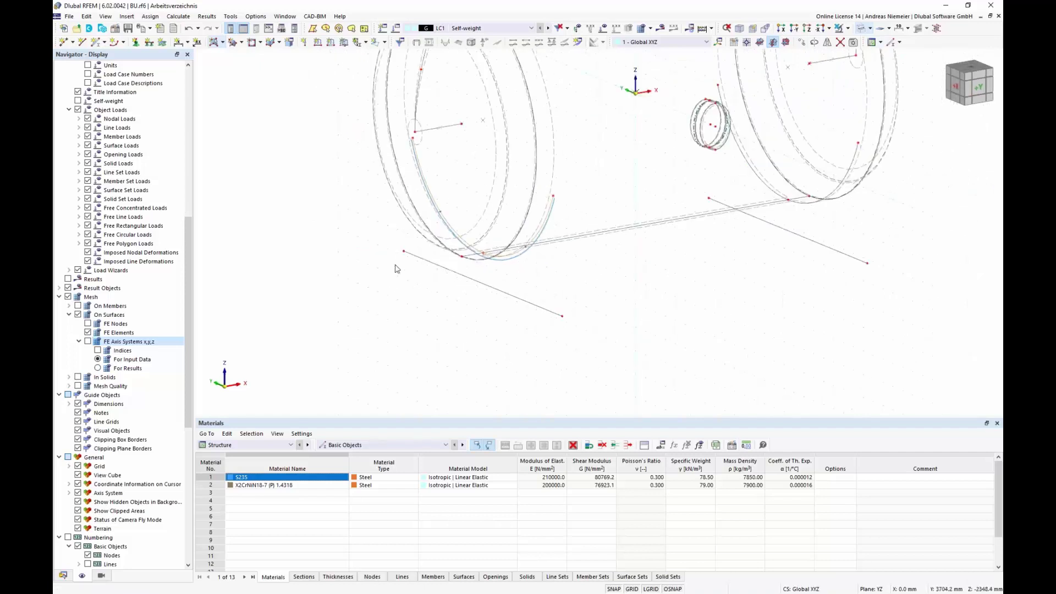
double_click(507, 295)
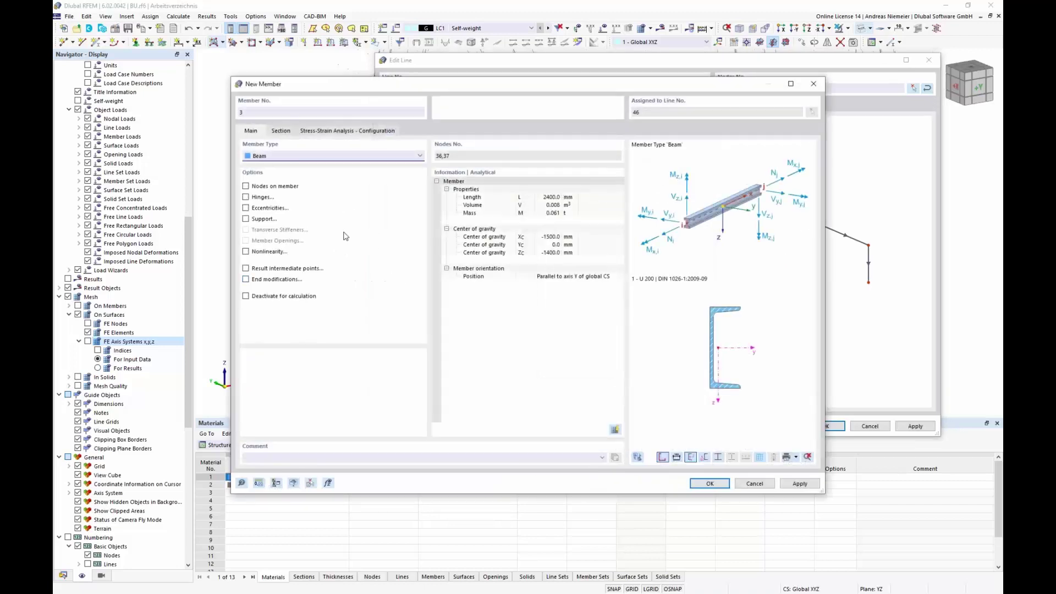
click(281, 131)
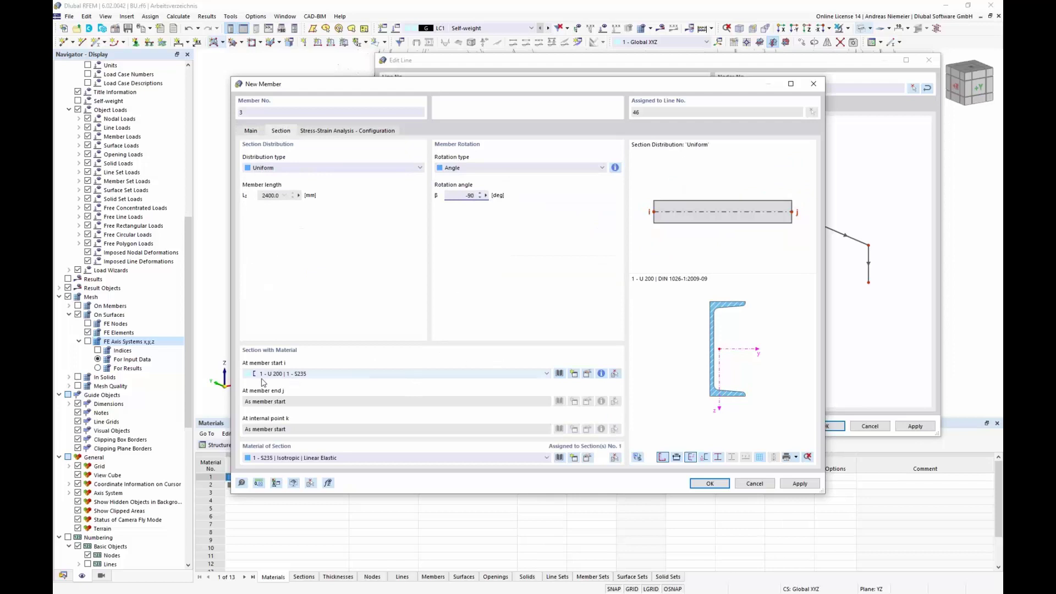
click(709, 483)
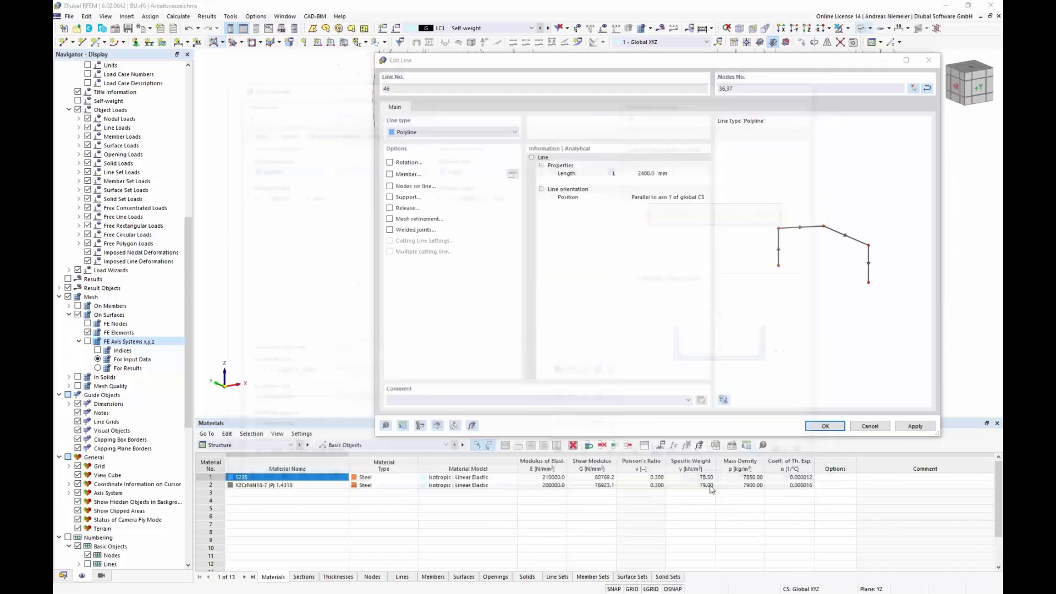
click(825, 425)
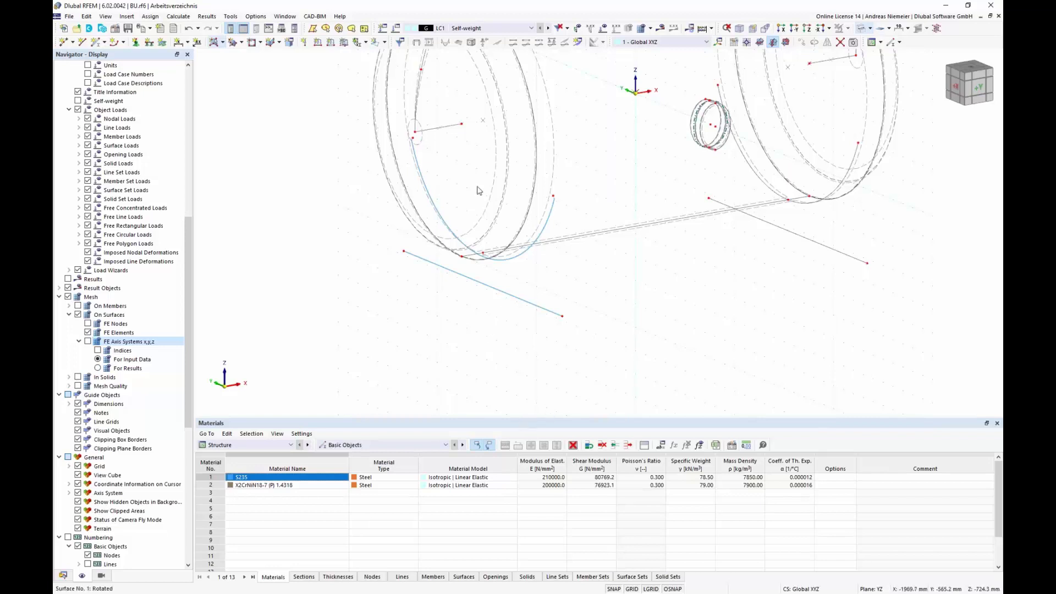
Find the display options for members.
scroll(138, 293, up, 10)
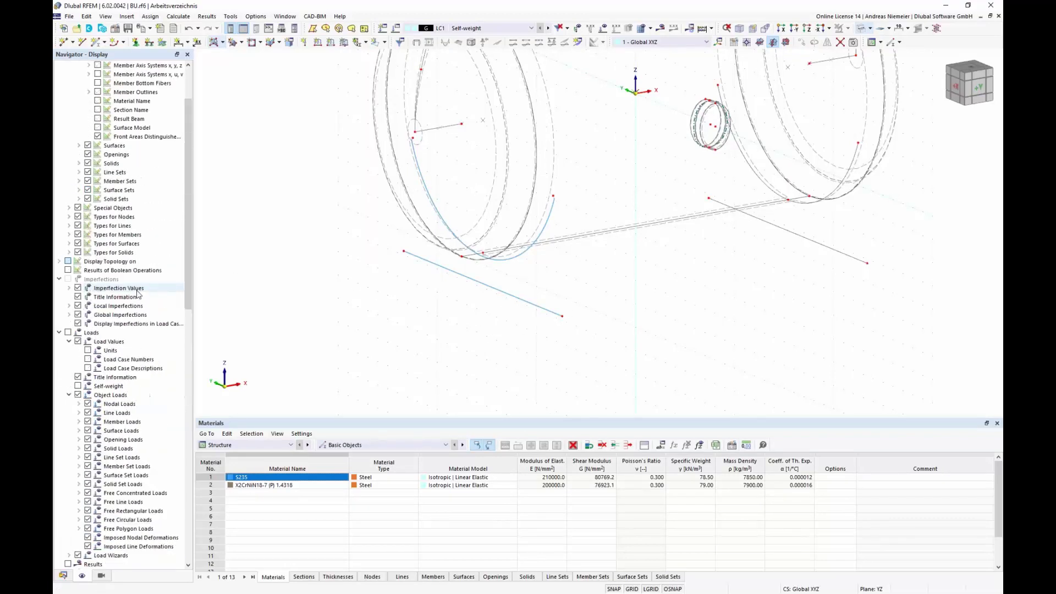
Preview the tank and its saddle members as a solid model, and return to the wireframe display.
scroll(137, 293, up, 3)
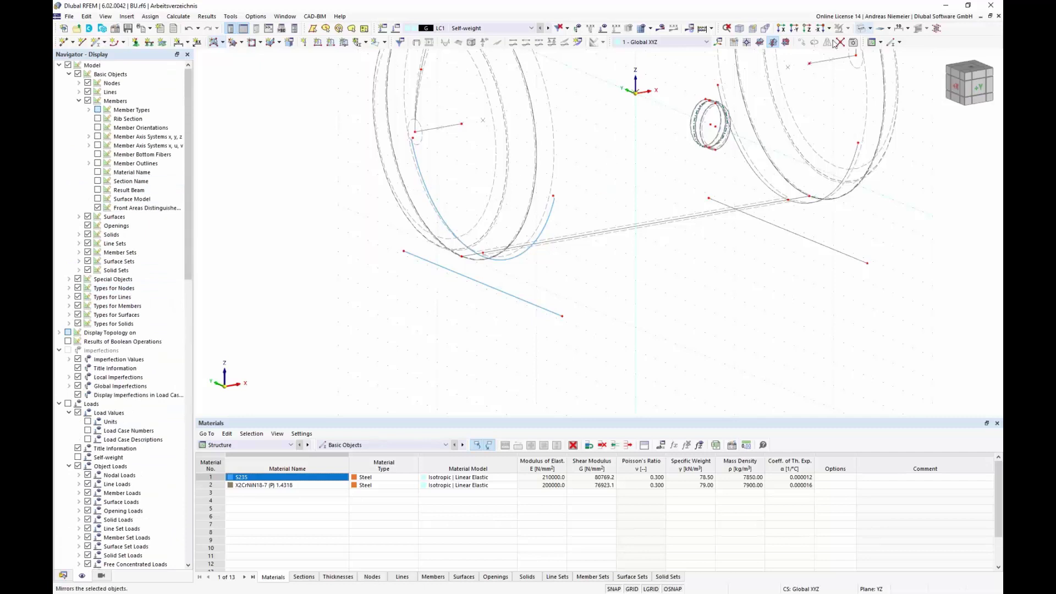
click(869, 28)
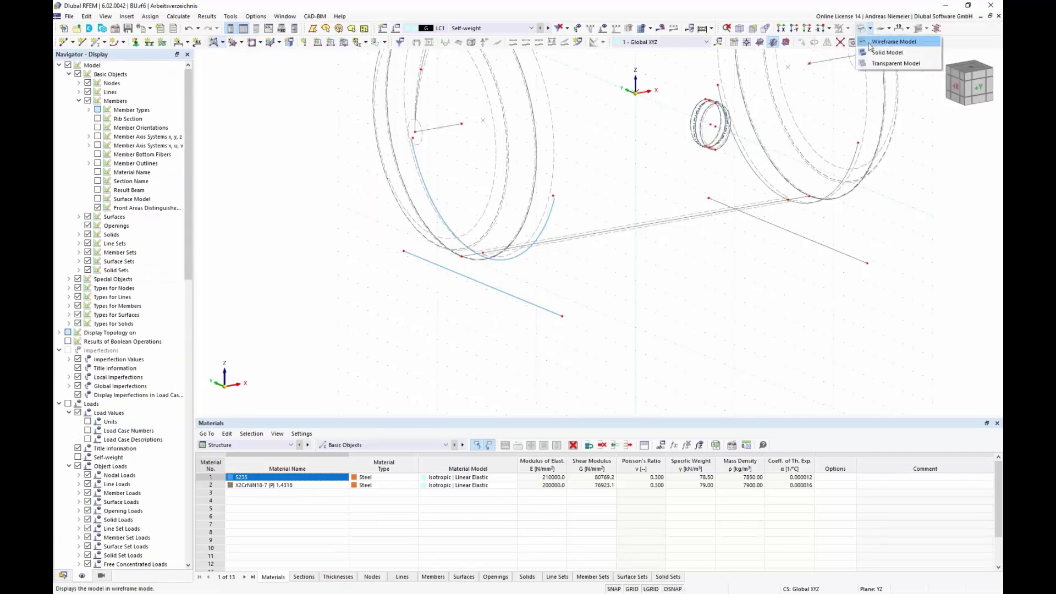
click(879, 52)
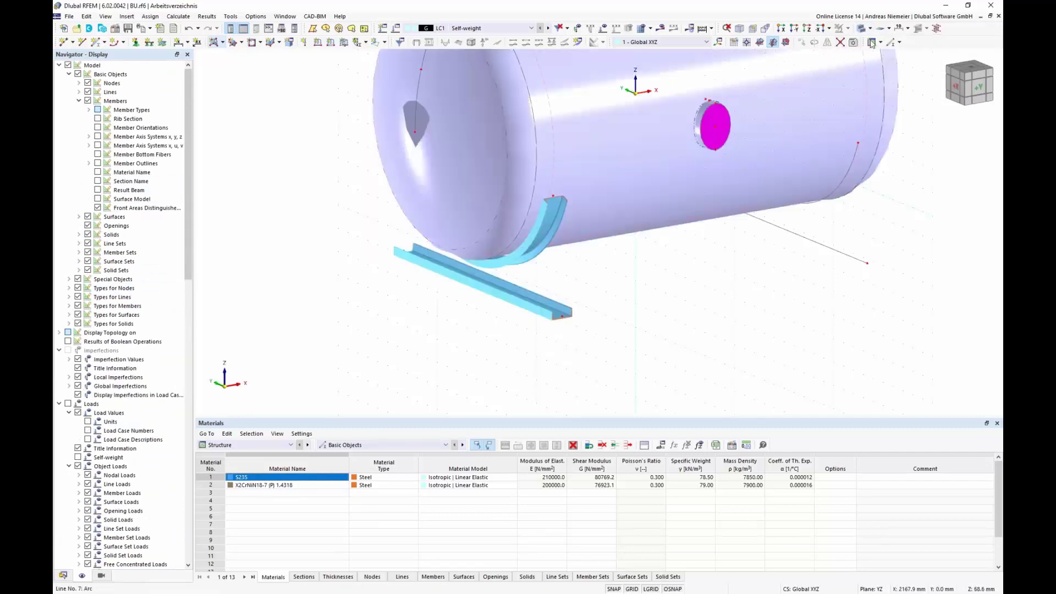
click(869, 28)
click(880, 39)
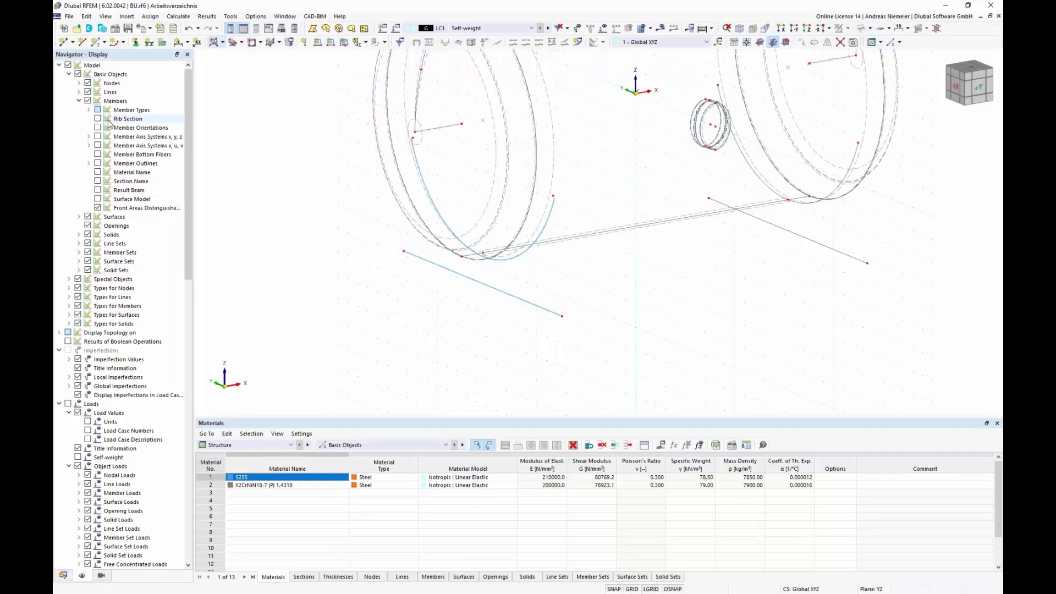
Turn on the display of member outlines in the wireframe model.
click(97, 163)
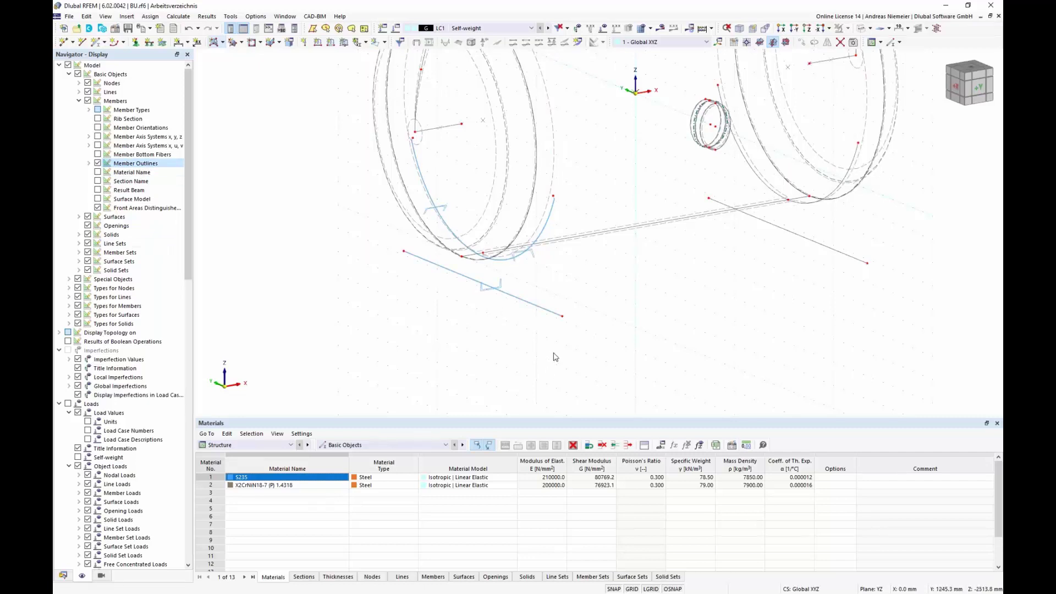
middle_drag(458, 340, 412, 297)
scroll(385, 270, up, 1)
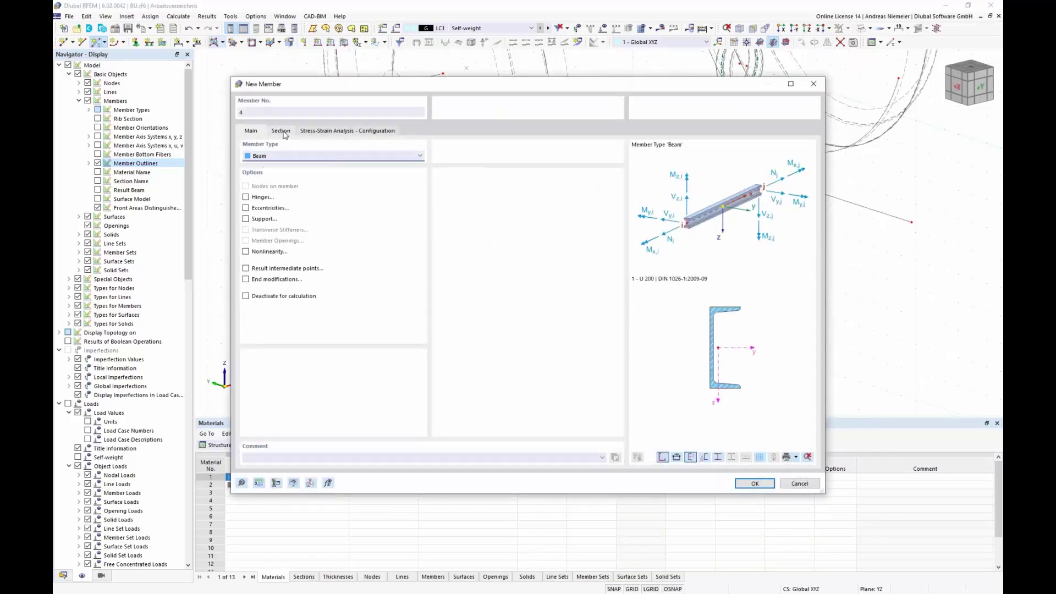
Assign the RHS 180x60x6 section (EN 10219-2, S235) to a new single beam member, finding it with the search 180*60.
click(280, 131)
click(561, 374)
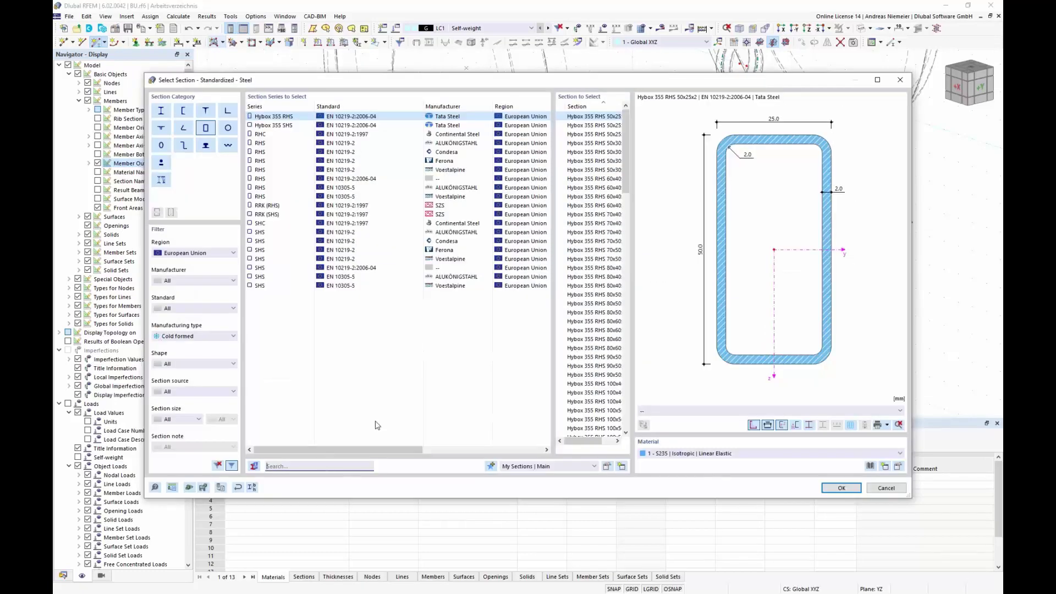
text(180)
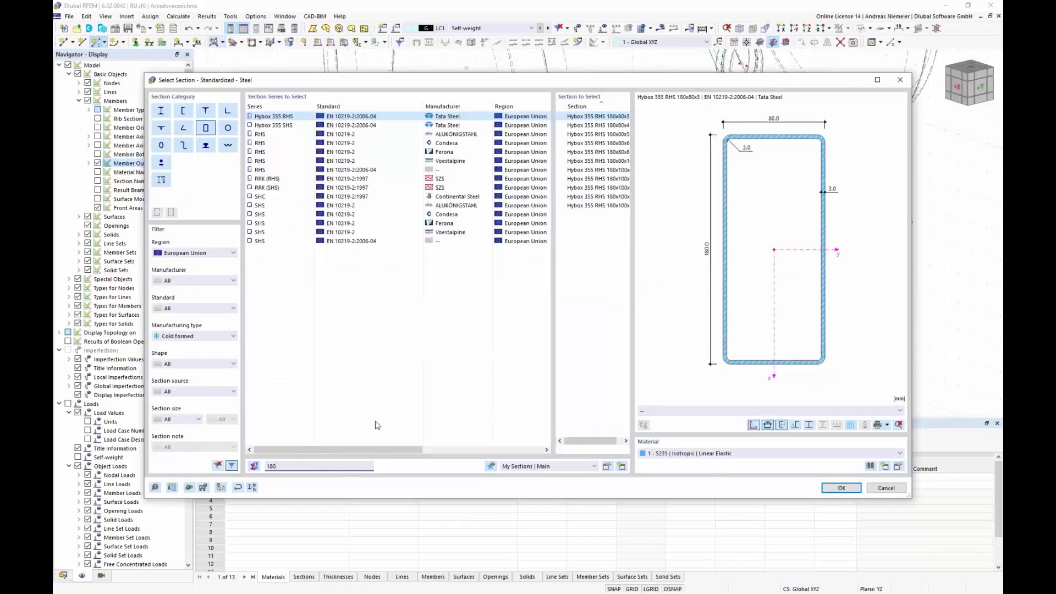
text(*60)
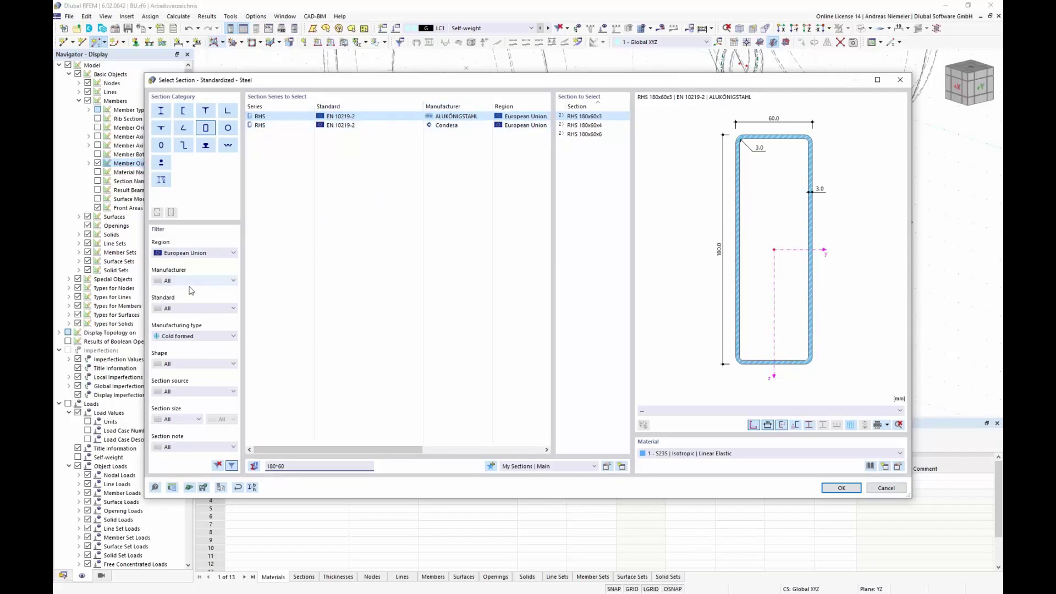
click(584, 133)
click(838, 488)
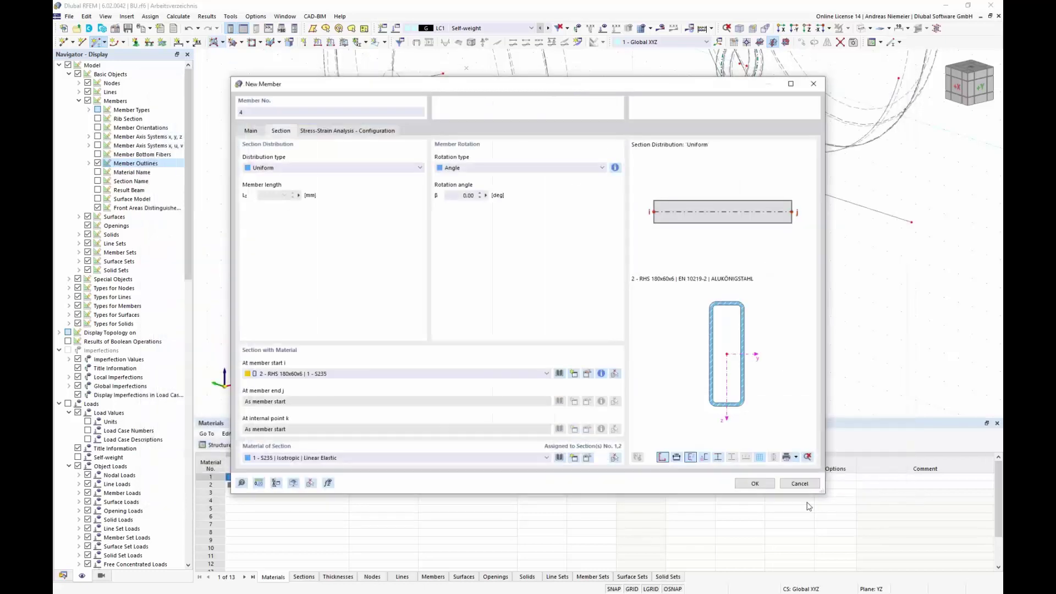
Place the RHS 180x60x6 member from the base beam's +Y end up to the outer end of the saddle arc.
click(754, 484)
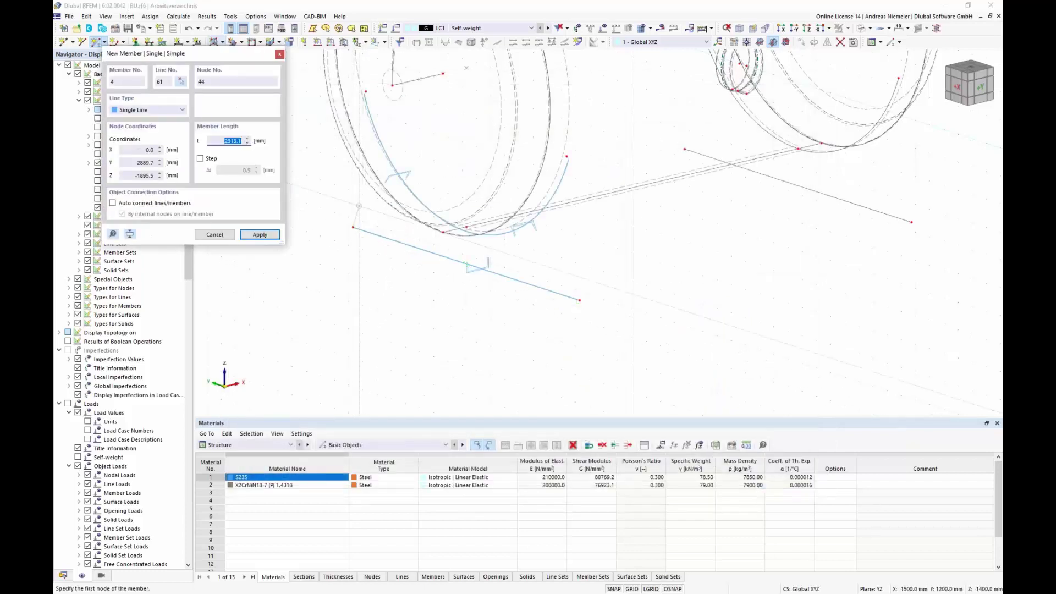
click(365, 91)
click(368, 87)
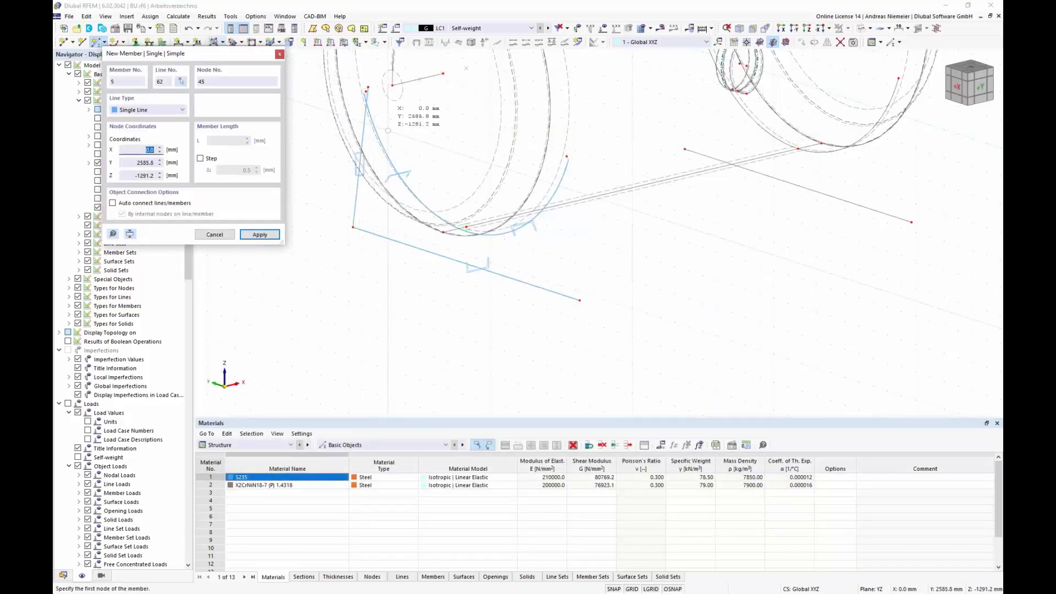
scroll(369, 95, up, 5)
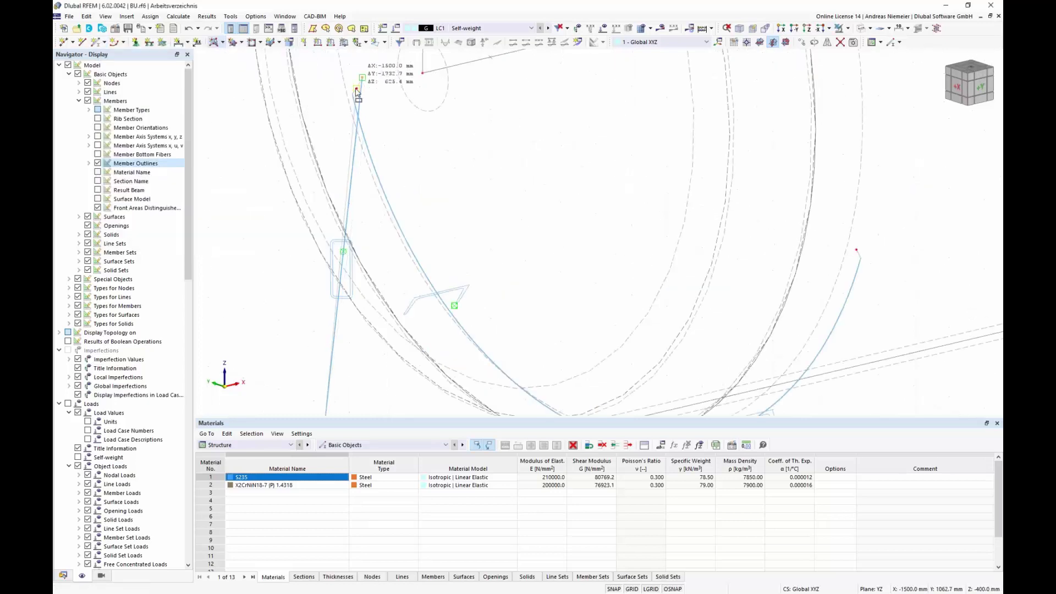
scroll(393, 141, down, 3)
scroll(401, 144, down, 3)
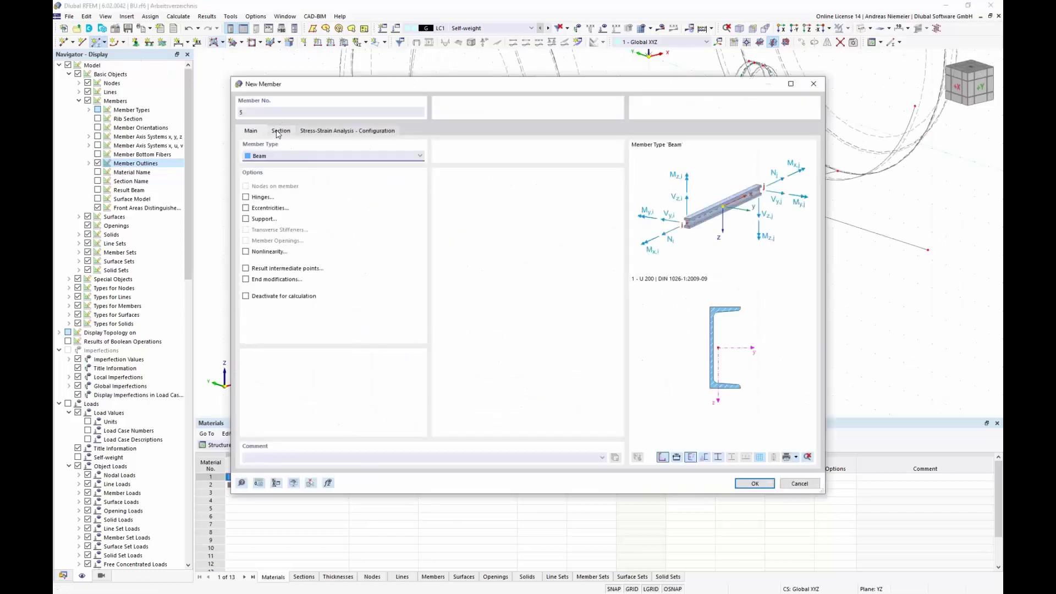
Copy the first upright's properties and place a matching member between the base beam's -Y end and the opposite saddle arc end.
click(310, 483)
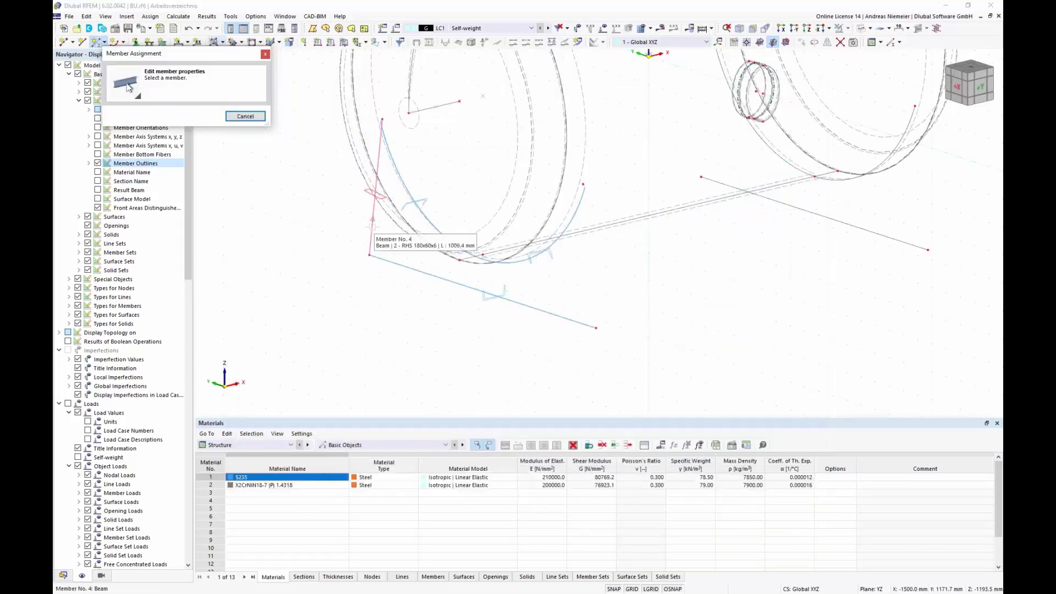
click(369, 226)
click(745, 484)
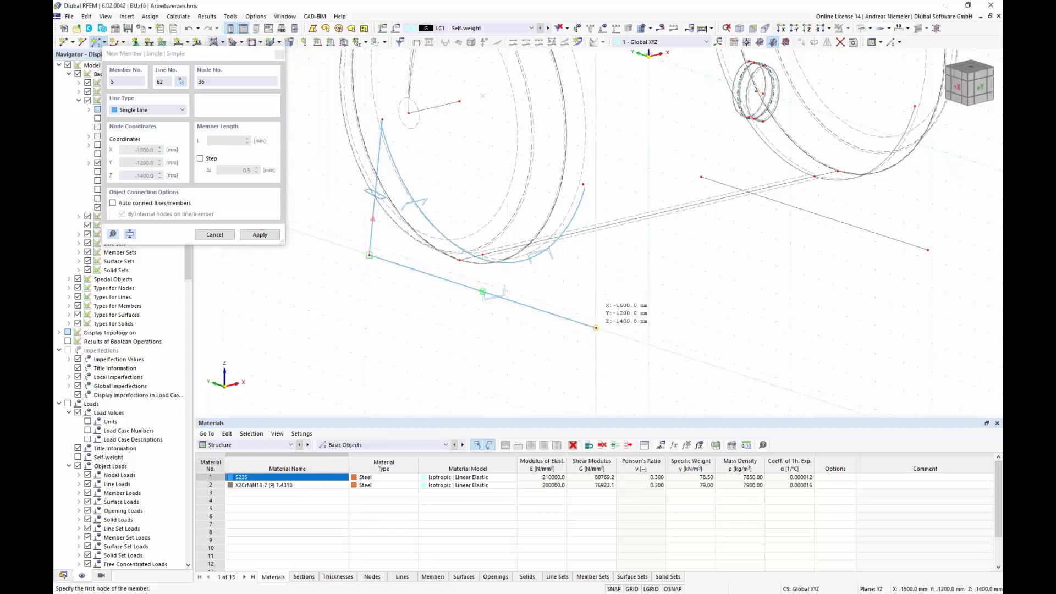
click(597, 327)
click(582, 184)
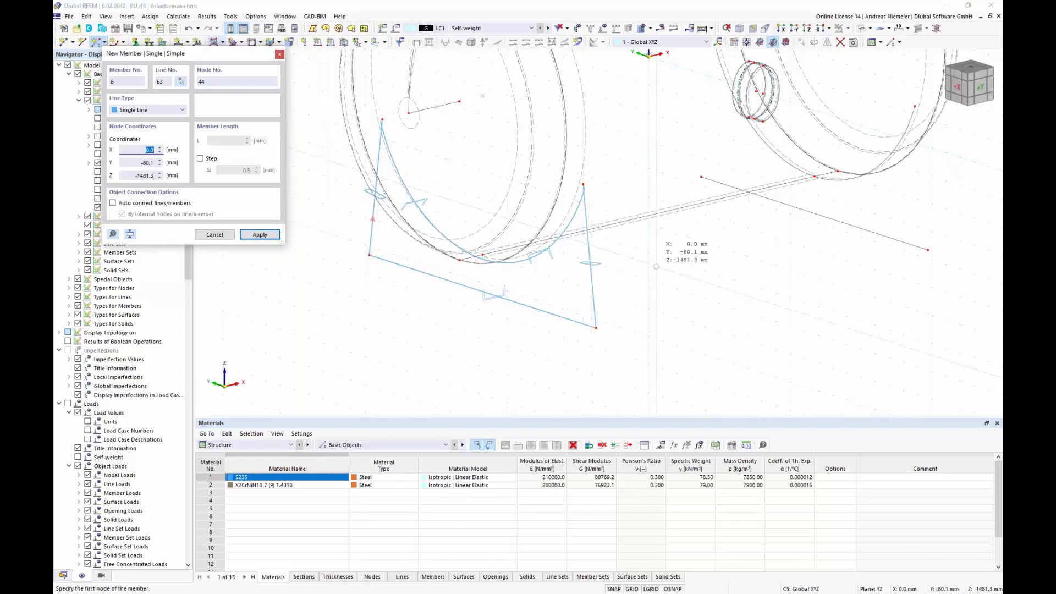
key(Escape)
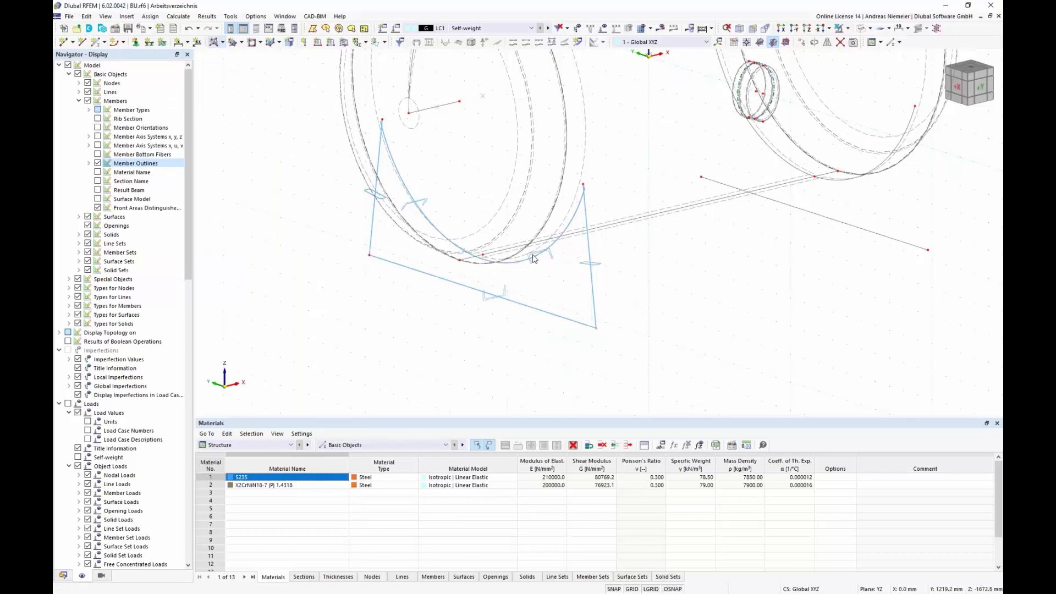
Add one intermediate node to the base beam and both saddle arc members as On Member nodes, without dividing the members.
scroll(431, 275, up, 2)
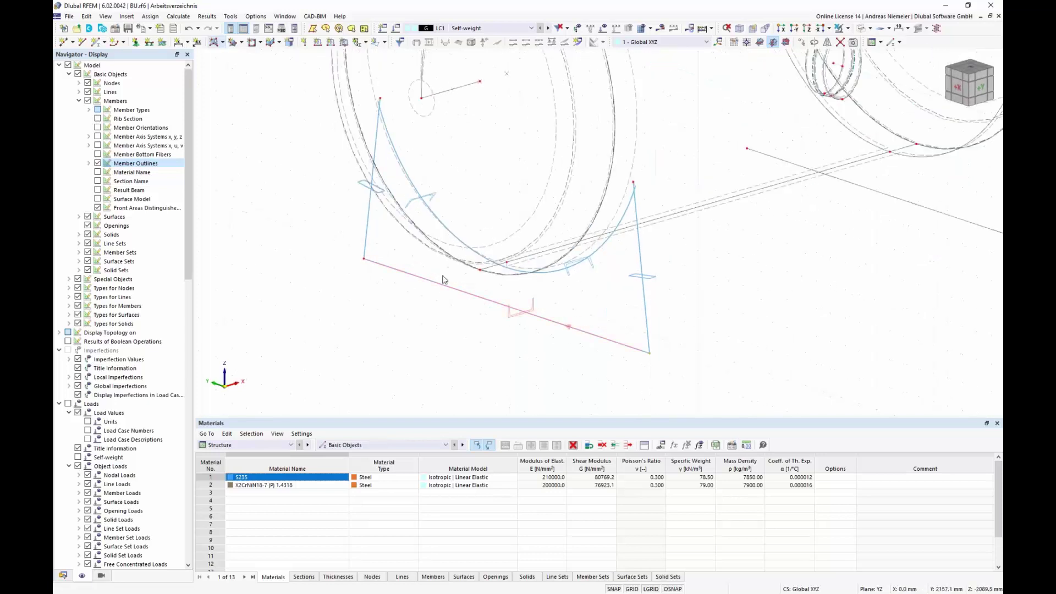
click(446, 288)
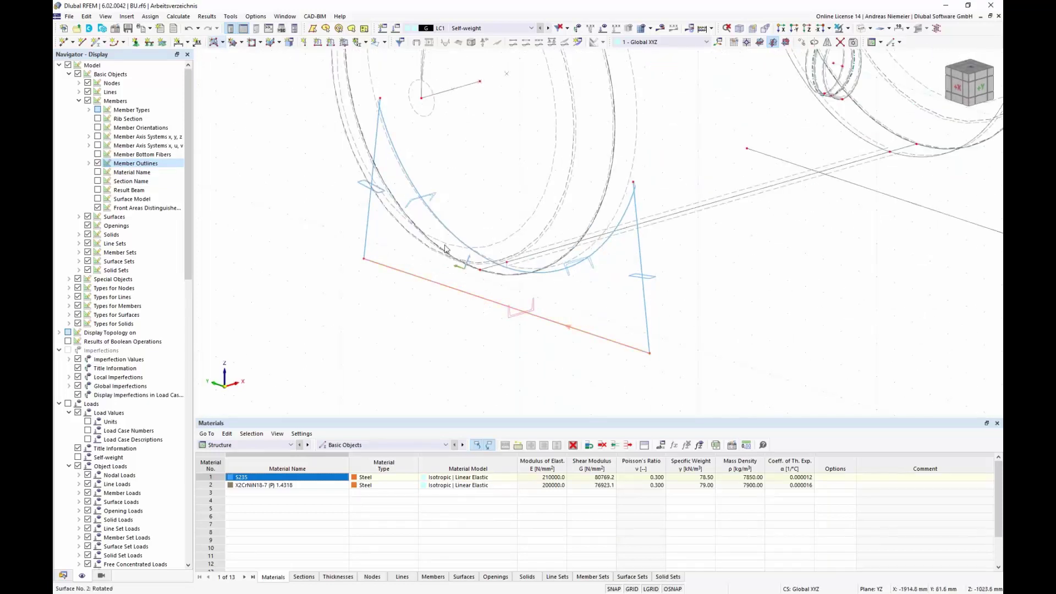
click(504, 262)
right_click(600, 251)
mouse_move(615, 281)
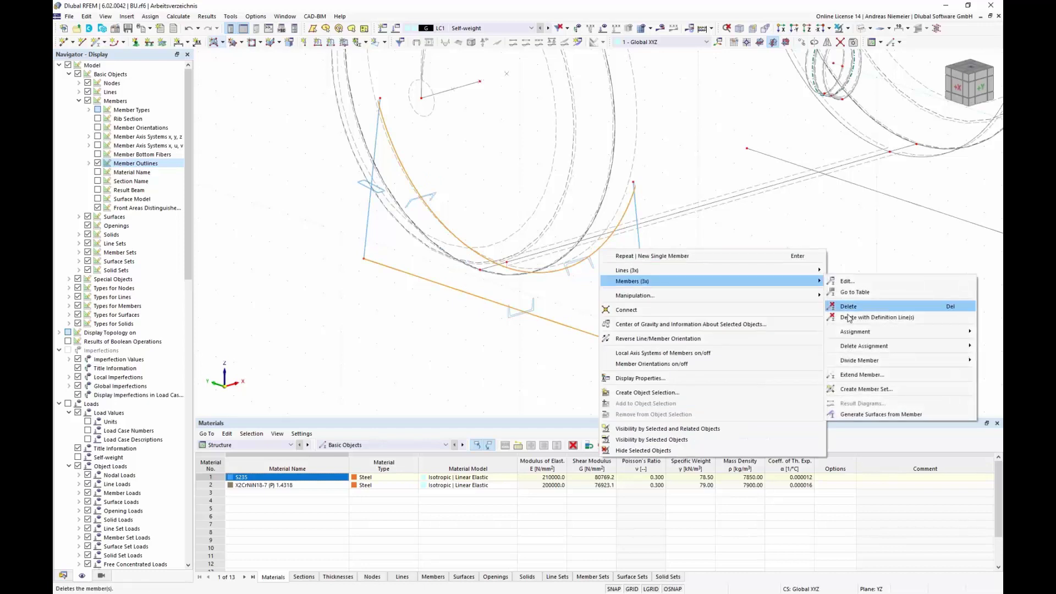
mouse_move(891, 363)
click(773, 371)
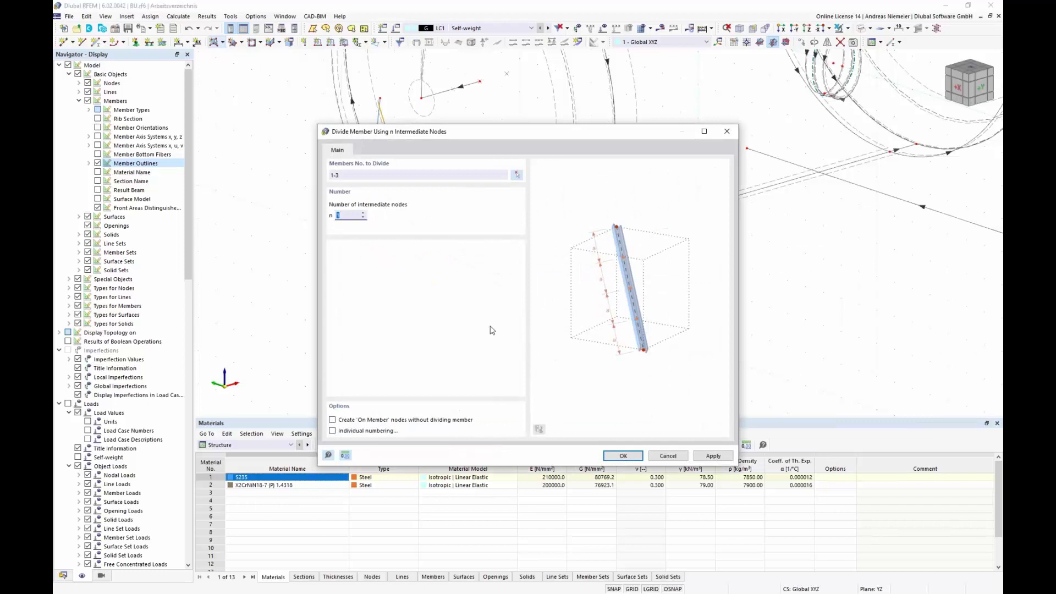
click(407, 422)
click(623, 455)
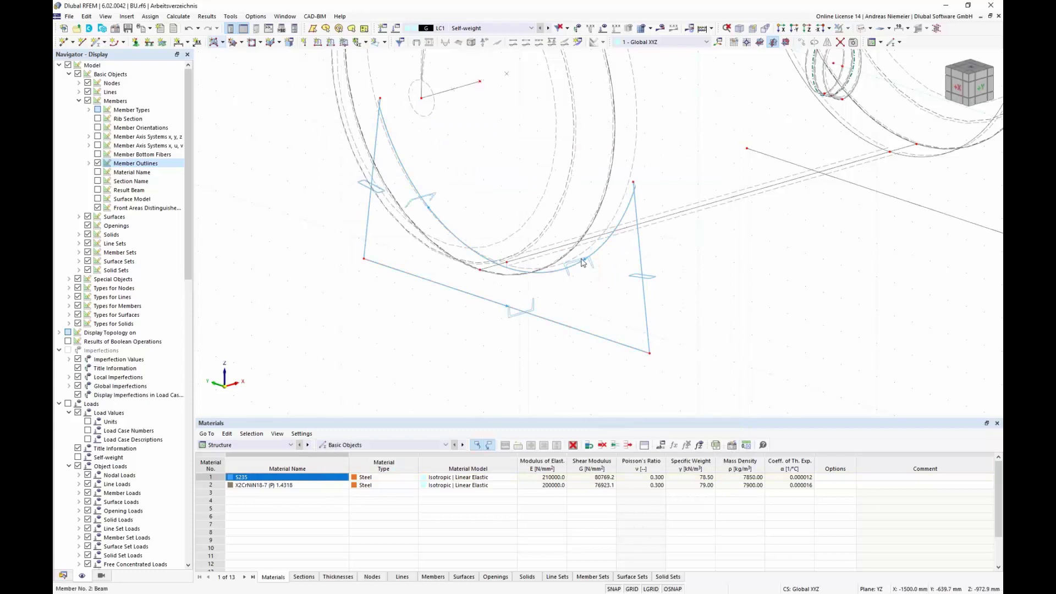
click(572, 335)
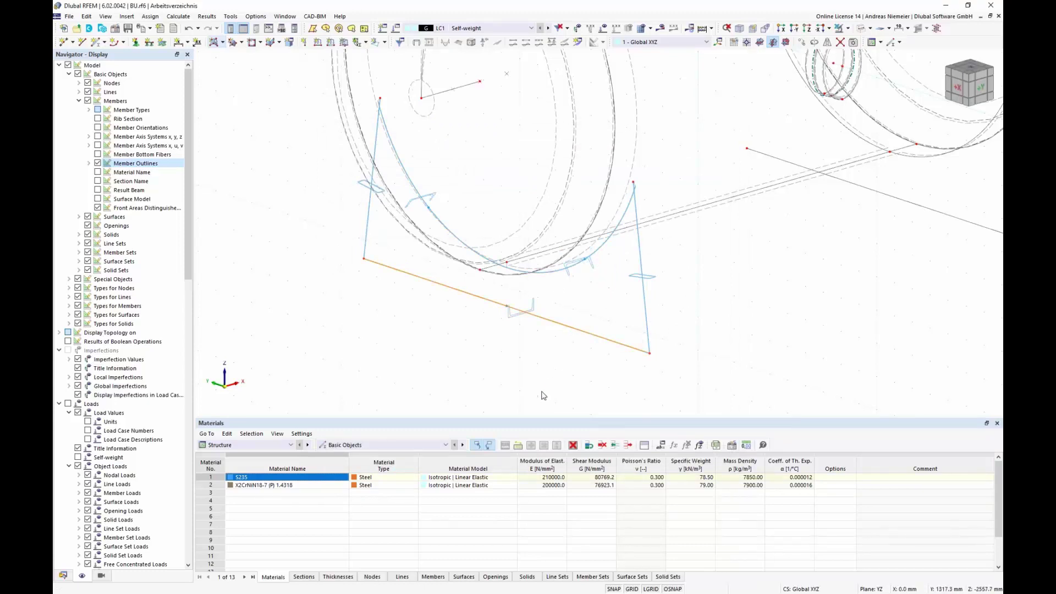
click(607, 388)
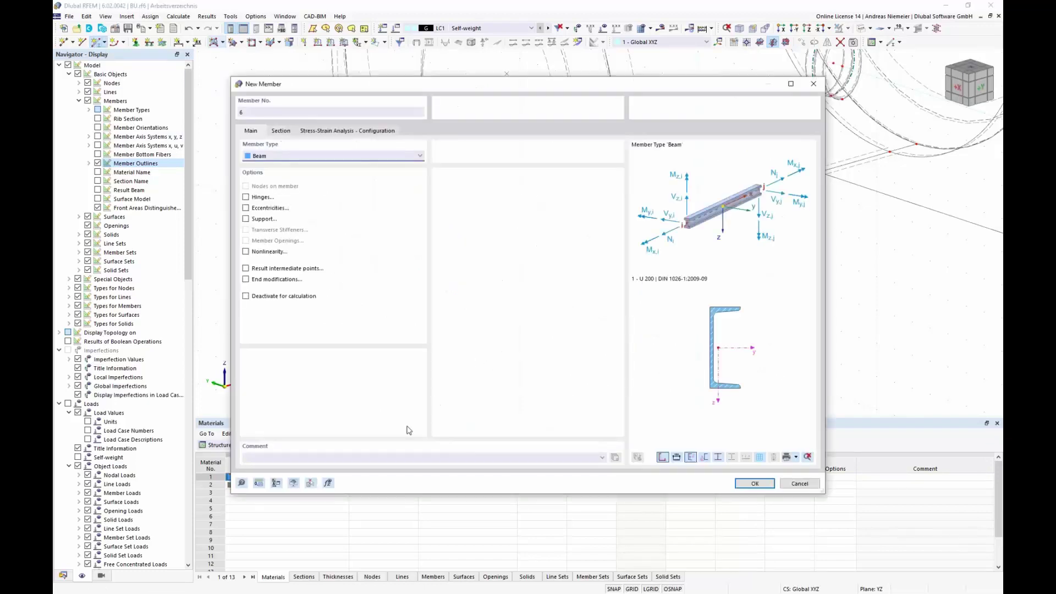
Place a diagonal with the first upright's properties from the base beam's +Y end to the midpoint of the +Y saddle arc.
click(312, 484)
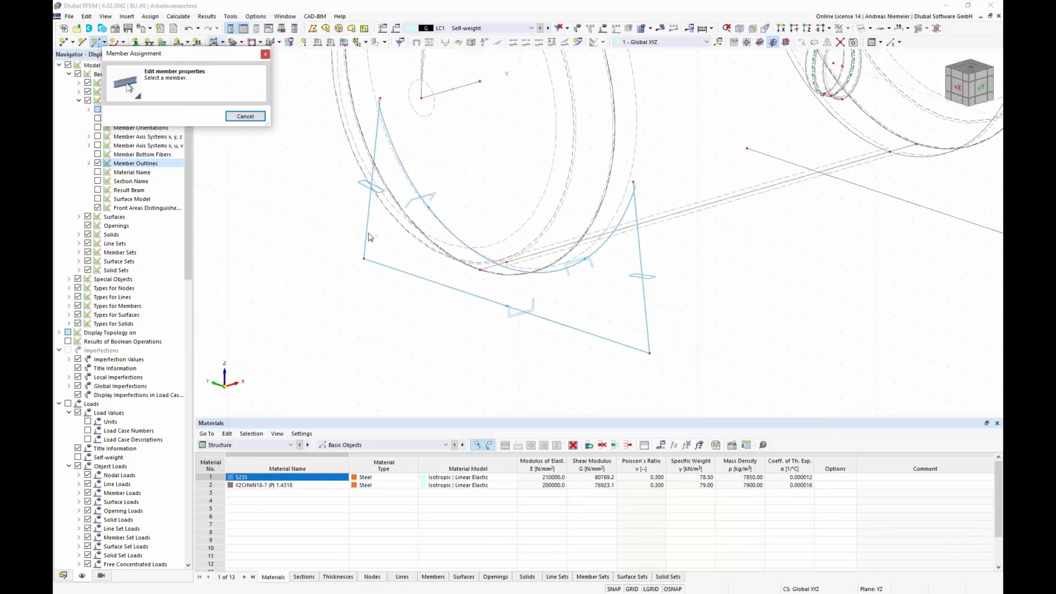
click(365, 232)
click(752, 483)
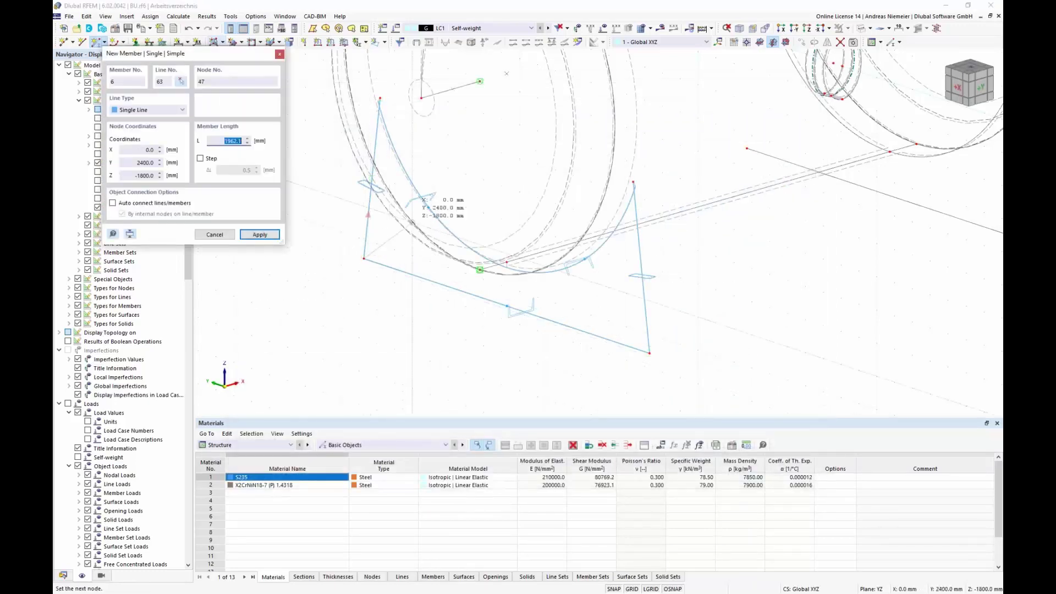
click(429, 203)
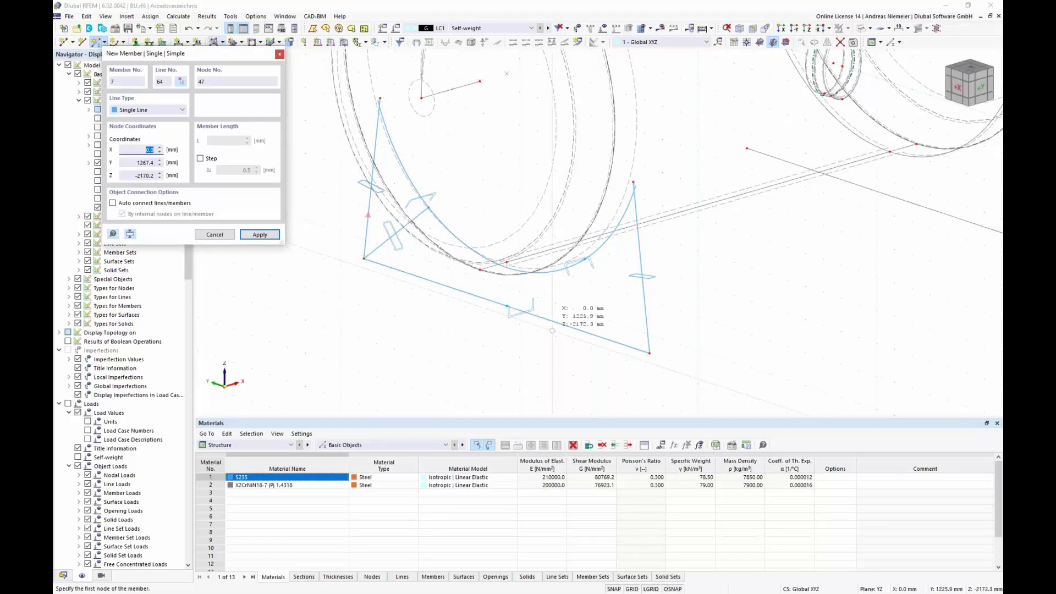
Place three more diagonals, joining the base beam's midpoint to both saddle arc midpoints and its -Y end to the -Y arc midpoint.
click(507, 305)
scroll(428, 212, up, 3)
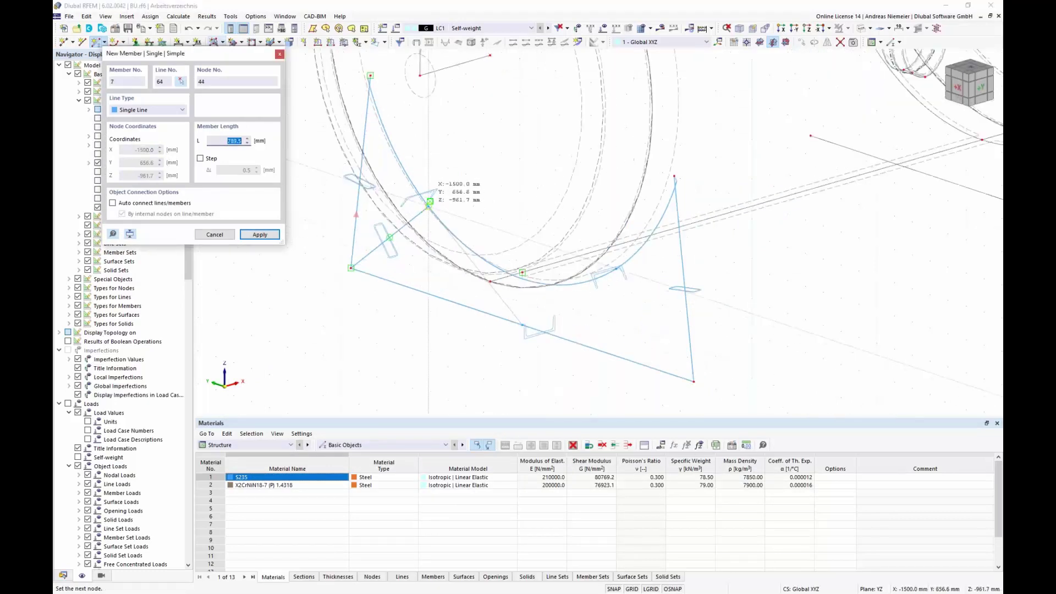
click(429, 202)
scroll(408, 178, down, 3)
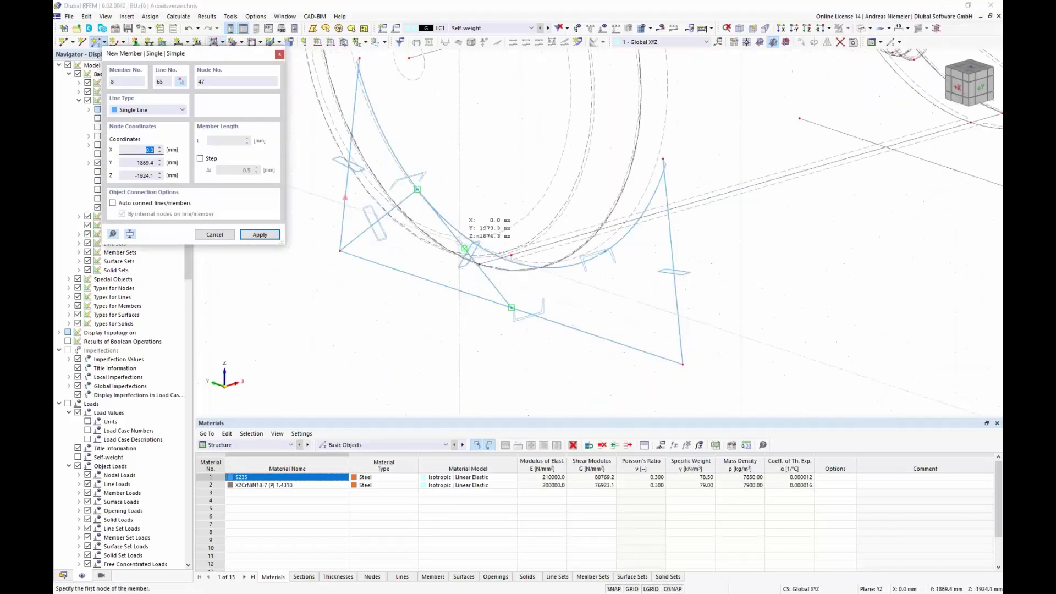
click(511, 307)
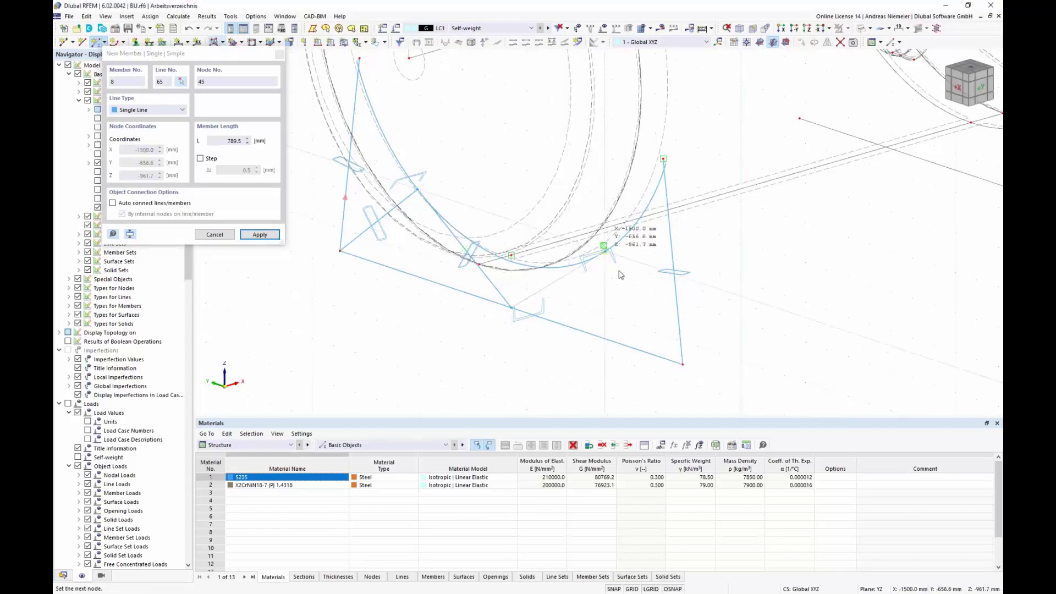
click(683, 364)
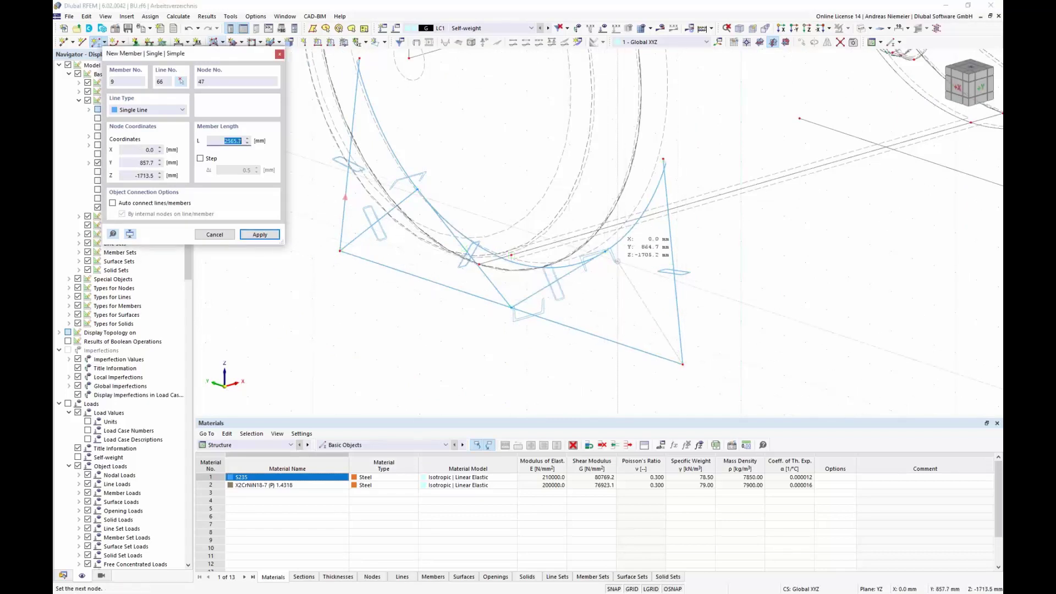
key(Escape)
mouse_move(463, 338)
middle_down()
mouse_move(337, 291)
mouse_move(400, 286)
mouse_move(386, 302)
mouse_move(399, 228)
middle_up()
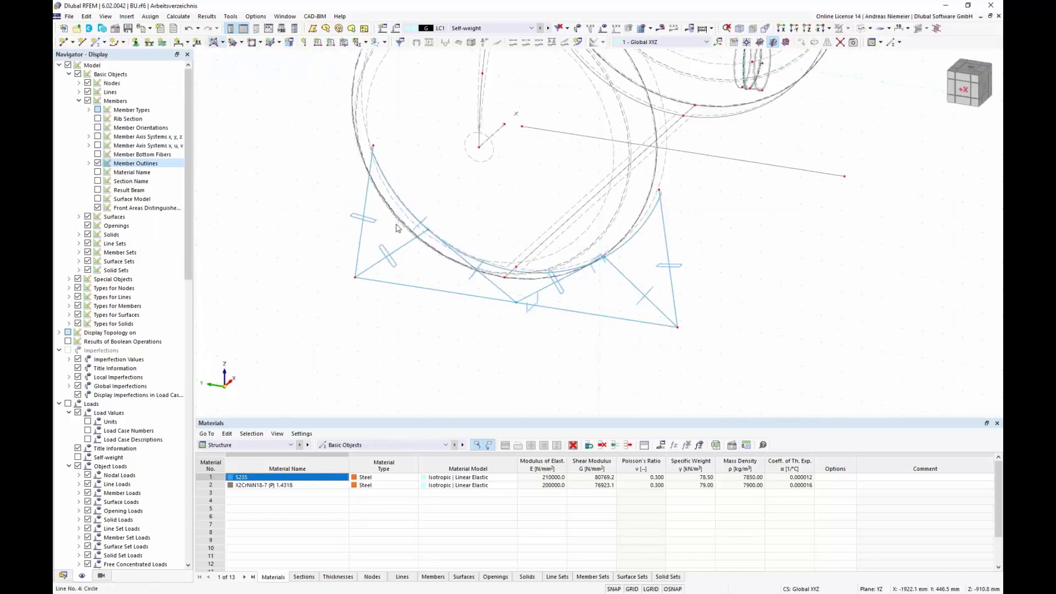
scroll(373, 192, up, 3)
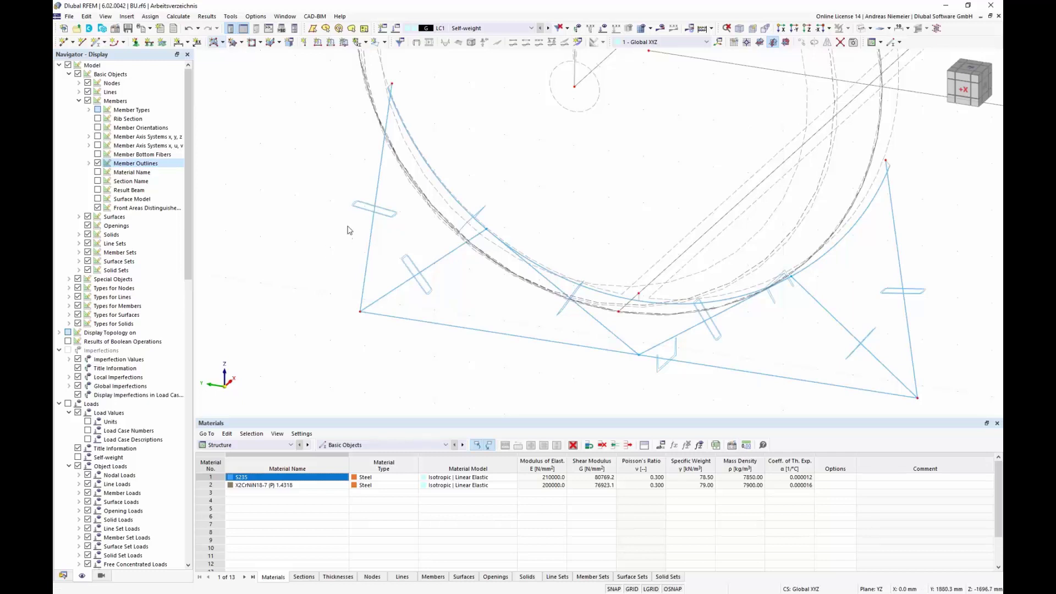
scroll(348, 230, down, 1)
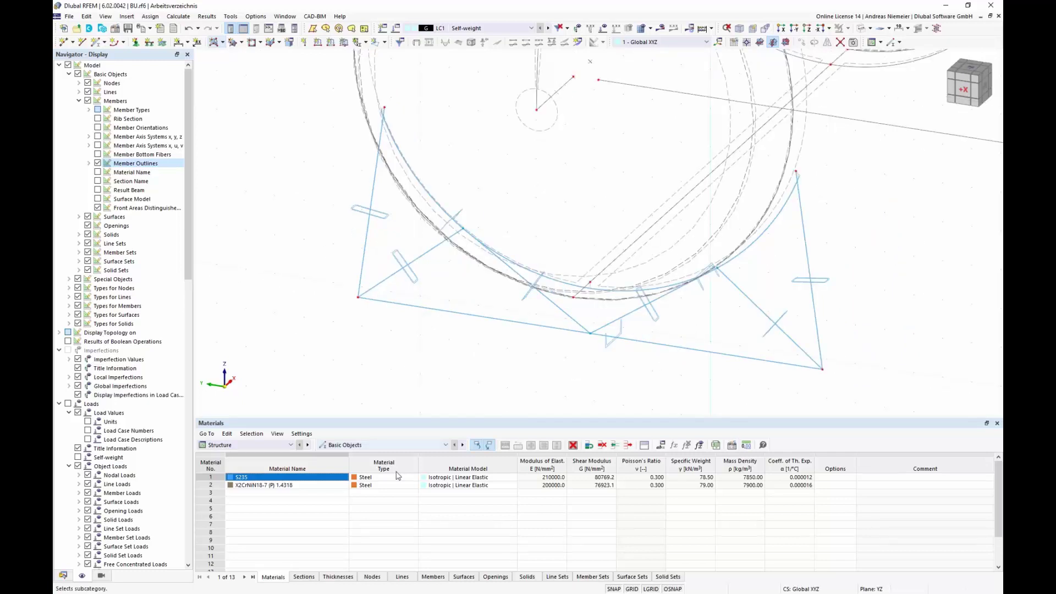
Set the section rotation angle of all RHS 180x60x6 members in the saddle to 90 degrees.
click(306, 577)
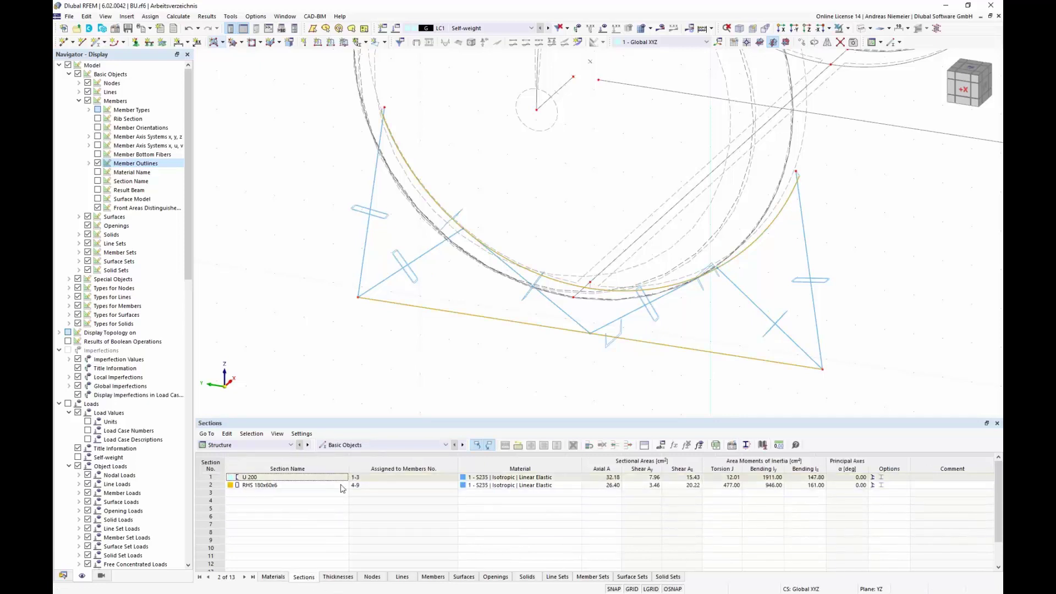
click(258, 485)
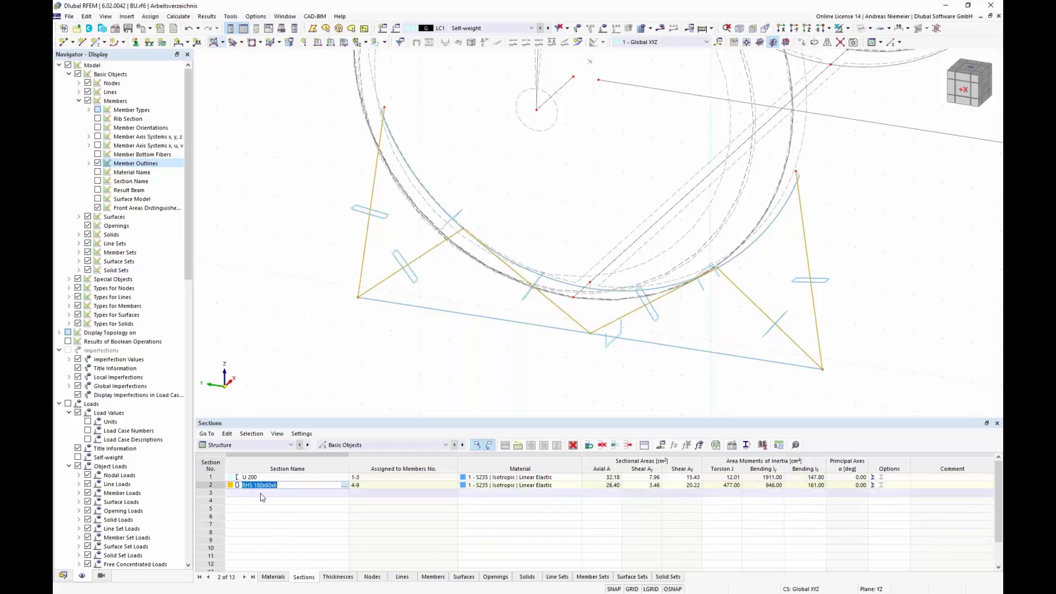
right_click(385, 278)
mouse_move(418, 315)
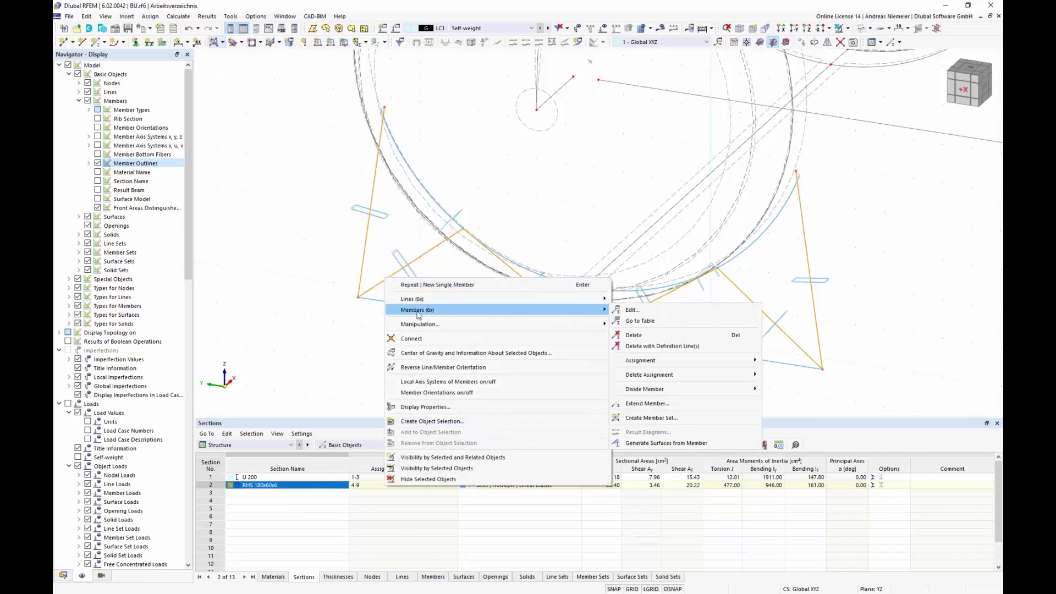
click(631, 310)
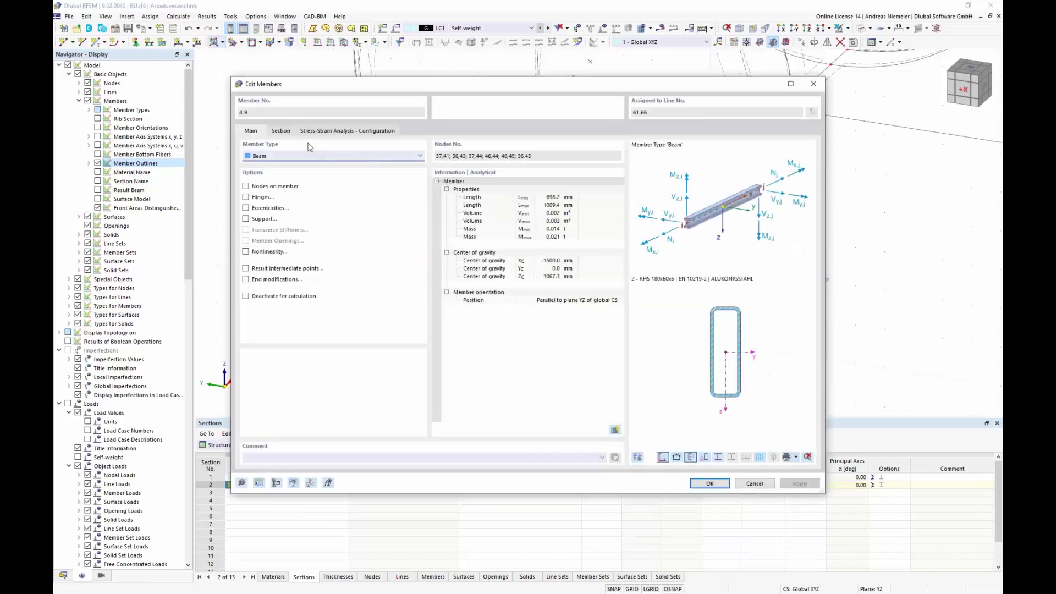
click(281, 132)
click(457, 195)
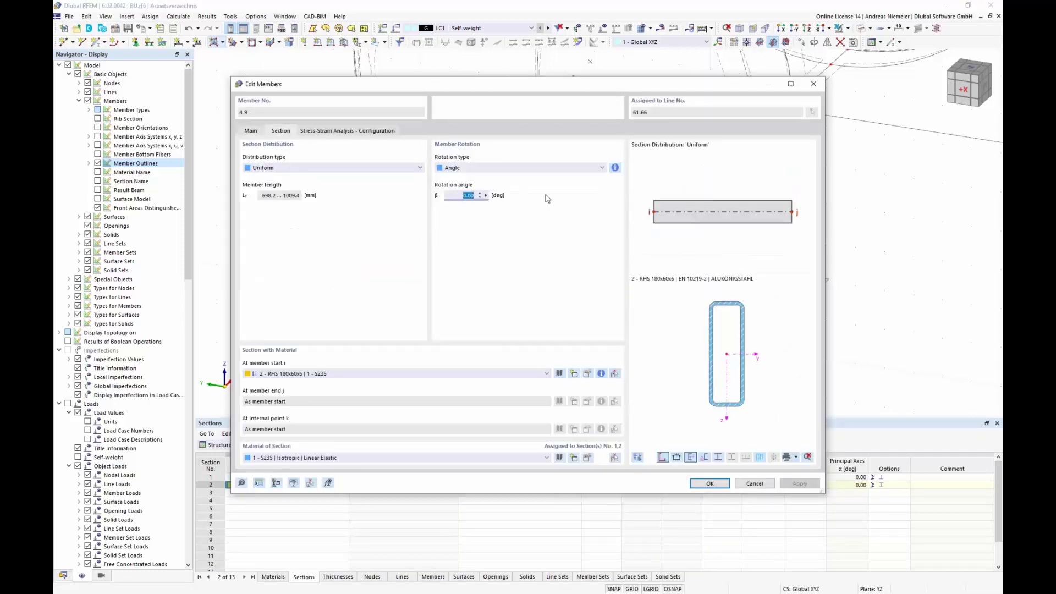
text(90)
key(Return)
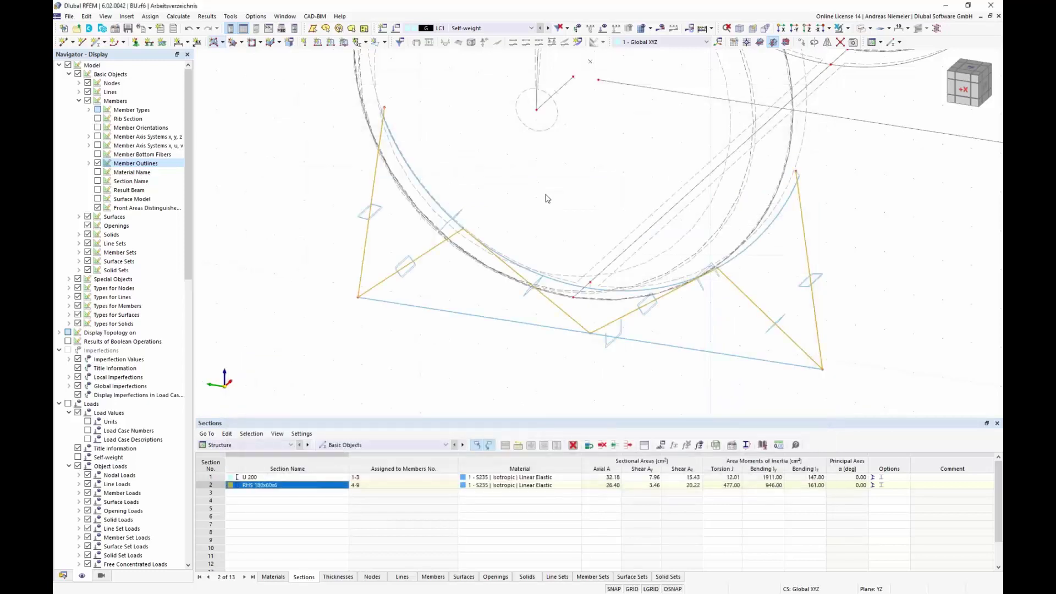
click(415, 332)
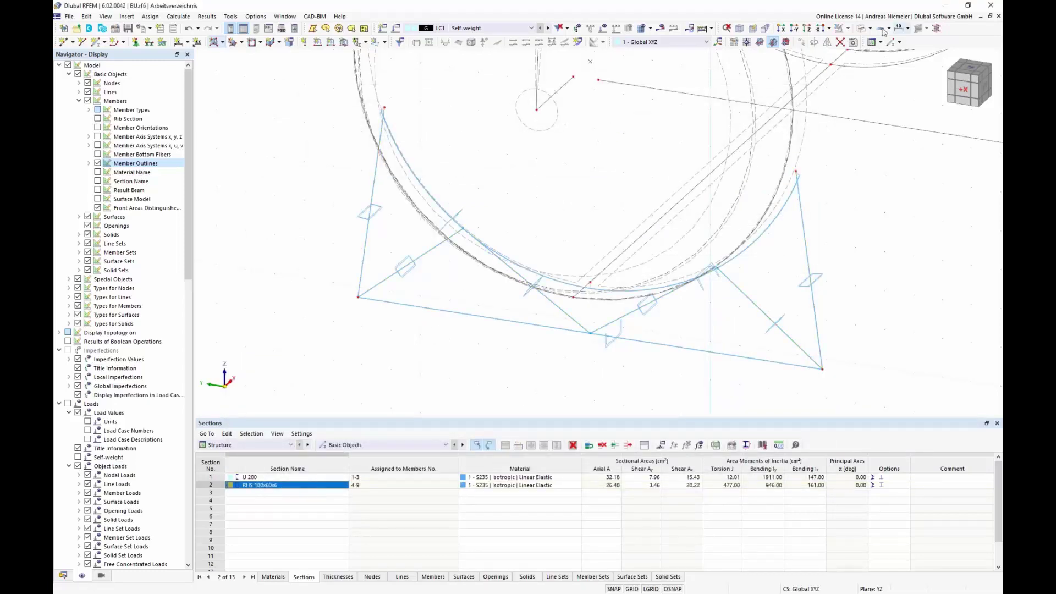
Inspect the saddle under the tank in solid and transparent rendering, and return to the wireframe display.
click(862, 28)
scroll(627, 219, down, 4)
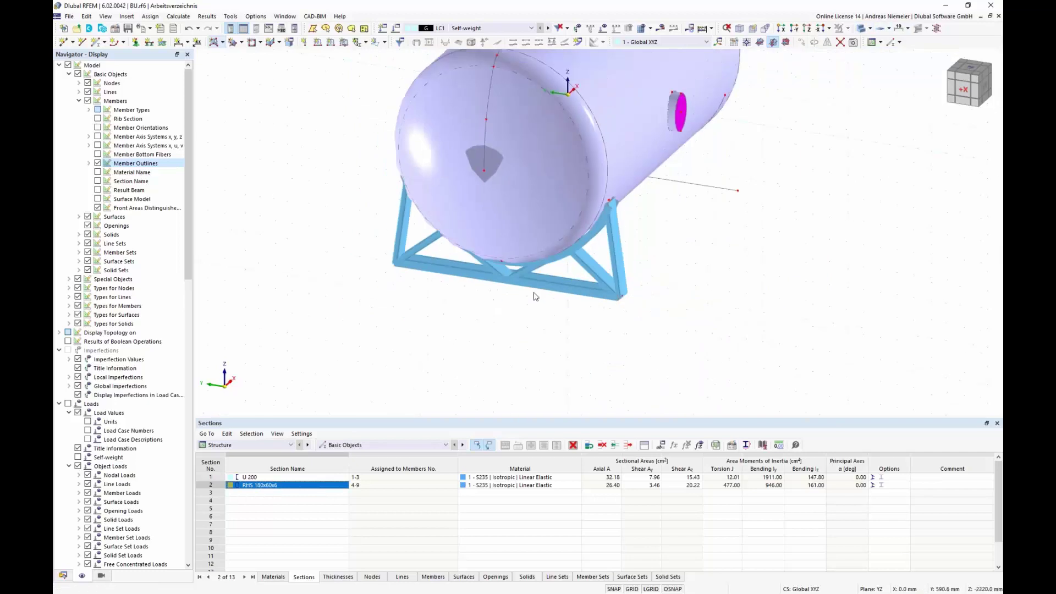
ctrl+middle_drag(535, 295, 577, 242)
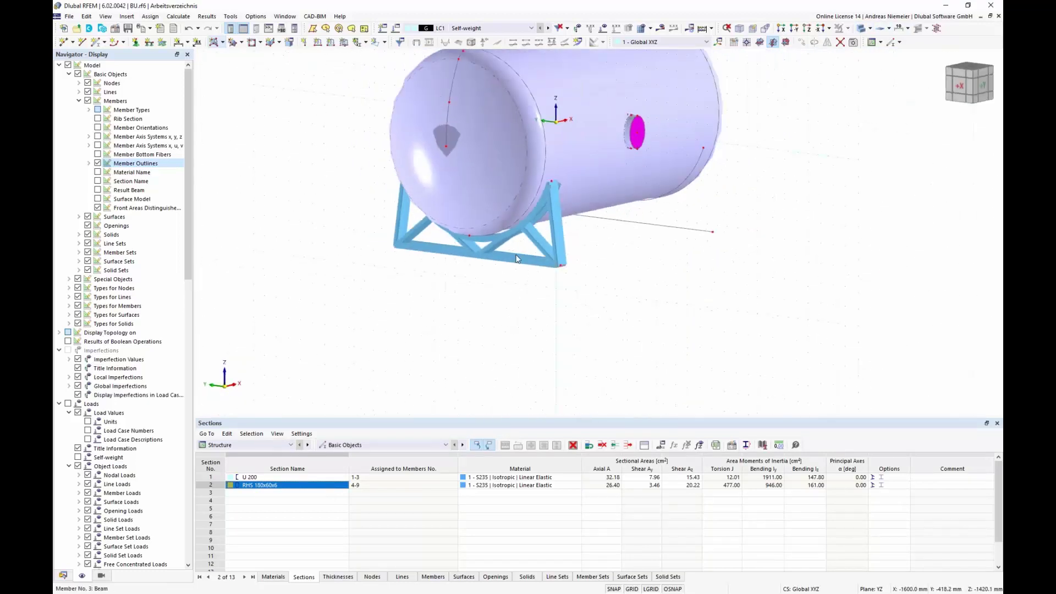
click(862, 28)
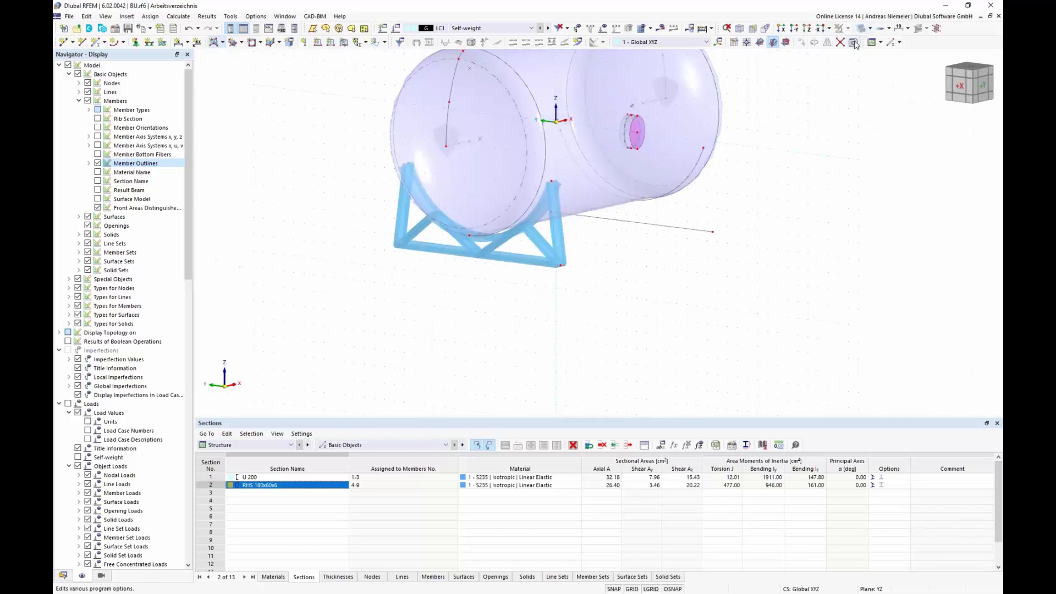
click(864, 29)
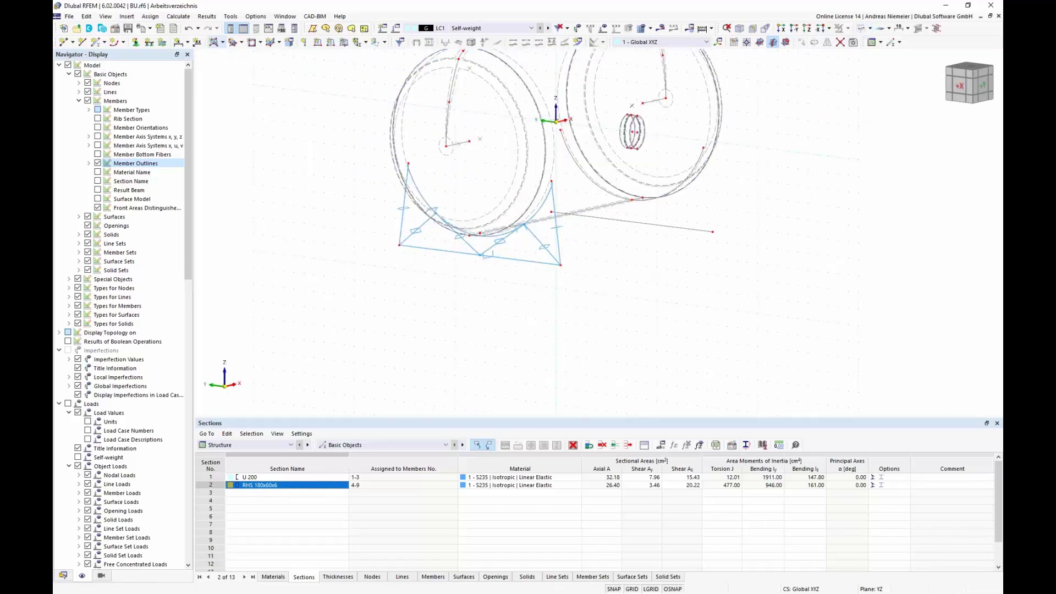
Copy all S235 saddle members once to the tank's opposite end, picking the displacement vector from points in the model.
click(274, 577)
click(242, 501)
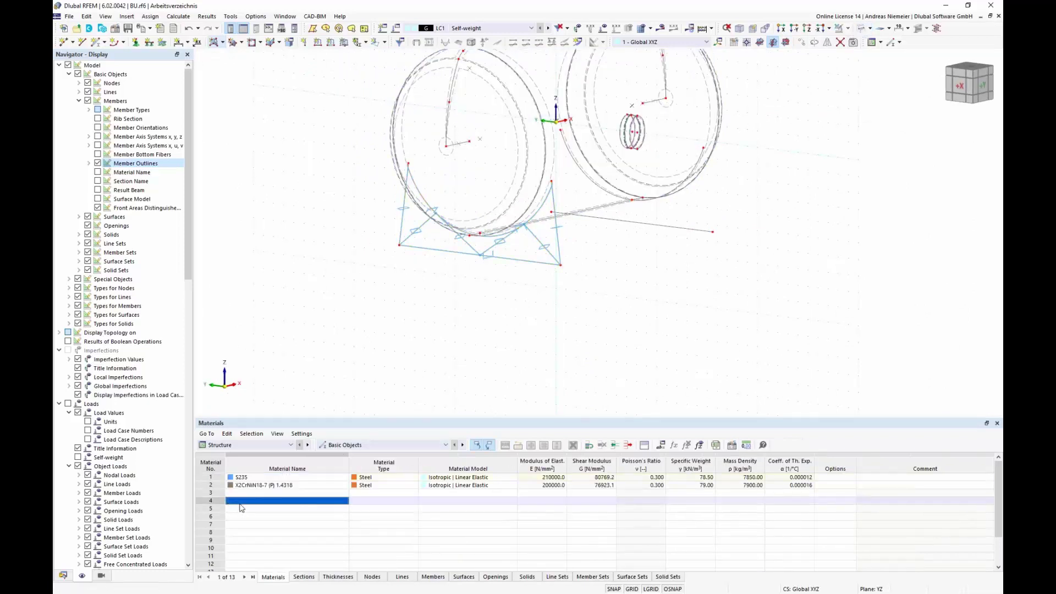
click(242, 477)
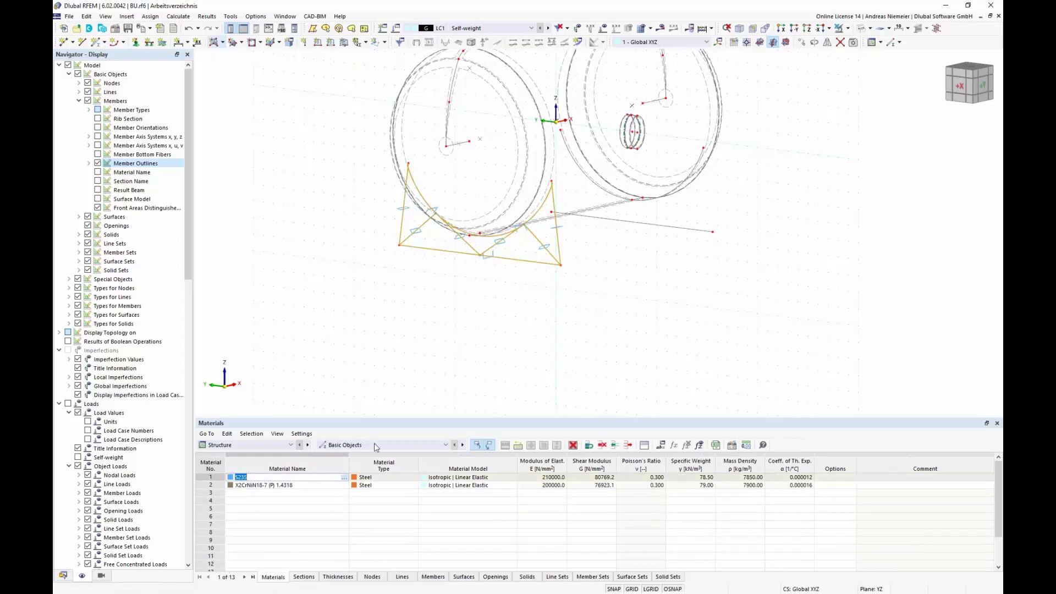
click(802, 43)
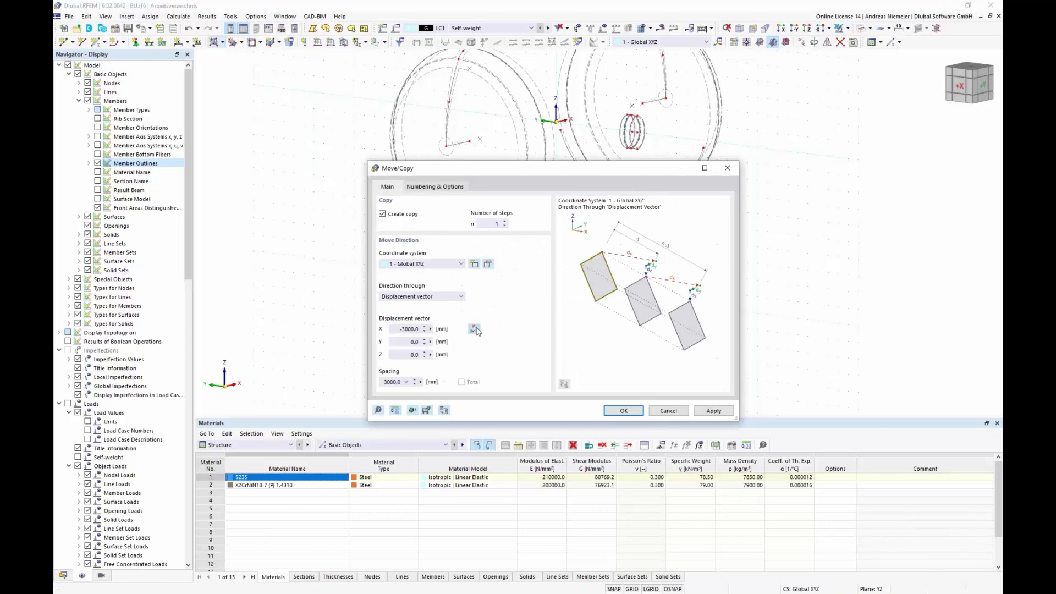
click(474, 328)
scroll(493, 198, up, 5)
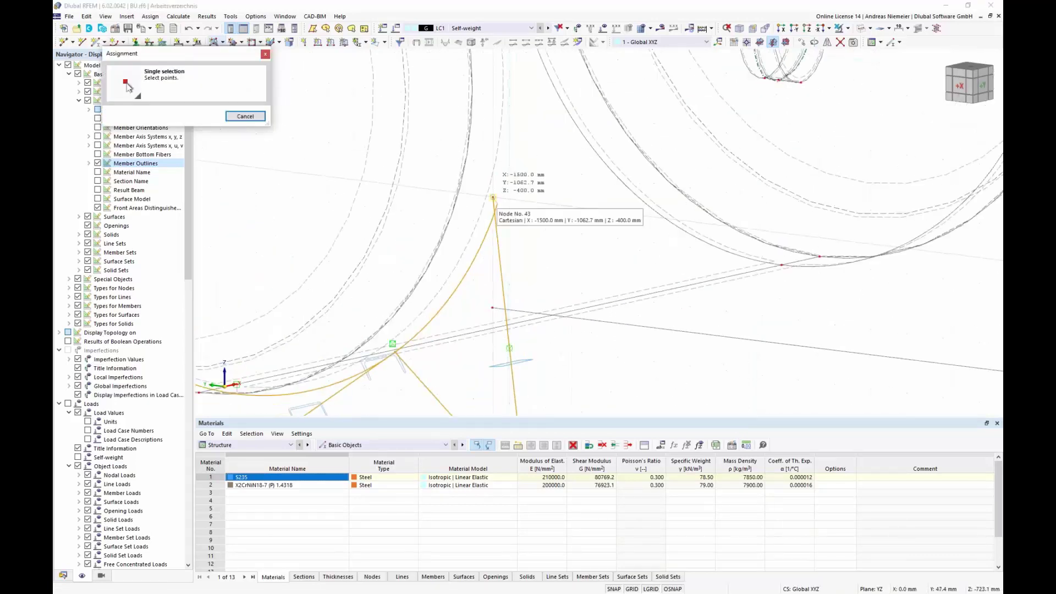
scroll(528, 192, down, 5)
scroll(689, 184, up, 5)
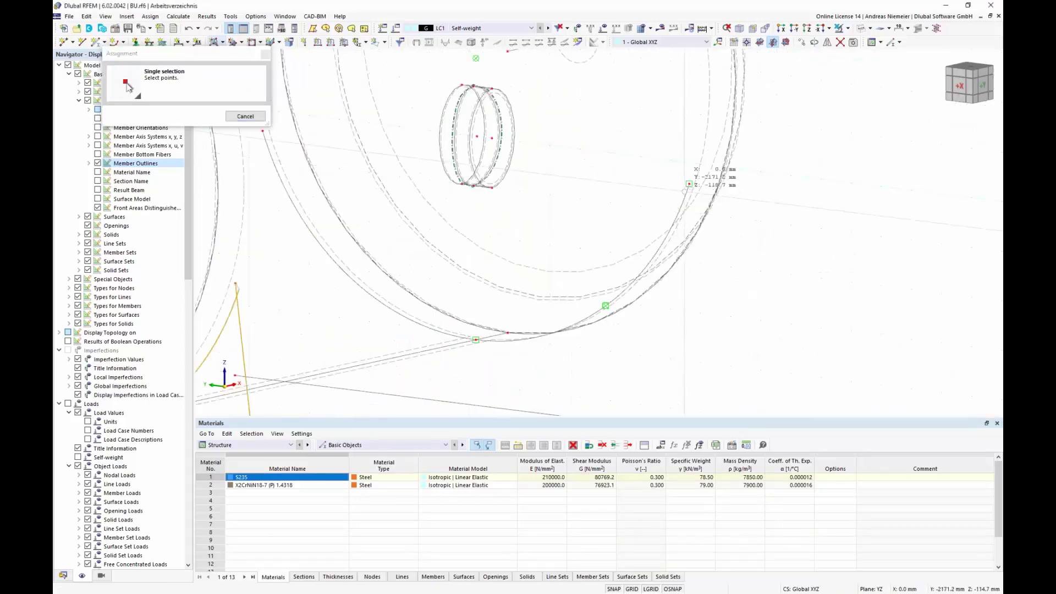
click(687, 185)
click(413, 192)
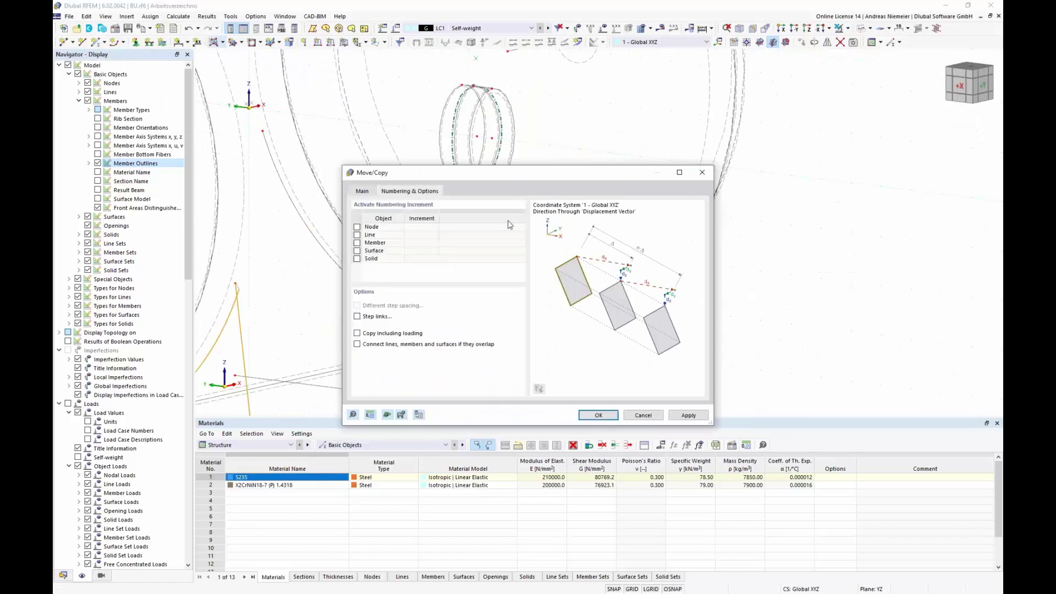
click(597, 416)
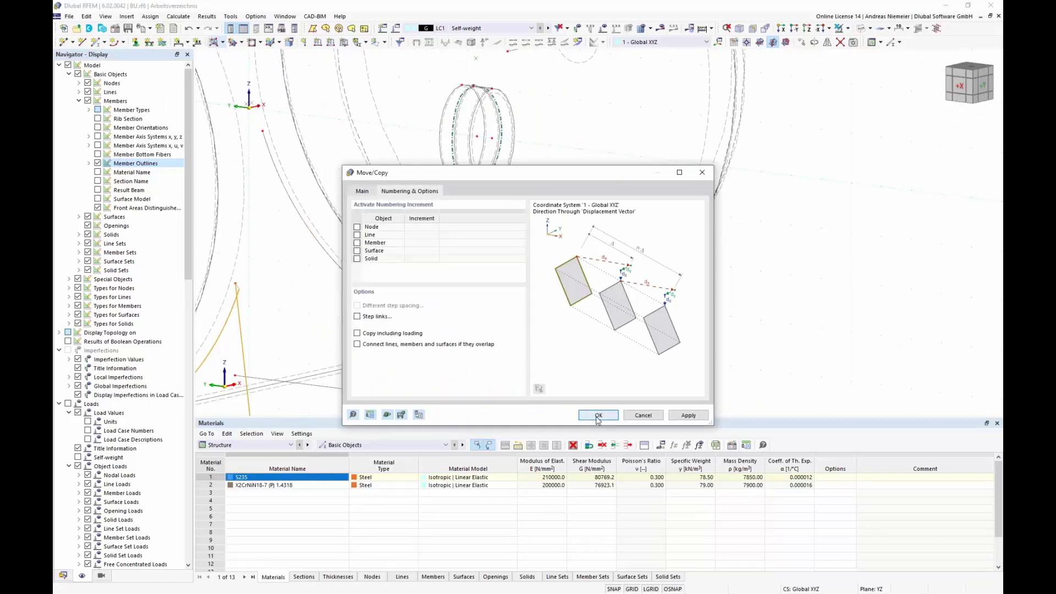
click(761, 267)
Assign the Hinged nodal support to the base beam's middle node on the -X saddle and release its rotation about Z.
scroll(687, 229, down, 8)
ctrl+middle_drag(757, 255, 582, 313)
scroll(584, 314, up, 2)
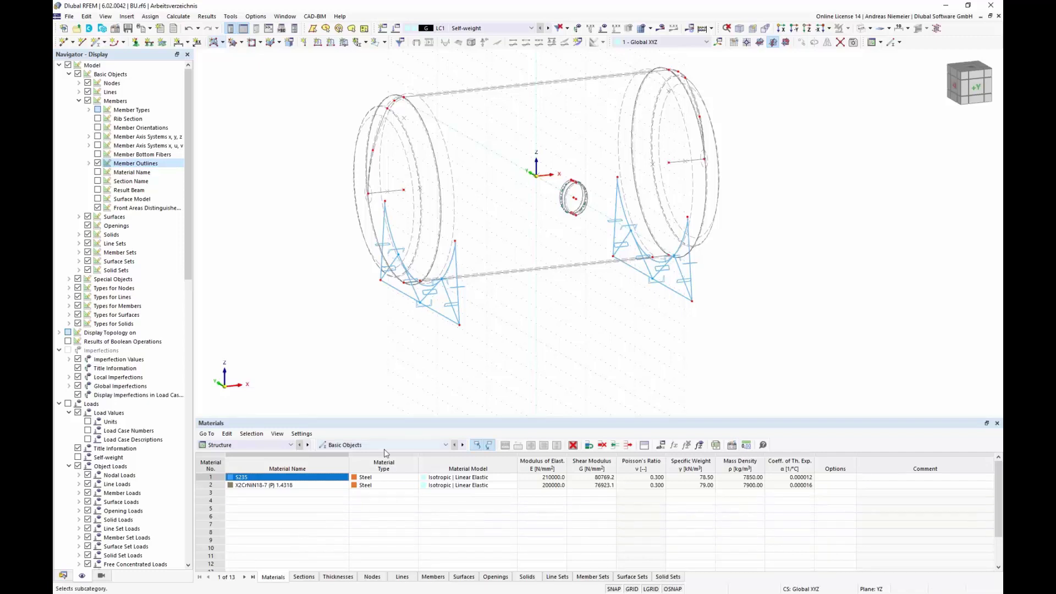
scroll(410, 320, up, 2)
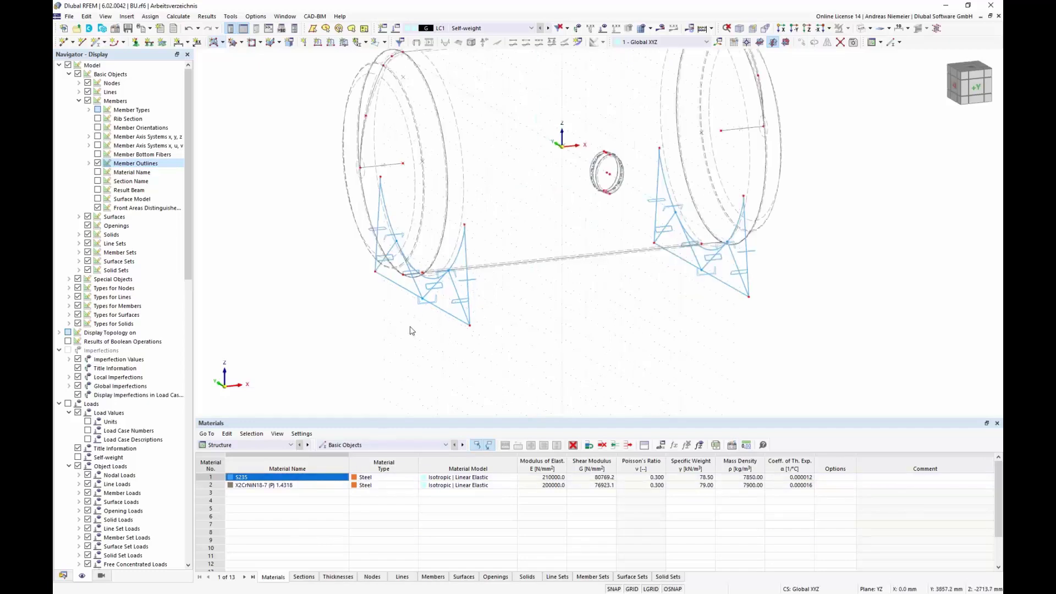
middle_drag(566, 300, 556, 356)
scroll(556, 356, down, 1)
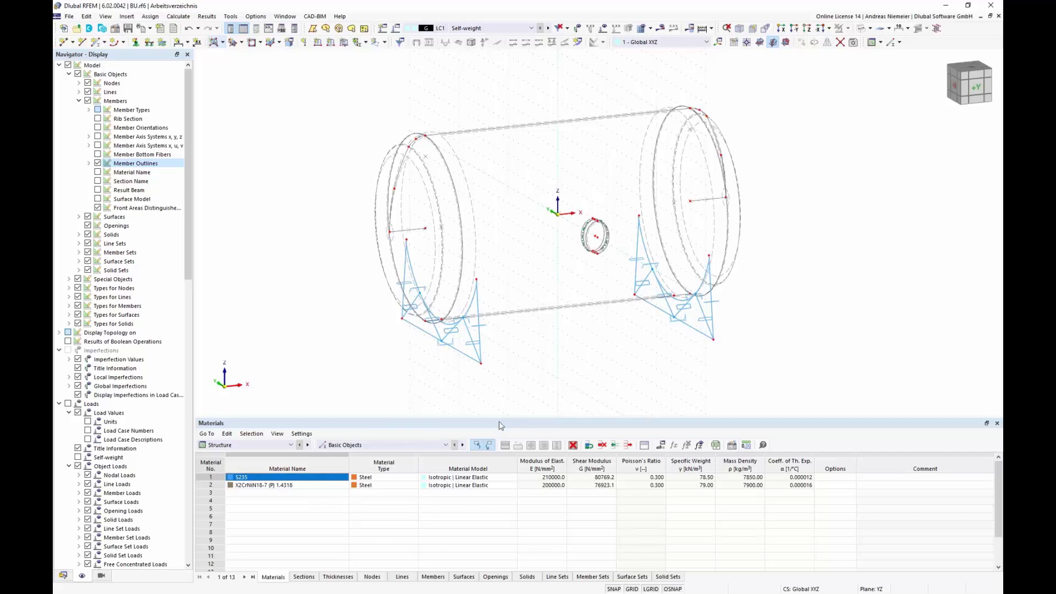
click(393, 446)
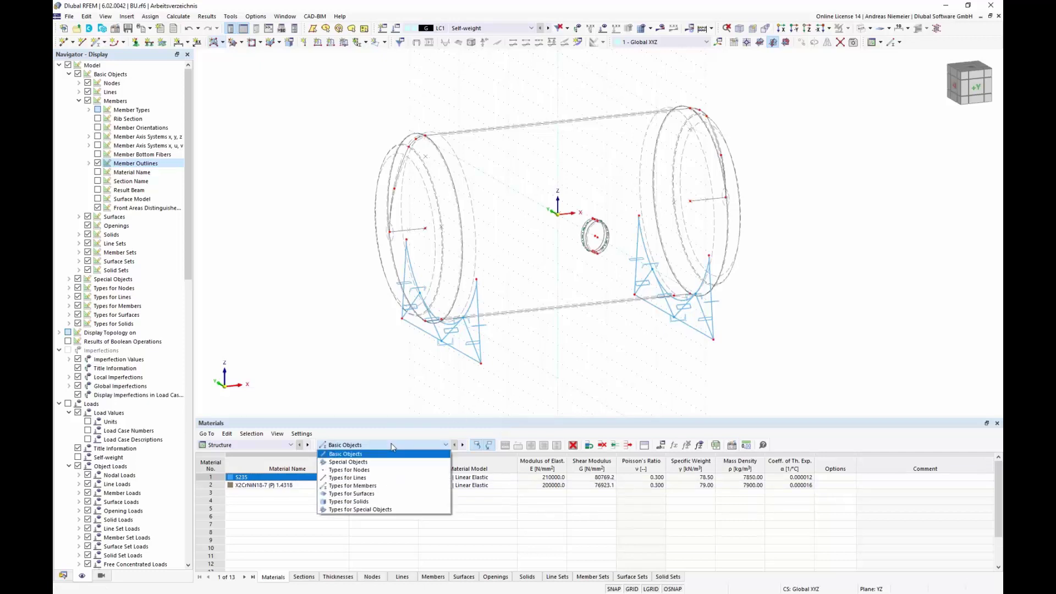
click(350, 470)
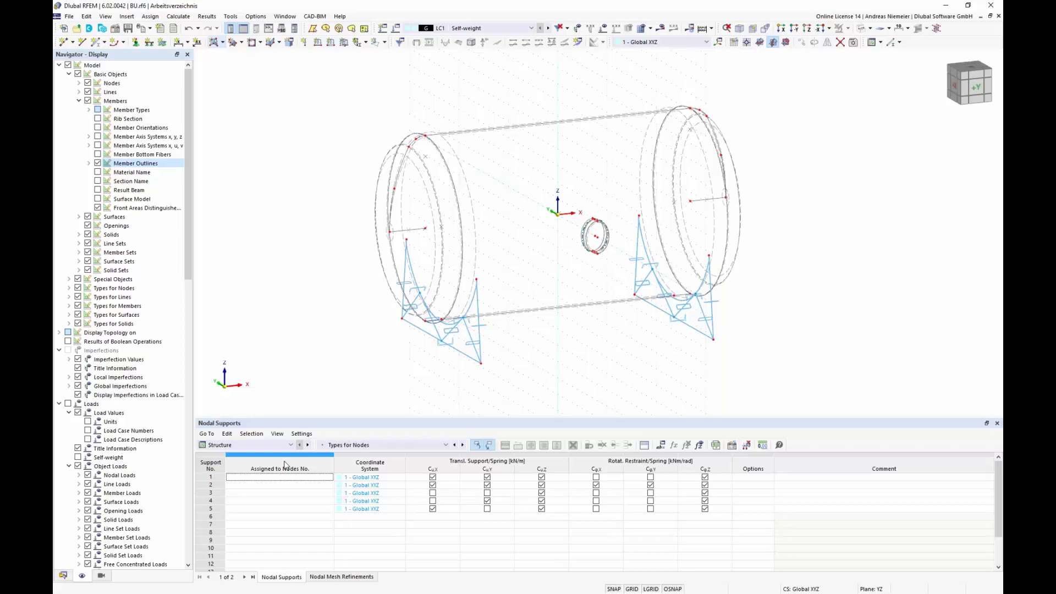
click(300, 476)
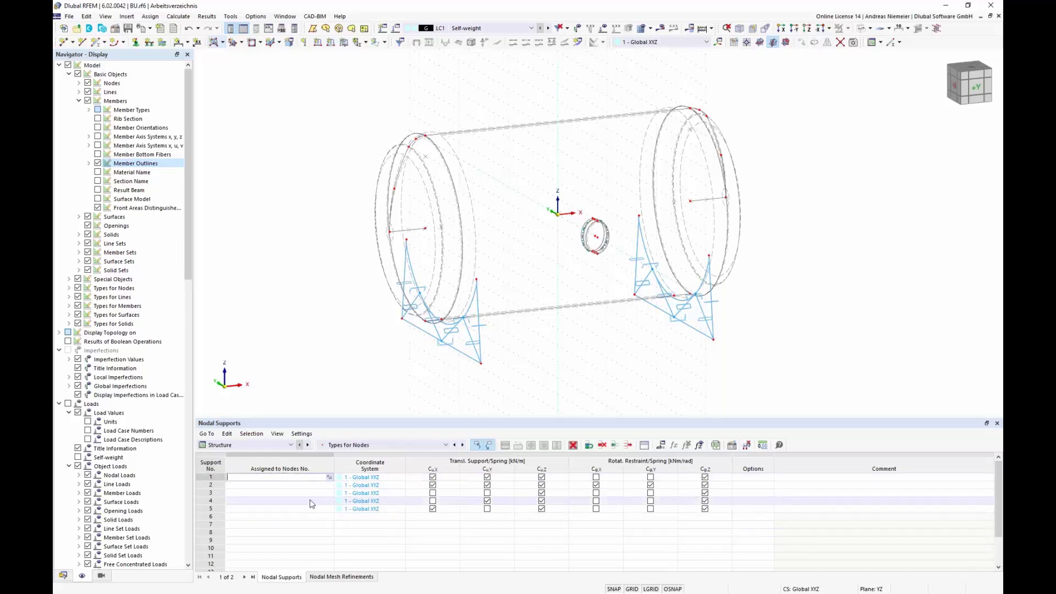
click(329, 478)
click(480, 363)
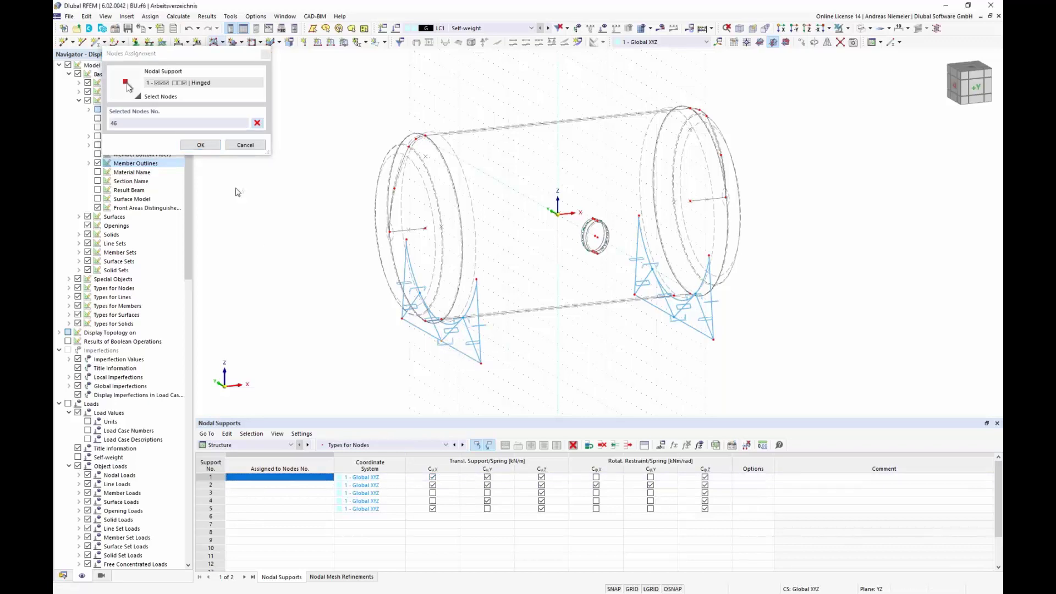
click(207, 144)
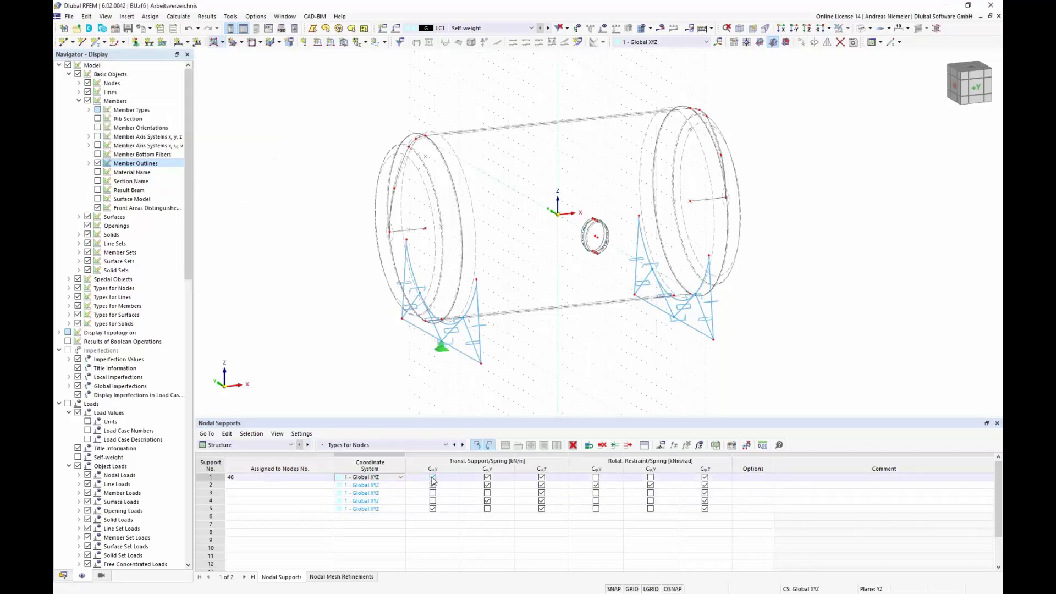
click(705, 477)
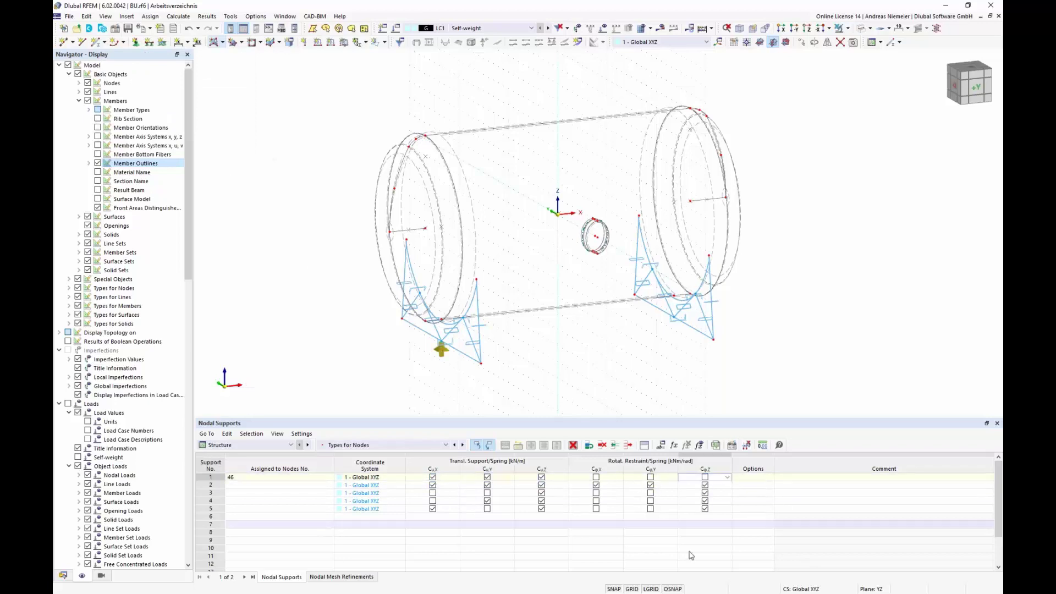
Assign the Fixed nodal support to both base beam ends of the -X saddle, releasing translation along Y and rotations about X and Y.
click(291, 485)
click(330, 485)
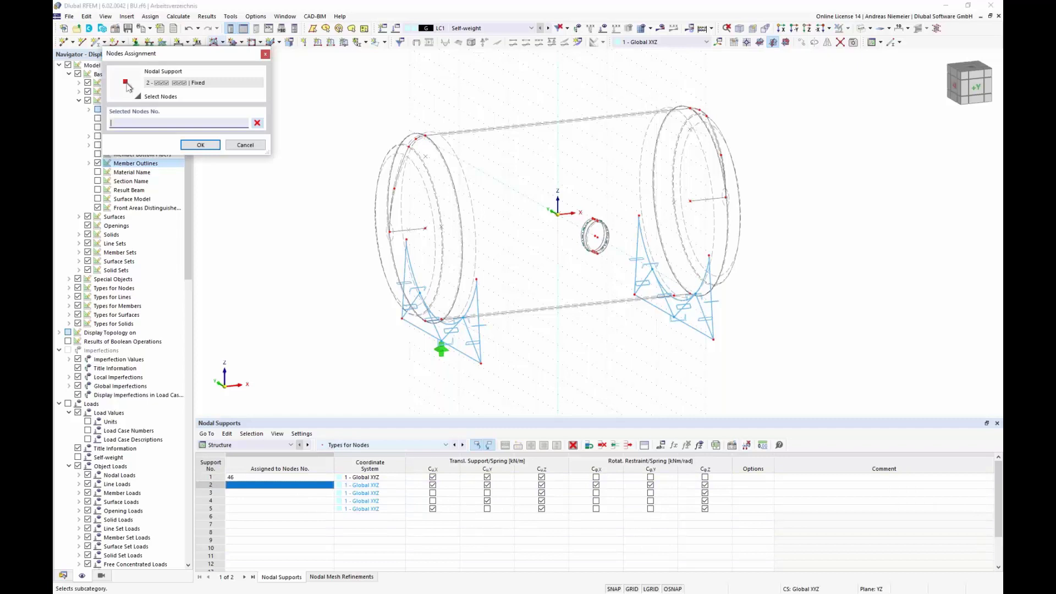
click(402, 319)
click(481, 363)
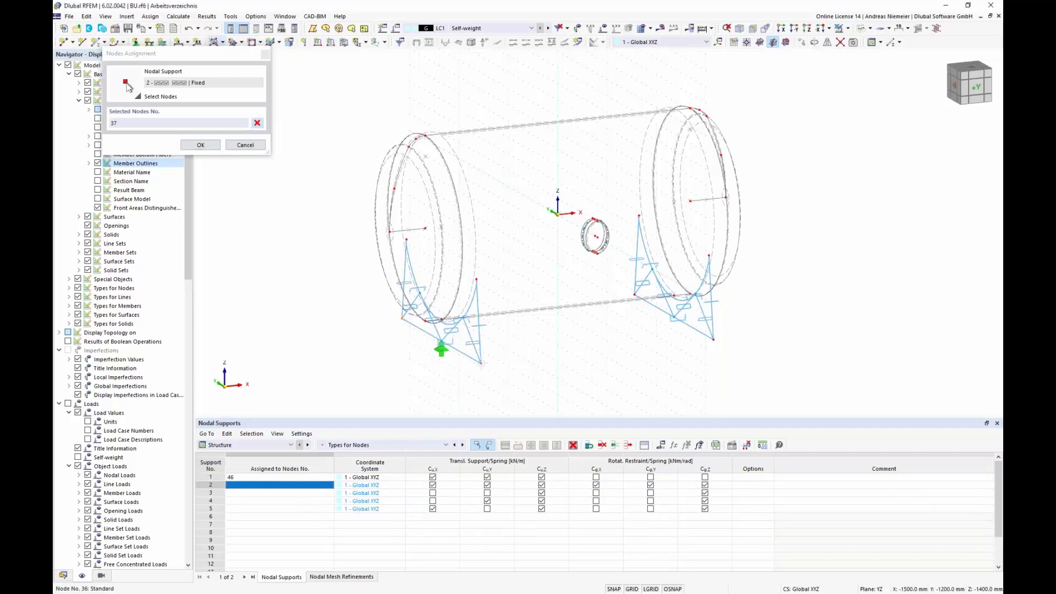
click(201, 146)
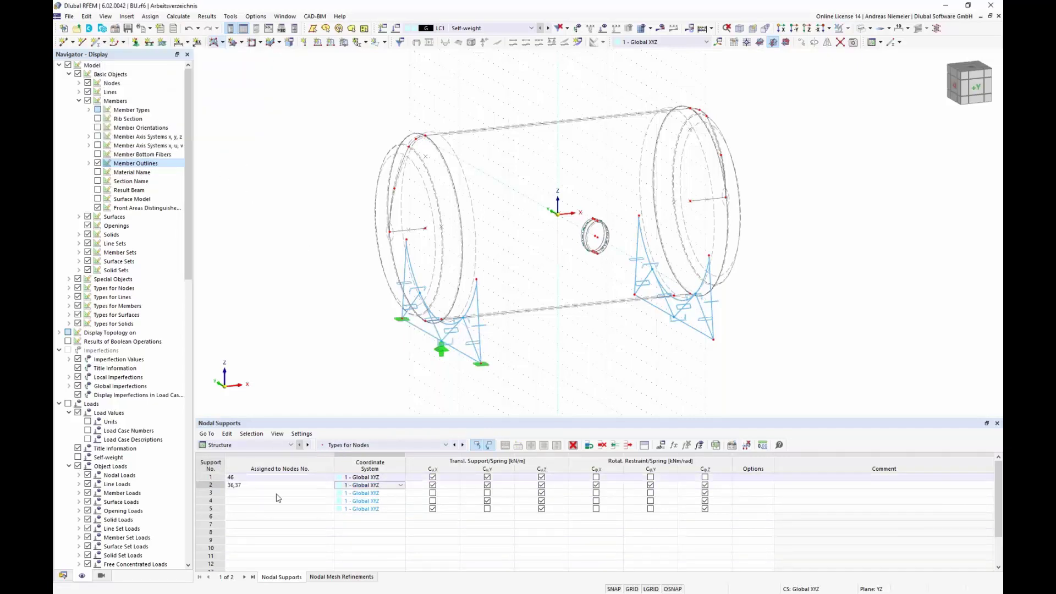
click(487, 485)
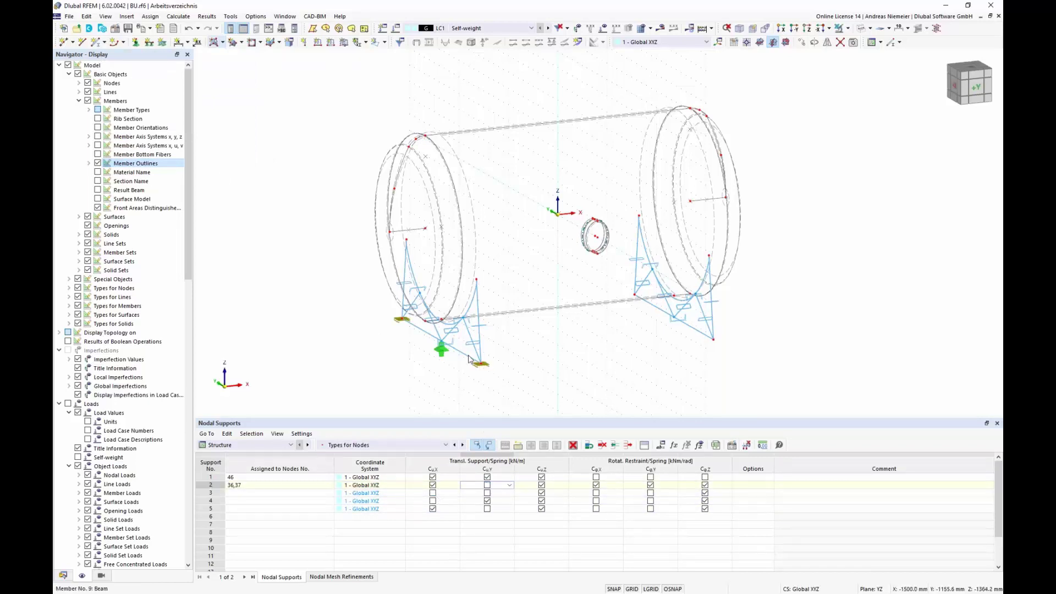
click(597, 486)
click(651, 485)
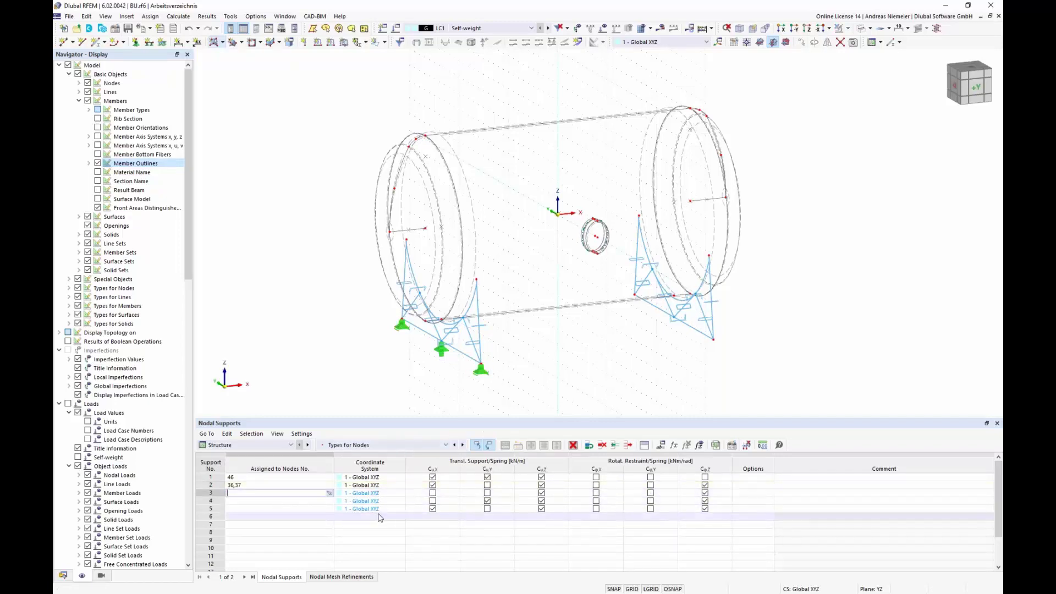
Assign the Roller nodal support to the base beam's middle node on the +X saddle.
click(330, 494)
click(328, 493)
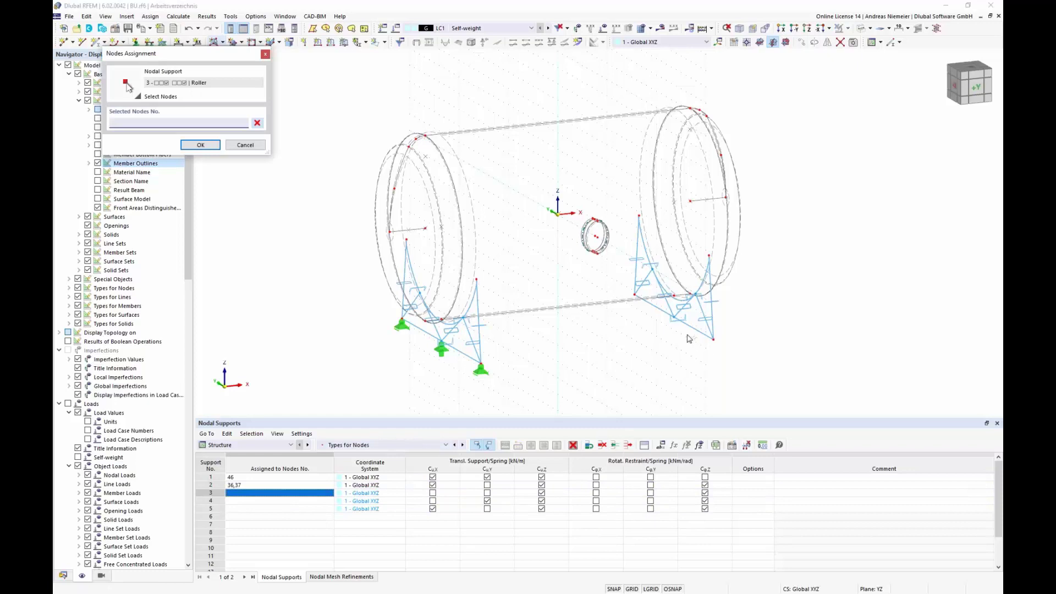
click(673, 317)
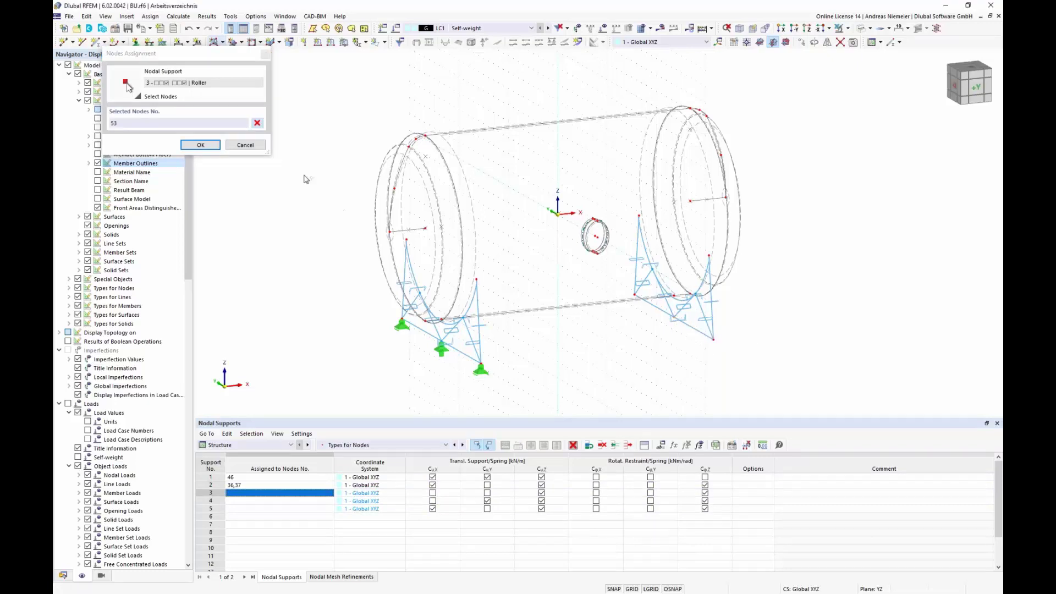
click(201, 145)
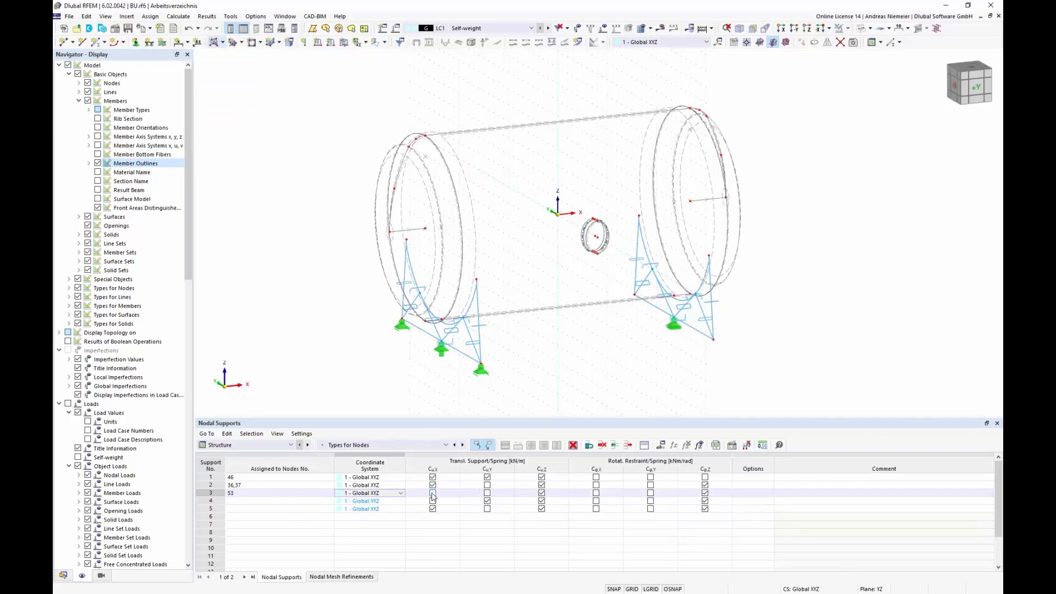
Restrain translation along Y and release rotation about Z for the nodal support at the +X saddle's middle base node.
click(432, 493)
click(487, 493)
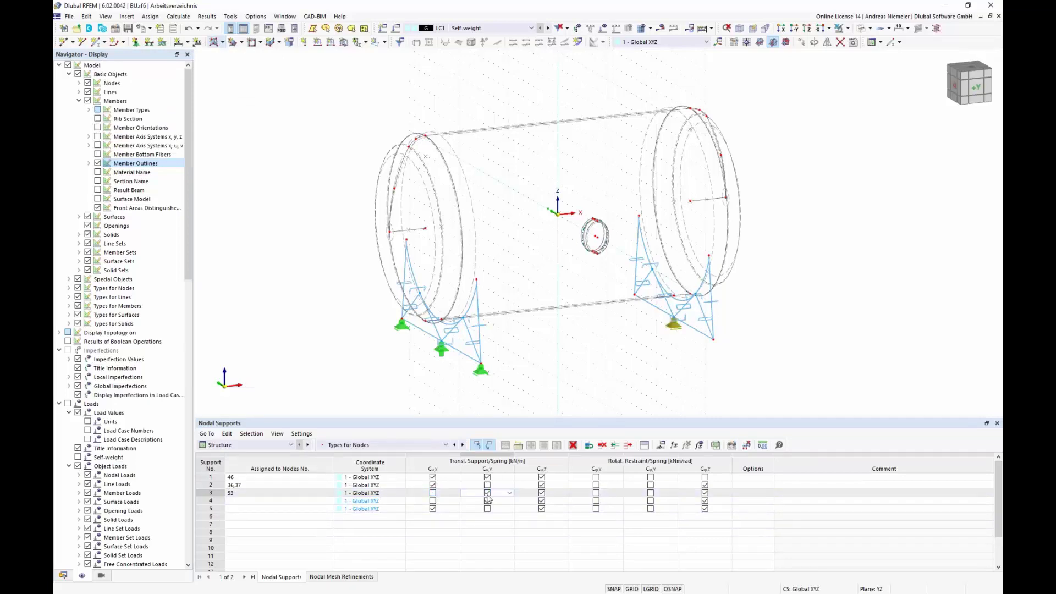
click(705, 493)
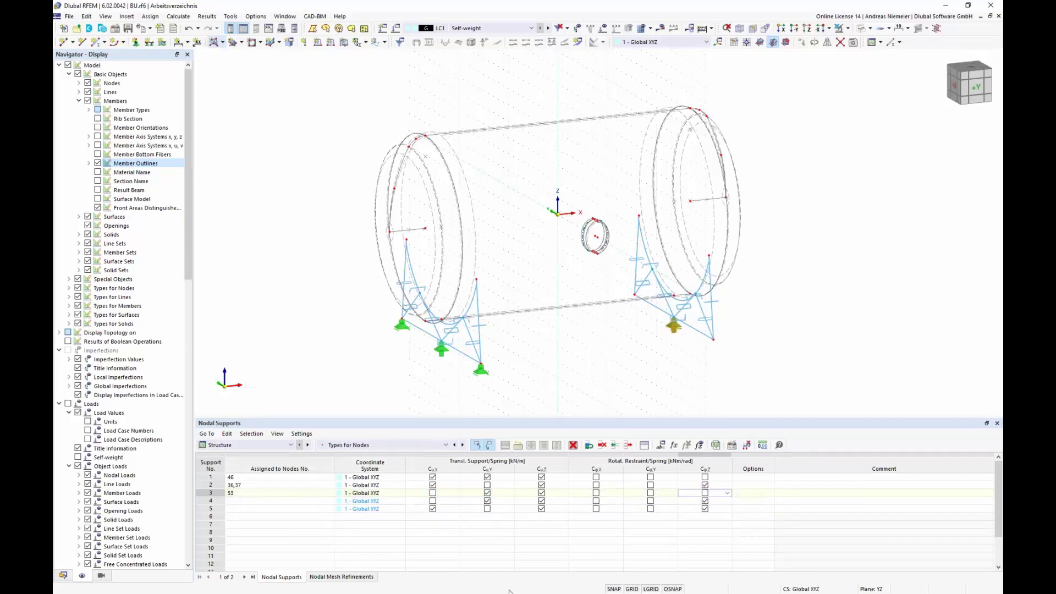
Assign the Roller in X nodal support to both base beam ends of the +X saddle, releasing translation along Y and rotation about Z.
click(293, 504)
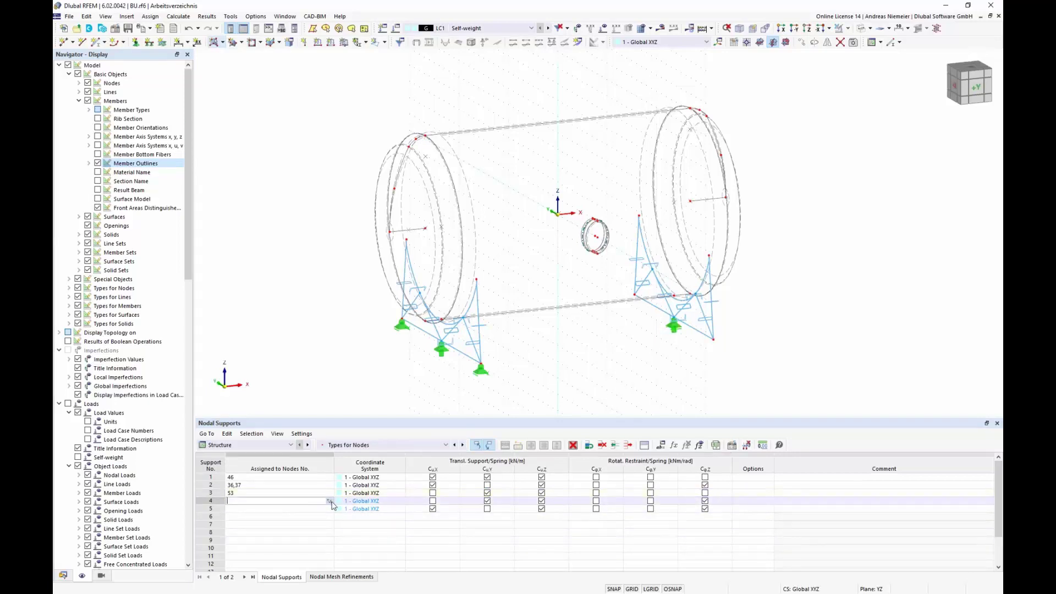
click(333, 505)
click(633, 295)
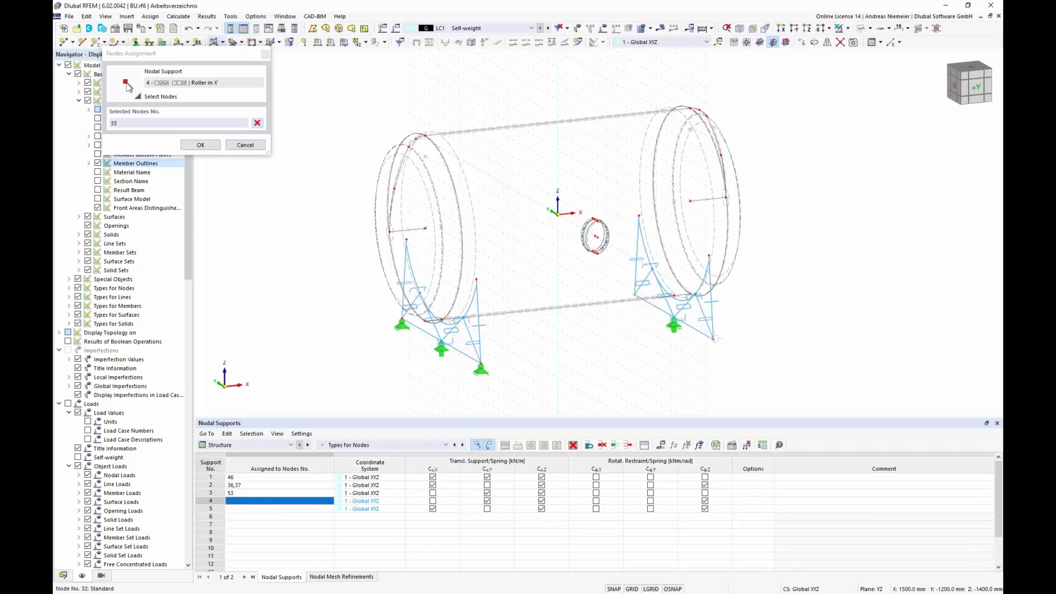
click(207, 146)
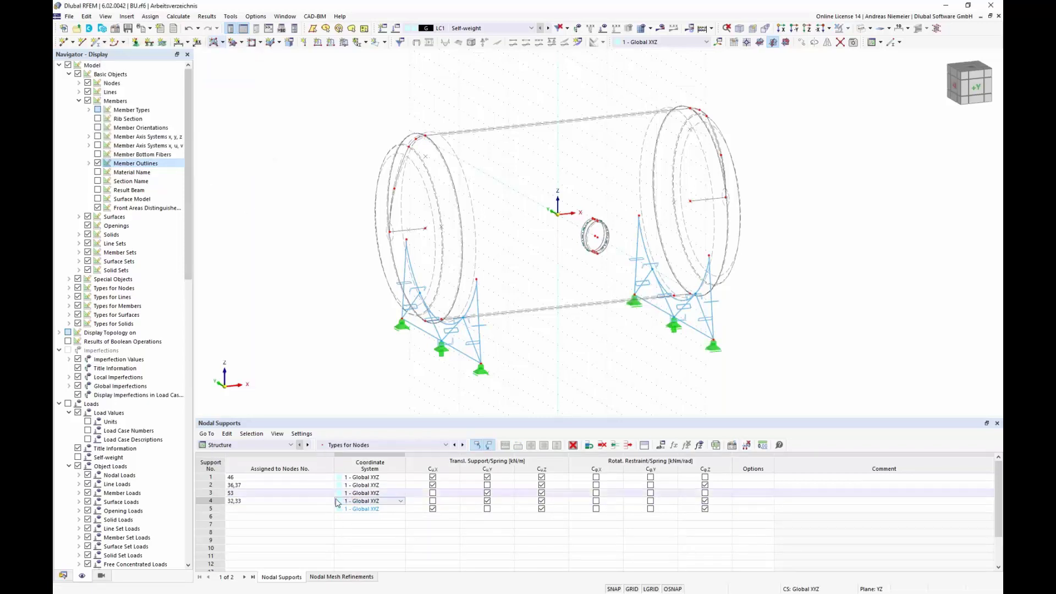
click(487, 501)
click(488, 502)
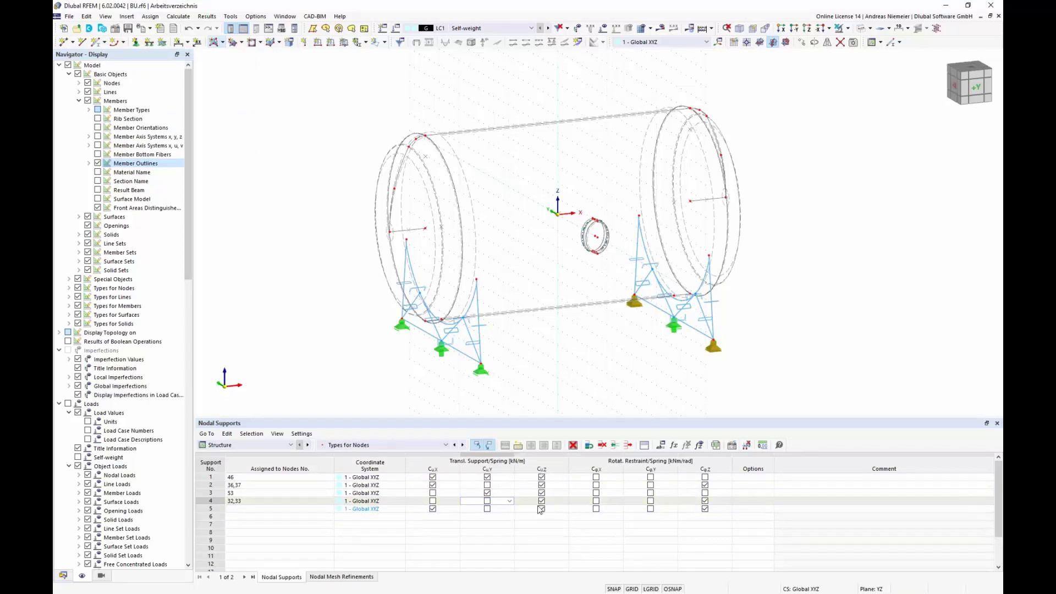
click(705, 507)
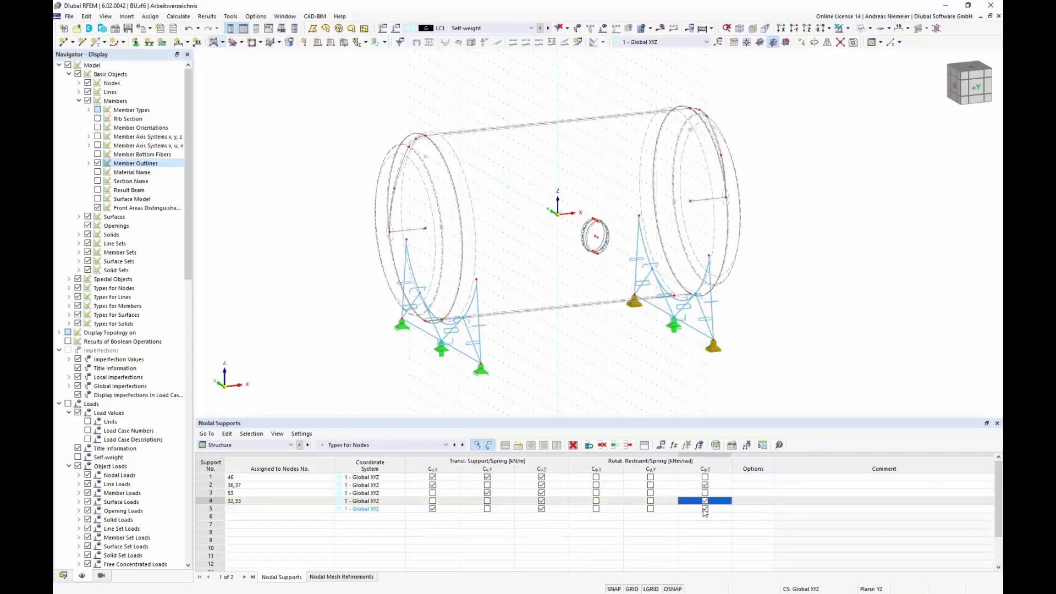
Delete the unassigned nodal support No. 5.
click(210, 509)
click(573, 449)
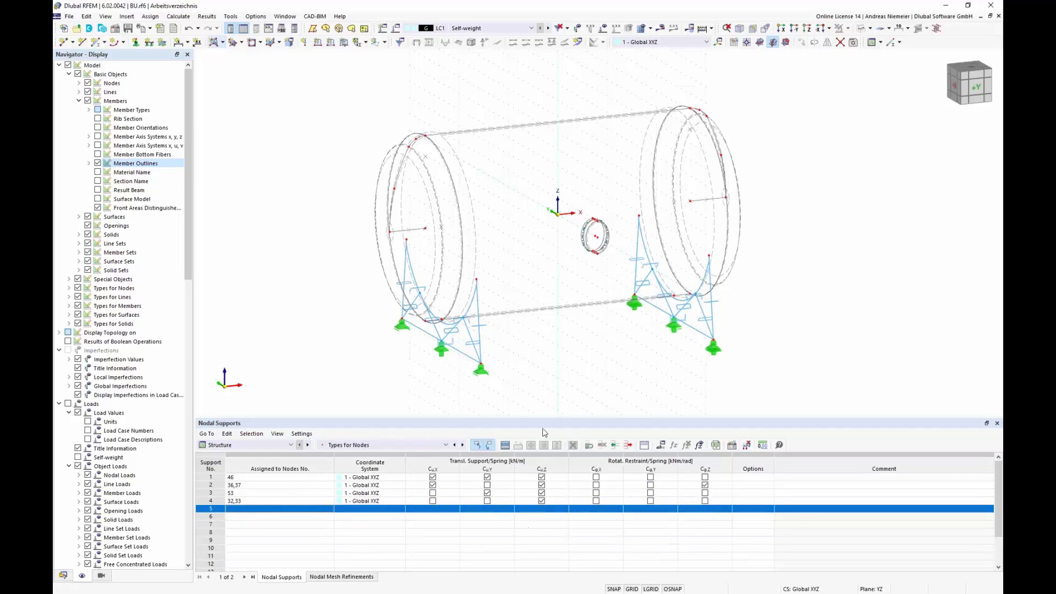
ctrl+middle_drag(589, 394, 472, 364)
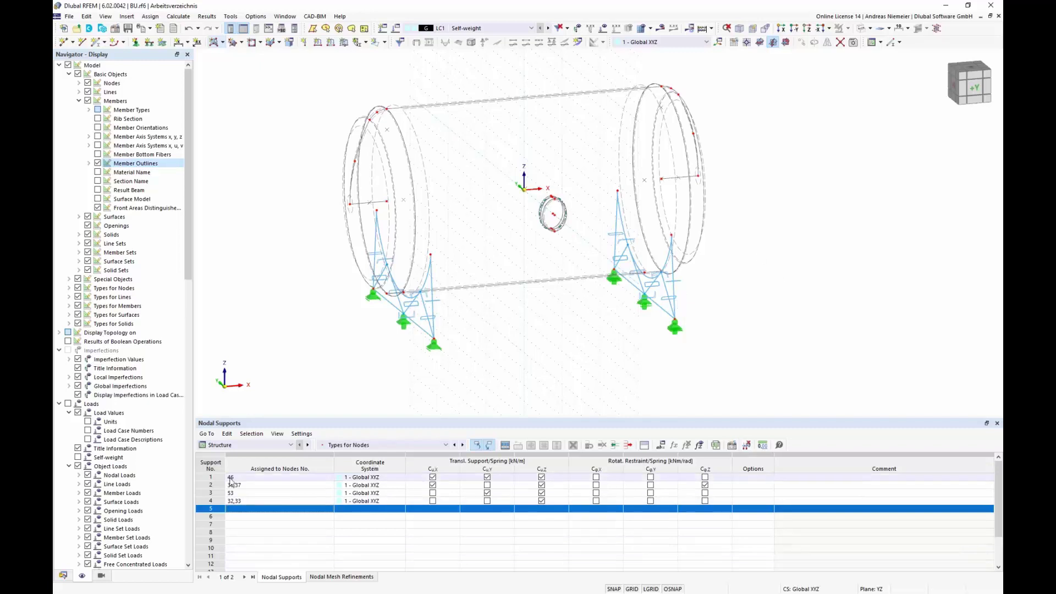
Open the load cases table and try to calculate the results of LC1 Self-weight.
click(256, 445)
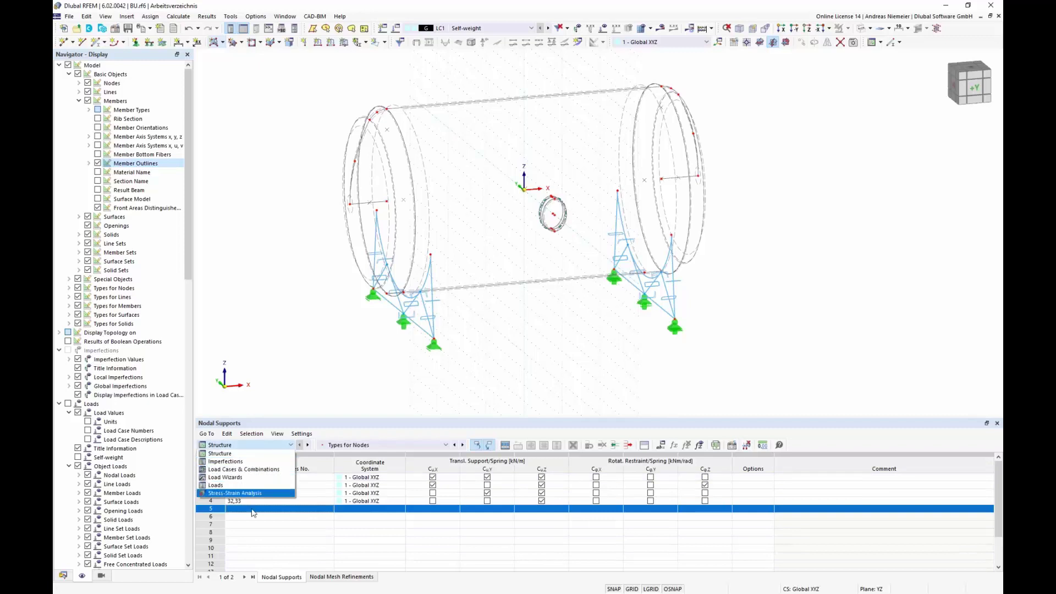
click(223, 472)
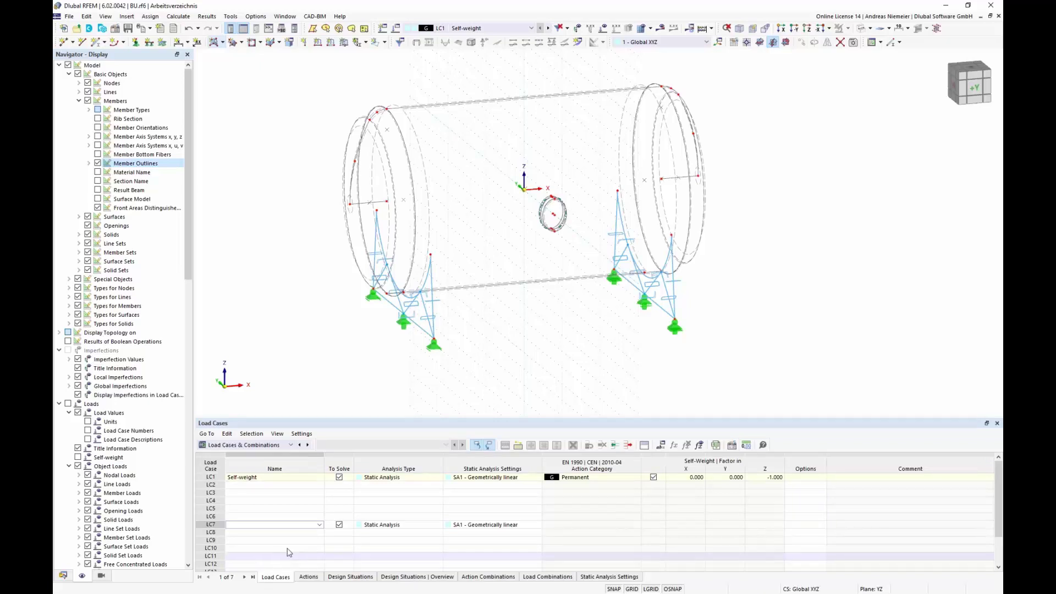
click(308, 477)
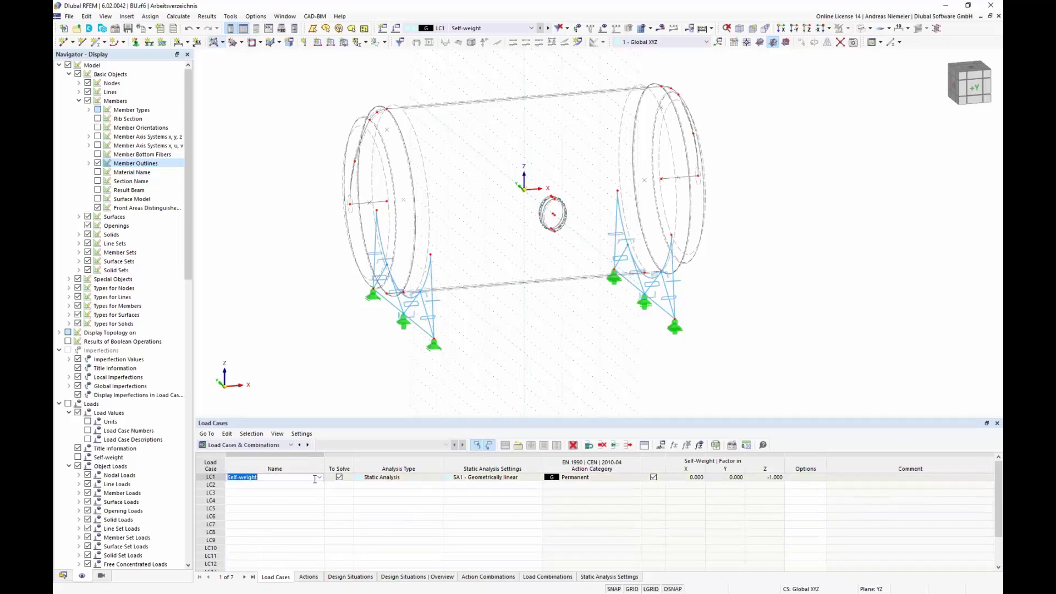
click(660, 28)
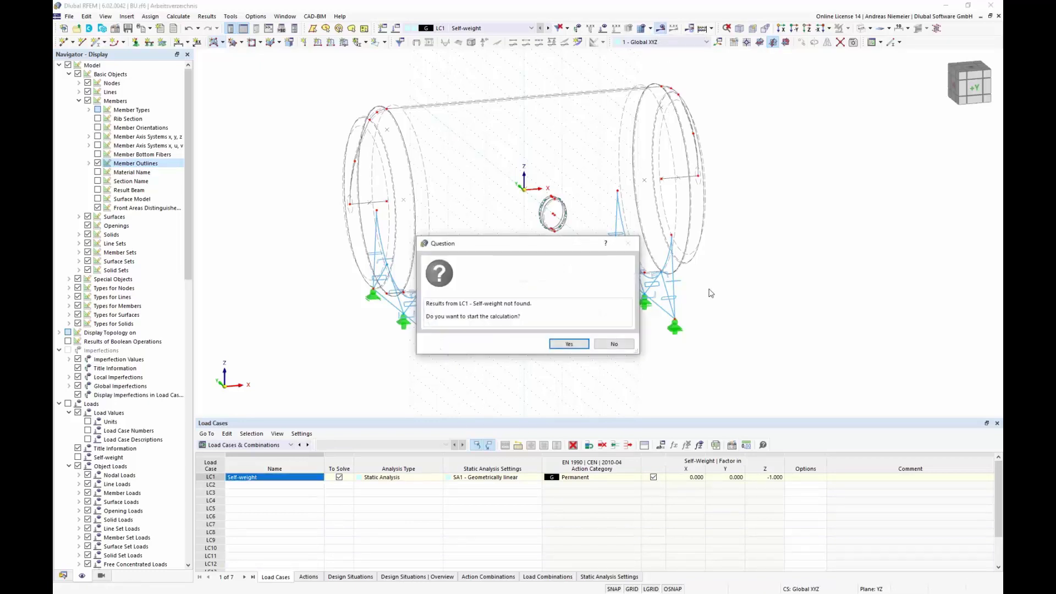
click(569, 344)
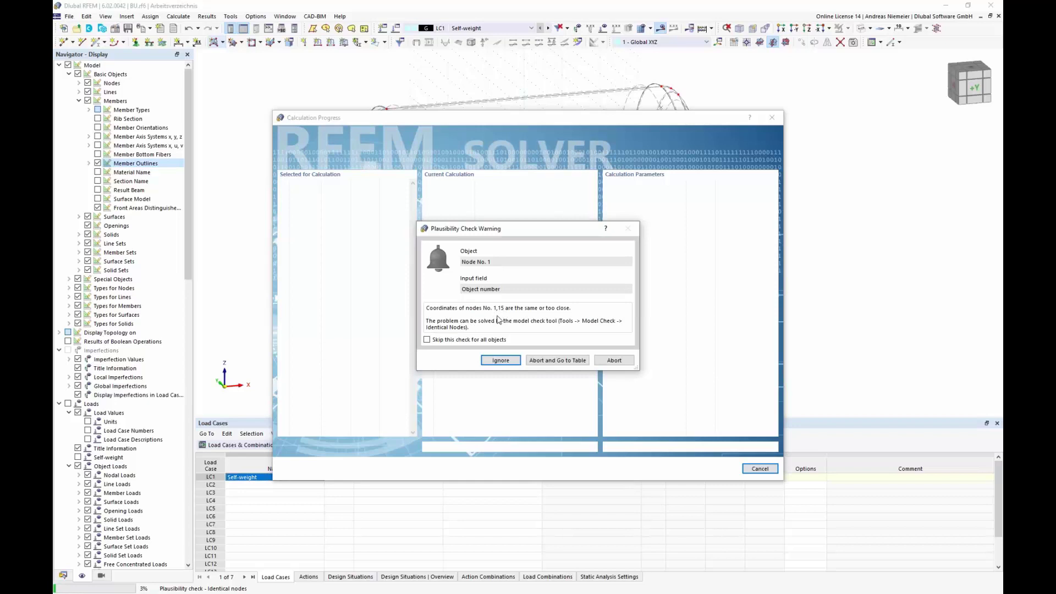
click(615, 361)
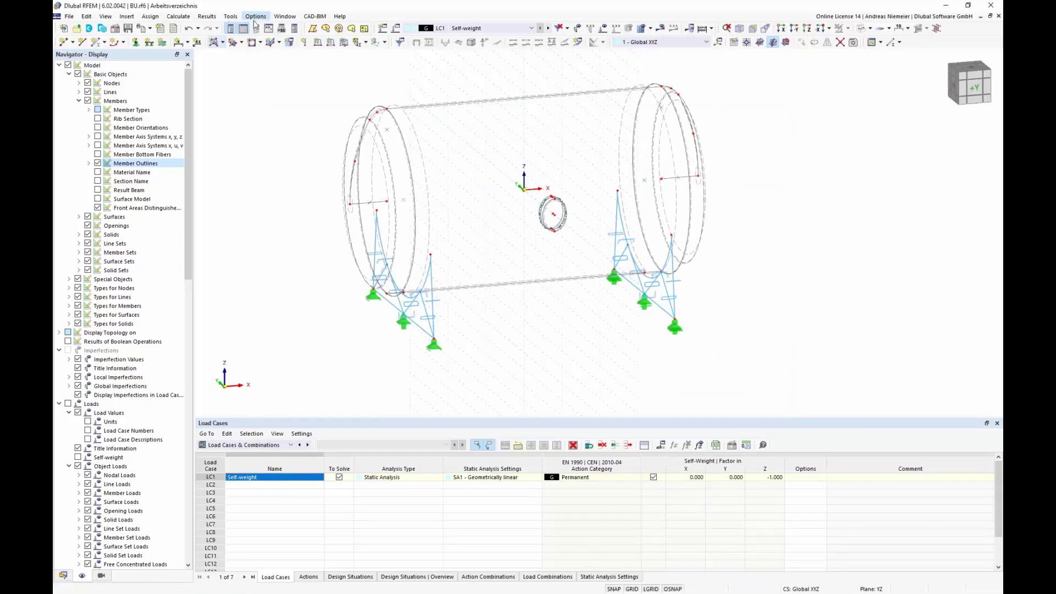
Run the model check for identical nodes and delete the unused nodes in group 1,15.
click(230, 16)
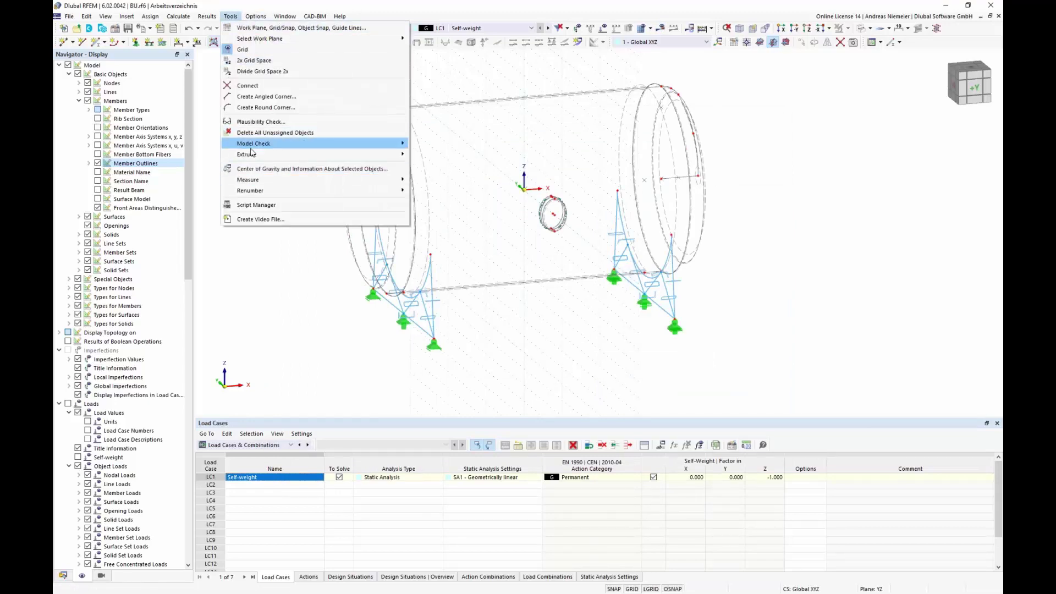
mouse_move(254, 144)
click(455, 144)
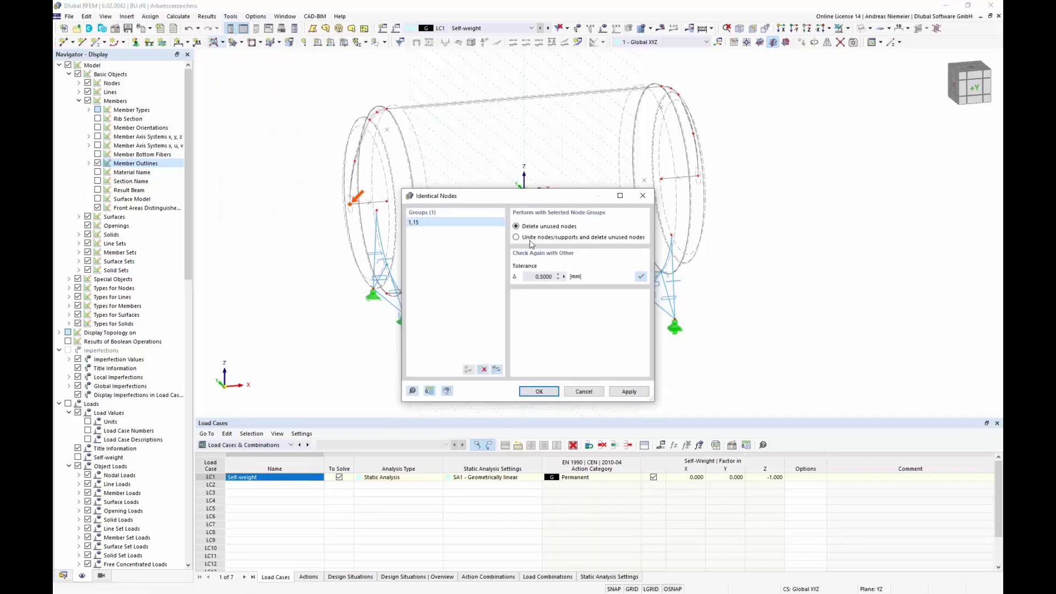
click(549, 392)
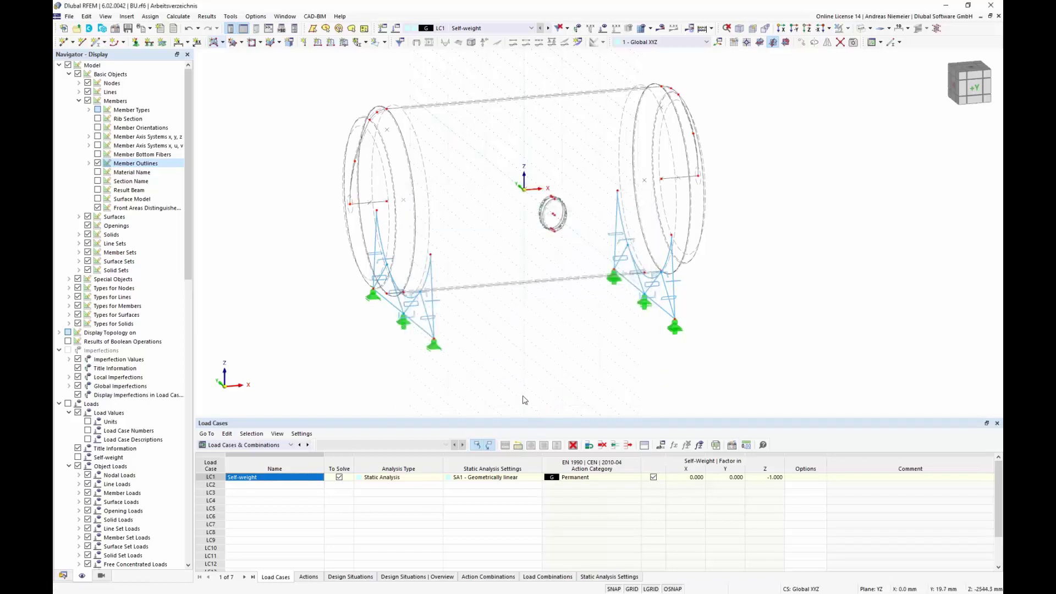
Calculate LC1 Self-weight and compare the sum of loads with the sum of support forces in Z in the results summary.
click(660, 28)
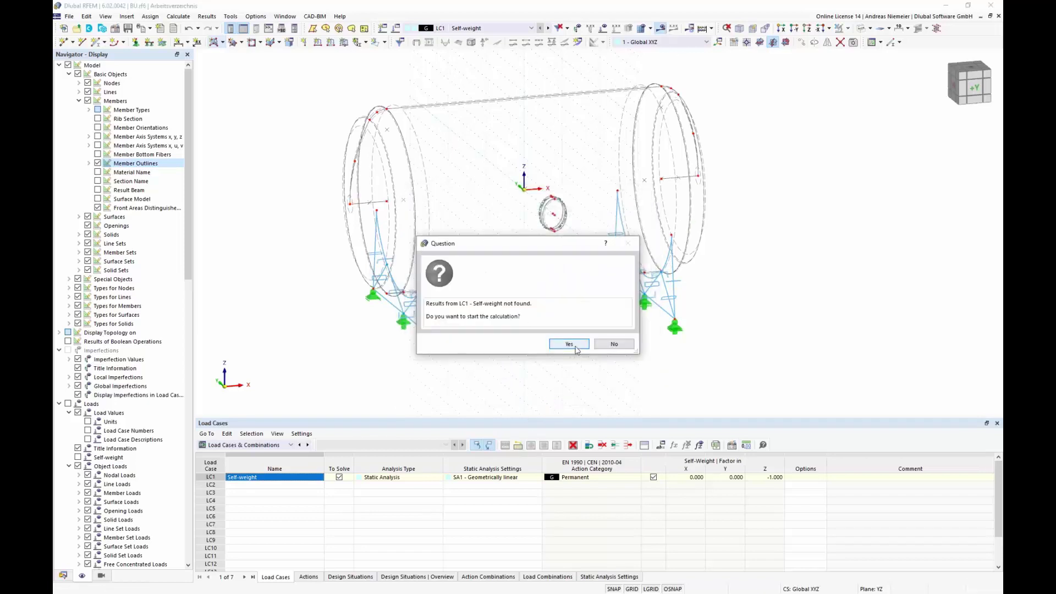
click(577, 349)
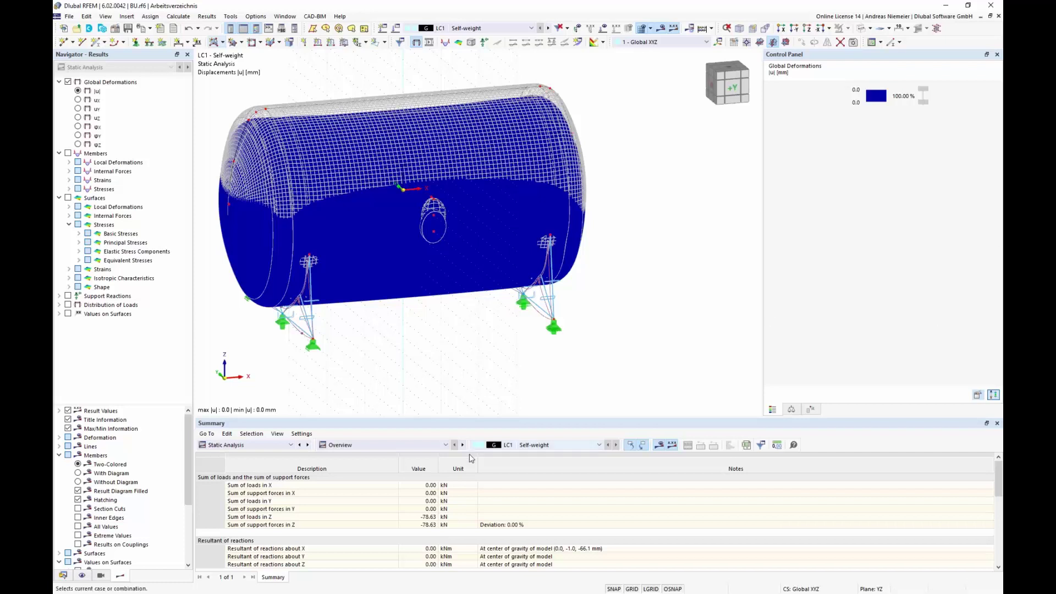
drag(431, 489, 390, 523)
click(262, 519)
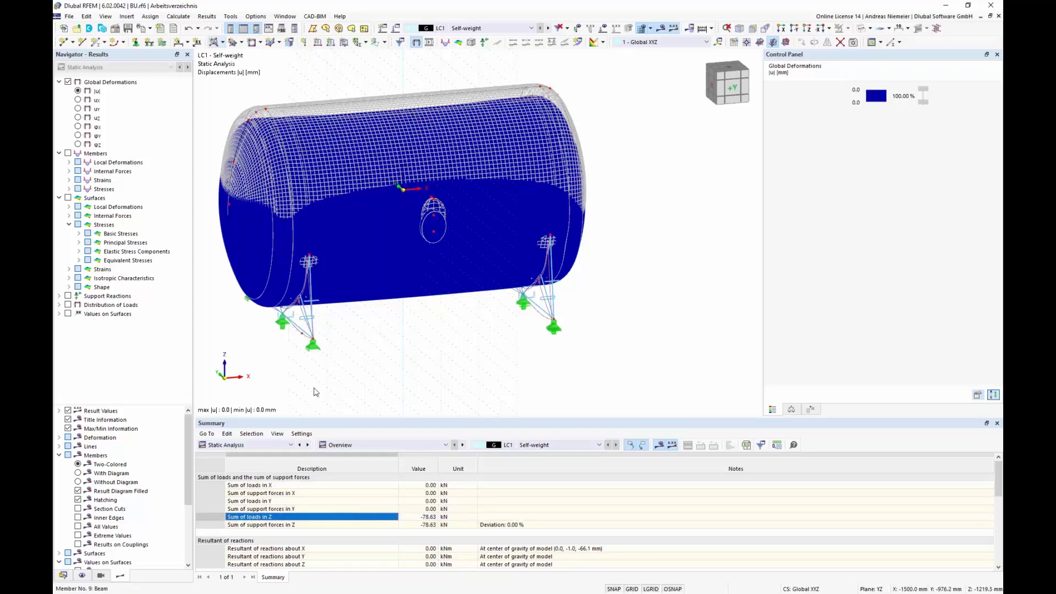
drag(431, 517, 434, 529)
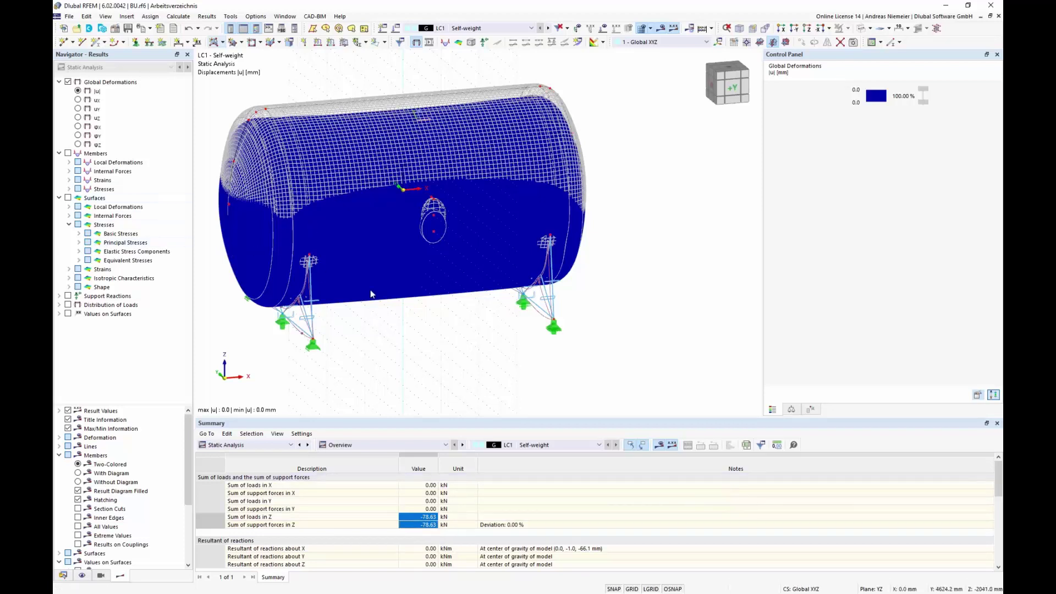
Display the members' equivalent von Mises stresses for LC1 and examine the saddle supports.
mouse_move(372, 330)
middle_down()
mouse_move(451, 300)
mouse_move(473, 311)
middle_up()
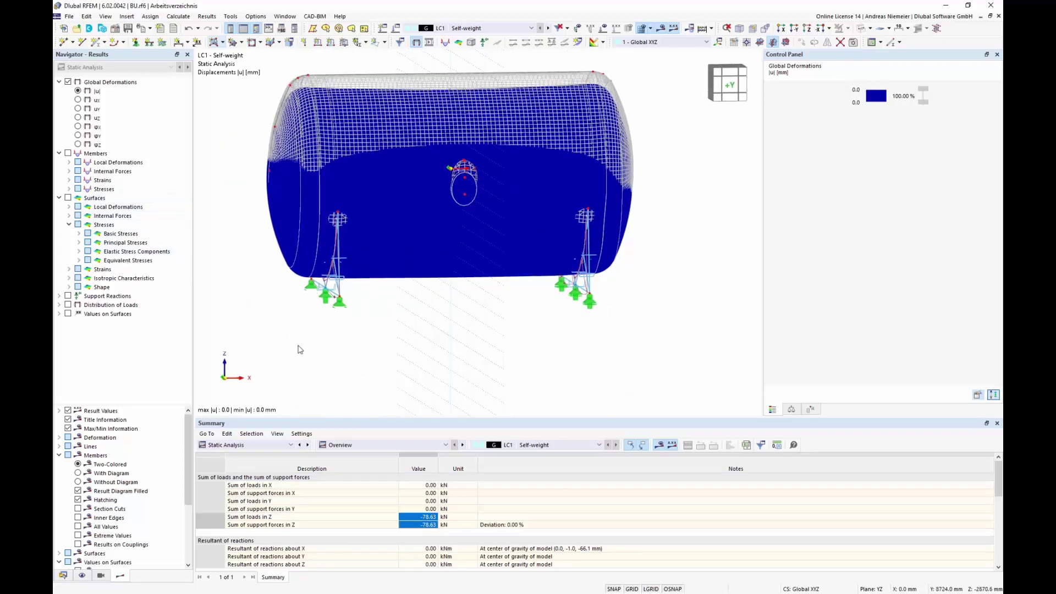
click(69, 189)
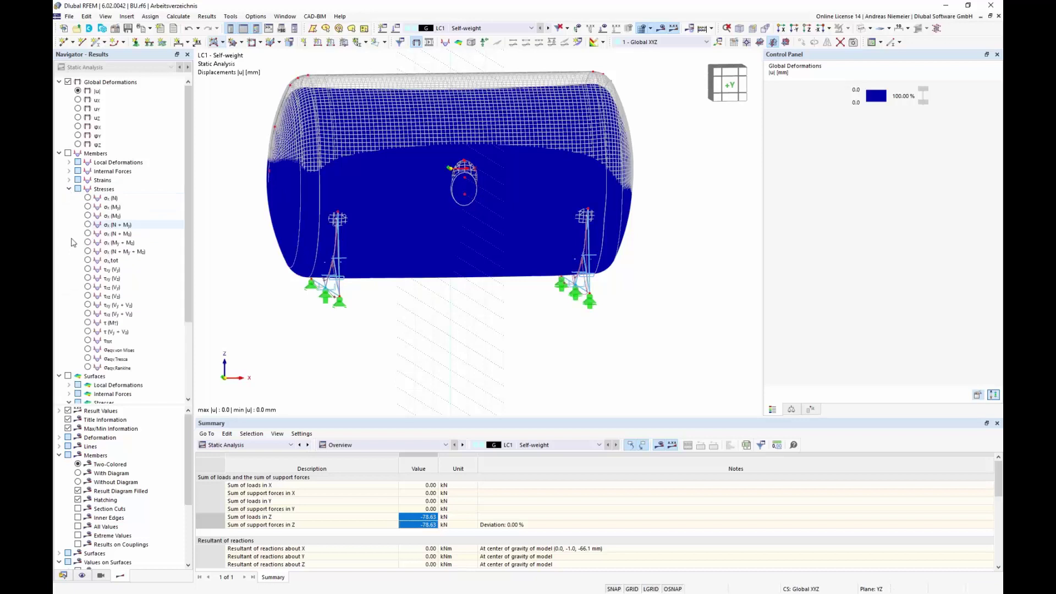
click(68, 153)
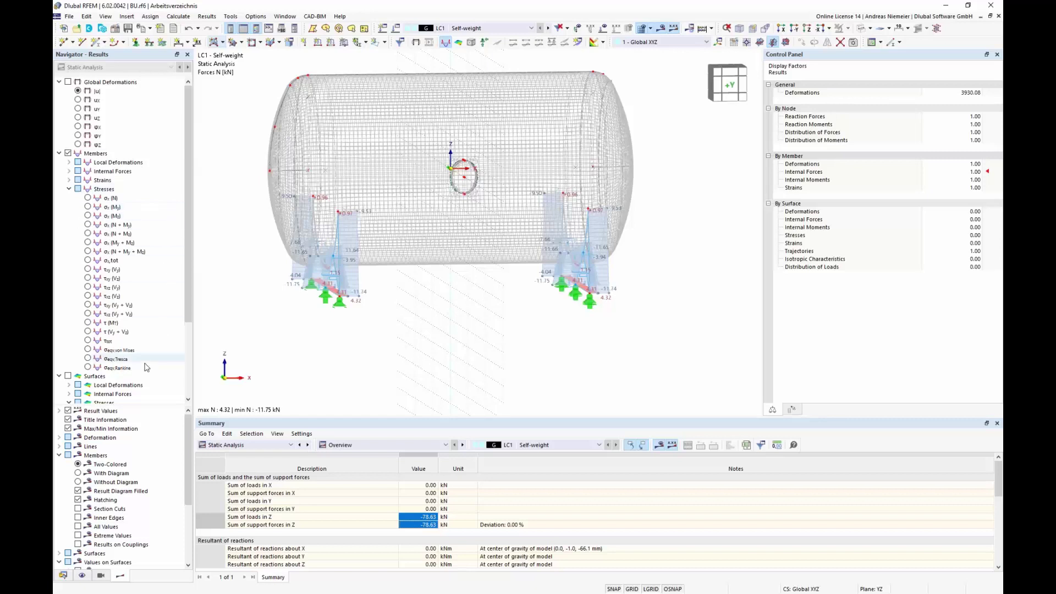
click(88, 351)
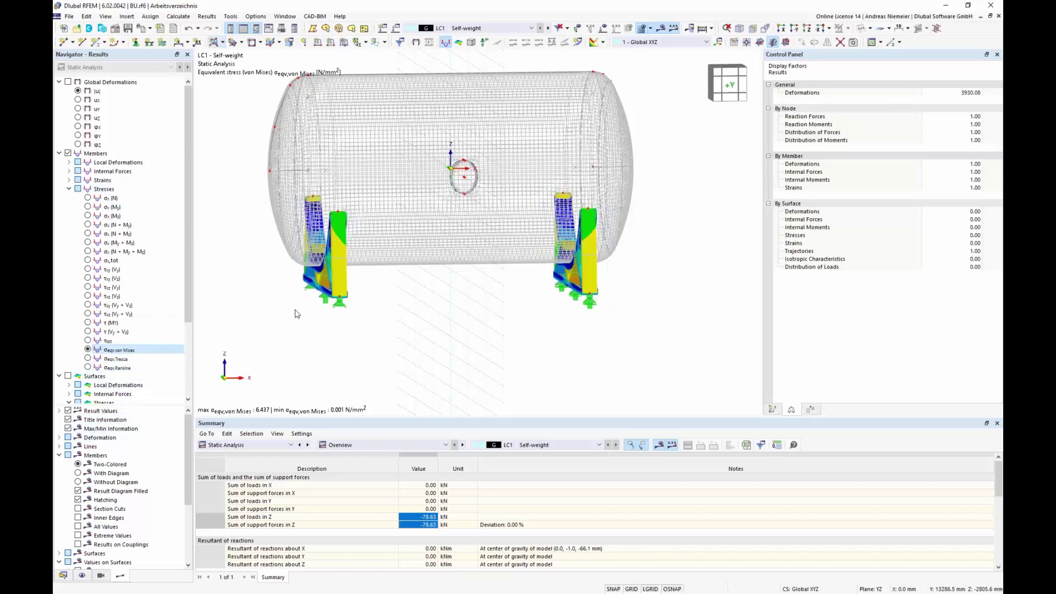
scroll(303, 325, up, 2)
ctrl+middle_drag(305, 329, 275, 363)
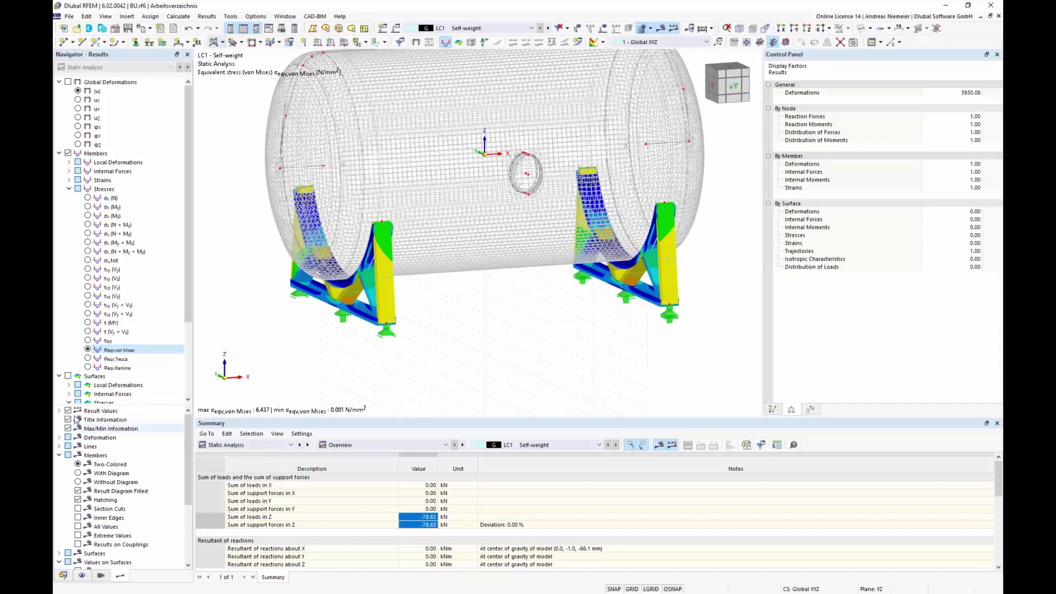
Display the maximum equivalent von Mises stresses on the tank surfaces together with the member stresses.
scroll(87, 330, down, 4)
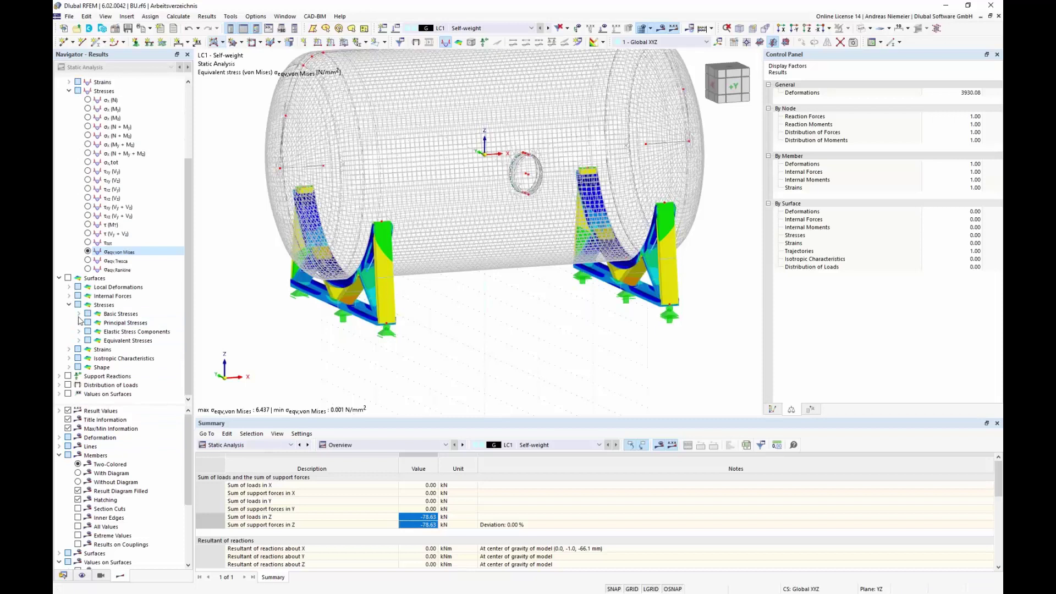
click(79, 340)
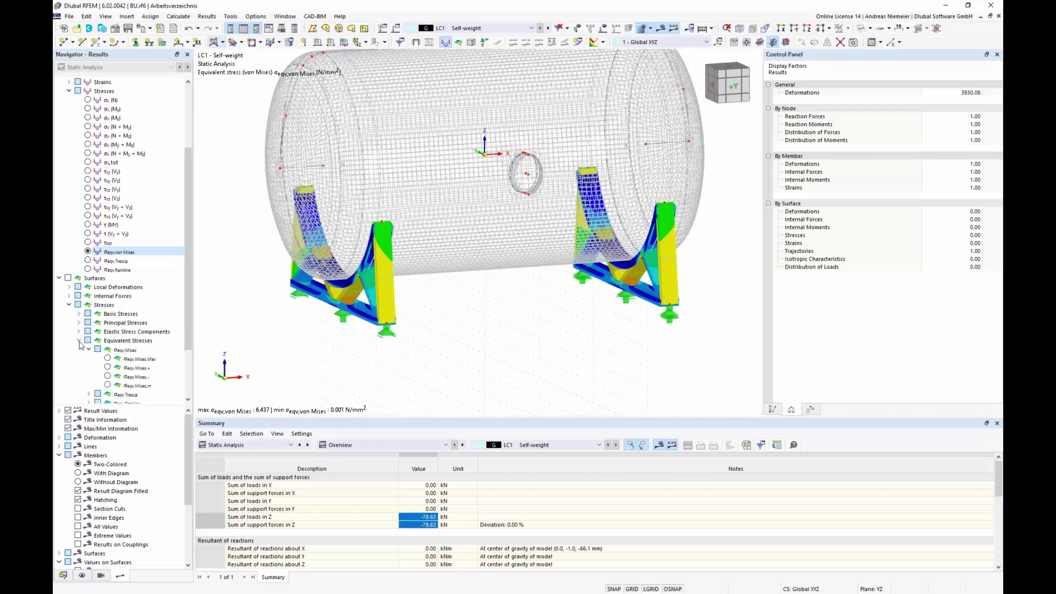
click(109, 358)
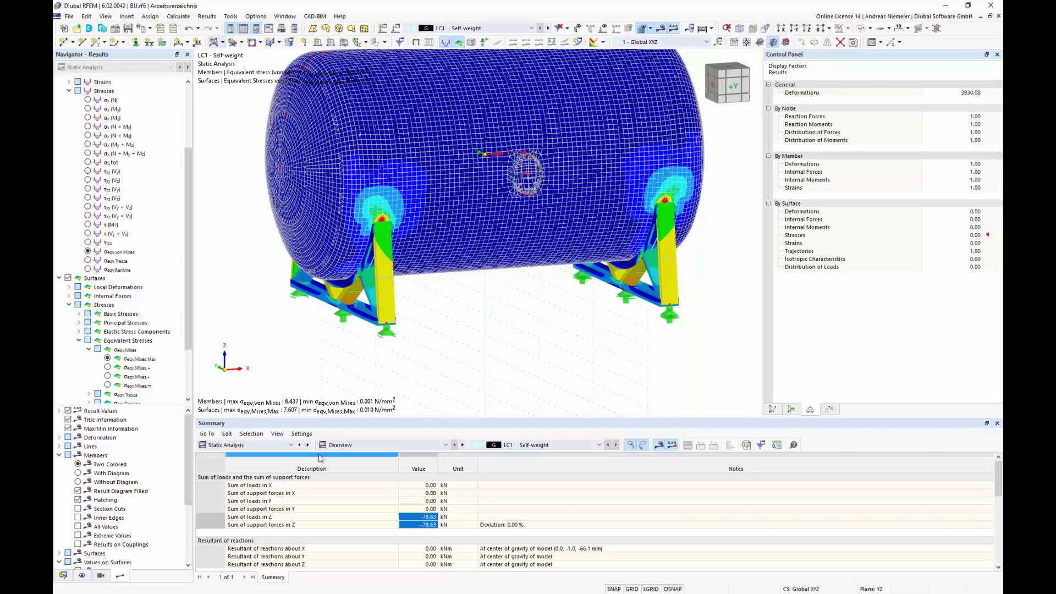
Create load case LC2 named "Interna pressure" with the action category Permanent/Imposed.
click(253, 445)
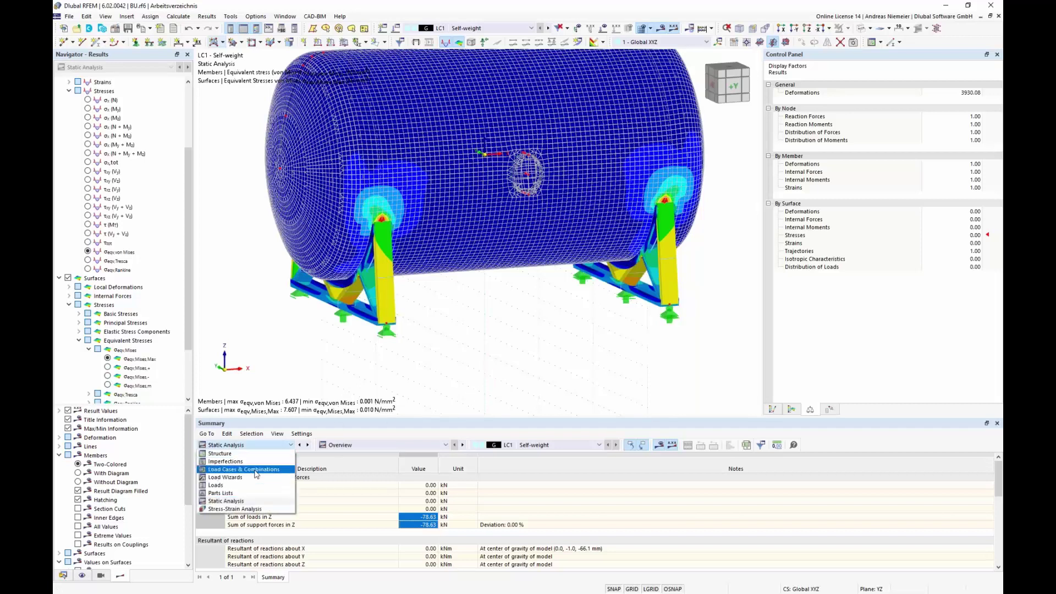
click(263, 498)
click(262, 485)
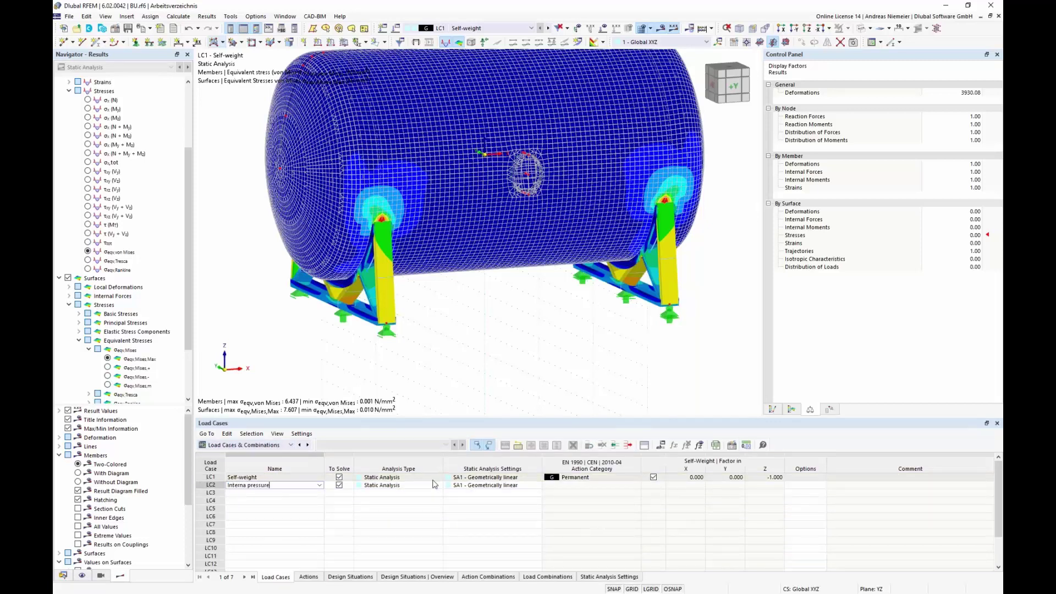
text(Interna pressure)
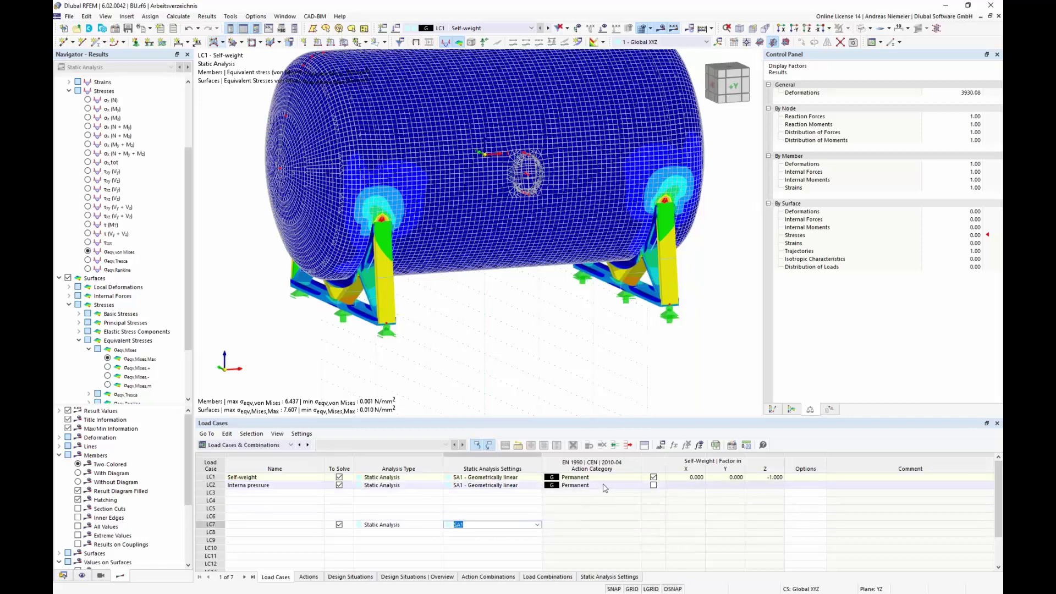
click(605, 486)
click(607, 487)
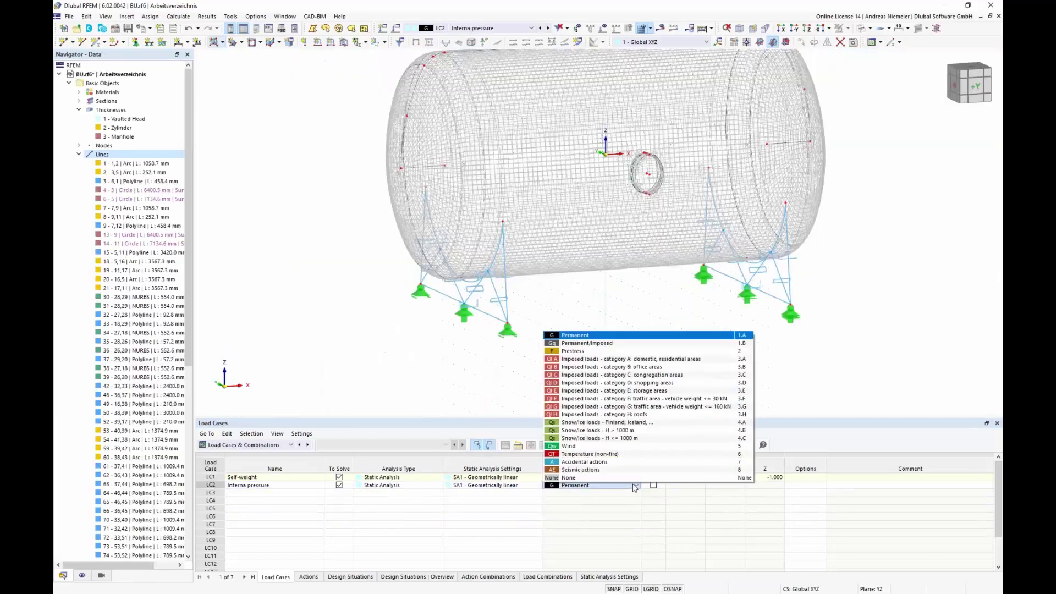
click(585, 343)
click(587, 541)
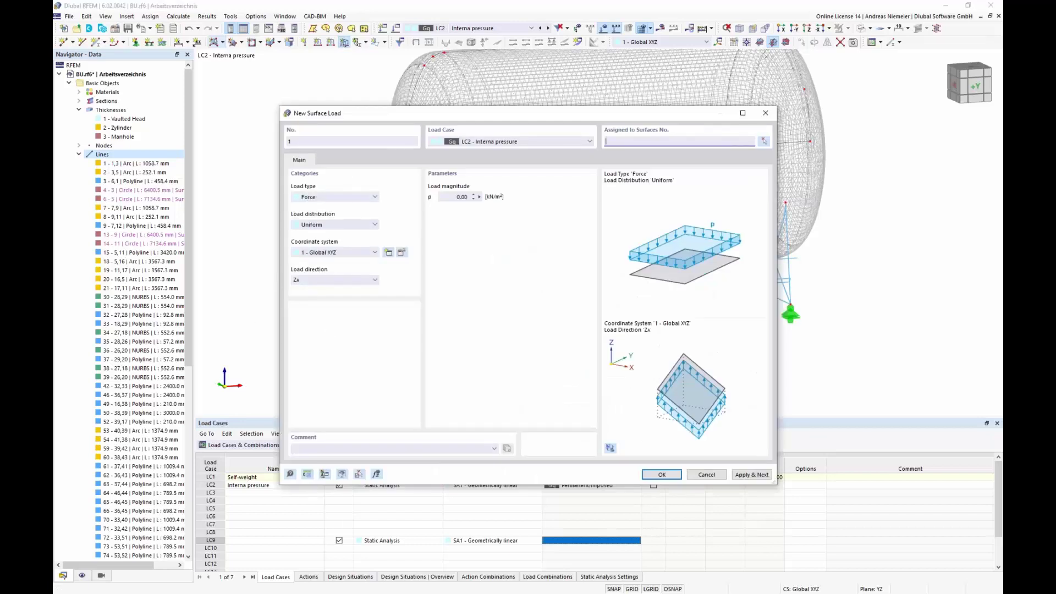
Define the LC2 surface load as a uniform force of 1000 kN/m² in the z direction of the local xyz coordinate system.
click(321, 256)
click(309, 274)
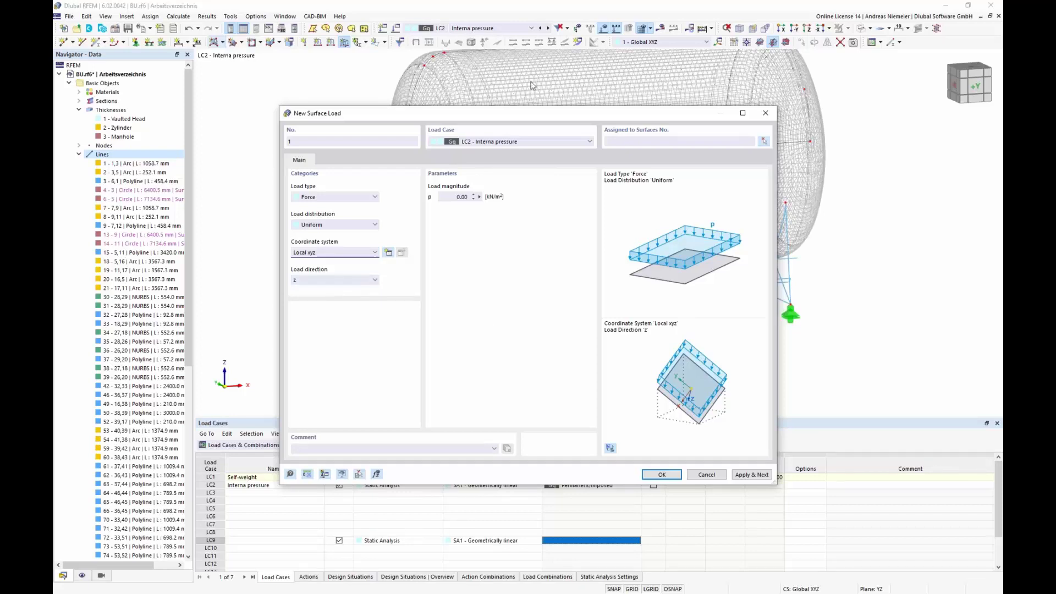
click(460, 196)
text(100)
click(408, 451)
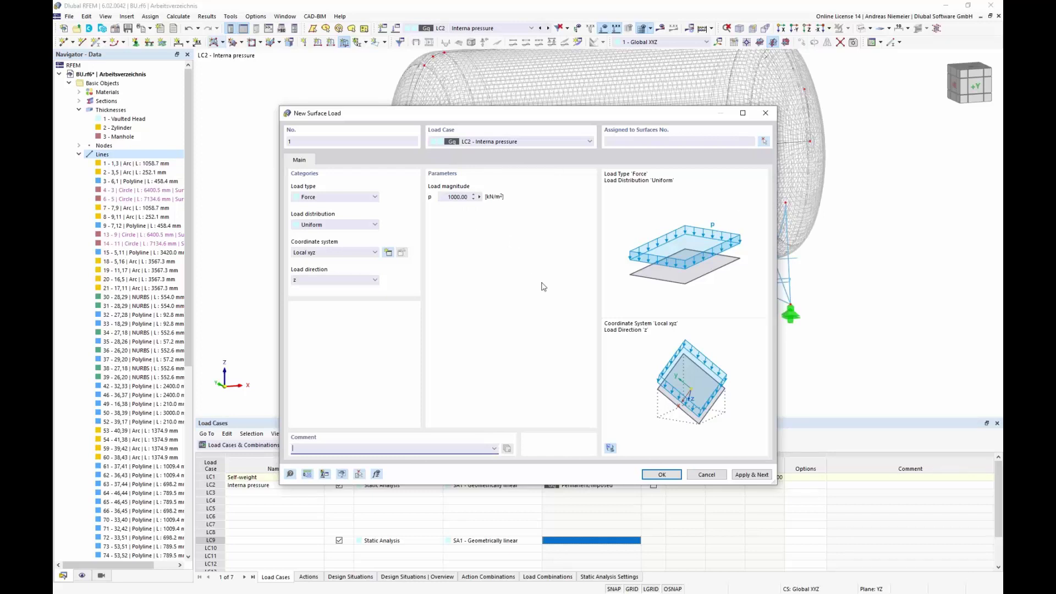
Assign the internal pressure load to the tank and manhole surfaces 1-5, 7, 11, 13 and 15, and create it.
click(764, 141)
drag(769, 209, 420, 123)
scroll(616, 249, up, 1)
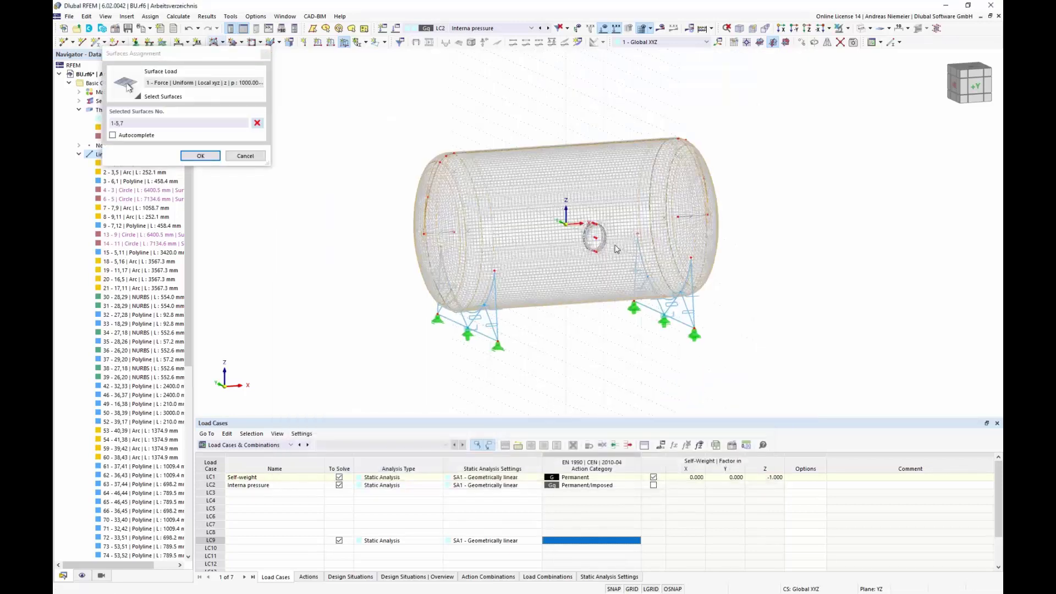
scroll(614, 247, up, 6)
mouse_move(579, 227)
middle_down()
mouse_move(582, 179)
mouse_move(572, 235)
middle_up()
scroll(559, 220, up, 4)
click(551, 265)
click(569, 259)
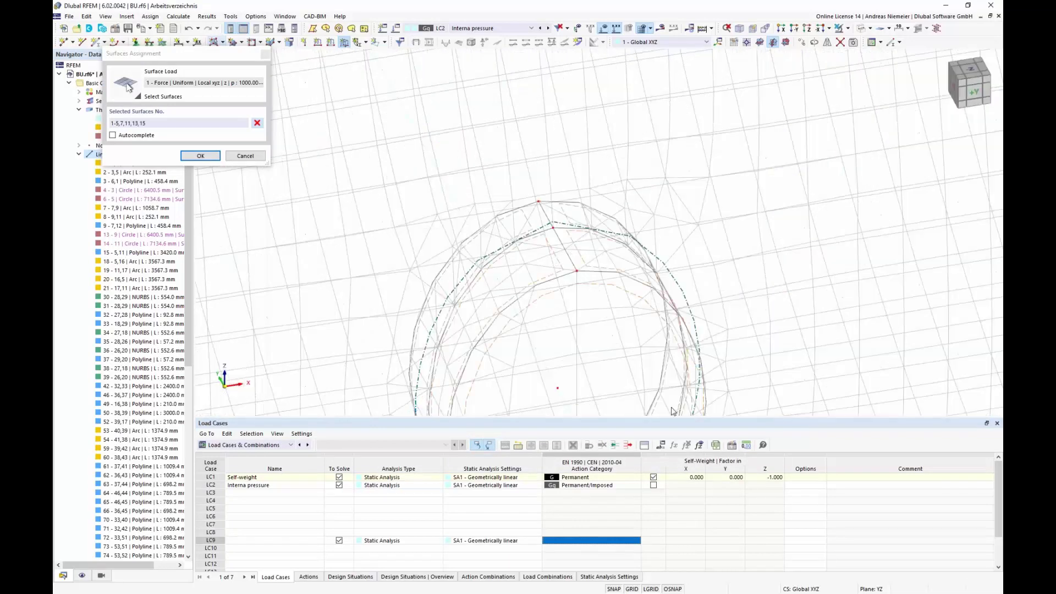
scroll(526, 345, down, 2)
scroll(526, 344, down, 1)
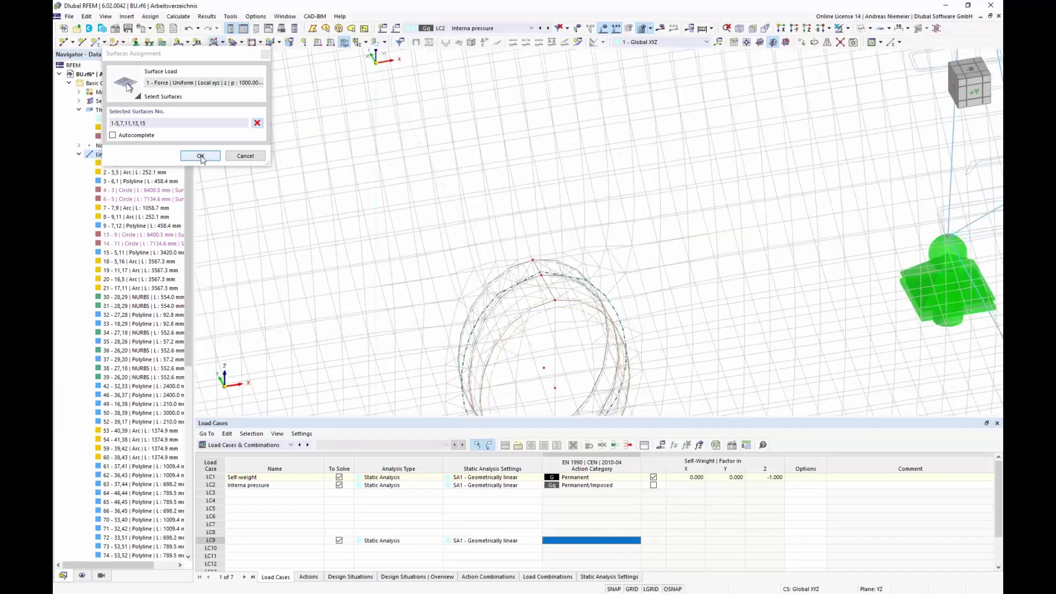
click(200, 155)
click(659, 474)
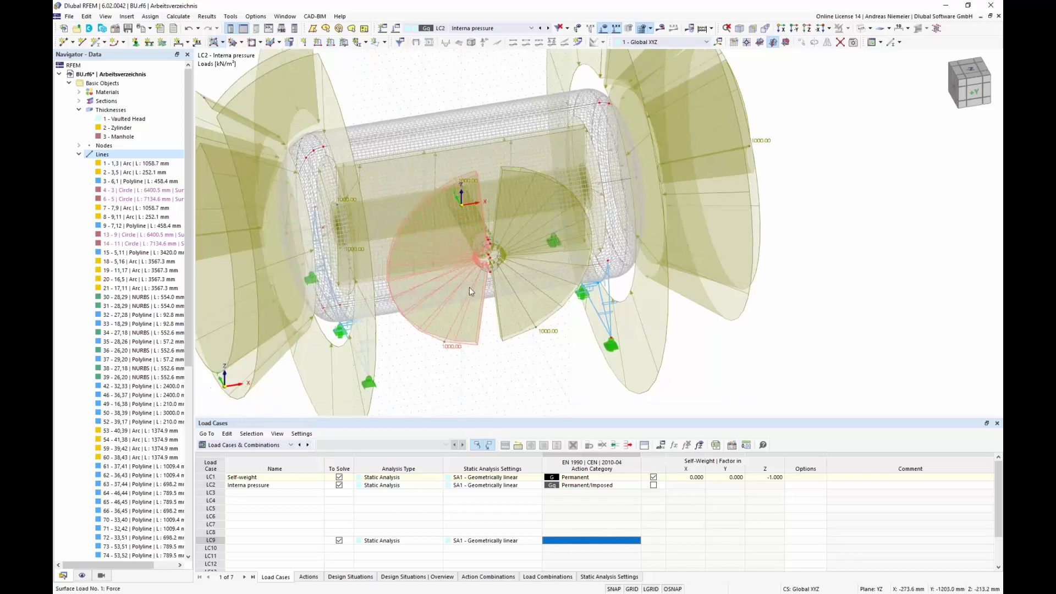
Hide the load display on the model and calculate load case LC2.
ctrl+middle_drag(527, 358, 713, 361)
scroll(534, 324, down, 1)
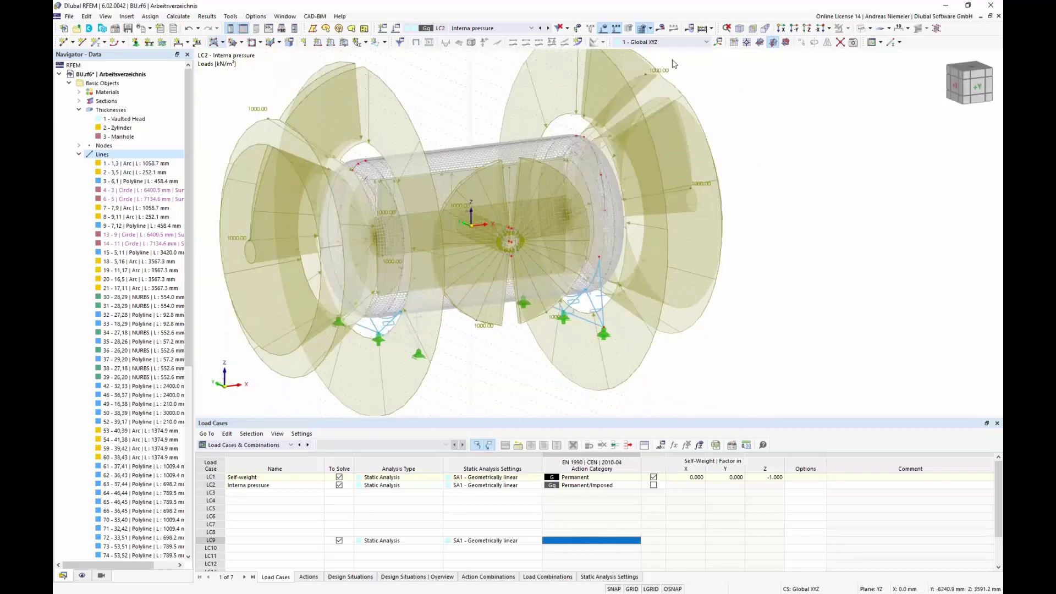
click(603, 29)
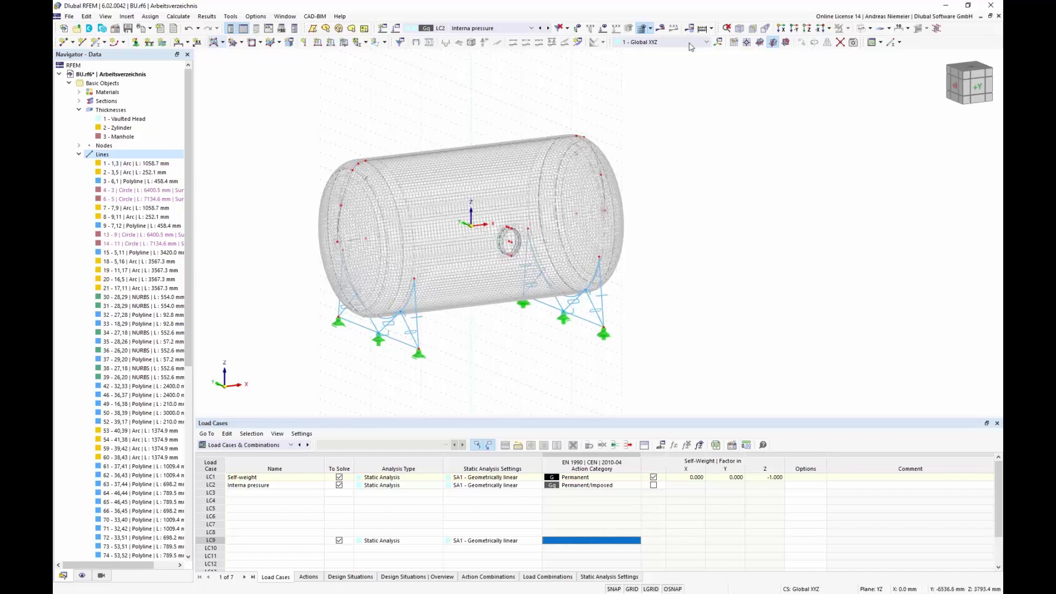
click(666, 33)
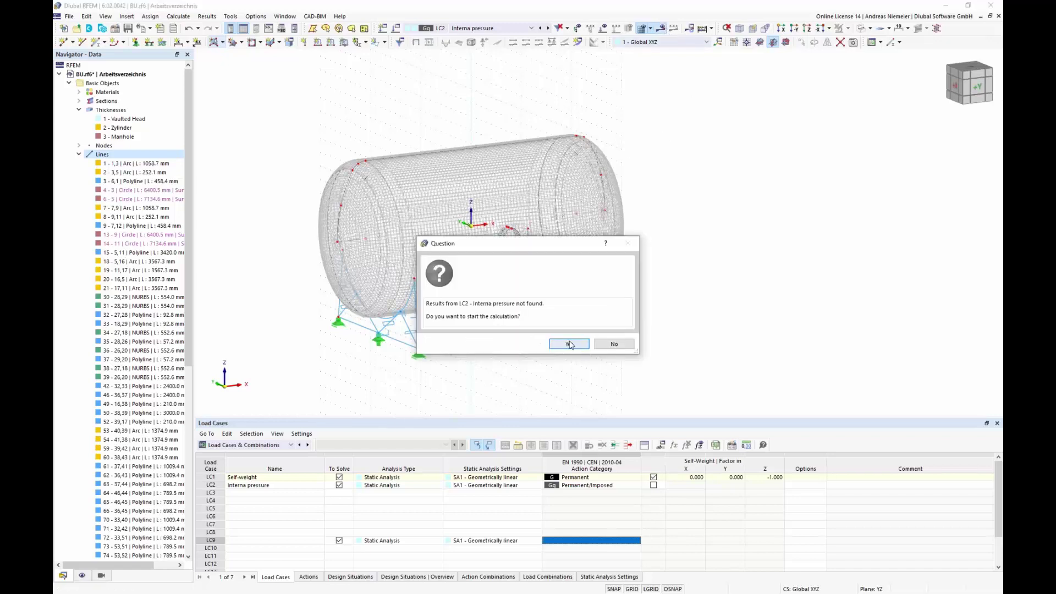
click(570, 344)
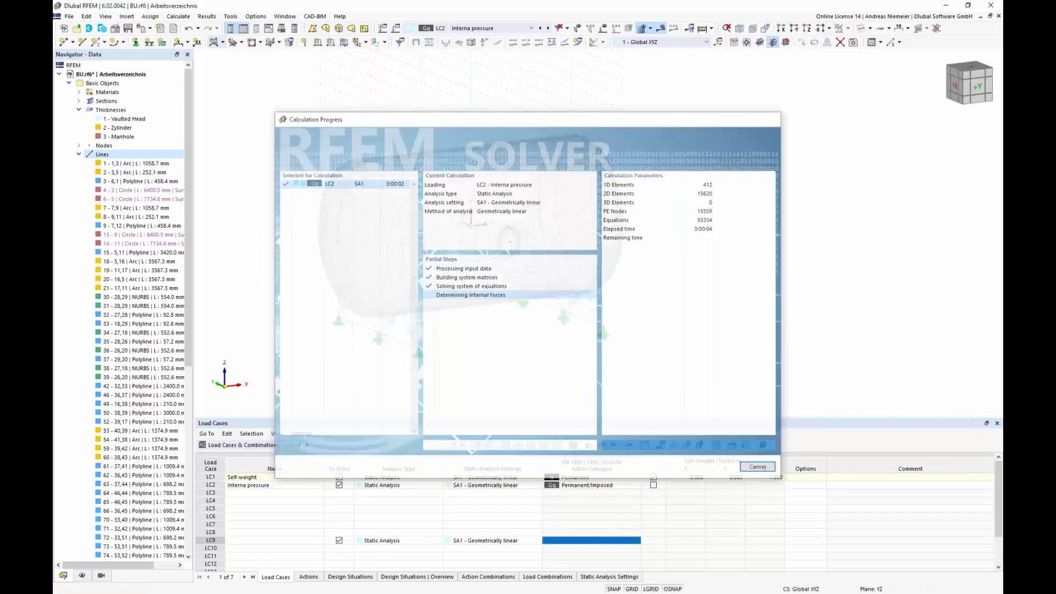
Display the global deformations |u| of the tank for LC2.
ctrl+middle_drag(415, 349, 486, 334)
scroll(486, 333, down, 1)
scroll(122, 137, up, 4)
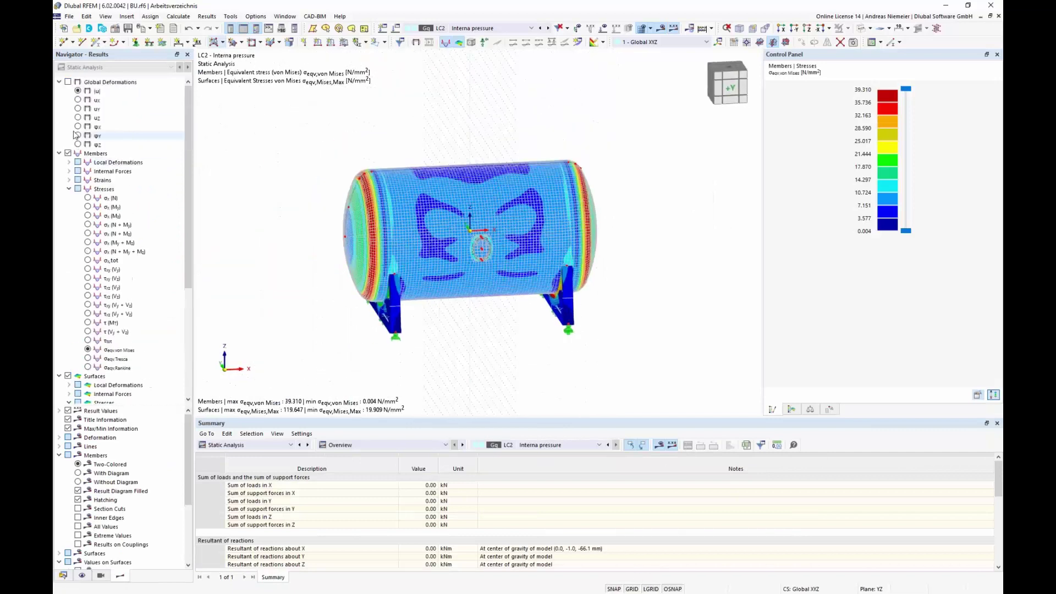
click(68, 81)
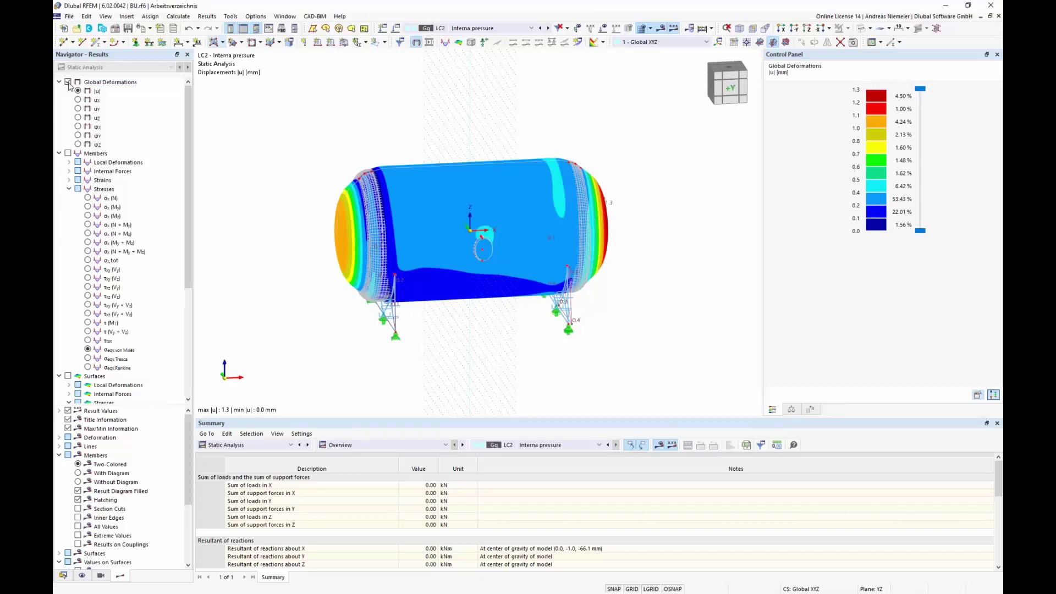
Display the equivalent von Mises stresses of members and surfaces for LC2 and check the sums of loads and support forces.
click(68, 153)
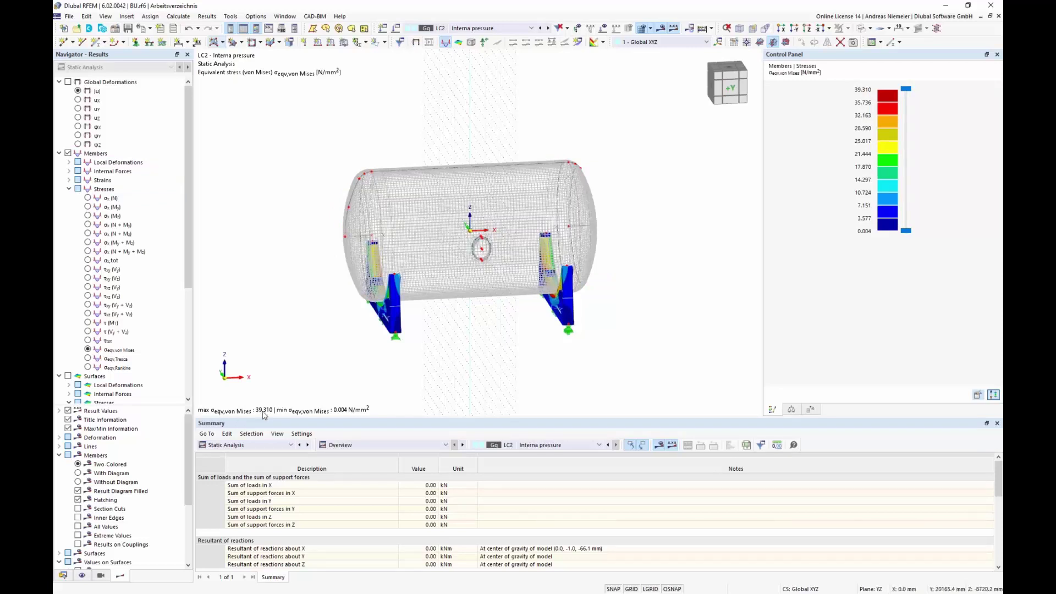
scroll(129, 271, down, 7)
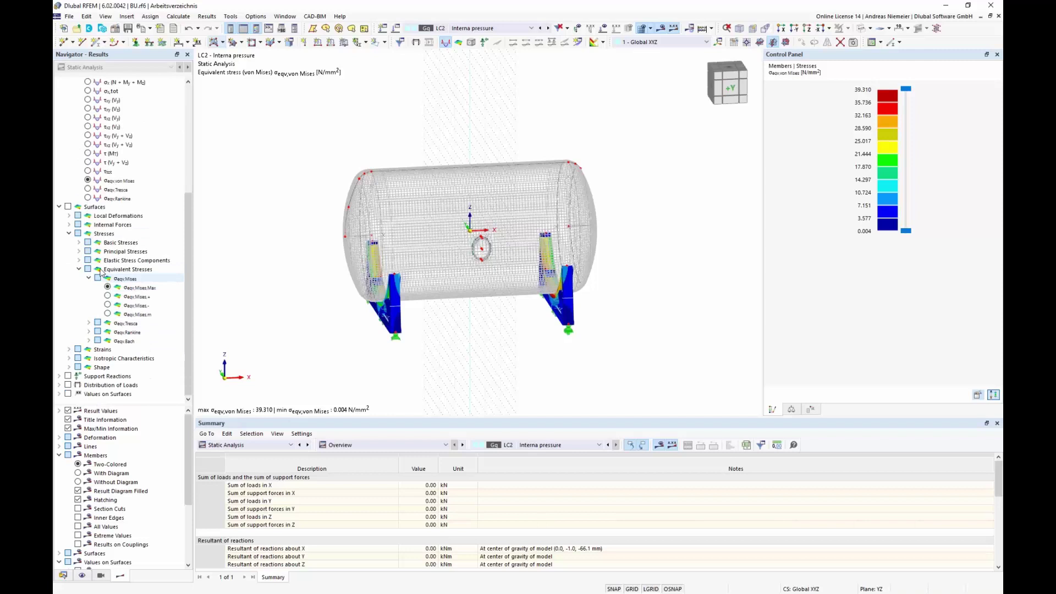
click(68, 207)
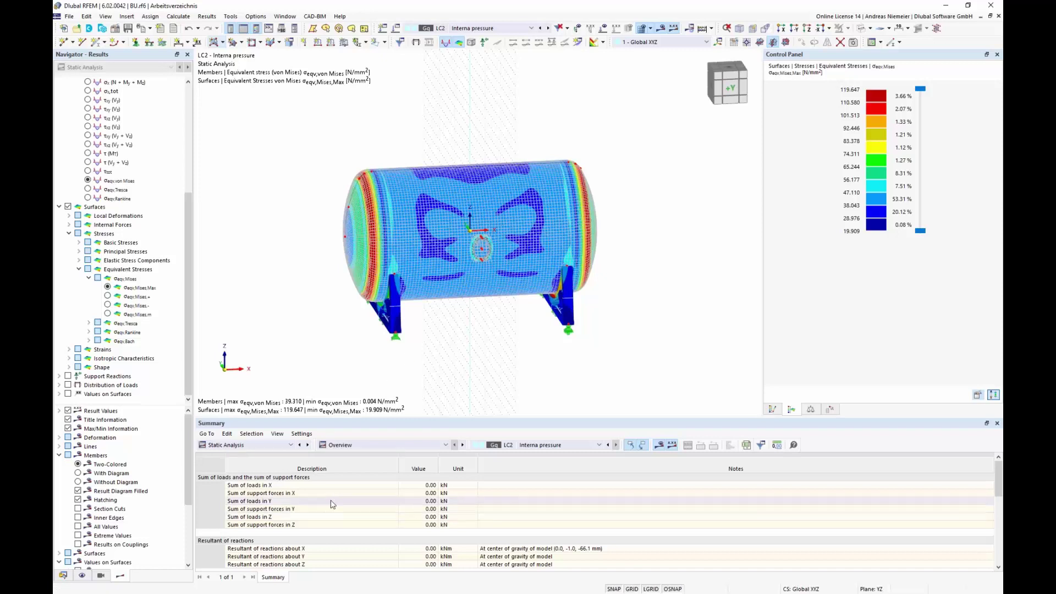
drag(423, 485, 428, 525)
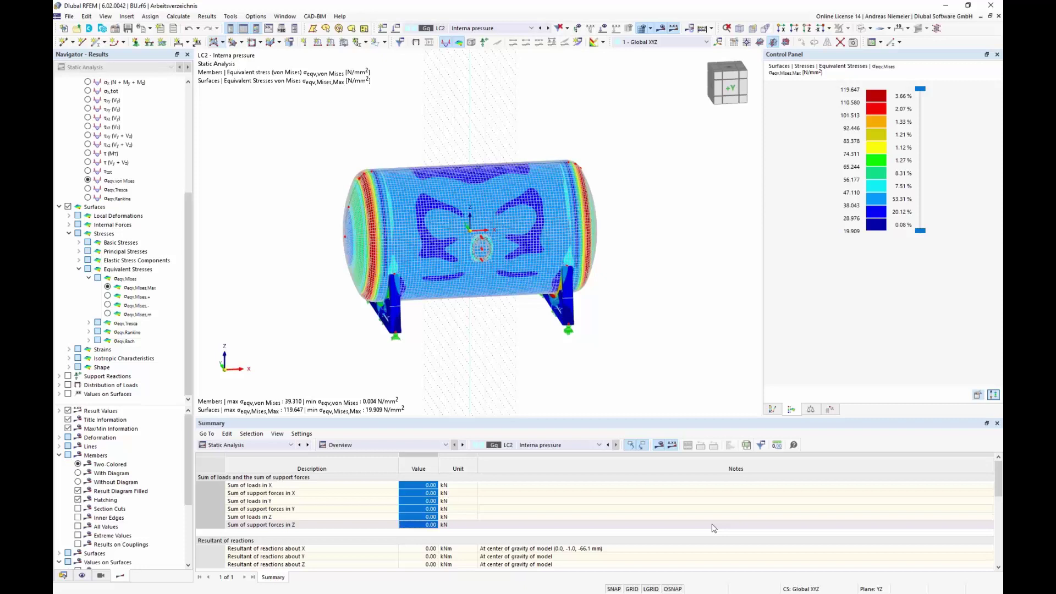
Display the load distribution on the 2D surface elements as local pz, without the FE mesh node values.
click(68, 385)
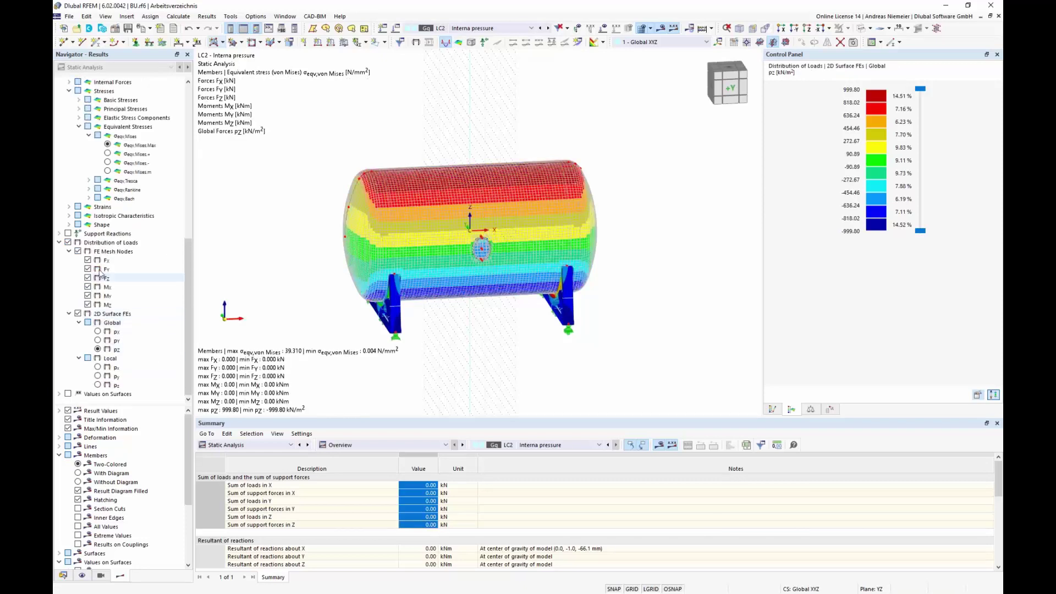
click(77, 251)
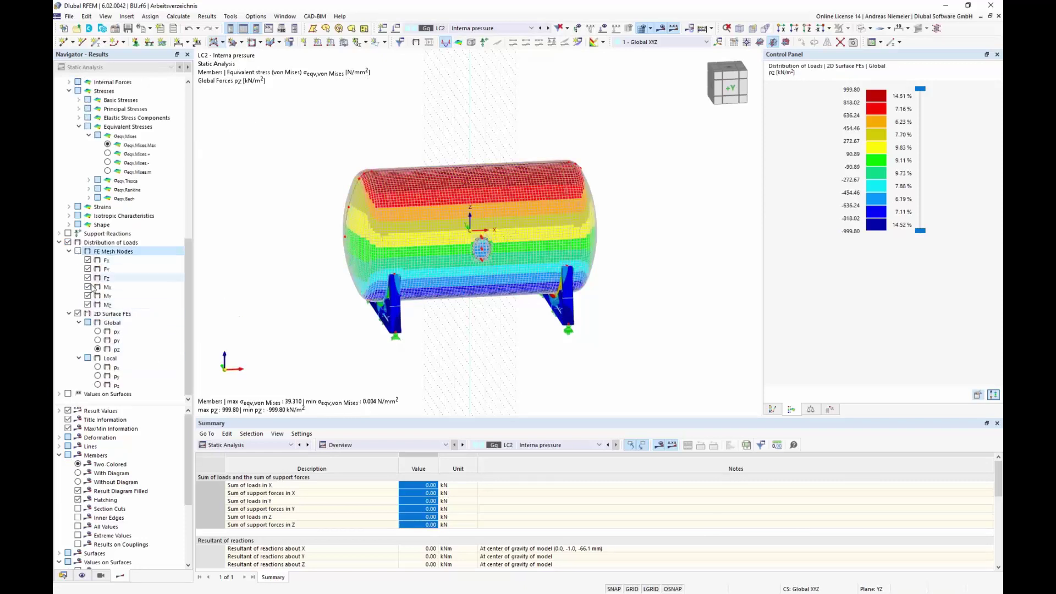
click(97, 385)
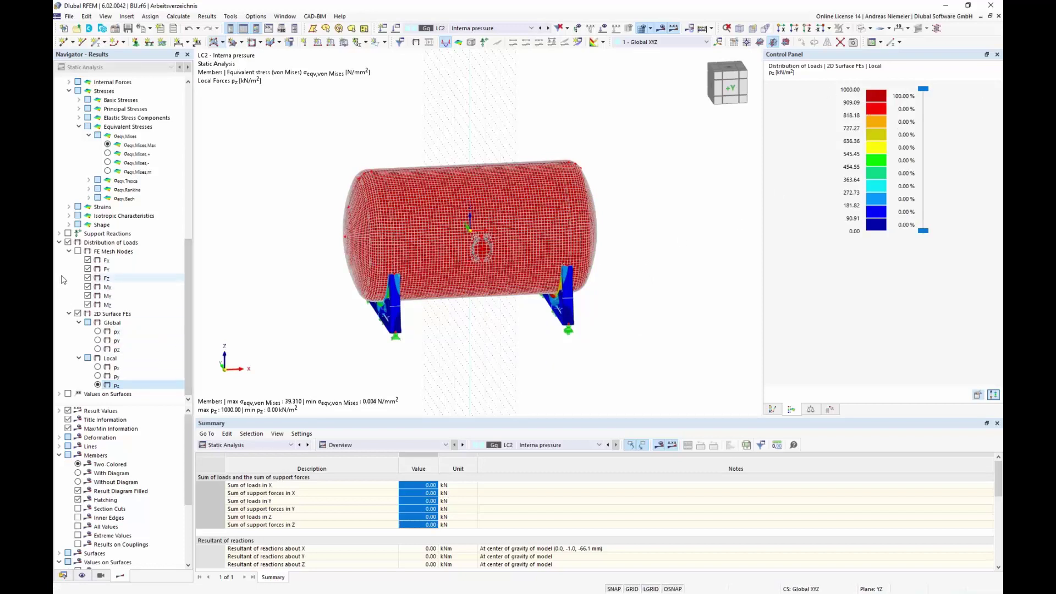
Create load case LC3 named "Filling" with the action category Permanent/Imposed and make it the current load case.
click(226, 444)
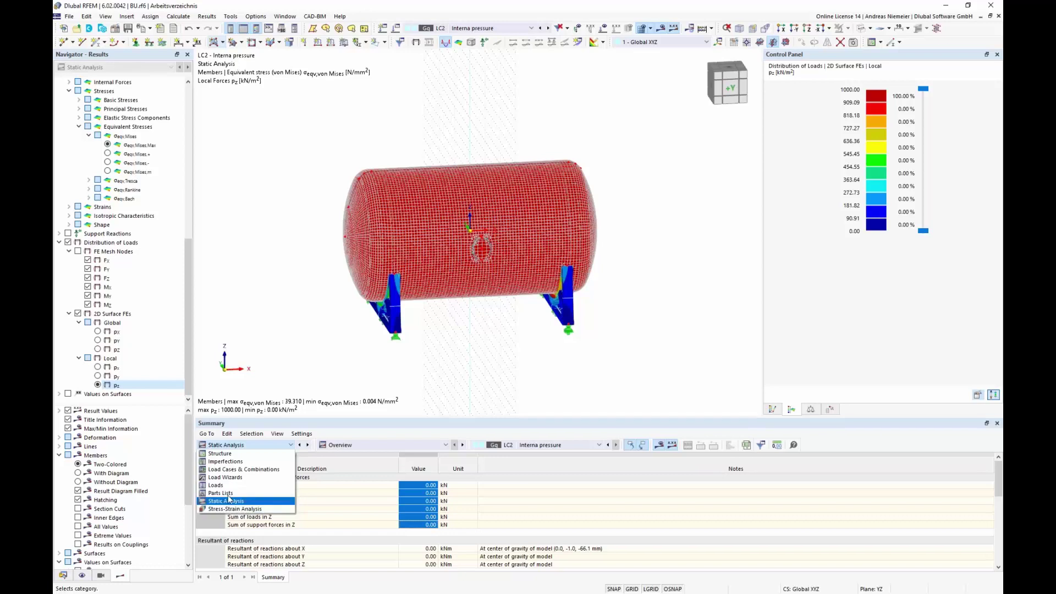
click(242, 469)
click(322, 492)
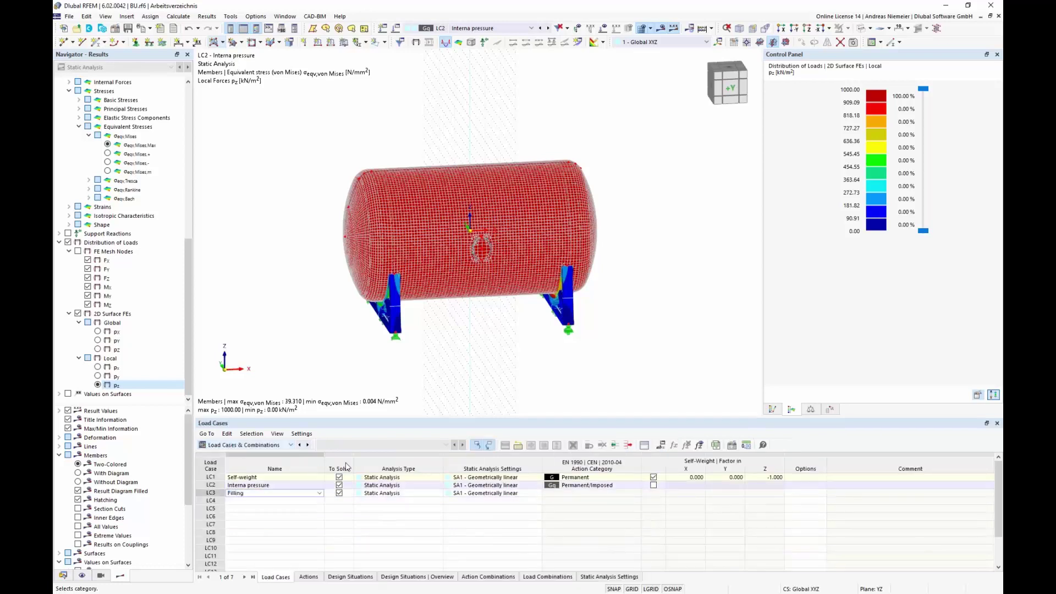
click(311, 548)
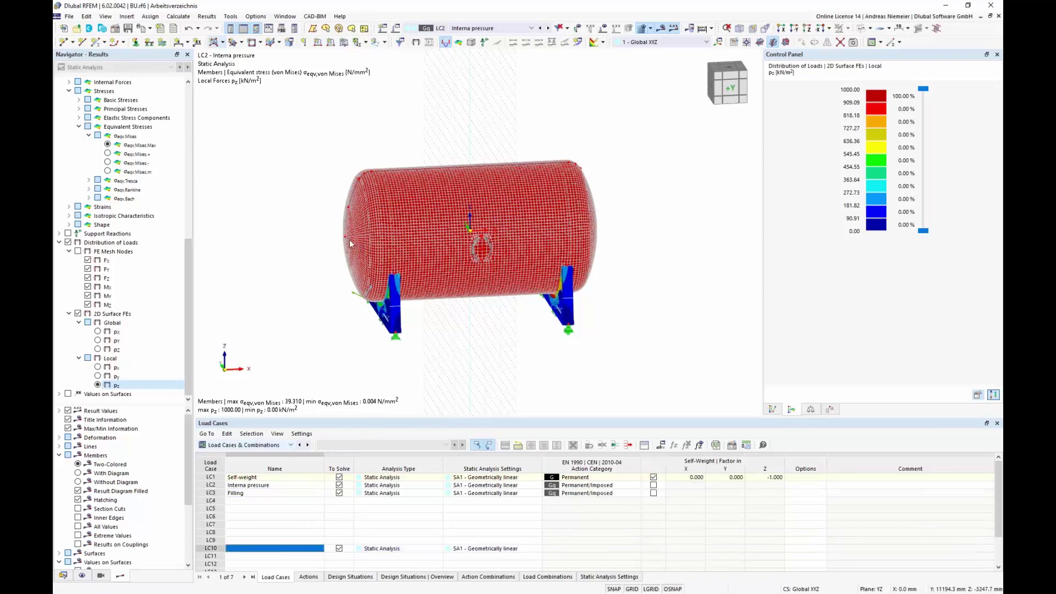
click(251, 493)
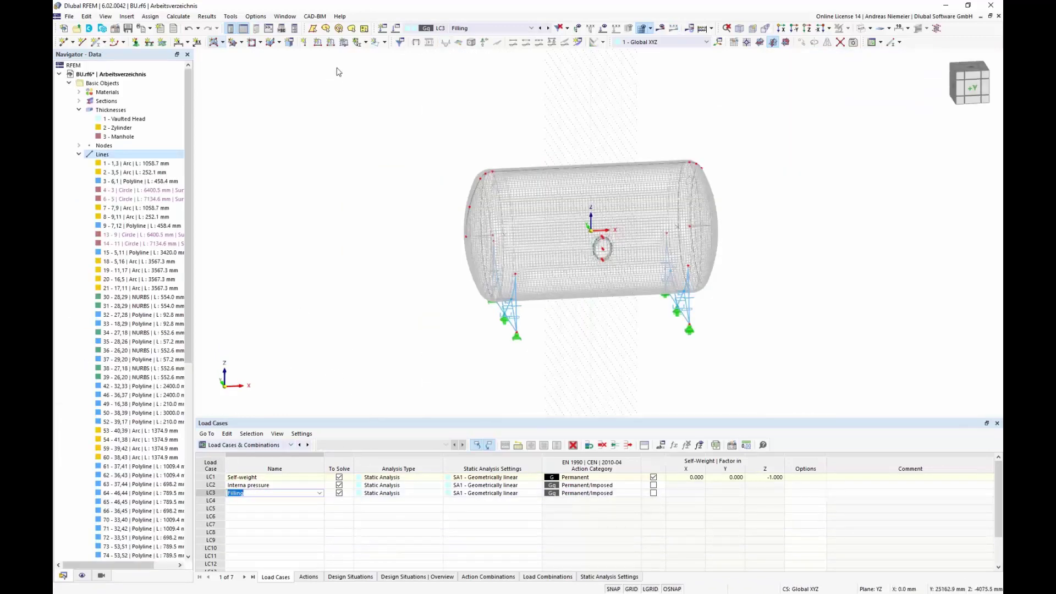
Start a new LC3 surface load with a Linear in Z distribution acting in the local xyz z direction.
click(345, 42)
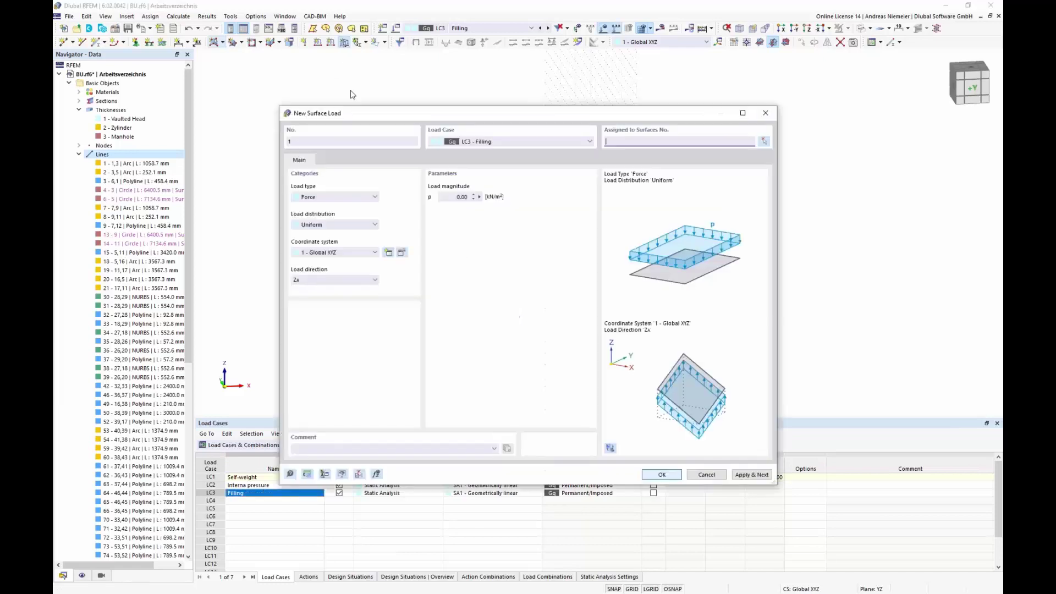
click(322, 224)
click(324, 265)
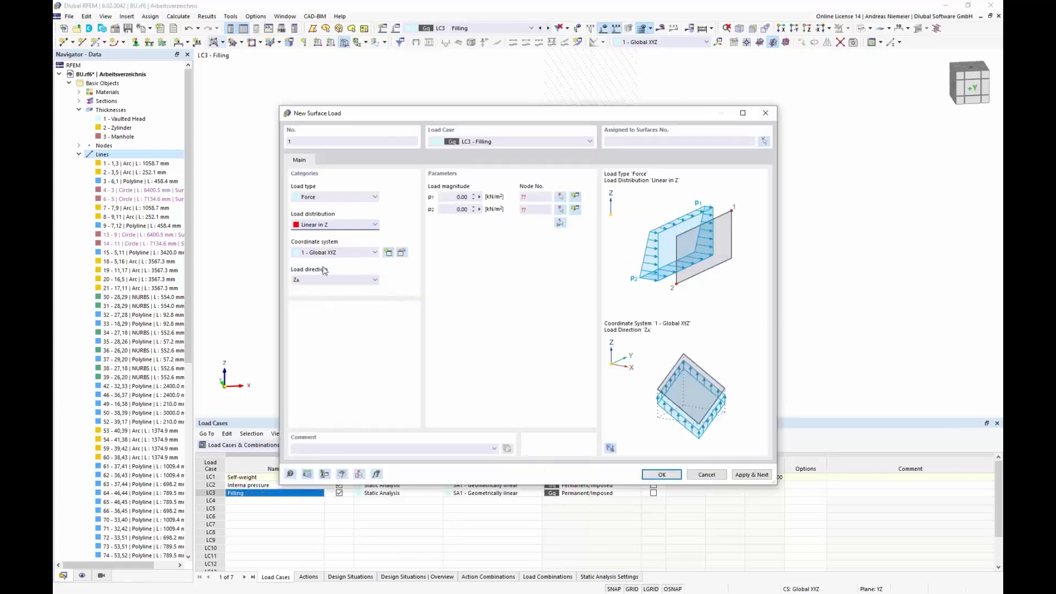
click(332, 281)
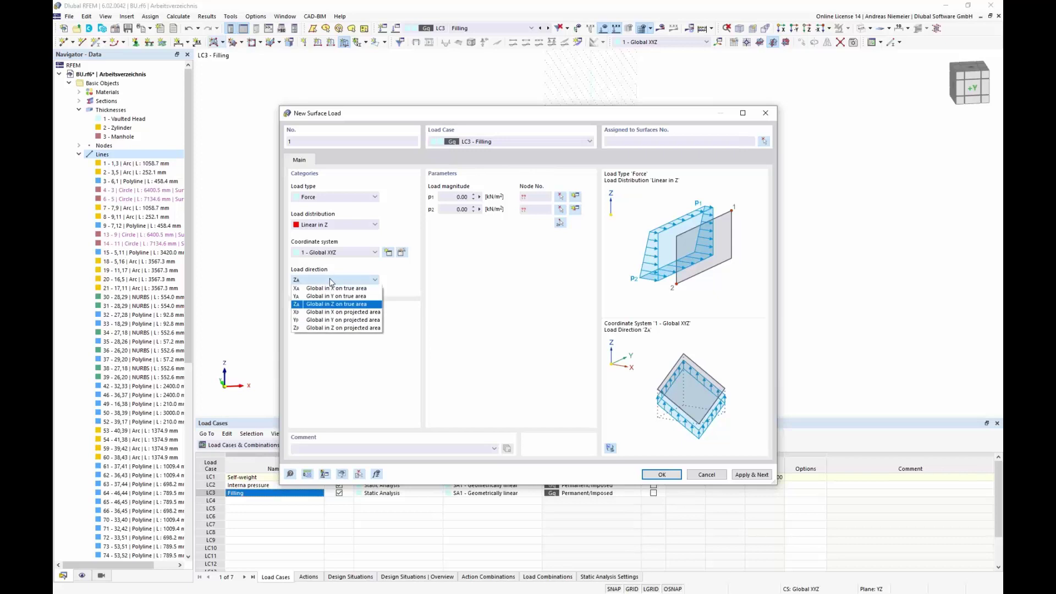
click(332, 254)
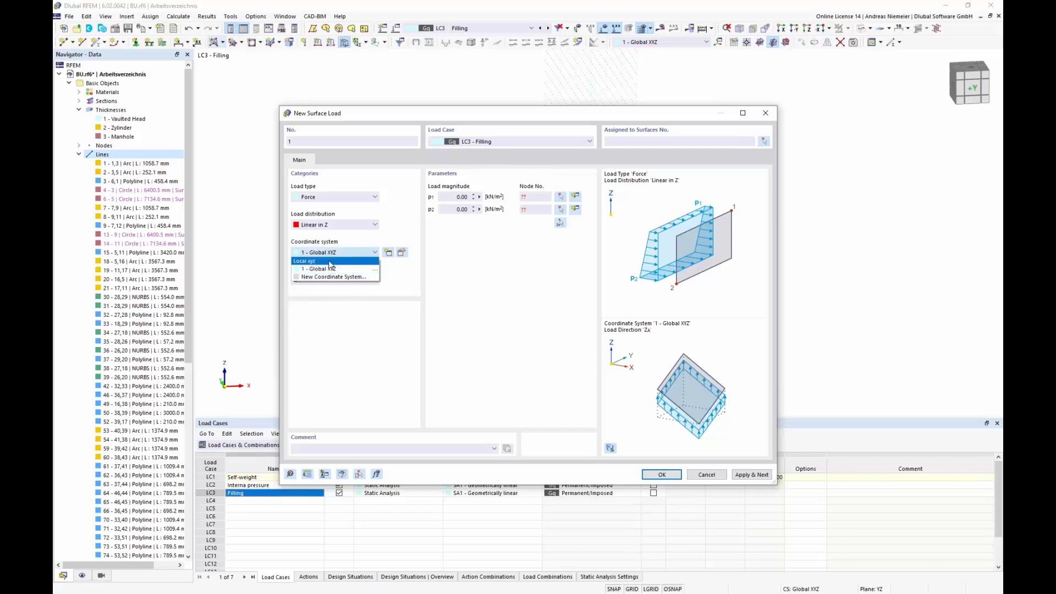
click(306, 261)
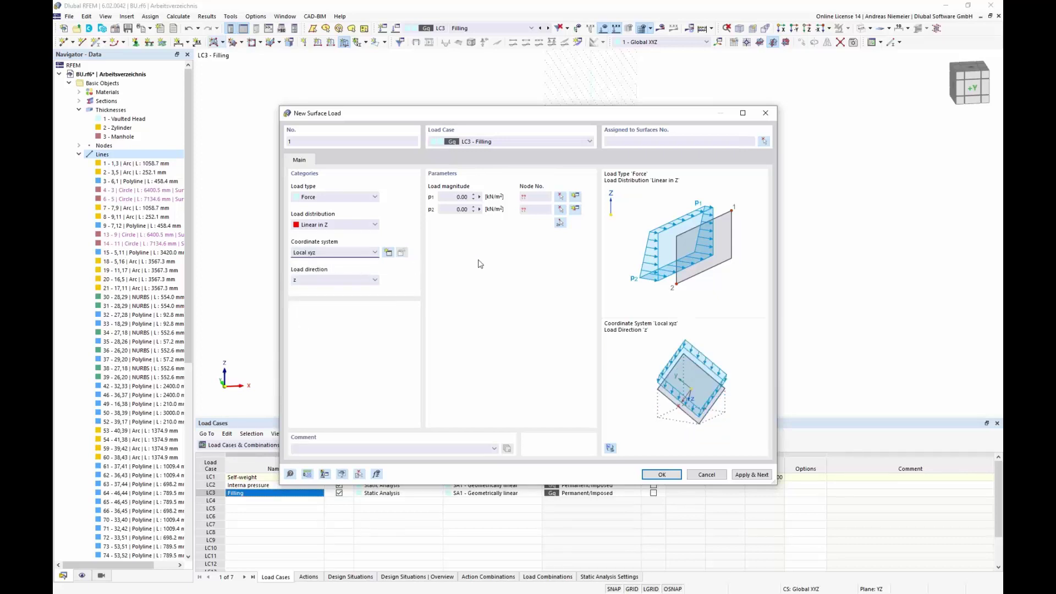
Set the filling load magnitudes to 0.00 kN/m² for p1 and 23.00 kN/m² for p2.
click(459, 196)
key(Tab)
right_click(462, 196)
click(561, 260)
click(455, 209)
Assign node 5 on top of the tank to p1 and node 38 at its base to p2.
click(560, 222)
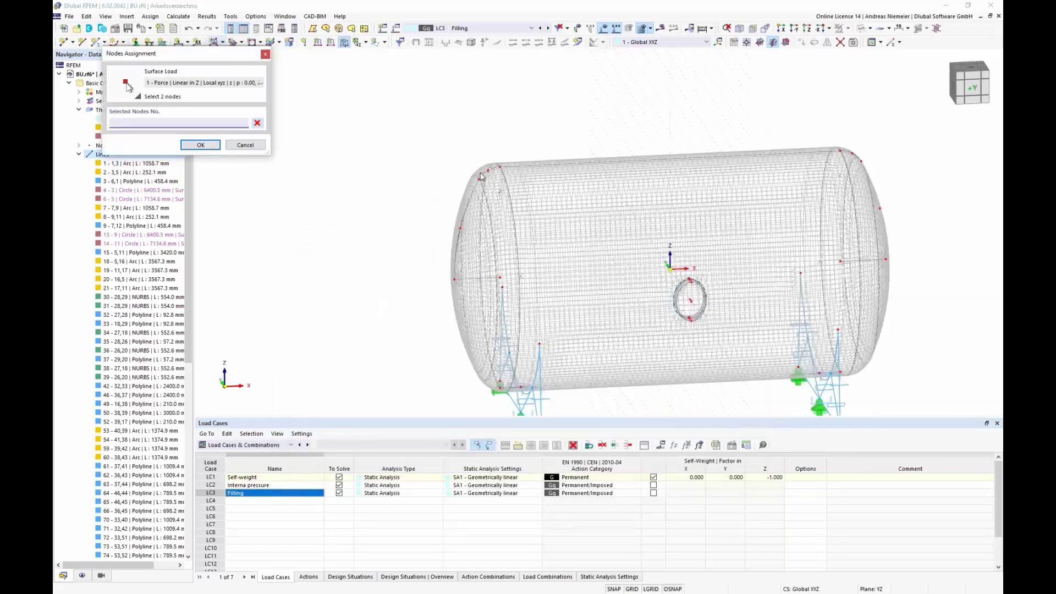
scroll(480, 174, up, 1)
click(503, 165)
scroll(520, 225, down, 4)
scroll(515, 331, up, 2)
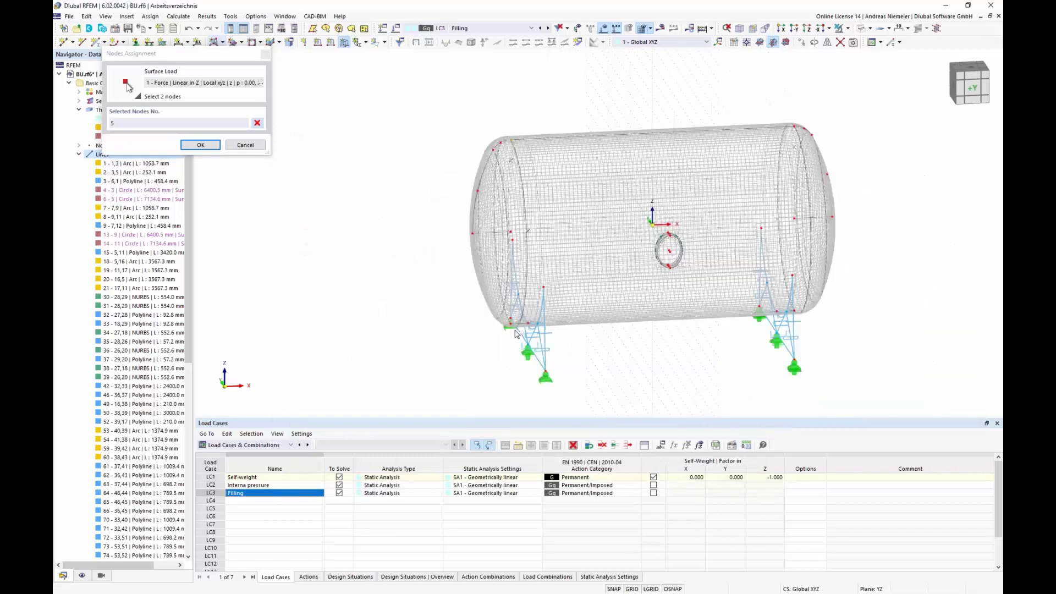
scroll(517, 333, up, 4)
click(538, 314)
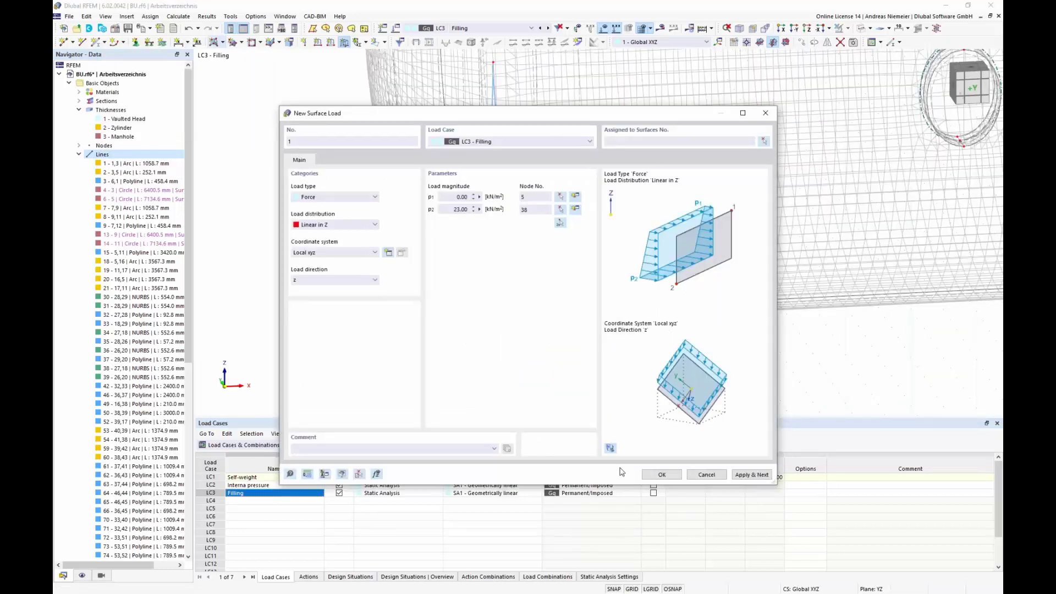
Assign the filling load to tank and manhole surfaces 1-5, 7, 11, 13 and 15.
click(666, 476)
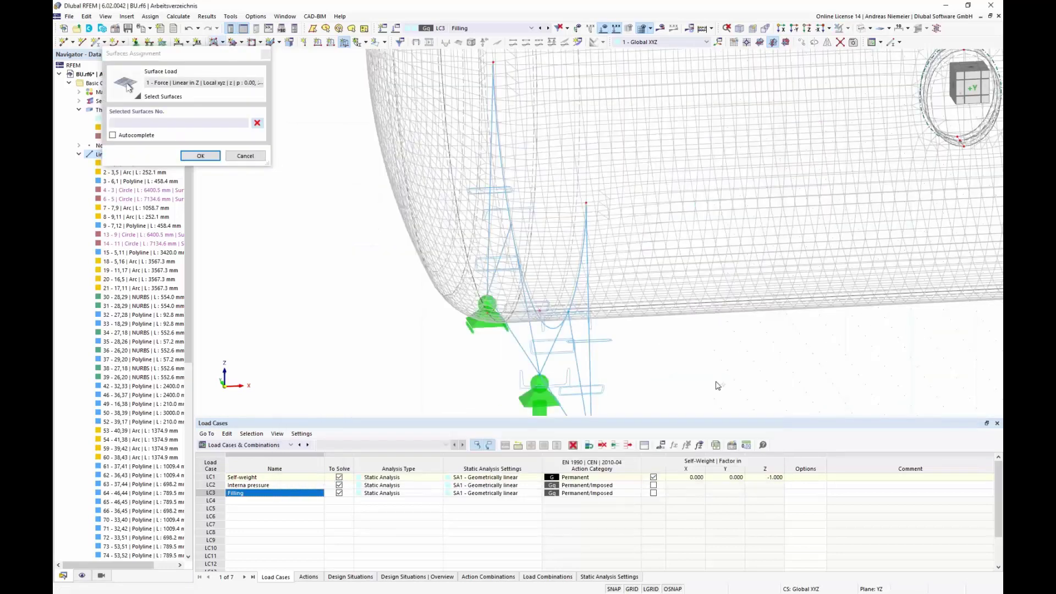
scroll(608, 380, down, 5)
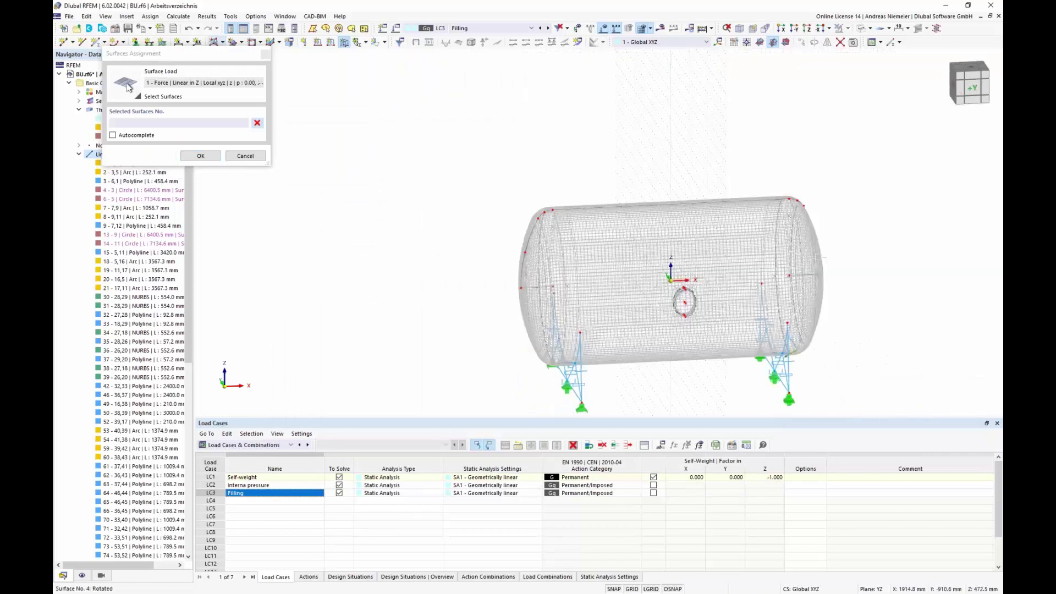
drag(878, 254, 530, 154)
scroll(690, 296, up, 10)
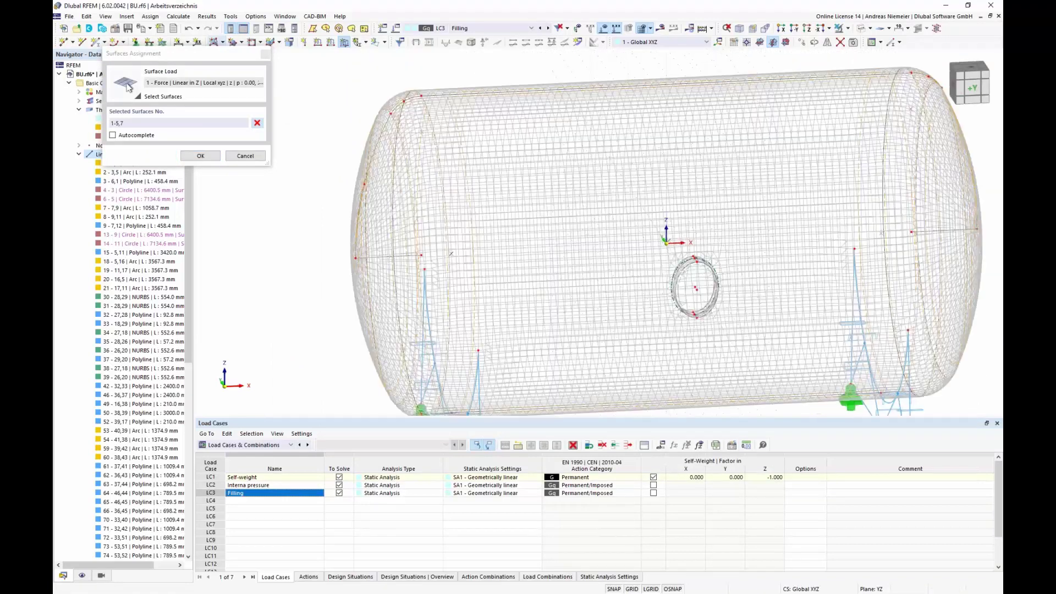
click(647, 198)
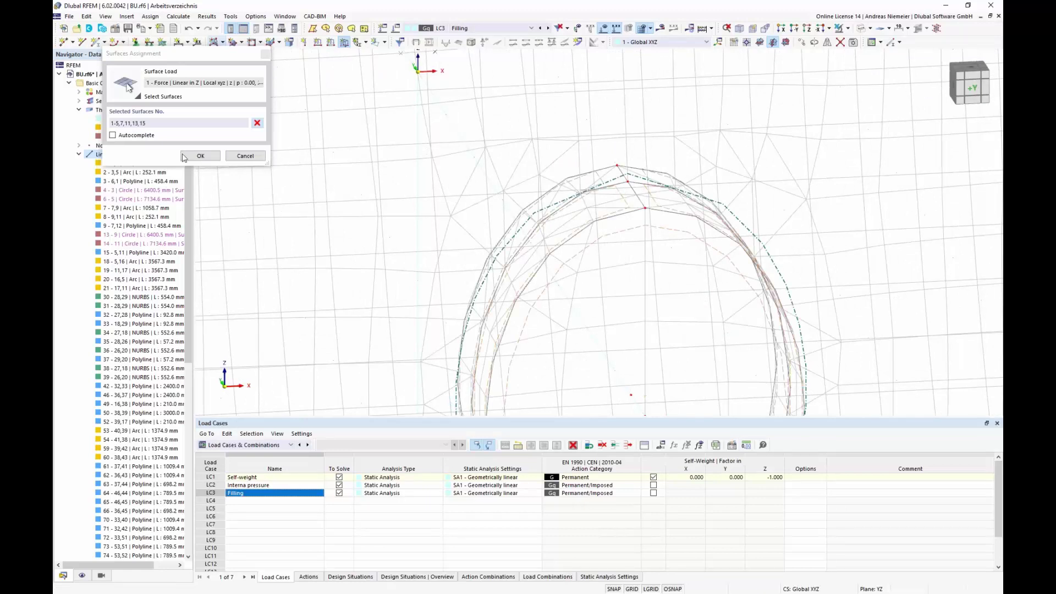
click(200, 156)
scroll(651, 377, down, 10)
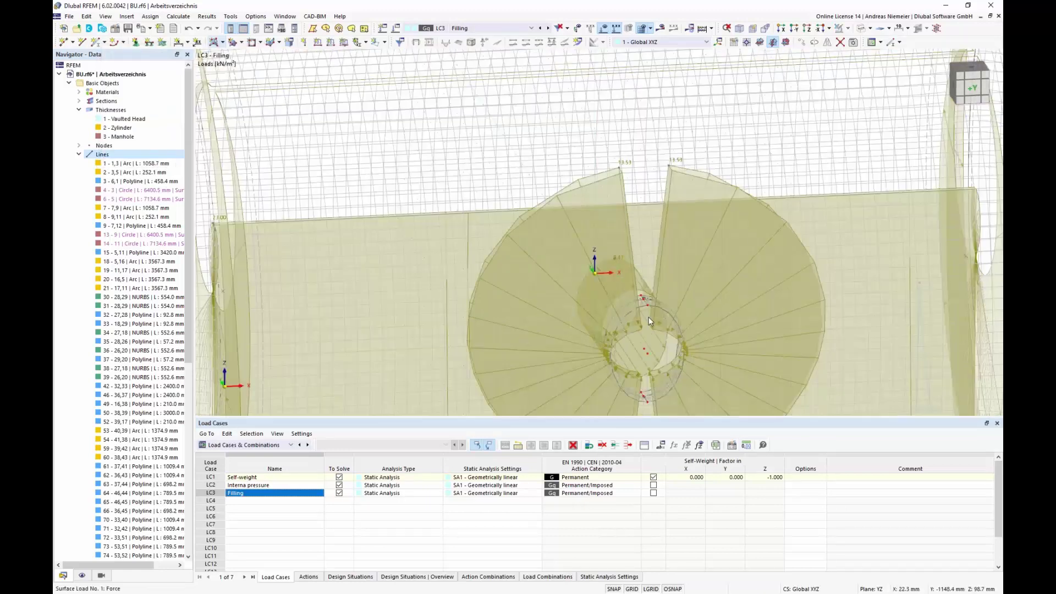
Turn off the load display and calculate the results of load case LC3.
click(603, 29)
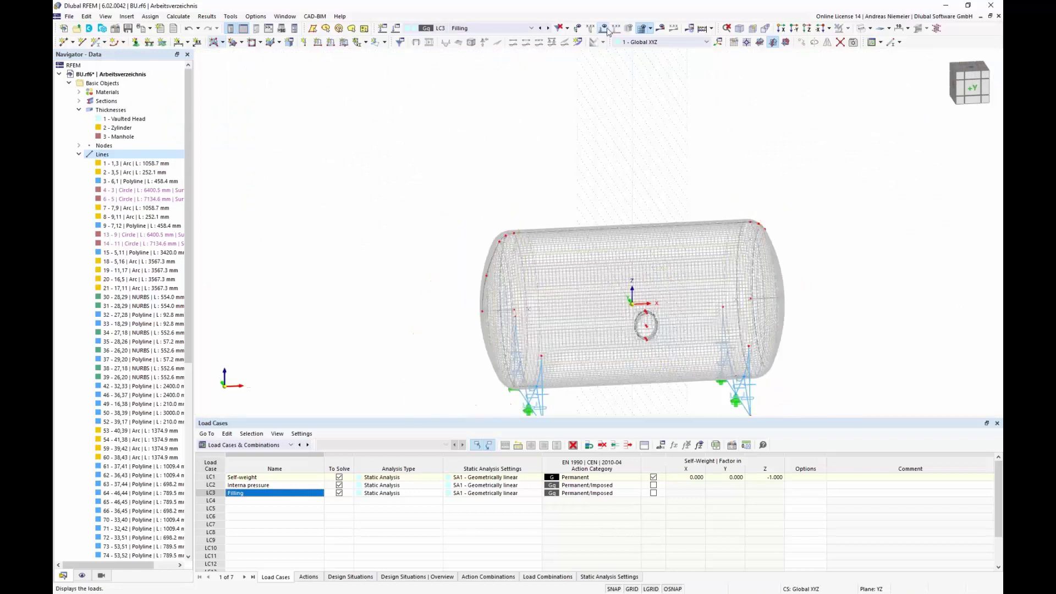
click(659, 28)
key(Return)
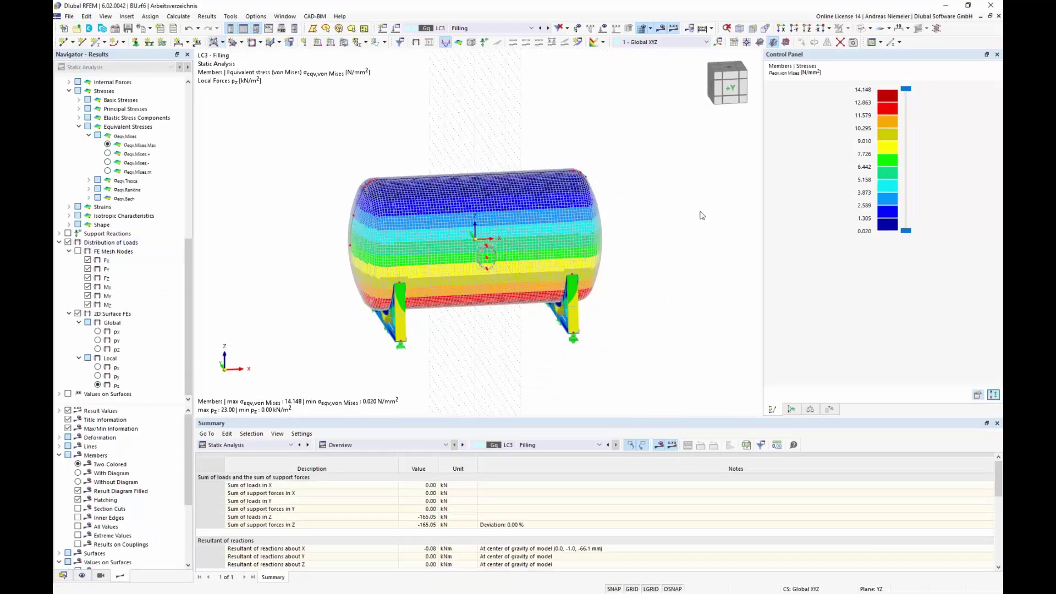
Examine the filling load distribution around the tank and compare the sums of loads and support forces in Z.
scroll(367, 335, up, 1)
ctrl+middle_drag(367, 335, 461, 283)
scroll(461, 283, up, 3)
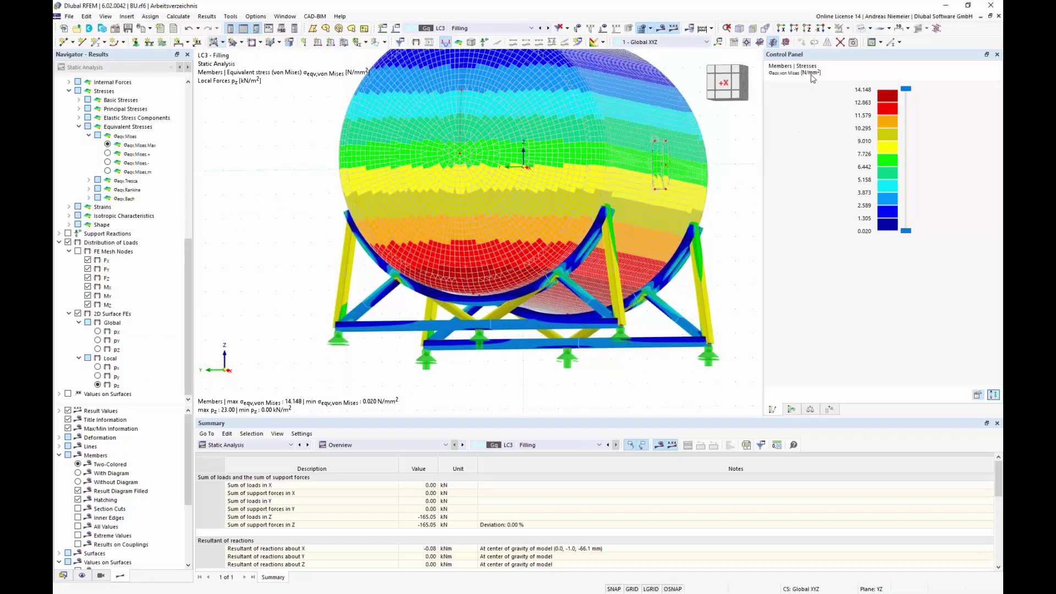
scroll(301, 217, down, 3)
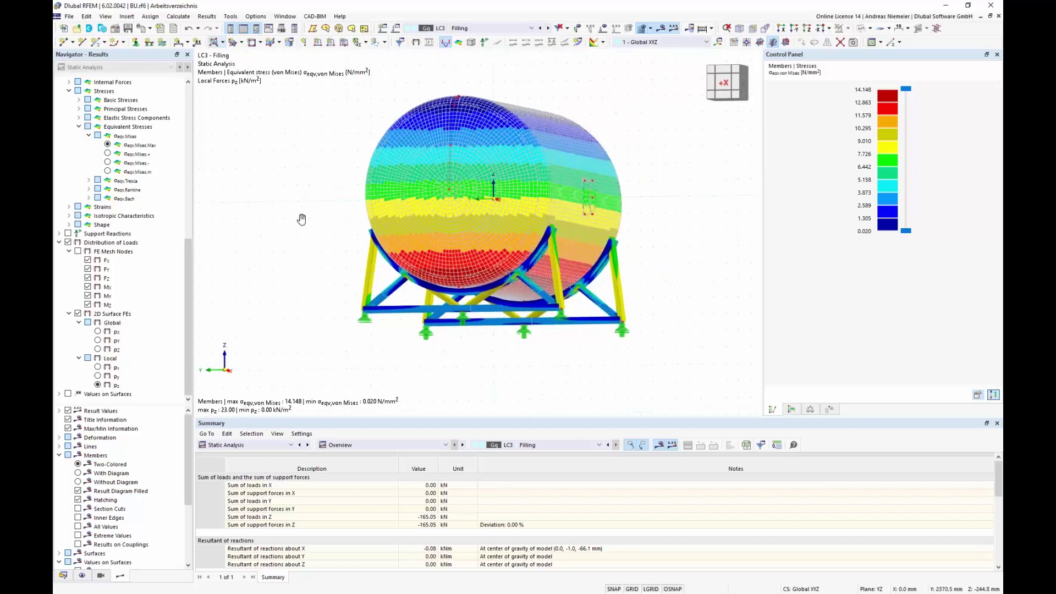
ctrl+middle_drag(254, 248, 235, 269)
scroll(236, 268, down, 1)
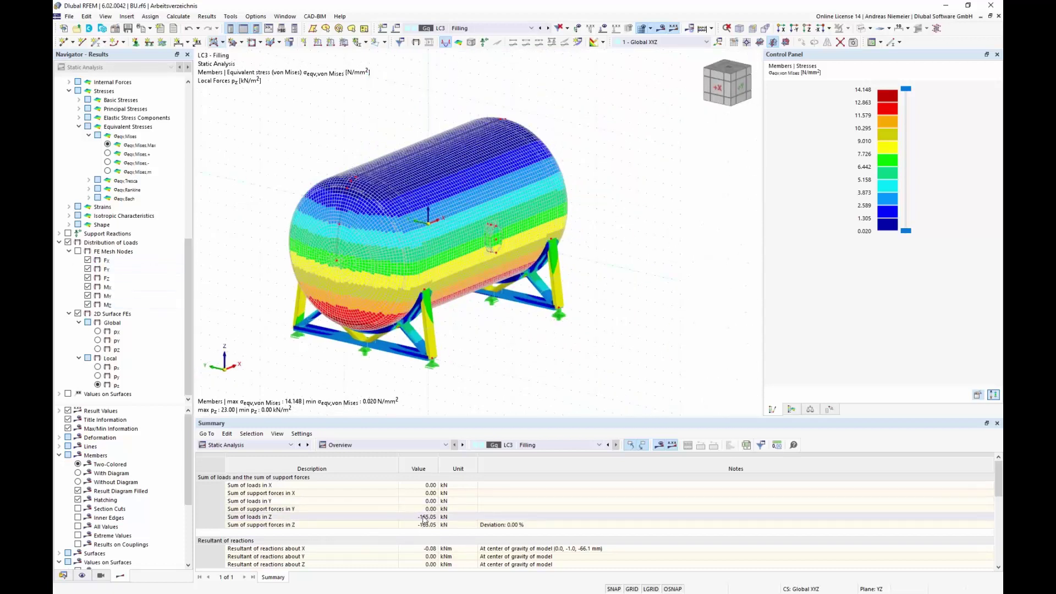
drag(424, 517, 421, 525)
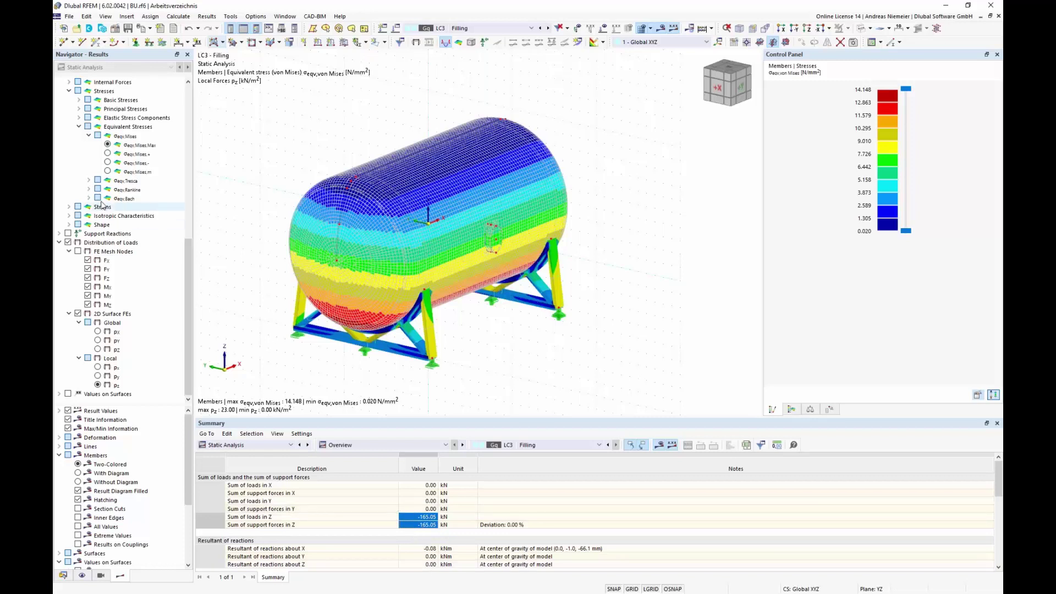
Hide the distribution of loads and examine the von Mises equivalent stresses on the tank surfaces.
click(68, 242)
scroll(69, 220, up, 5)
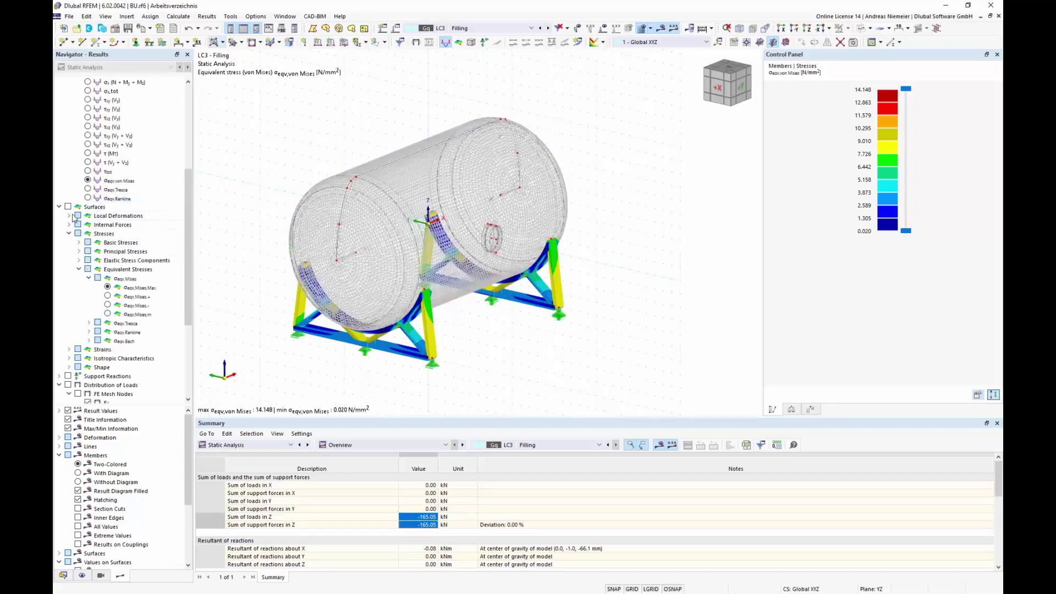
click(68, 206)
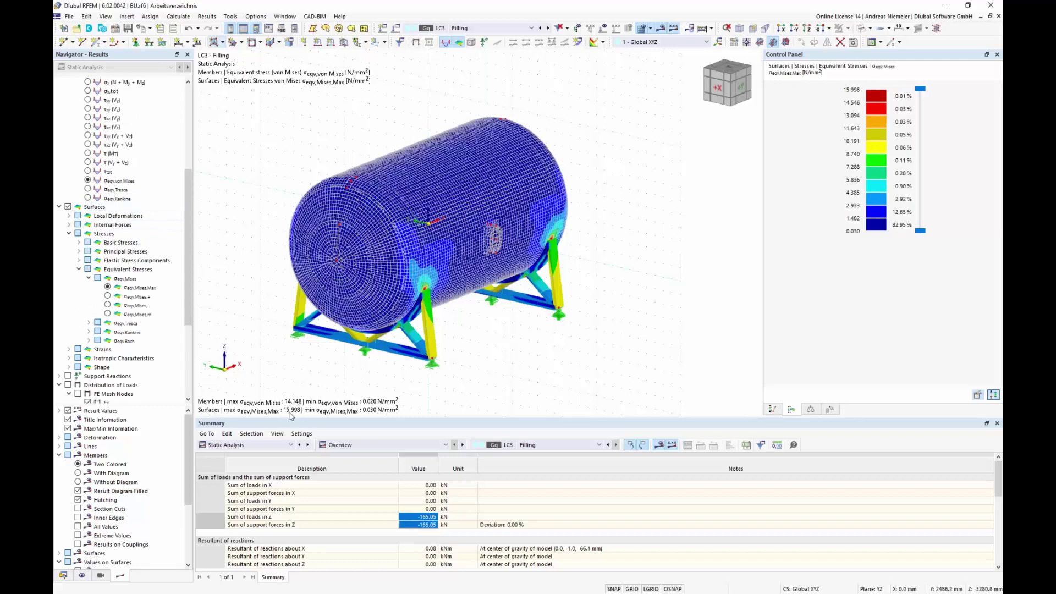
scroll(267, 365, up, 1)
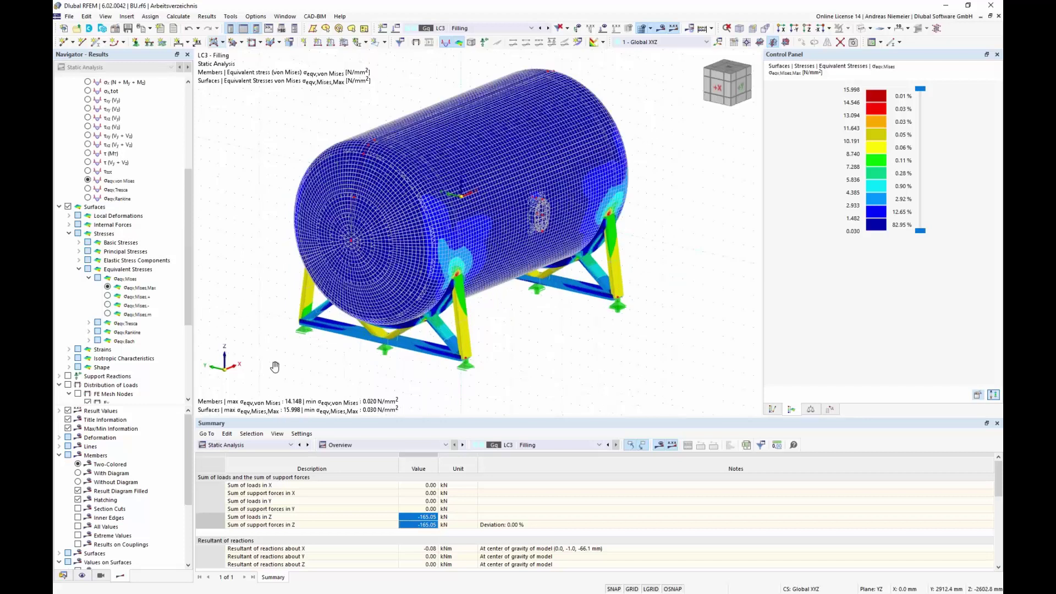
mouse_move(275, 368)
ctrl+middle_down()
mouse_move(284, 366)
mouse_move(244, 343)
mouse_move(285, 364)
ctrl+middle_up()
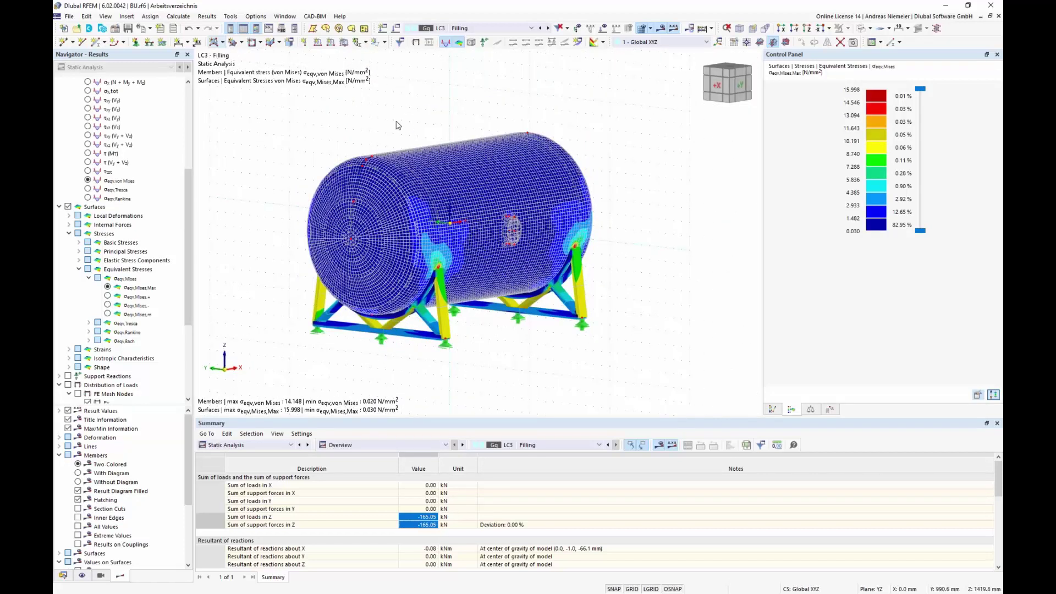
ctrl+middle_drag(398, 124, 432, 123)
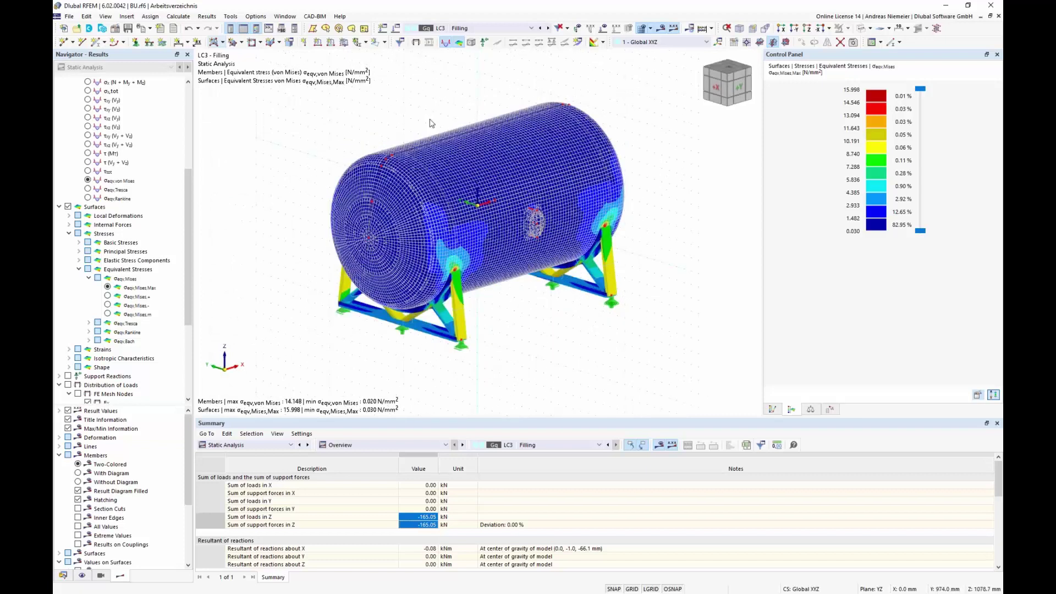
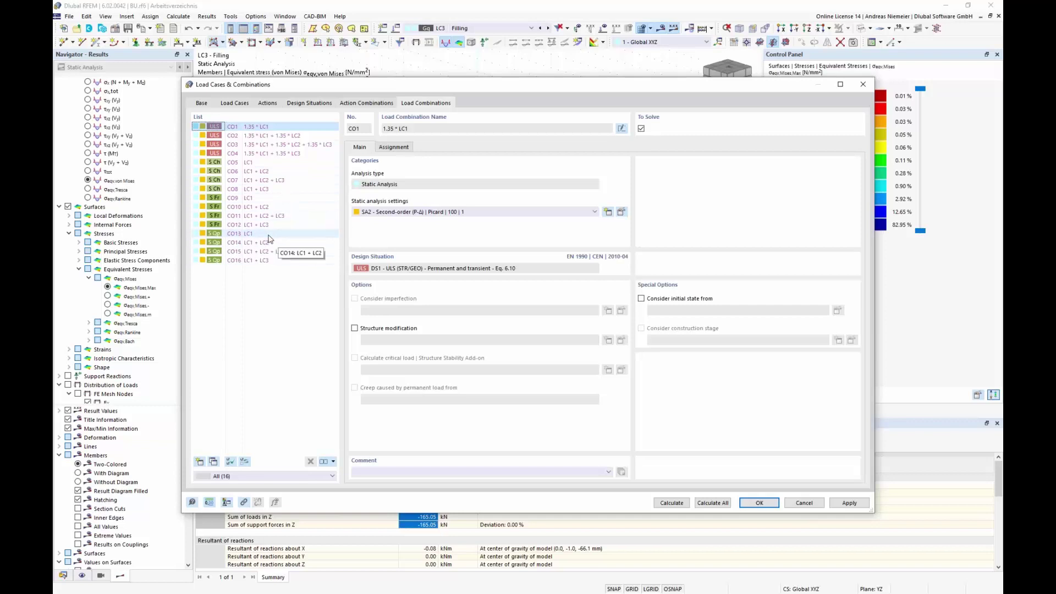
Switch off the combination wizard and delete the automatically generated combinations.
click(202, 104)
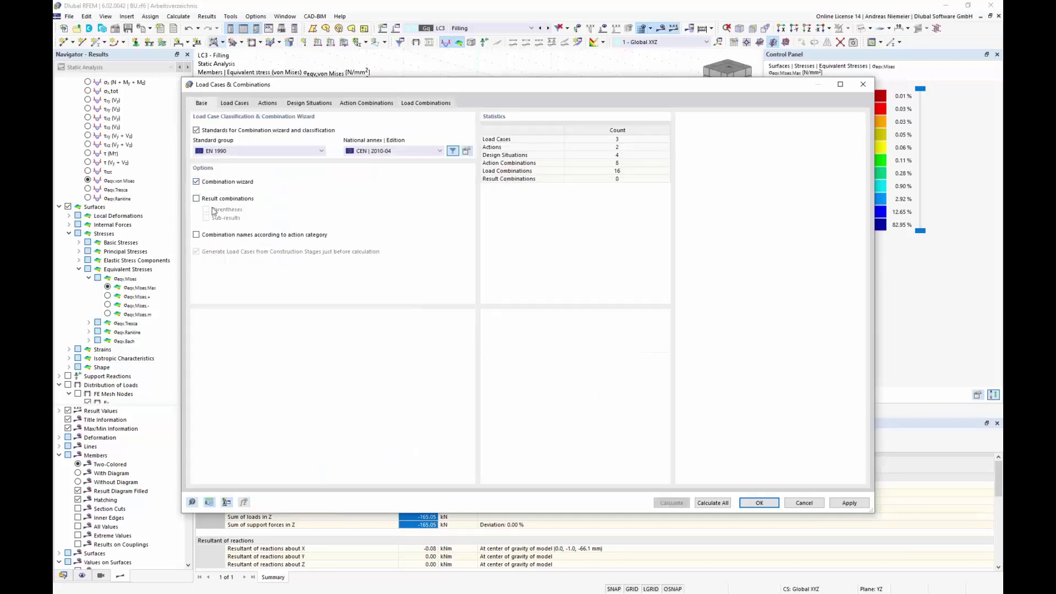
click(196, 182)
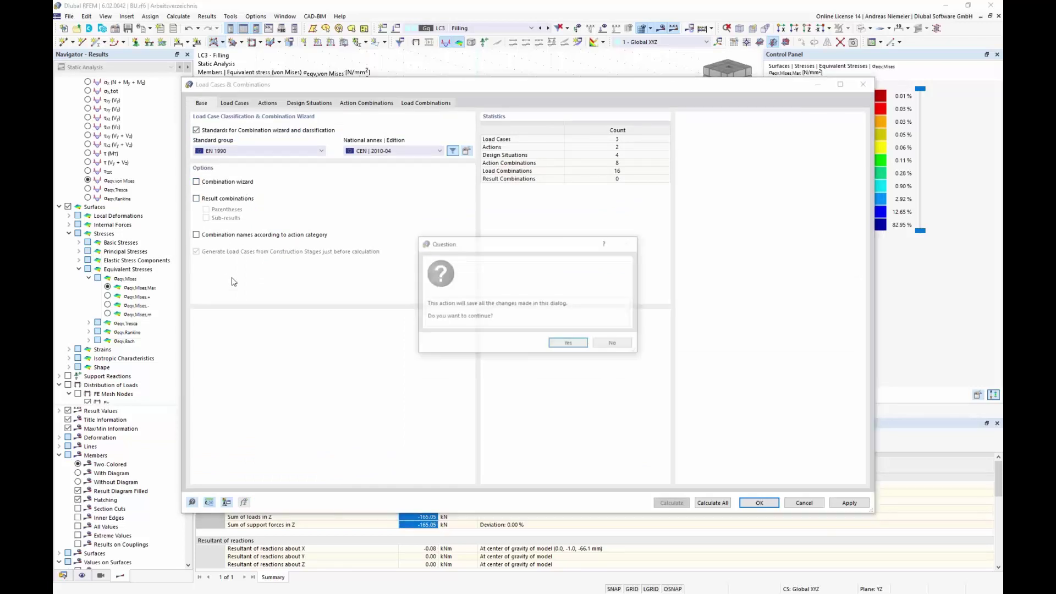
click(553, 345)
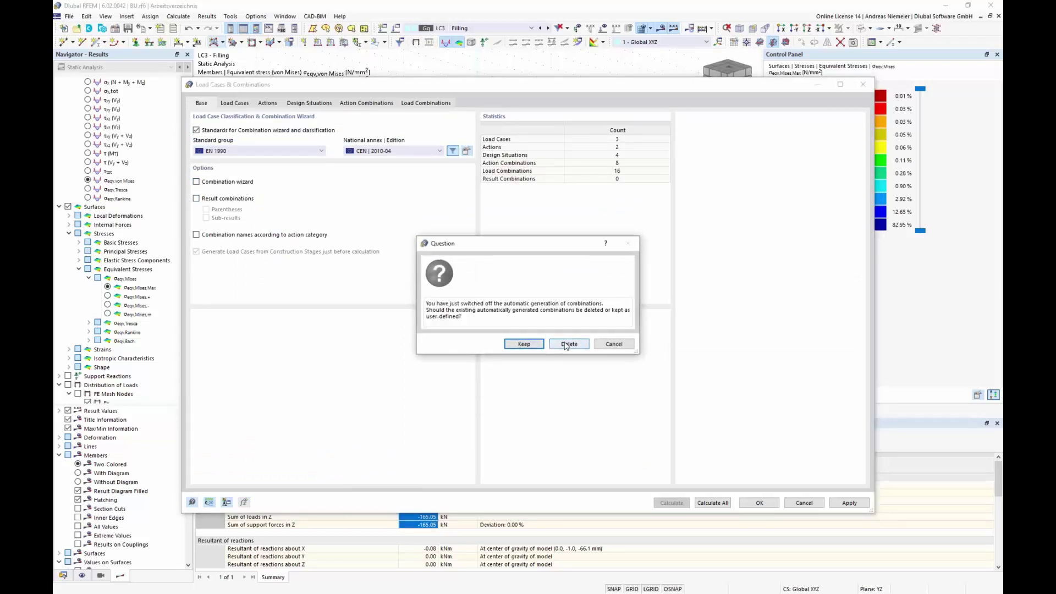
click(566, 345)
Create a user-defined load combination CO1 containing only load case LC1 Self-weight.
click(334, 104)
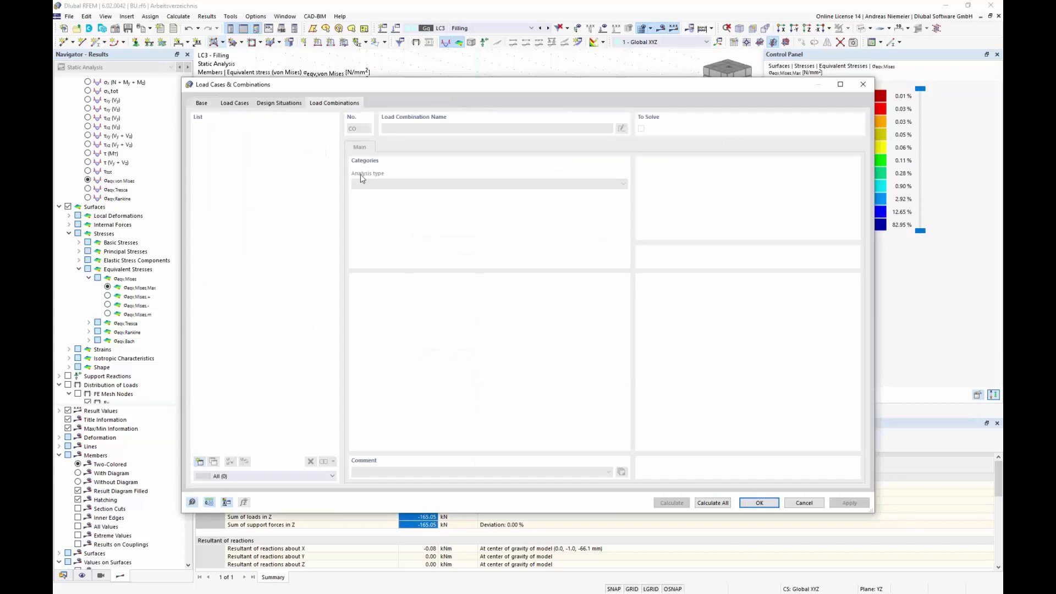
click(199, 461)
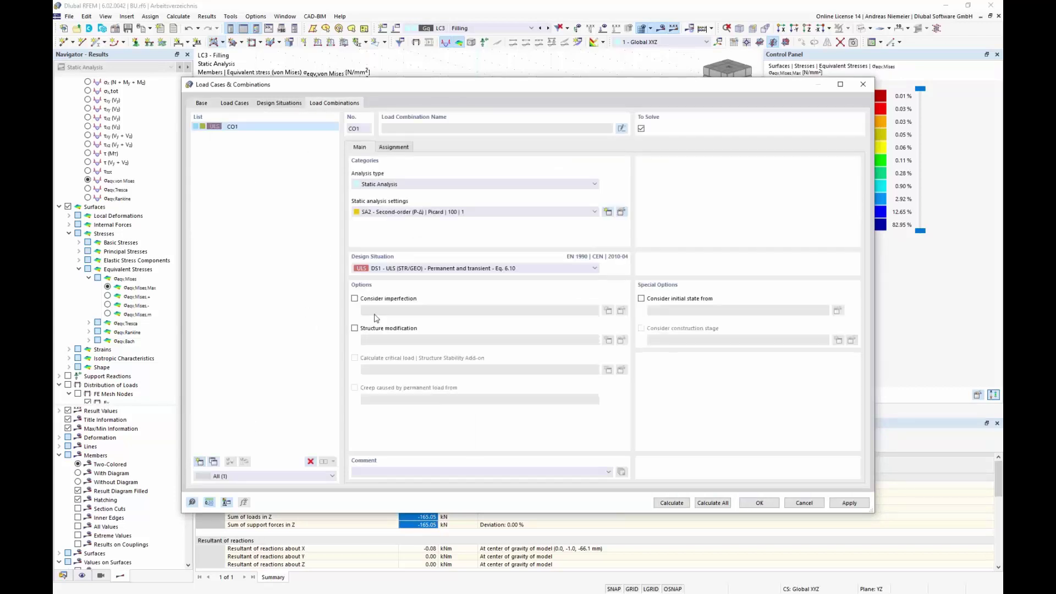
click(395, 147)
double_click(412, 171)
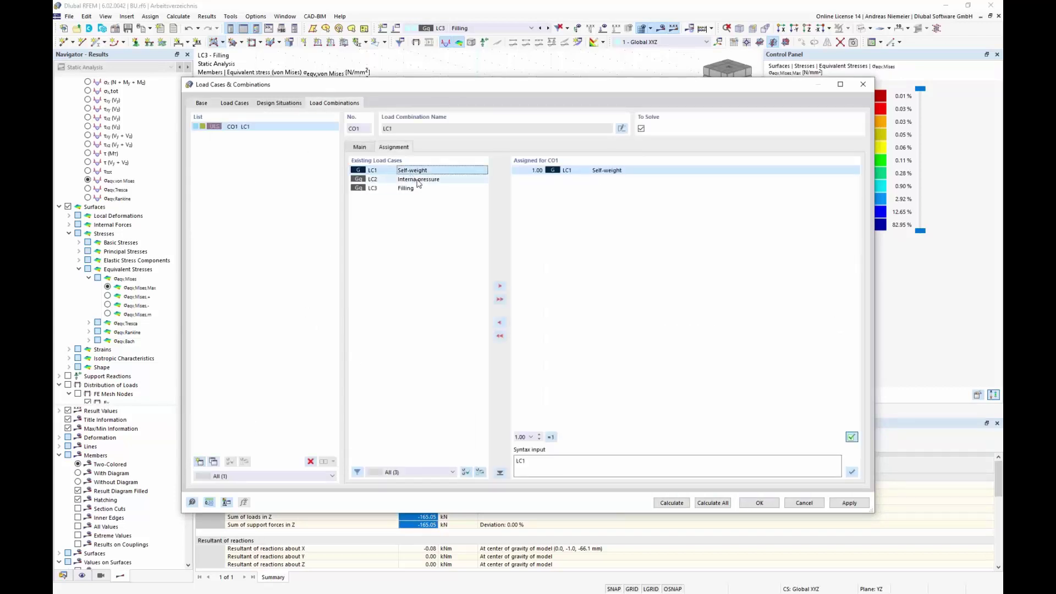
Create load combinations CO2 from LC1 + LC2 and CO3 from LC1 + LC3.
click(200, 461)
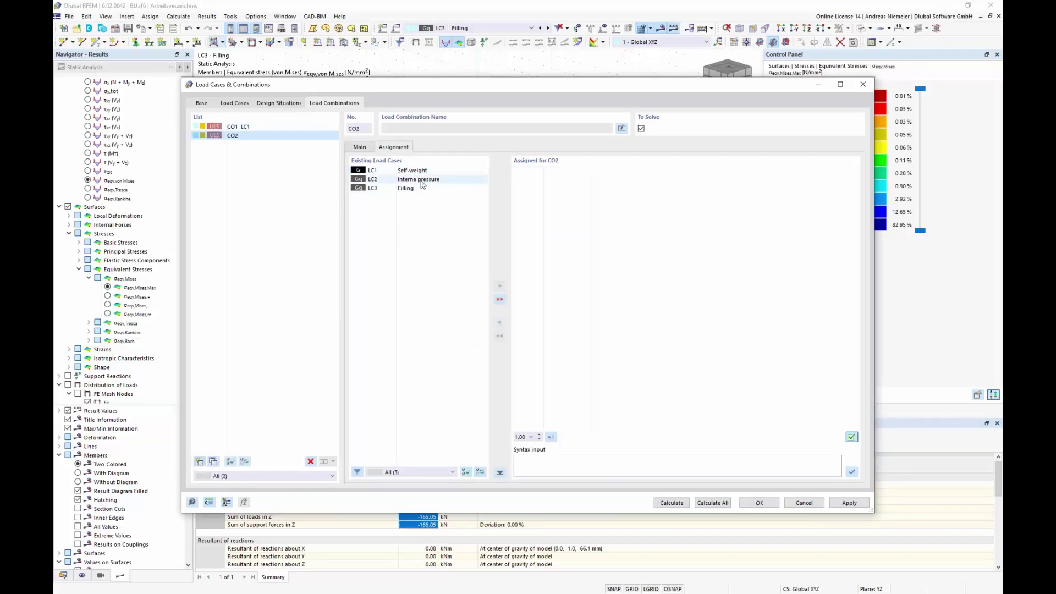
double_click(412, 171)
double_click(423, 179)
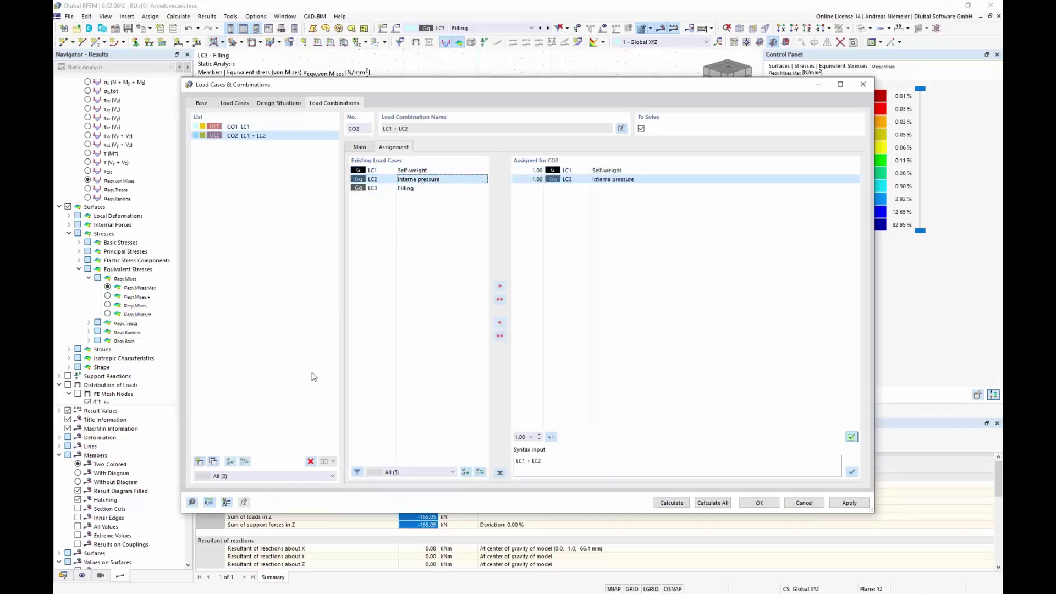
click(199, 464)
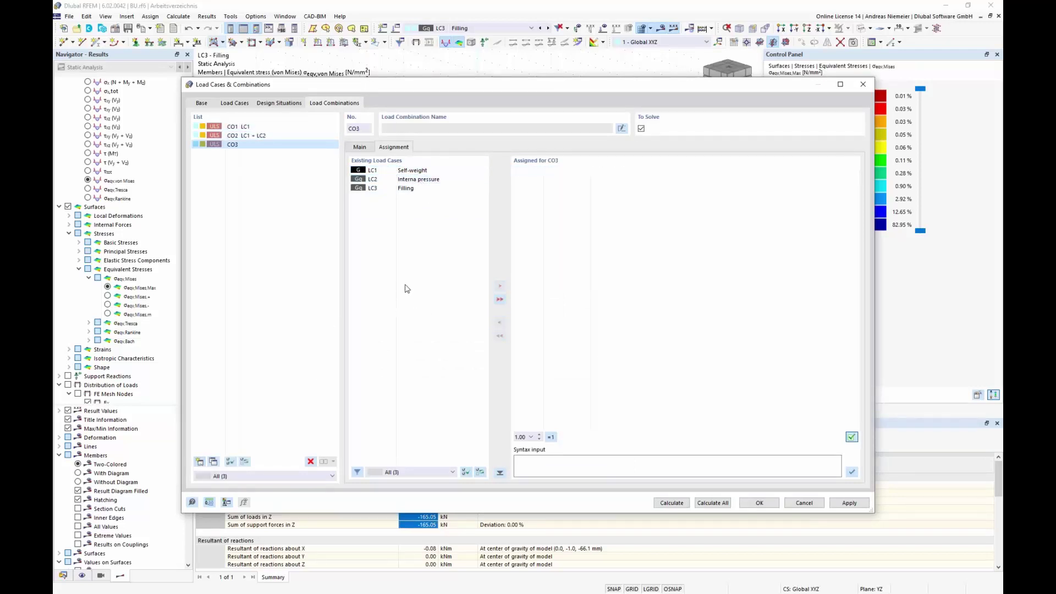
double_click(412, 170)
double_click(412, 188)
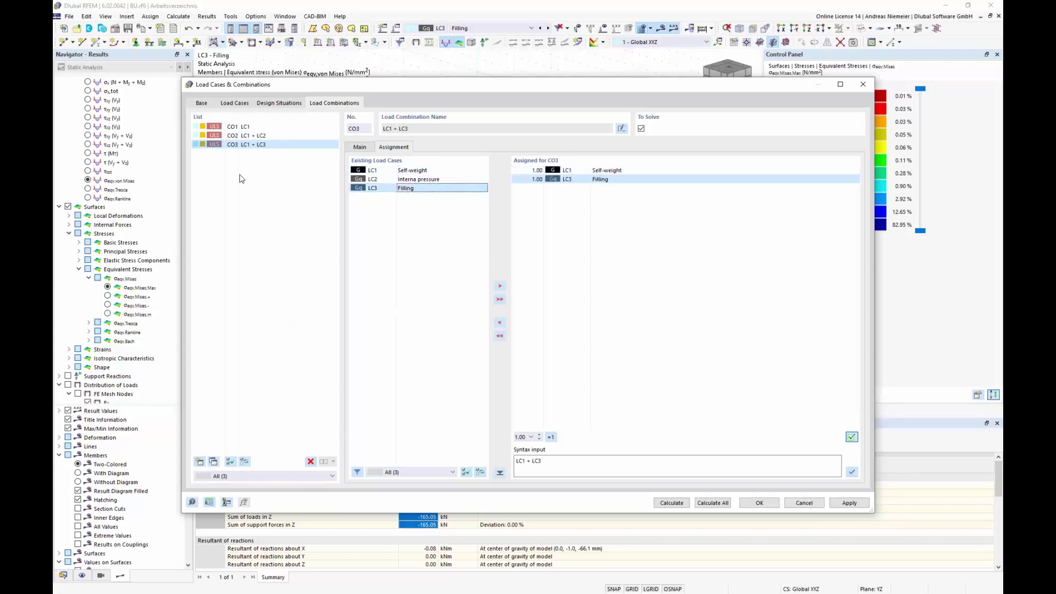
Delete the user-defined load combinations CO1 to CO3.
shift+click(242, 127)
click(311, 462)
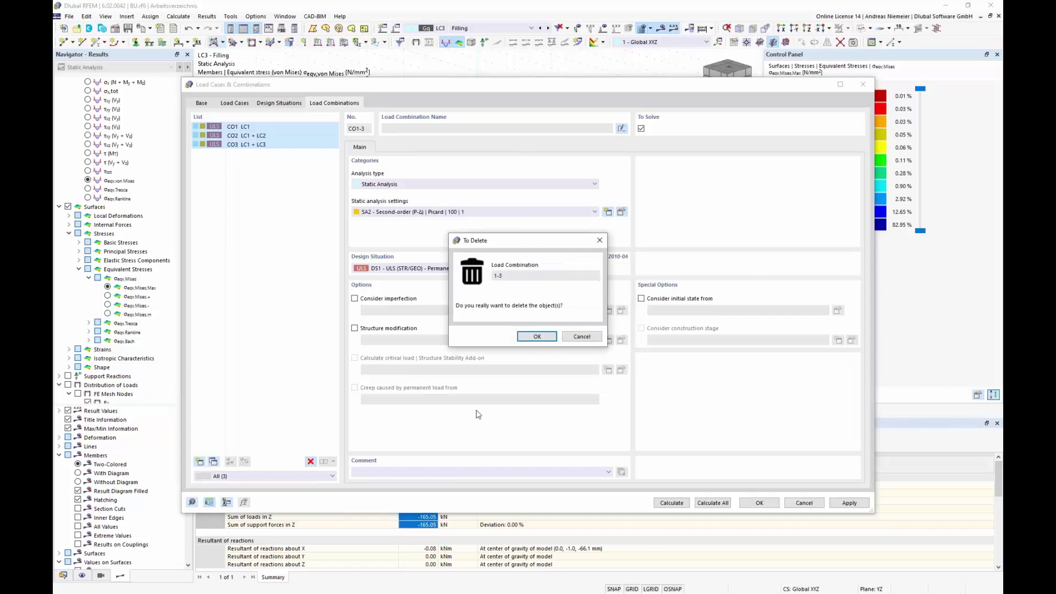
click(529, 340)
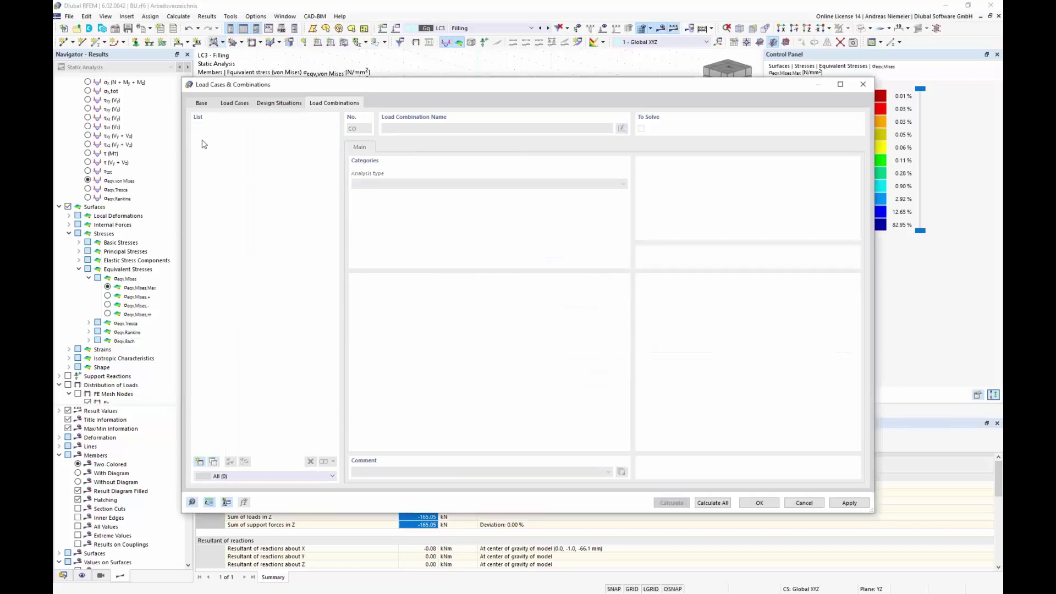
Switch the combination wizard back on and accept saving the changes.
click(201, 103)
click(197, 181)
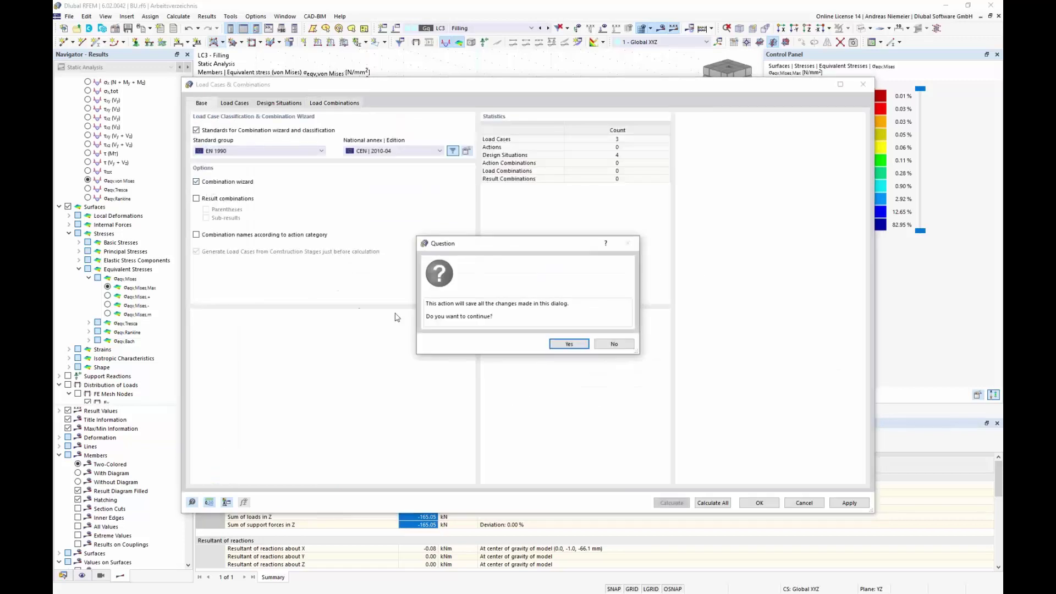
click(563, 340)
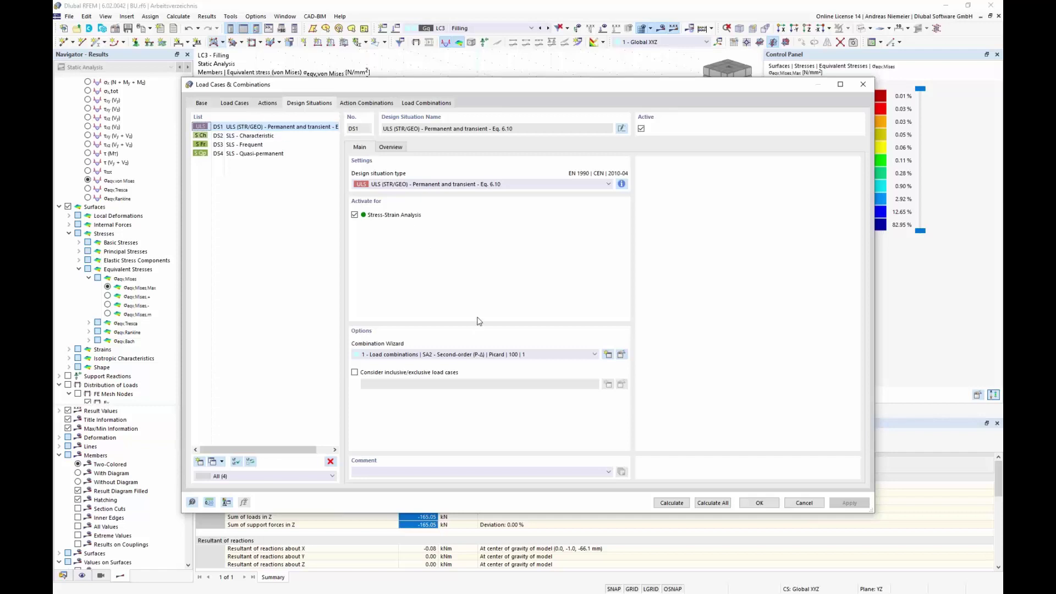
Delete the serviceability design situations DS2 Characteristic, DS3 Frequent and DS4 Quasi-permanent.
drag(264, 135, 284, 171)
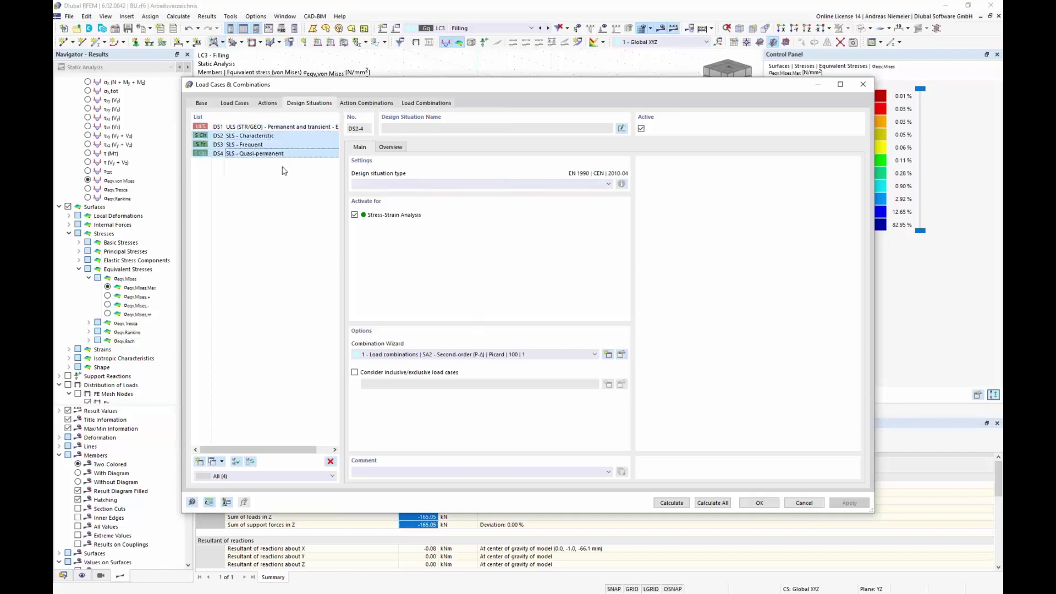
key(Delete)
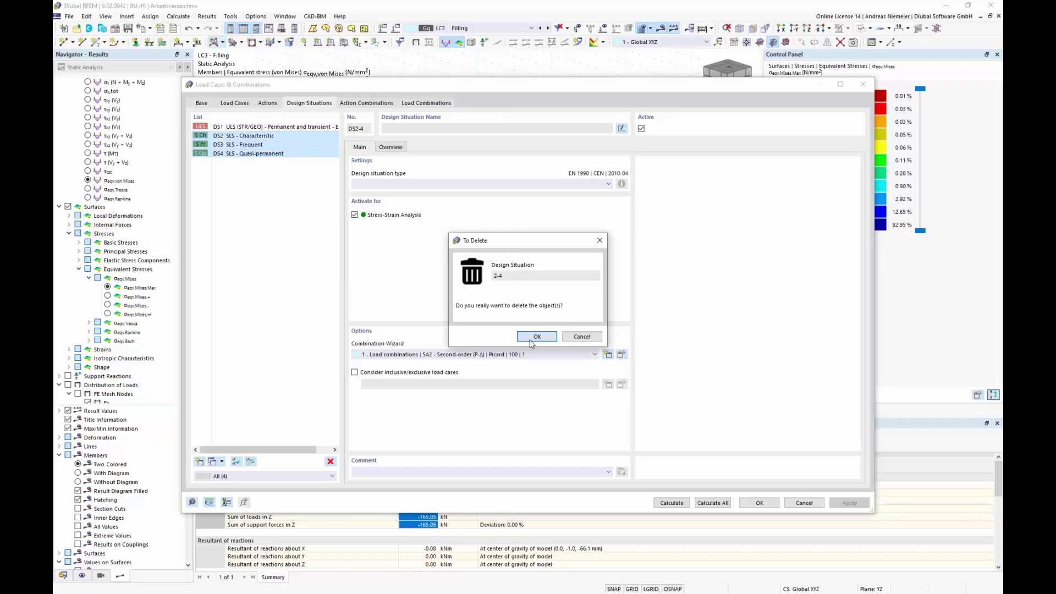
click(536, 336)
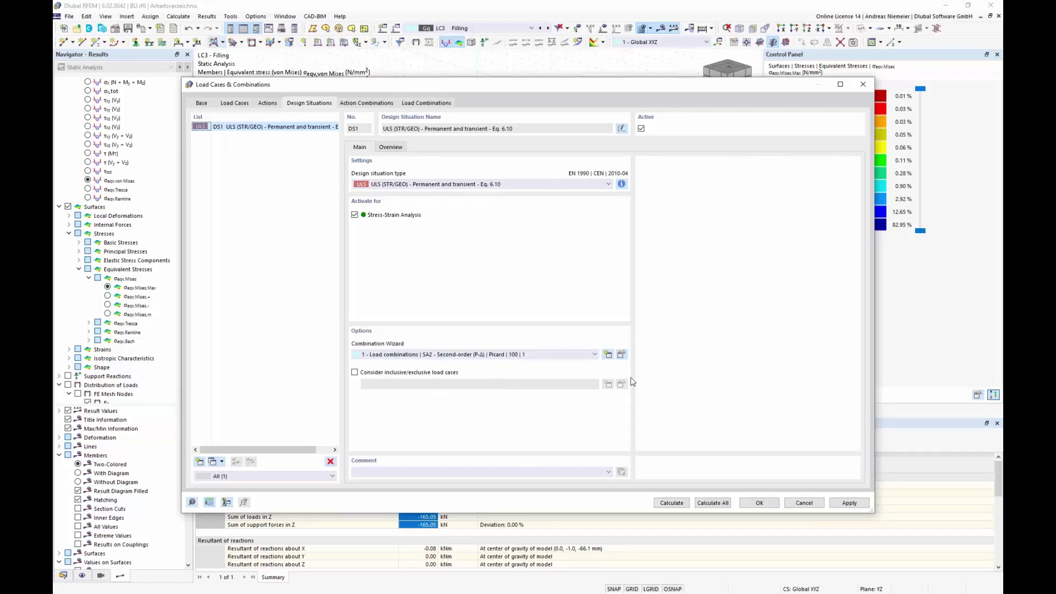
Enable user-defined action combinations in the combination wizard assigned to design situation DS1.
click(621, 354)
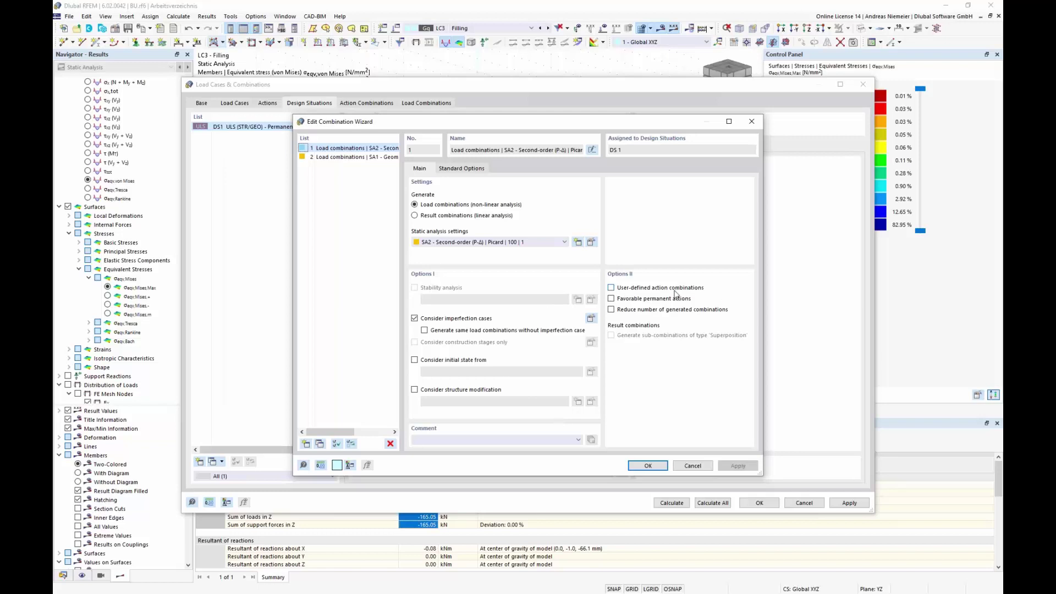
click(612, 289)
click(644, 466)
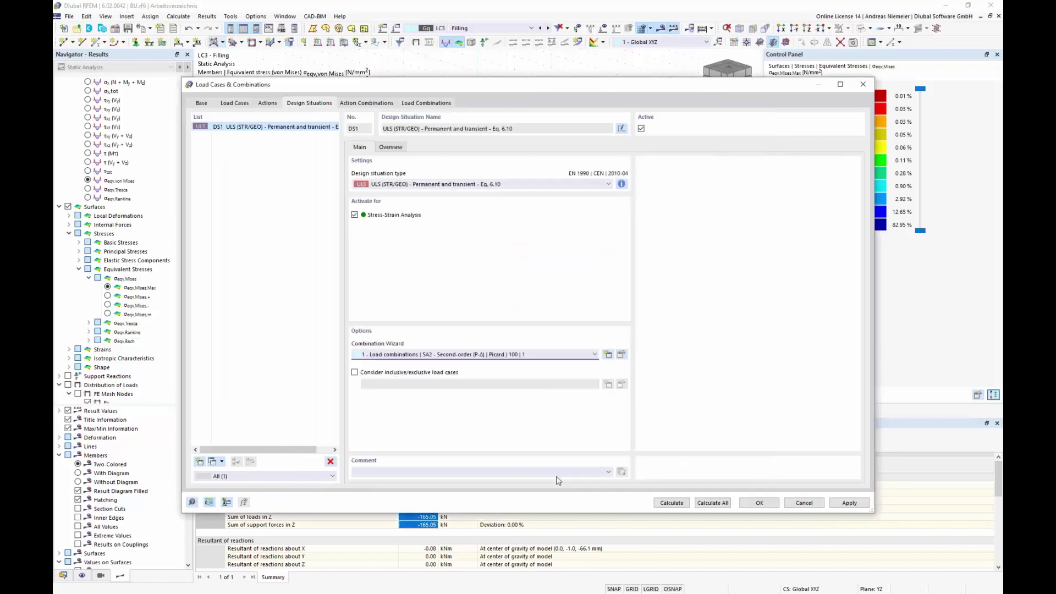
Create action combination AC1 from action A1 and action combination AC2 from actions A1 + A2.
click(368, 103)
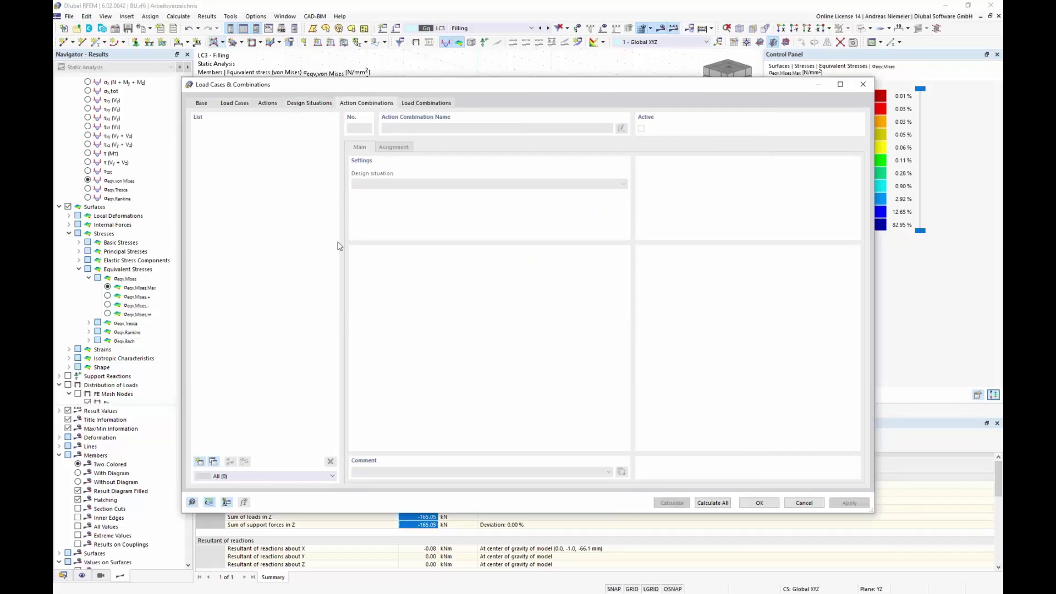
click(199, 461)
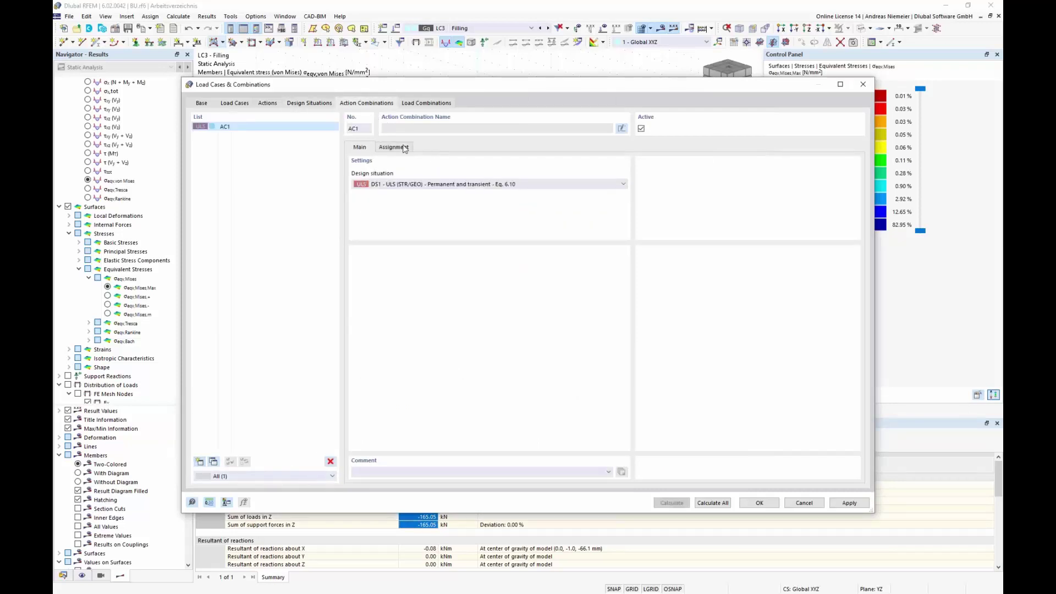
click(382, 146)
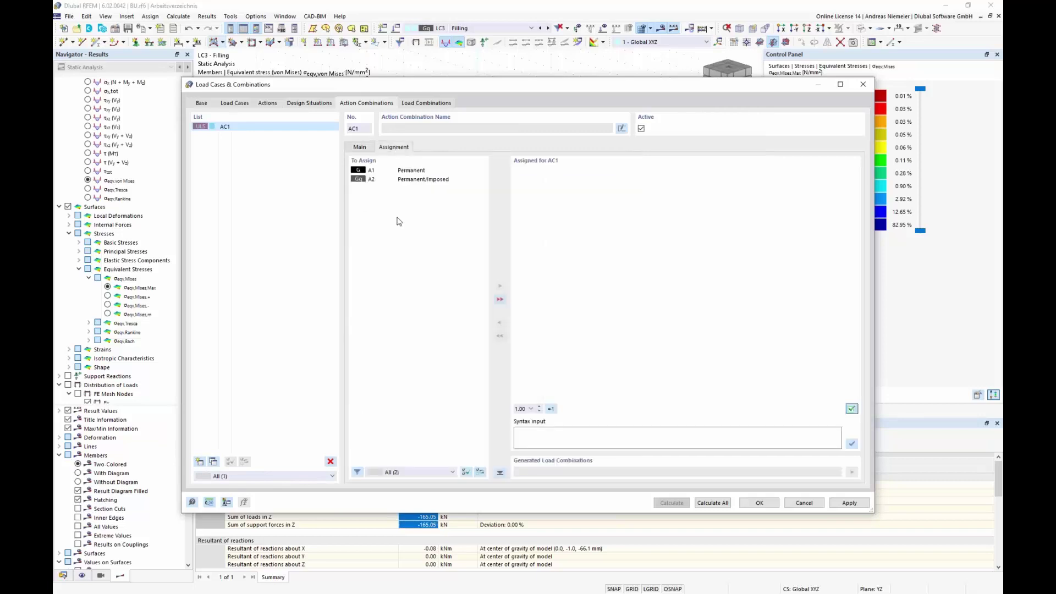
double_click(416, 171)
click(199, 462)
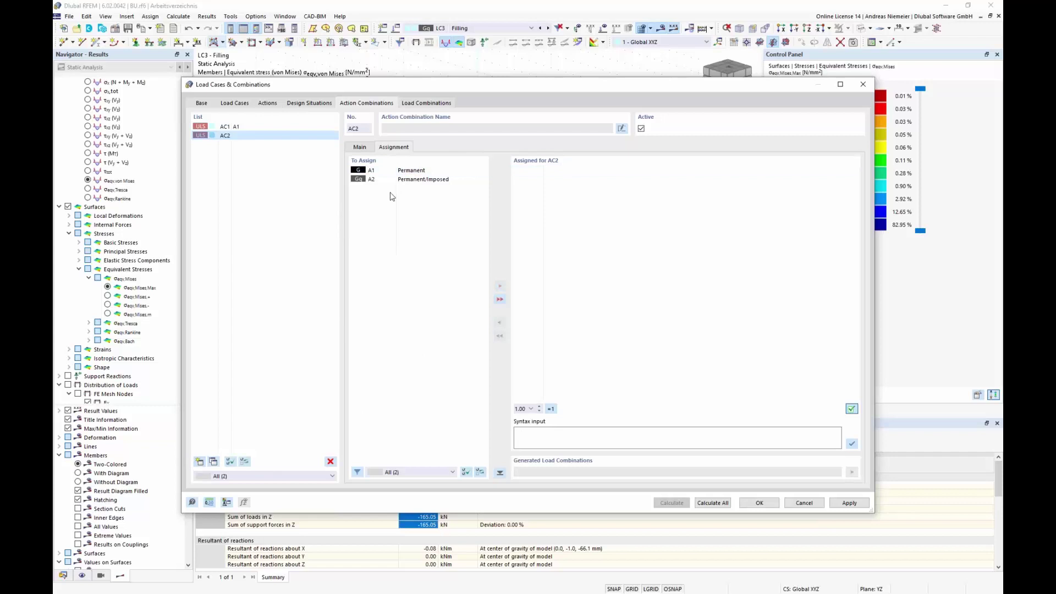
double_click(416, 171)
double_click(417, 180)
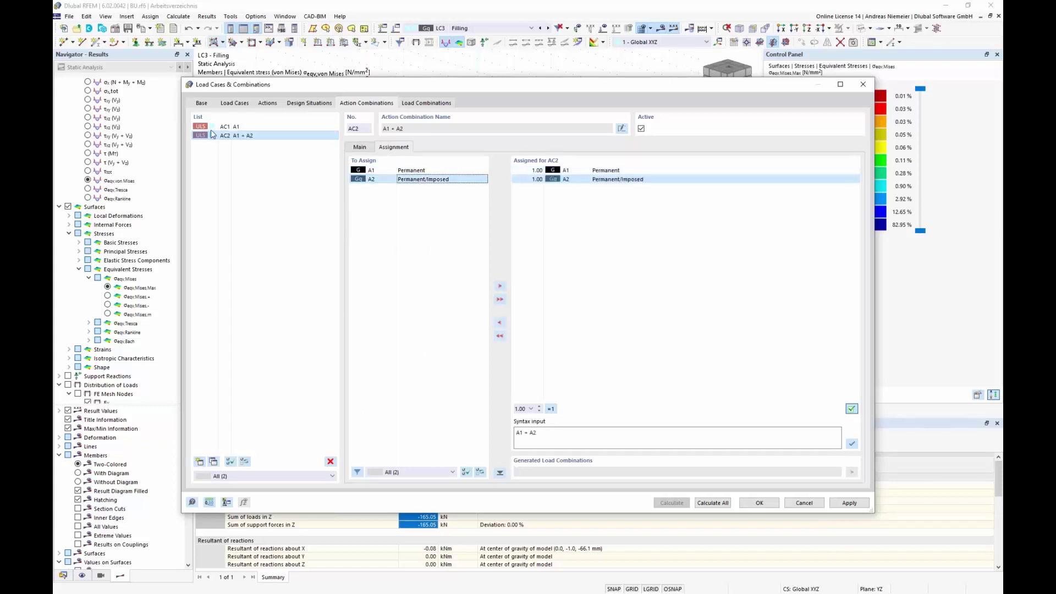
Review the generated load combinations CO1 to CO4 and their assigned load cases and factors.
click(426, 104)
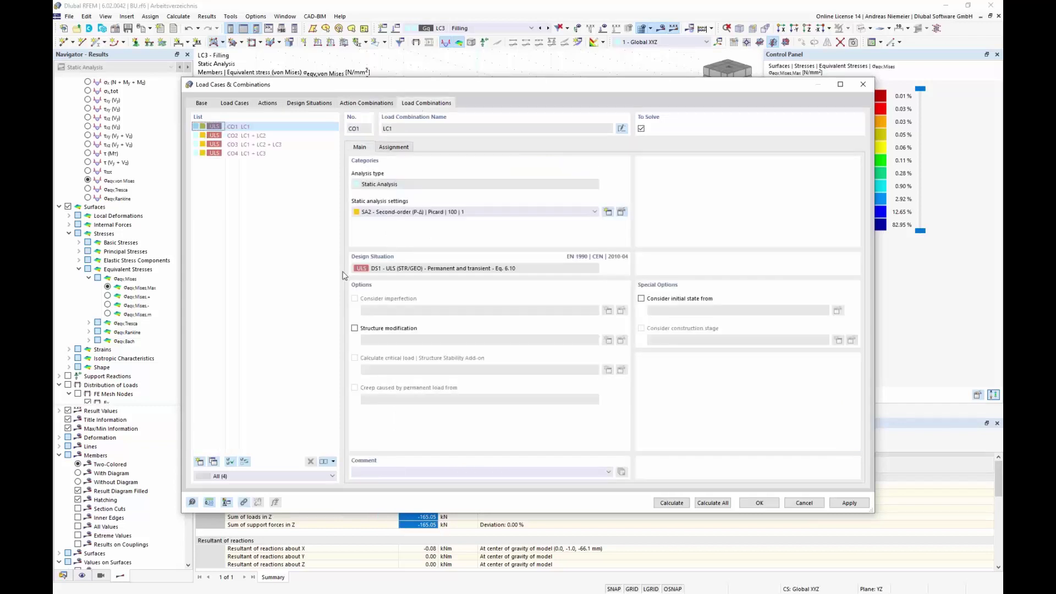
click(253, 135)
click(255, 145)
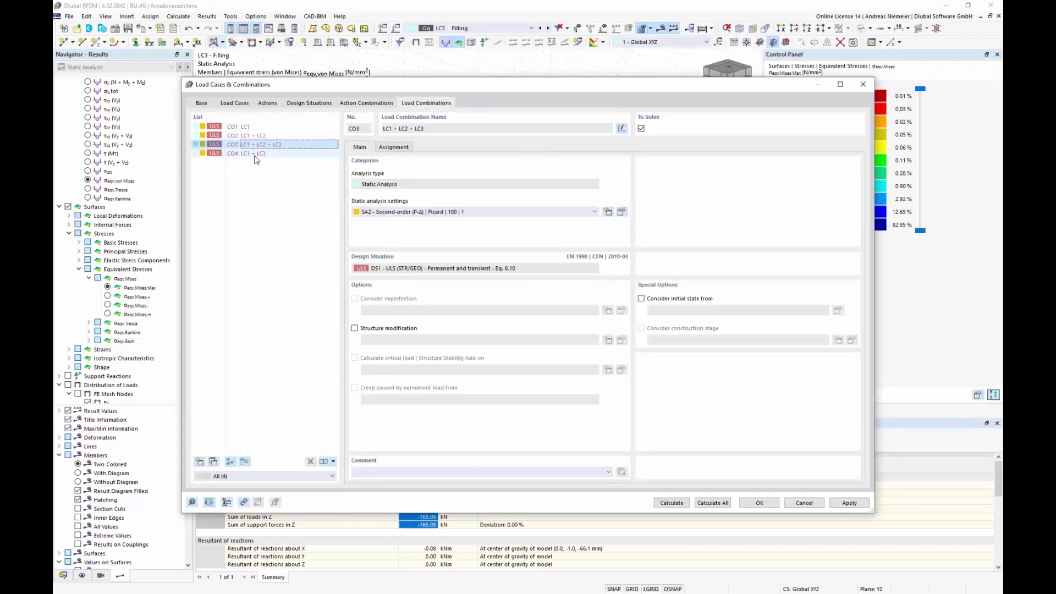
click(255, 154)
click(393, 147)
click(253, 127)
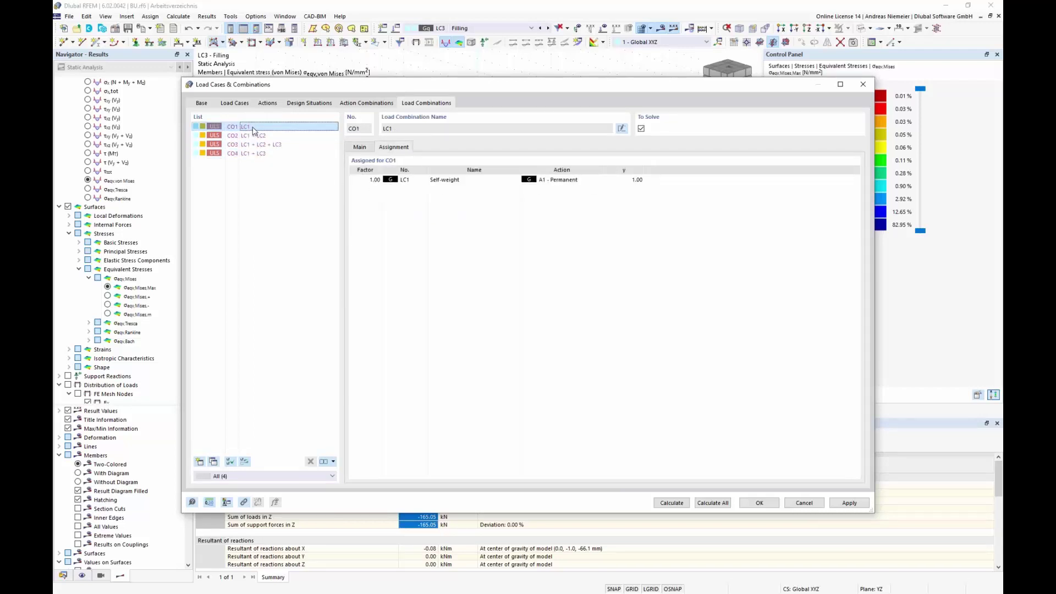
key(Down)
key(Down)
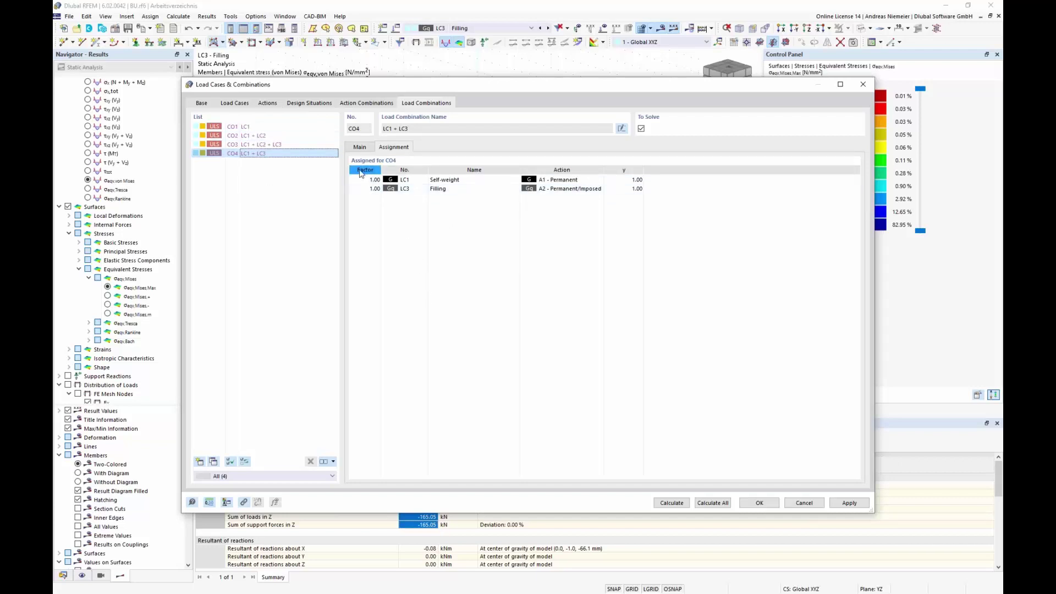
Set the factor of permanent action A1 in action combination AC1 to 1.35.
click(367, 103)
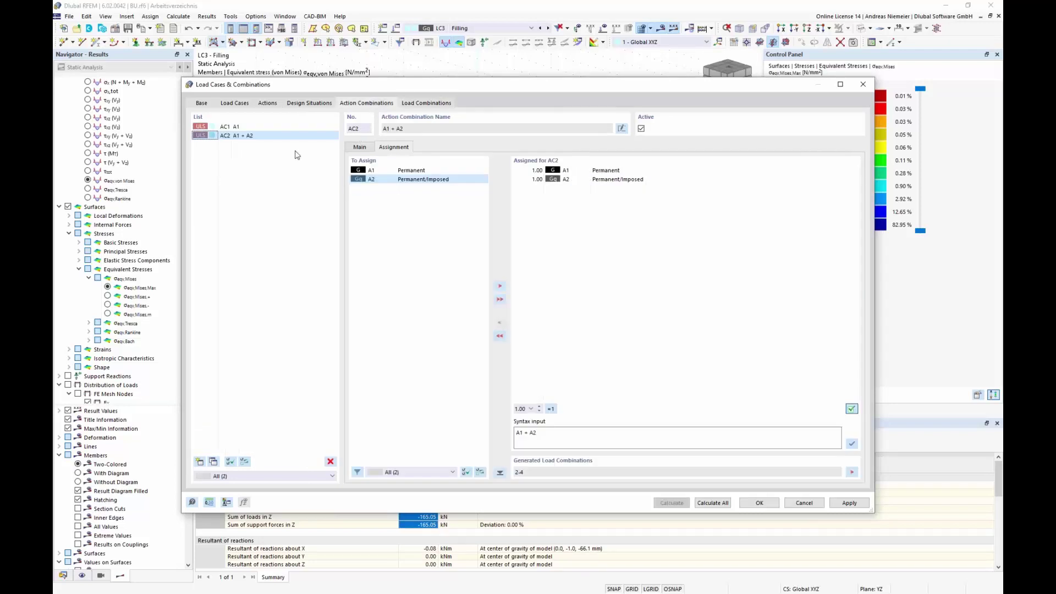
click(241, 127)
click(567, 171)
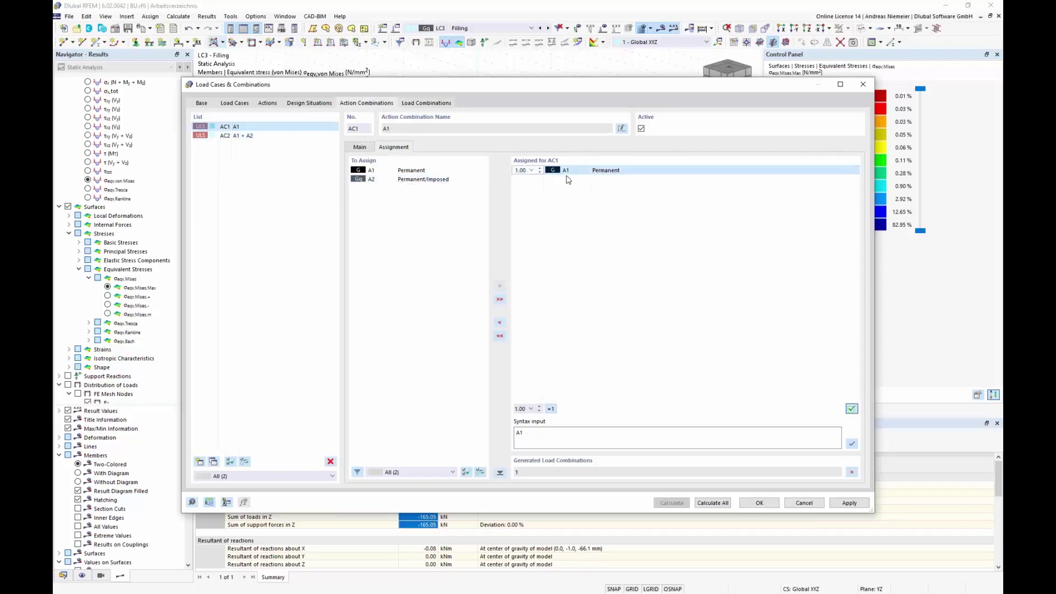
text(1.35)
Set the factors in action combination AC2 to 1.35 for A1 and 1.50 for A2, and check the load combinations.
click(226, 135)
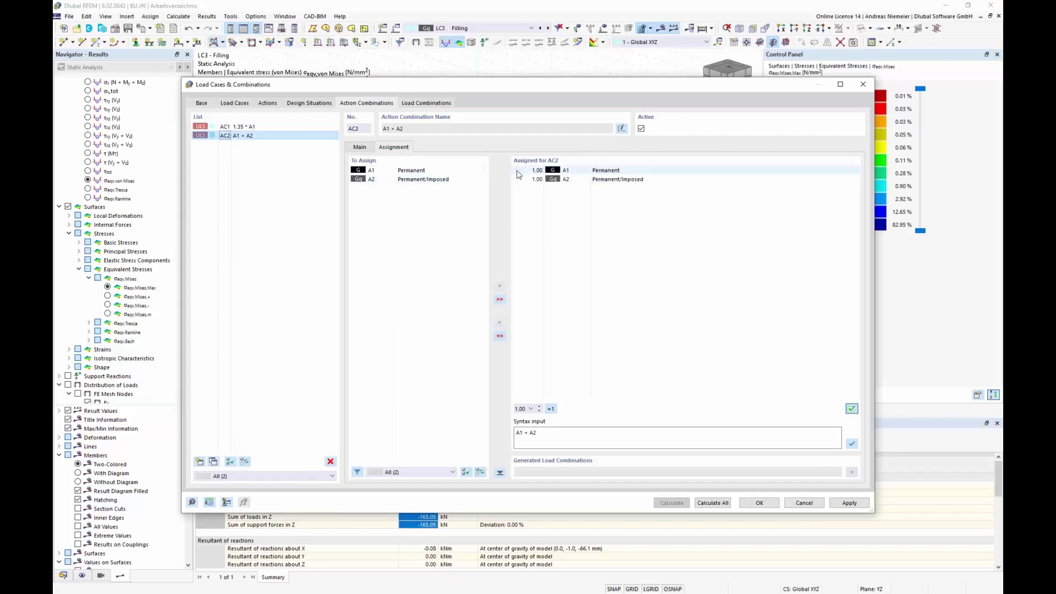
click(552, 169)
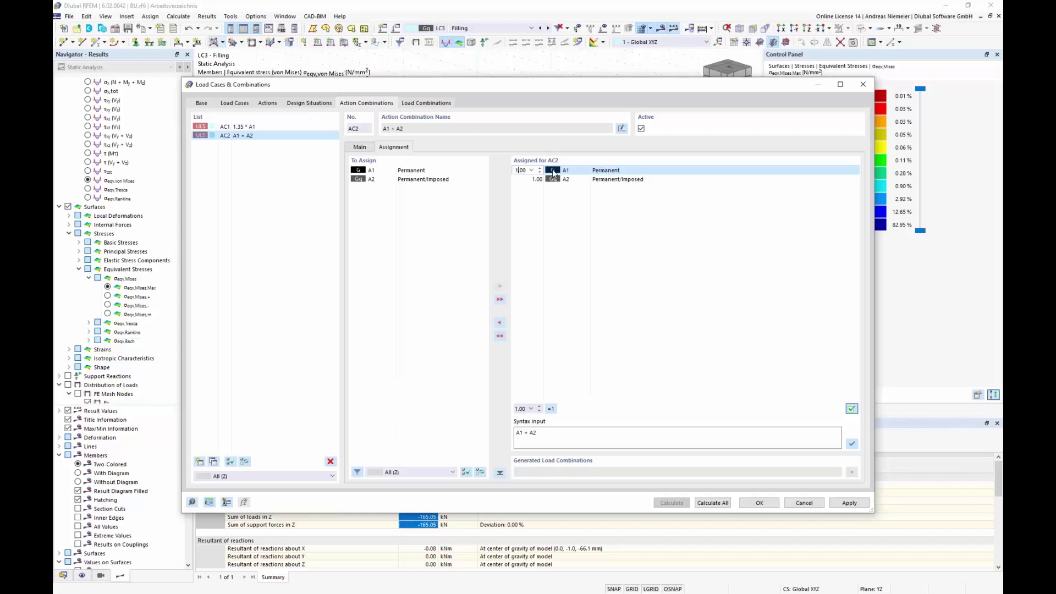
text(1.35)
click(531, 179)
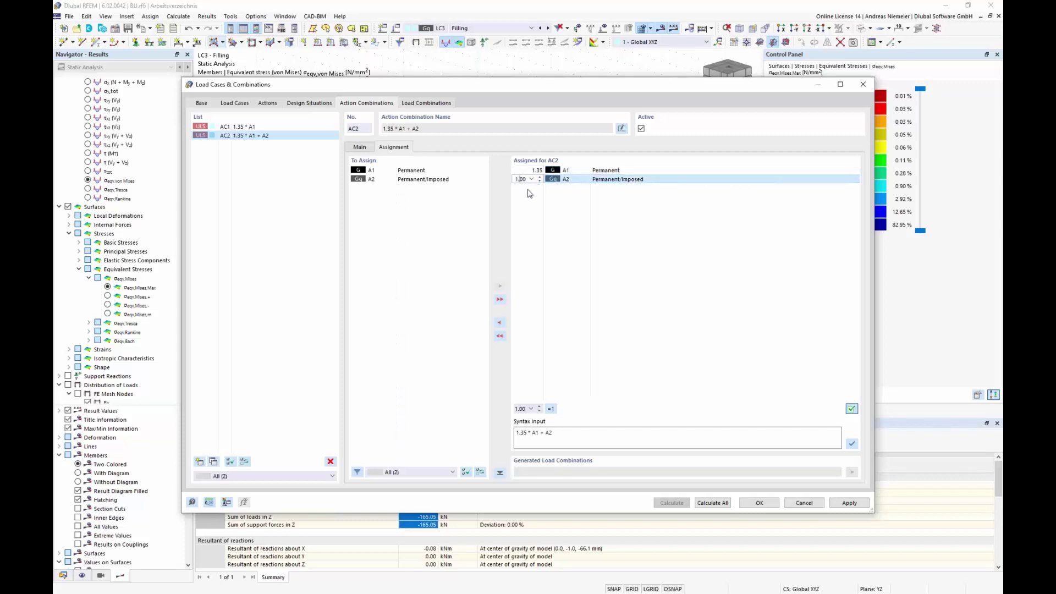
text(5)
click(527, 265)
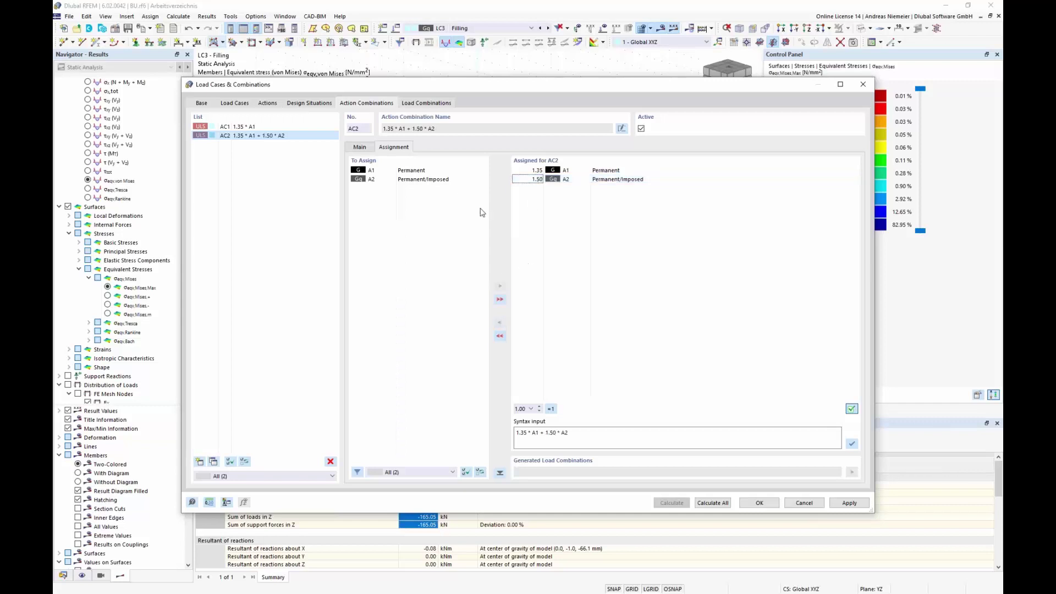
click(434, 104)
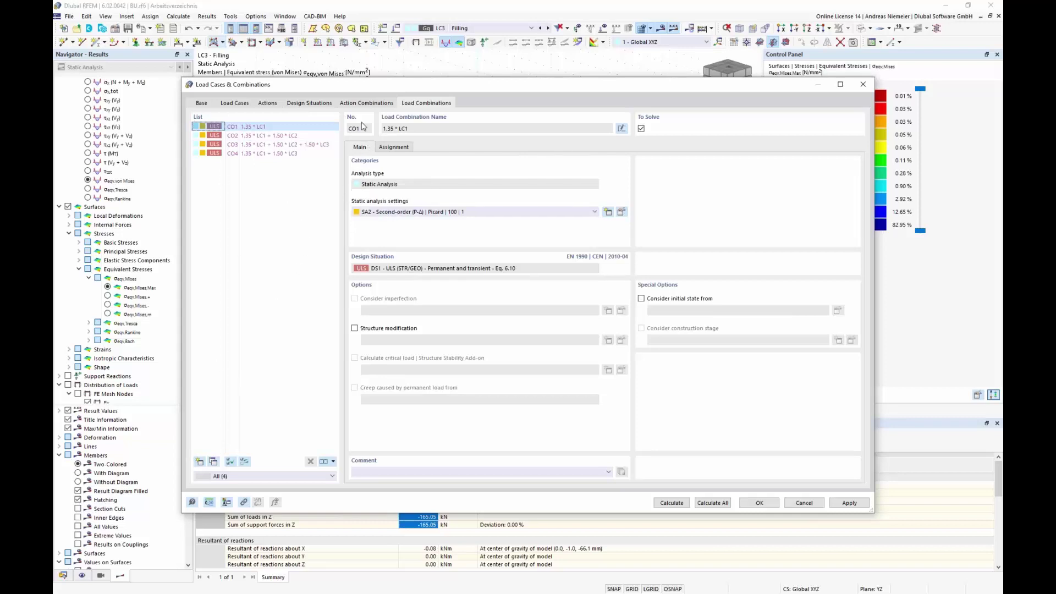
Set the combination wizard's static analysis settings to SA1 - Geometrically linear and accept the load case and combination changes.
click(309, 104)
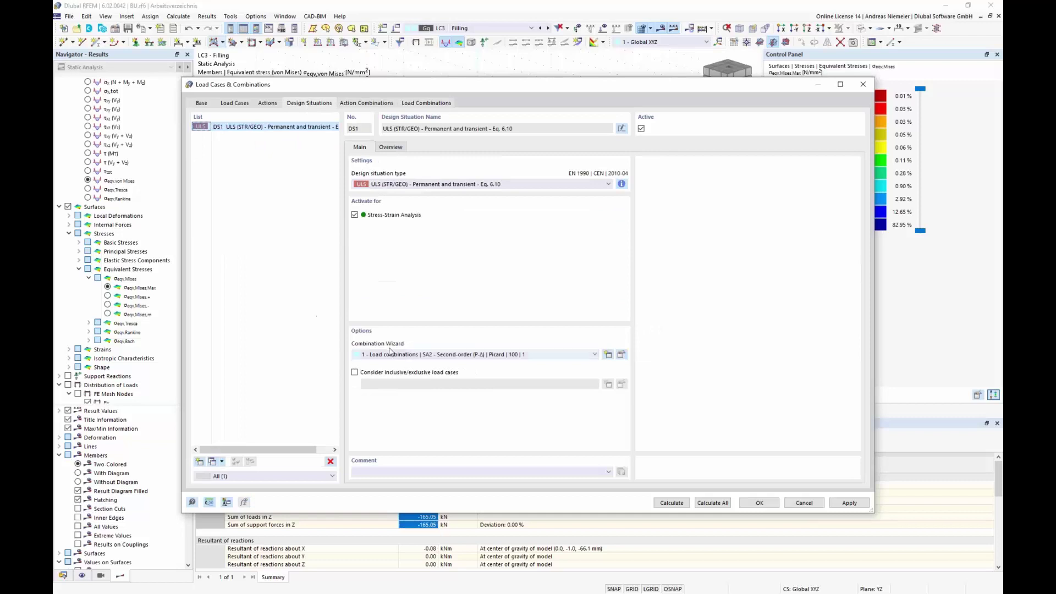
click(621, 355)
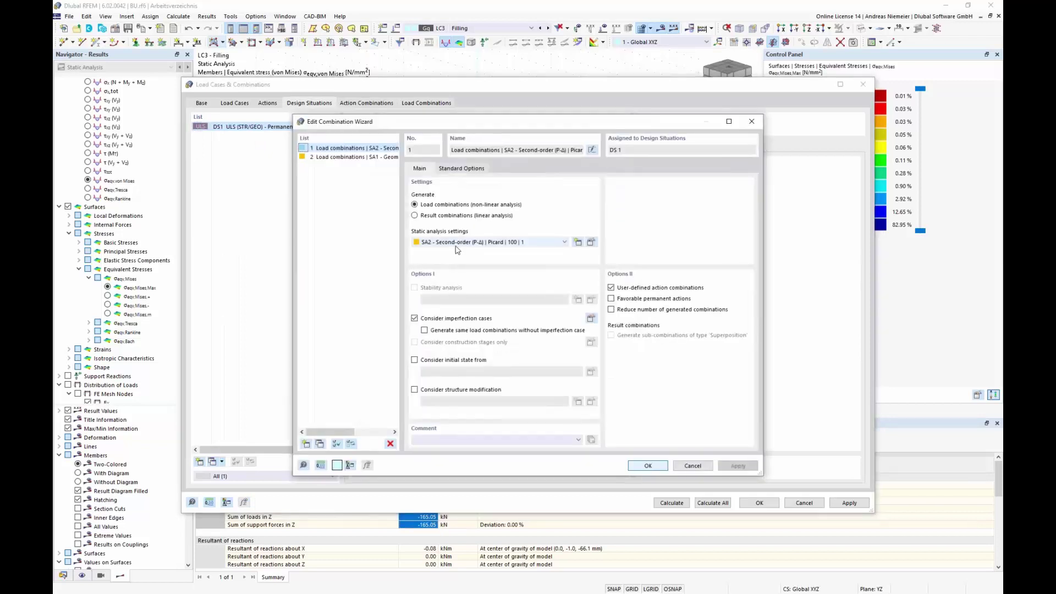
click(458, 244)
click(461, 251)
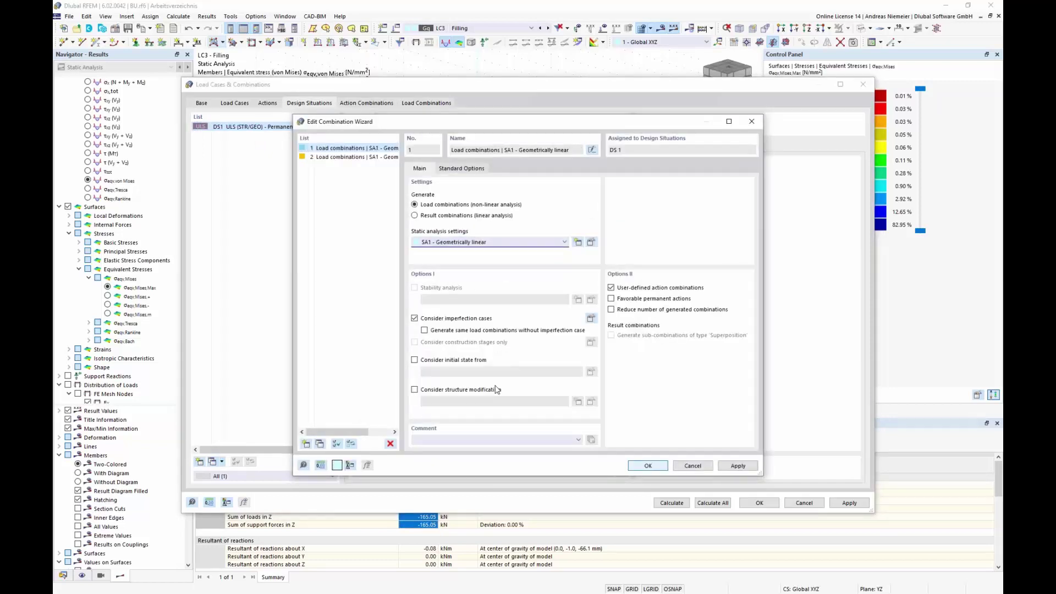
click(647, 465)
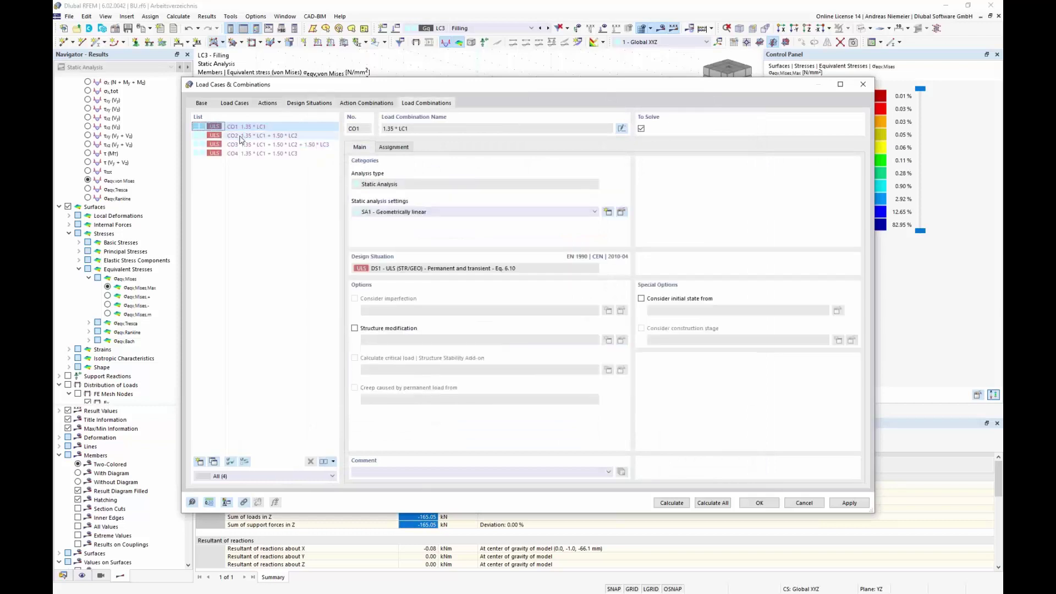
click(240, 136)
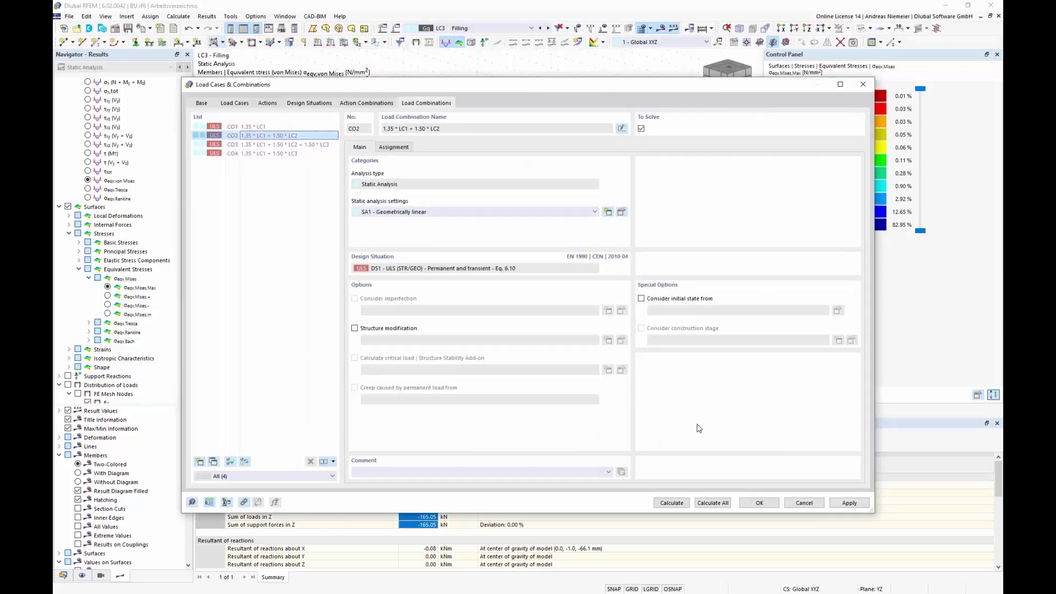
click(771, 503)
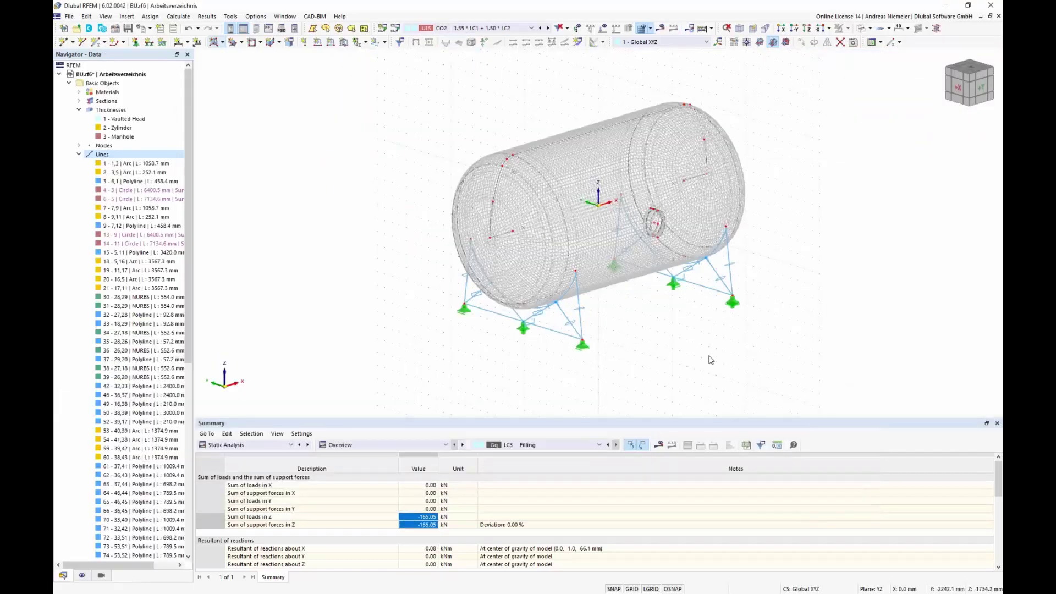
Show the design situations in the input data tables of the Stress-Strain Analysis.
ctrl+middle_drag(710, 360, 669, 384)
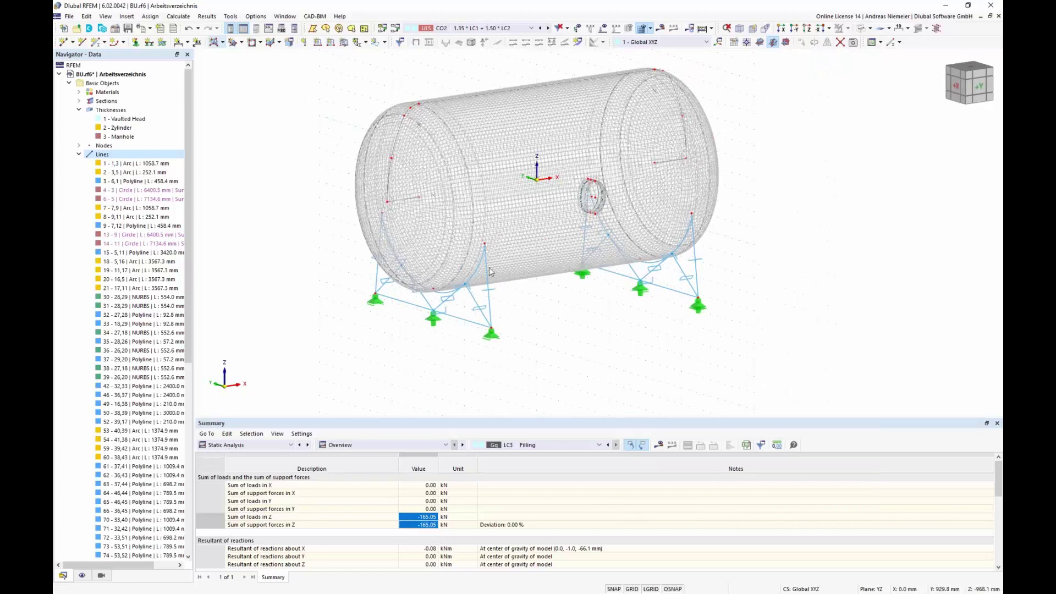
click(275, 444)
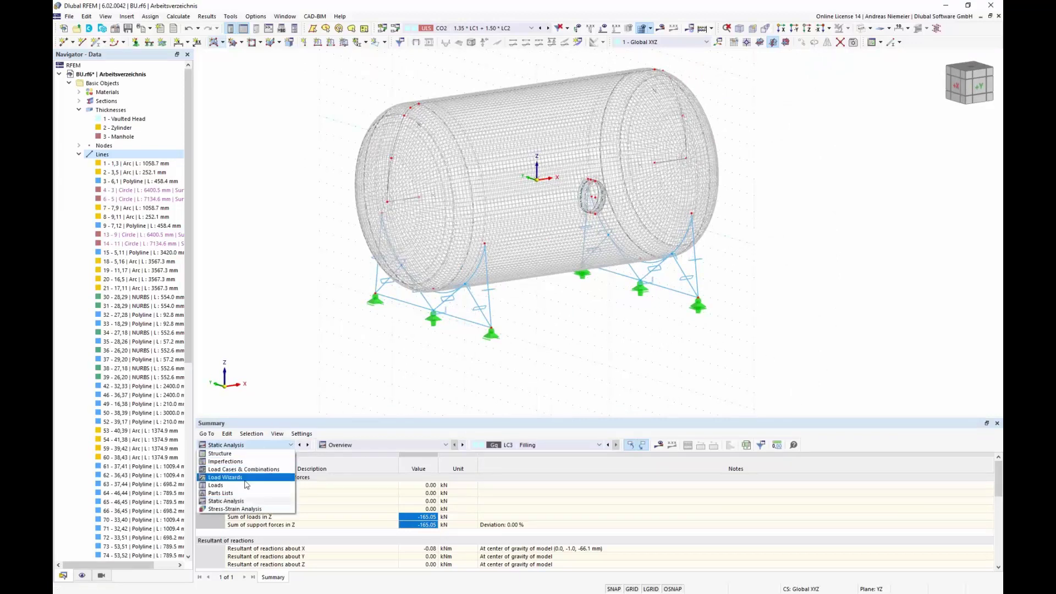
click(237, 509)
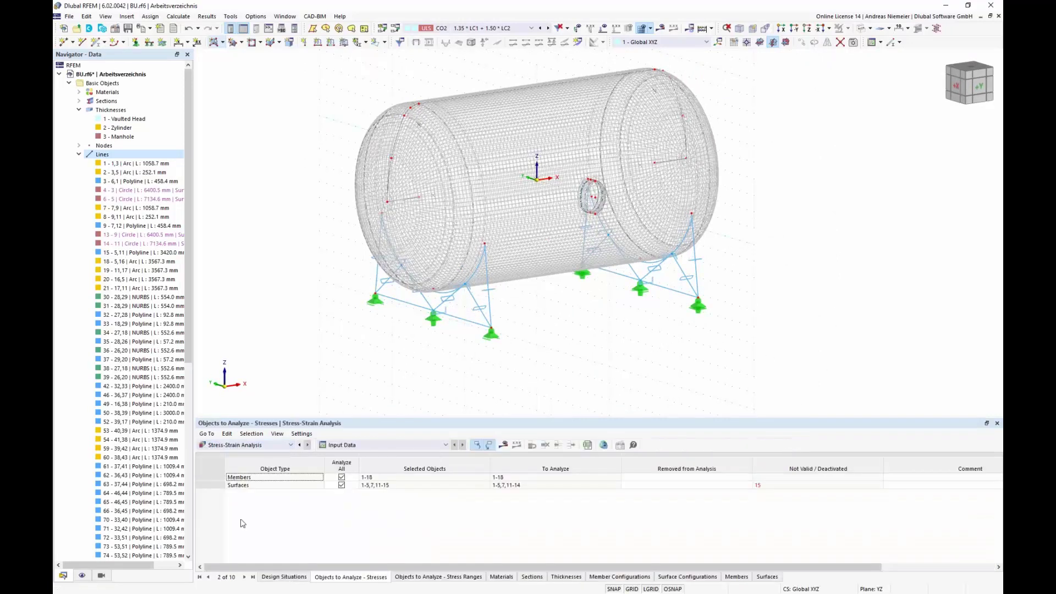
click(284, 577)
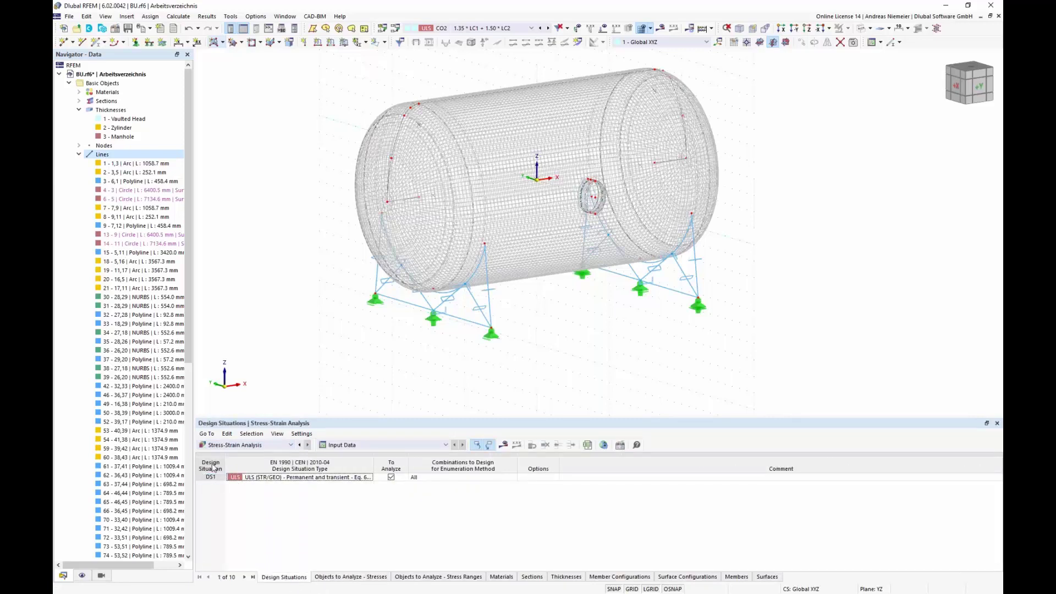
Deactivate Stress-Strain Analysis for design situation DS1 and activate it again, applying each change.
click(395, 28)
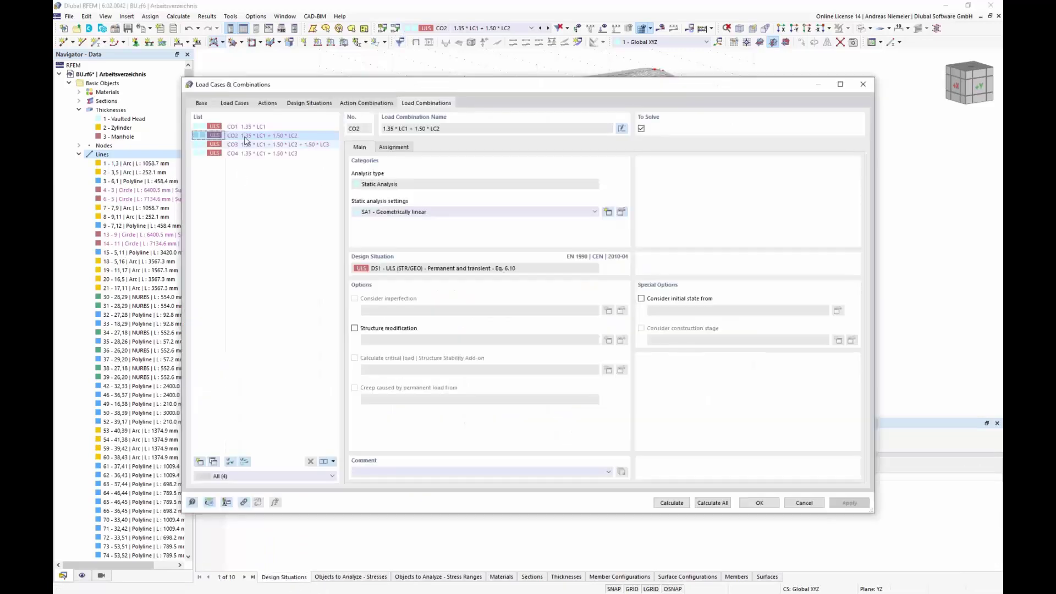
click(309, 103)
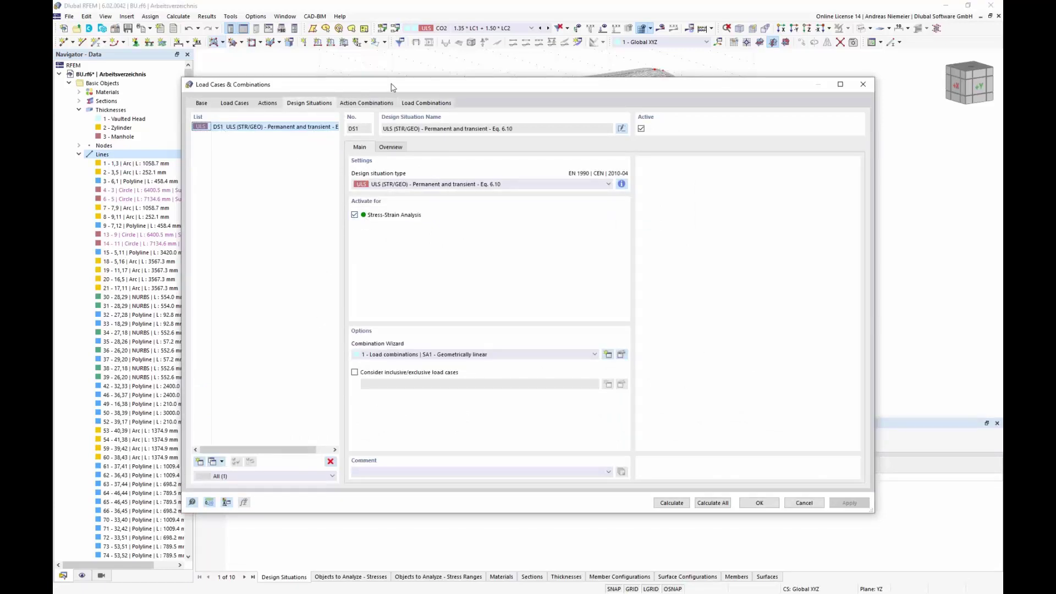
drag(391, 87, 411, 21)
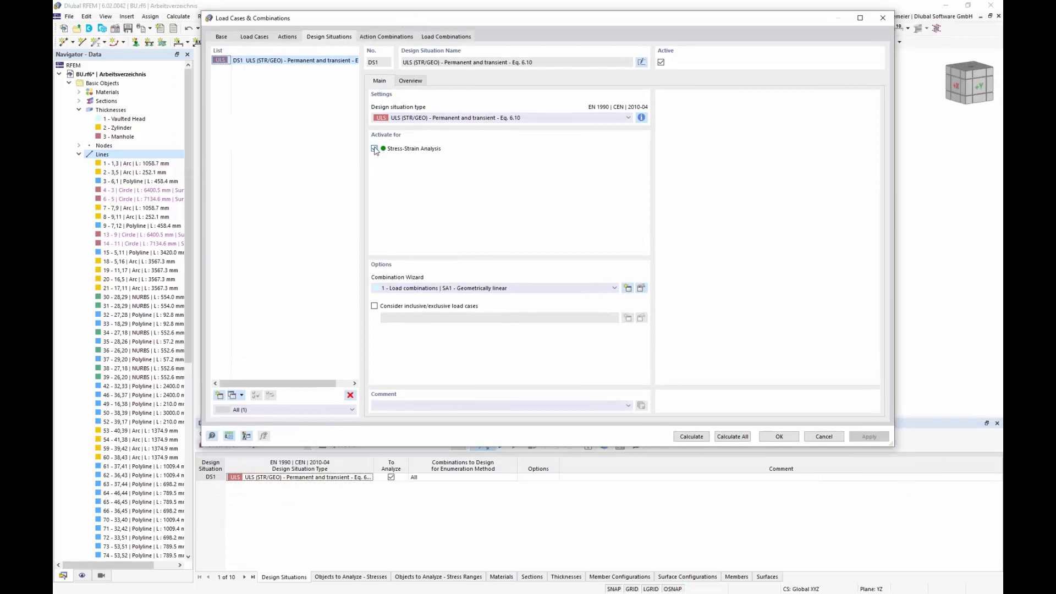
click(375, 148)
click(868, 436)
click(375, 150)
click(868, 436)
click(778, 436)
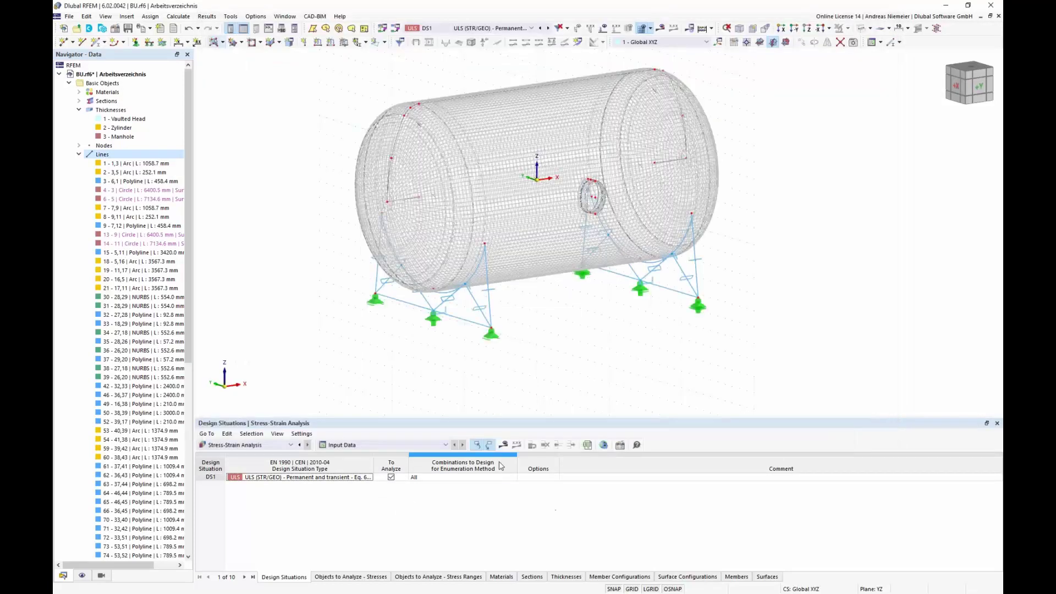
Calculate the Stress-Strain Analysis for design situation DS1 and display its results on the tank.
click(503, 444)
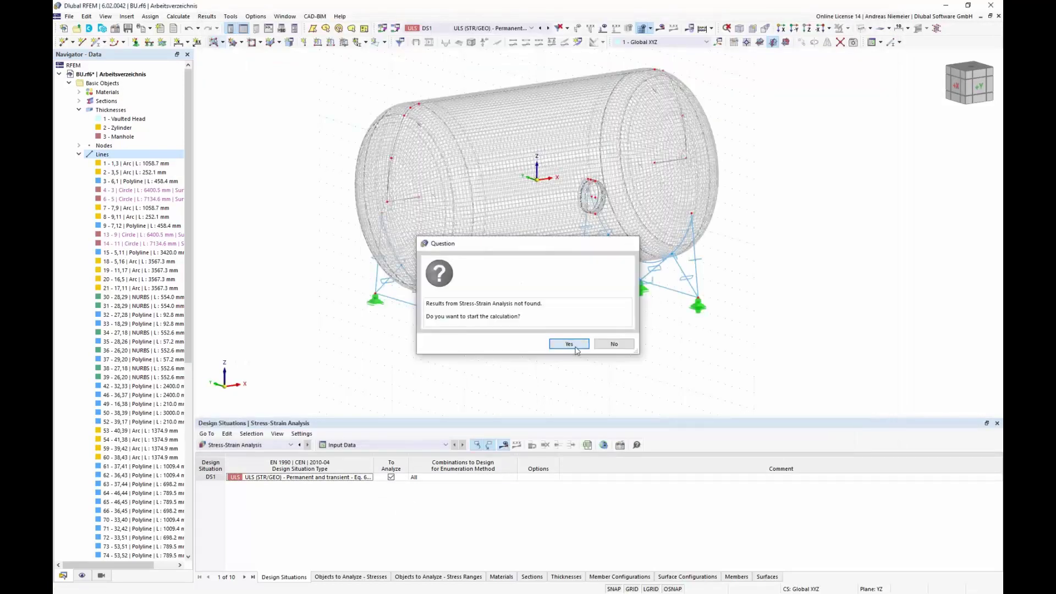
click(574, 348)
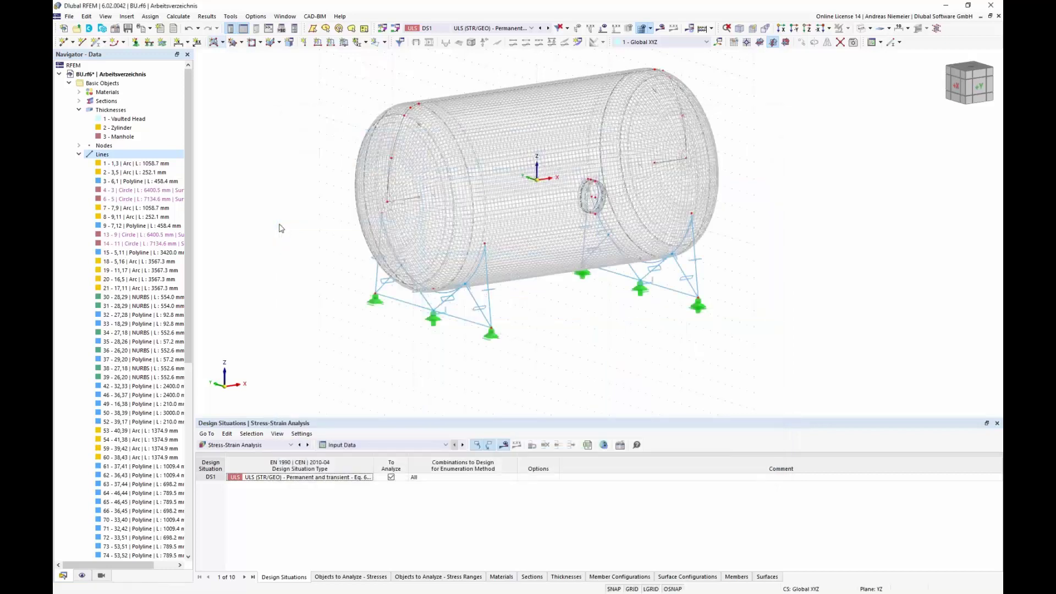
scroll(446, 286, up, 3)
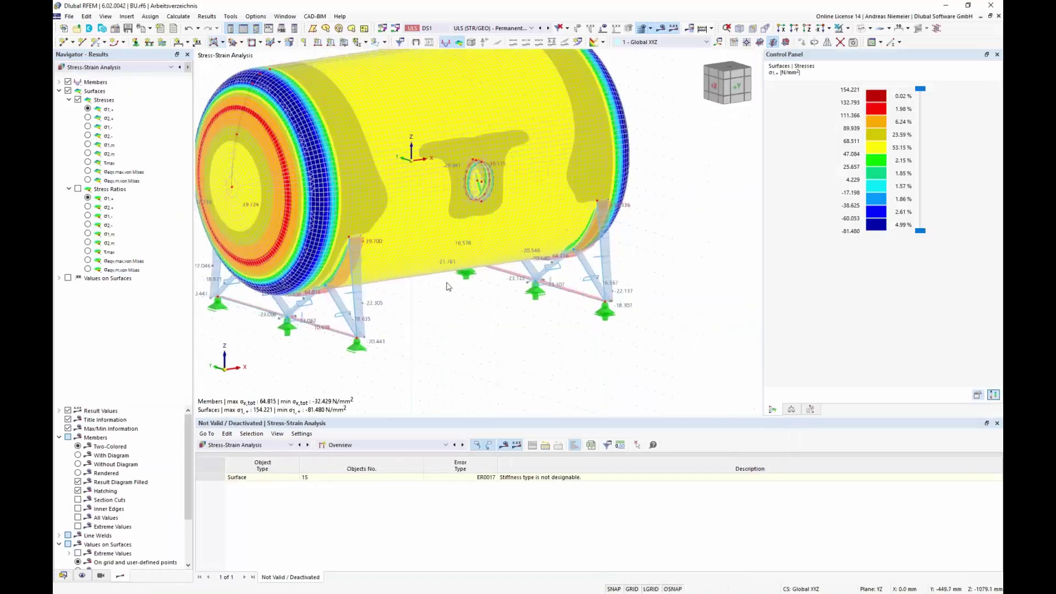
Hide the surface results of the Stress-Strain Analysis and examine the total normal stresses on the tank's support members.
middle_drag(446, 286, 544, 275)
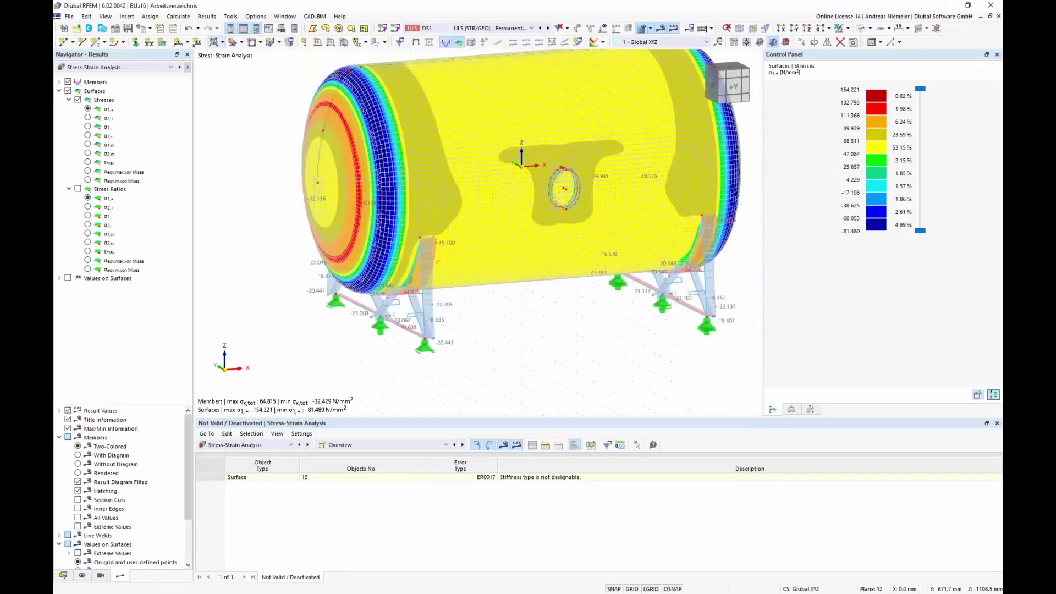
scroll(541, 318, down, 1)
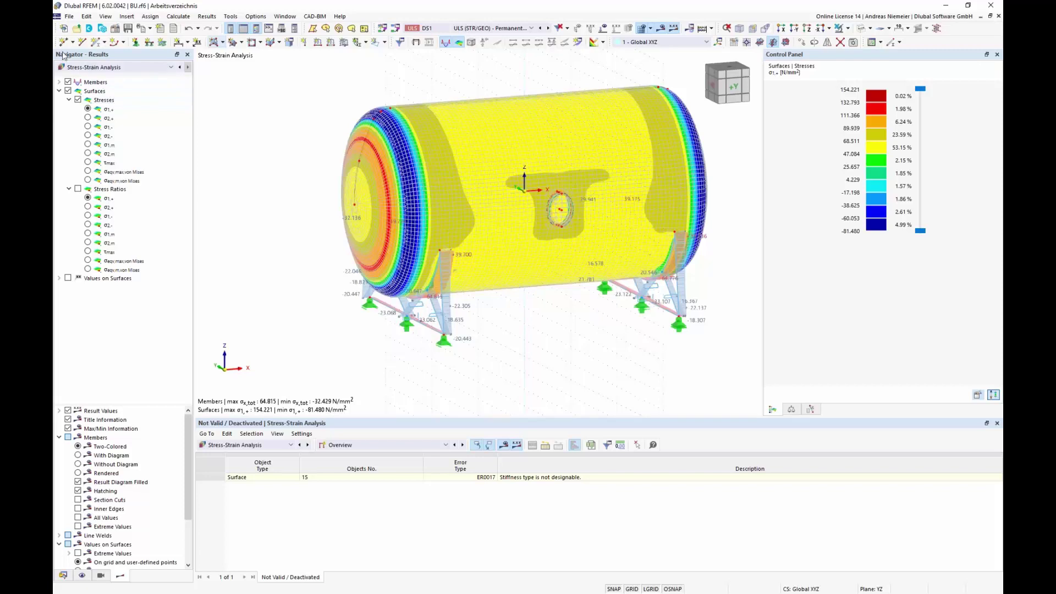
click(60, 91)
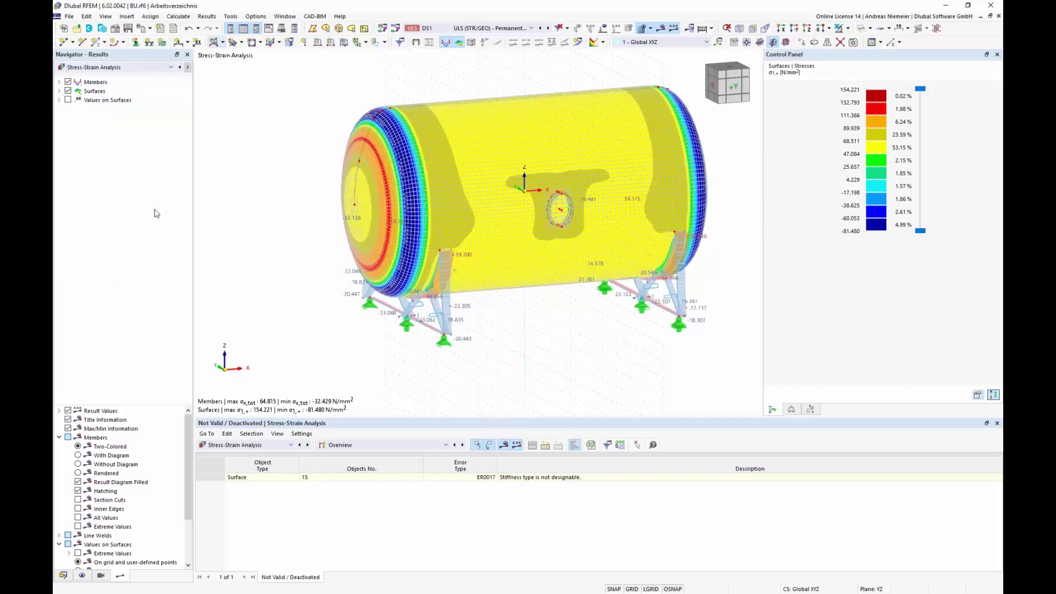
click(82, 67)
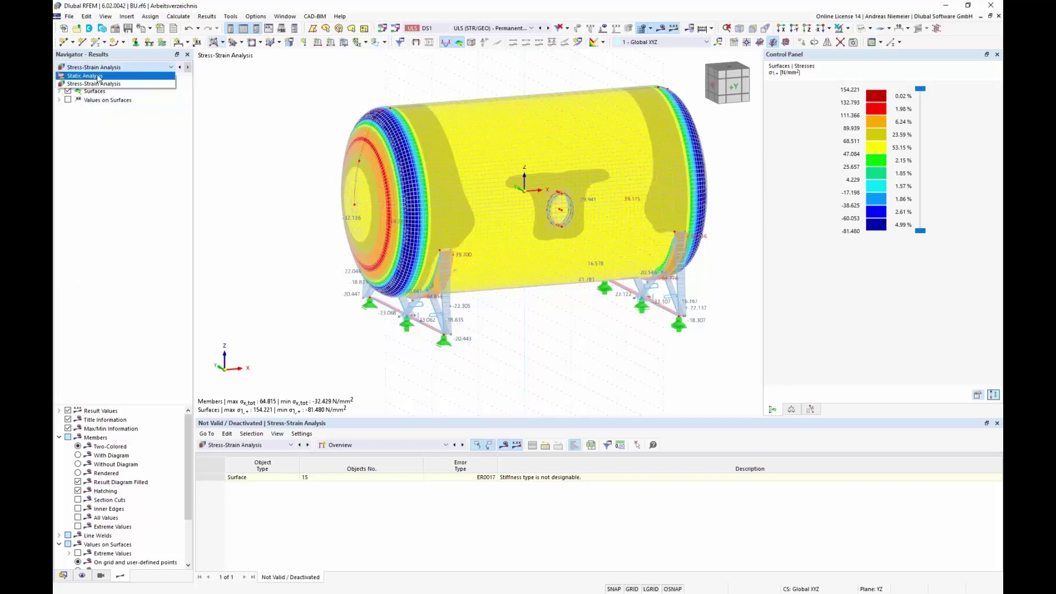
click(101, 84)
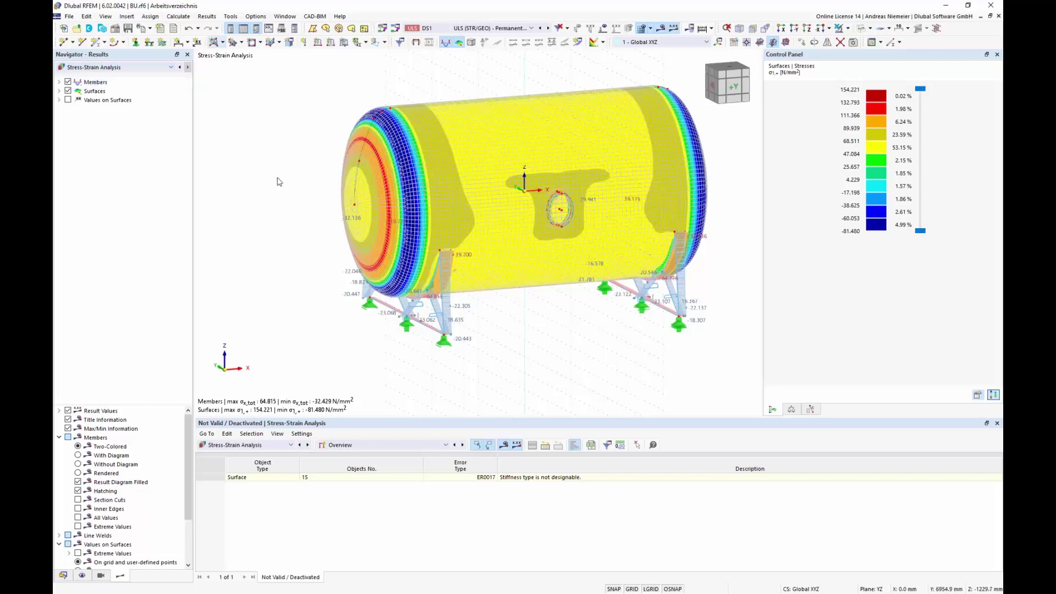
click(59, 82)
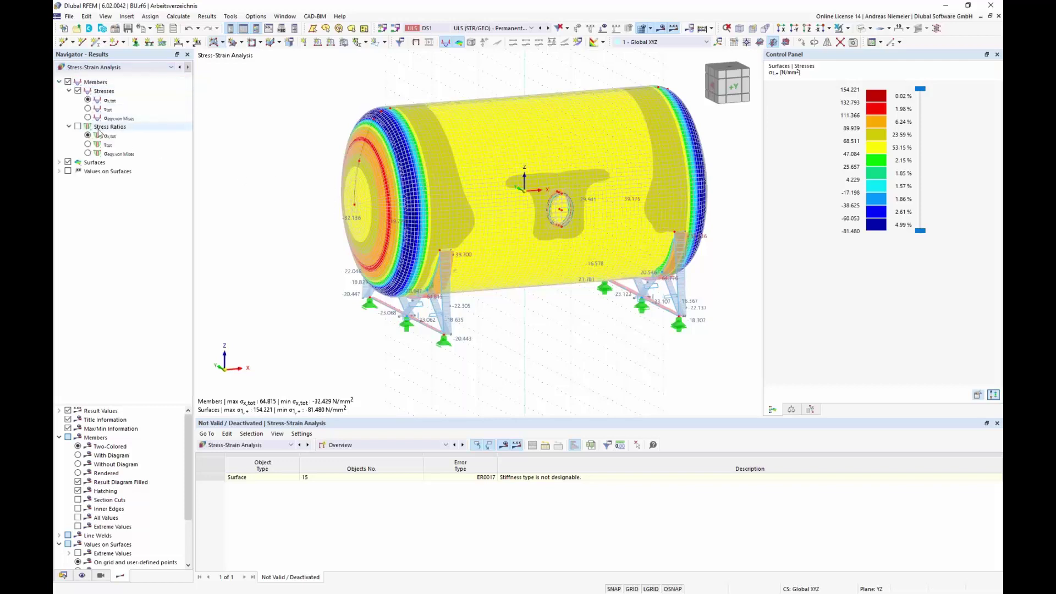
click(68, 163)
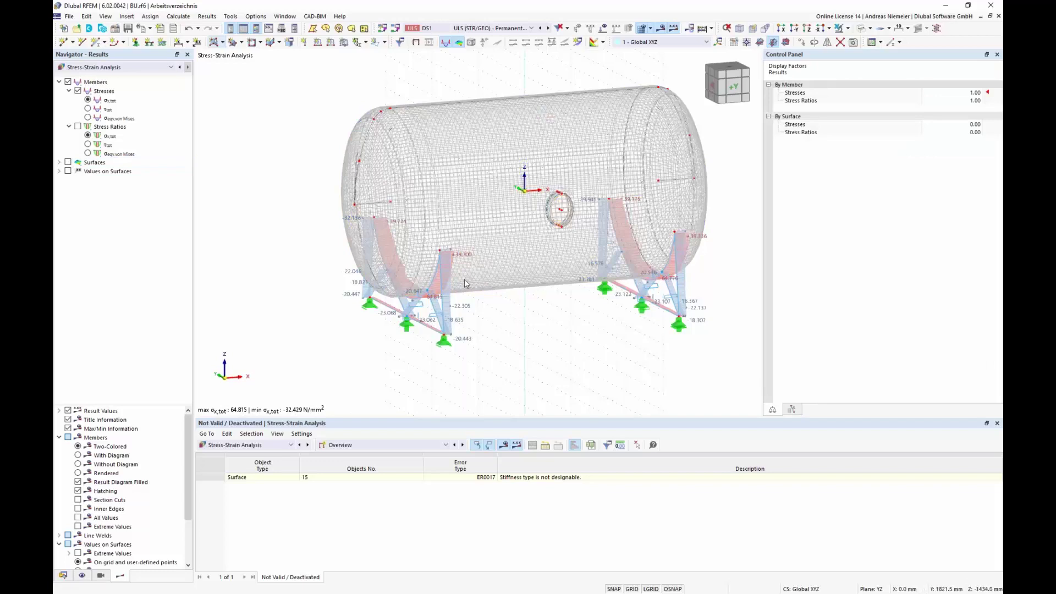
scroll(465, 283, up, 3)
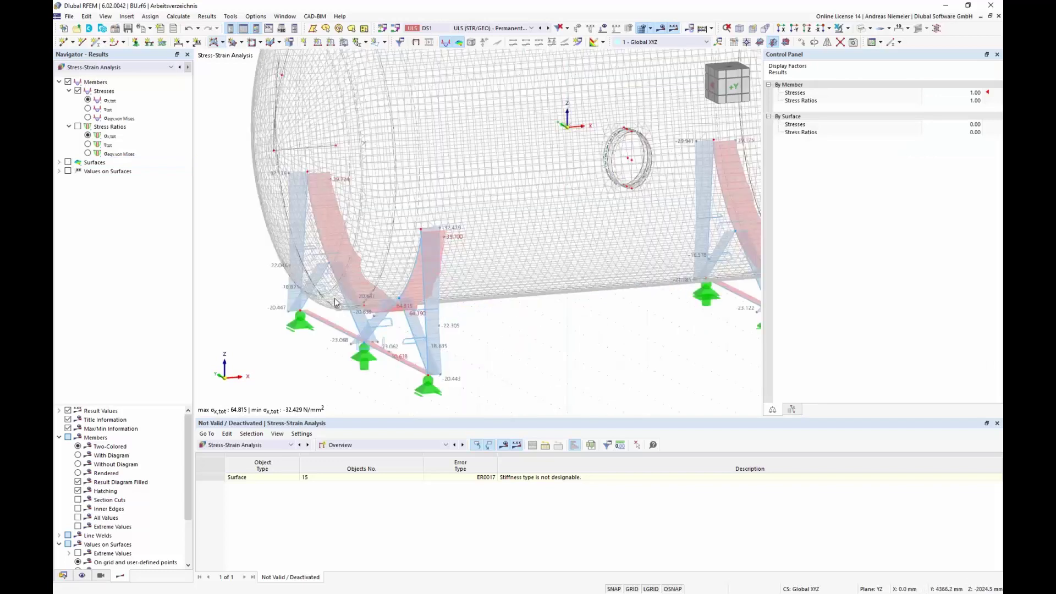
scroll(337, 302, down, 4)
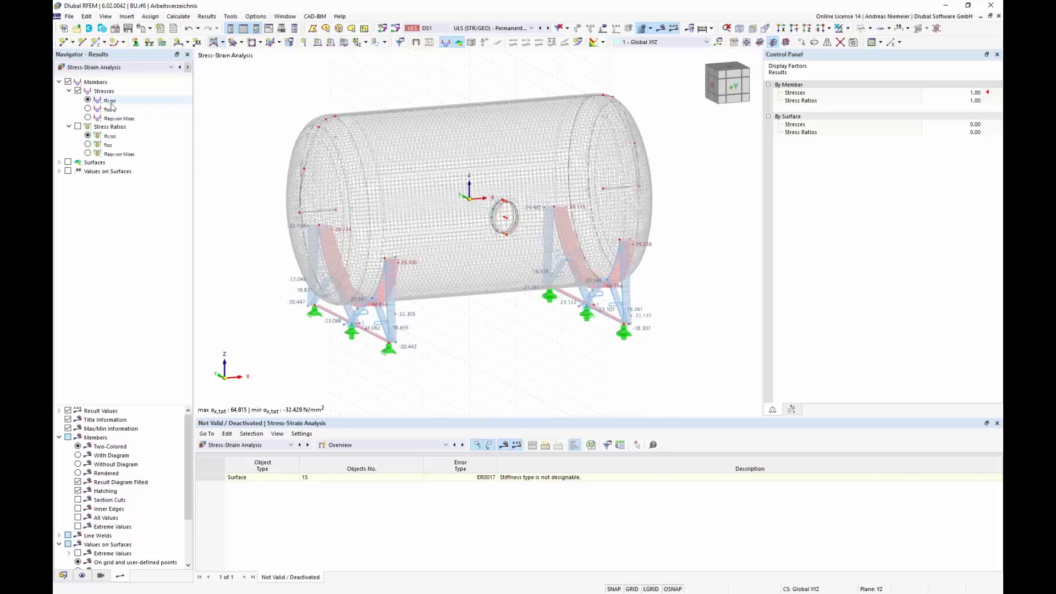
Display the support members' total shear stresses and von Mises equivalent stresses, followed by their stress ratios.
click(108, 108)
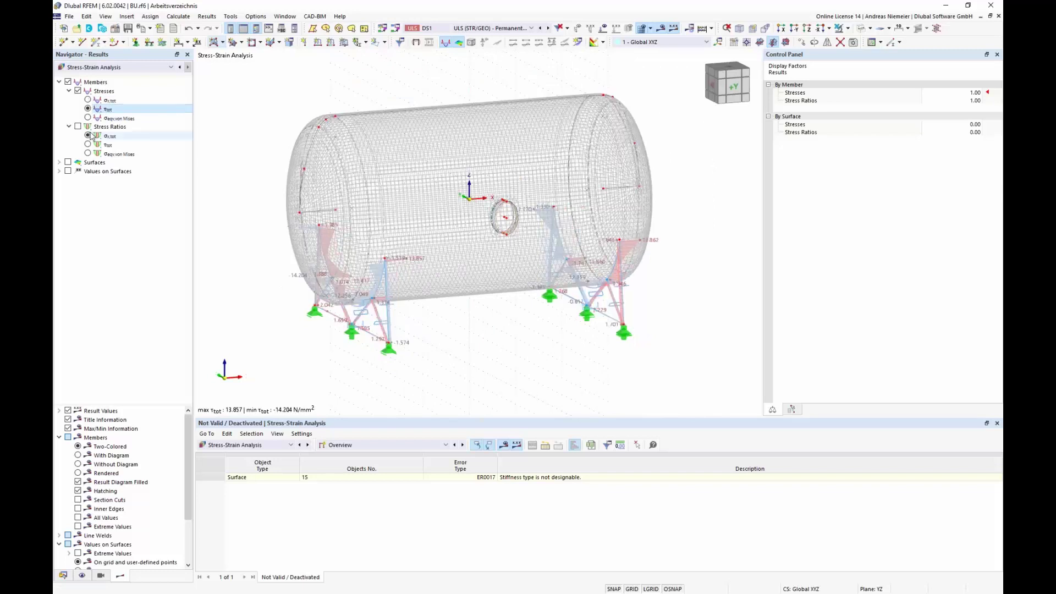
click(88, 118)
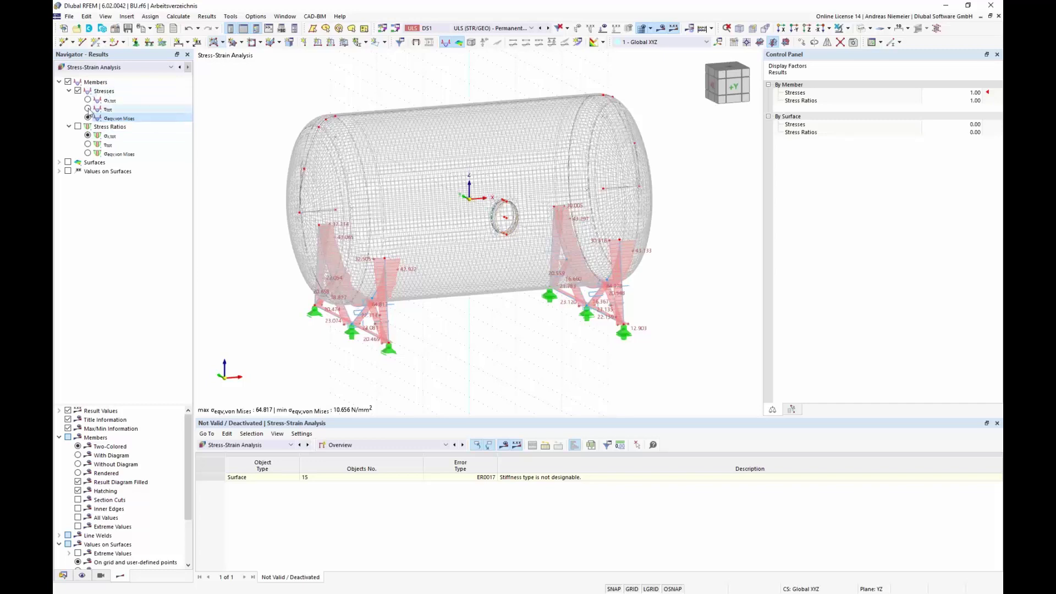
click(78, 126)
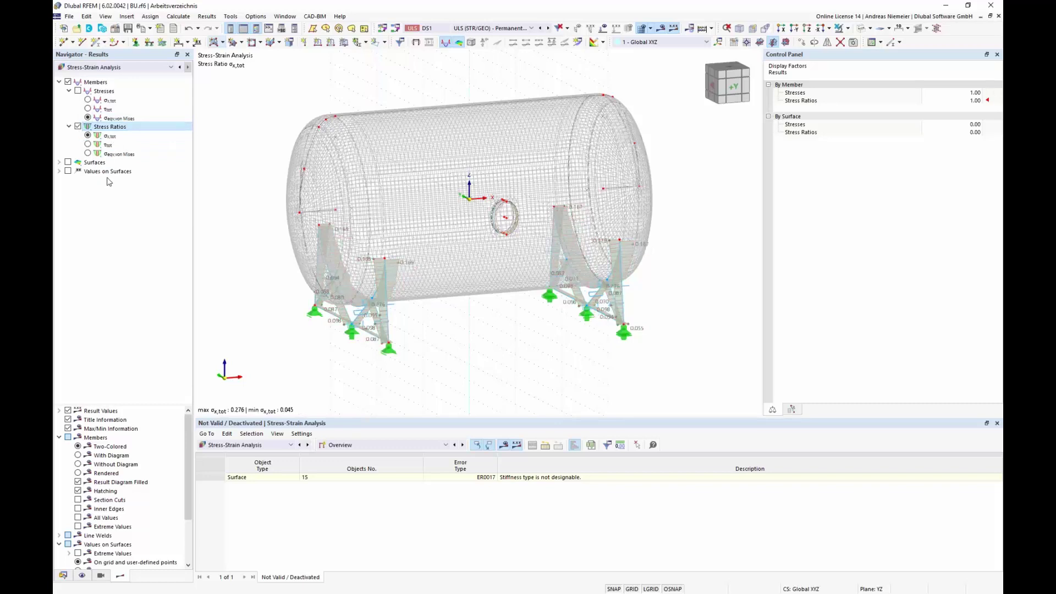
Hide the member results and display the tank surfaces' stresses, followed by their σ1,+ stress ratios.
click(68, 82)
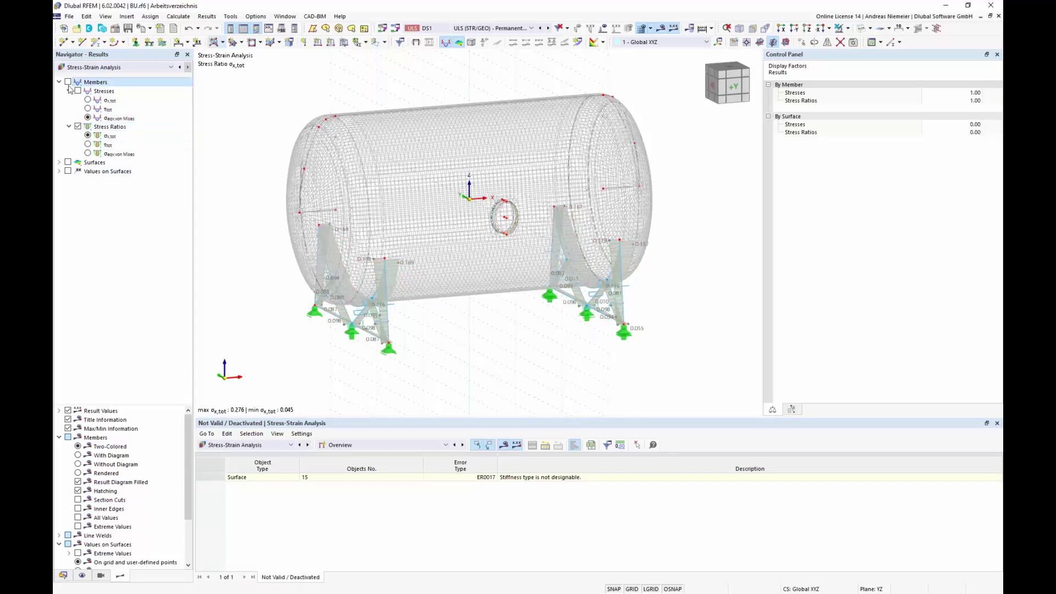
click(59, 162)
click(68, 162)
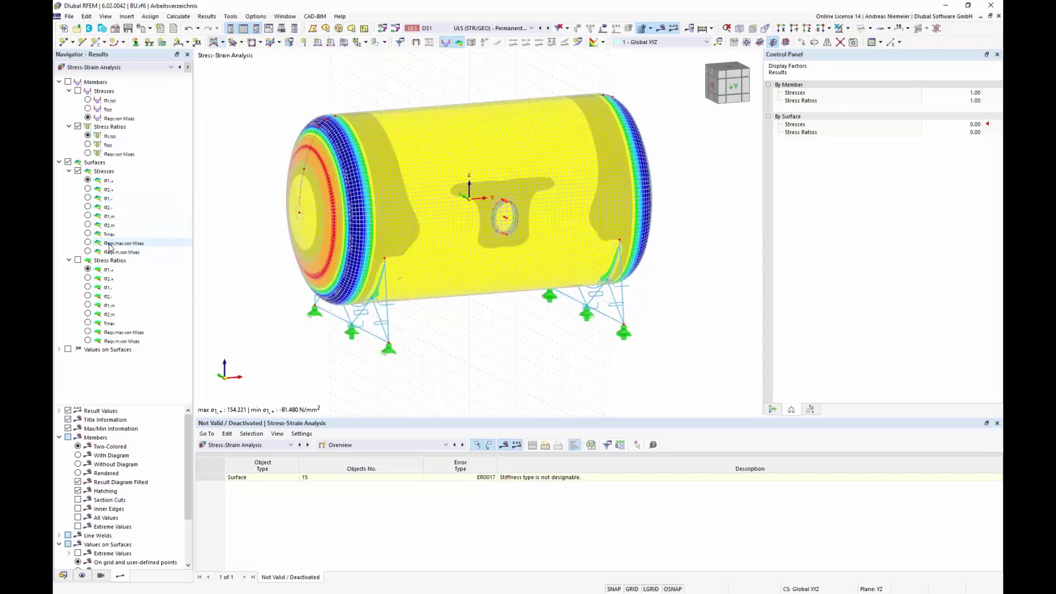
click(78, 260)
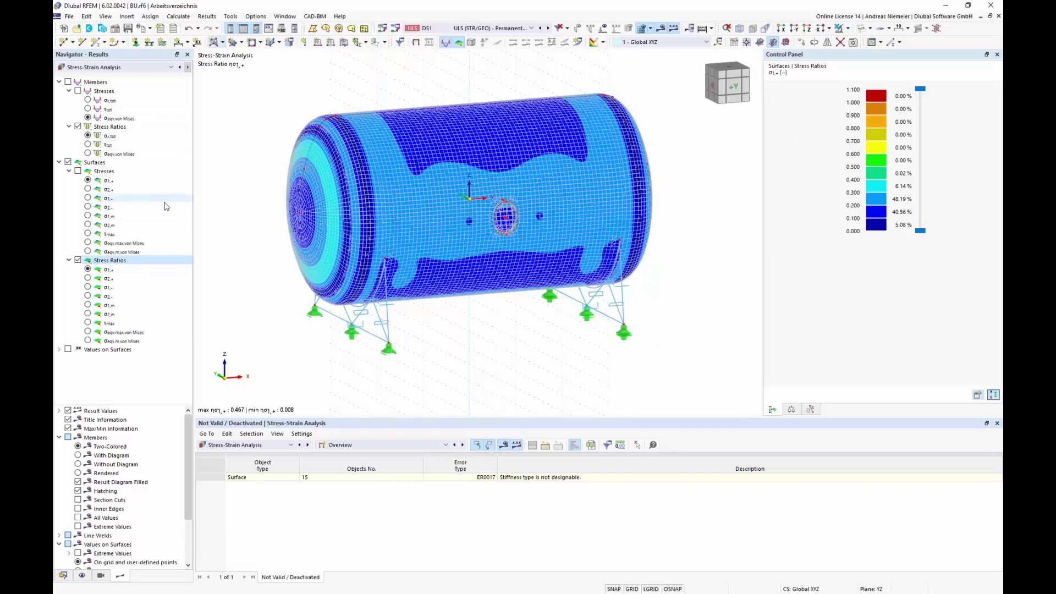
click(59, 162)
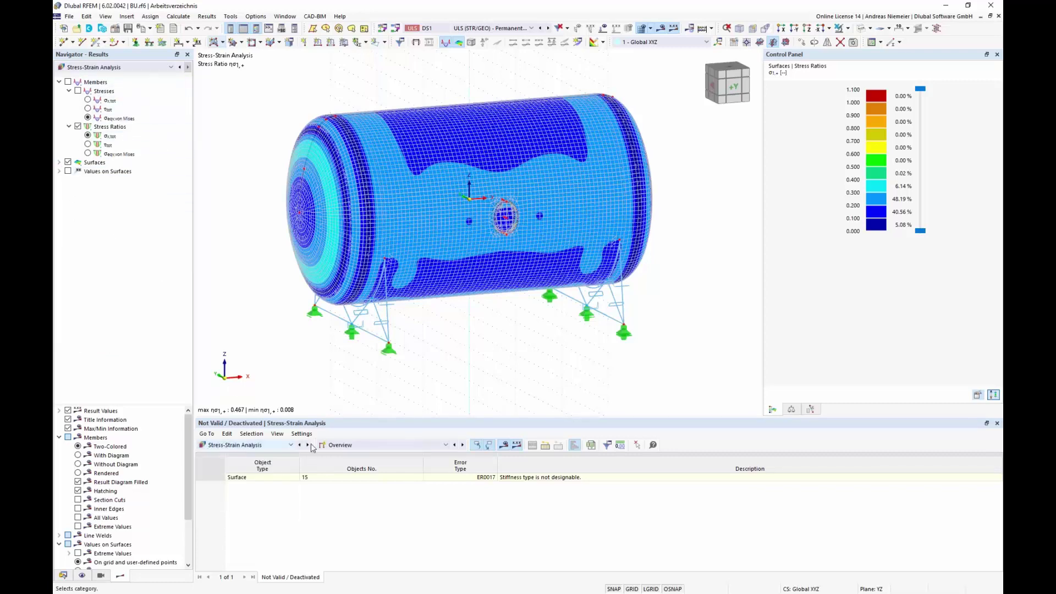
Open the Default member configuration from the Stress-Strain Analysis input data and review its list of stresses to calculate.
click(330, 445)
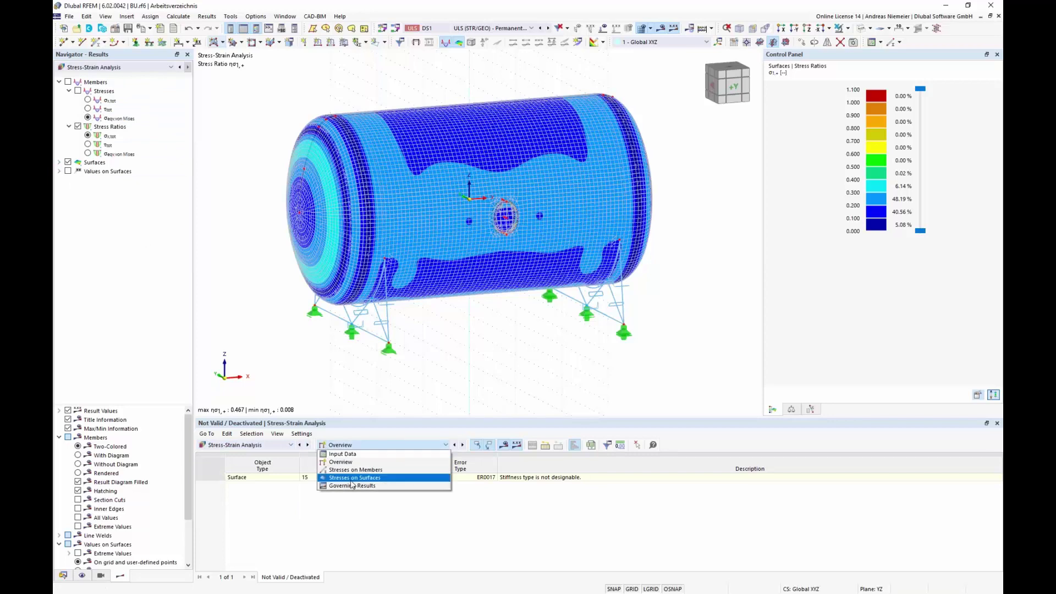
click(362, 455)
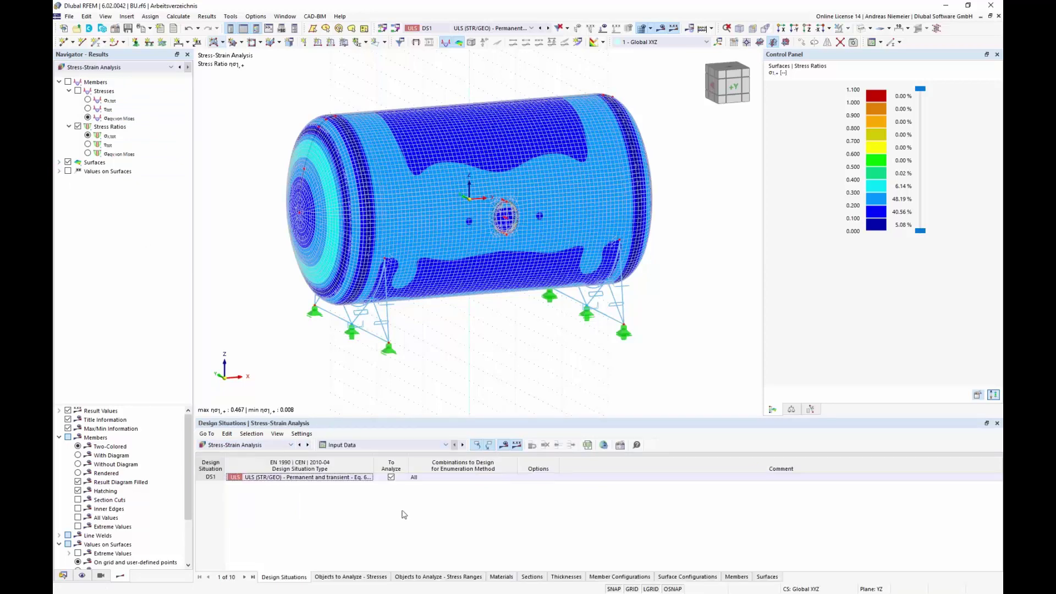
click(618, 577)
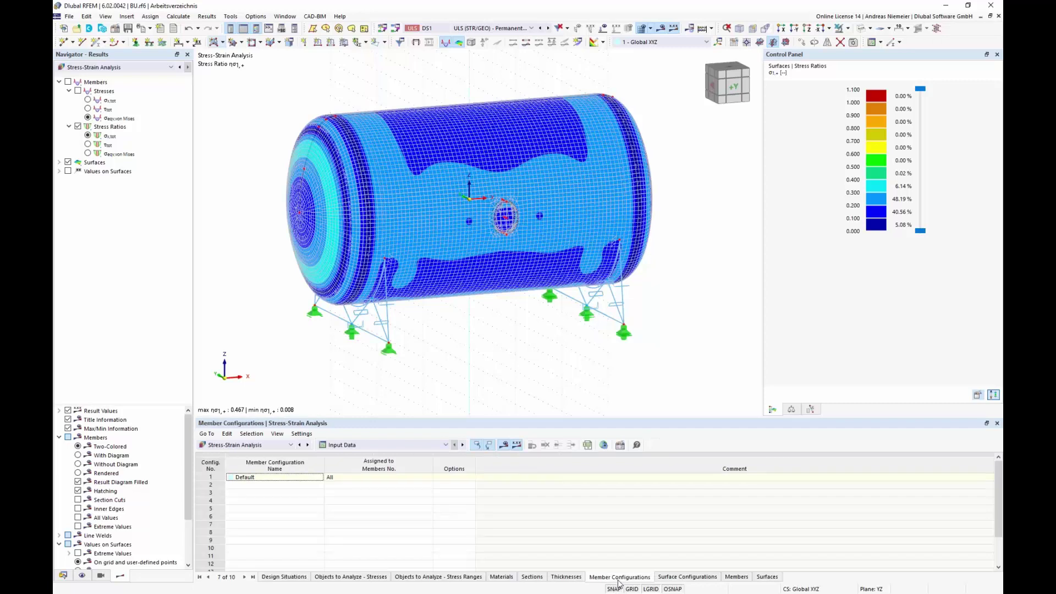
click(618, 447)
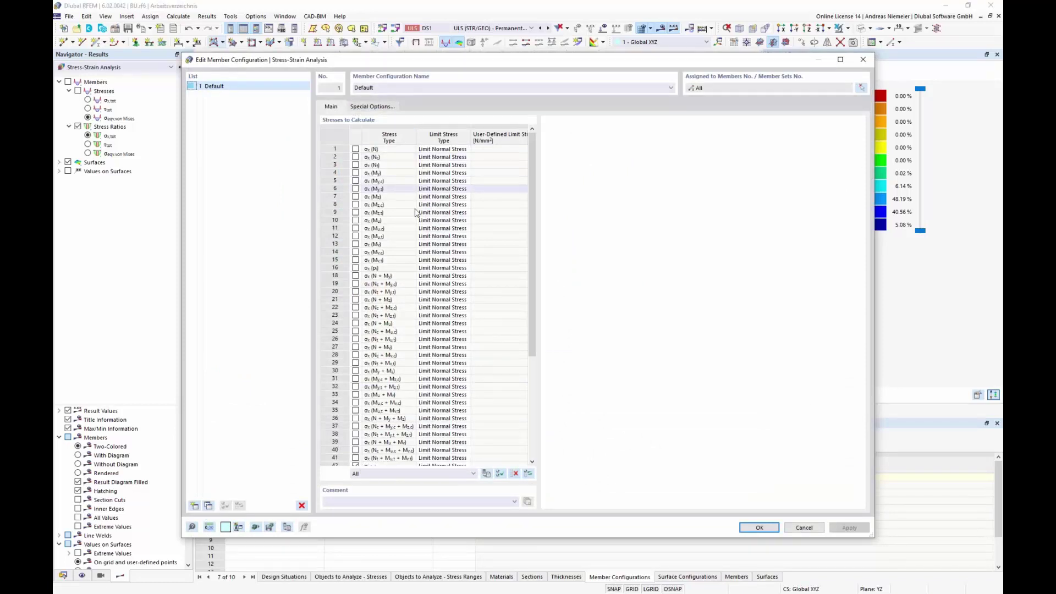
scroll(467, 248, down, 10)
scroll(500, 206, up, 10)
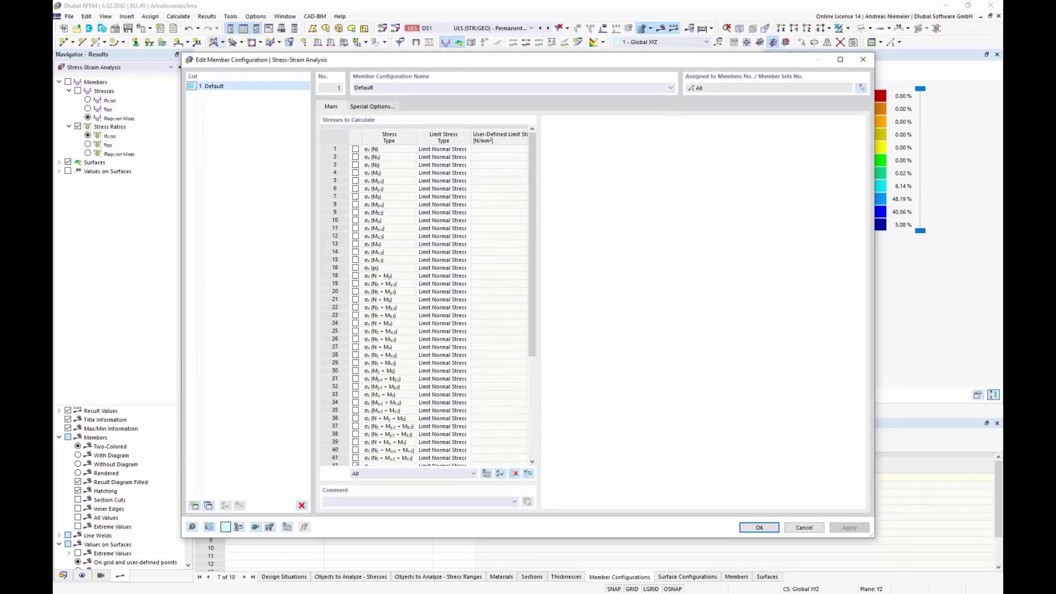
click(393, 165)
scroll(418, 308, down, 6)
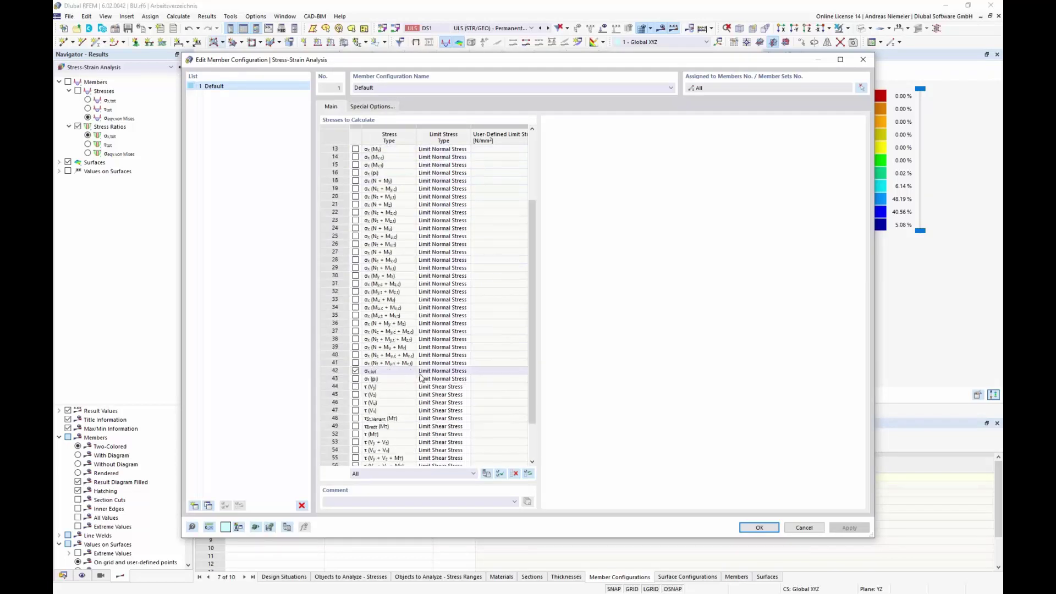
Calculate only the σeqv,von Mises stress for members with a user-defined limit of 280 N/mm², and accept deleting the Stress-Strain Analysis results.
click(514, 474)
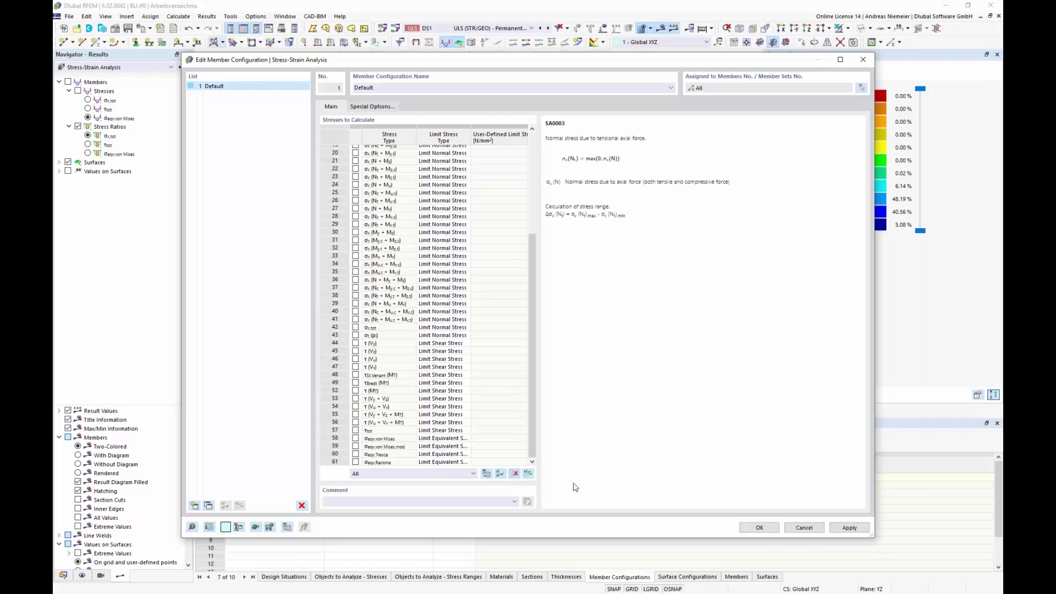
click(355, 439)
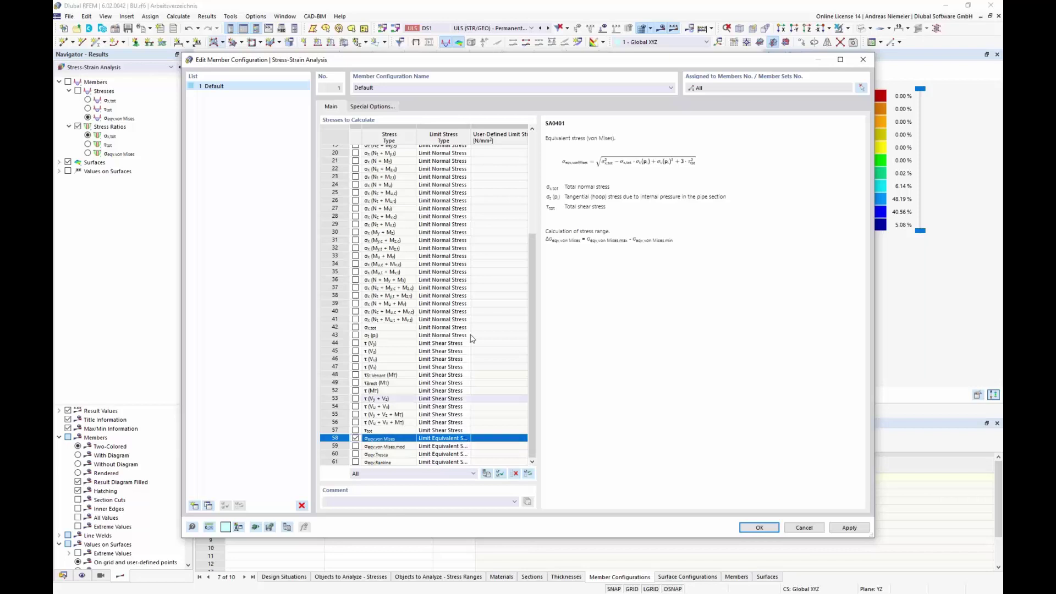
click(459, 439)
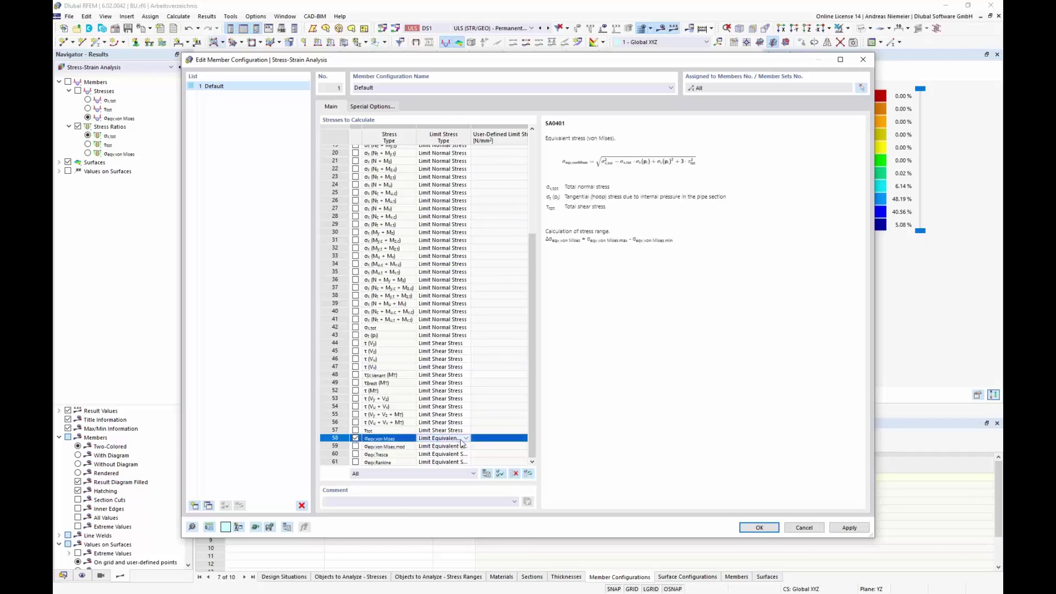
click(466, 438)
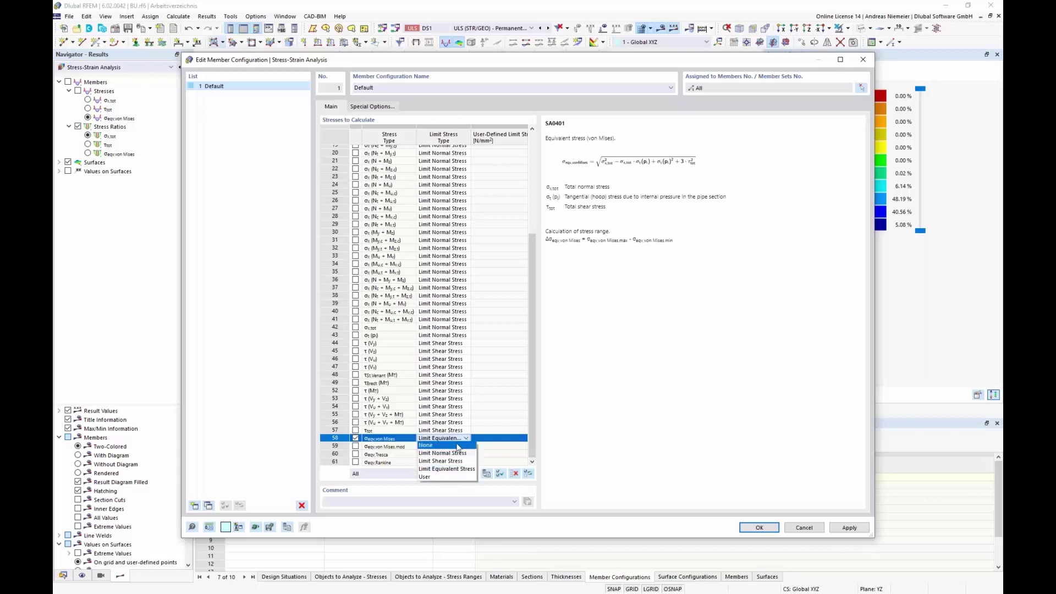
click(443, 477)
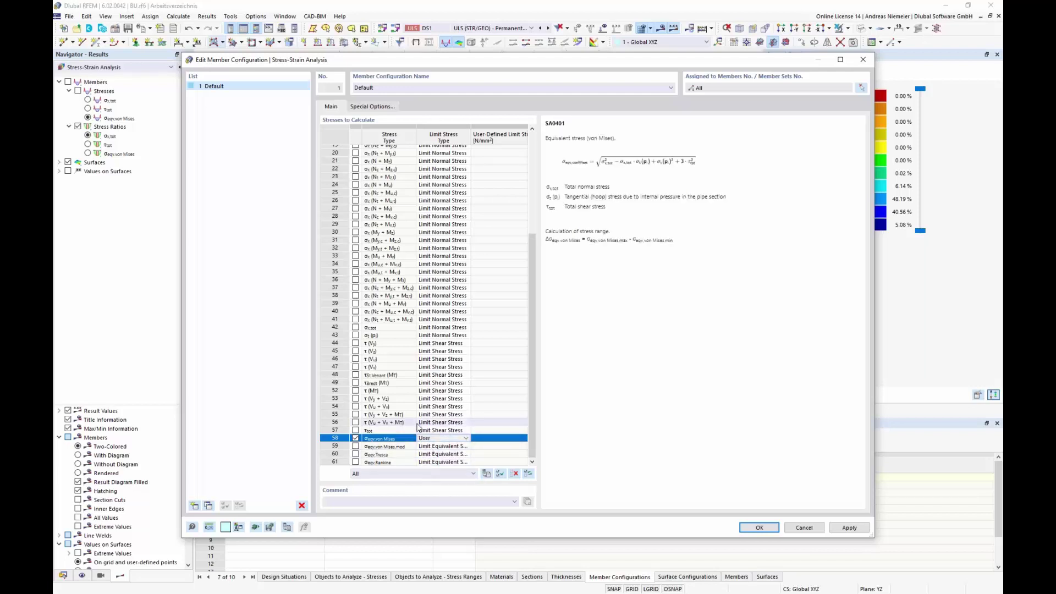
click(496, 438)
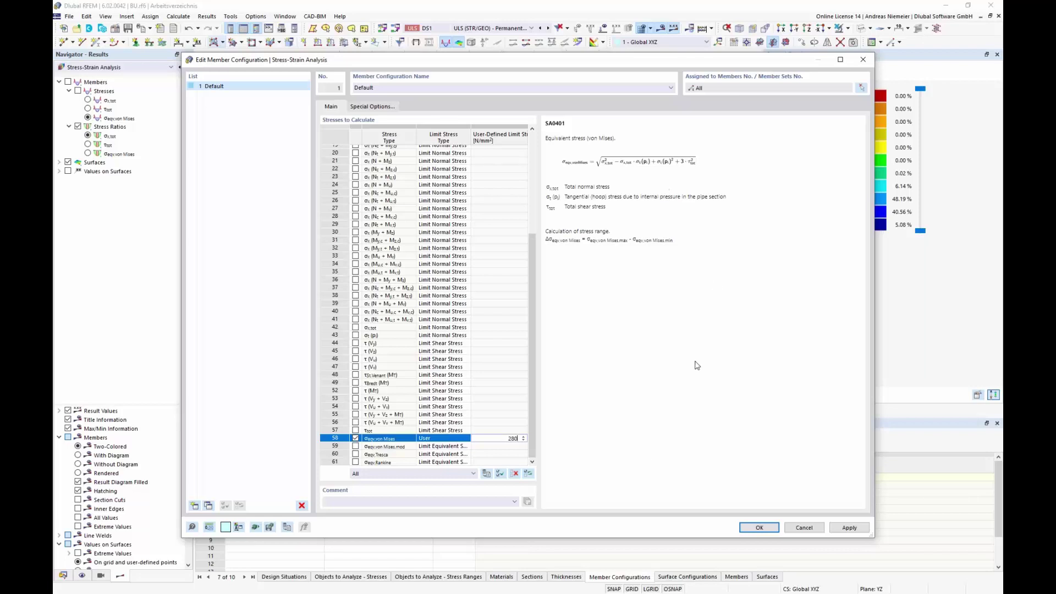
click(758, 527)
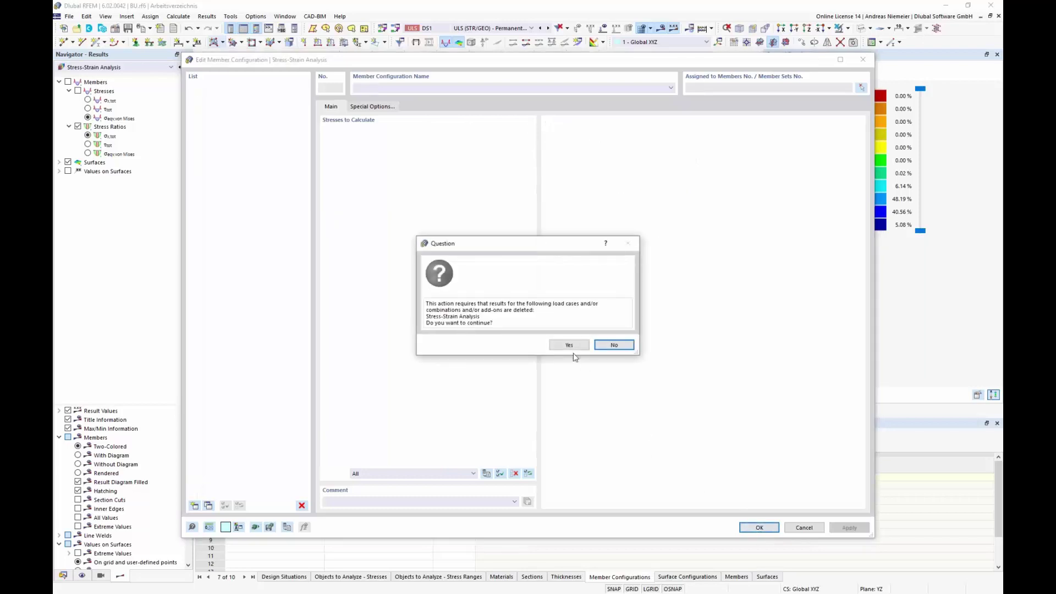
click(576, 350)
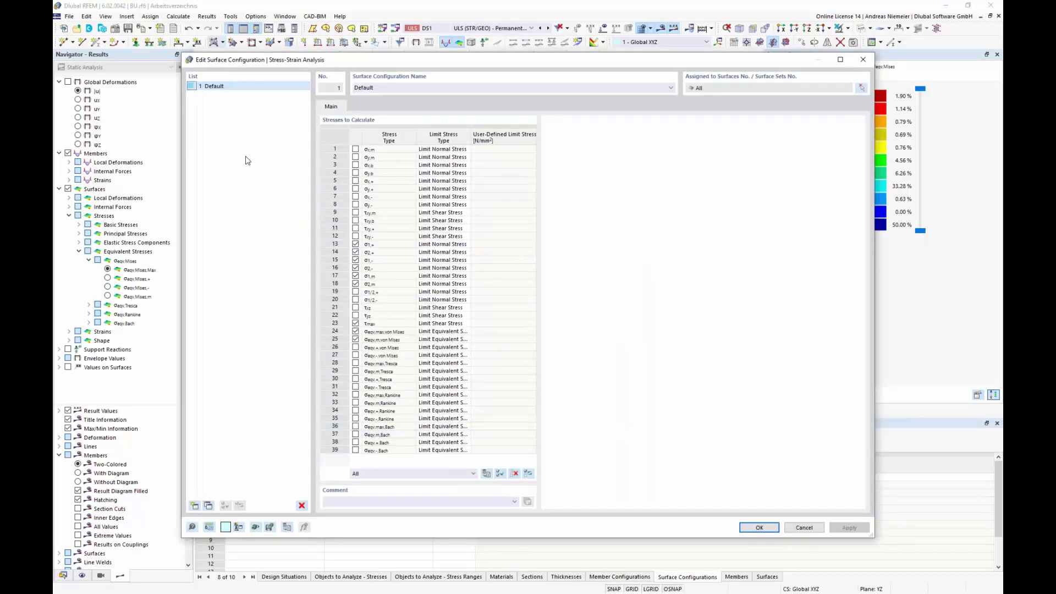
Restrict the Default surface configuration to the σeqv,max,von Mises stress with a user-defined limit of 280 N/mm² and accept it.
click(514, 473)
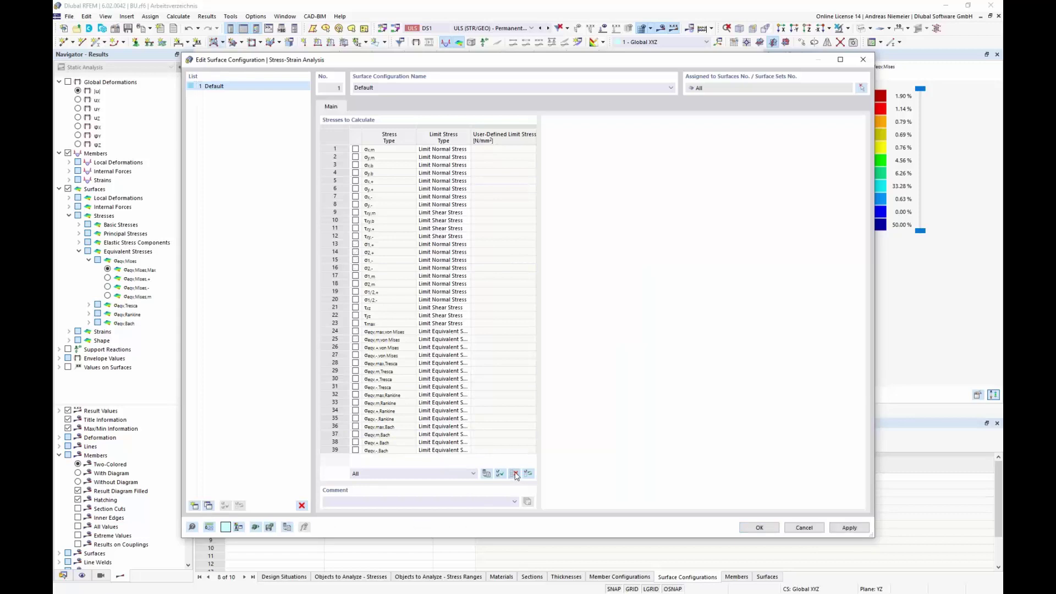
click(355, 331)
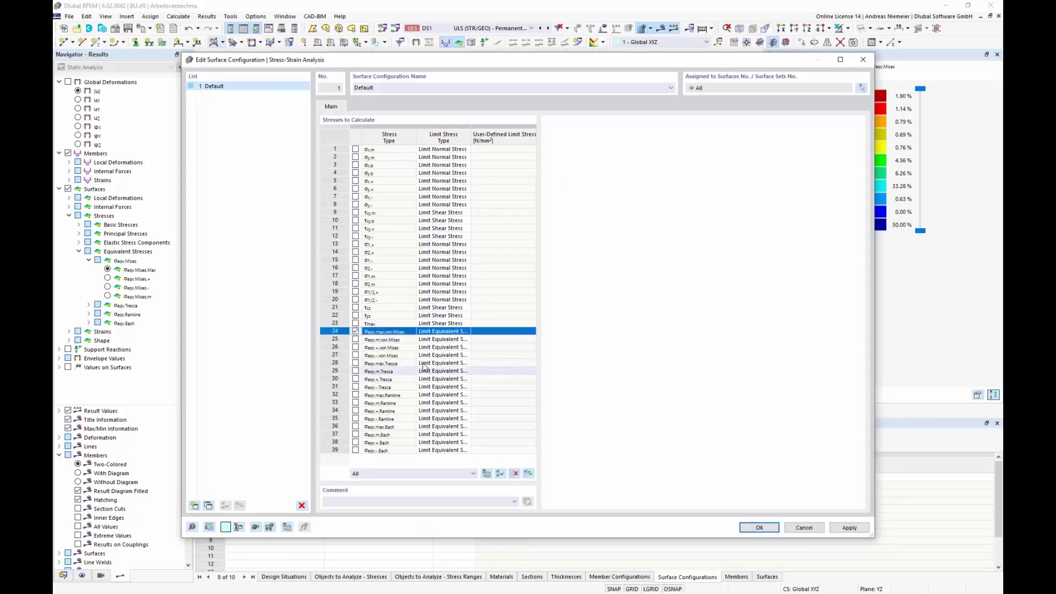
click(465, 332)
click(466, 331)
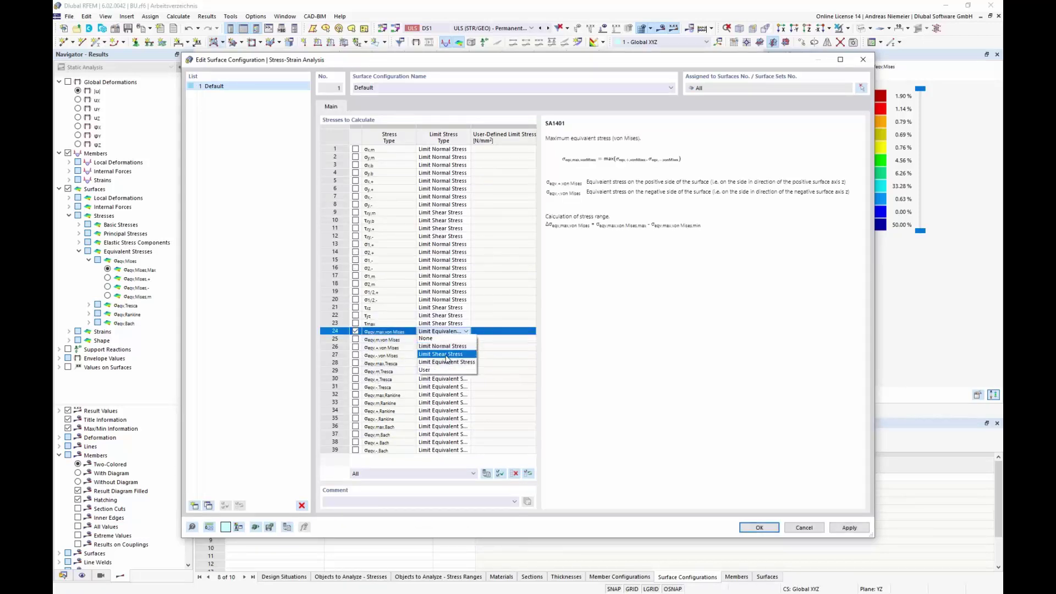
click(434, 370)
text(280)
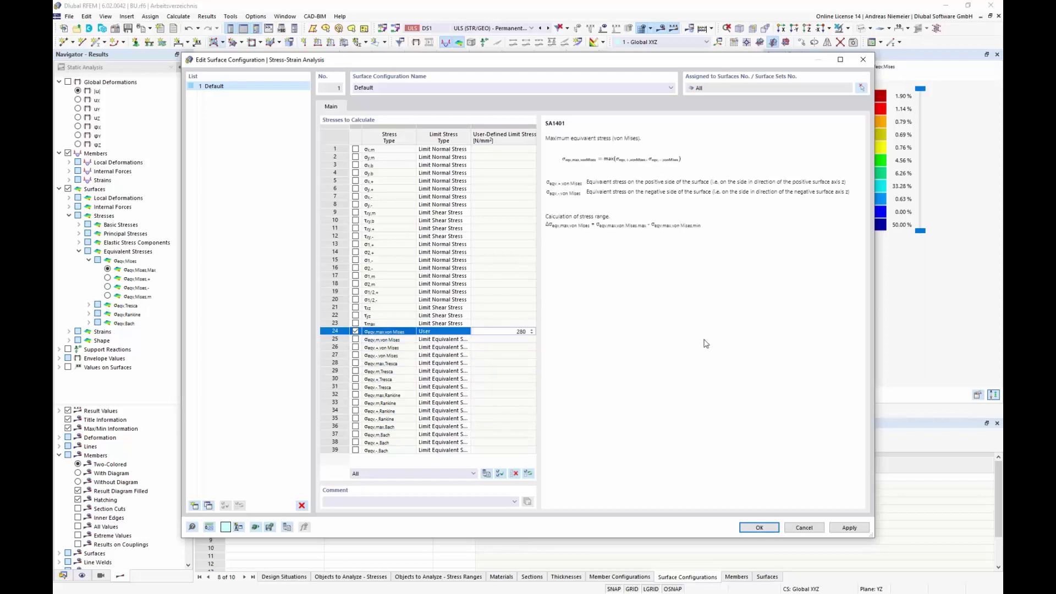
key(Return)
click(760, 528)
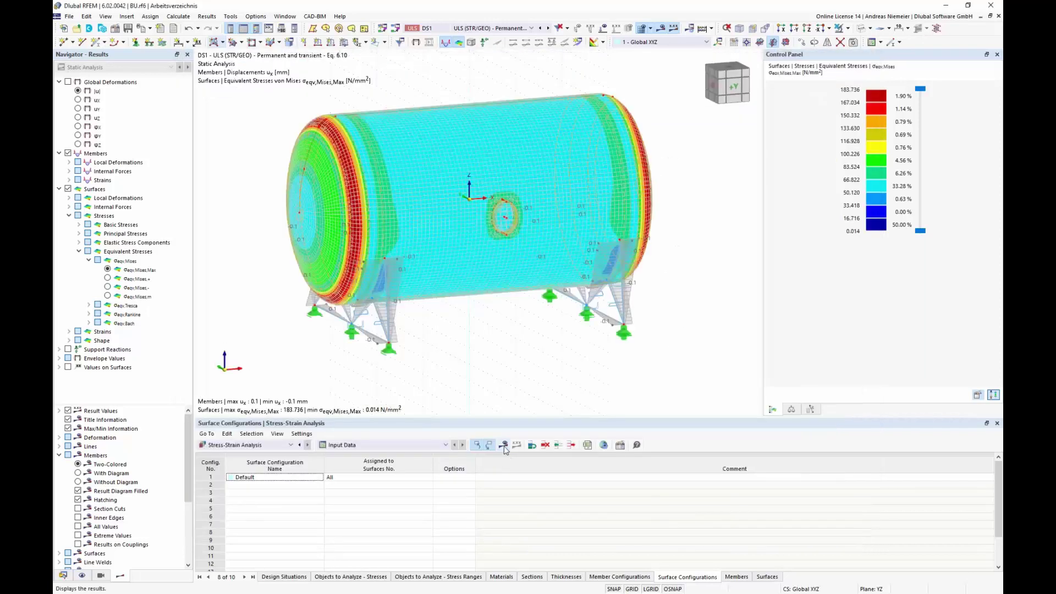
Calculate the Stress-Strain Analysis results and display the σeqv,von Mises stresses on the members.
click(503, 445)
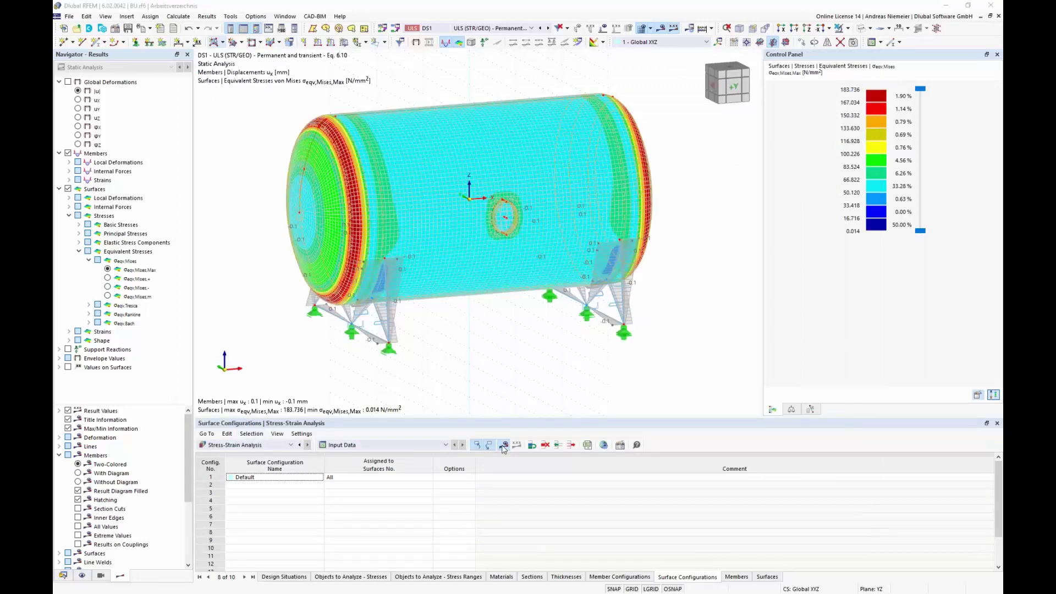
click(568, 345)
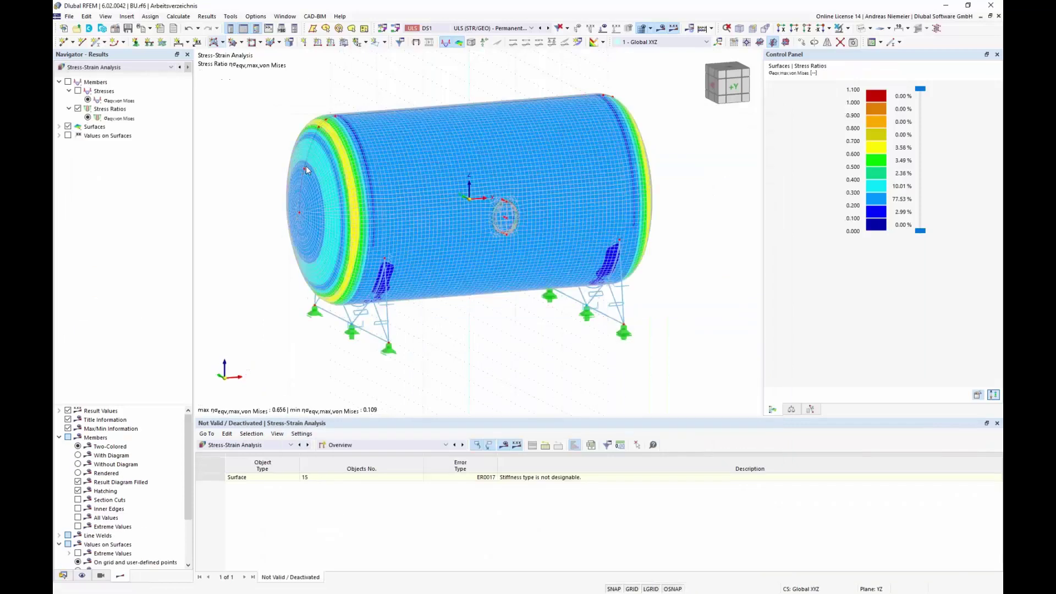
middle_drag(441, 317, 441, 322)
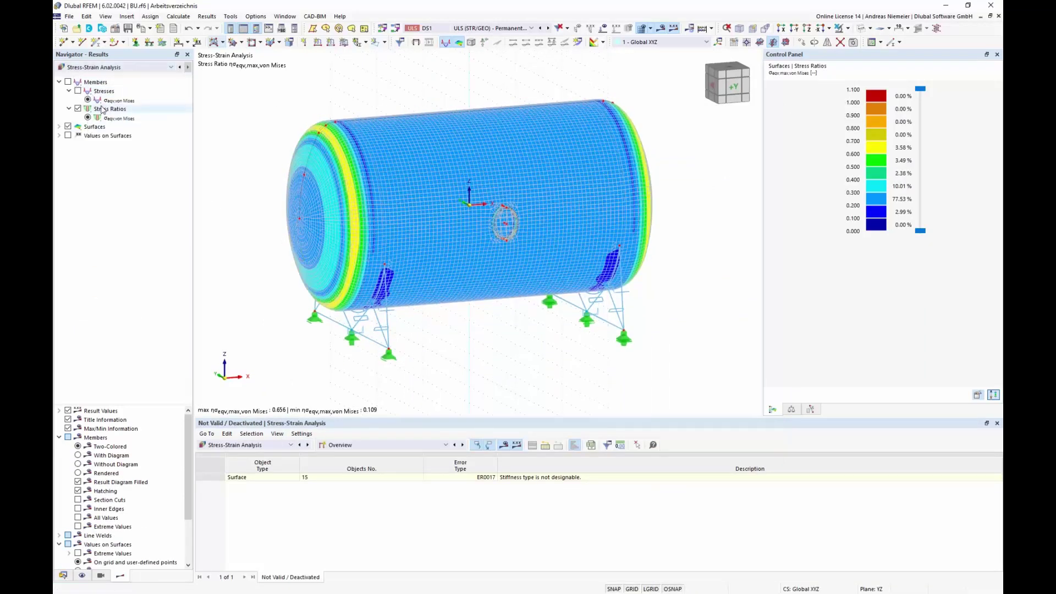
click(118, 102)
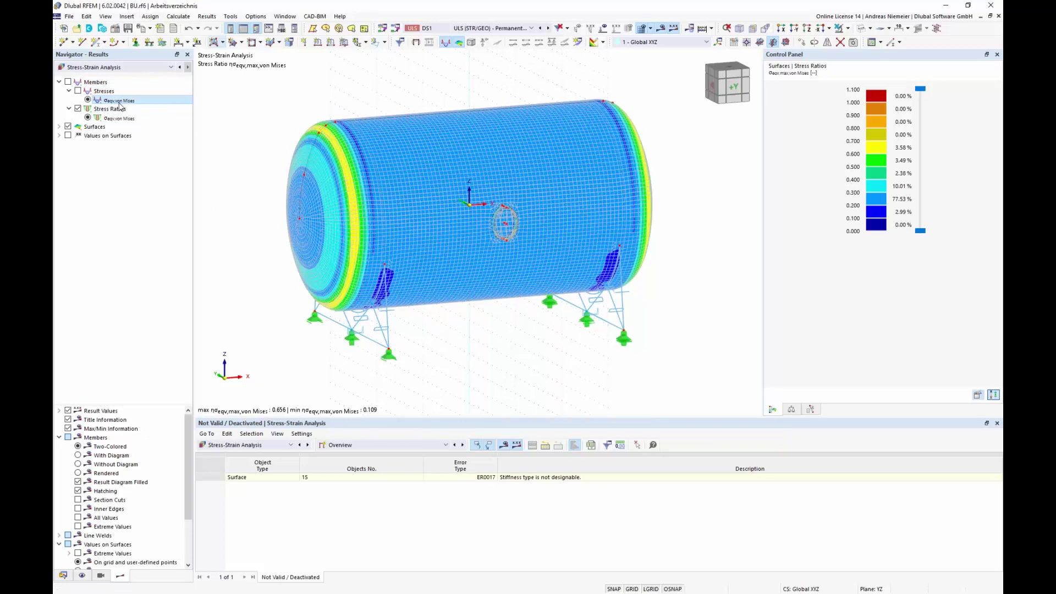
click(77, 90)
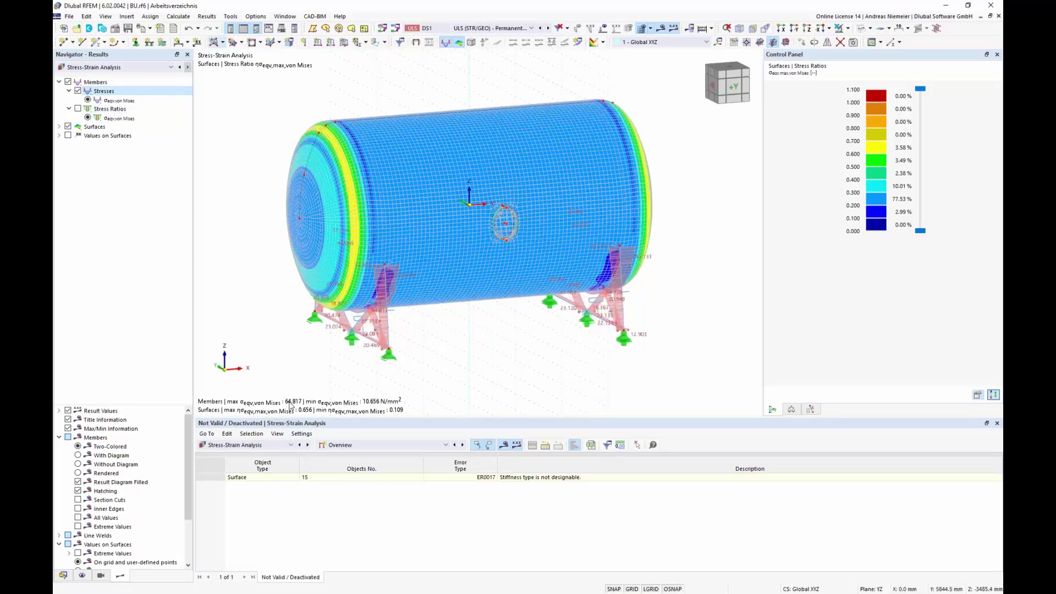
Display the members' σeqv,von Mises stress ratios in place of their stresses and inspect the ratios on the tank and its supports.
click(486, 29)
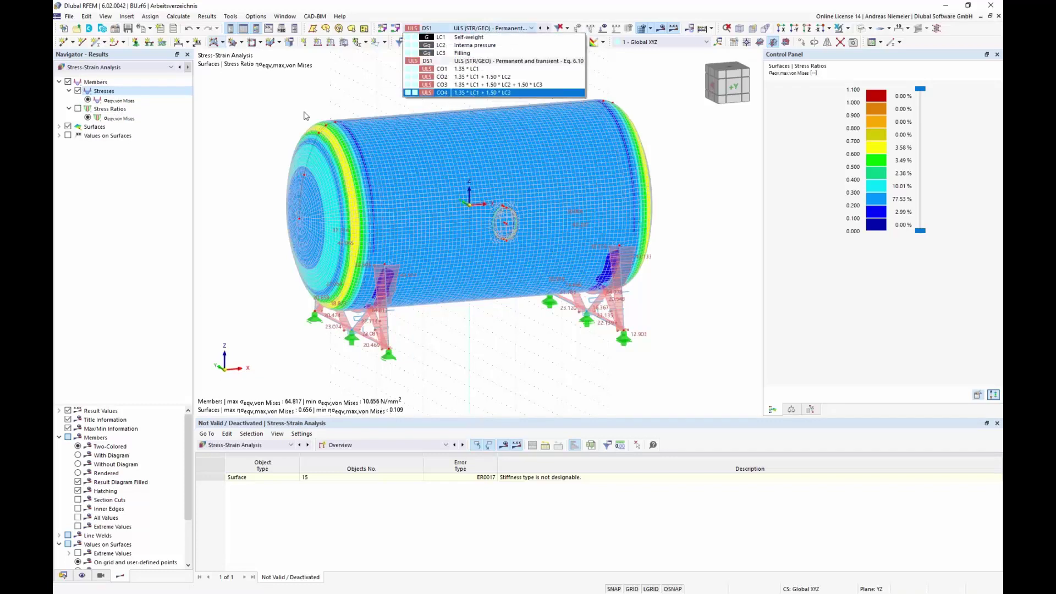
click(281, 107)
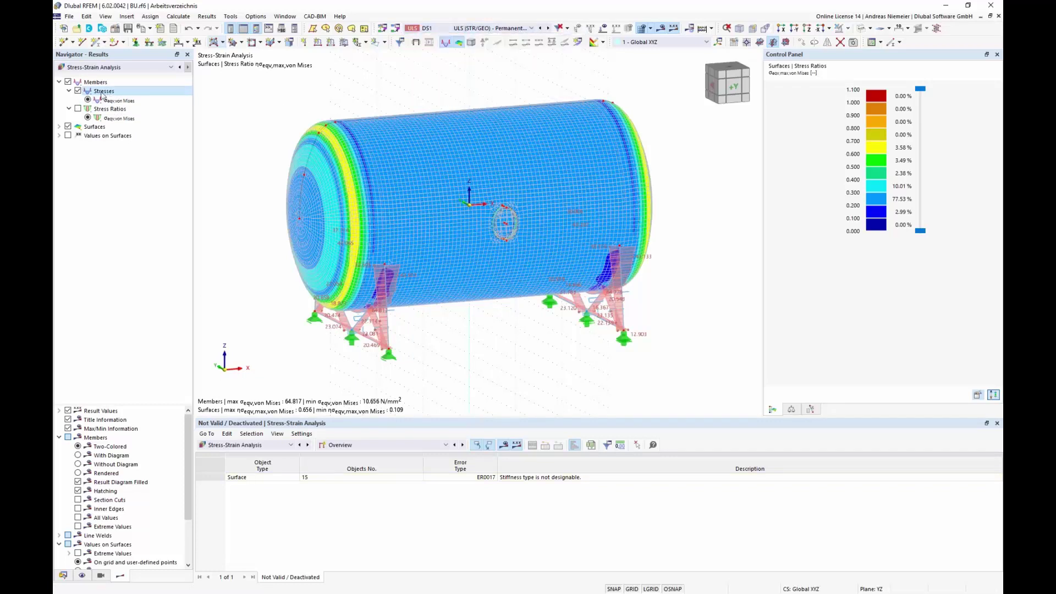
click(77, 109)
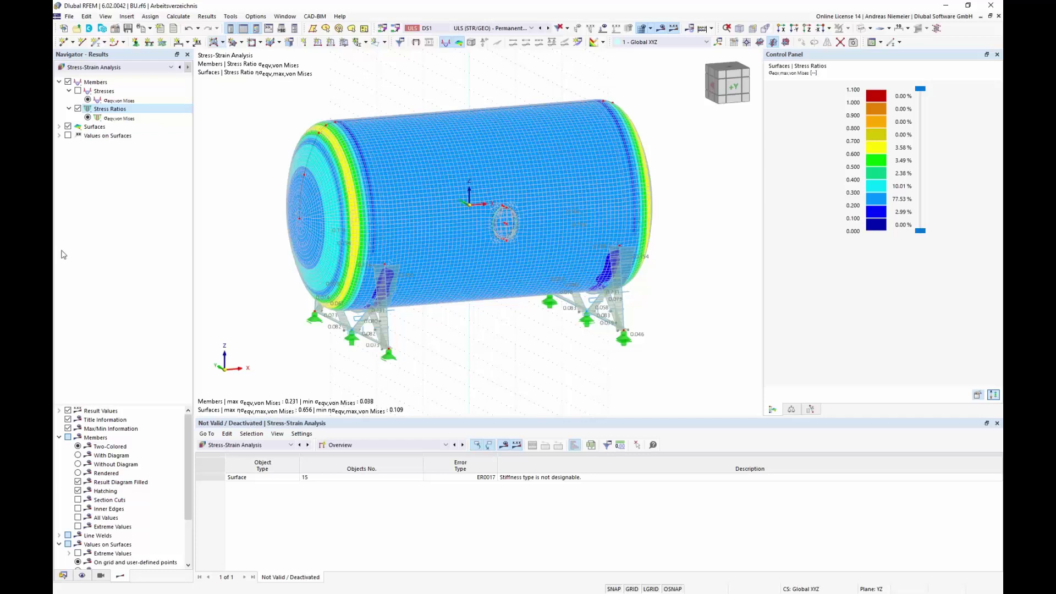
click(59, 126)
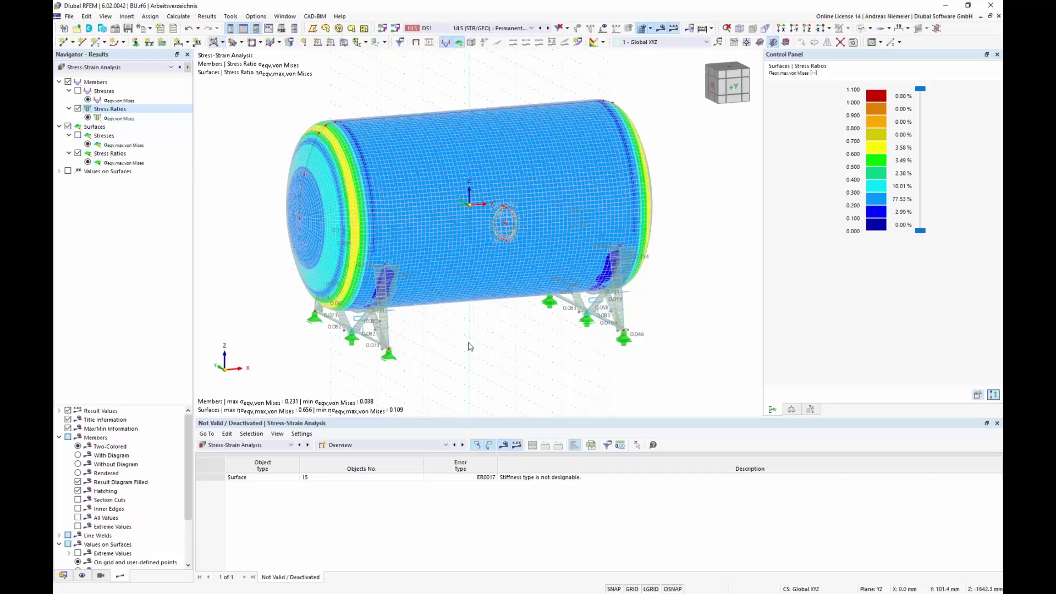
middle_drag(561, 320, 599, 300)
mouse_move(599, 300)
ctrl+middle_down()
mouse_move(460, 308)
mouse_move(599, 319)
ctrl+middle_up()
middle_drag(600, 319, 586, 334)
scroll(586, 334, up, 1)
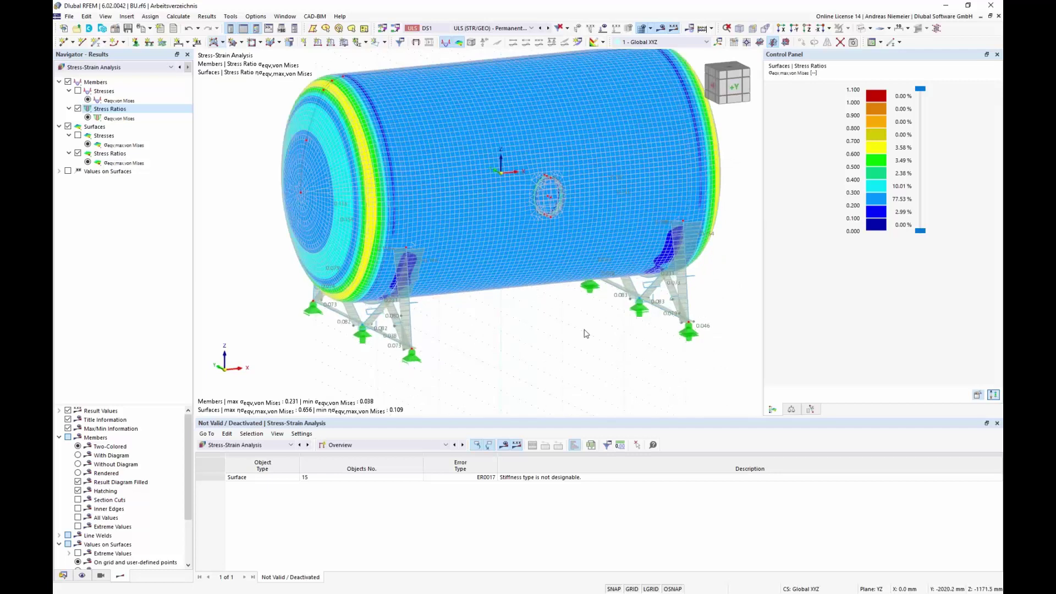
Review which surfaces are included in the Objects to Analyze - Stresses table of the Stress-Strain Analysis input data.
click(357, 450)
click(352, 459)
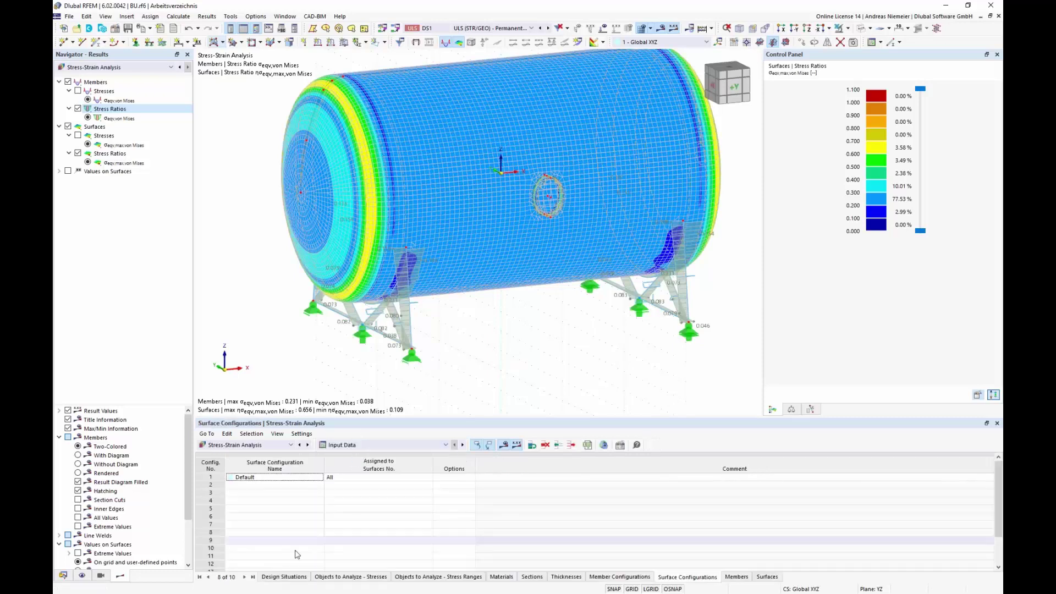
click(332, 577)
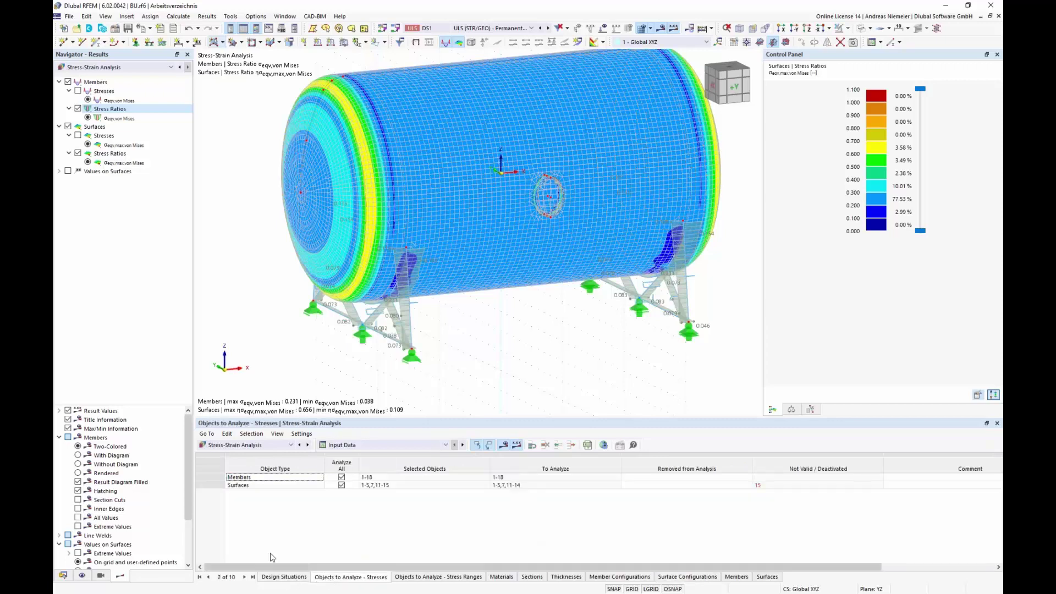
click(240, 486)
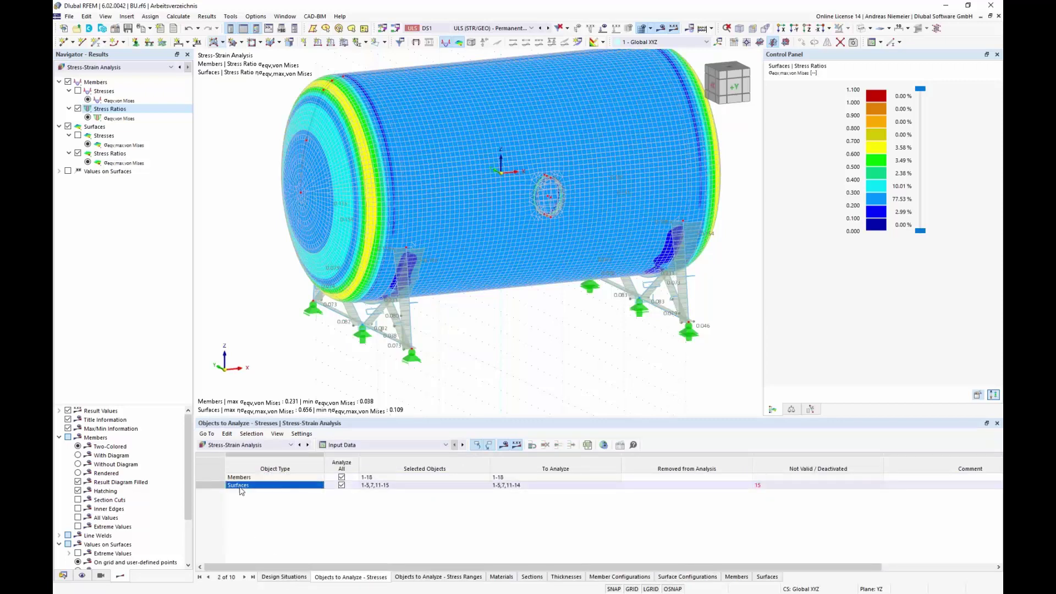
click(249, 509)
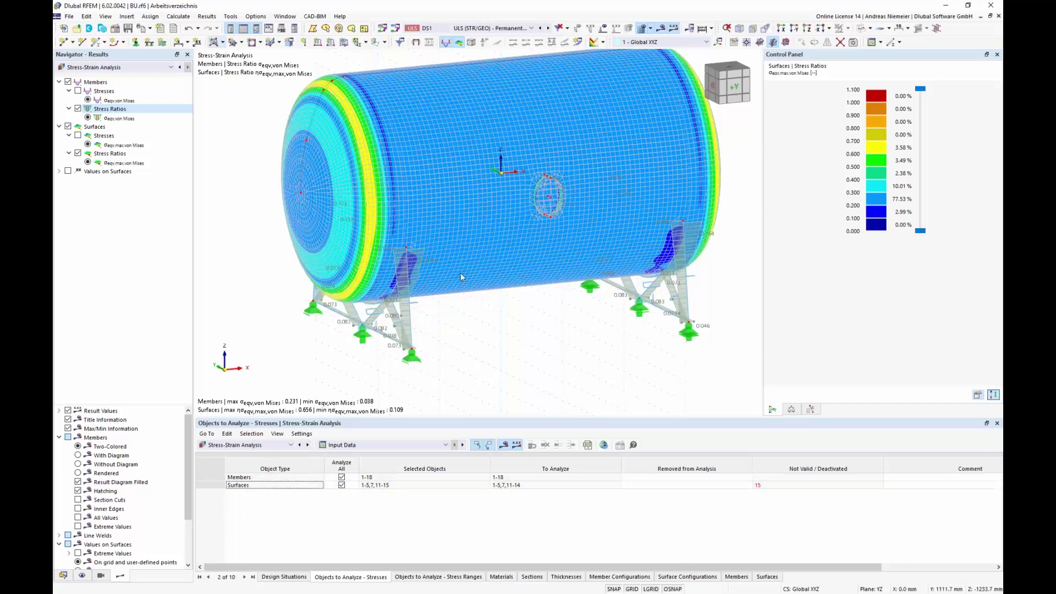
scroll(460, 273, down, 3)
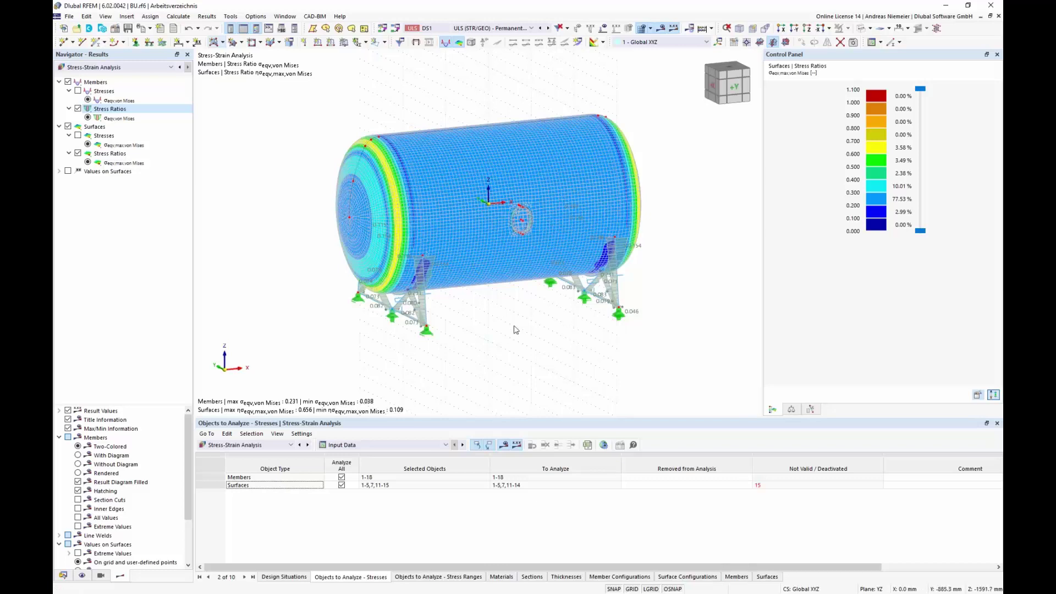
Collapse the basic objects in the model data and start a new line welded joint from the types for lines.
click(64, 576)
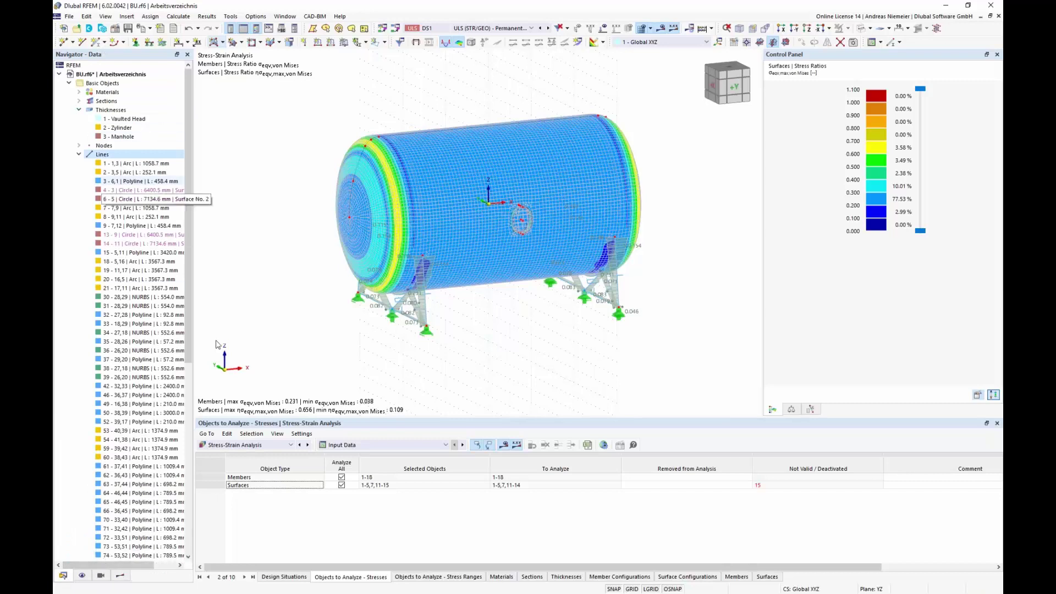
click(79, 111)
click(79, 127)
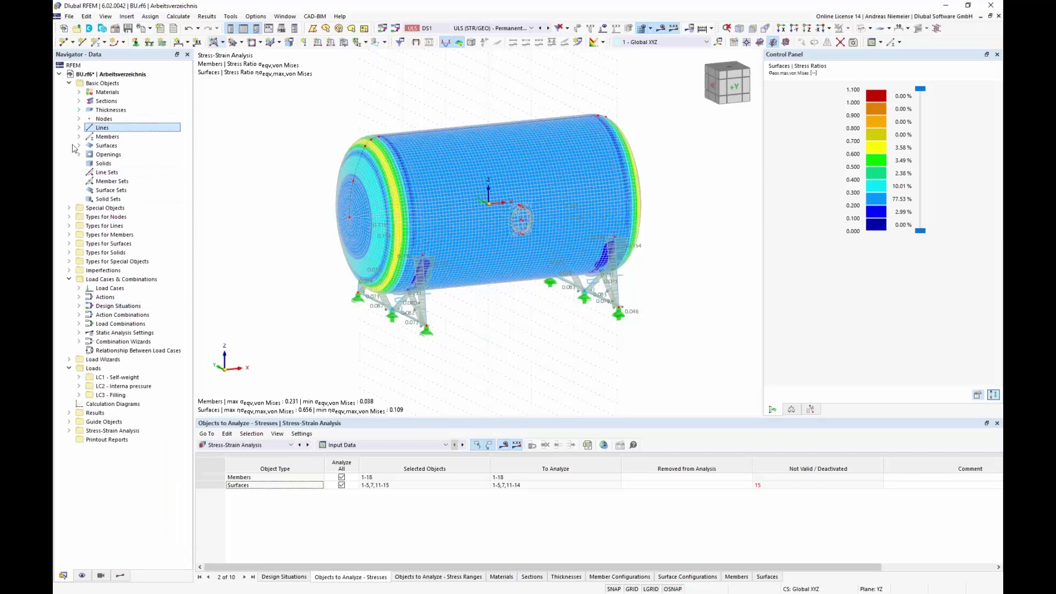
click(69, 83)
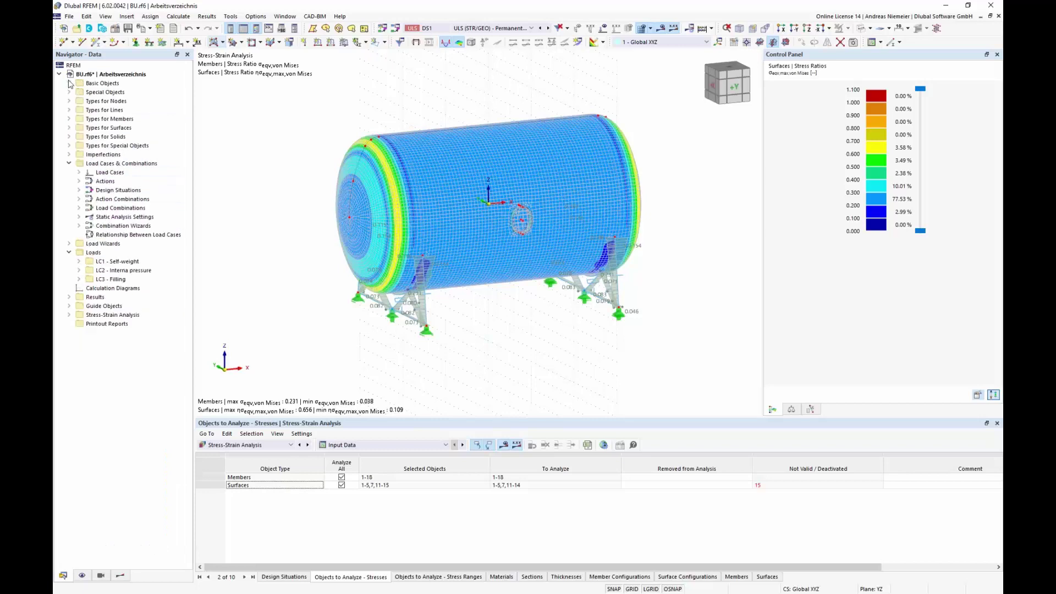
click(69, 110)
click(105, 147)
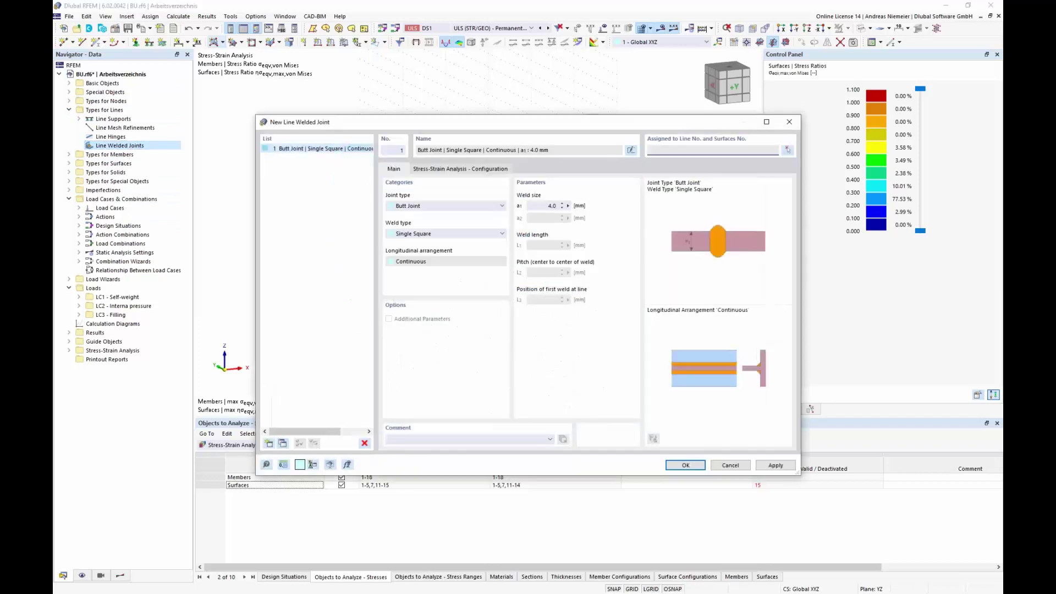
Define the line welded joint as a Butt Joint with a Single Square weld and a weld size of 26 mm.
click(461, 206)
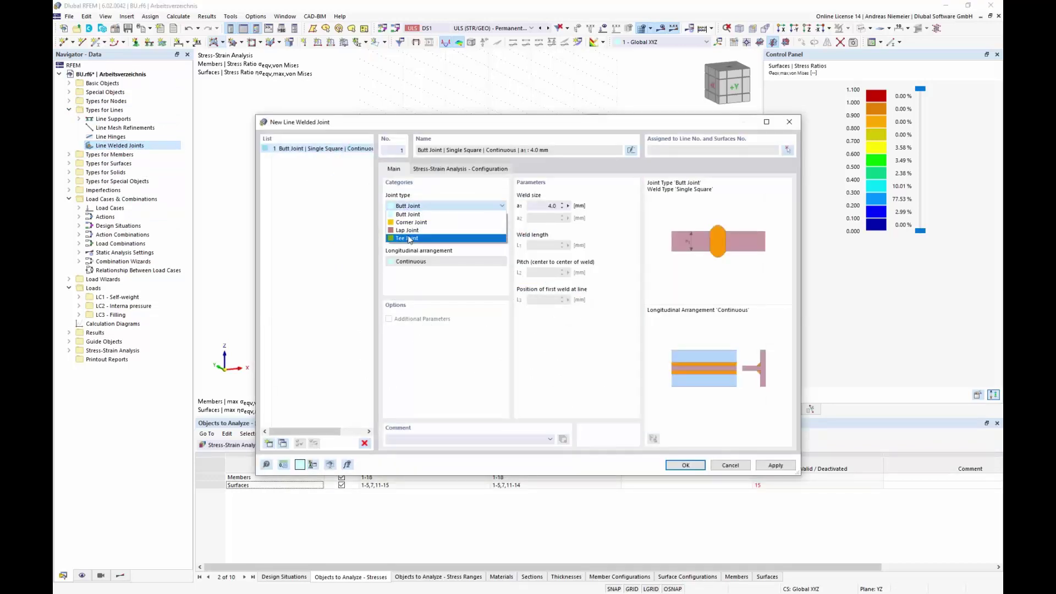
click(410, 215)
key(Down)
key(Down)
key(Up)
key(Up)
key(Up)
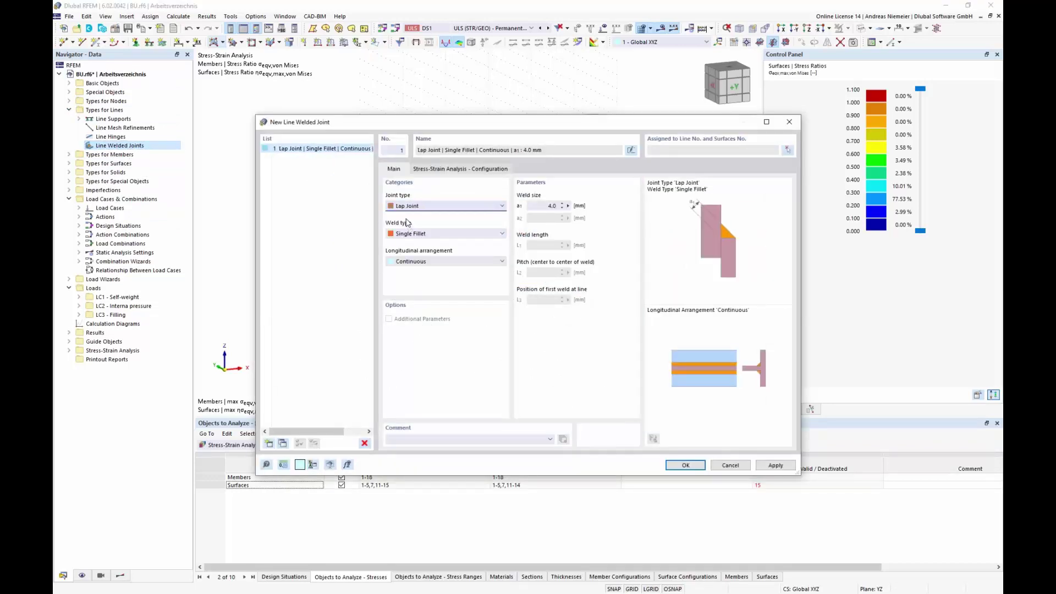
click(547, 205)
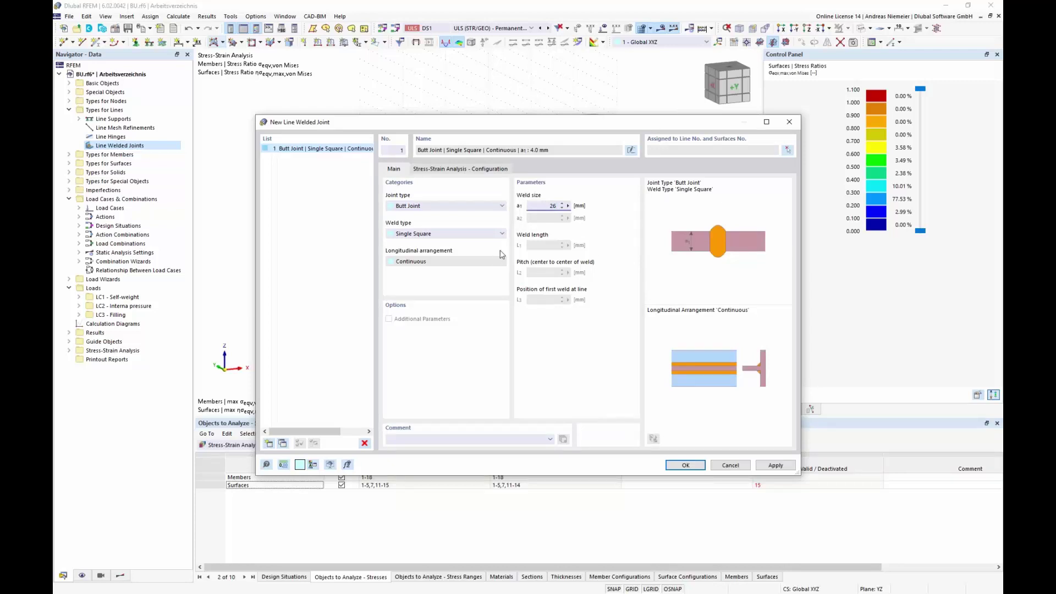
Open the welded joint's Default stress-strain configuration for editing and exclude stress types 5 to 11, 13 and 14 from the calculation.
click(476, 170)
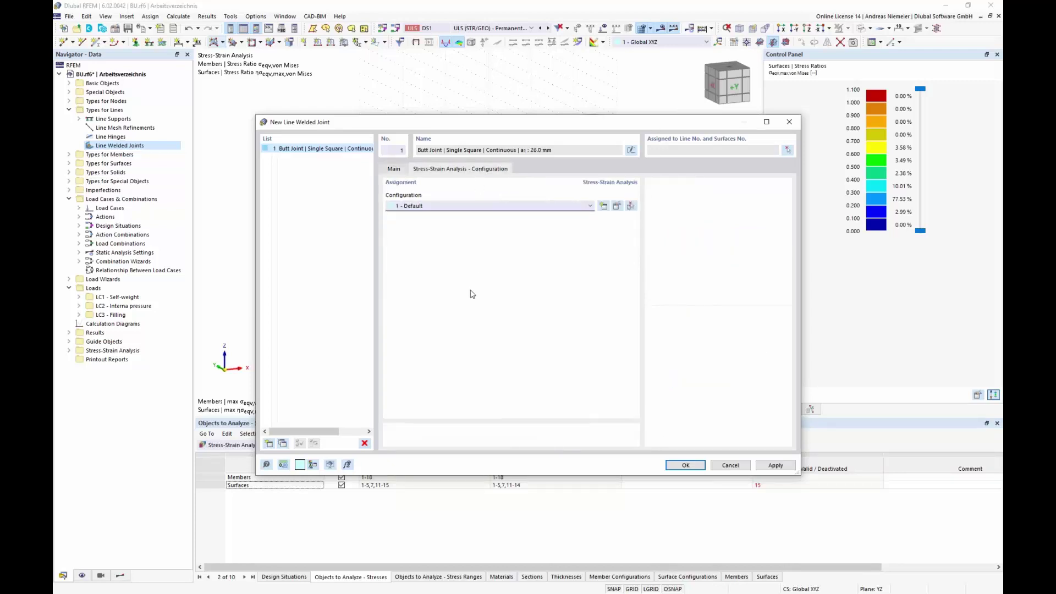
click(616, 207)
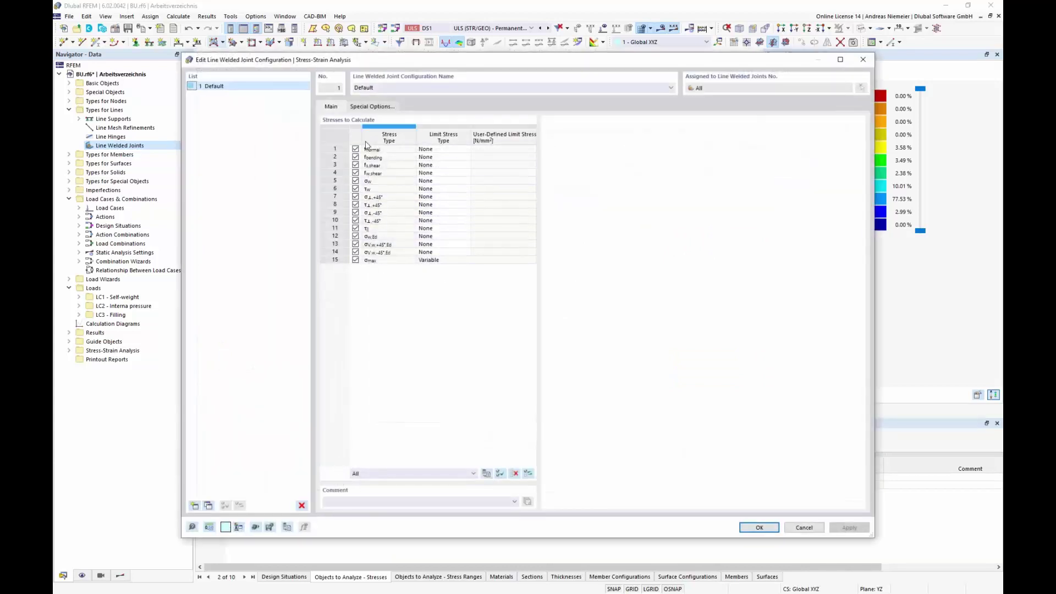
click(355, 181)
click(355, 189)
click(355, 197)
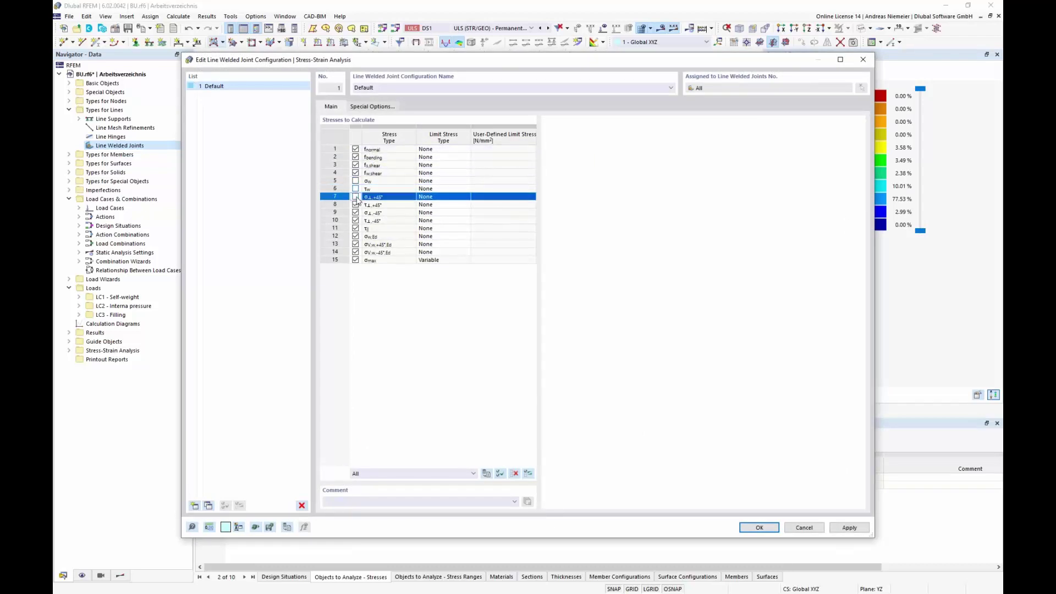
click(355, 204)
click(355, 212)
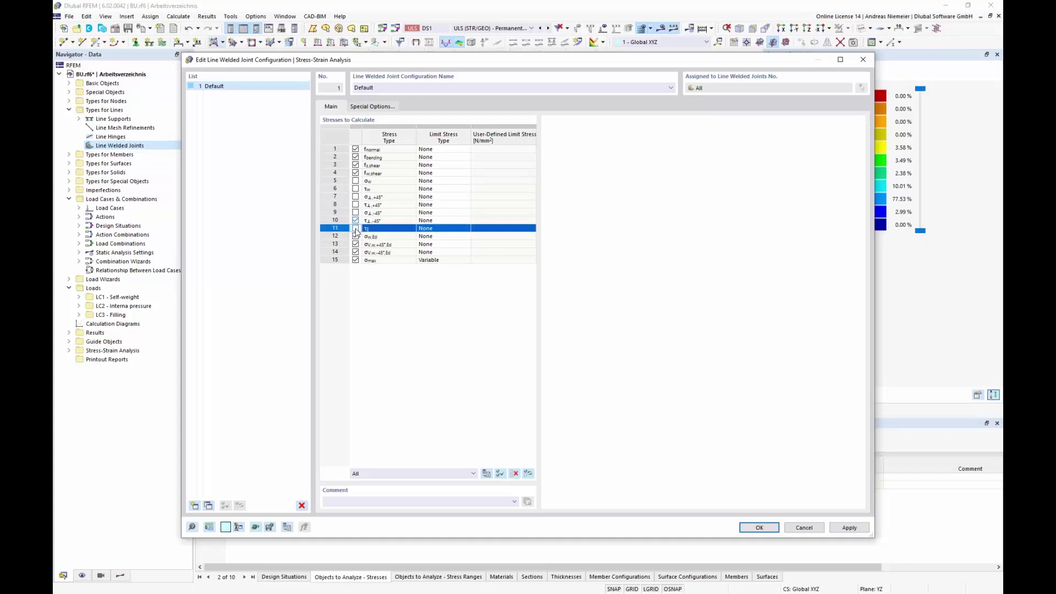
click(355, 220)
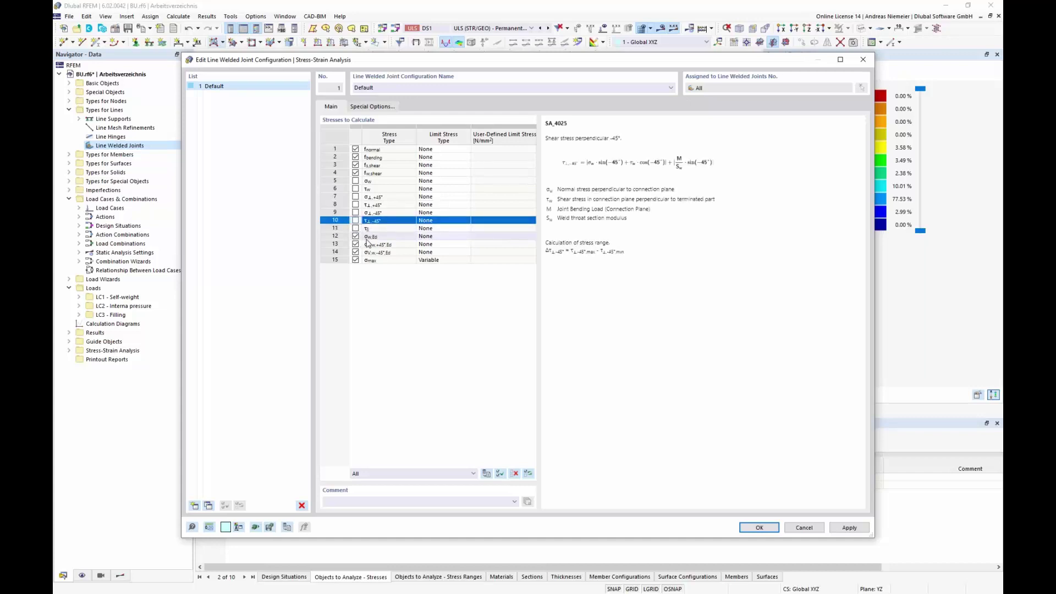
click(355, 243)
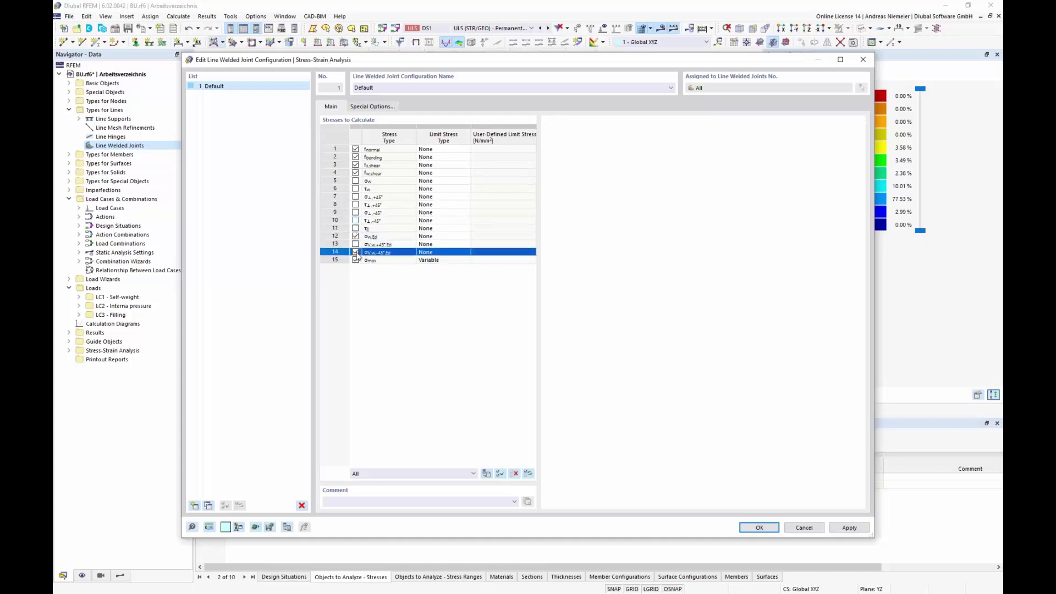
click(356, 252)
Give the resulting weld throat stress σw,Ed a user-defined limit stress of 280 N/mm².
click(434, 237)
click(465, 237)
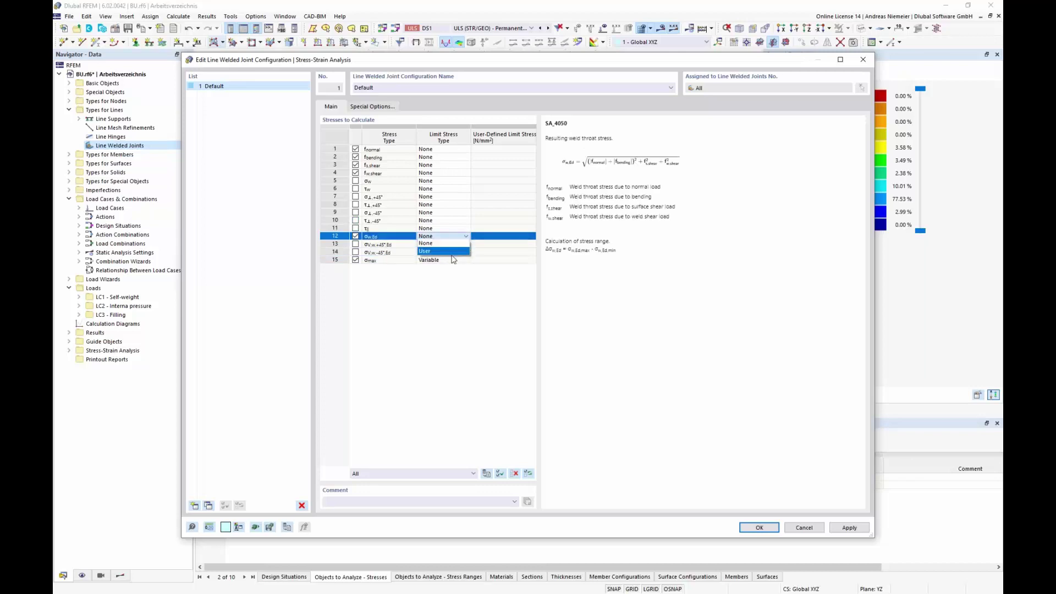
click(446, 252)
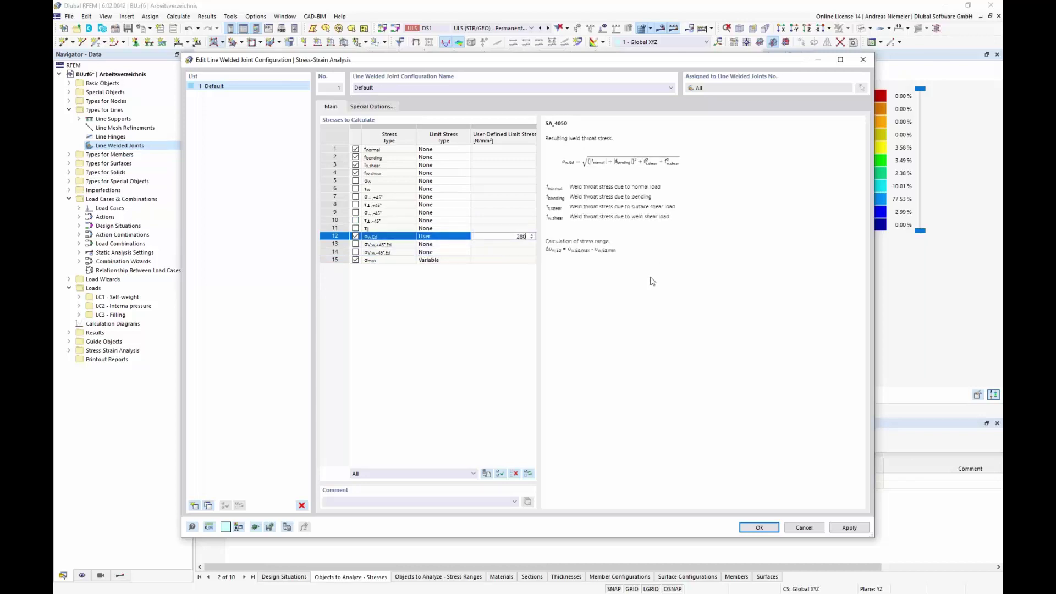
click(441, 361)
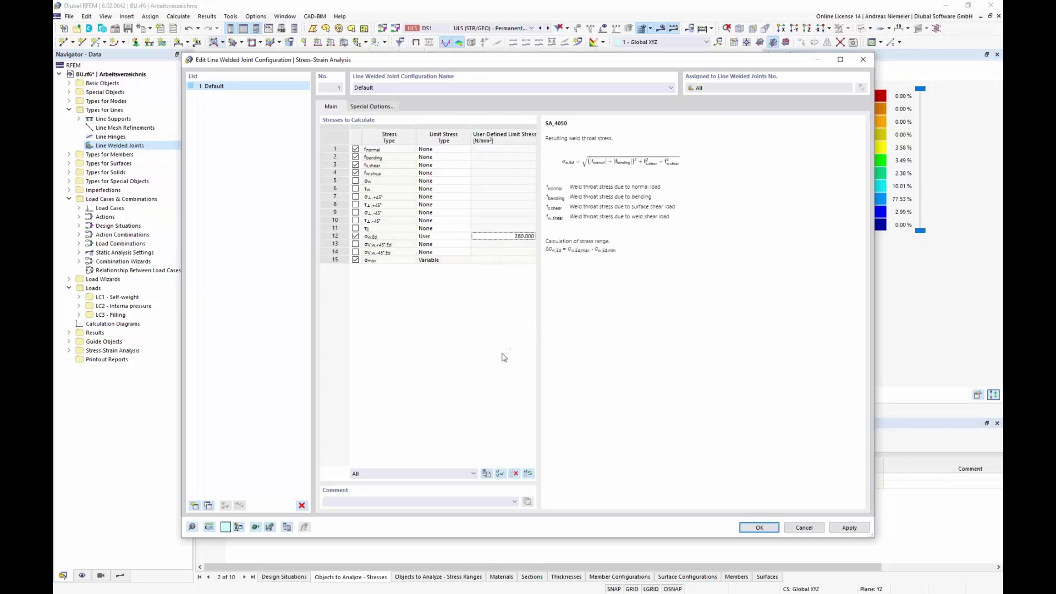
Set the smoothing of the joint's weld shear, surface shear, normal and bending loads to None in the special options.
click(374, 106)
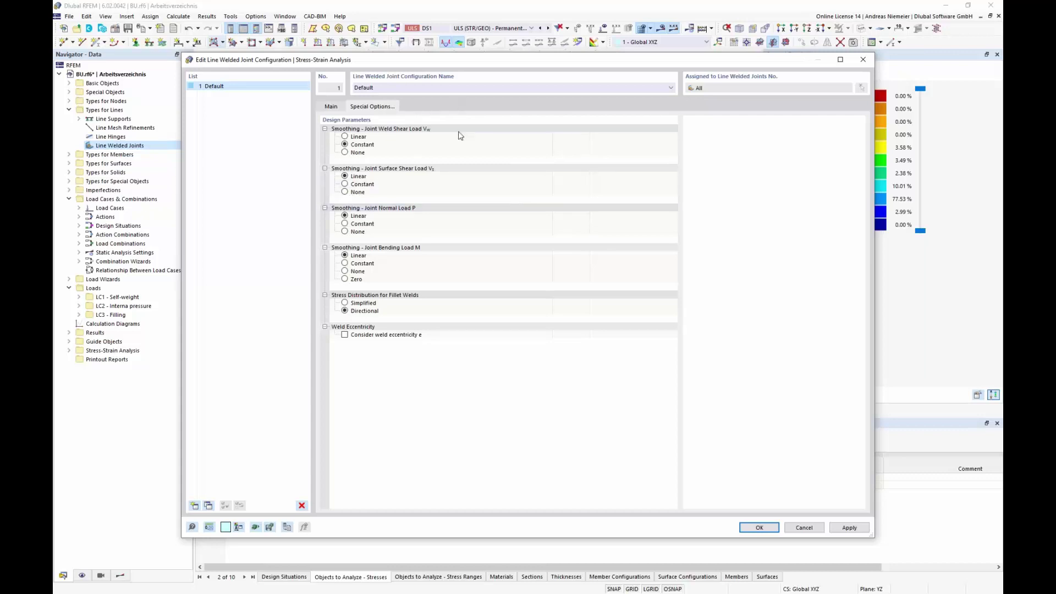
click(345, 152)
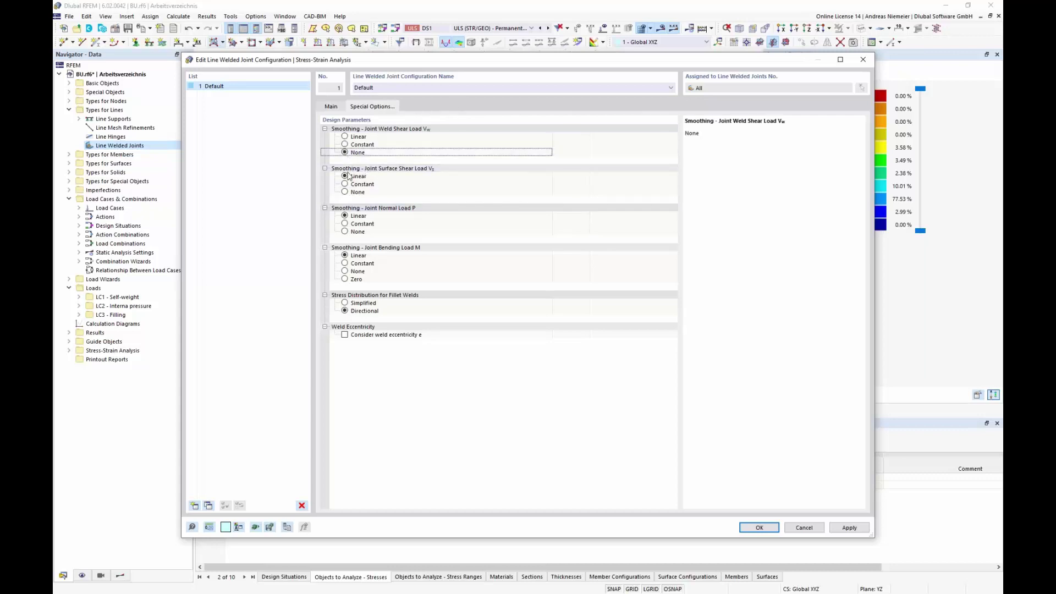
click(344, 192)
click(345, 232)
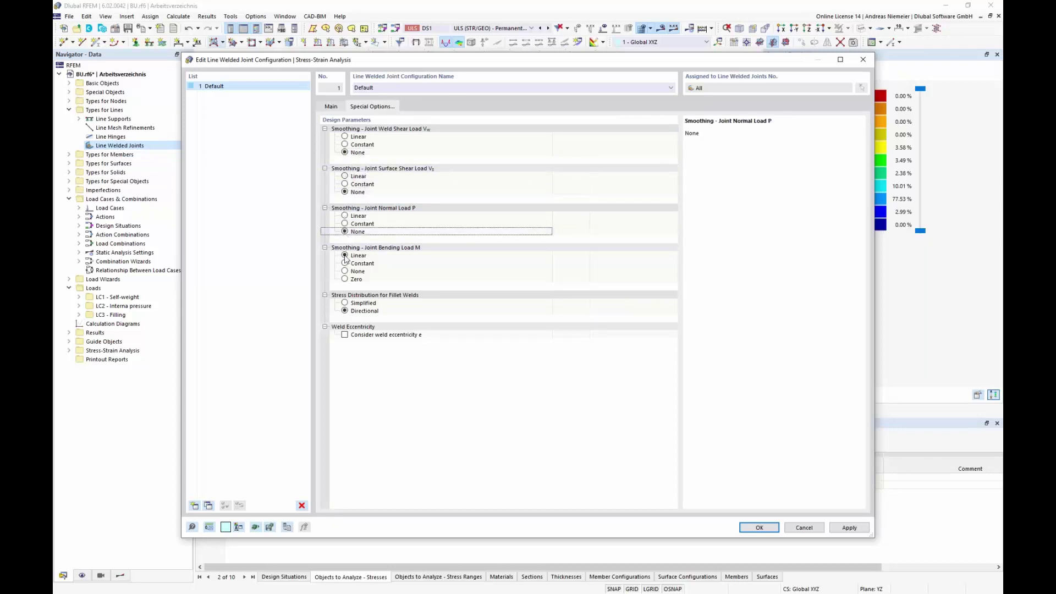
click(344, 271)
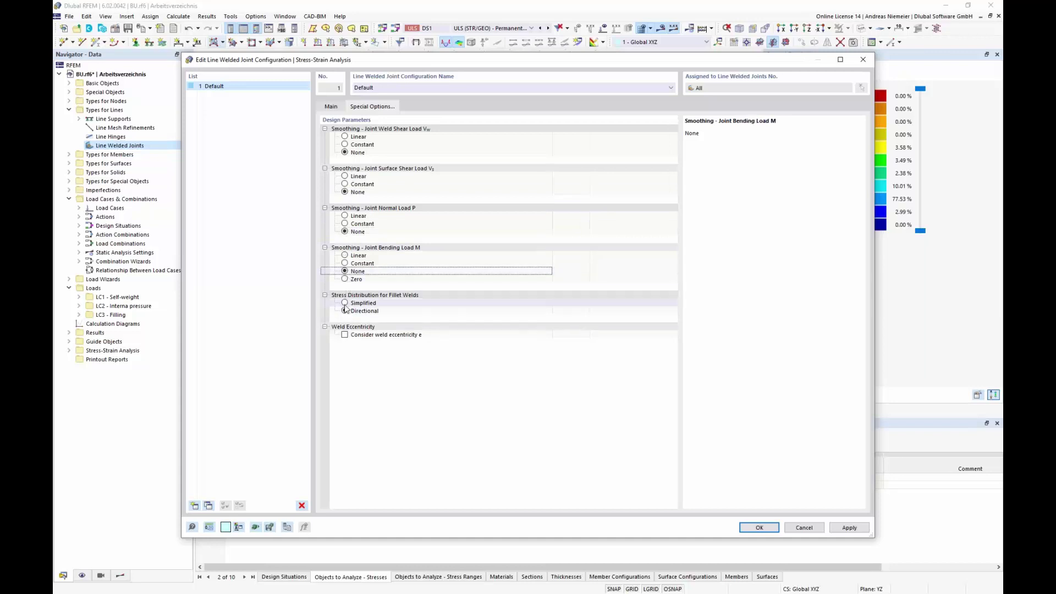
Set the stress distribution for fillet welds to Simplified and consider the weld eccentricity e in the joint configuration.
click(345, 302)
click(345, 335)
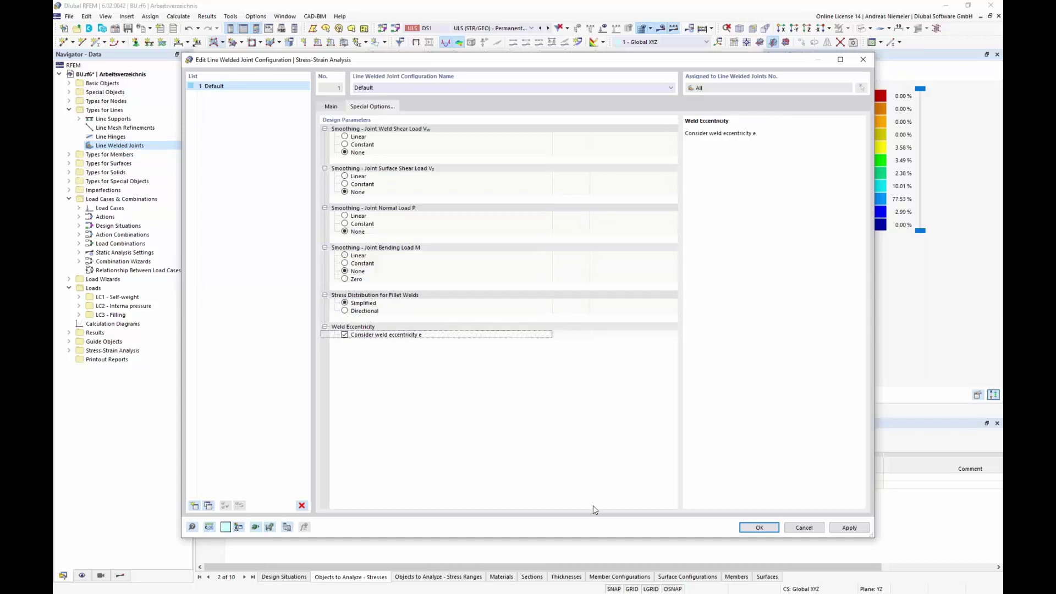
click(751, 527)
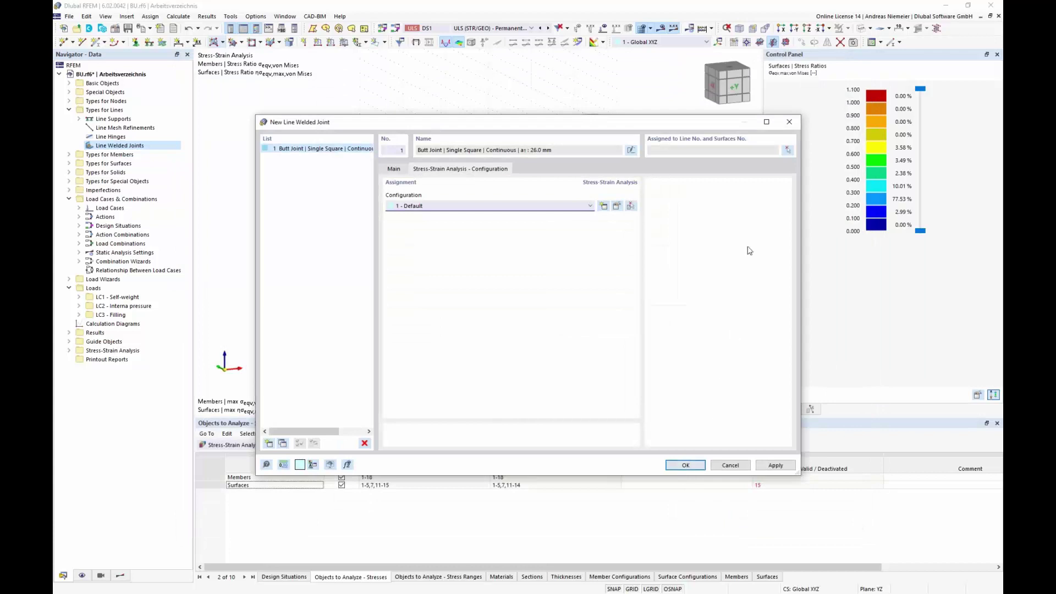
Assign the welded joint to line 15 along the top of the tank shell, together with its adjoining surfaces.
click(787, 153)
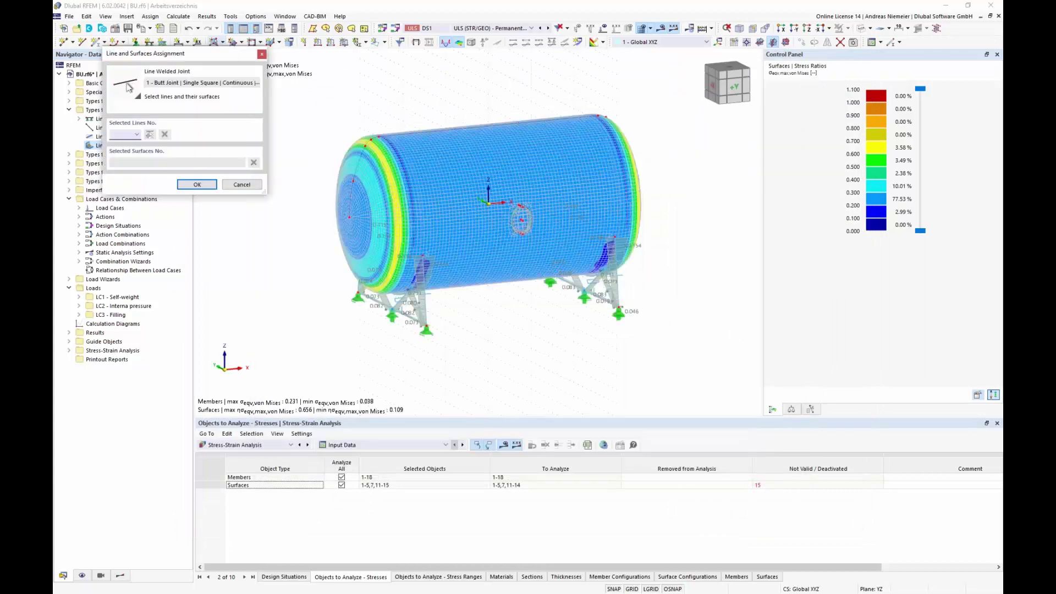
scroll(408, 131, up, 3)
click(408, 131)
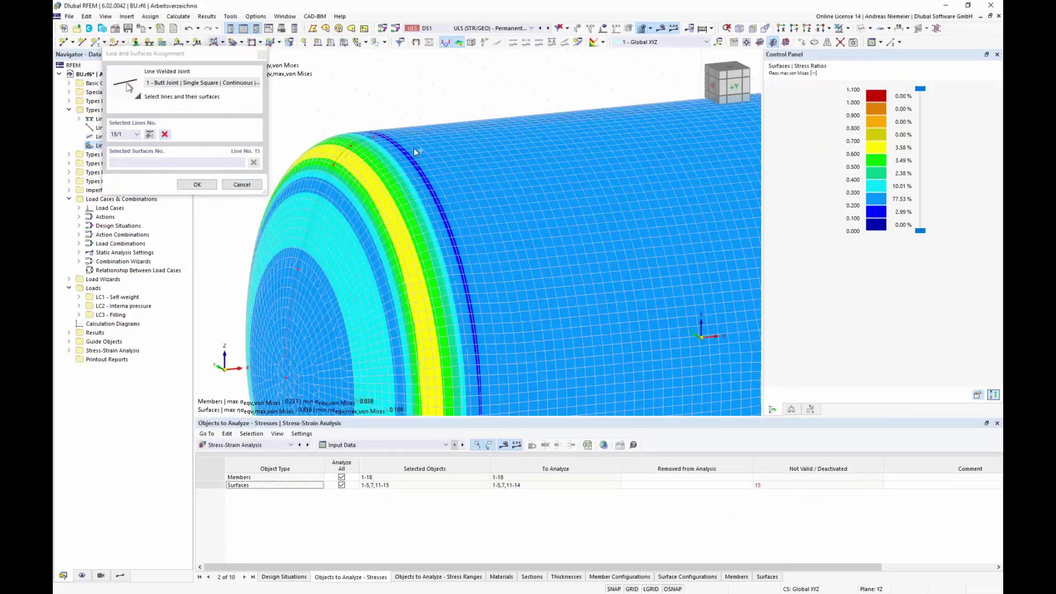
scroll(413, 147, up, 2)
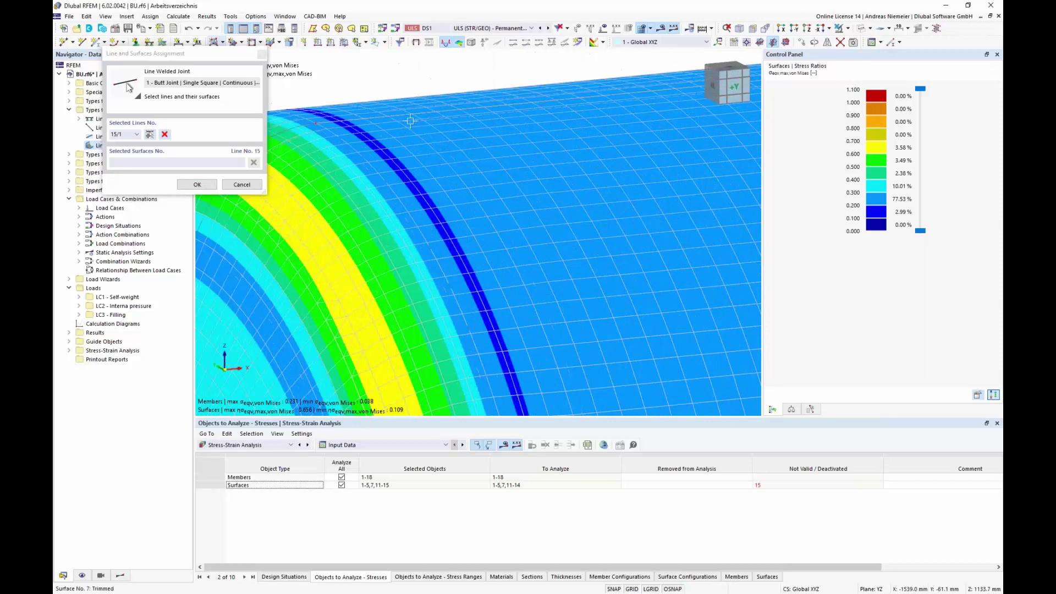
click(408, 119)
click(402, 109)
click(151, 134)
Assign the joint also to line 50 along the shell's underside with its adjoining surface 7, accepting deletion of the existing stress-strain results.
scroll(406, 132, down, 8)
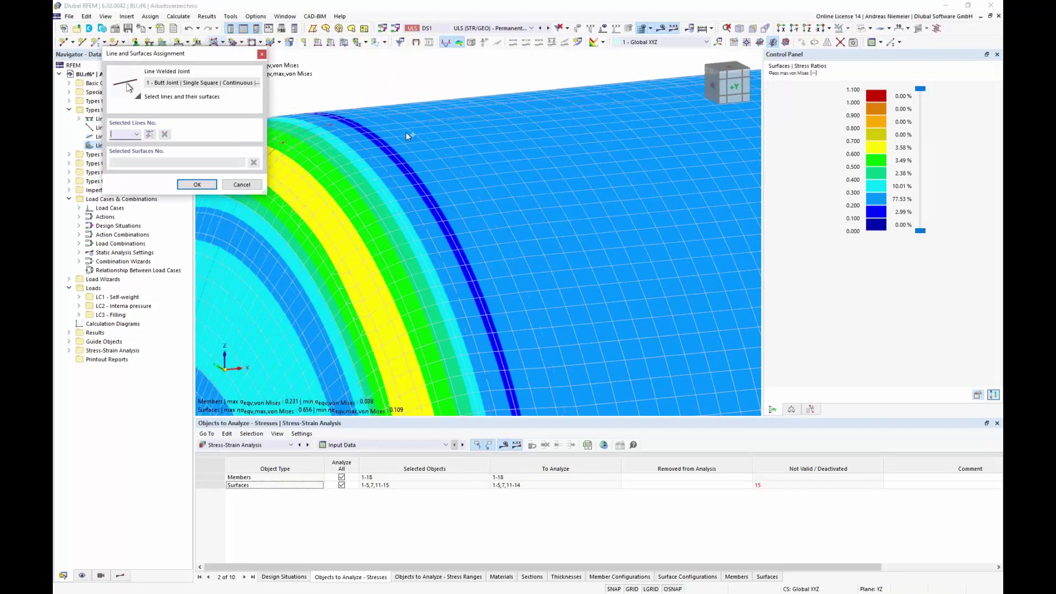
ctrl+middle_drag(516, 340, 502, 287)
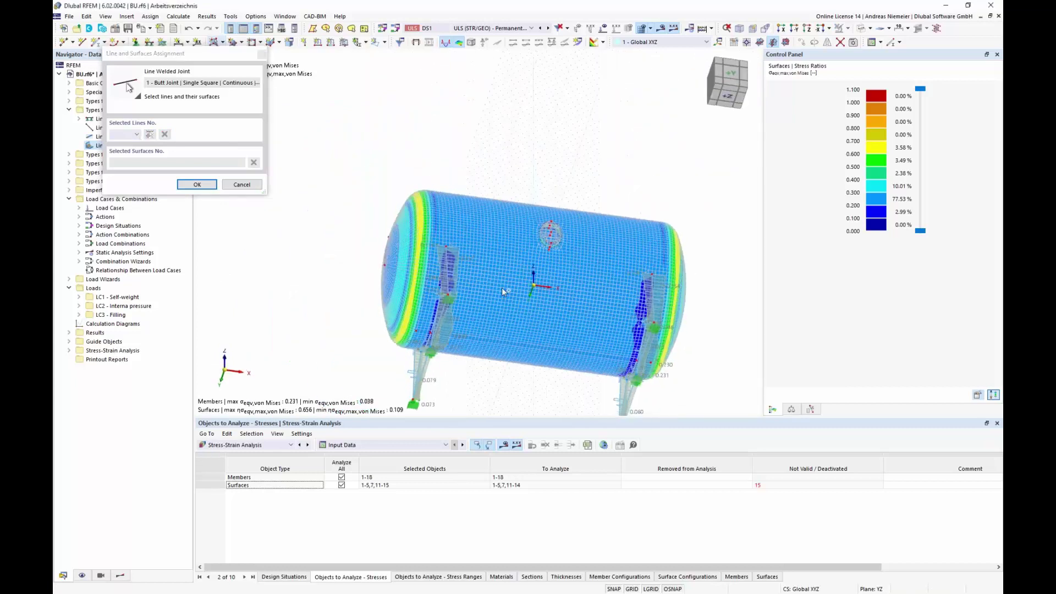
scroll(501, 287, up, 5)
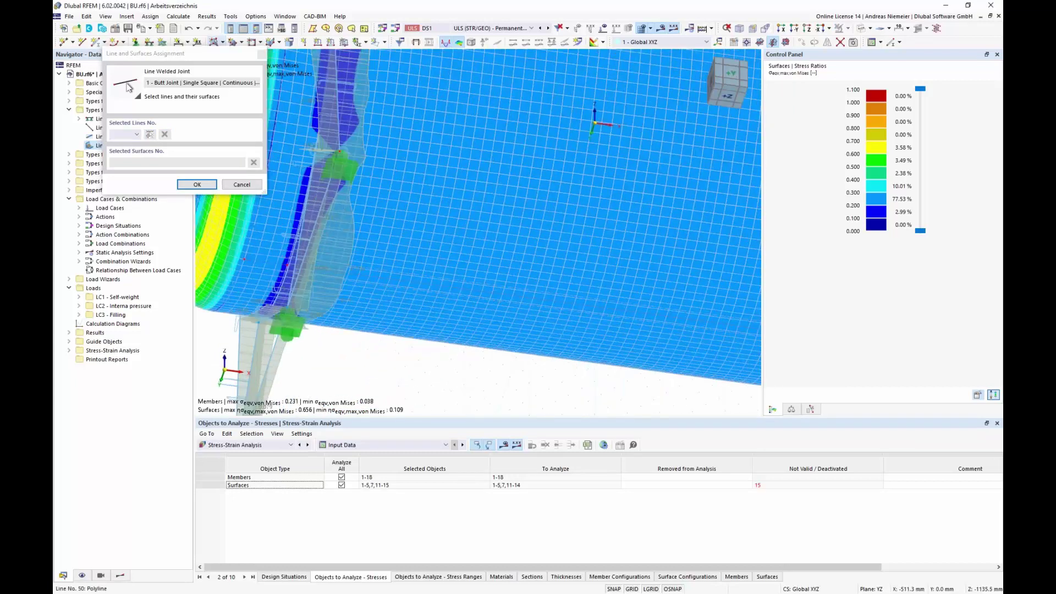
click(494, 291)
click(495, 289)
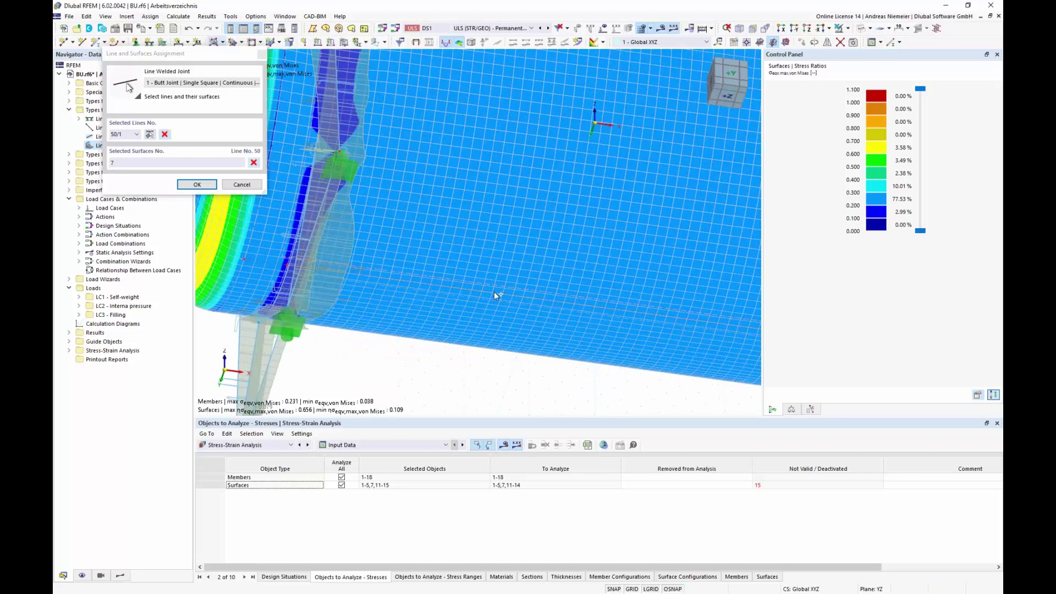
click(493, 291)
click(198, 183)
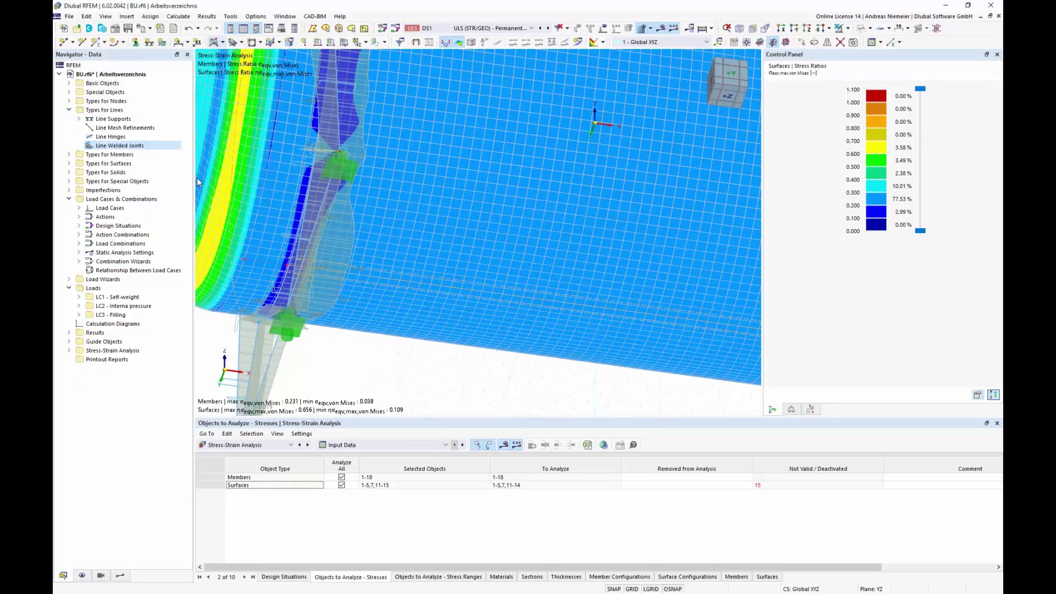
click(694, 466)
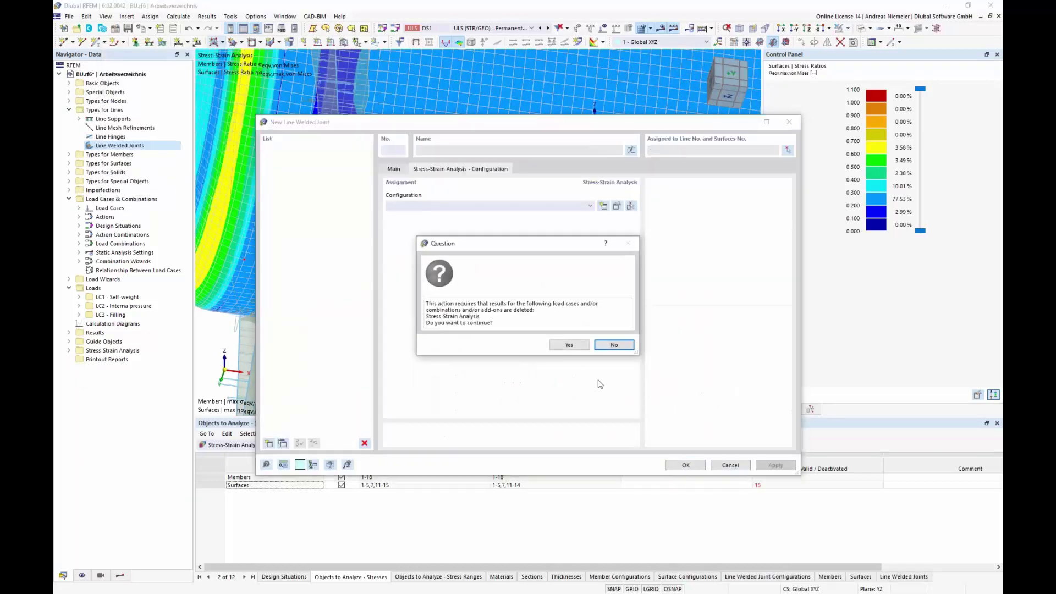
click(569, 345)
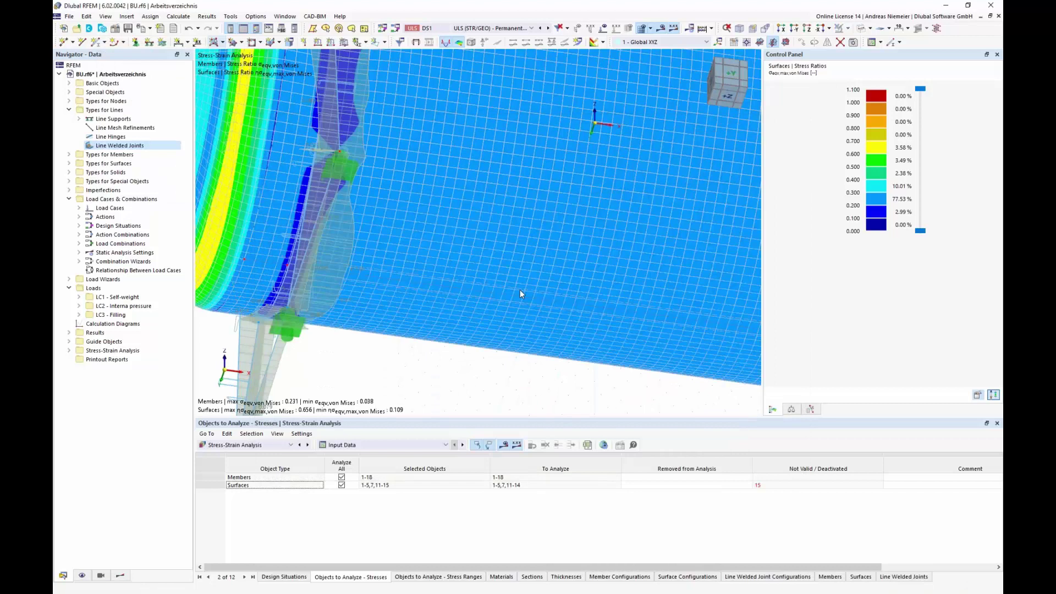
Recalculate the stress-strain analysis with the line welded joint included and display its results.
scroll(520, 290, down, 5)
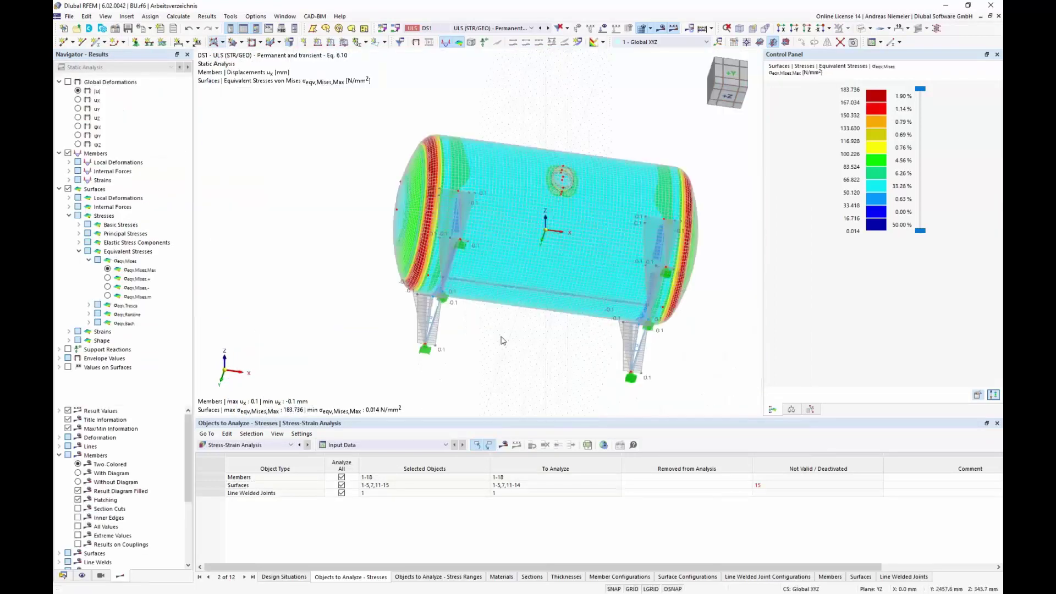
click(251, 486)
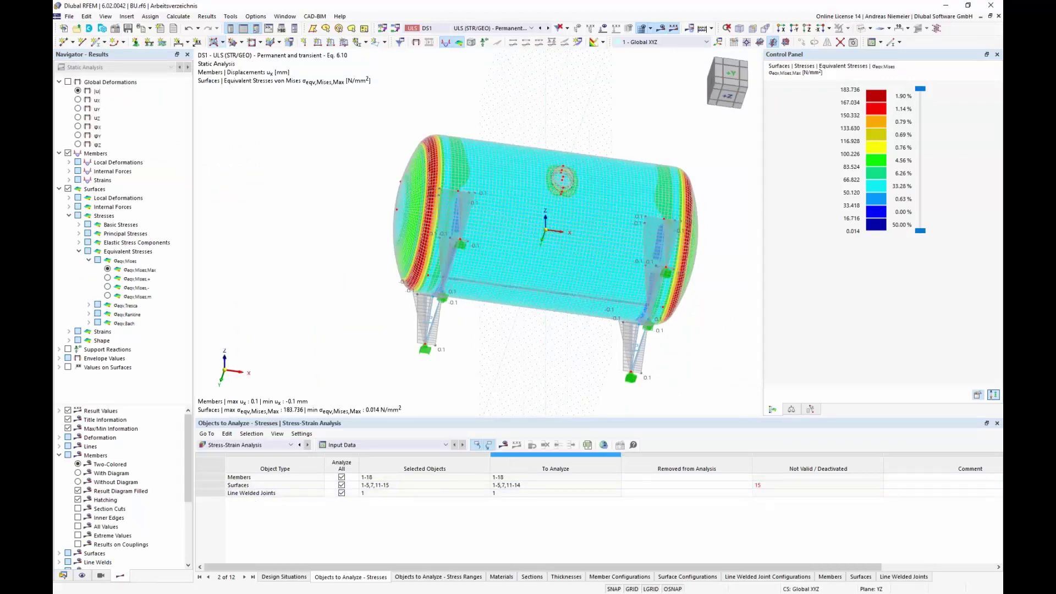
click(504, 445)
click(568, 344)
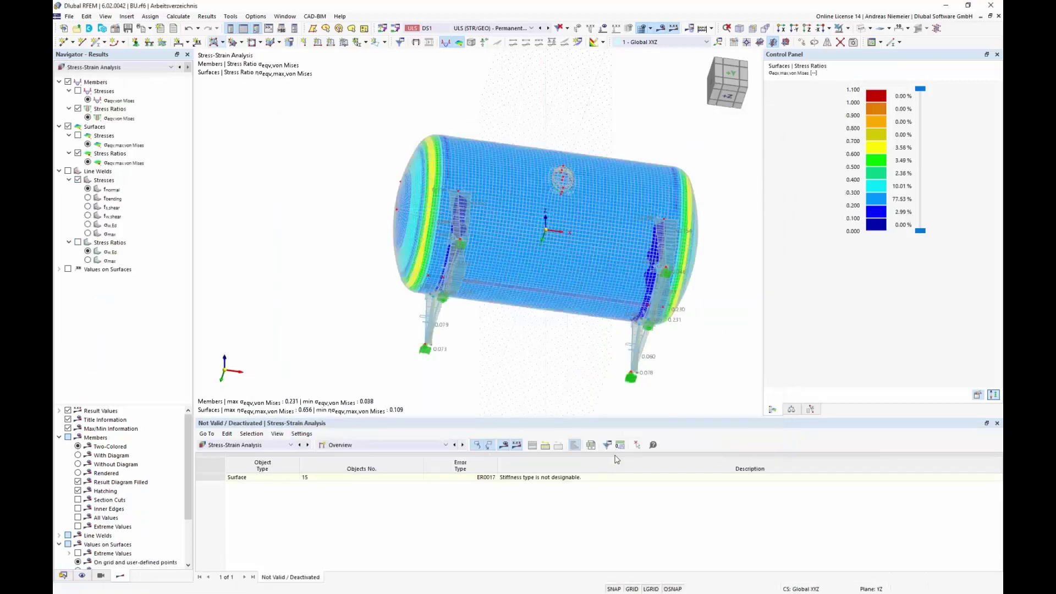
Display only the line weld stresses on the tank, hiding the member and surface results.
click(59, 81)
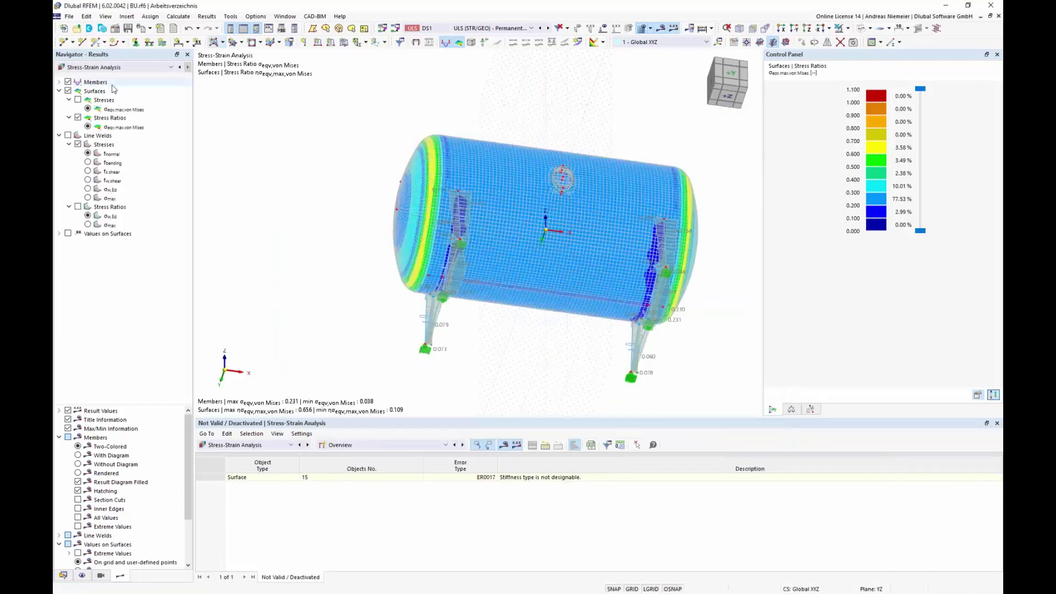
click(58, 90)
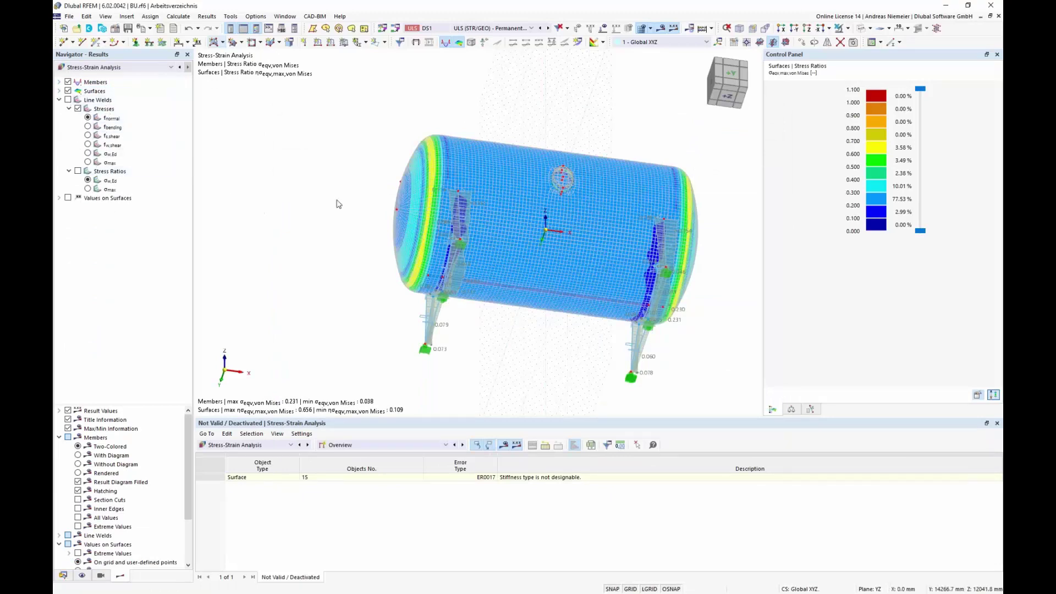
click(67, 100)
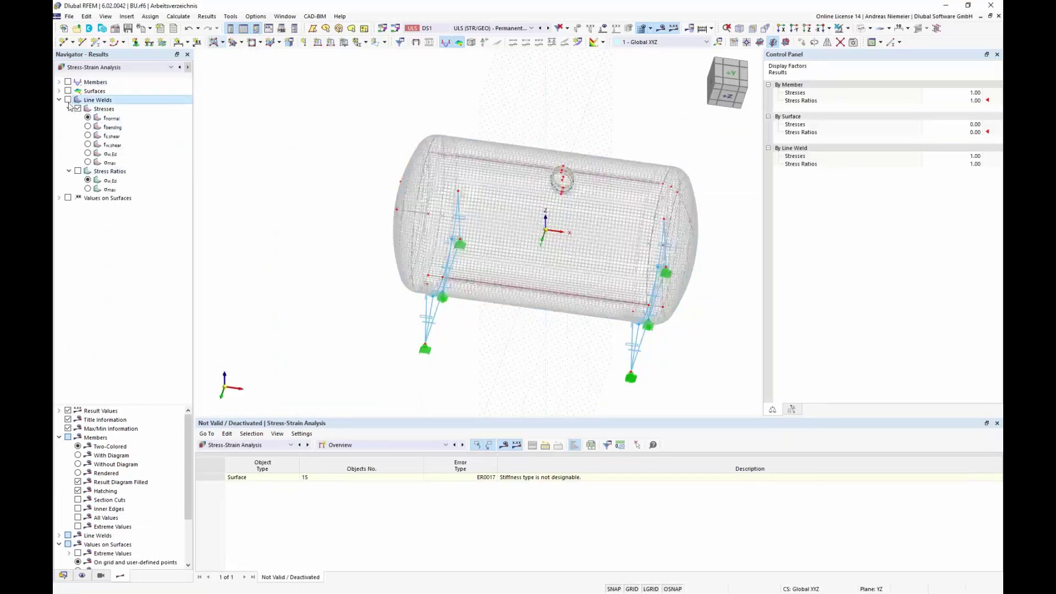
ctrl+middle_drag(324, 204, 374, 286)
Show the tank as a wireframe in the default axonometric view to examine the weld normal stress fnormal.
click(641, 28)
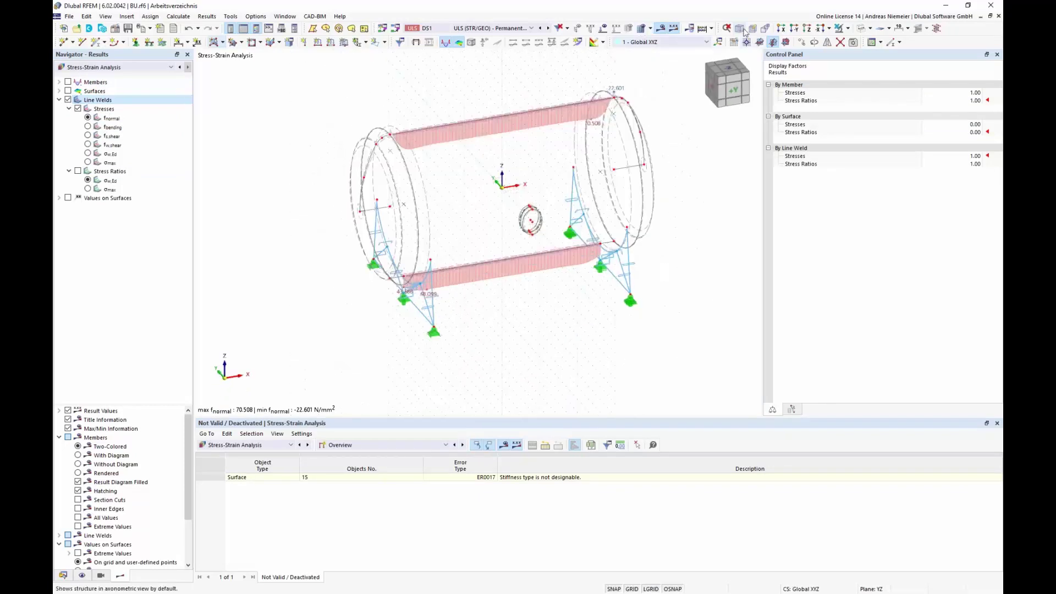
click(740, 28)
click(746, 42)
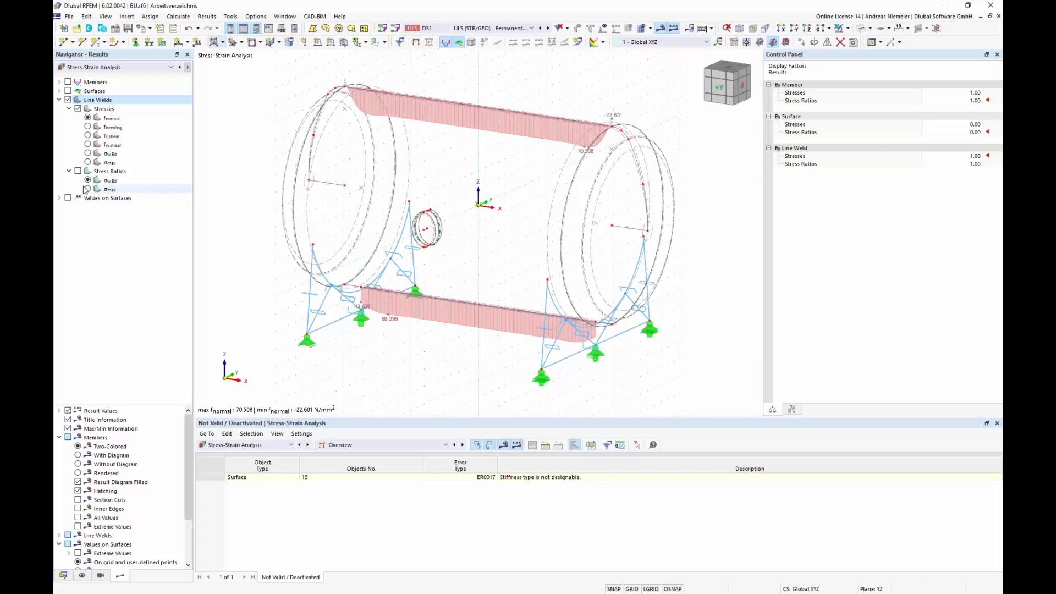
click(110, 118)
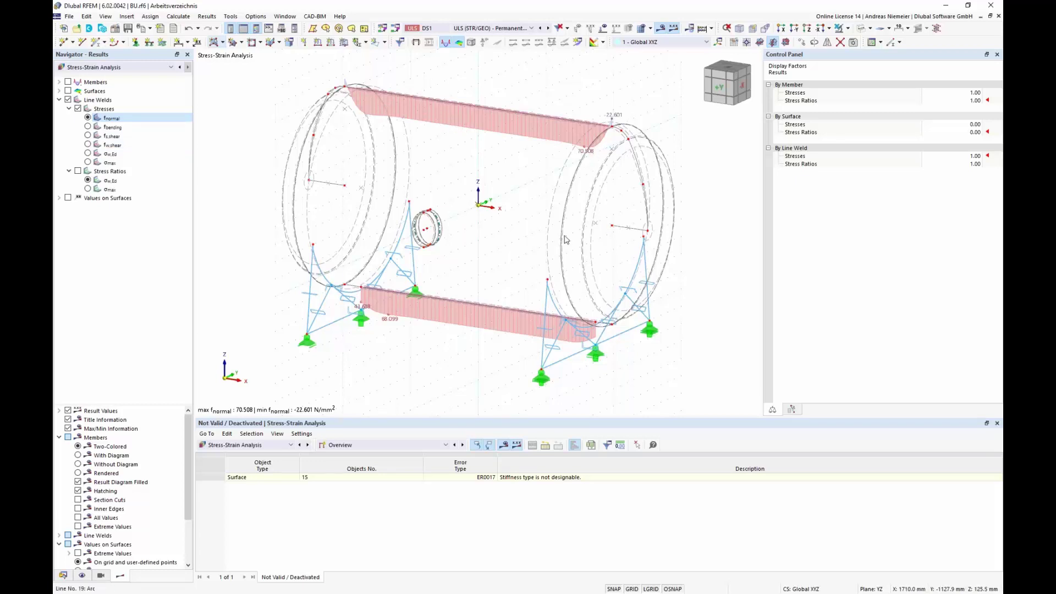
Review the line weld stress diagrams for f bending, fs,shear, fw,shear and σw,Ed, followed by the σw,Ed stress ratio.
click(88, 127)
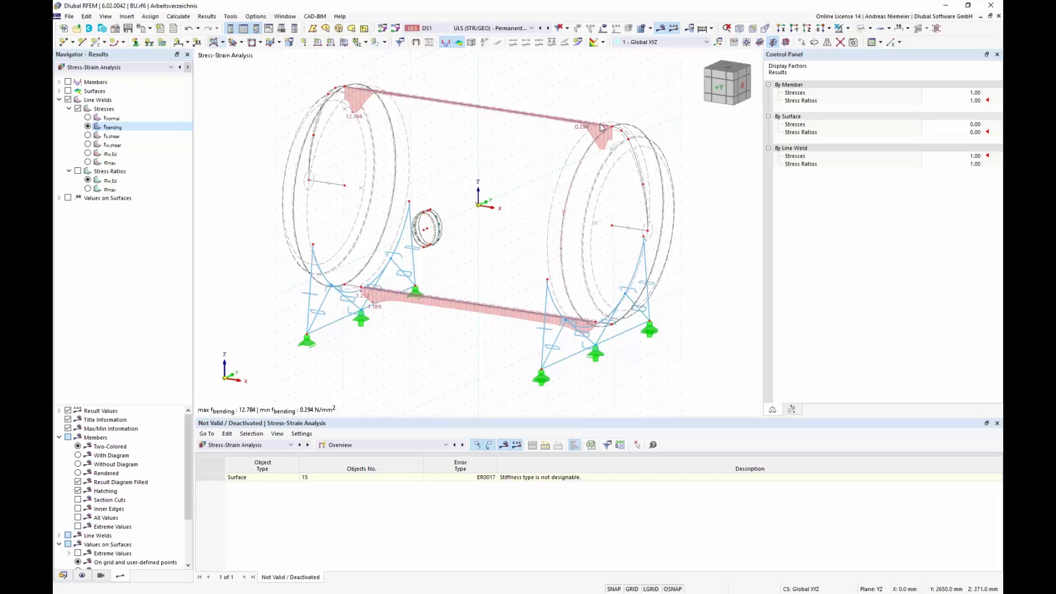
click(88, 136)
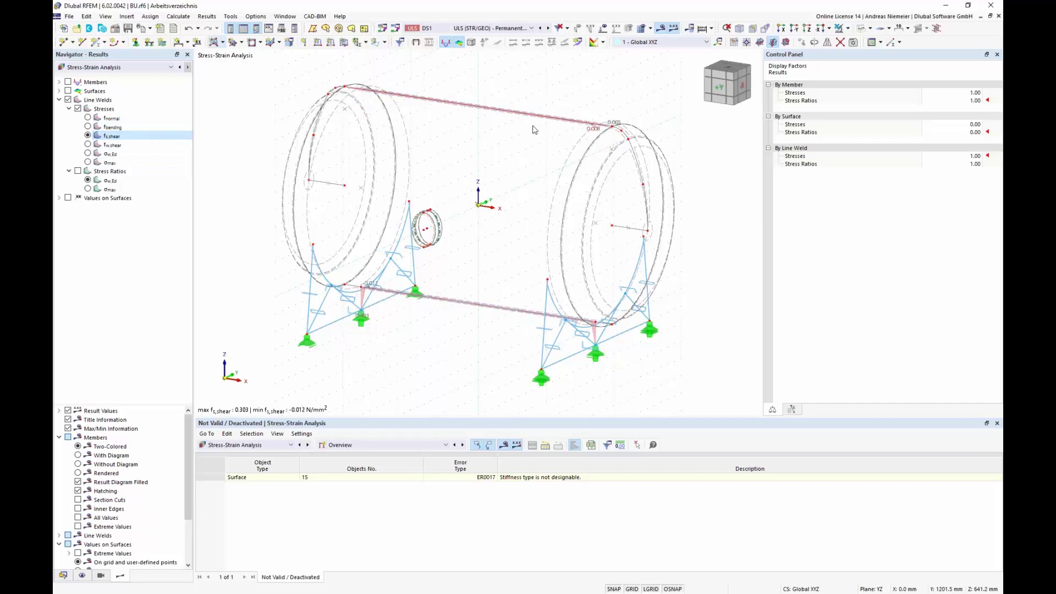
click(88, 144)
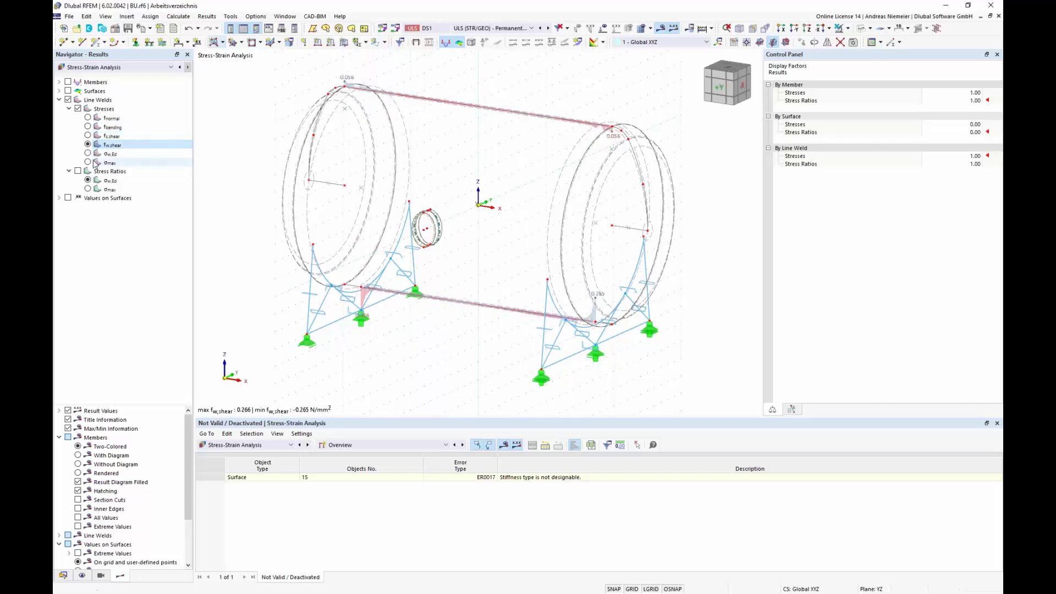
click(88, 153)
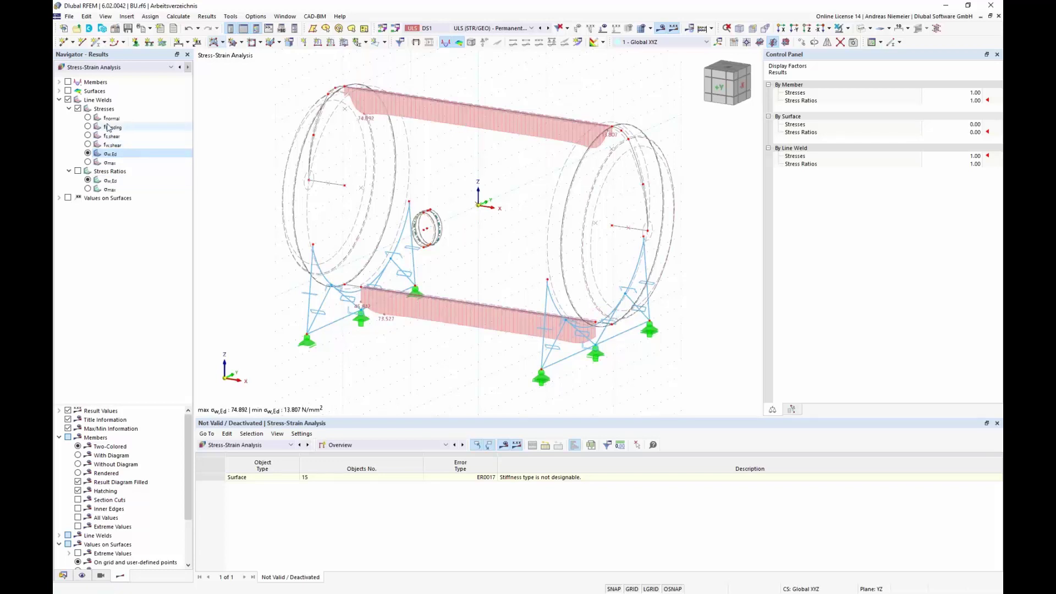
click(78, 171)
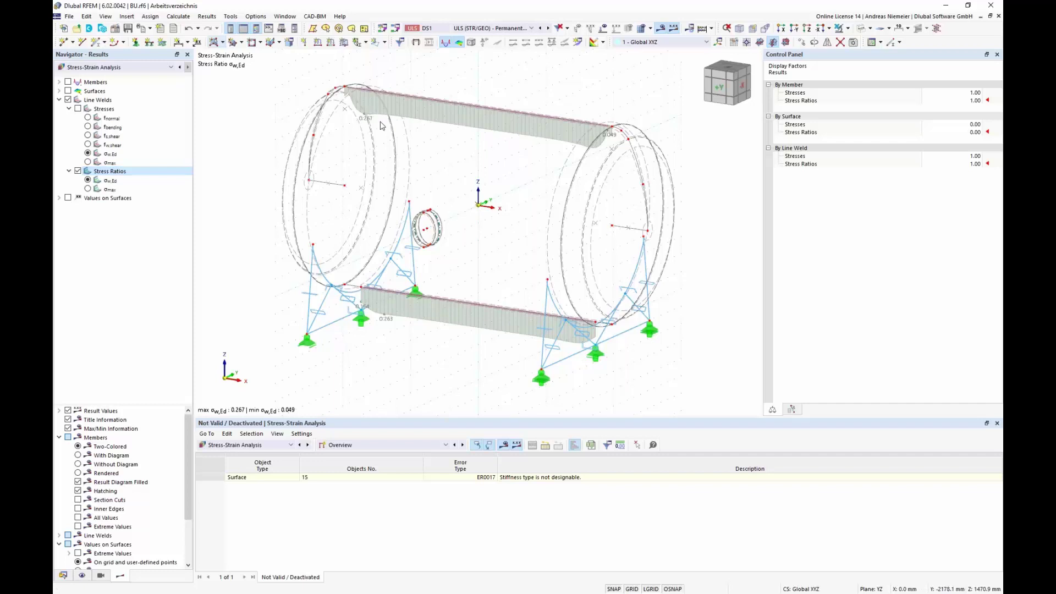
click(59, 99)
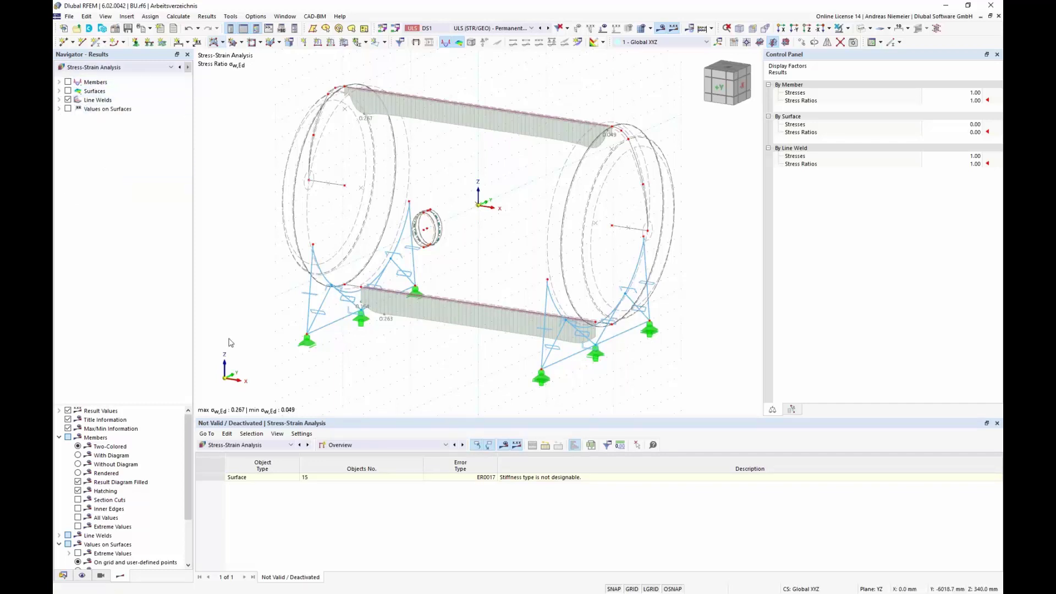
Open the Stresses on Members results table and check the governing member's existing stress, limit stress and stress ratio.
click(388, 446)
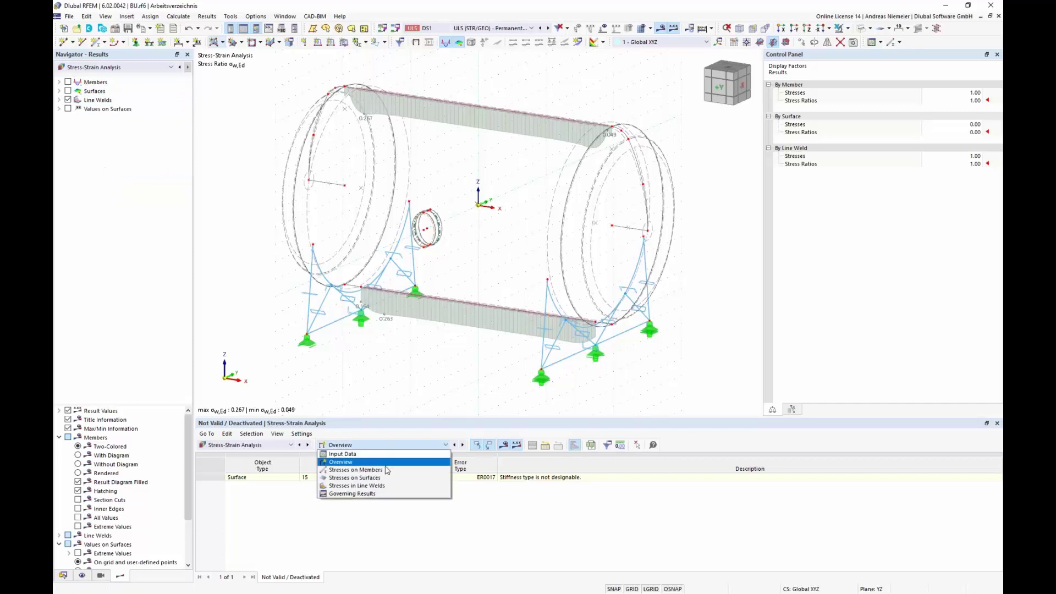
click(380, 469)
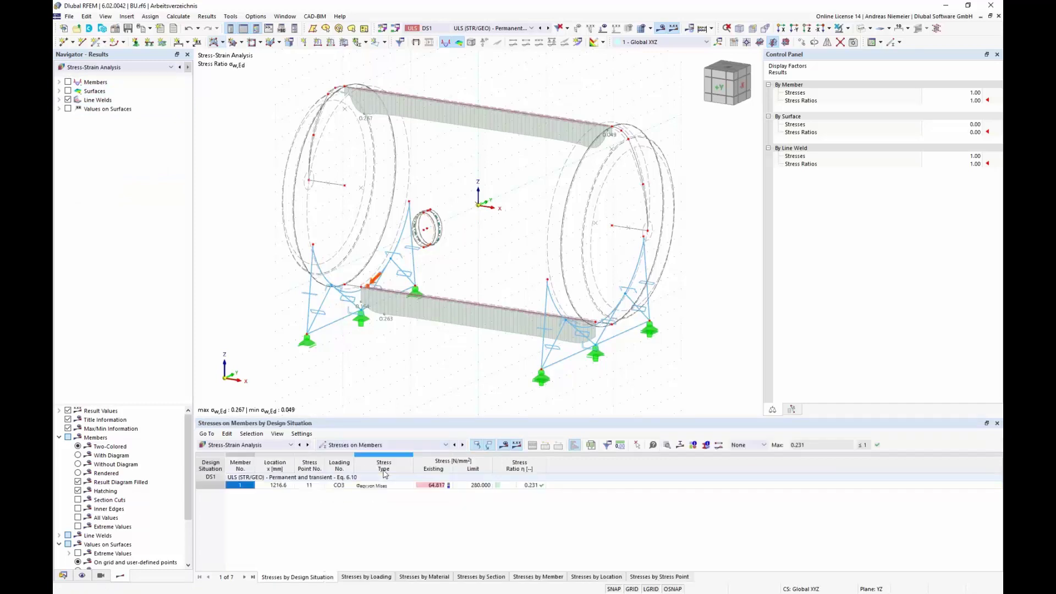
click(437, 486)
click(480, 486)
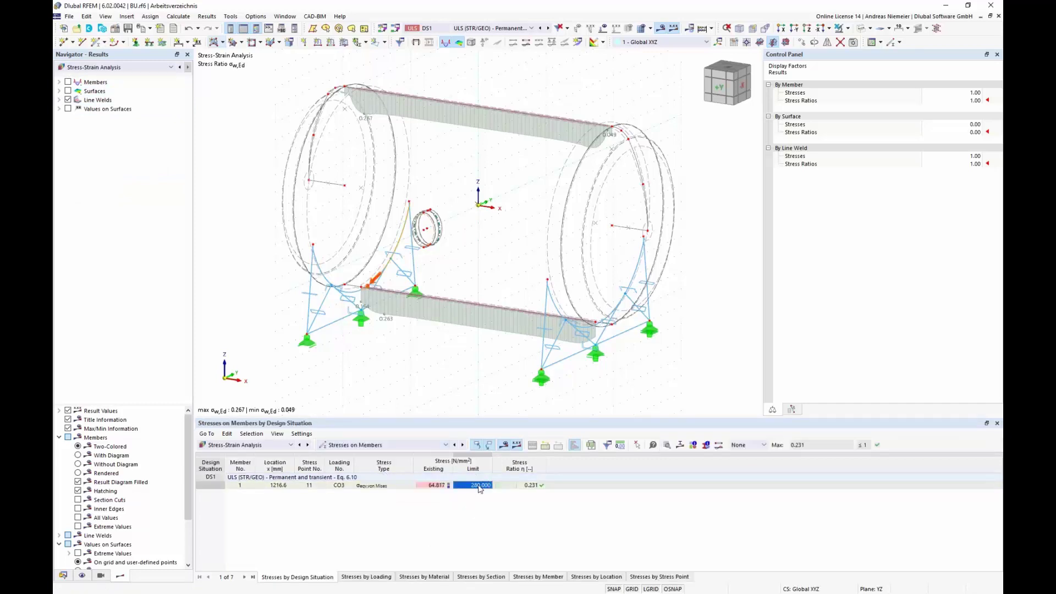
click(533, 484)
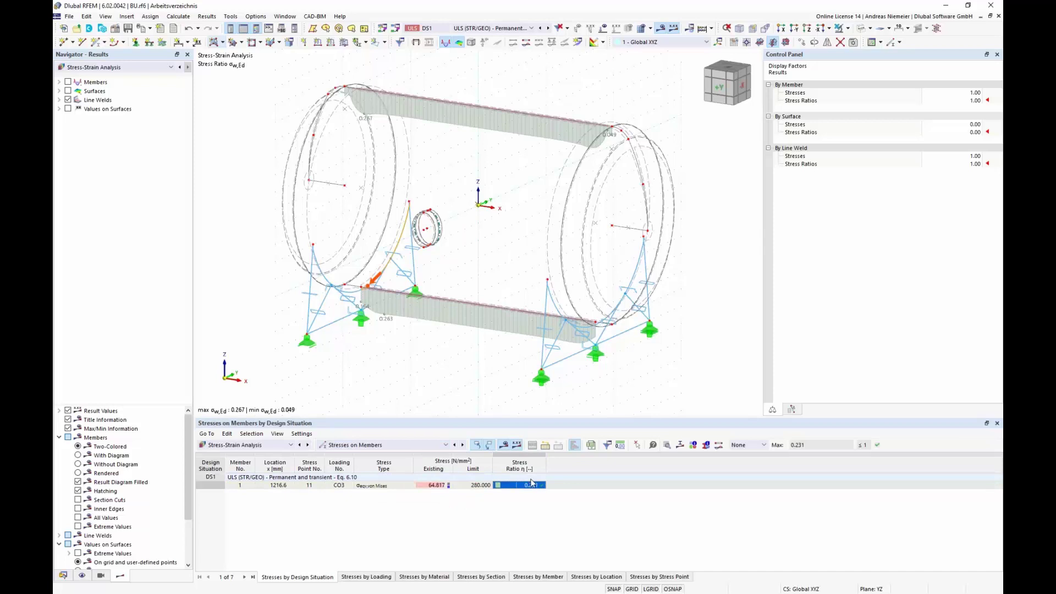
Open the Stresses on Surfaces results table and check the governing surface's existing stress, limit stress and stress ratio.
click(430, 445)
click(385, 478)
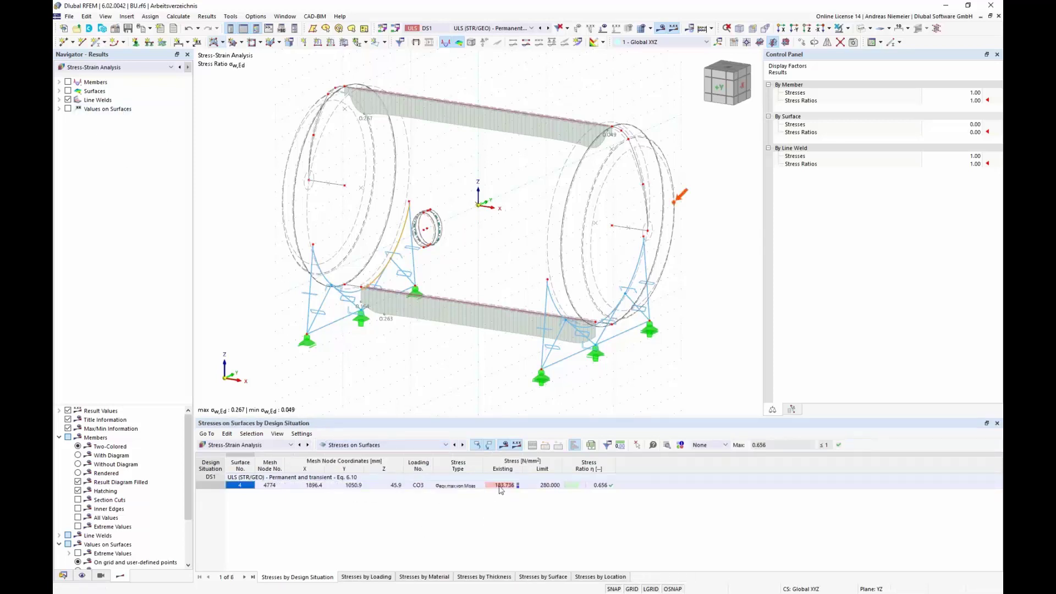
click(501, 486)
click(544, 485)
click(613, 485)
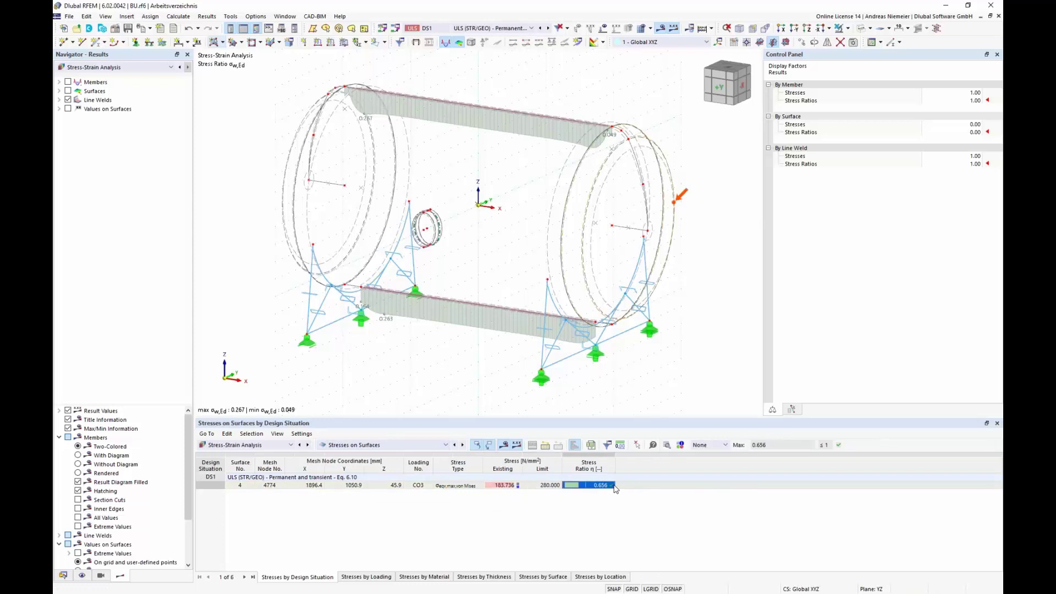
Open the Stresses in Line Welds table by design situation and check the stress components and the σw,Ed existing and limit stresses.
click(385, 444)
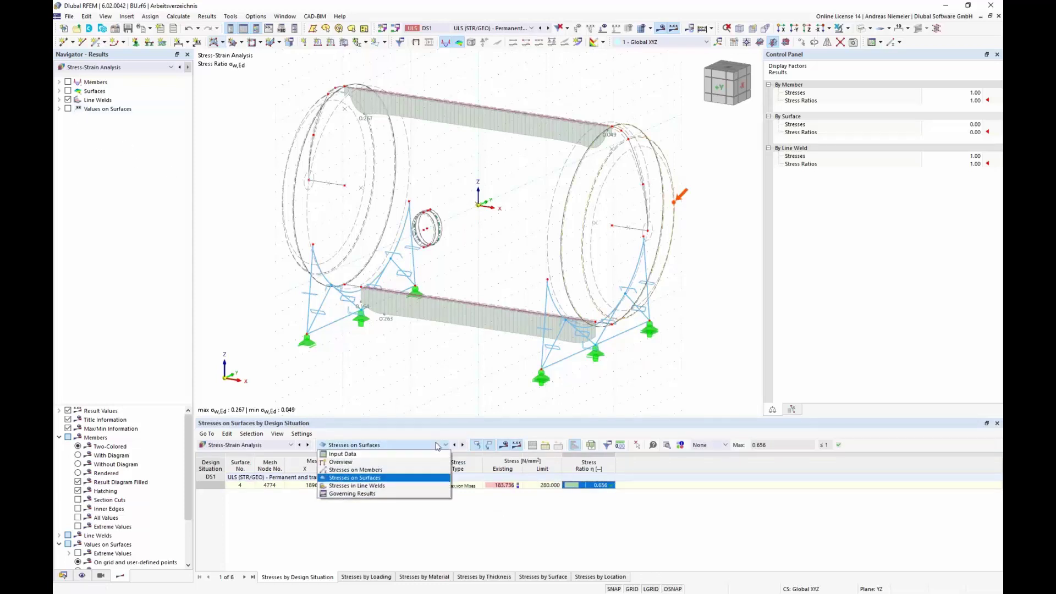
click(402, 486)
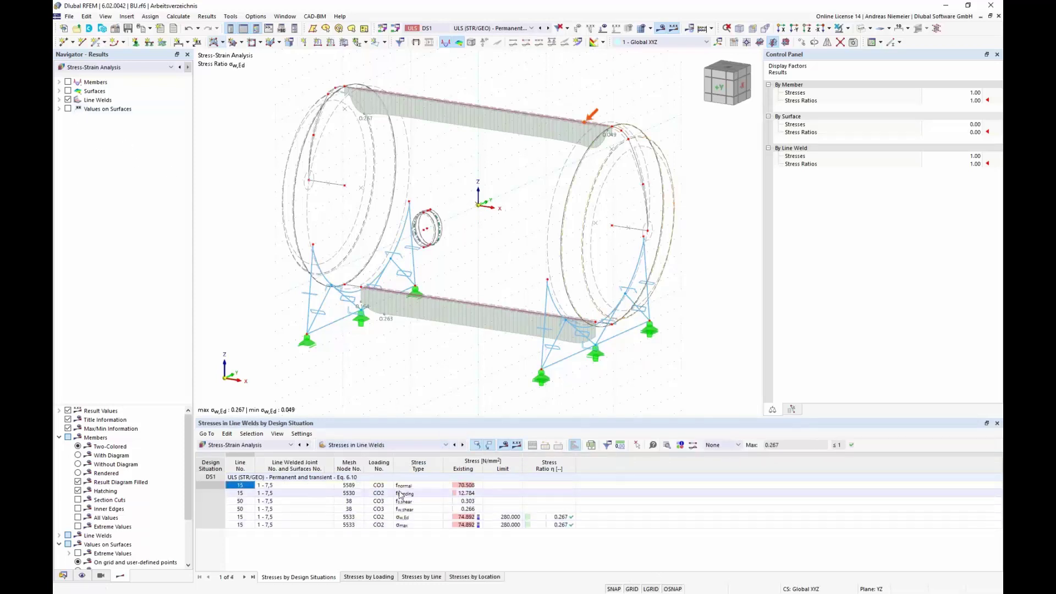
drag(402, 486, 405, 509)
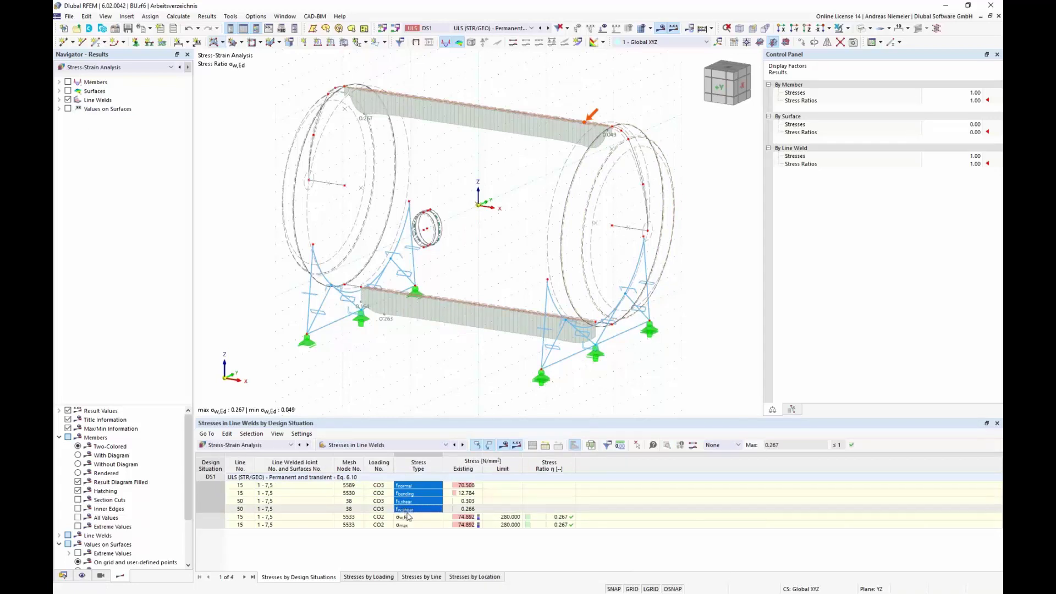
drag(464, 485, 471, 501)
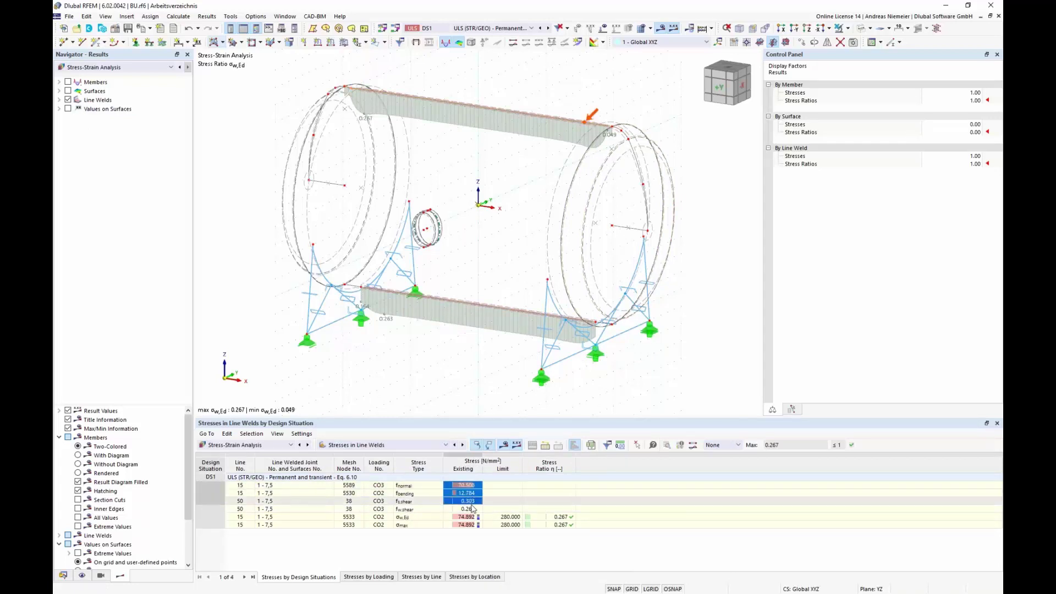
click(459, 517)
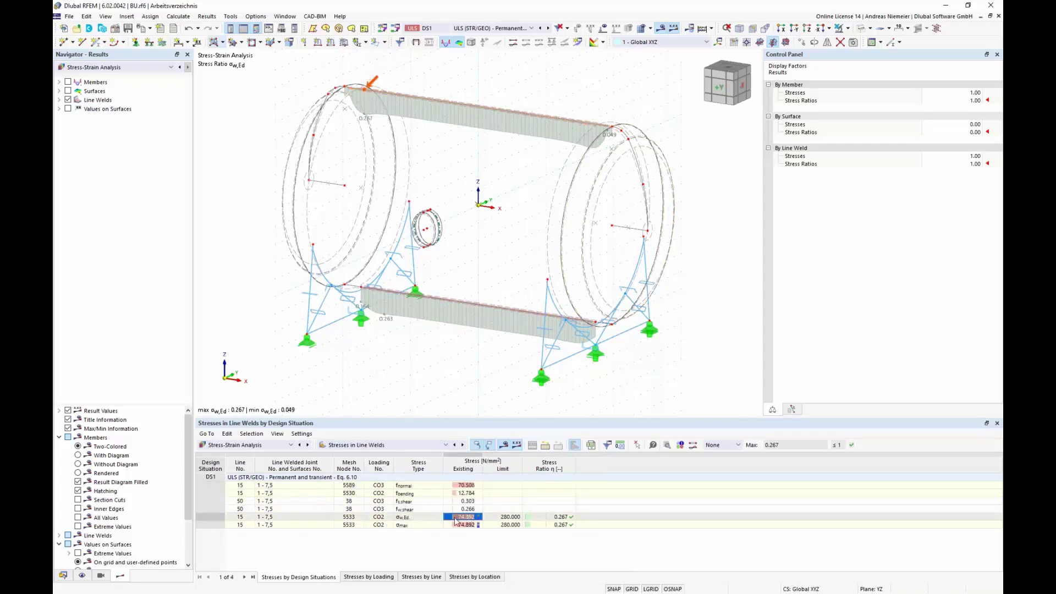
click(510, 517)
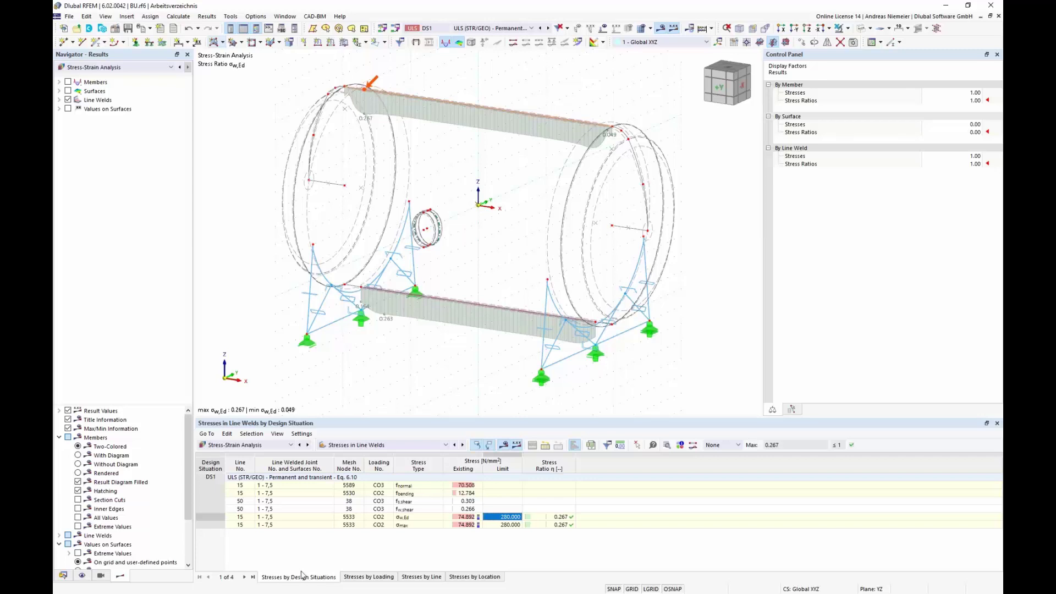
View the line weld stresses by loading and by line, with the table enlarged to read both lines and the load combination.
click(382, 577)
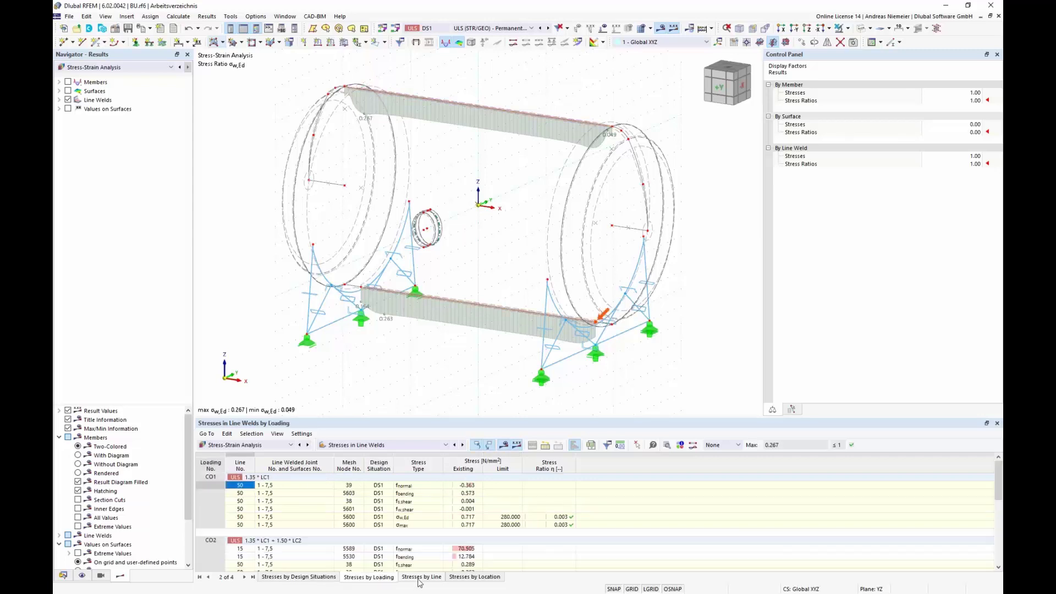
click(419, 577)
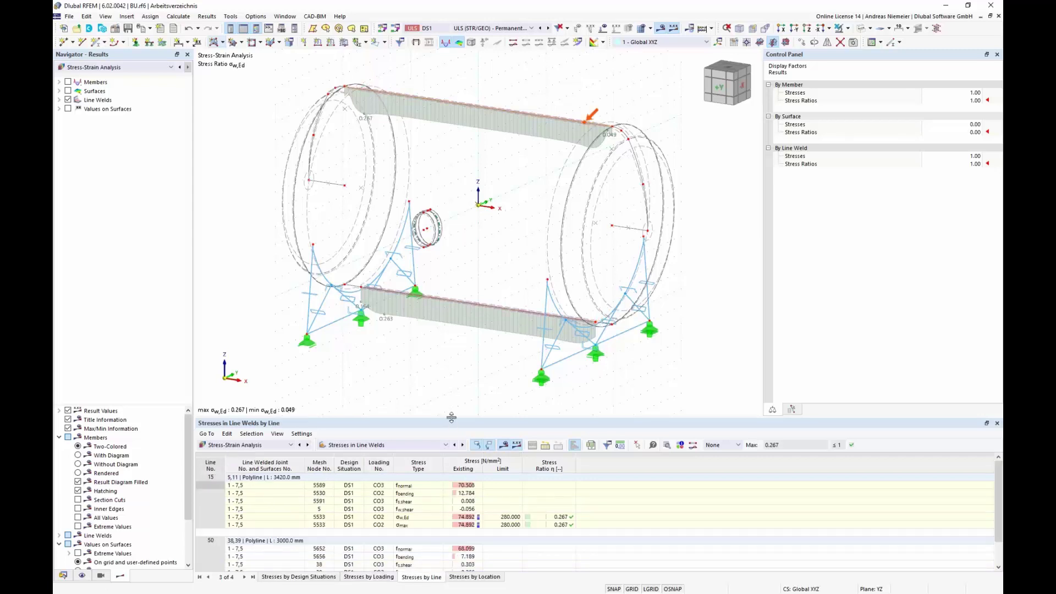
drag(451, 418, 472, 319)
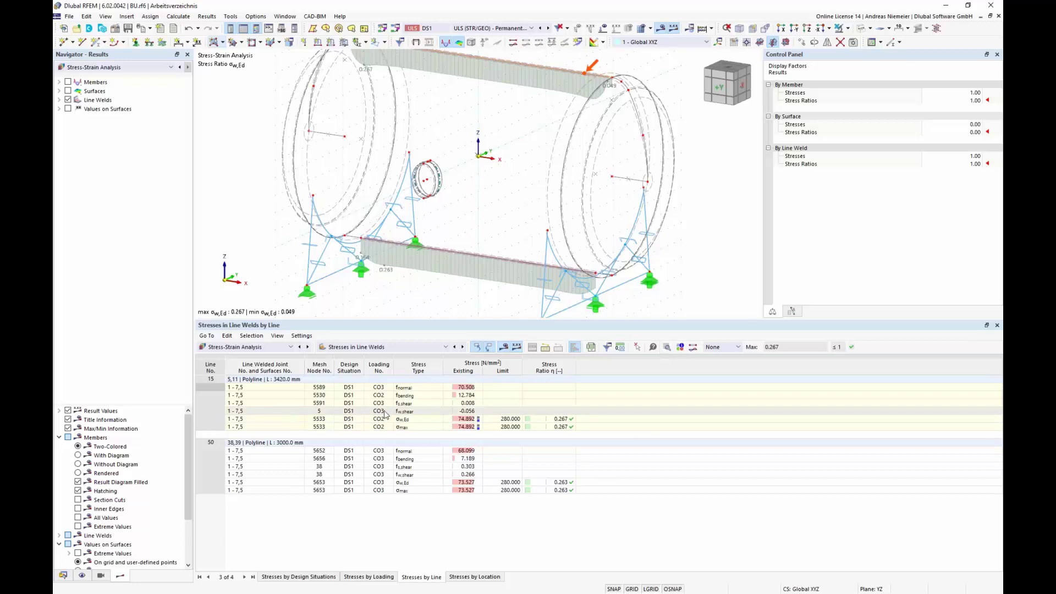
mouse_move(385, 414)
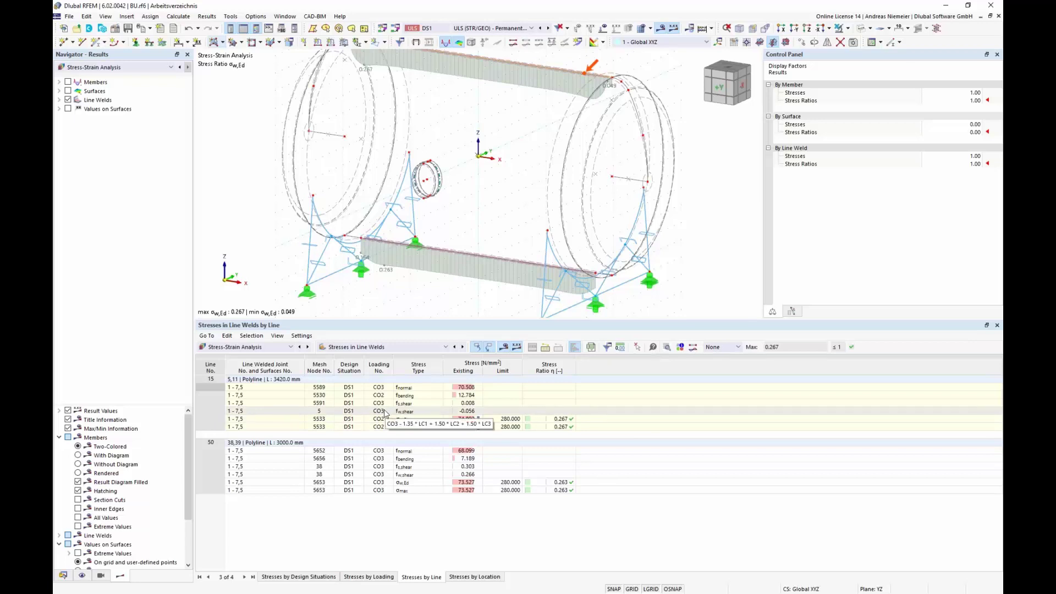
Activate the strain analysis option in the global settings of the Stress-Strain Analysis input data.
click(418, 347)
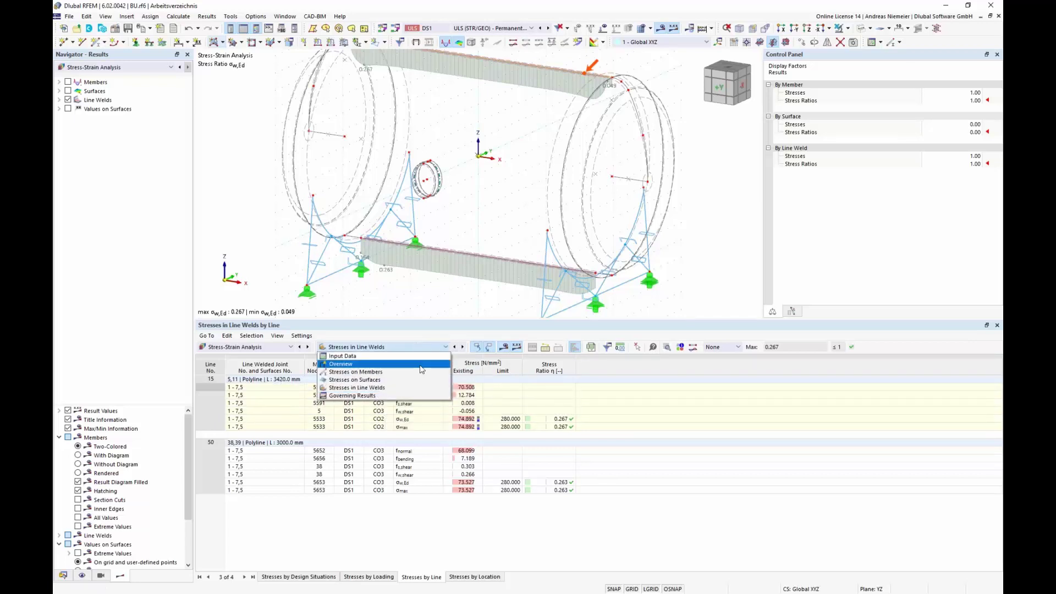
click(357, 356)
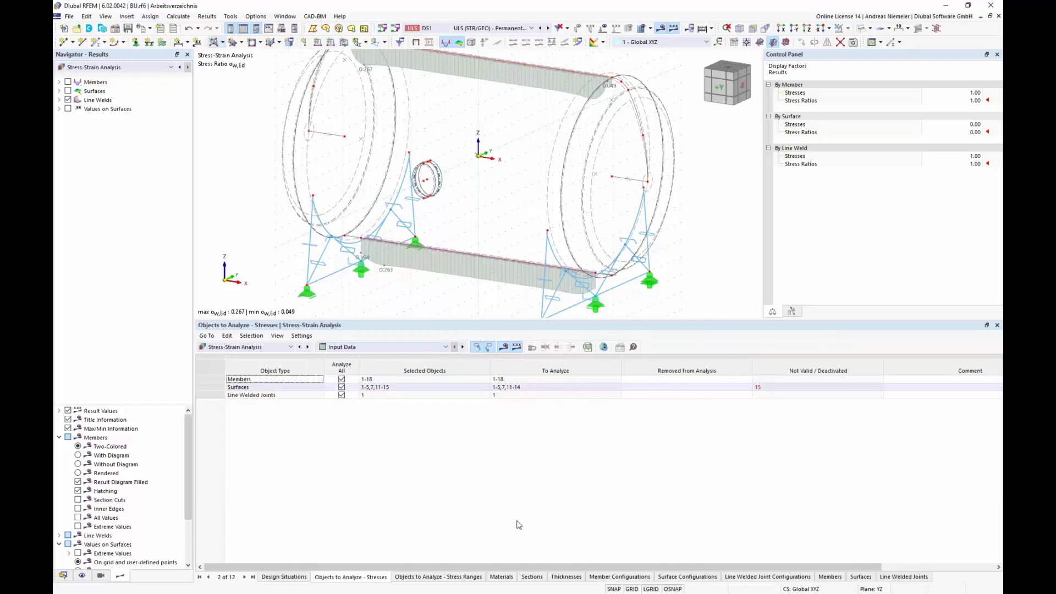
click(604, 346)
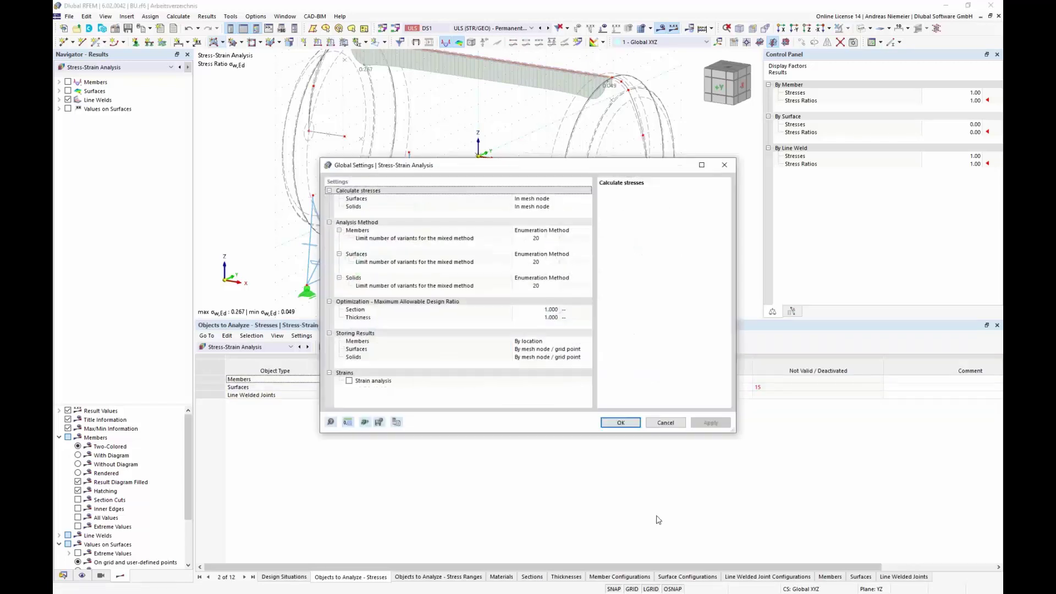
click(348, 380)
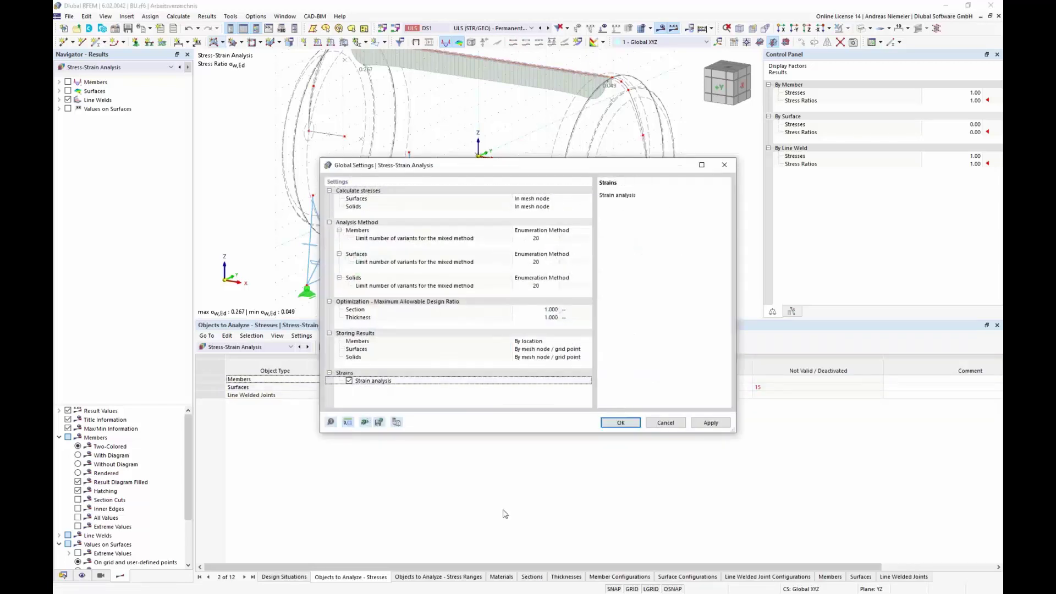
click(620, 423)
click(569, 345)
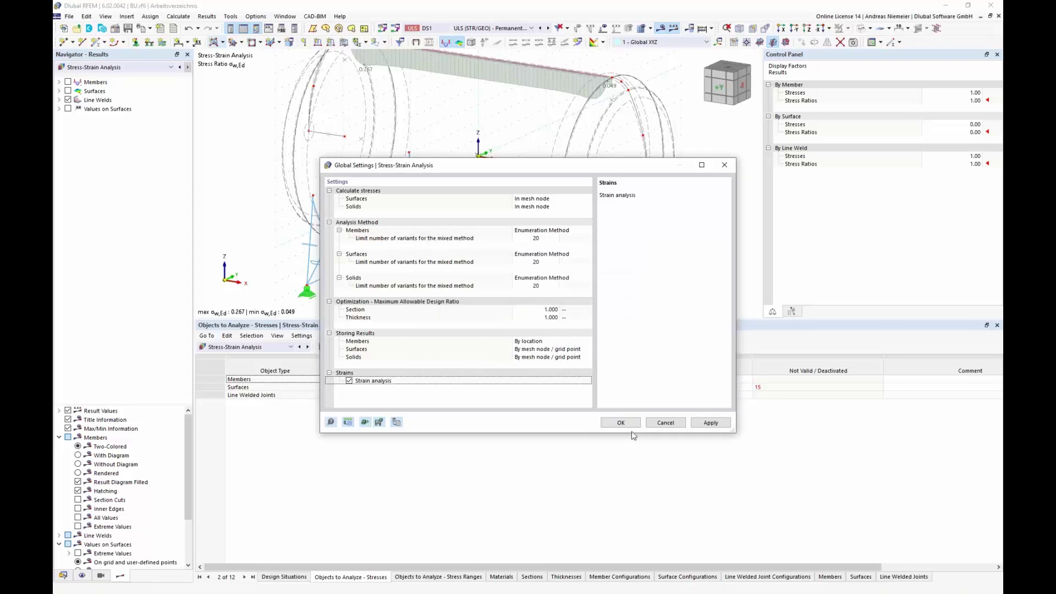
In the Default surface configuration, deselect all strain types and activate only ε Mises for calculation.
click(687, 576)
click(614, 351)
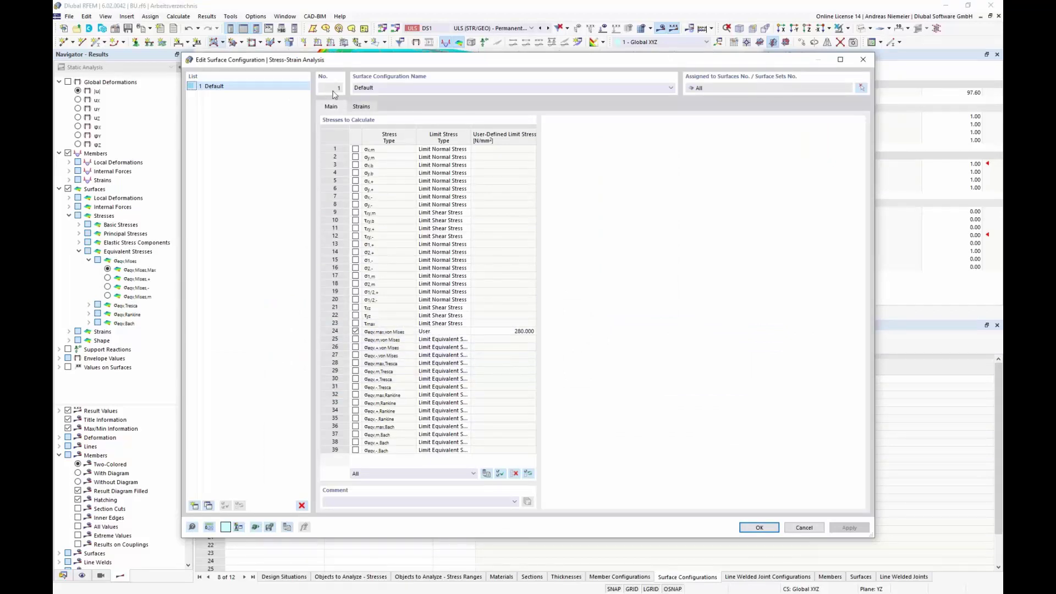
click(361, 106)
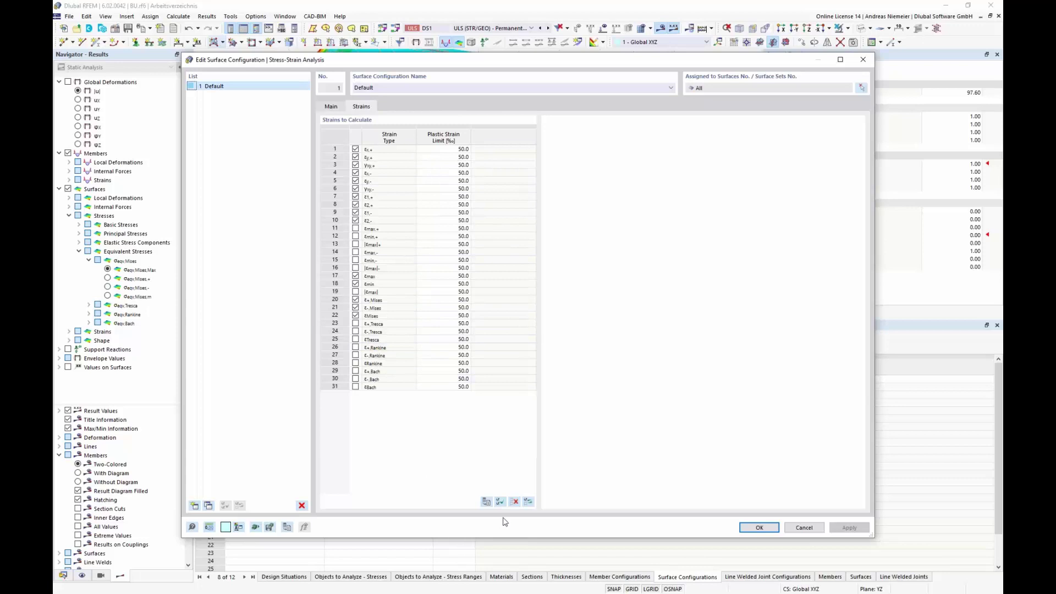
click(514, 502)
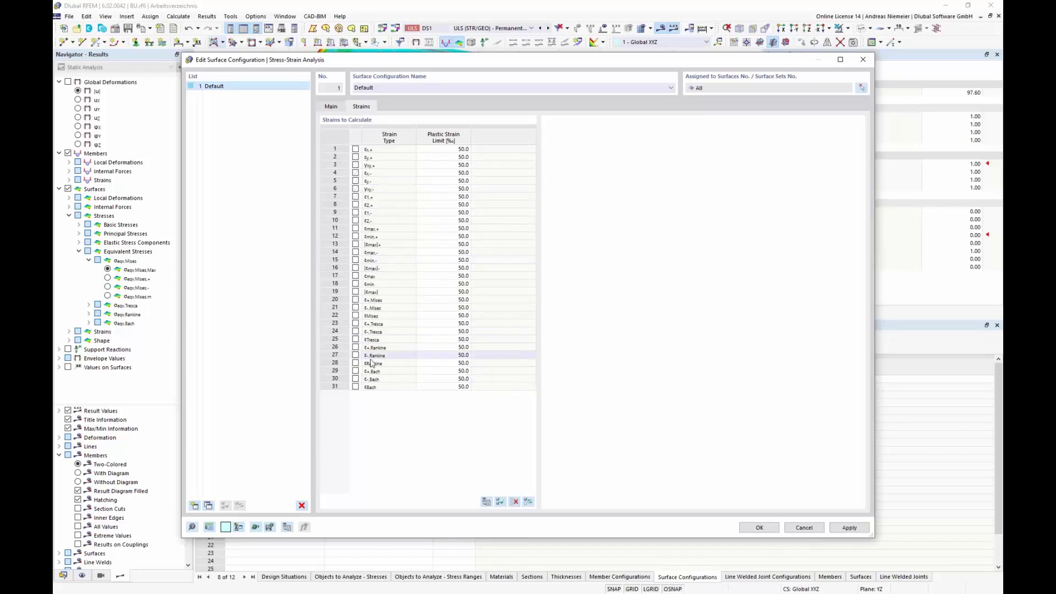
click(358, 316)
click(355, 315)
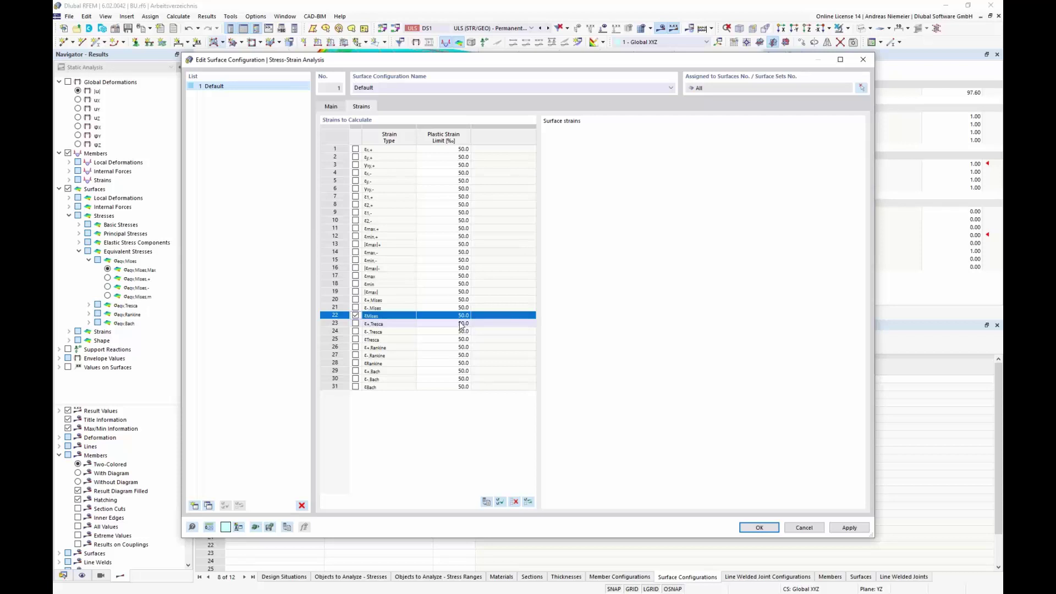
click(759, 527)
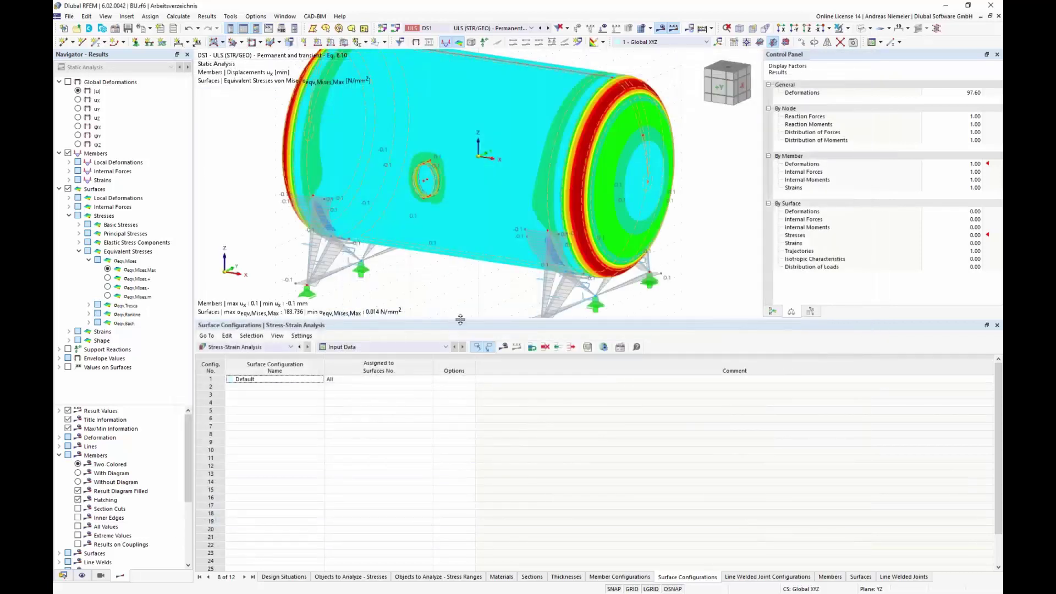
Shrink the table area to enlarge the model view and calculate the missing Stress-Strain Analysis results.
drag(460, 319, 461, 402)
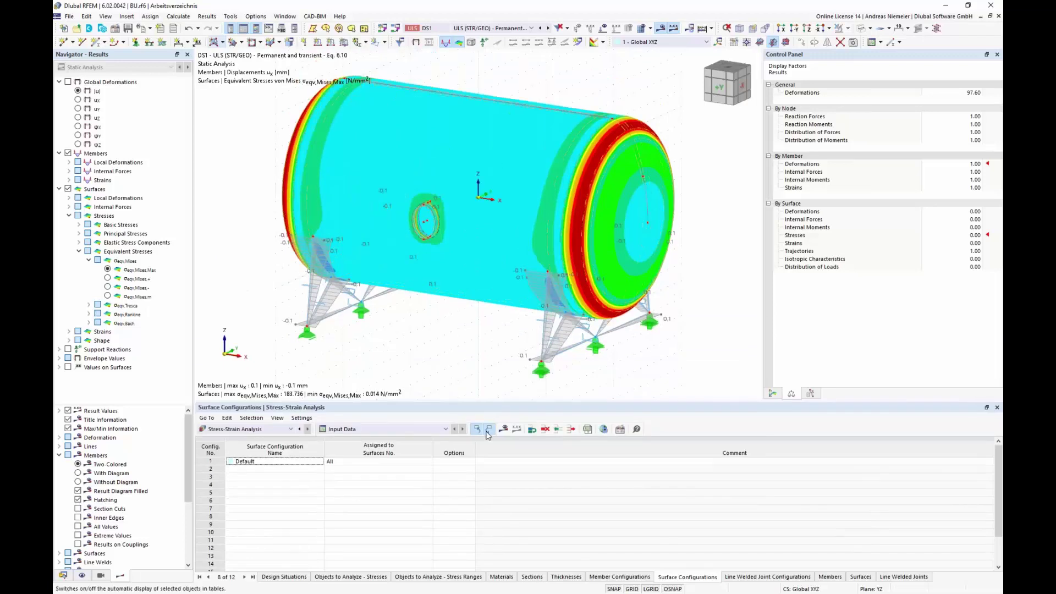
click(502, 430)
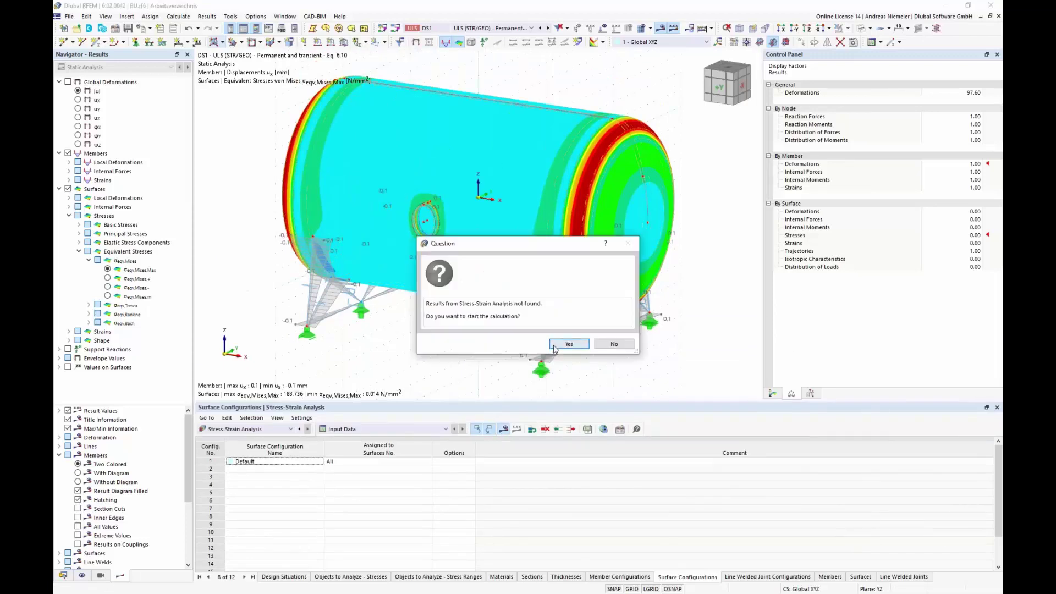
click(568, 343)
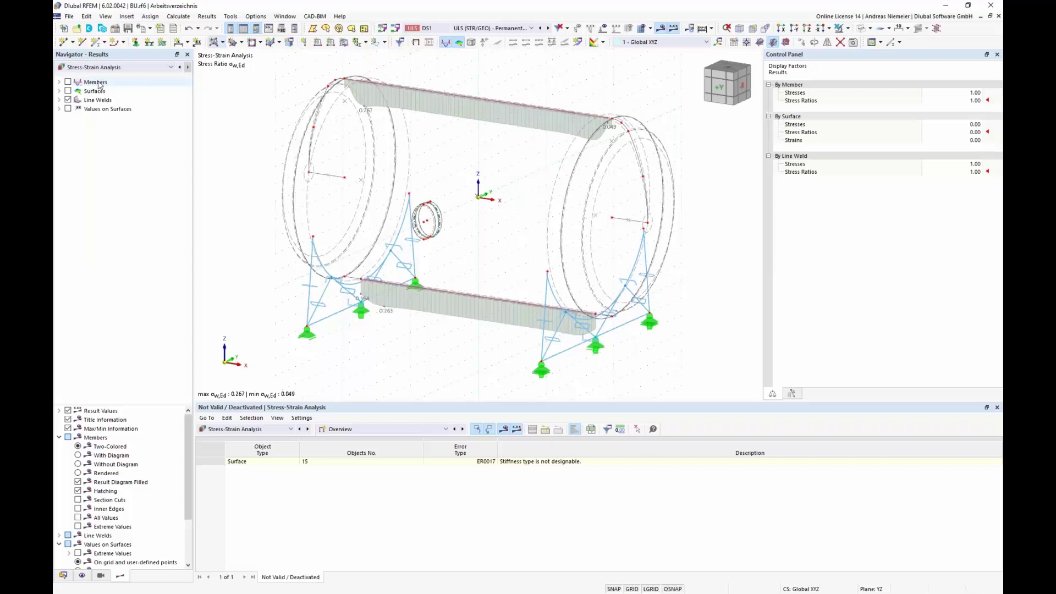
Display the ε Mises strains on the surfaces with the line welds hidden, and show the strain colour scale.
click(60, 83)
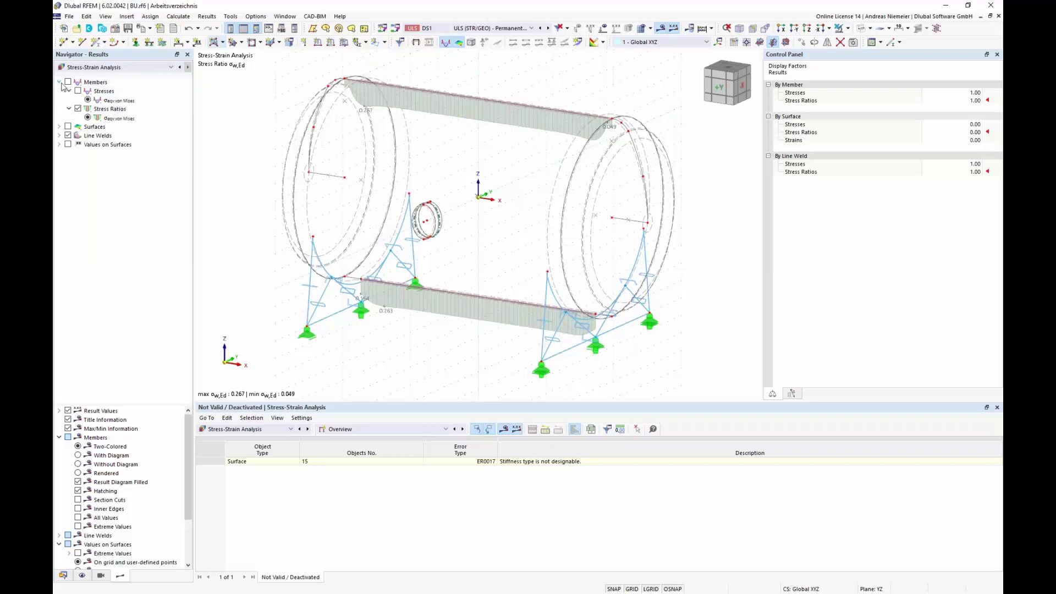
click(60, 83)
click(59, 91)
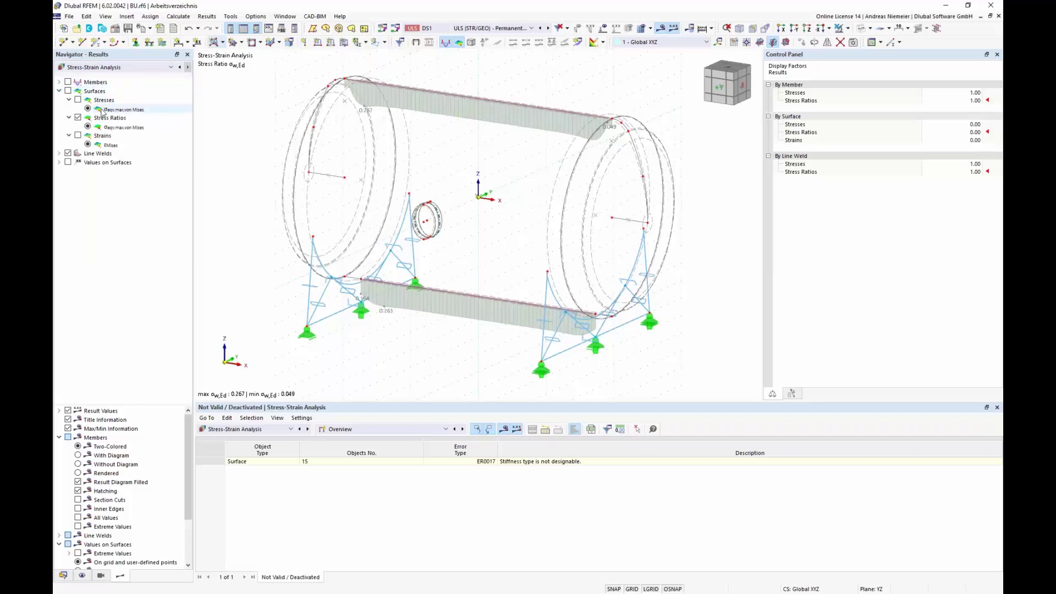
click(68, 91)
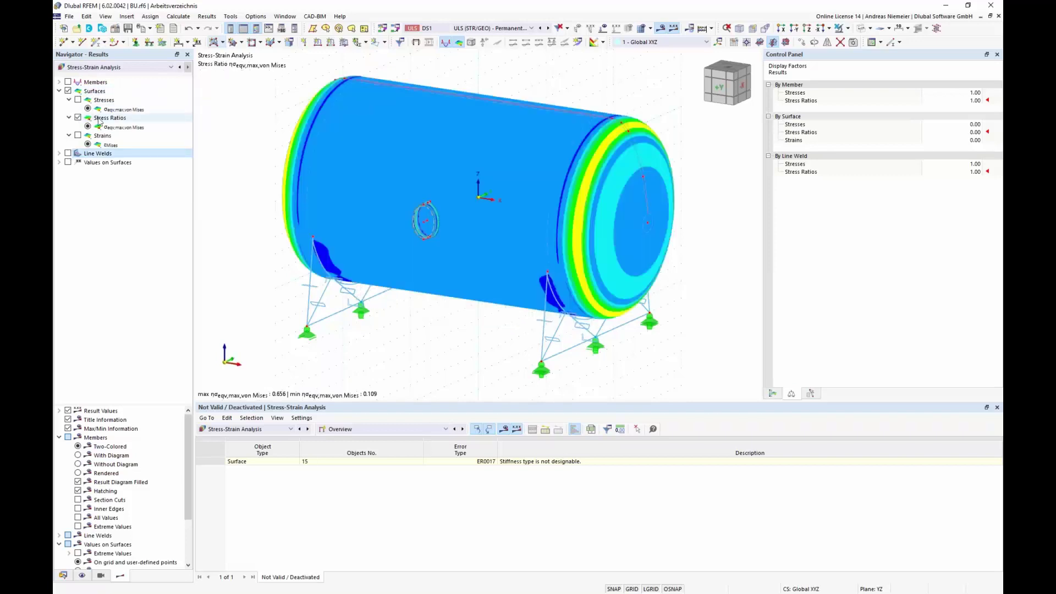
click(77, 136)
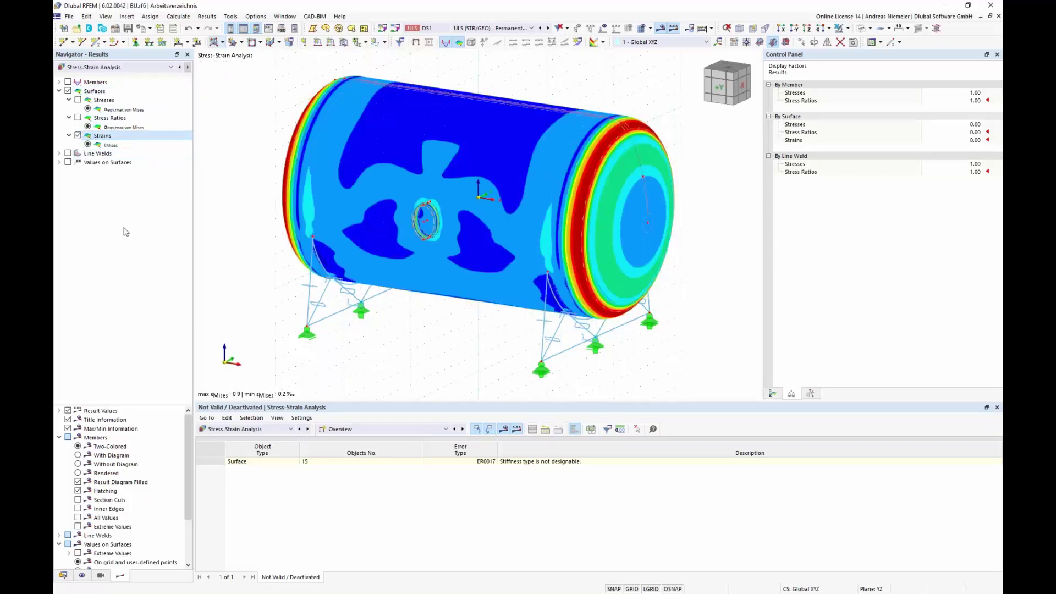
mouse_move(266, 352)
middle_down()
mouse_move(267, 339)
mouse_move(281, 340)
middle_up()
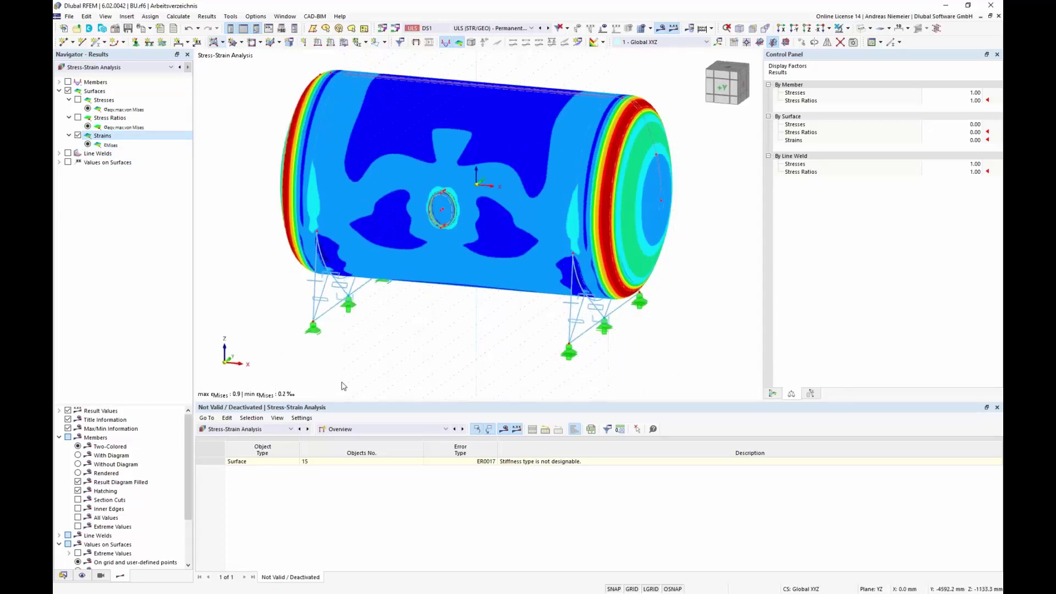
click(491, 28)
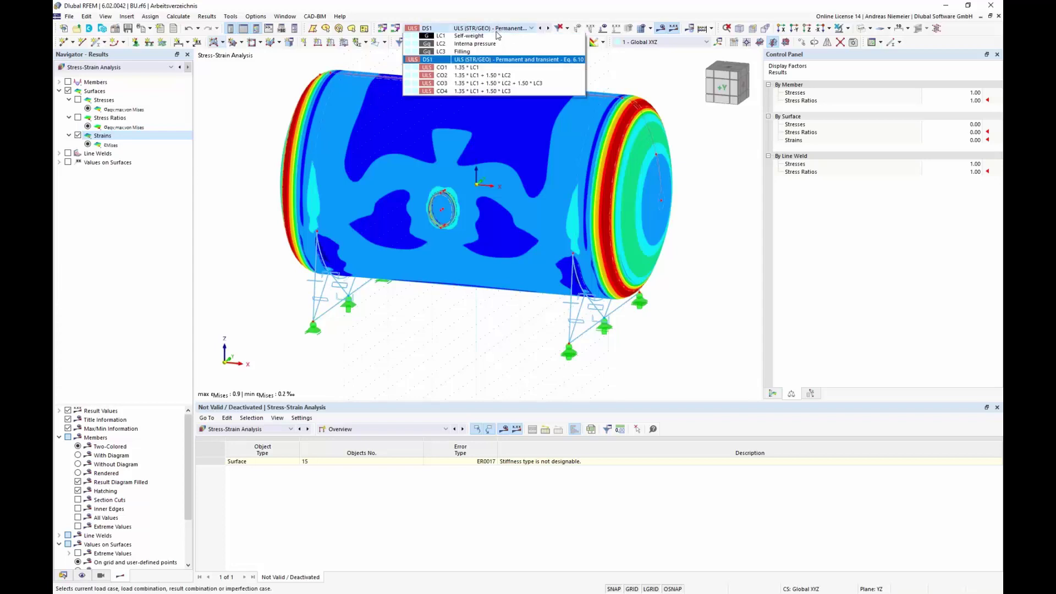
click(264, 133)
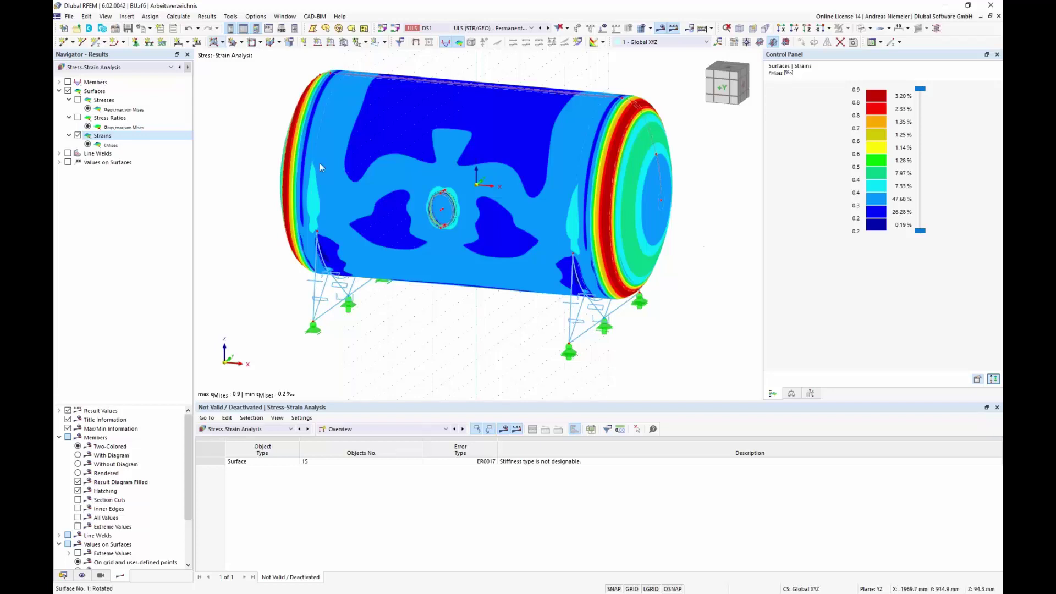
Read the governing surface strain by design situation, and display the von Mises surface stresses on the model for comparison.
click(380, 431)
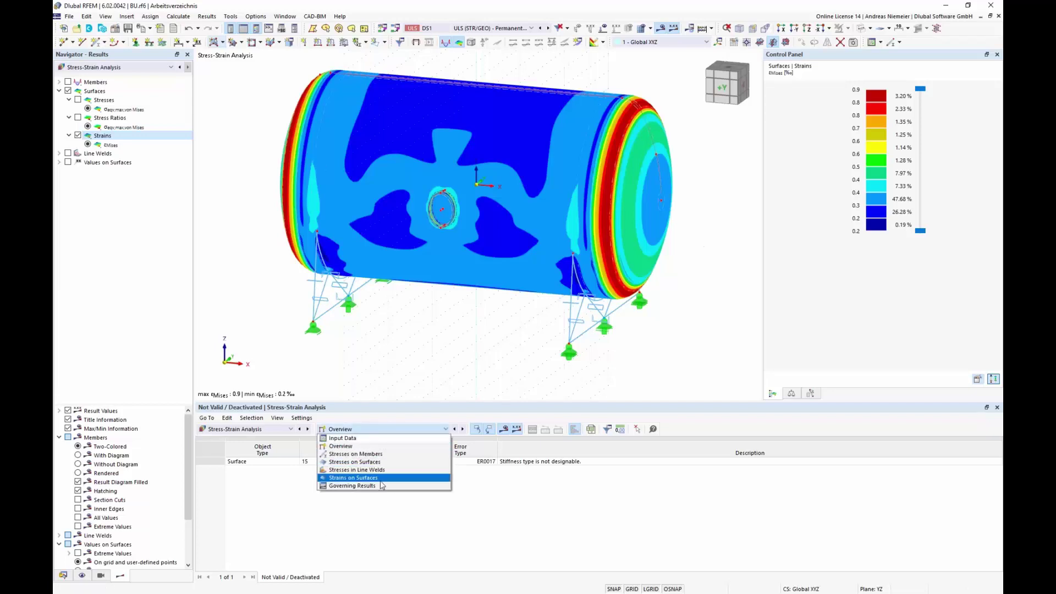
click(348, 478)
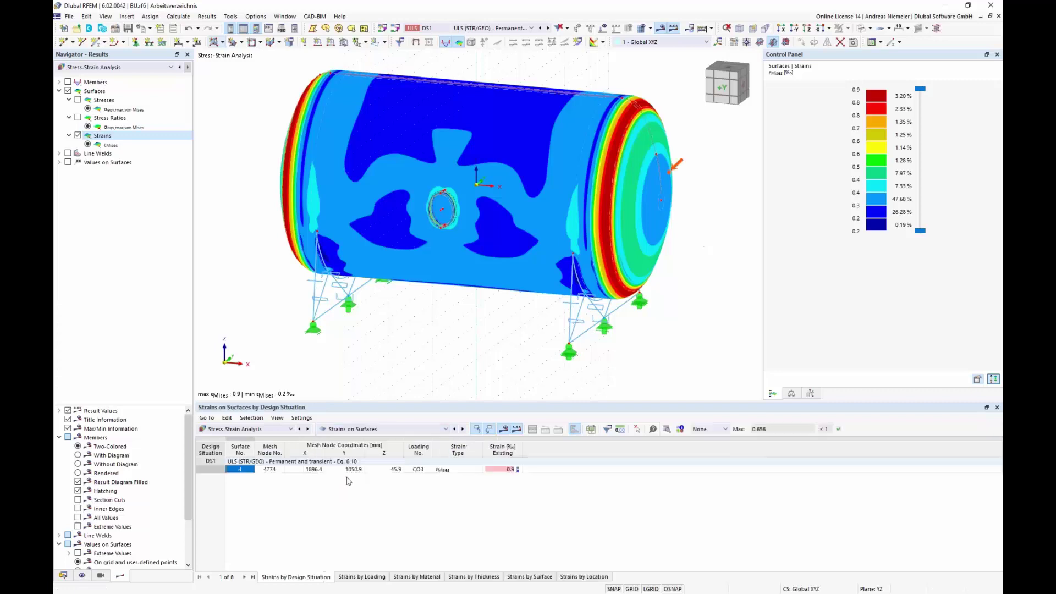
click(505, 470)
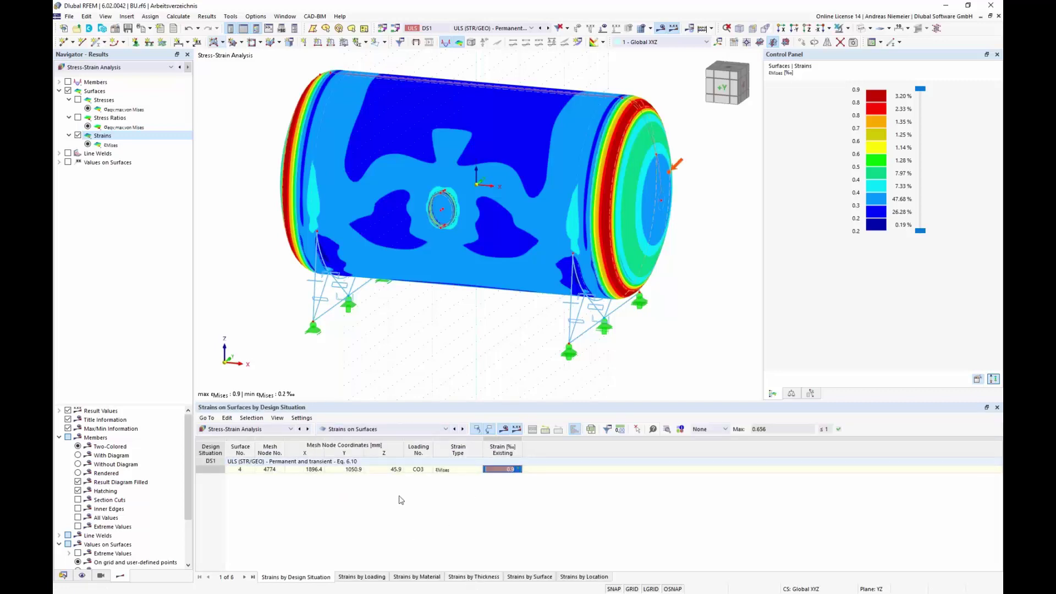
click(78, 100)
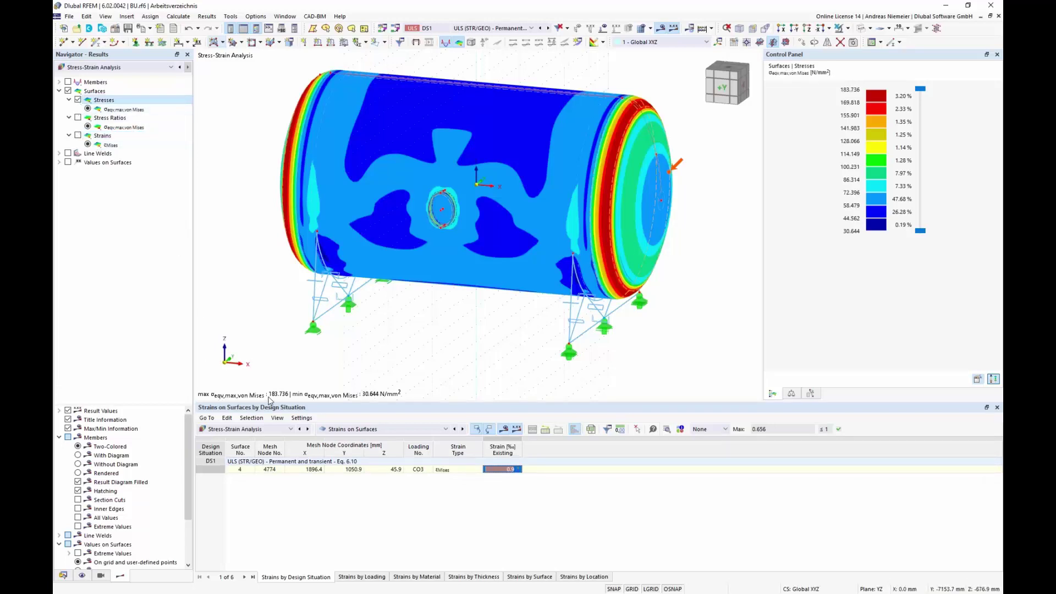
middle_drag(269, 397, 270, 387)
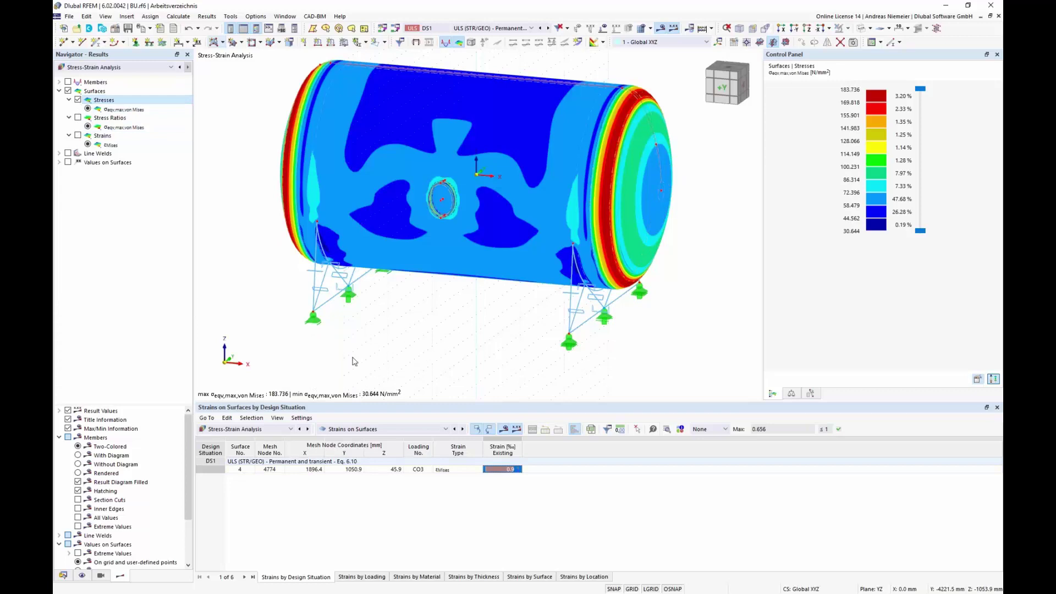
Set the uniform surface load of load case LC2 Internal pressure to 2500 kN/m².
click(243, 428)
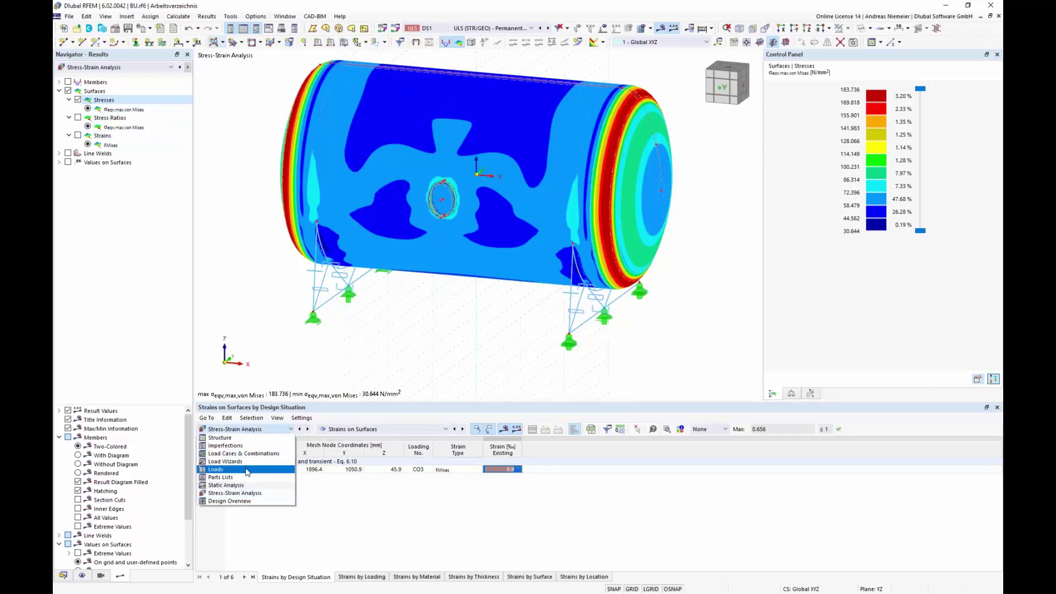
click(246, 469)
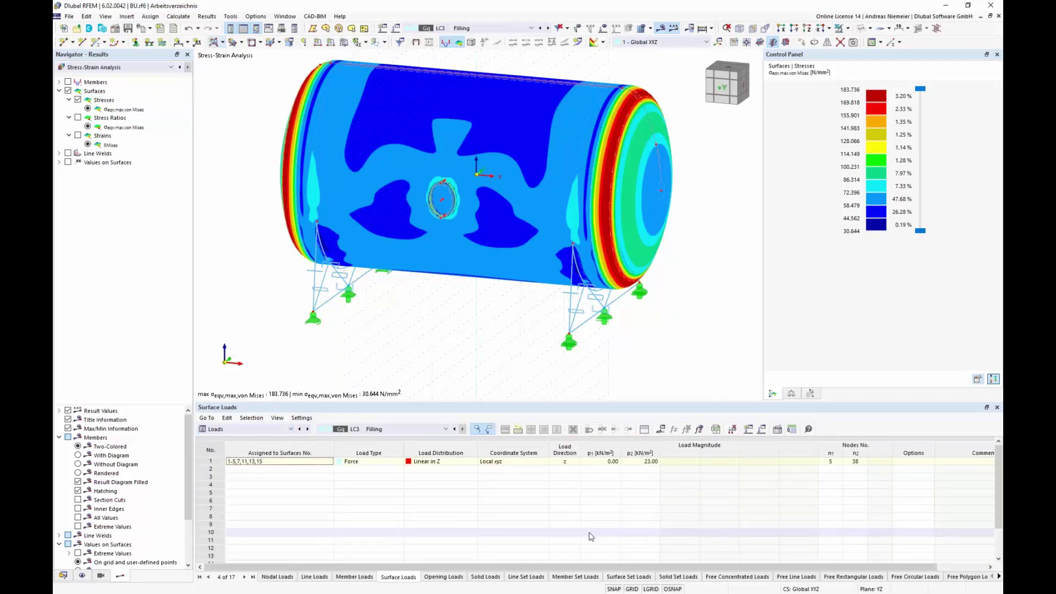
click(396, 429)
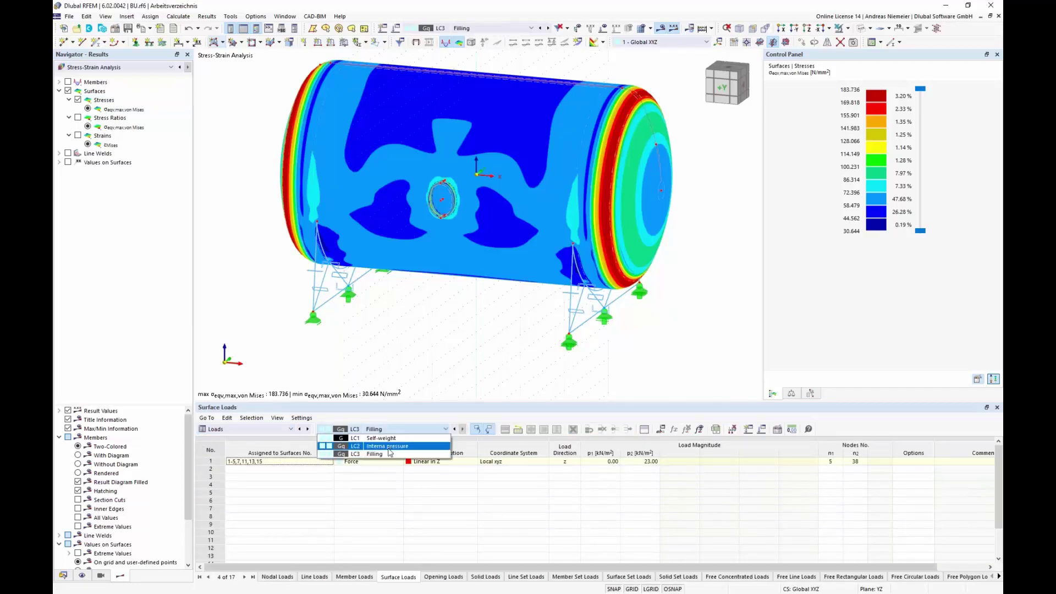
click(392, 446)
double_click(602, 463)
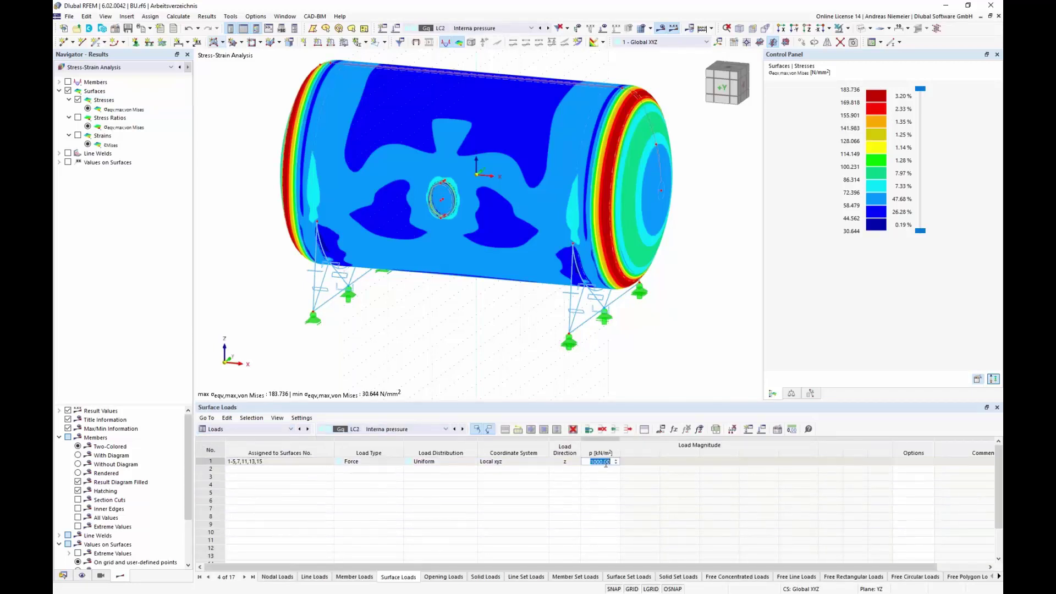
click(444, 197)
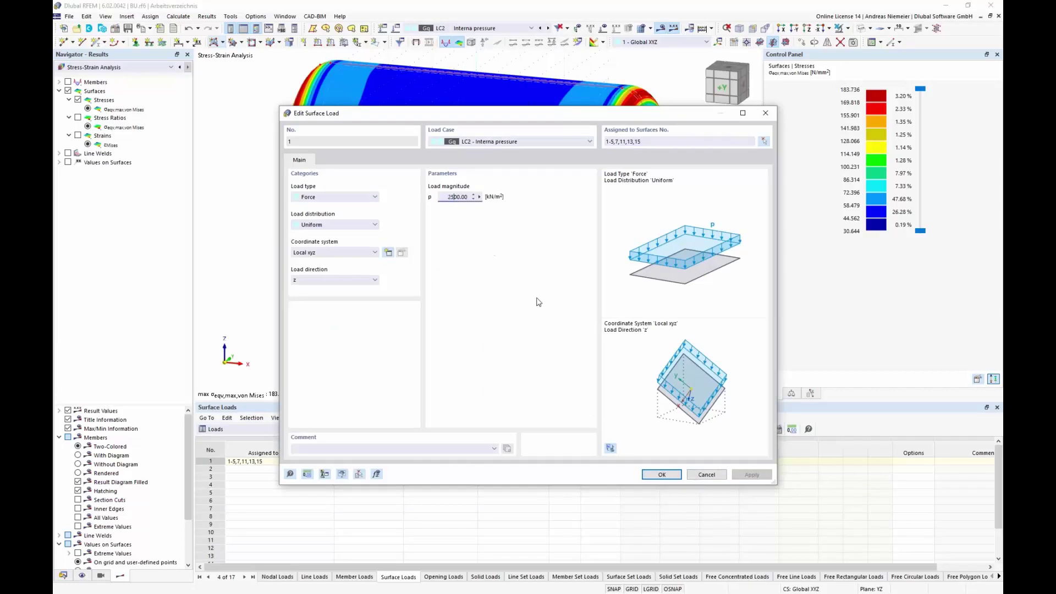
click(649, 474)
click(566, 370)
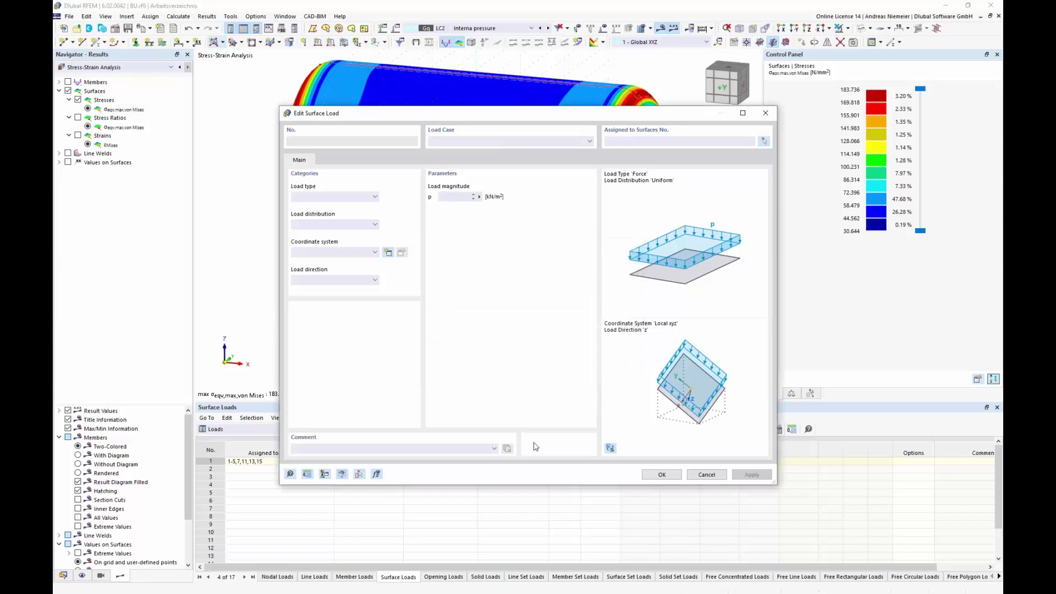
Return to the Stress-Strain Analysis tables and calculate the missing results for the changed load.
click(274, 429)
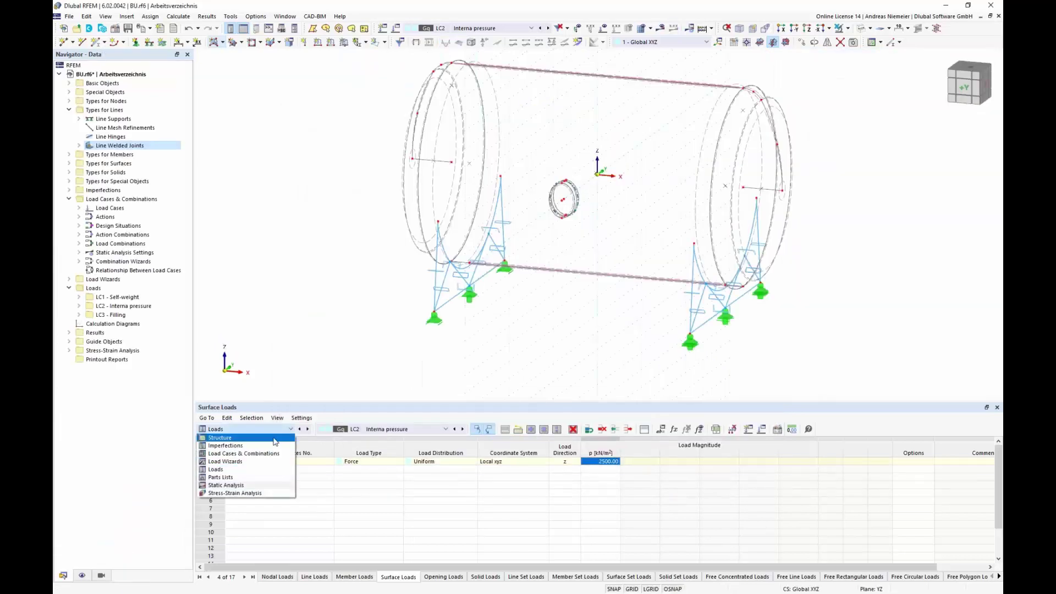
click(264, 492)
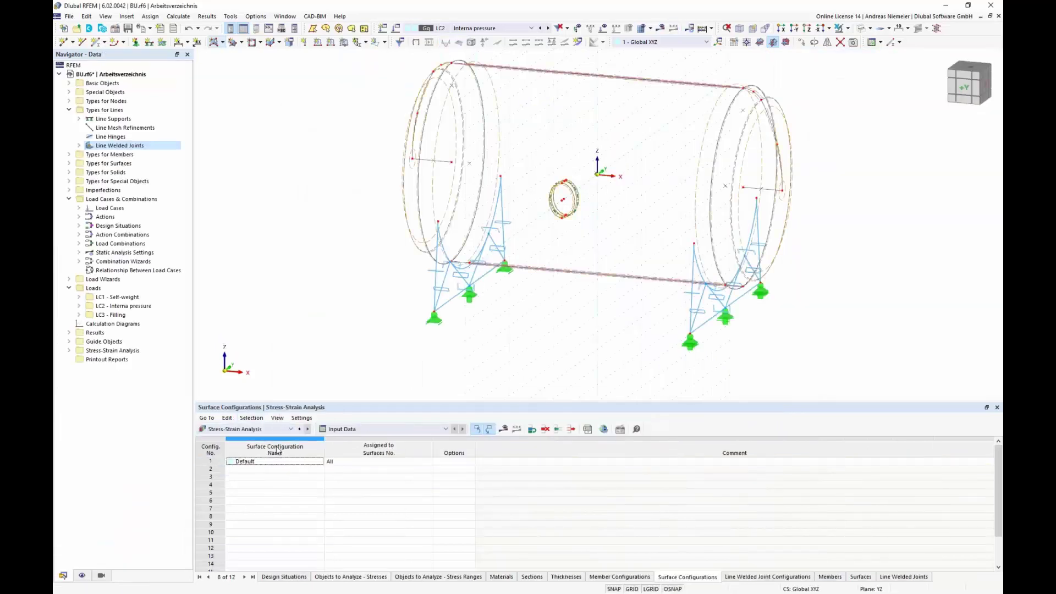
click(504, 429)
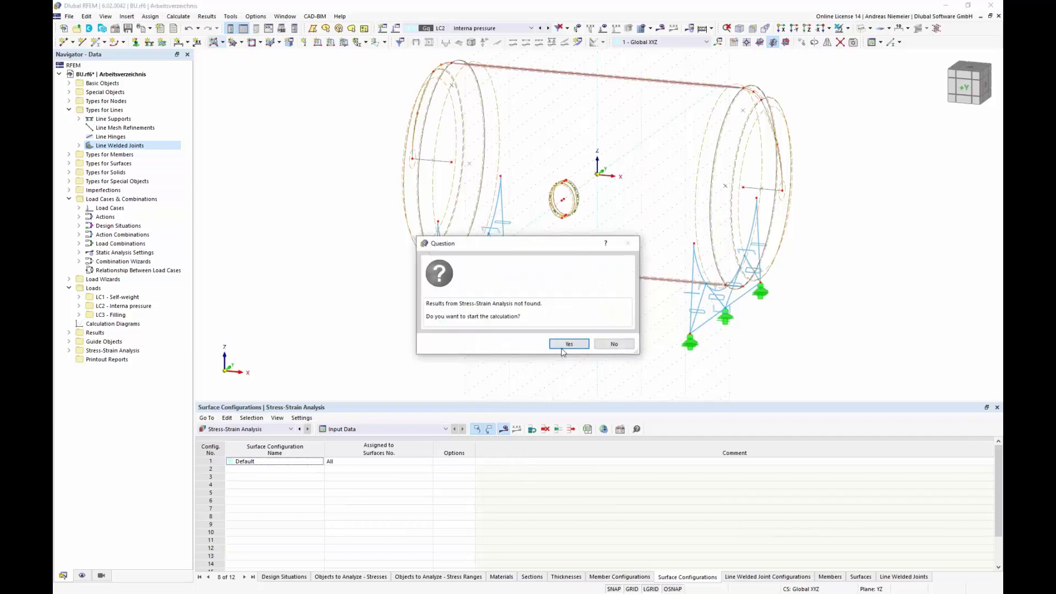
click(569, 345)
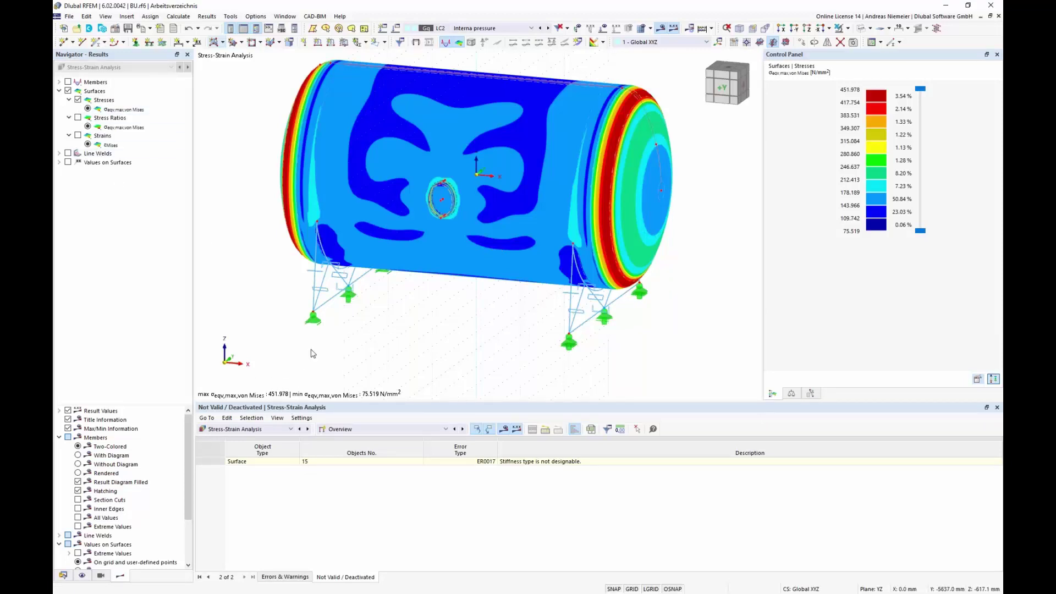
Display the ε Mises surface strains for the increased pressure and read the governing value by design situation.
click(78, 135)
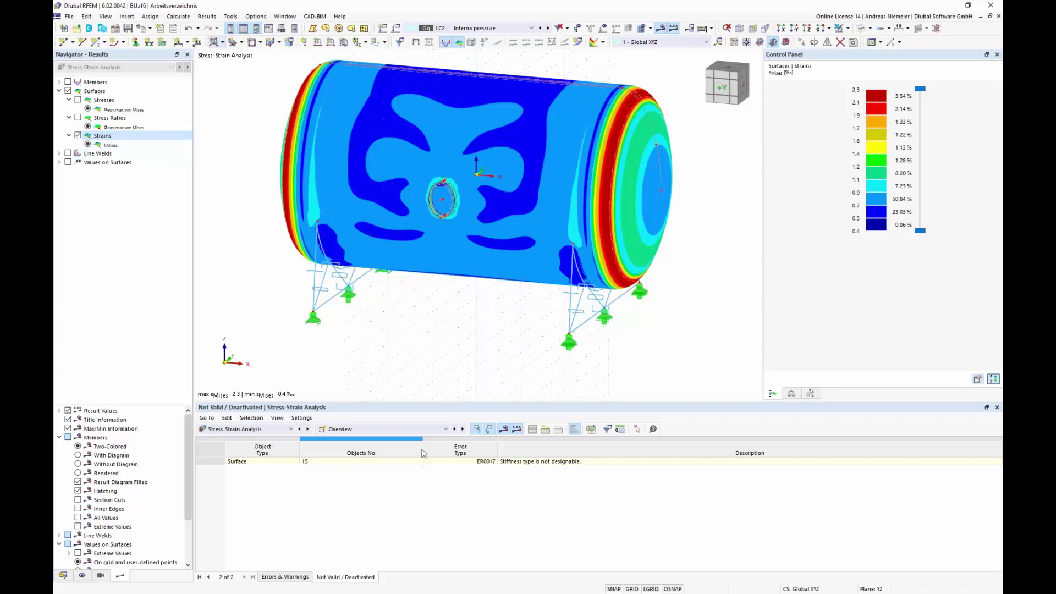
click(407, 430)
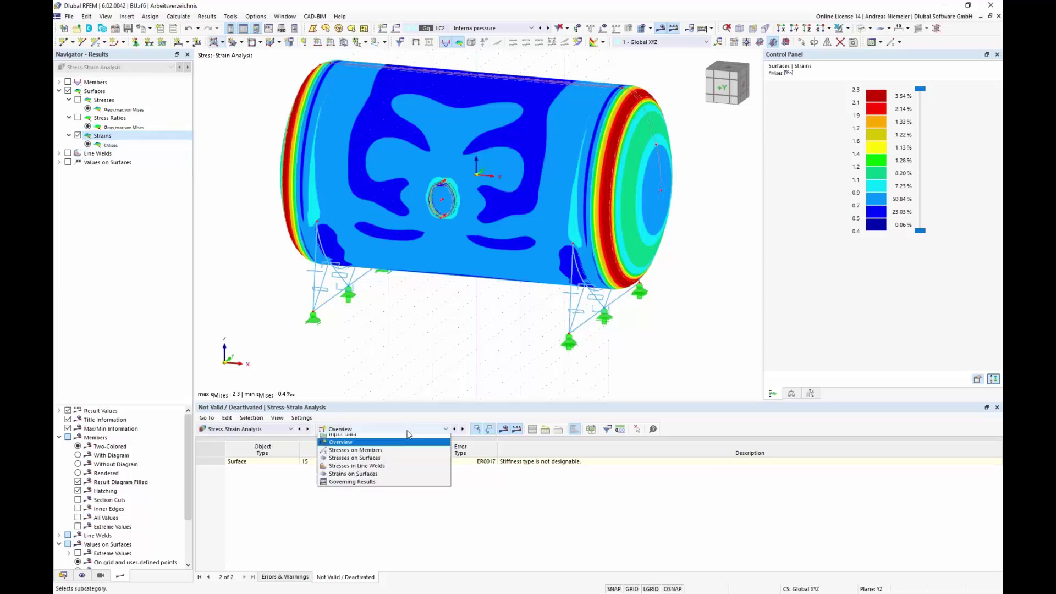
click(393, 478)
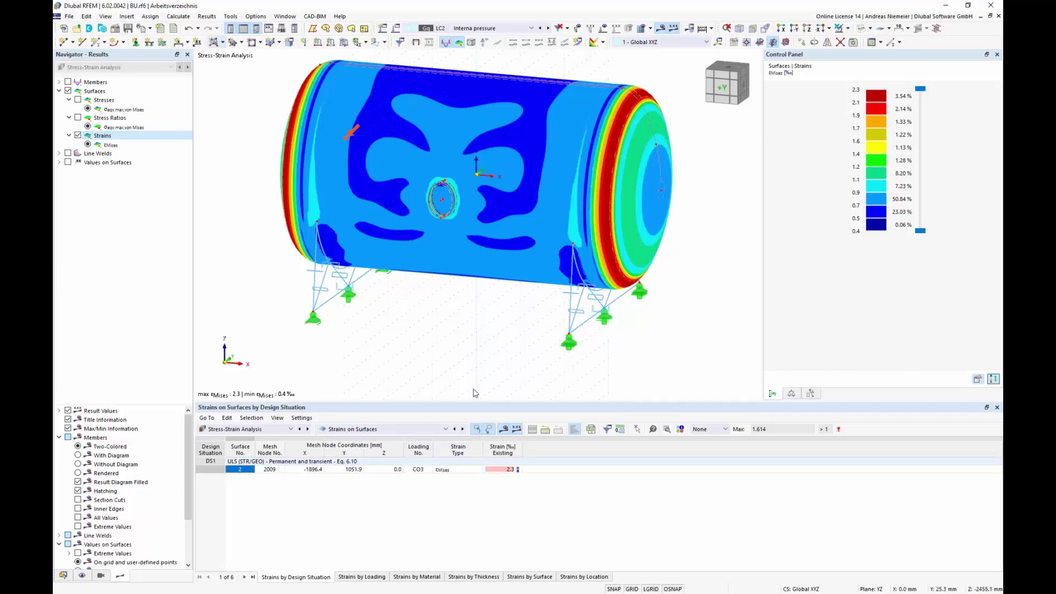
Change the material model of X2CrNiN18-7 (P) 1.4318 to Isotropic | Nonlinear Elastic (Surfaces/Solids), accepting the deletion of all results.
click(260, 430)
click(258, 438)
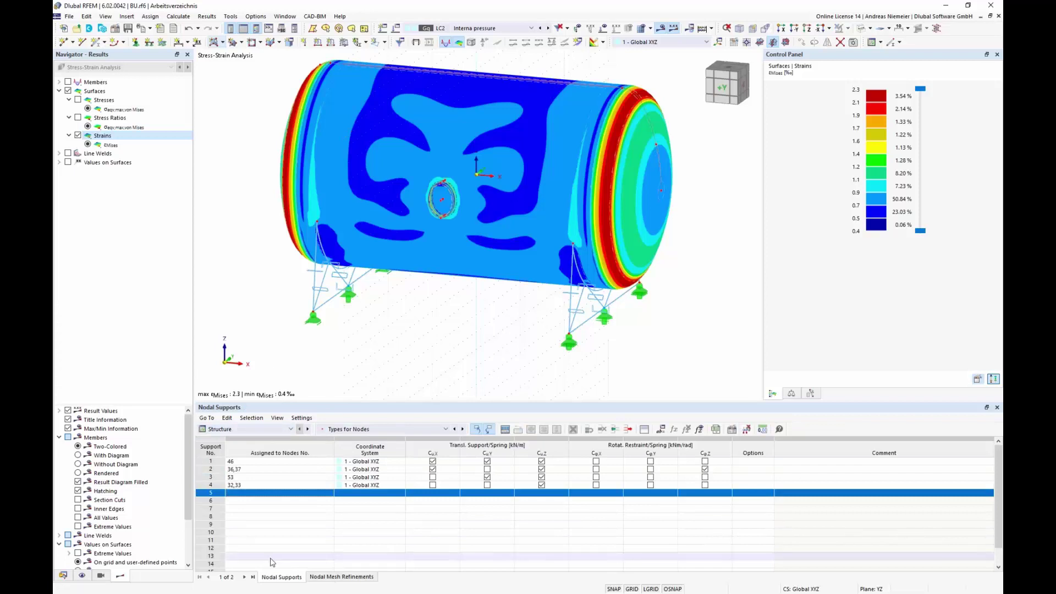
click(364, 429)
click(366, 441)
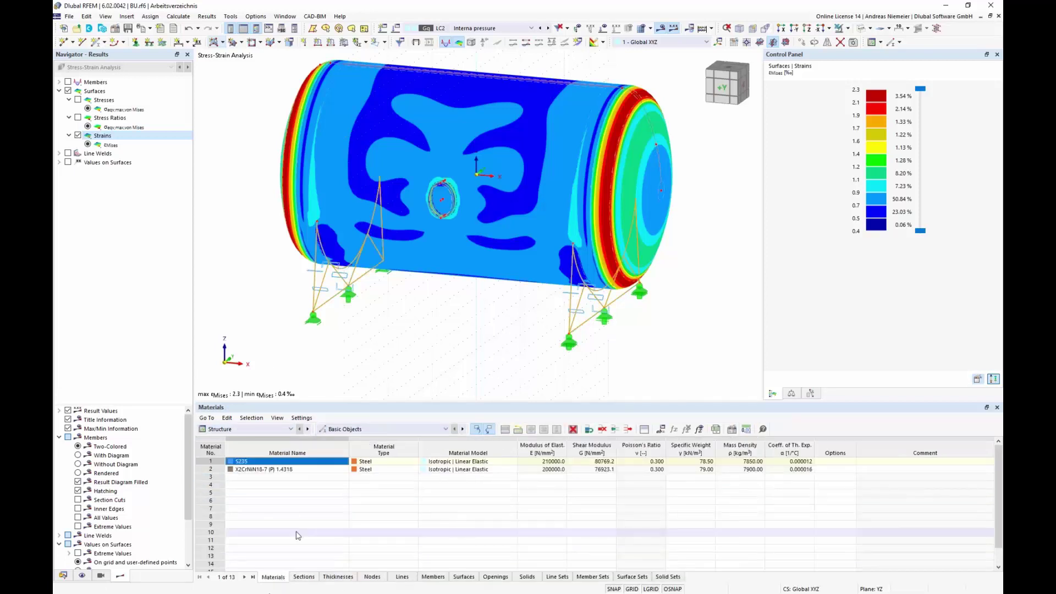
double_click(322, 469)
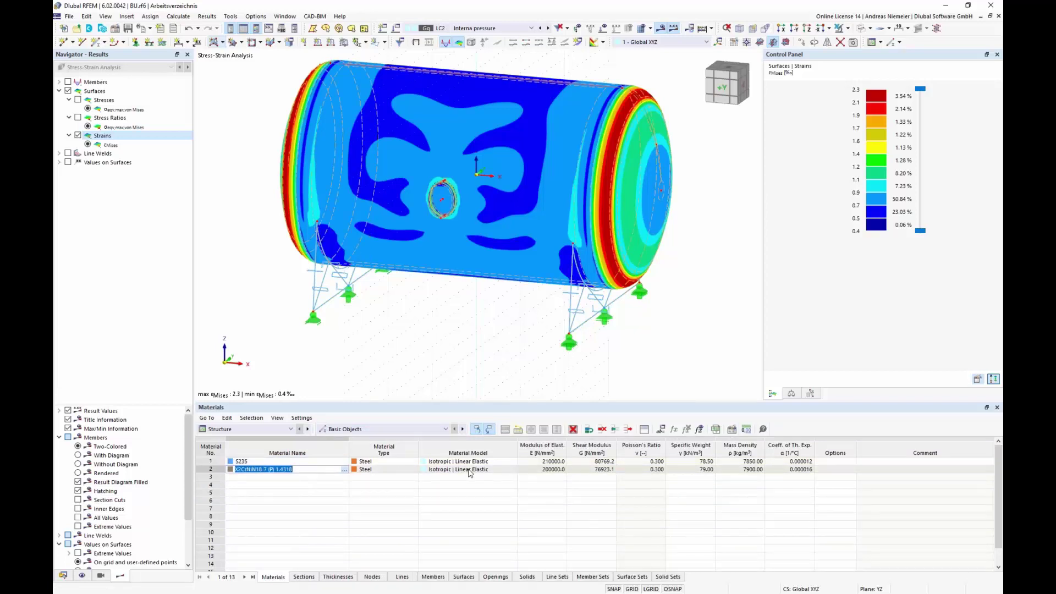
click(495, 470)
click(512, 469)
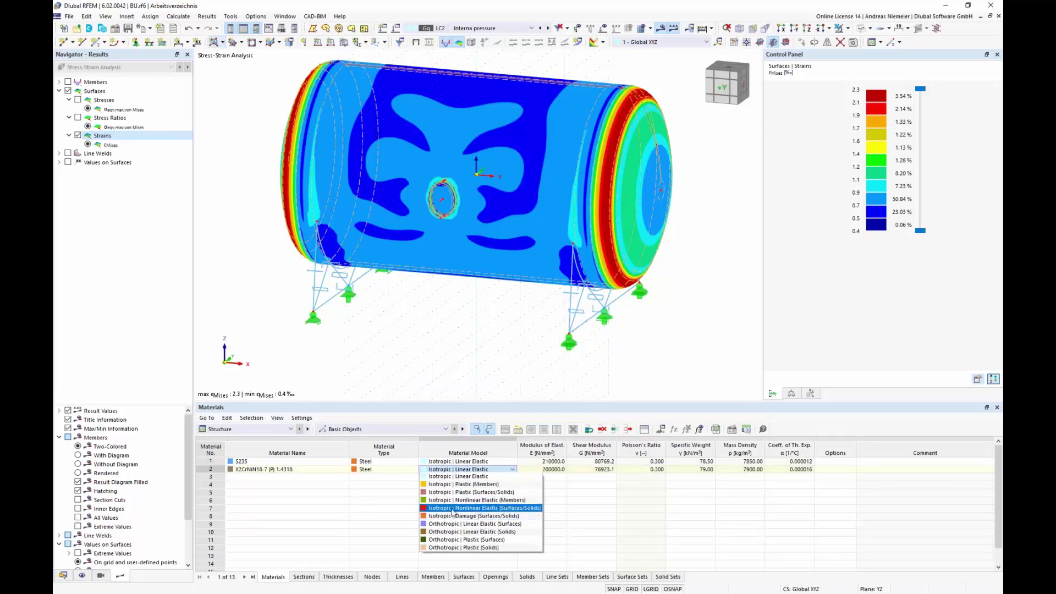
click(468, 508)
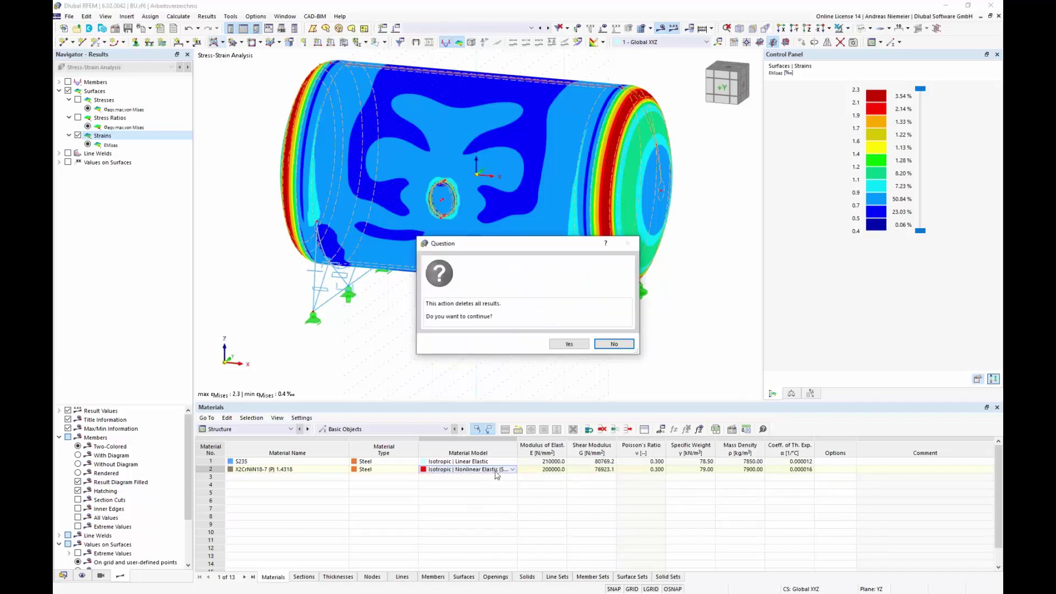
click(570, 345)
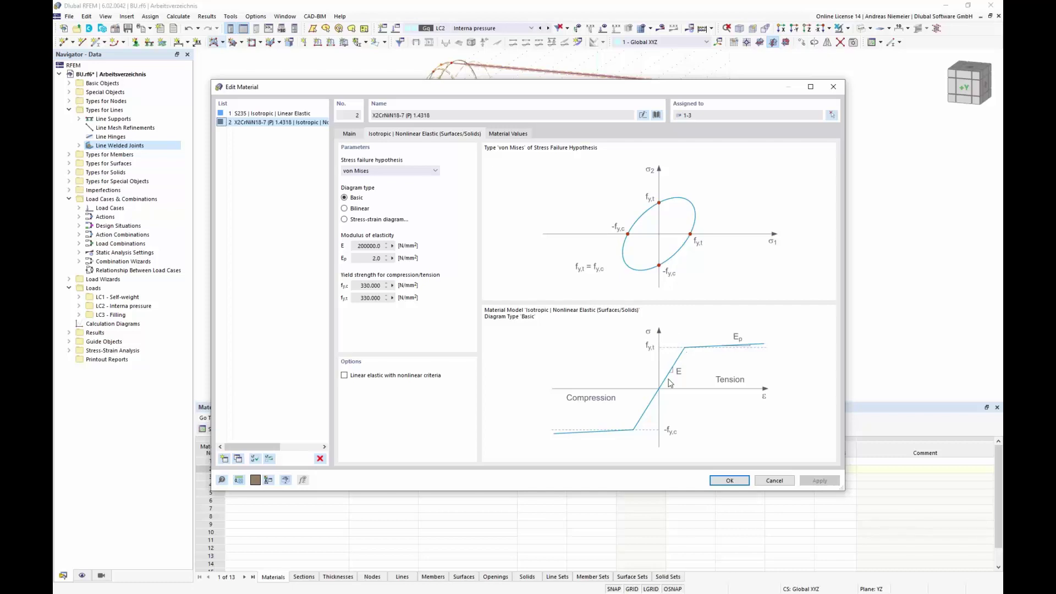
Make X2CrNiN18-7 (P) 1.4318 a user-defined material with a yield strength of 280 N/mm², and recalculate the Stress-Strain Analysis.
click(349, 134)
click(344, 309)
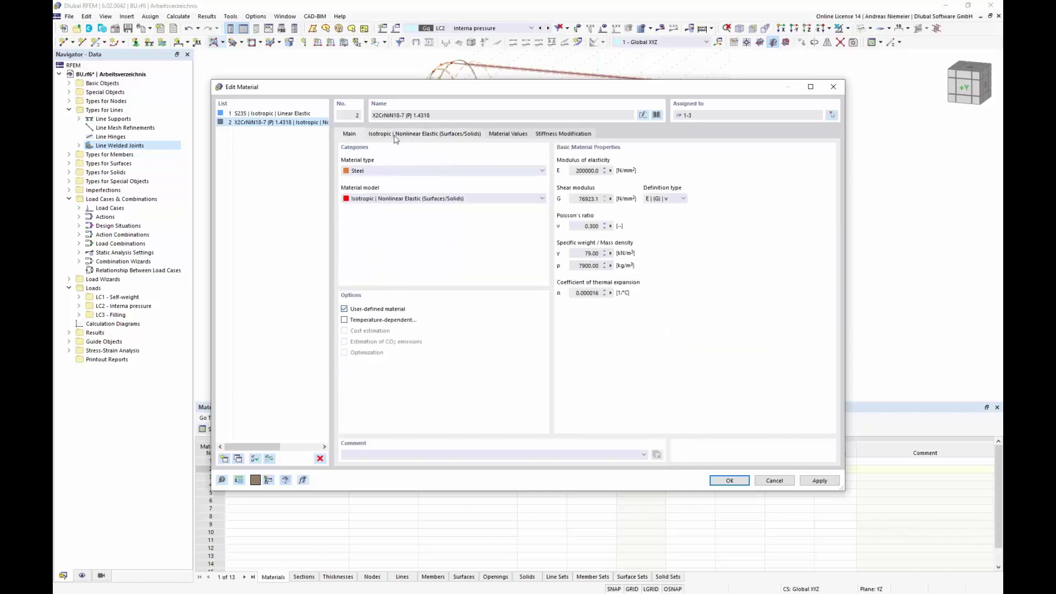
click(394, 134)
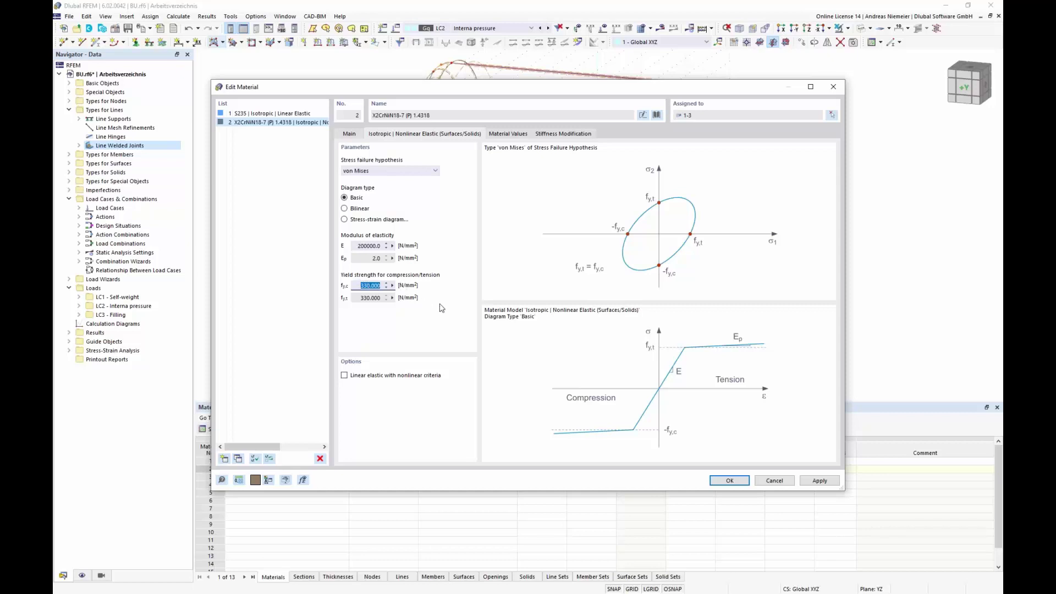
text(280)
click(366, 300)
click(730, 480)
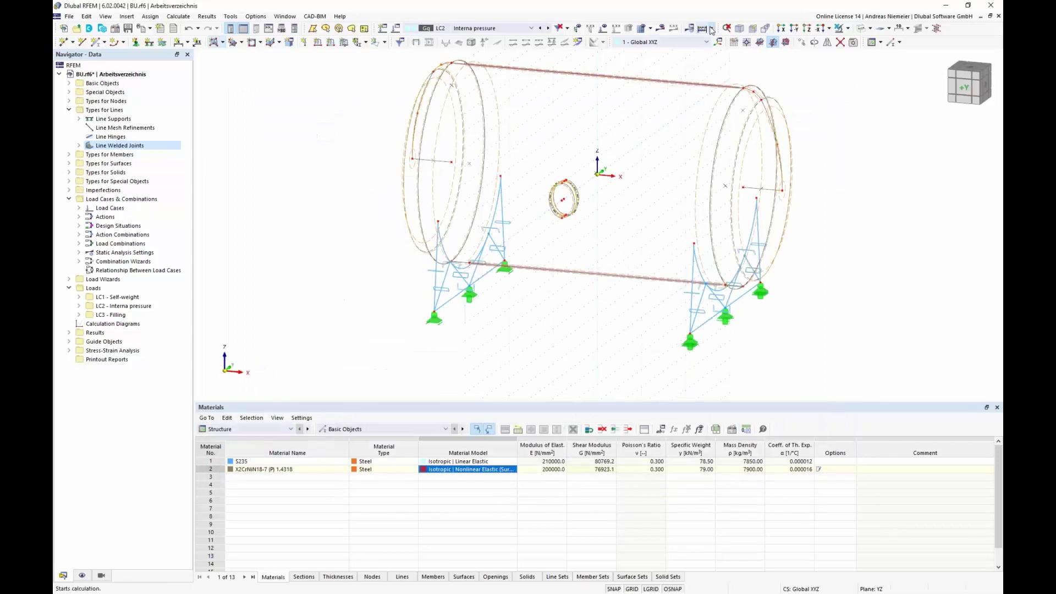
click(712, 29)
click(725, 53)
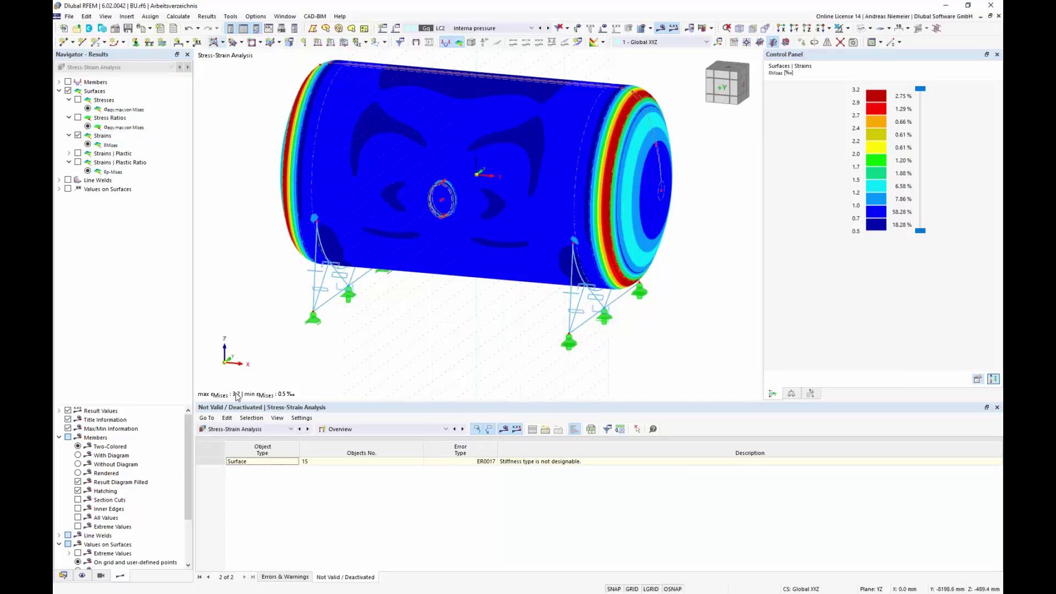
Compare the surface results for plastic strains, plastic strain ratio, stresses and total strains, ending on the plastic strains εp-Mises.
click(77, 153)
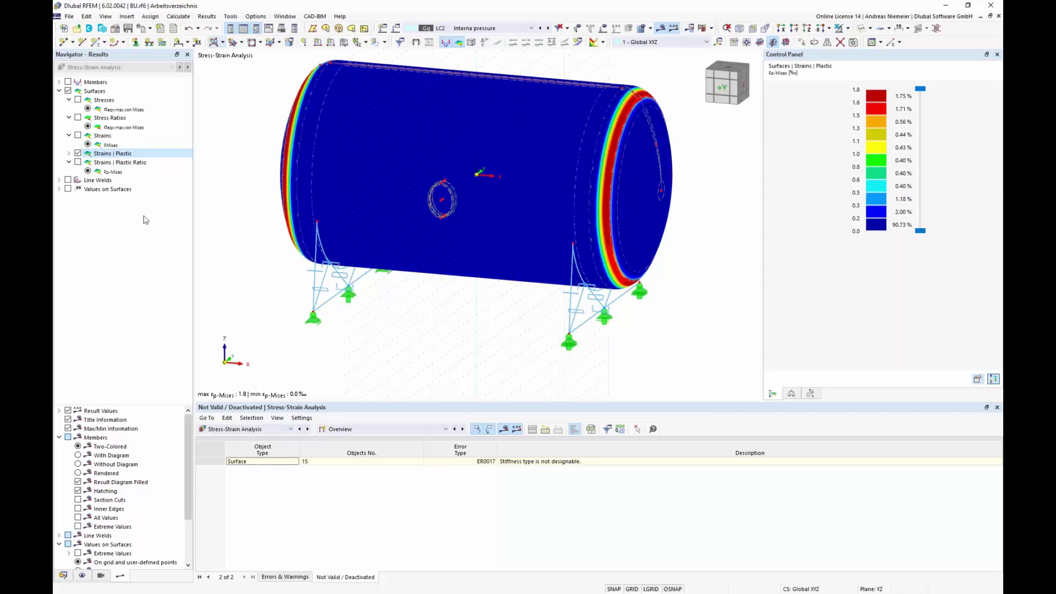
click(78, 162)
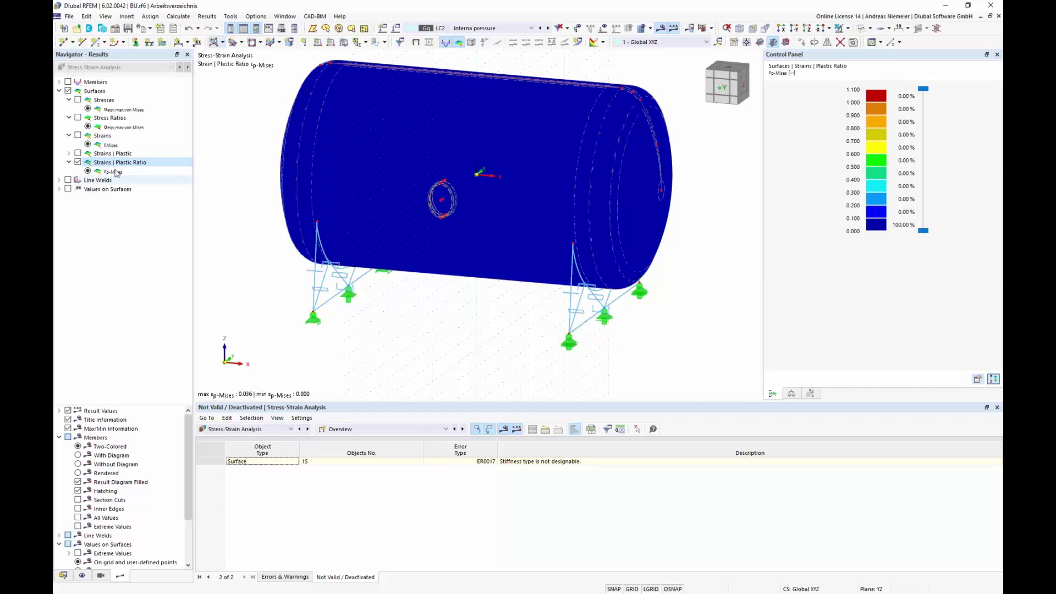
click(78, 100)
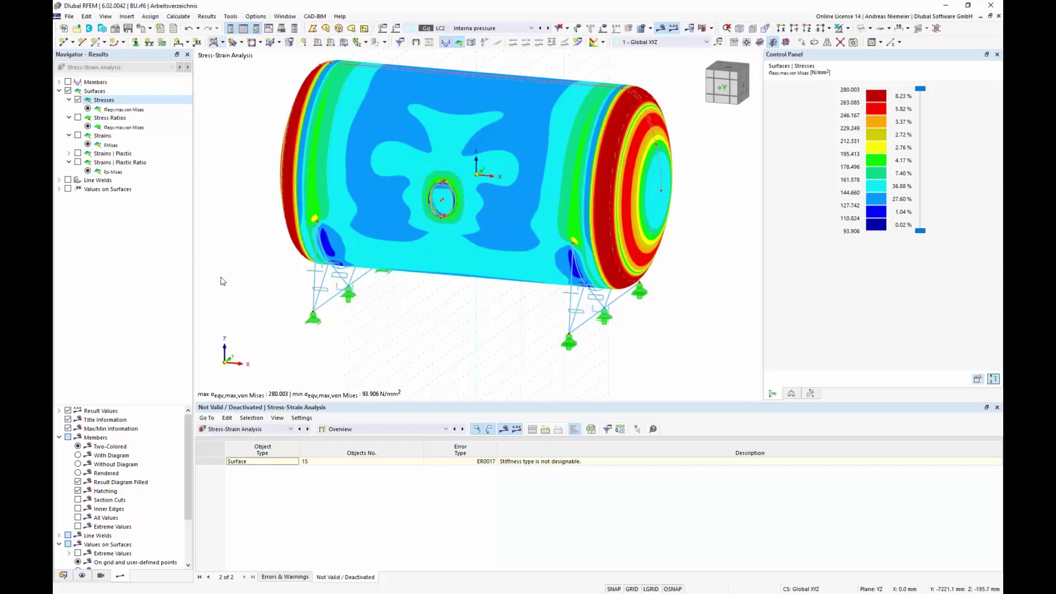
click(77, 135)
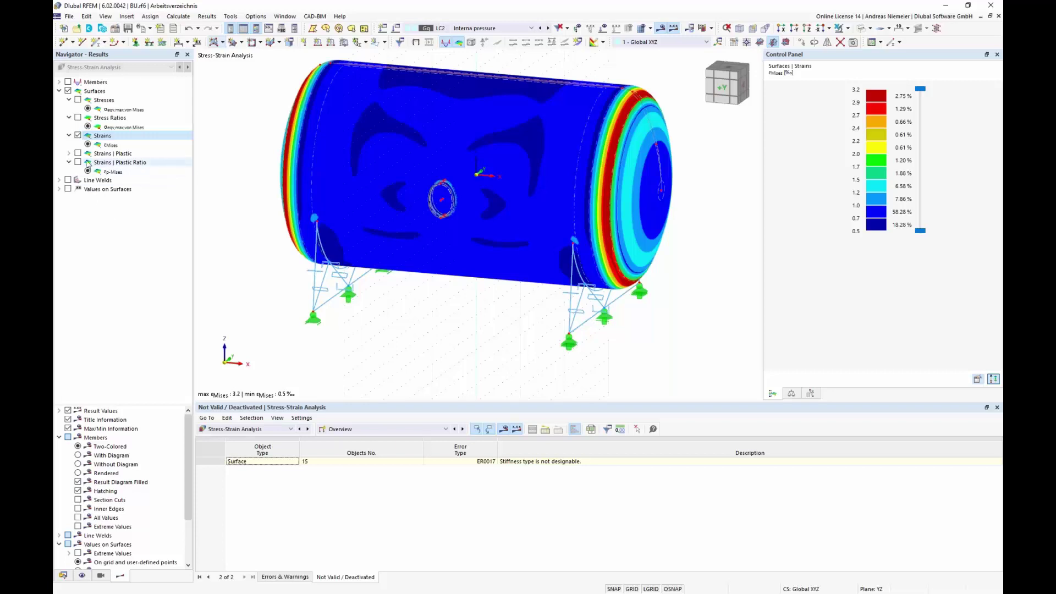
click(77, 154)
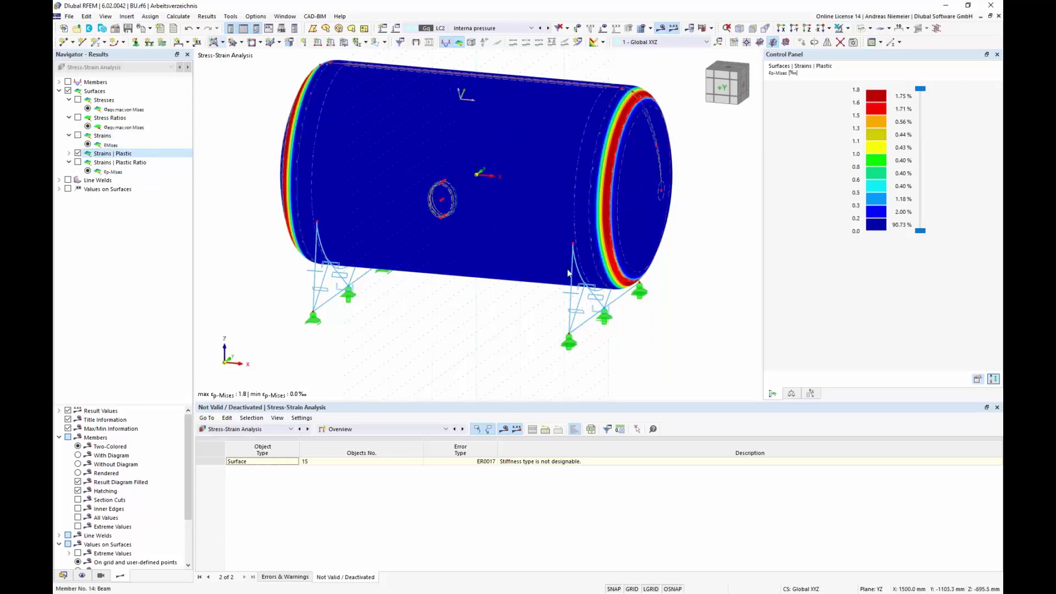
middle_drag(405, 345, 404, 330)
scroll(404, 330, down, 1)
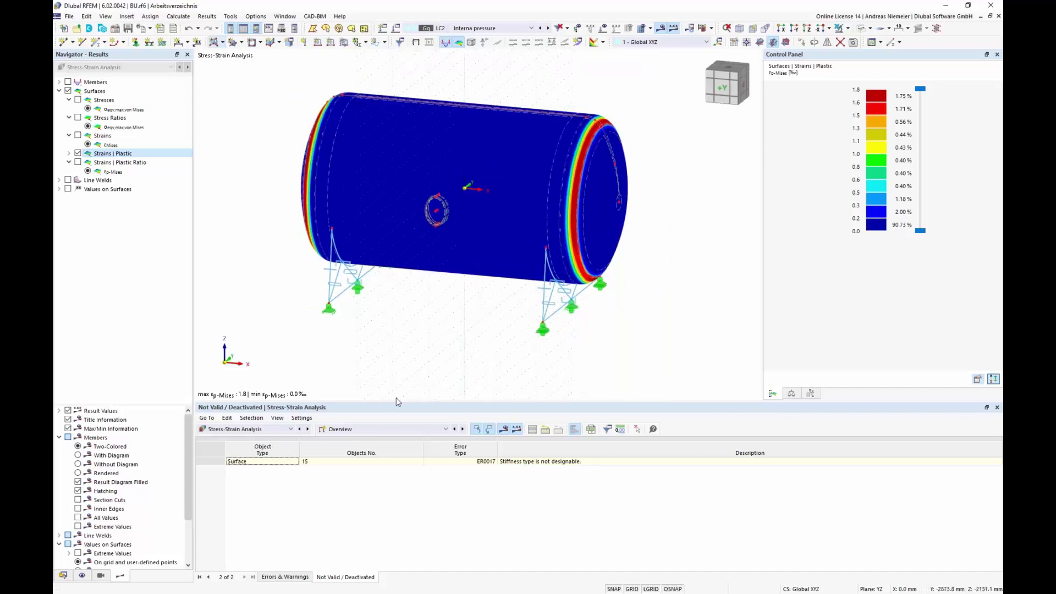
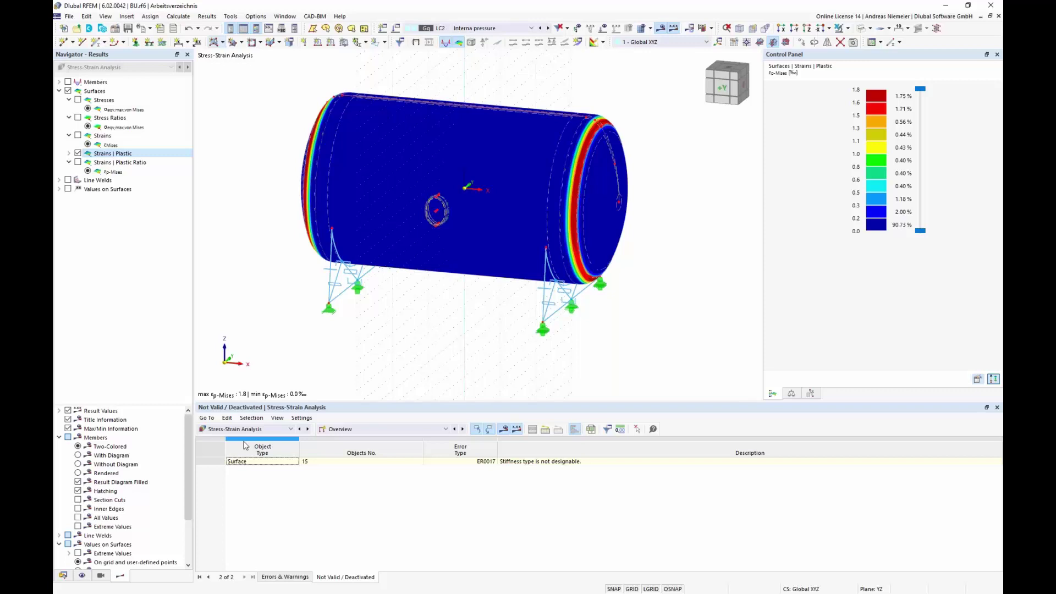
Show the Stress-Strain Analysis input data and display the von Mises stress ratios on members instead of the surface results.
click(356, 431)
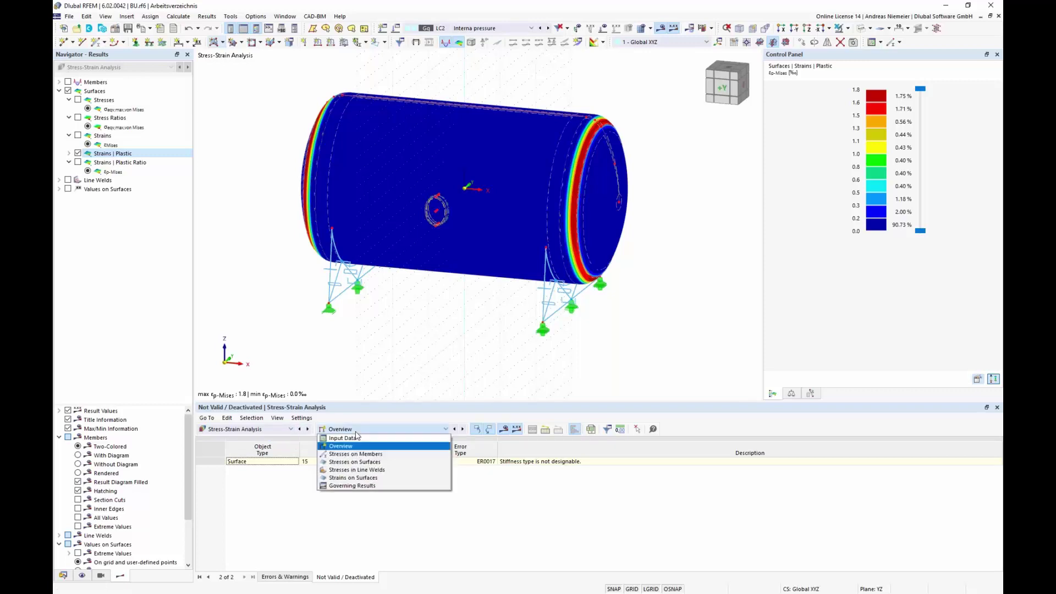
click(352, 438)
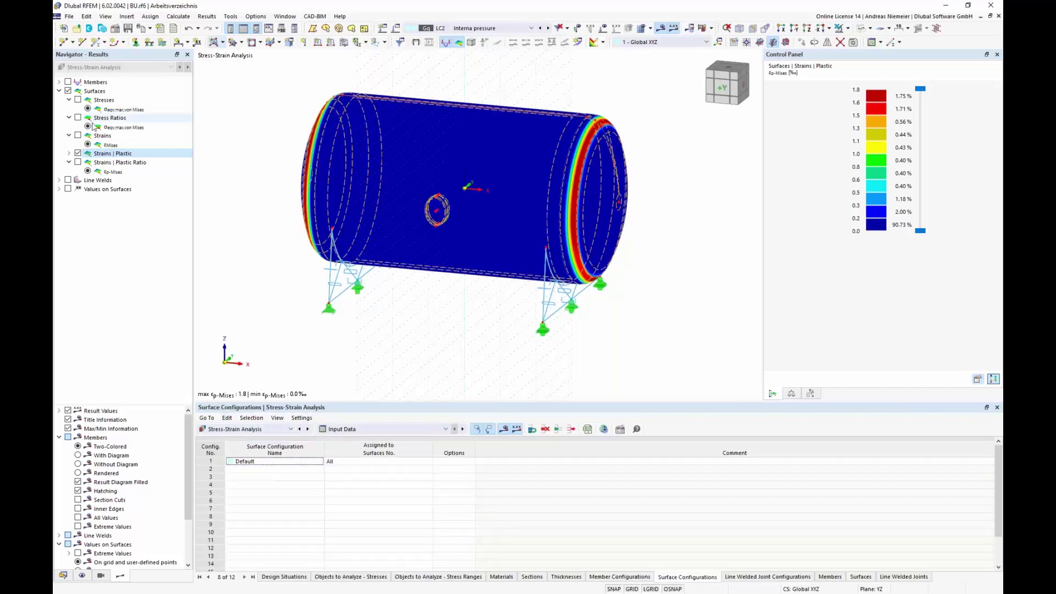
click(59, 91)
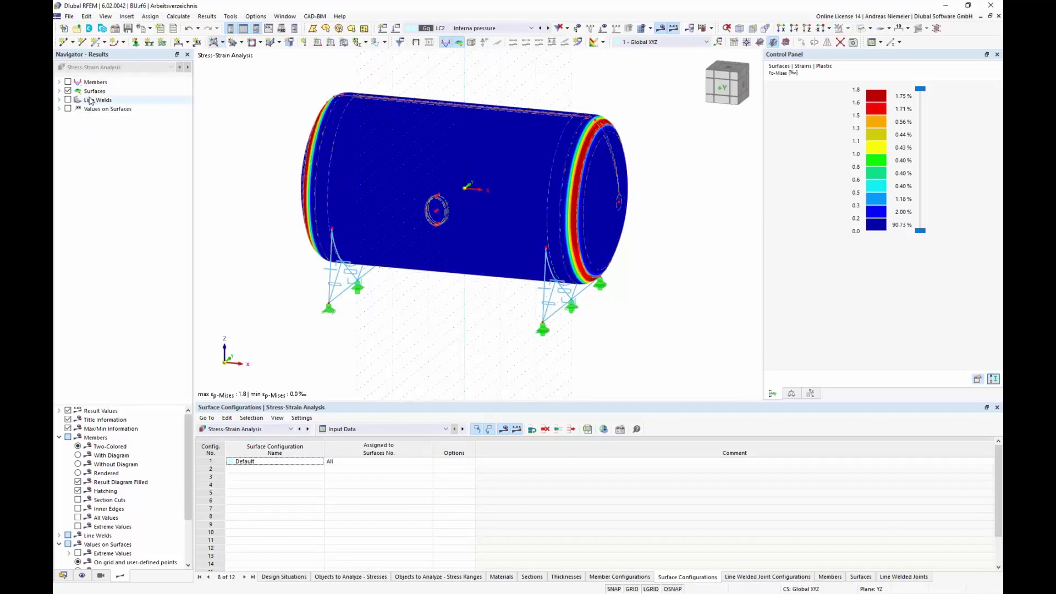
click(68, 91)
click(68, 82)
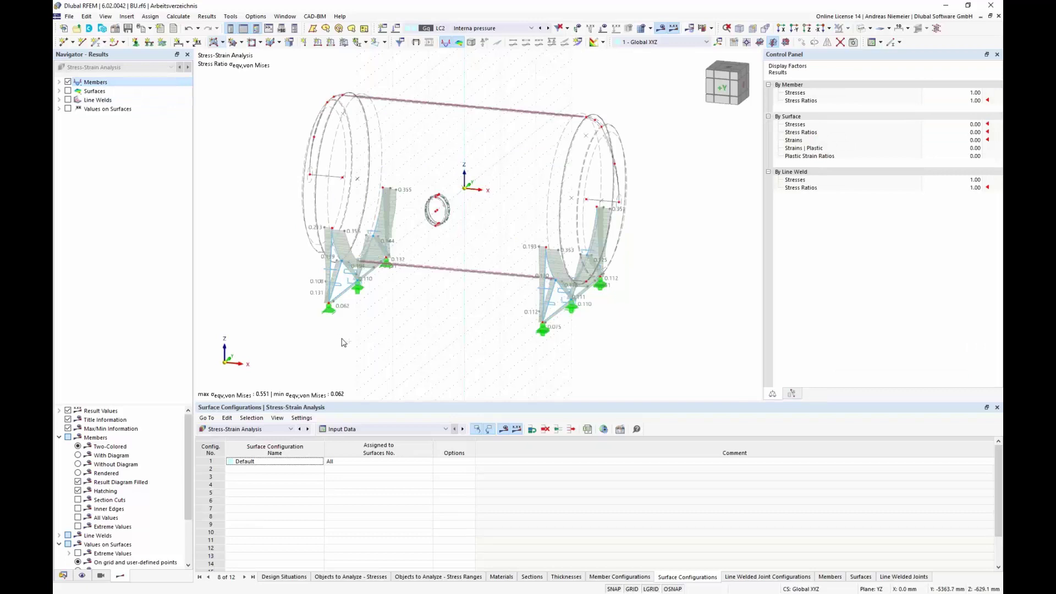
scroll(374, 341, up, 1)
ctrl+middle_drag(374, 341, 360, 319)
scroll(361, 319, down, 1)
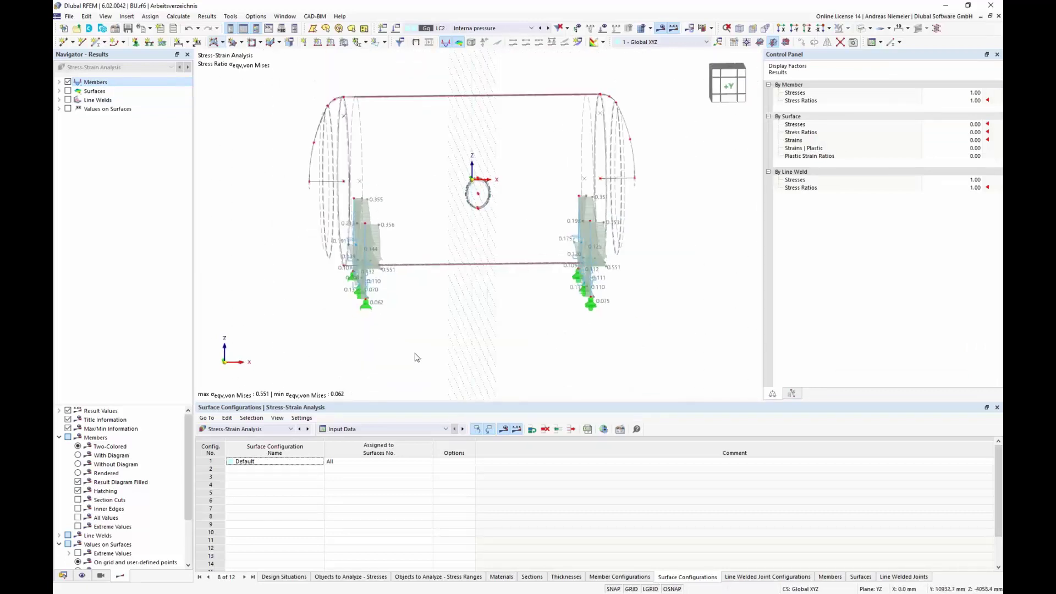
mouse_move(416, 354)
ctrl+middle_down()
mouse_move(520, 356)
mouse_move(416, 354)
ctrl+middle_up()
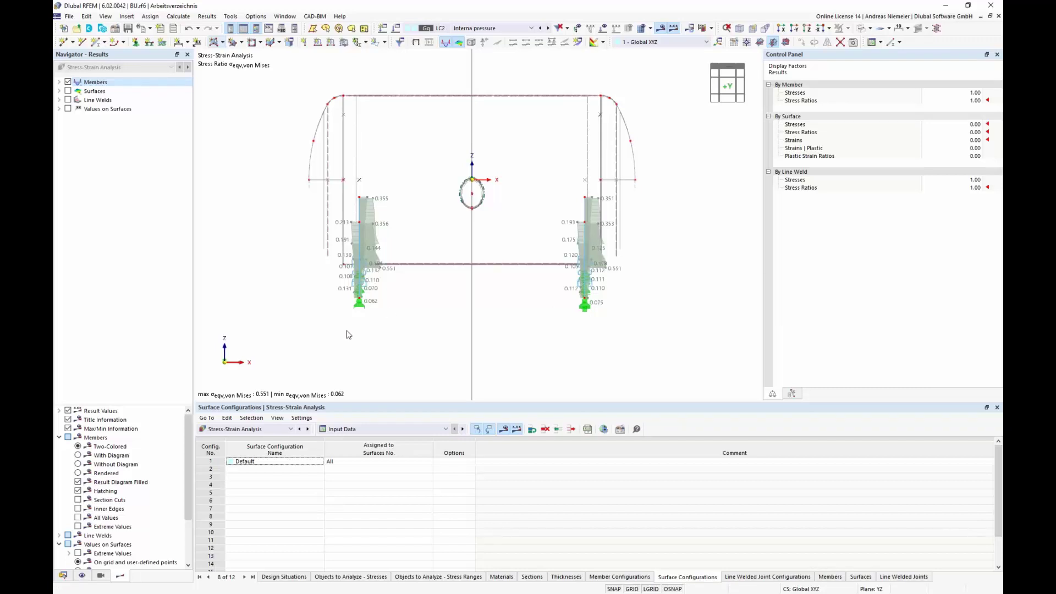
ctrl+middle_drag(270, 312, 463, 347)
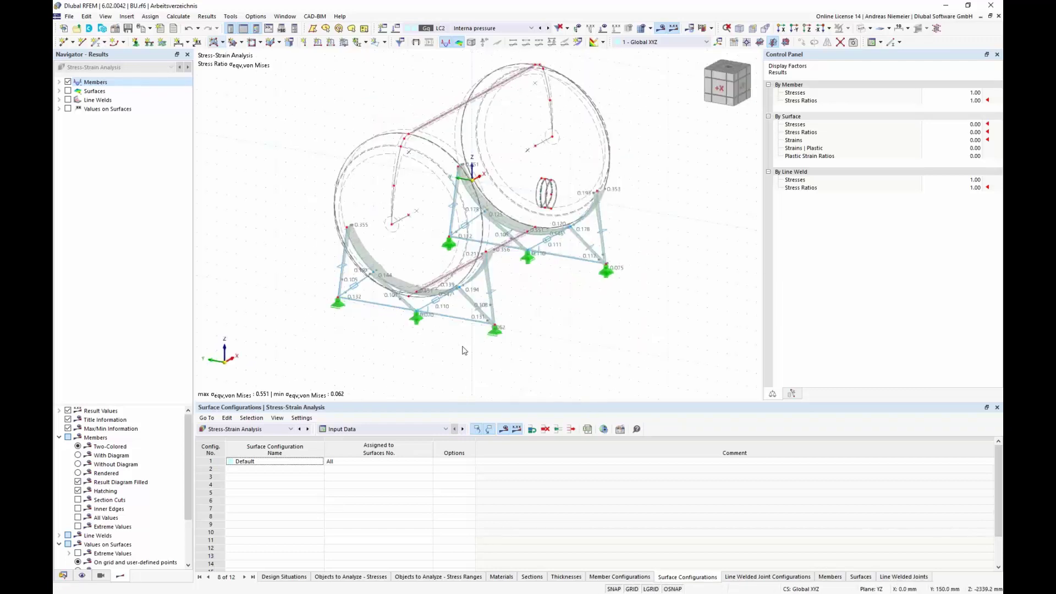
Select the horizontal base beams of both vessel supports and isolate them in visibility mode.
drag(462, 346, 450, 312)
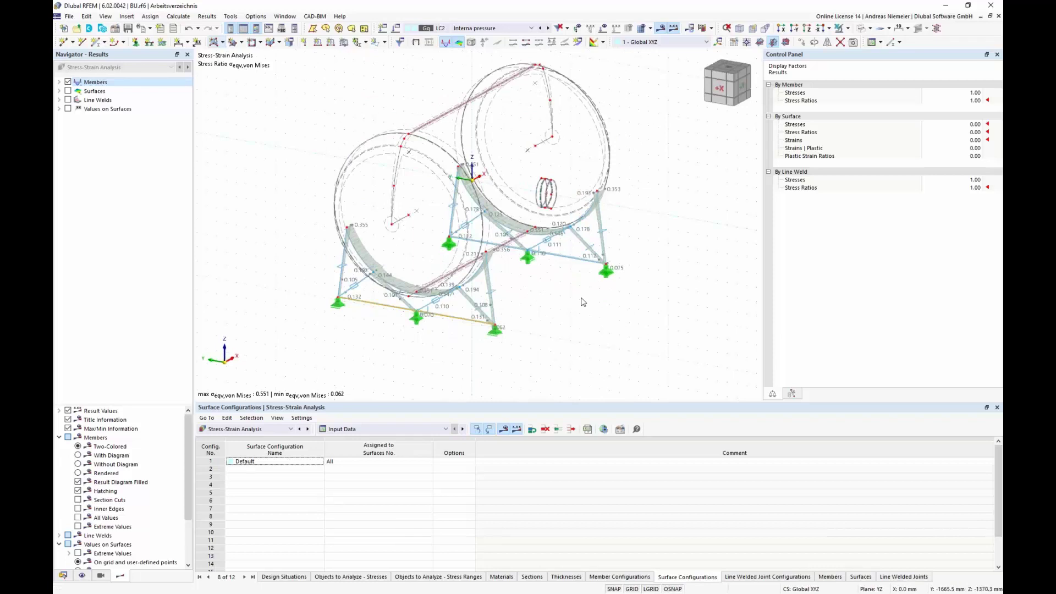
drag(581, 290, 569, 260)
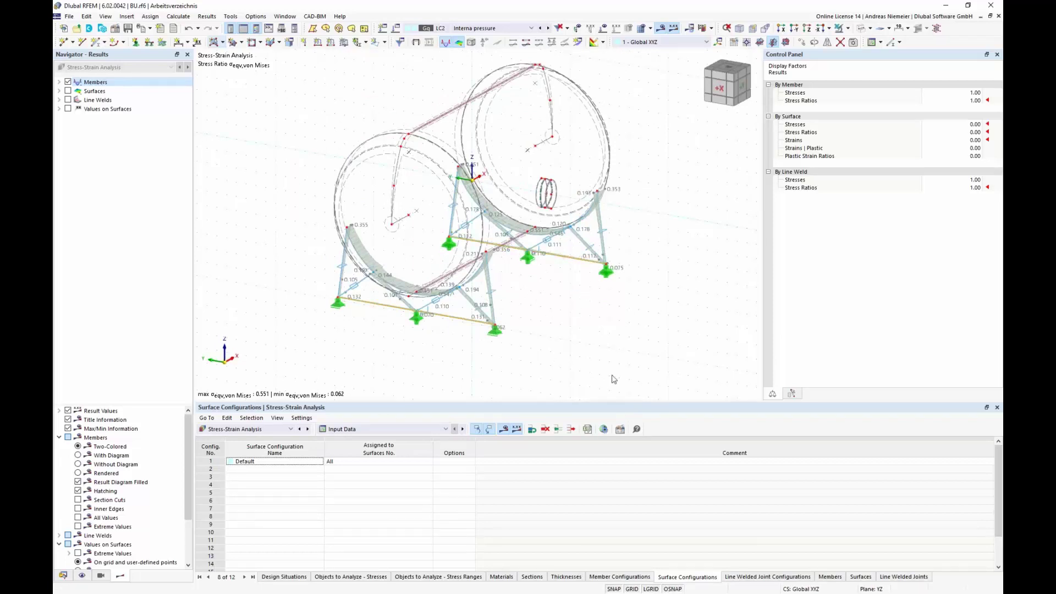
click(847, 30)
click(841, 80)
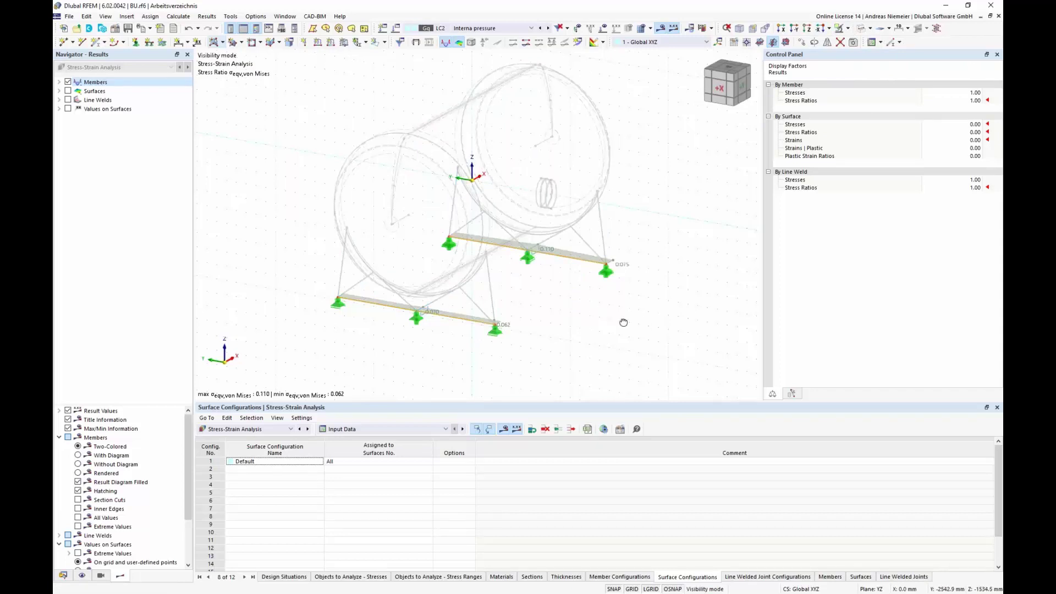
ctrl+middle_drag(623, 322, 511, 333)
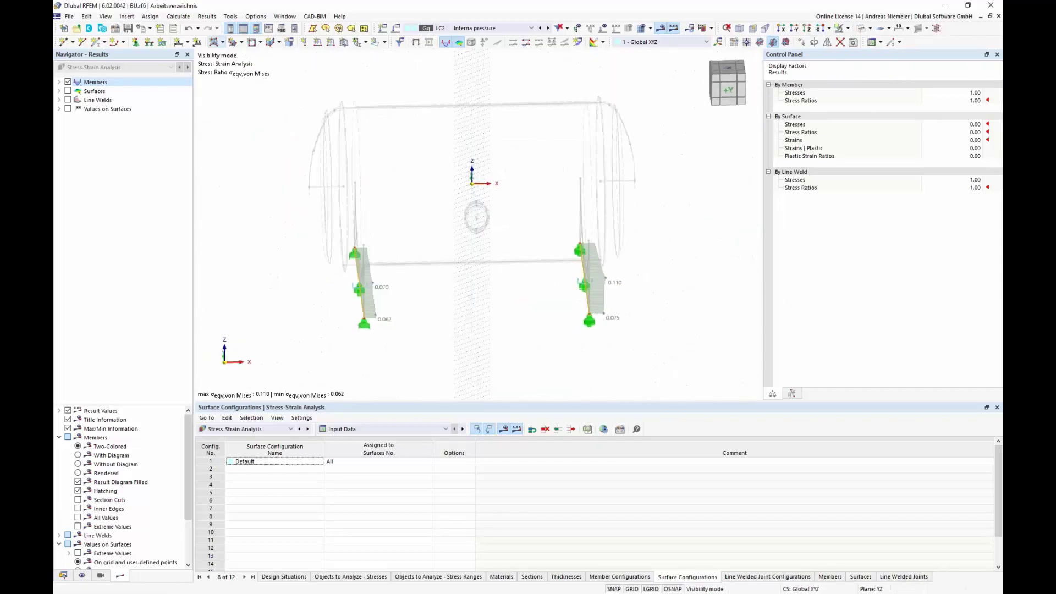
Show the Stresses on Members results for the isolated base beams, sorted by member.
click(60, 81)
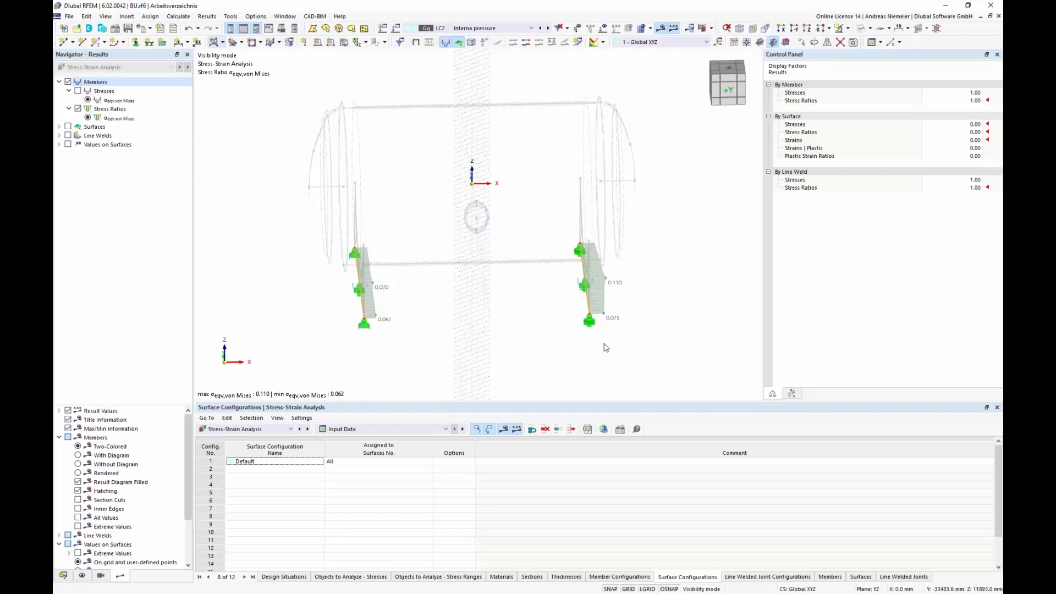
click(405, 429)
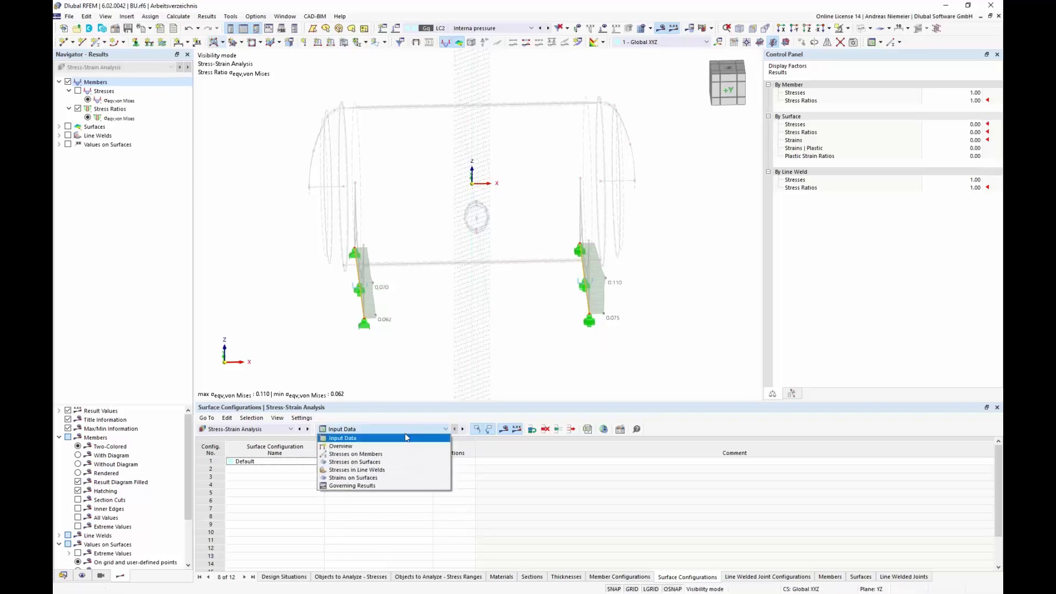
click(353, 455)
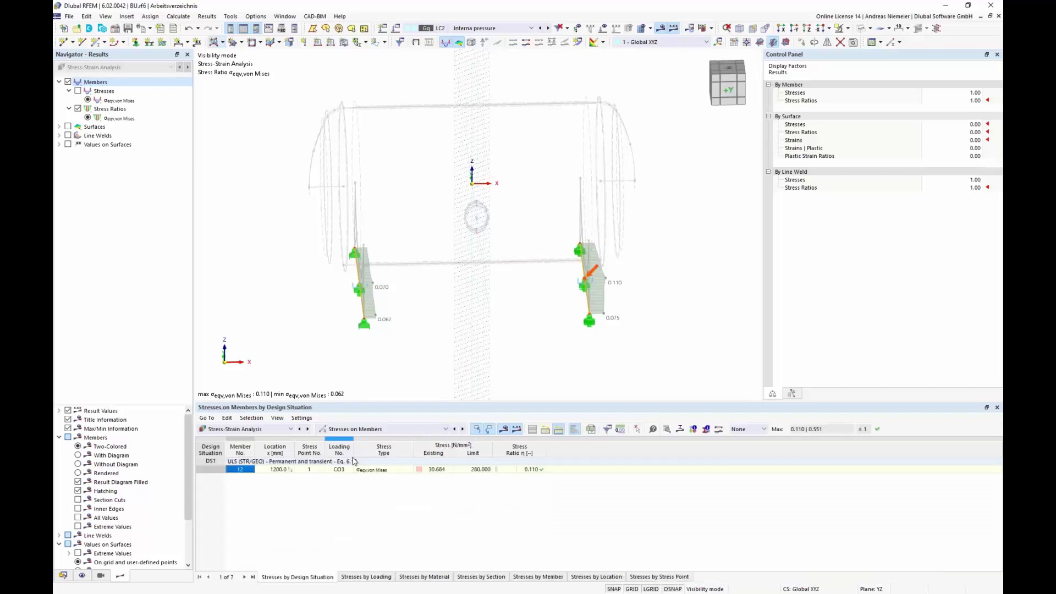
click(538, 576)
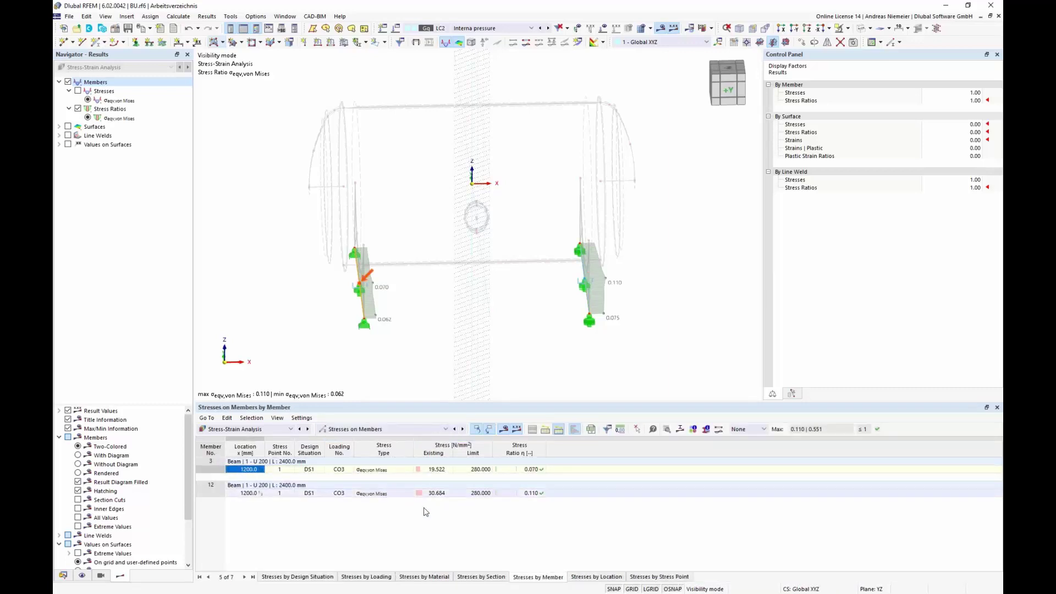
Cancel visibility mode and review the stresses by member for the whole structure.
click(847, 28)
click(877, 92)
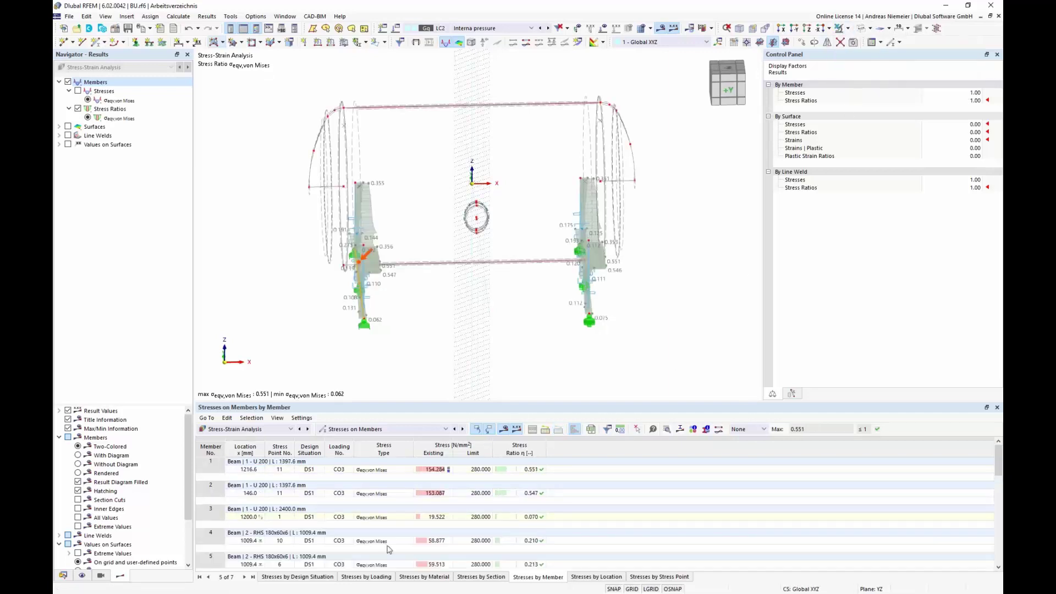
scroll(404, 510, down, 5)
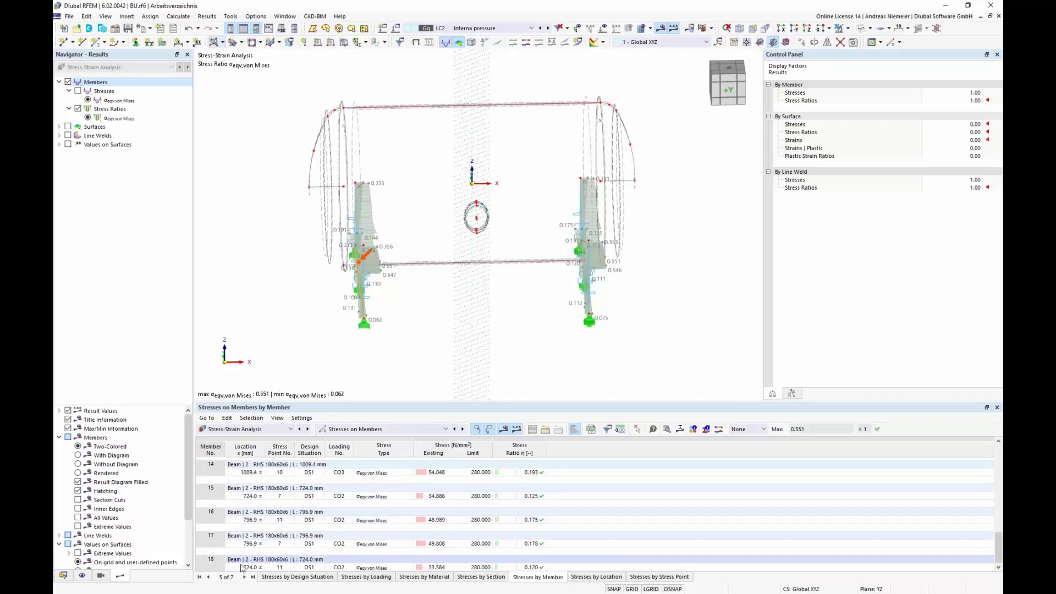
click(217, 568)
scroll(495, 556, up, 5)
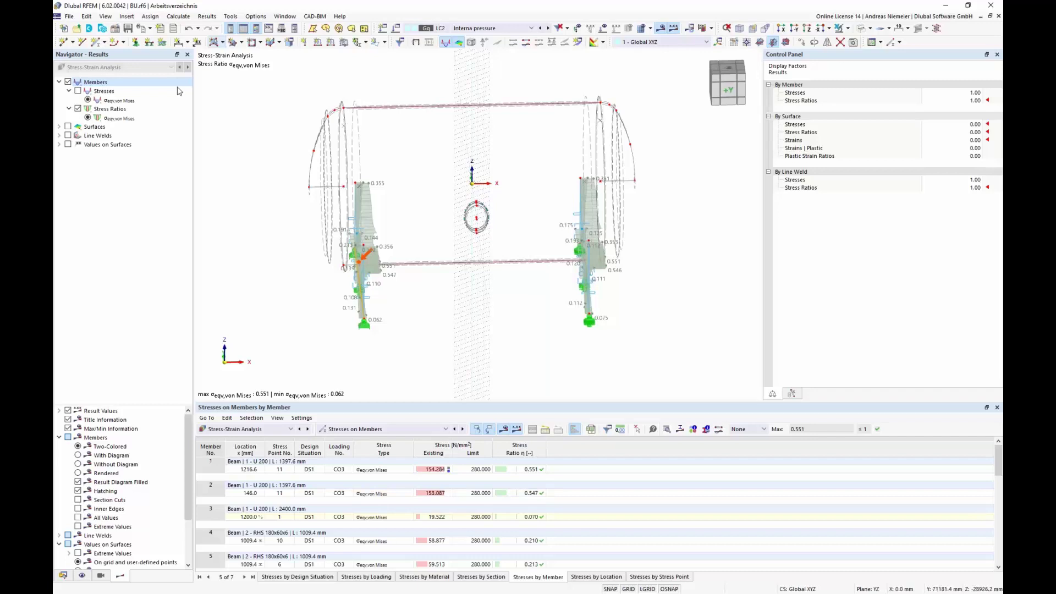
Activate the Member Representatives option in the model's base data.
click(115, 28)
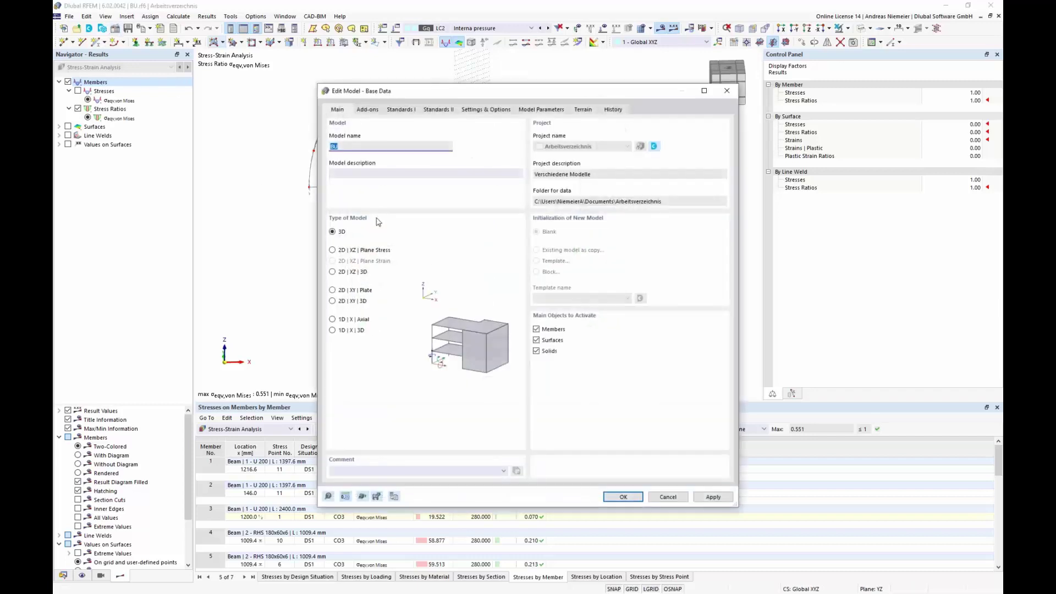
click(477, 109)
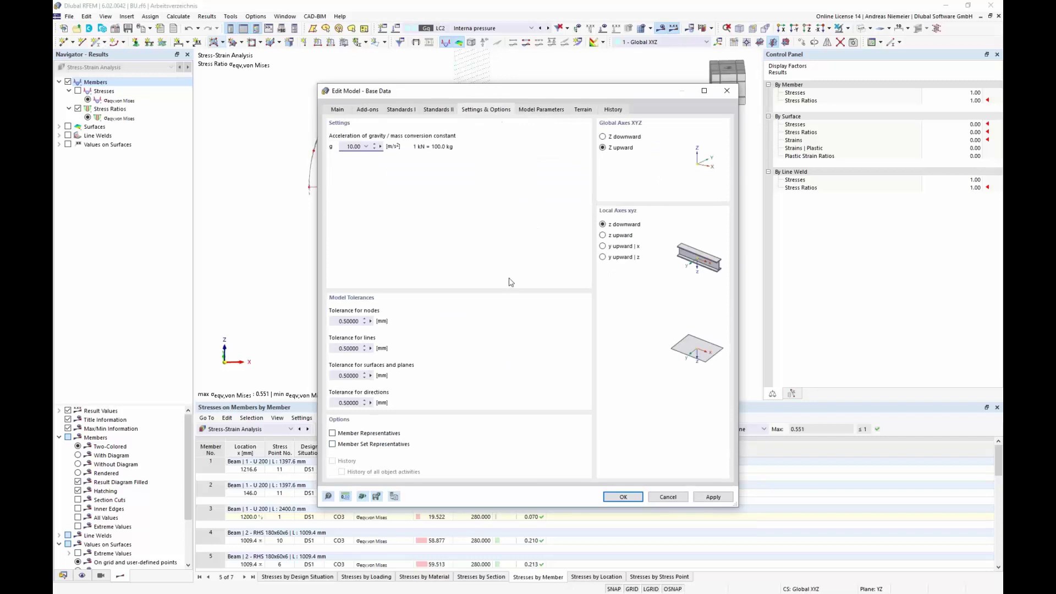
click(333, 434)
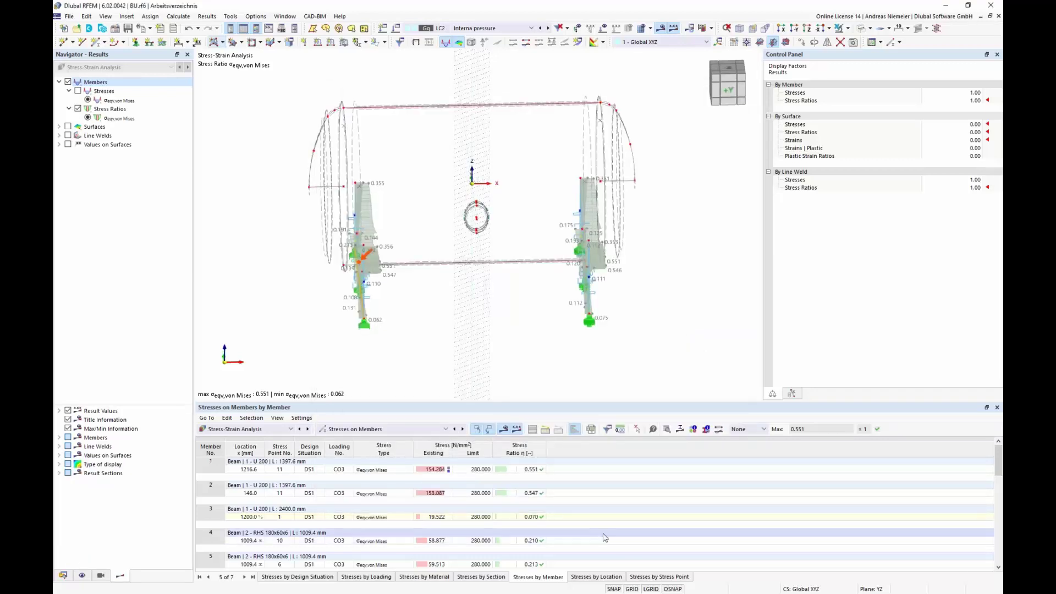
List the member representatives under the model's basic objects.
click(62, 575)
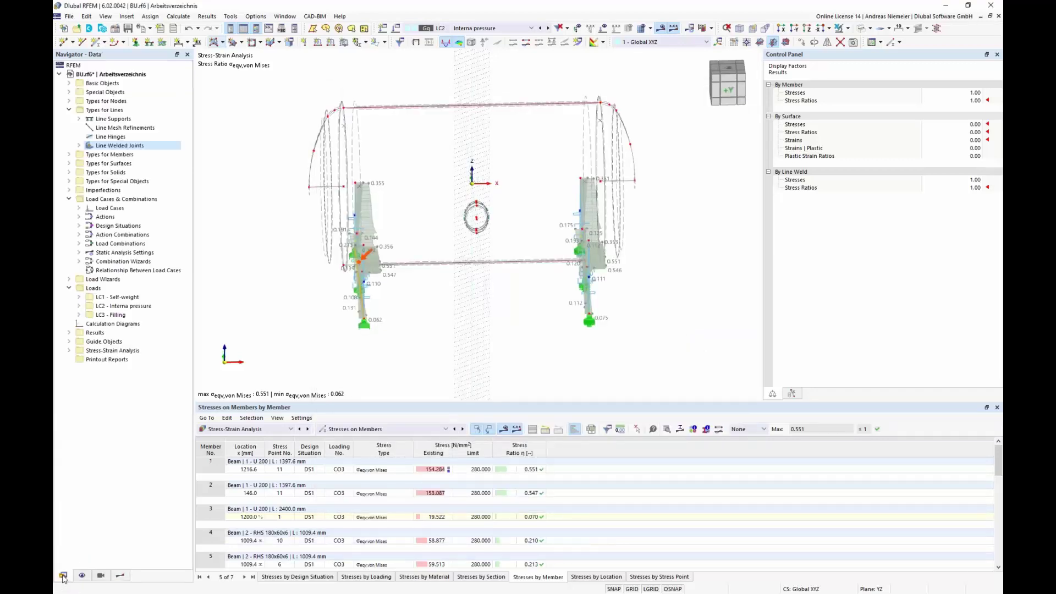
click(69, 110)
click(69, 83)
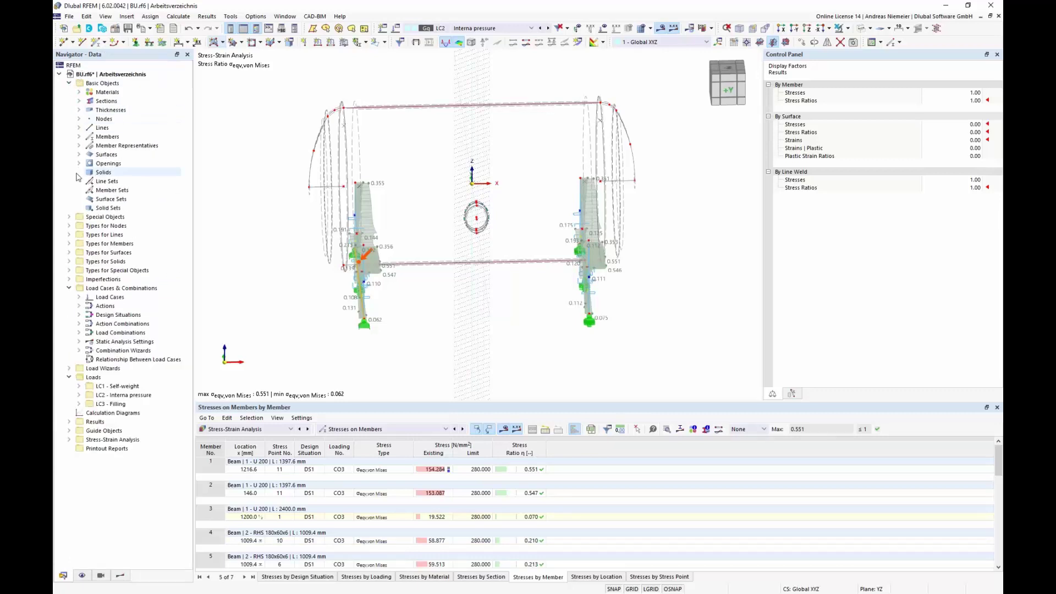
click(79, 146)
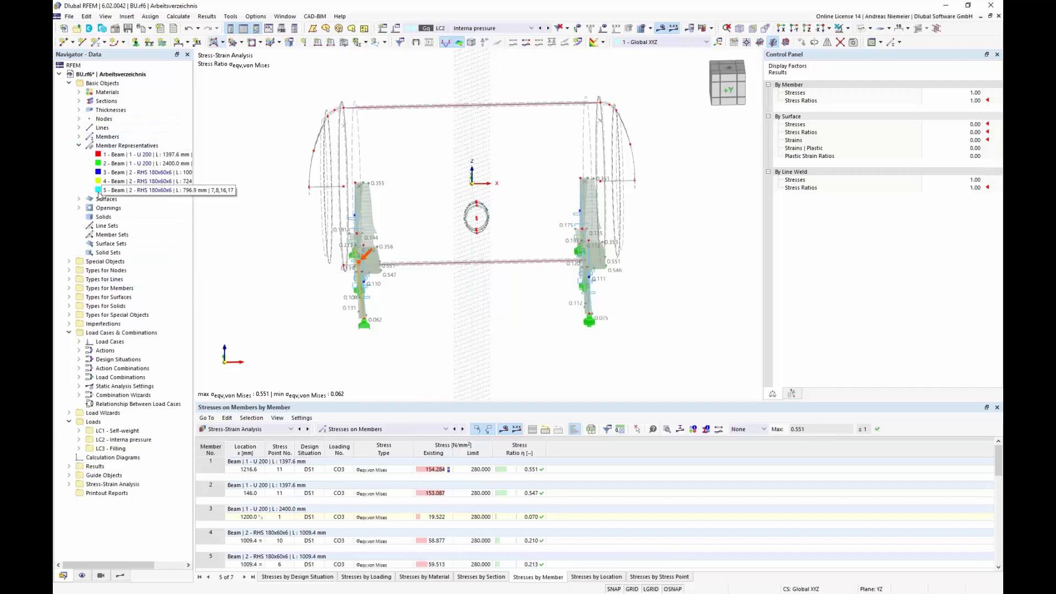
Hide the results and highlight the members belonging to the two U 200 member representatives in the model.
click(660, 29)
ctrl+middle_drag(354, 263, 471, 344)
scroll(471, 344, up, 3)
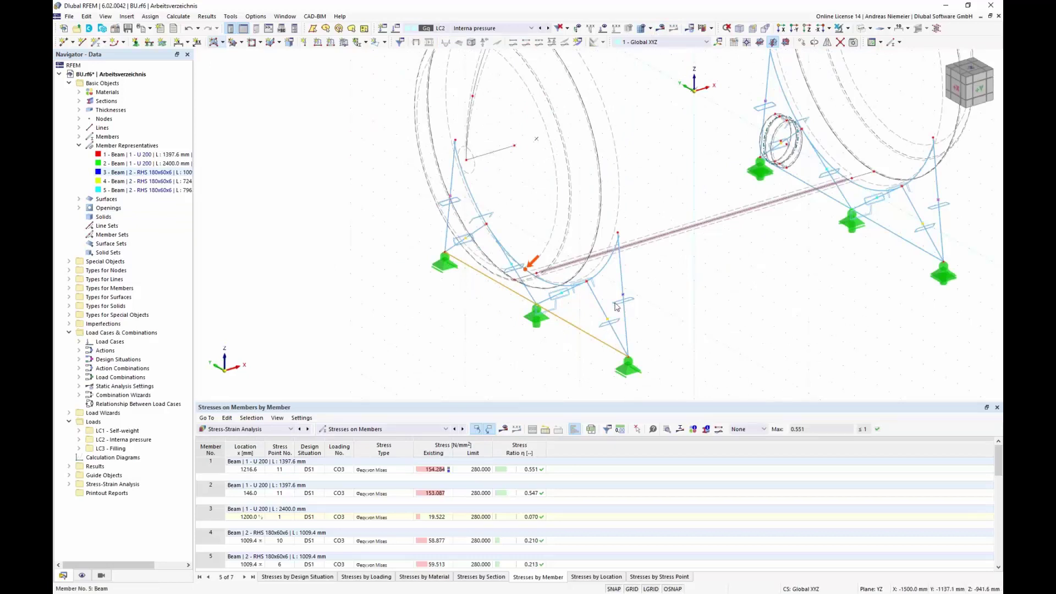
click(110, 154)
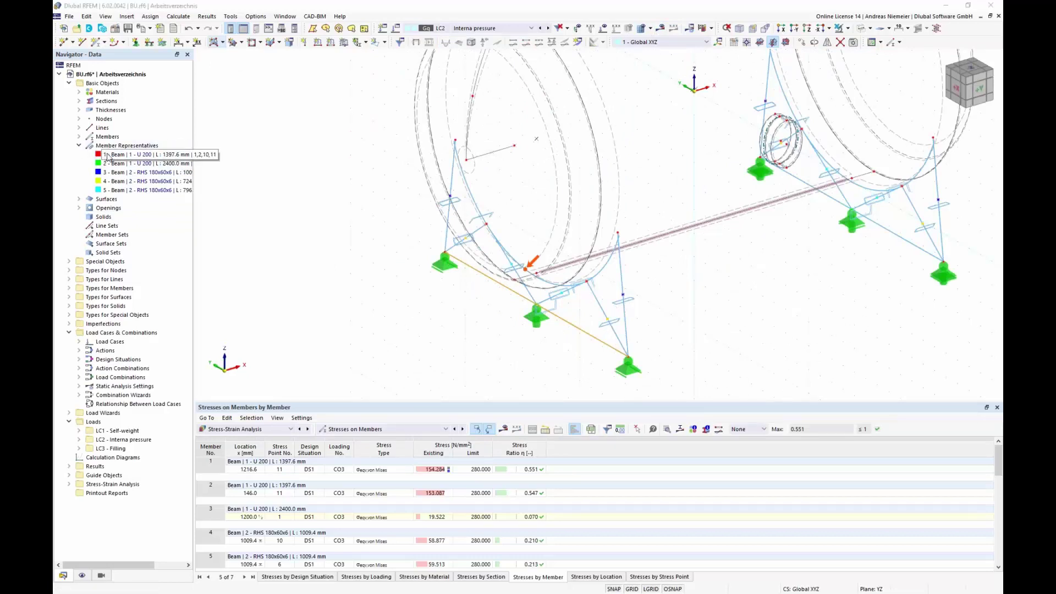
scroll(350, 312, down, 1)
scroll(350, 313, down, 1)
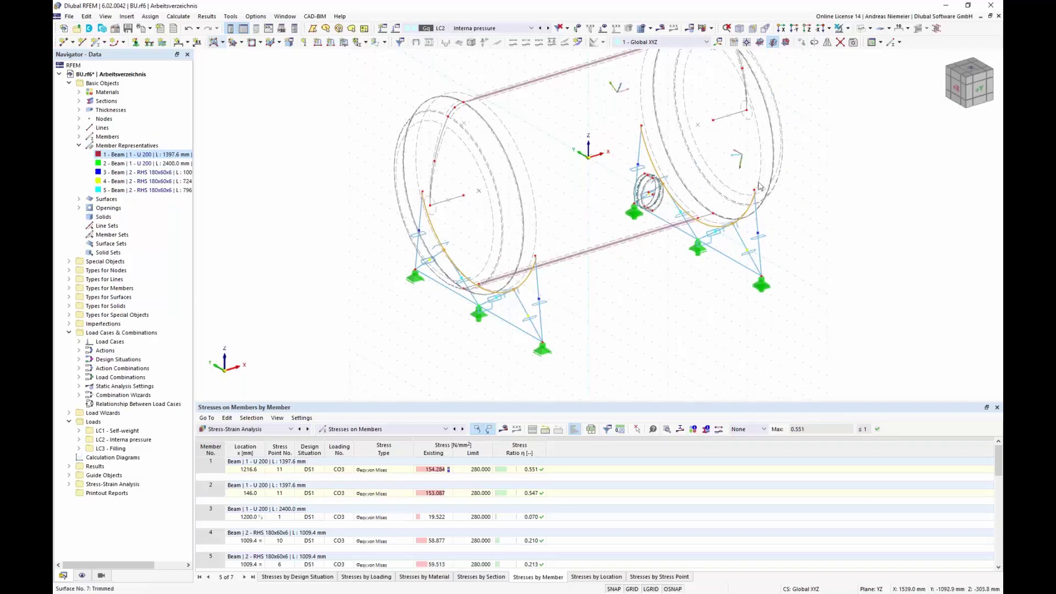
click(122, 163)
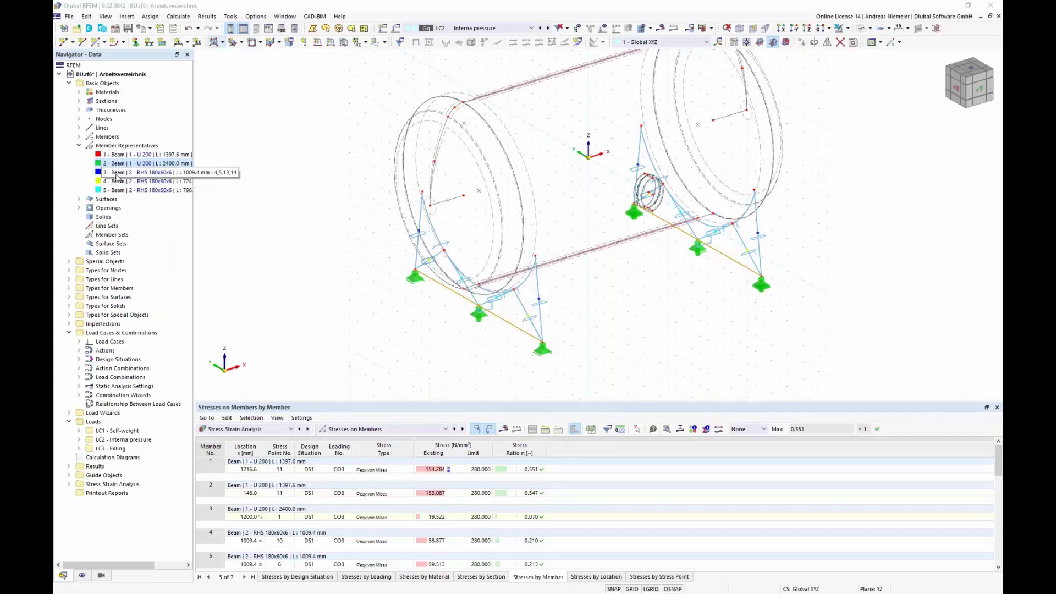
Highlight the members belonging to each of the three RHS 180x60x6 member representatives in the model.
click(137, 172)
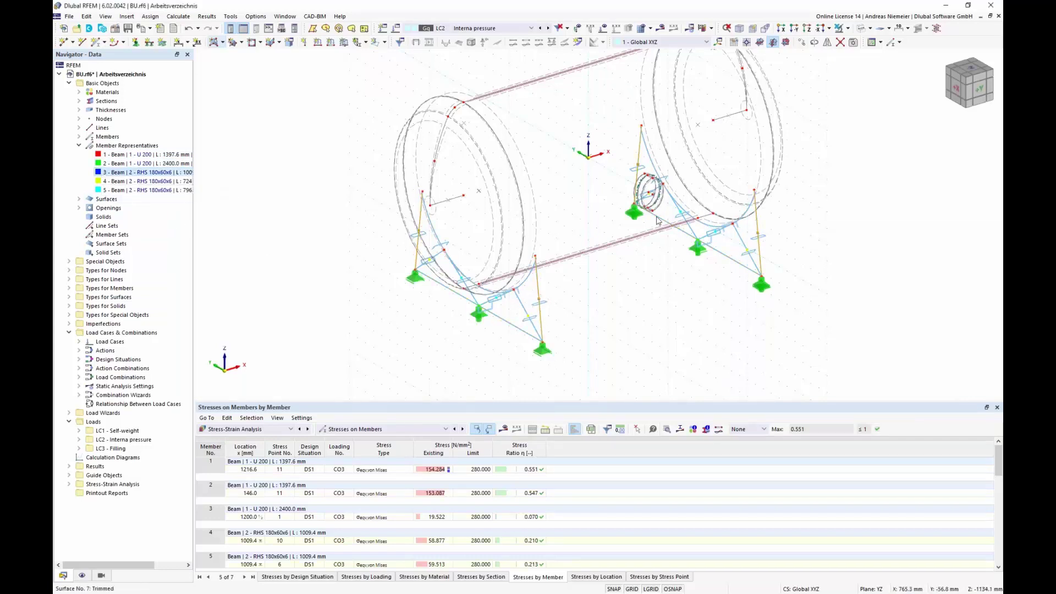
click(118, 181)
click(118, 191)
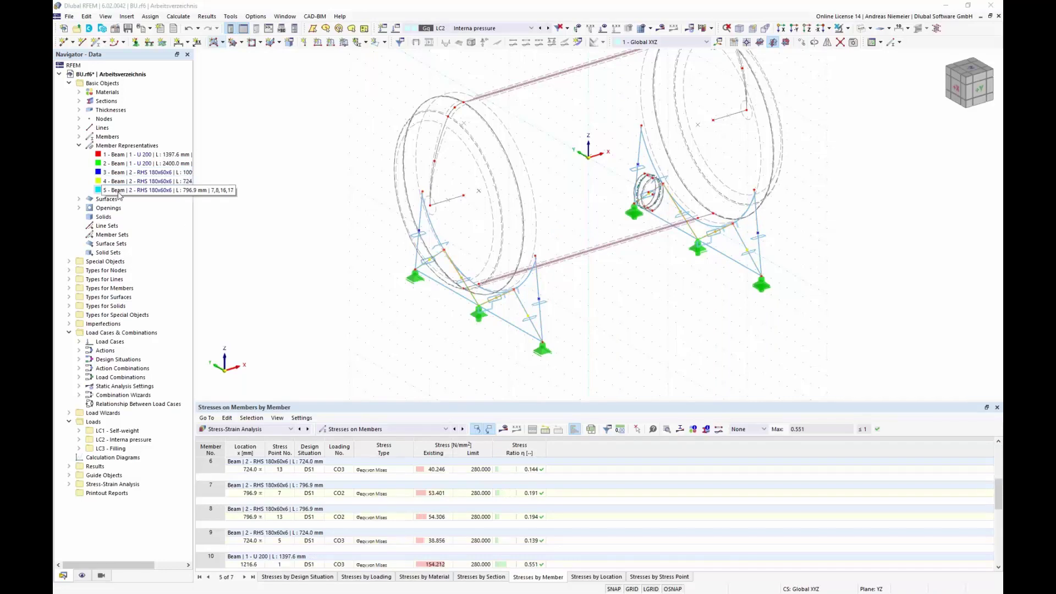
Review the properties of the 2400 mm U 200 member representative and list the individual members under the basic objects.
click(116, 163)
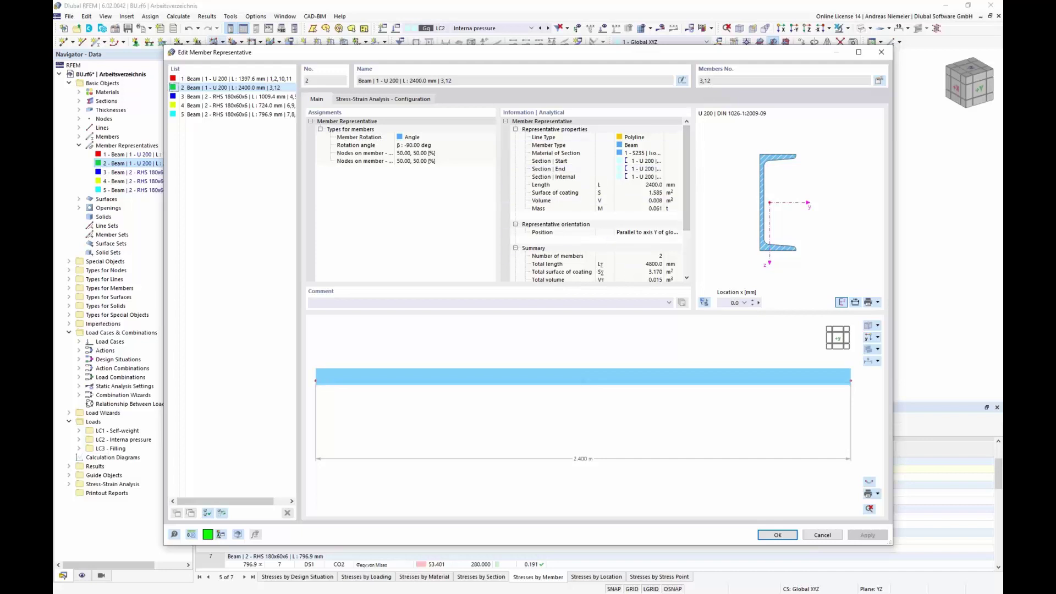
click(822, 535)
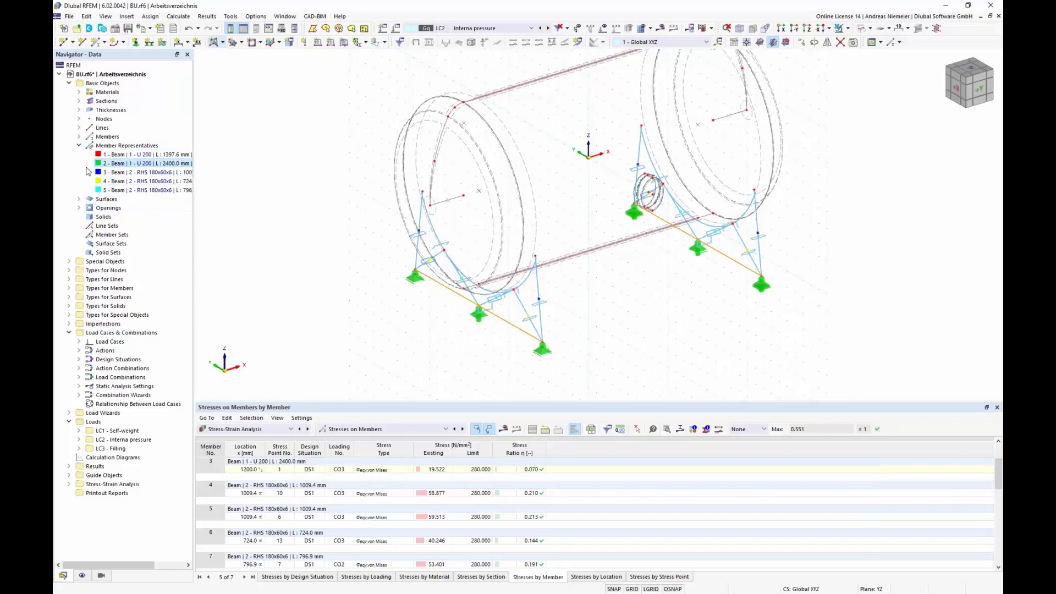
click(79, 136)
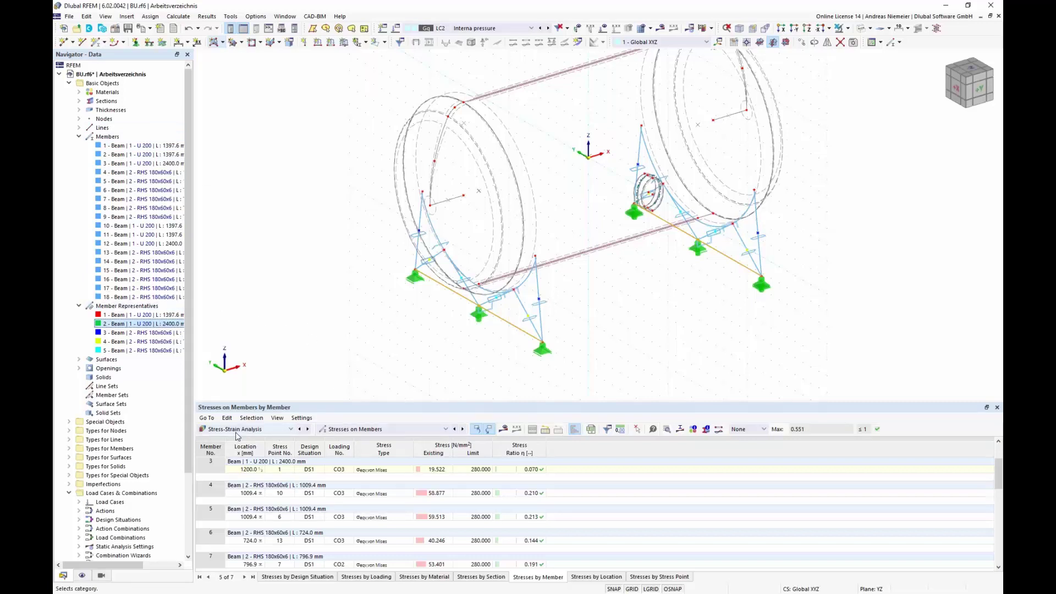
Deselect the member representatives in the Stress-Strain Analysis objects to analyze, accept deleting the results, and select them again.
click(352, 435)
click(352, 440)
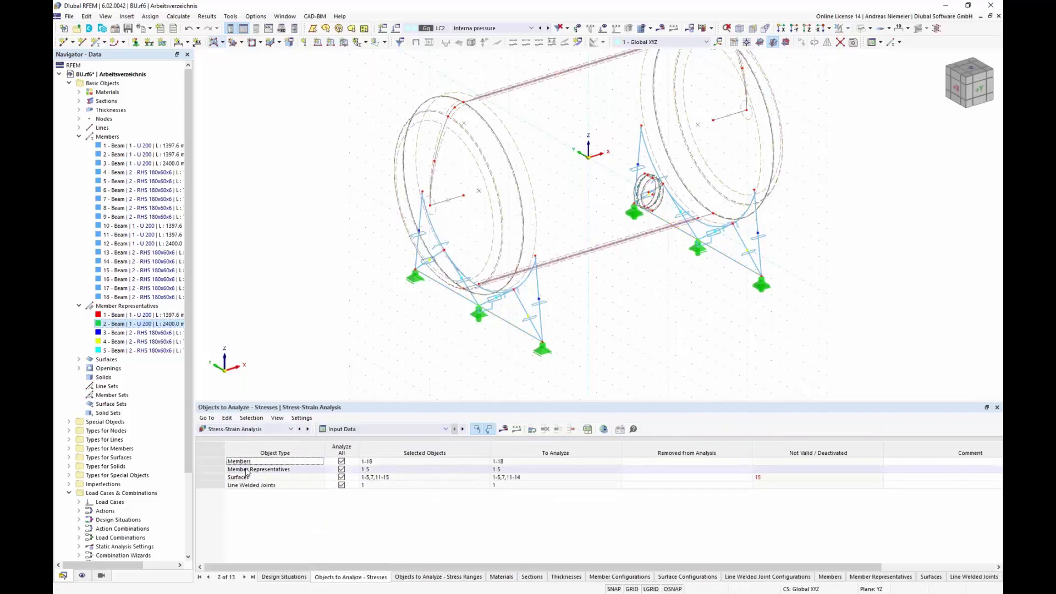
click(341, 469)
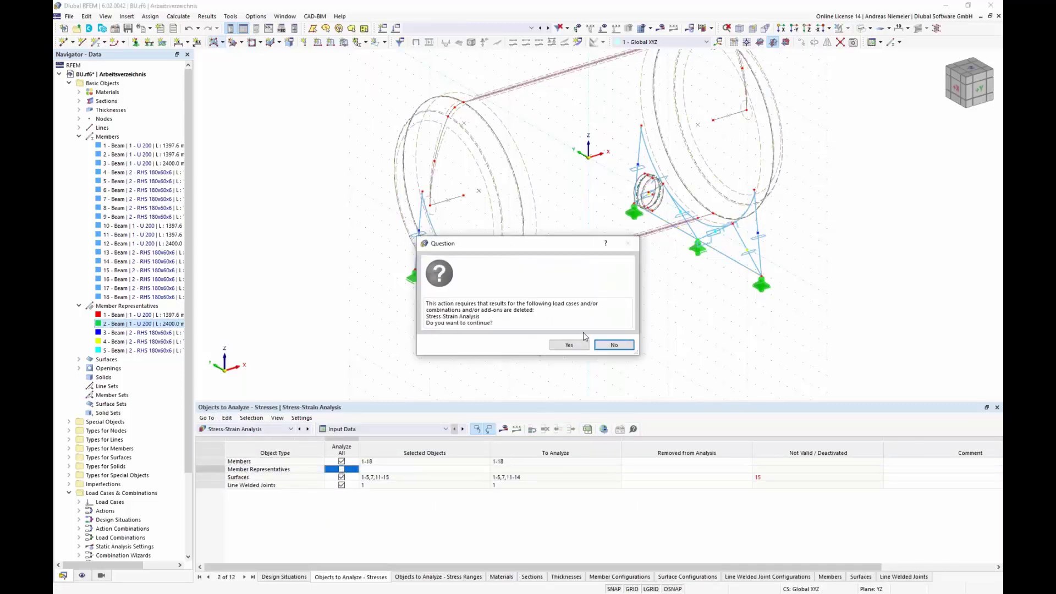
click(568, 345)
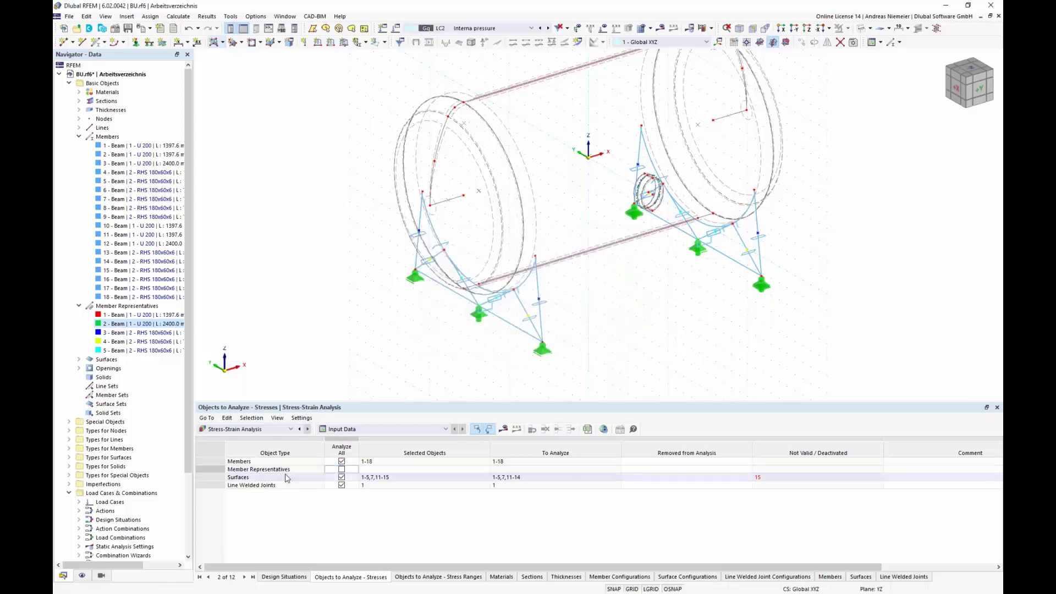
click(341, 469)
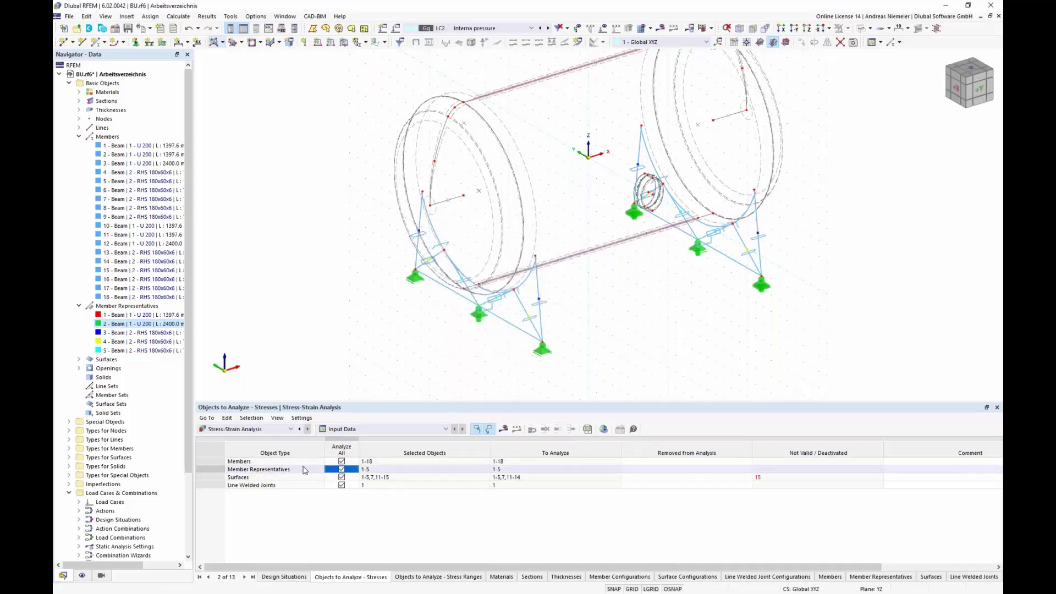
Calculate the Stress-Strain Analysis results and collapse the result options for members.
click(509, 424)
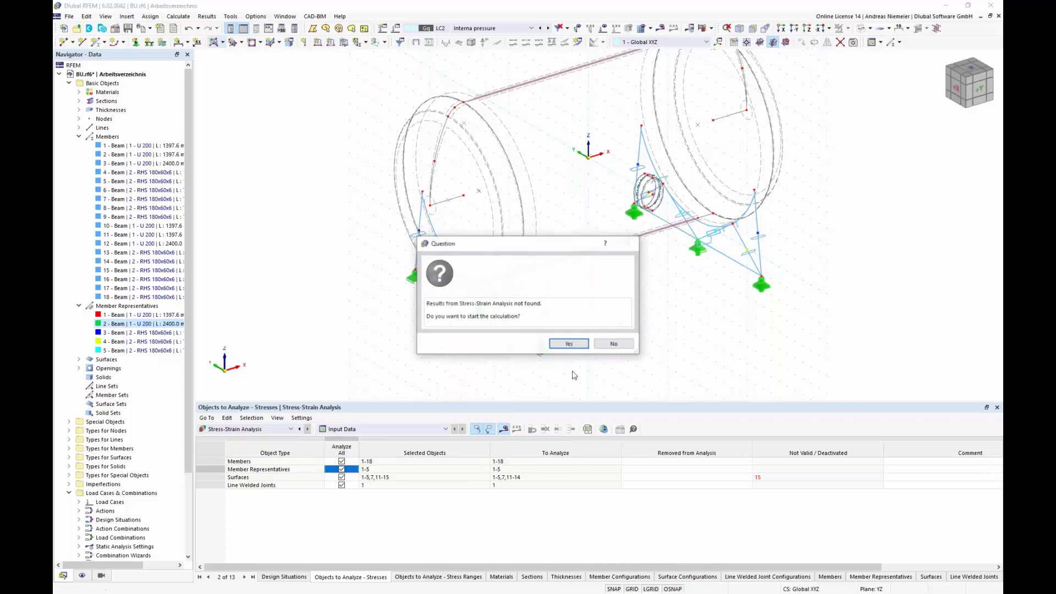
click(568, 345)
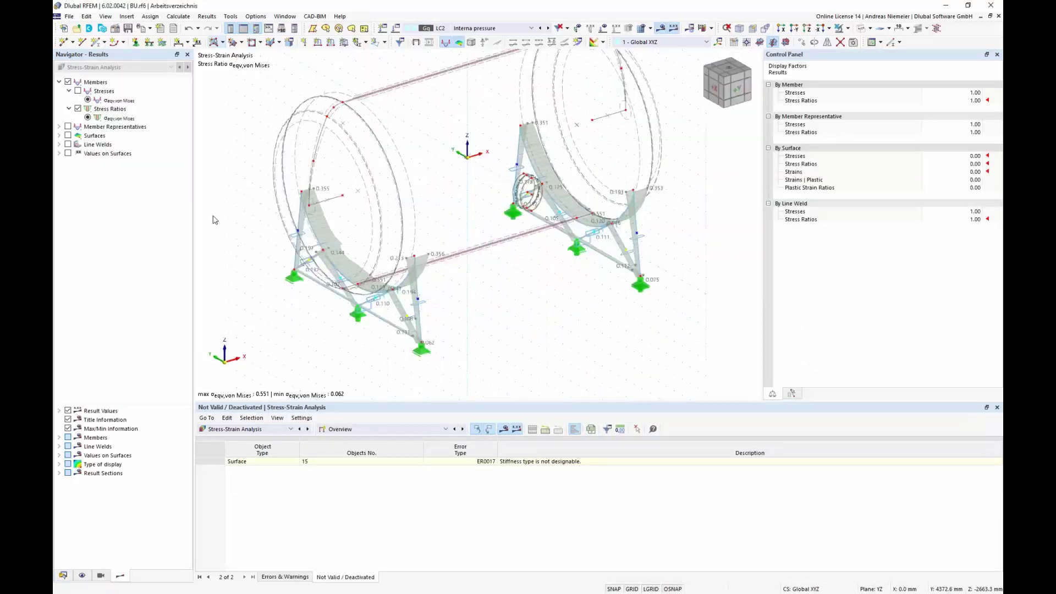
click(59, 82)
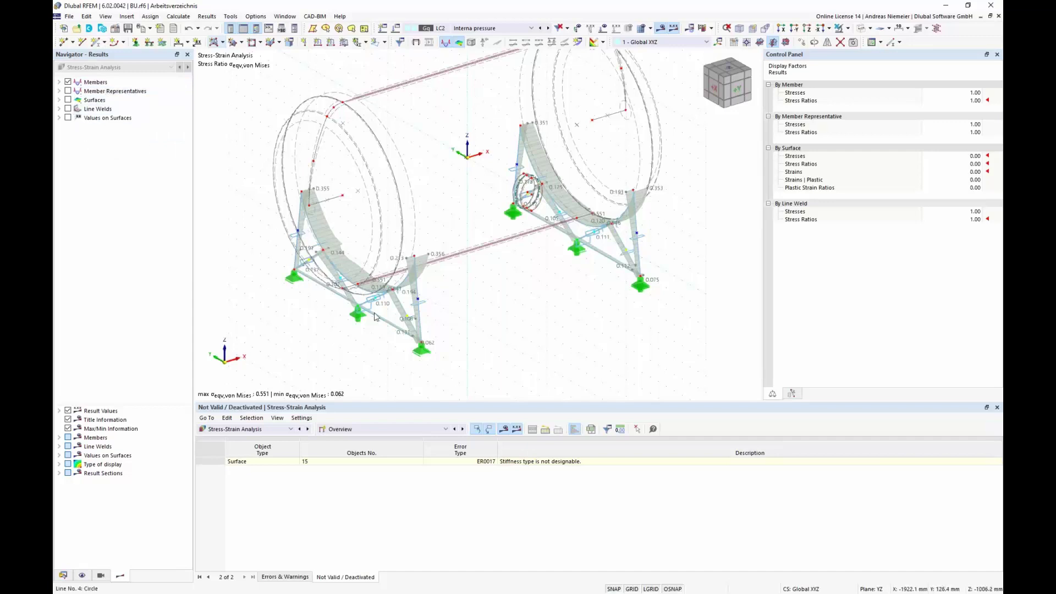
Isolate the selected 2400 mm U 200 members with their related objects to compare their stress ratios.
ctrl+middle_drag(464, 370, 551, 342)
drag(551, 342, 519, 300)
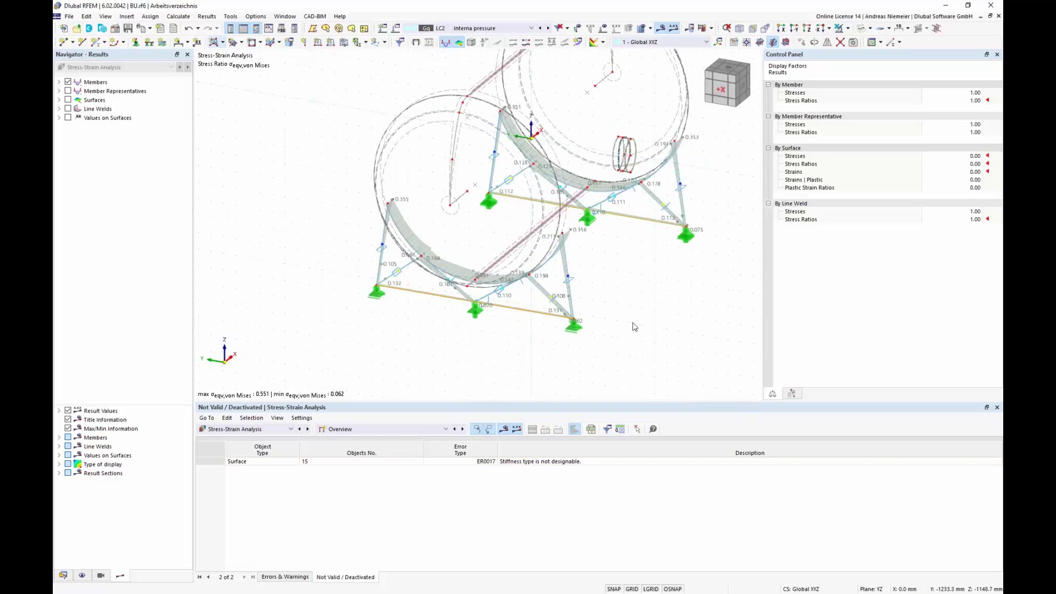
click(848, 28)
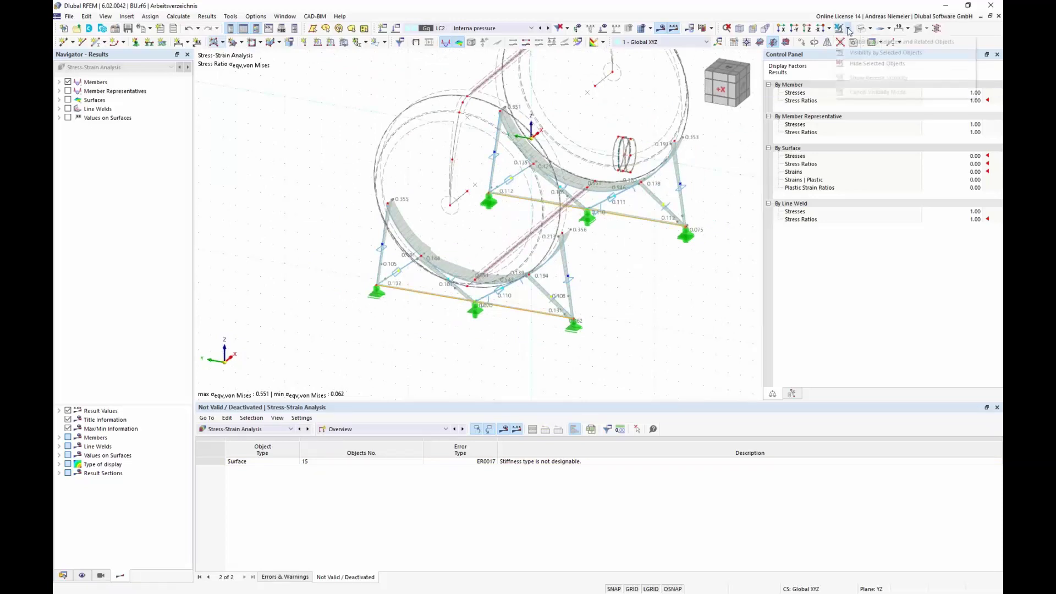
click(856, 42)
ctrl+middle_drag(715, 231, 568, 280)
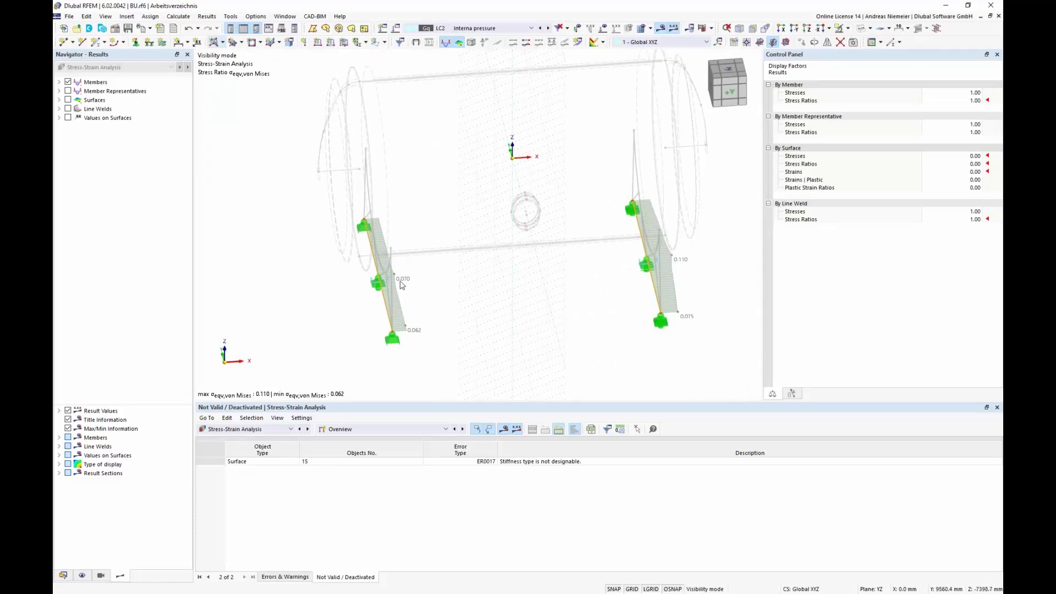
Display the von Mises stress ratios of the member representatives instead of the member results.
click(59, 91)
click(68, 91)
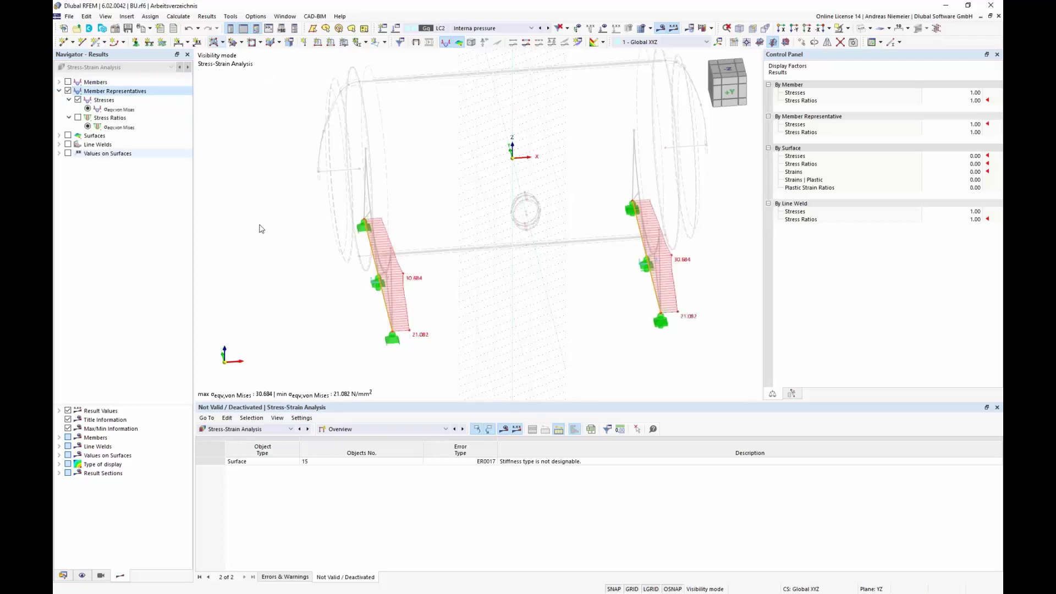
click(77, 117)
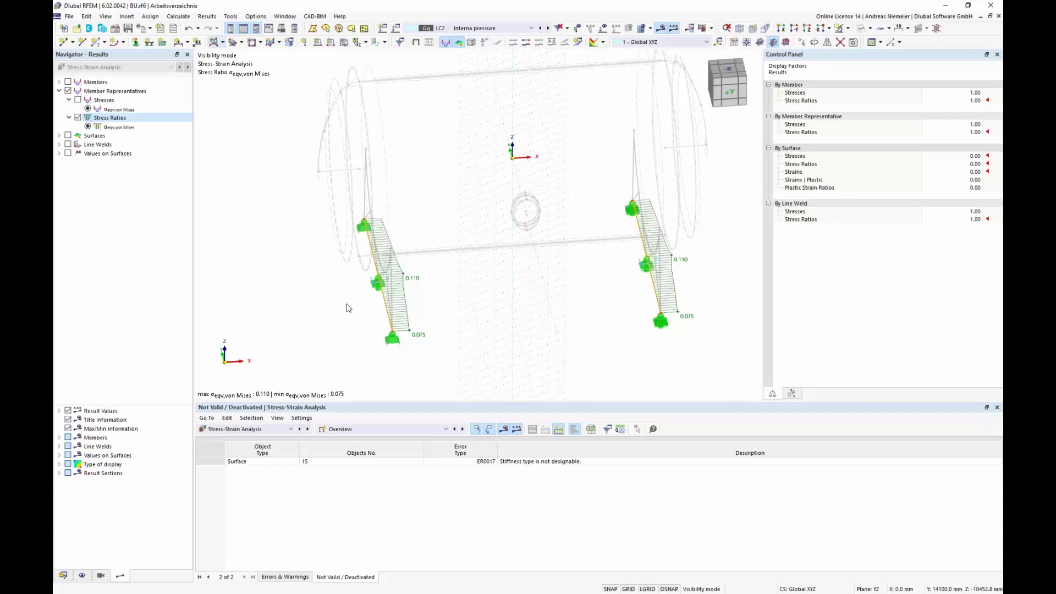
Show the table of stresses on member representatives, sorted by member representative.
click(341, 431)
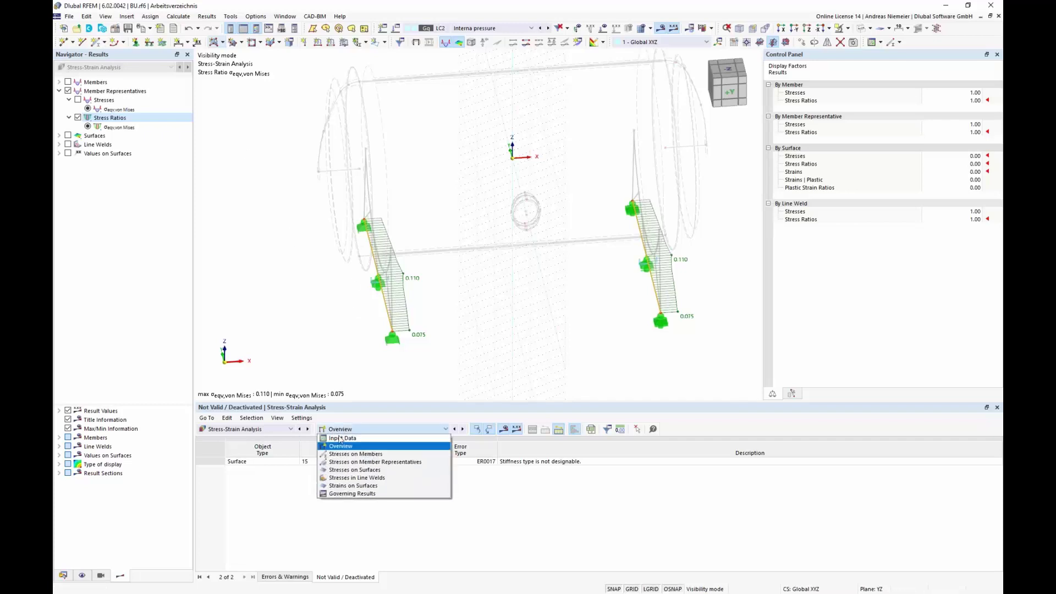
click(346, 468)
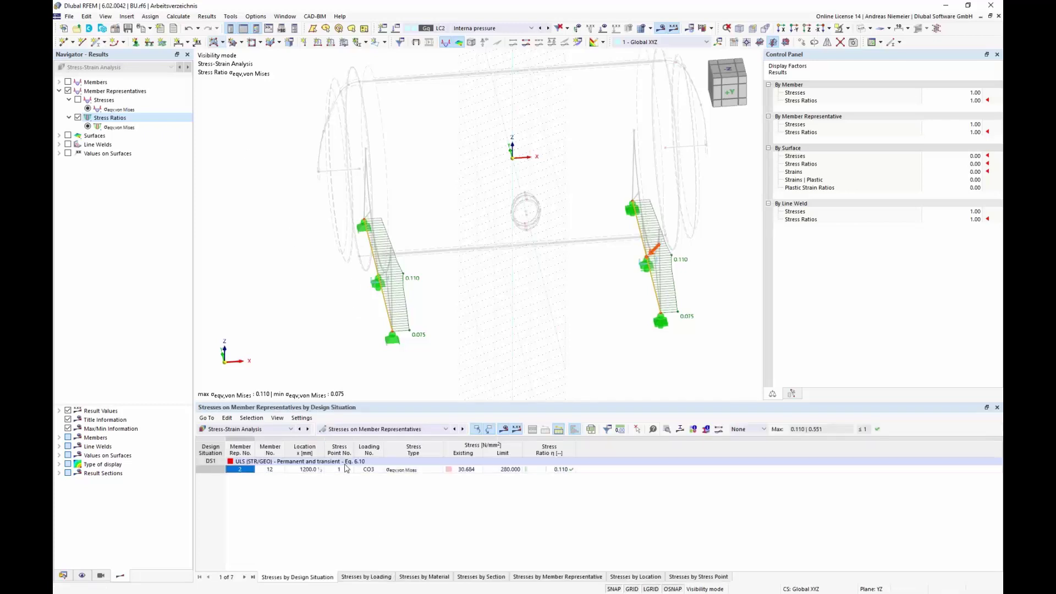
click(581, 577)
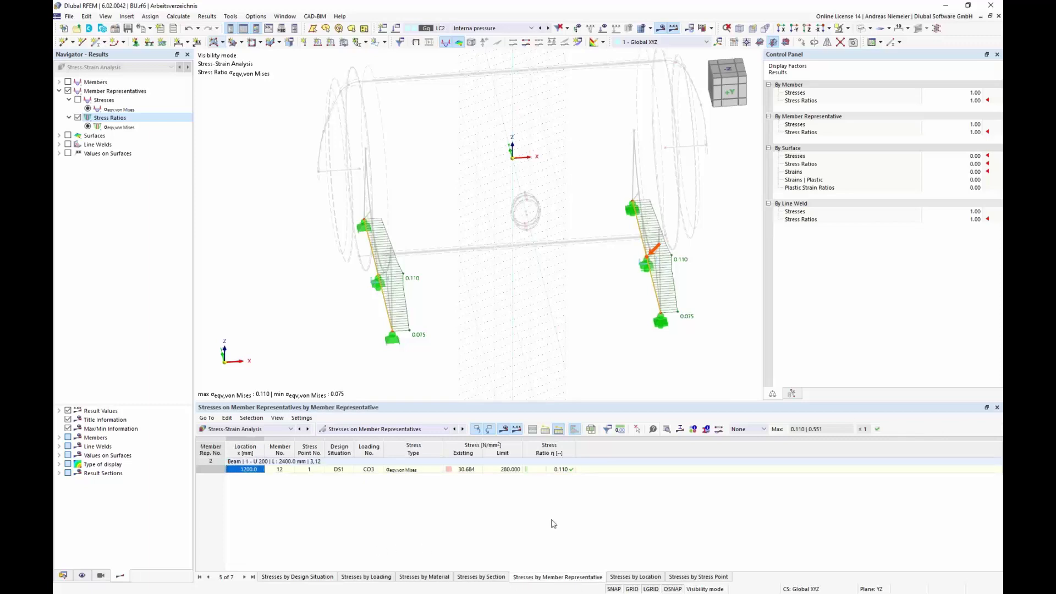
Cancel visibility mode and examine the stress ratios of all member representatives in an enlarged results table.
click(848, 28)
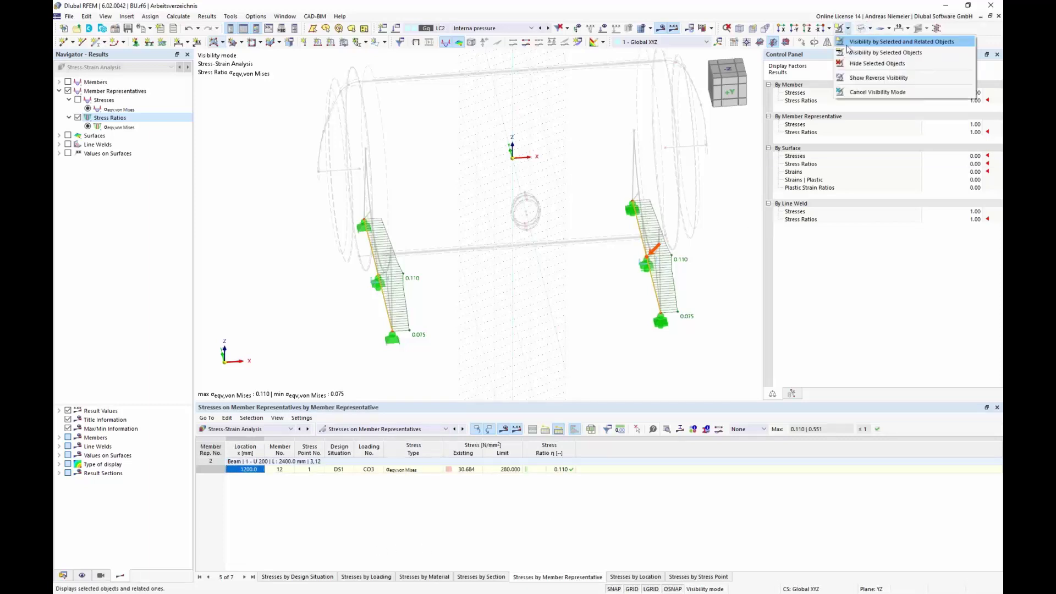
click(877, 92)
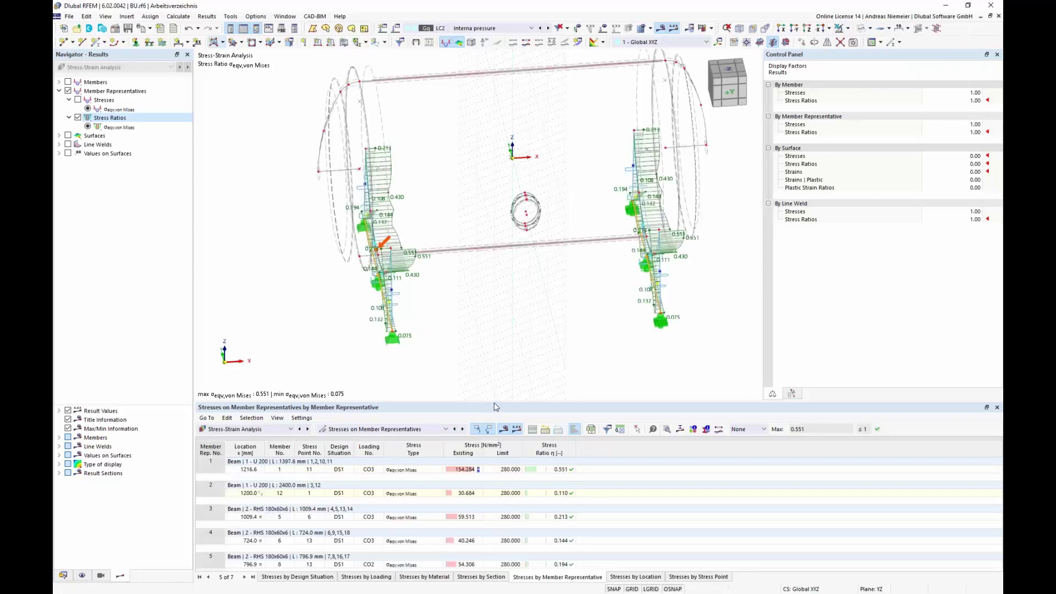
drag(496, 403, 496, 344)
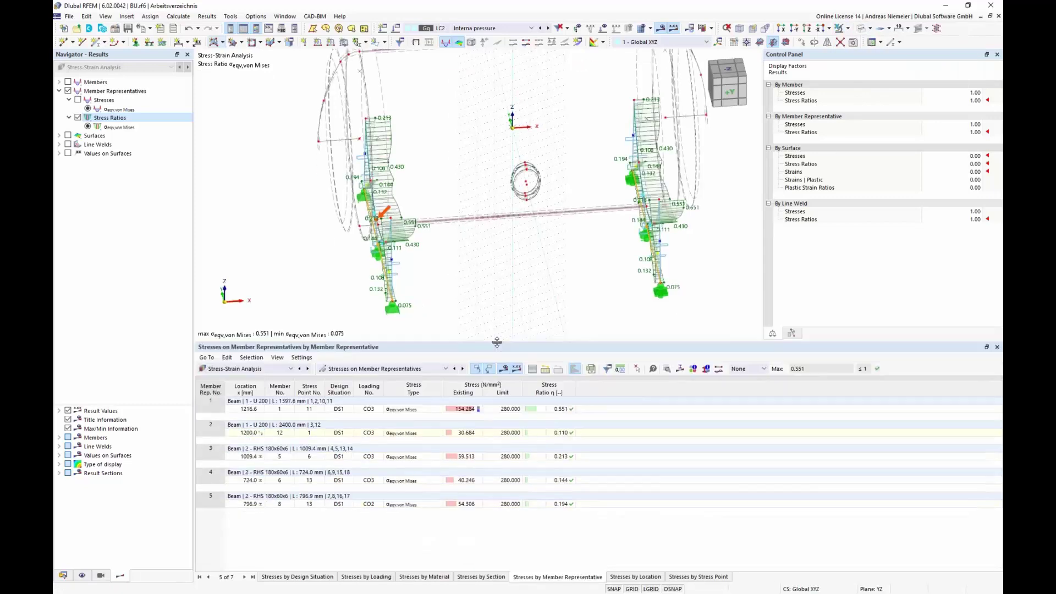
drag(551, 505, 536, 412)
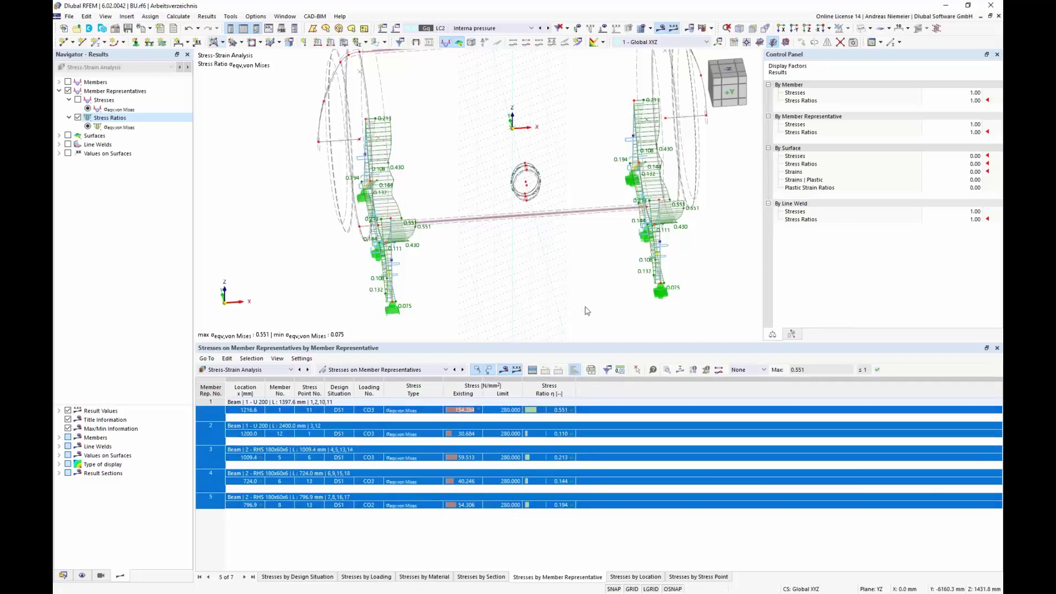
click(556, 458)
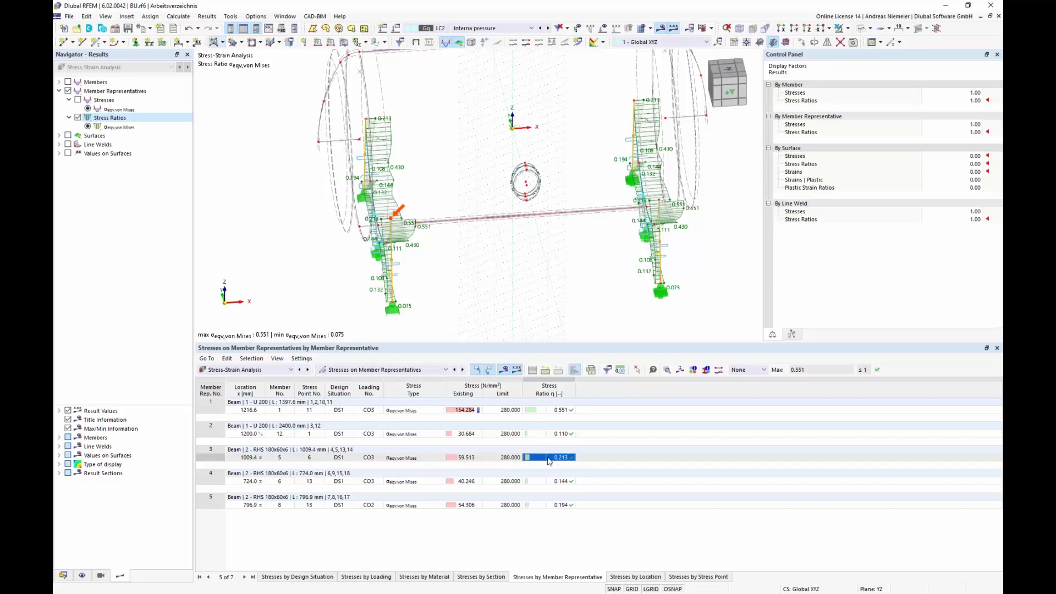
Collapse the whole model data tree and create a new printout report.
click(63, 575)
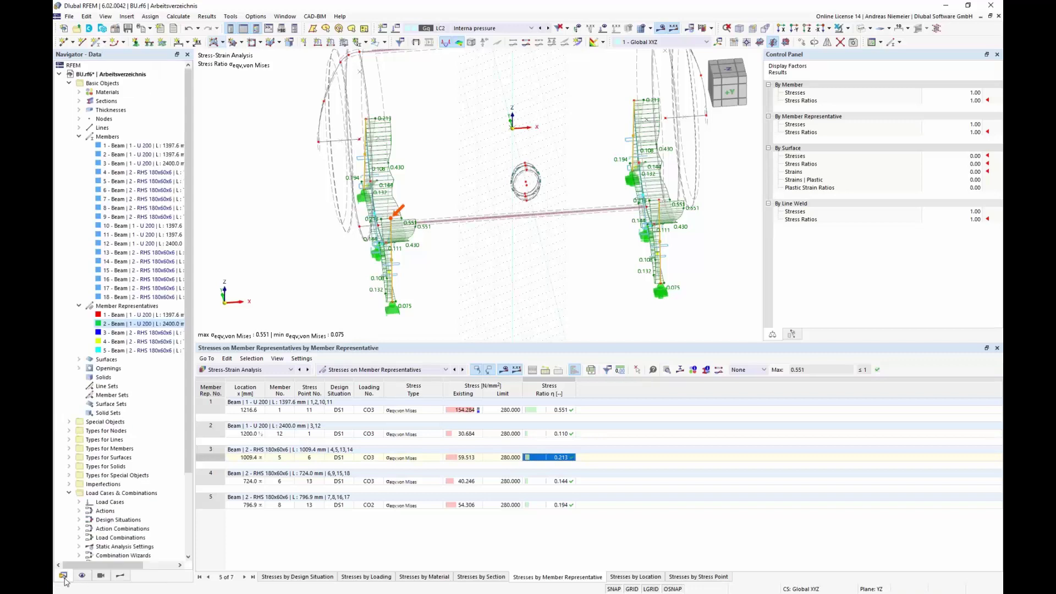
right_click(138, 94)
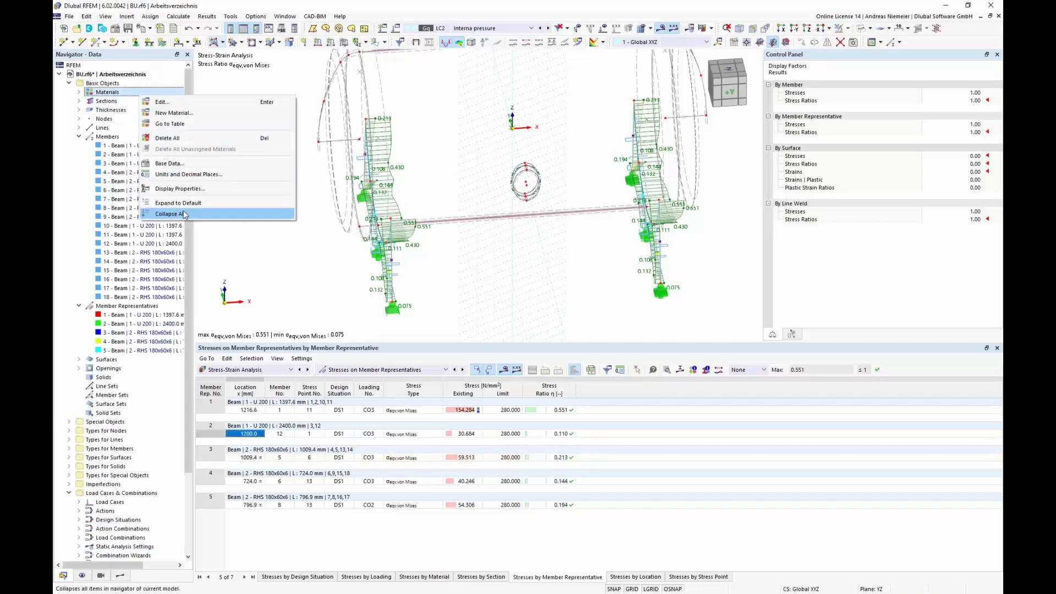
click(184, 215)
click(110, 226)
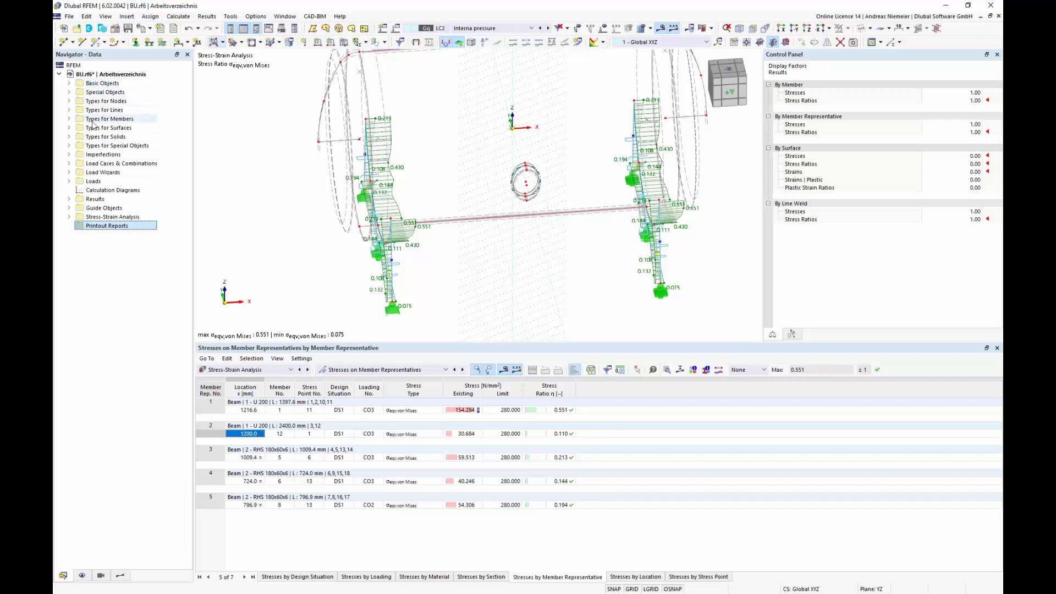
right_click(120, 232)
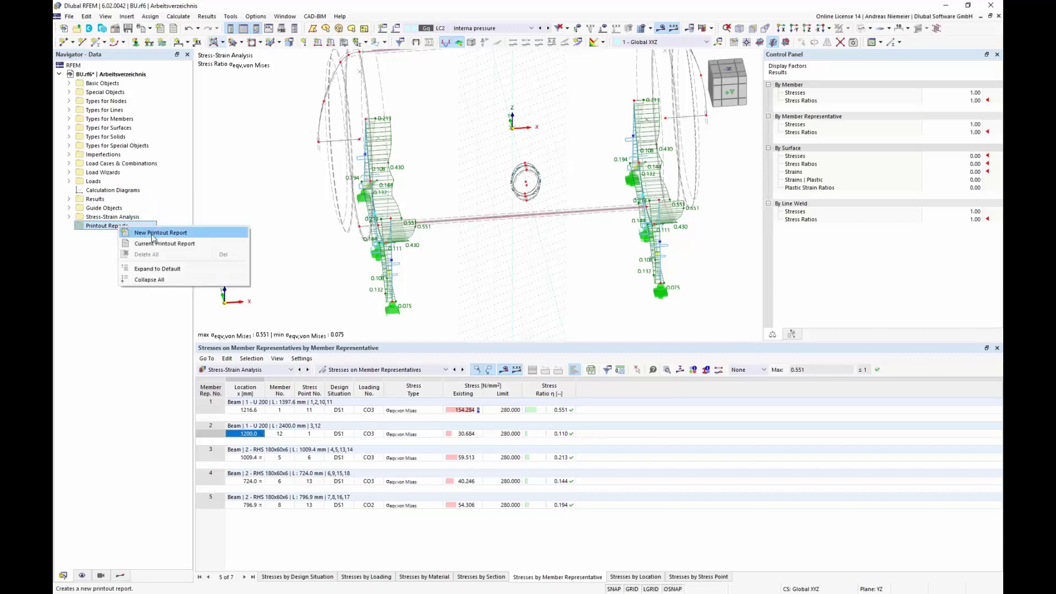
click(153, 232)
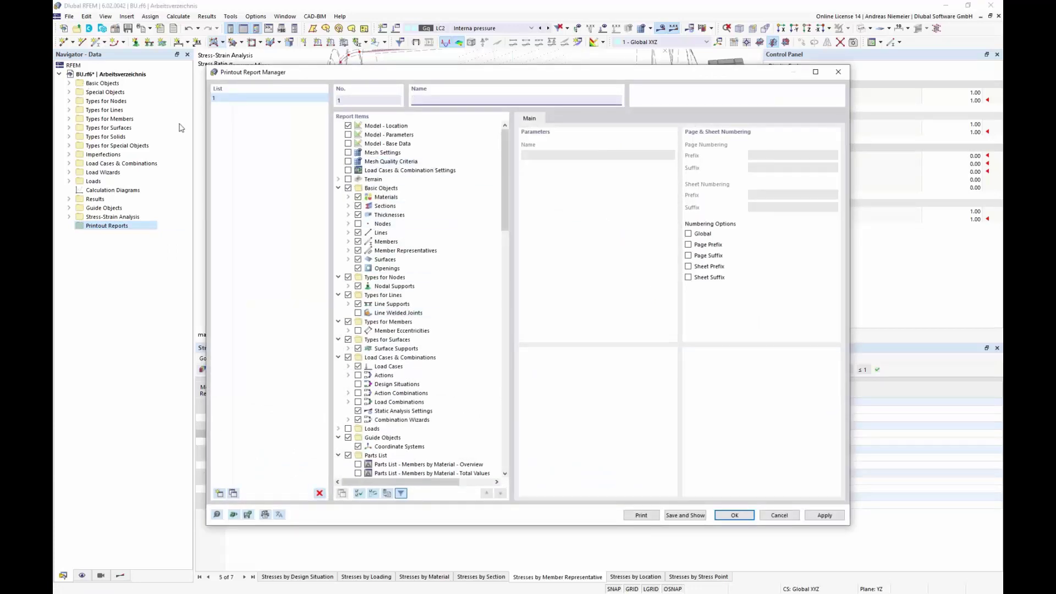
Collapse all report items and exclude the Parts List from the printout report.
right_click(470, 176)
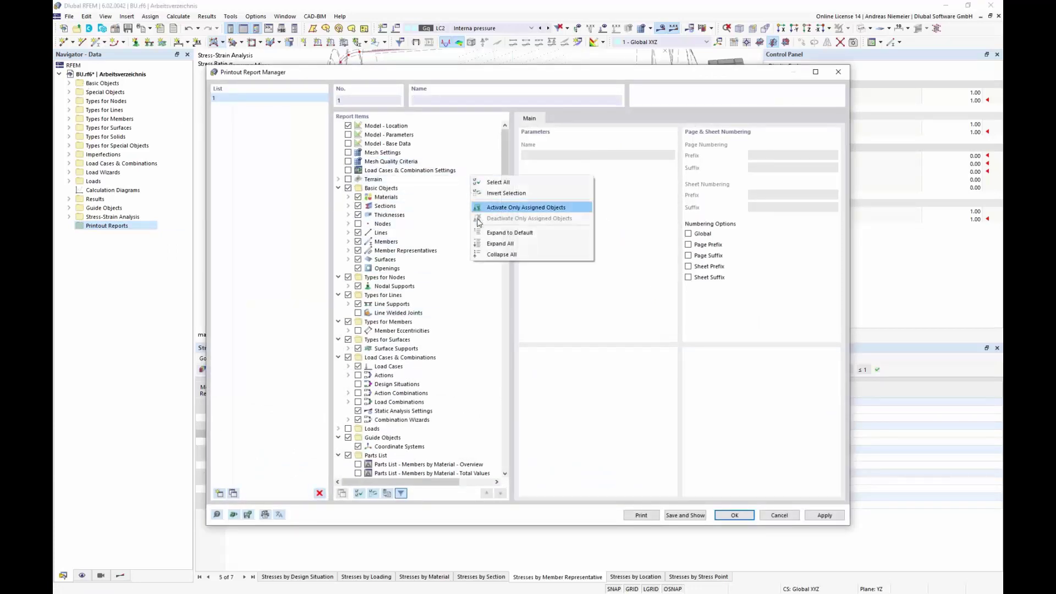
click(500, 255)
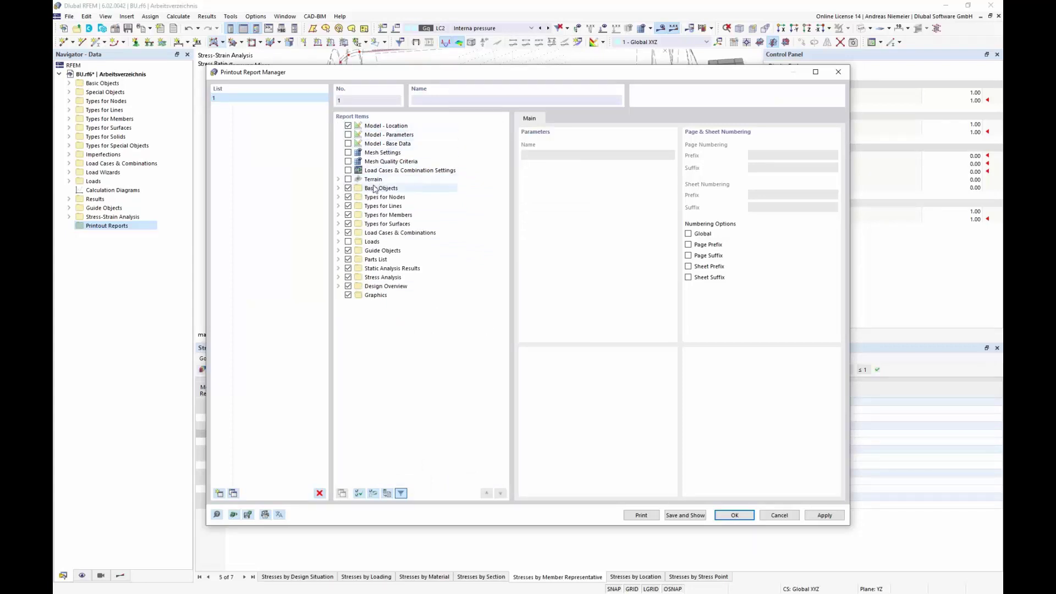
click(338, 188)
click(339, 188)
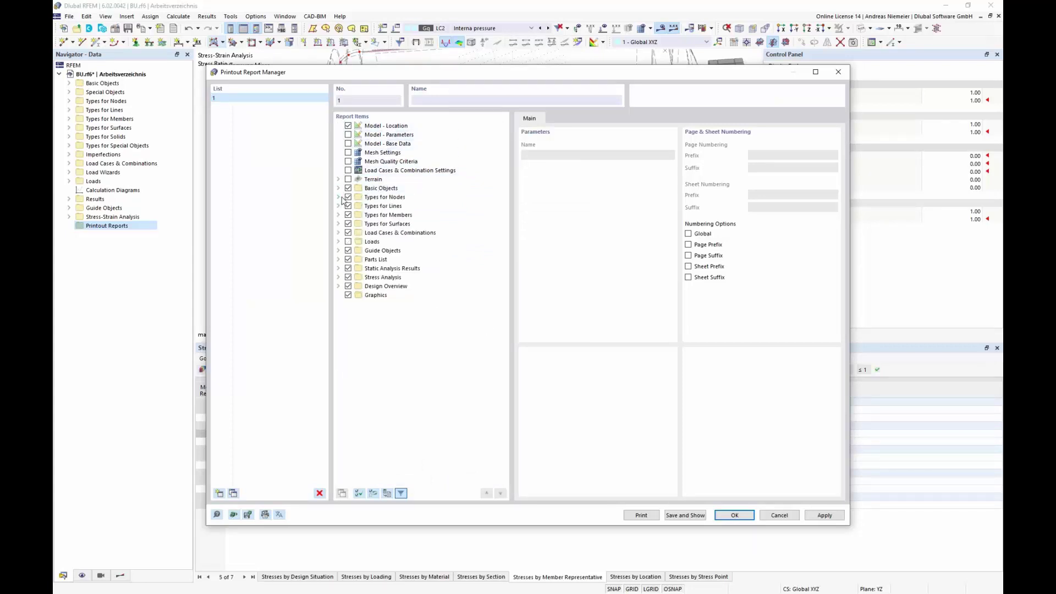
click(338, 259)
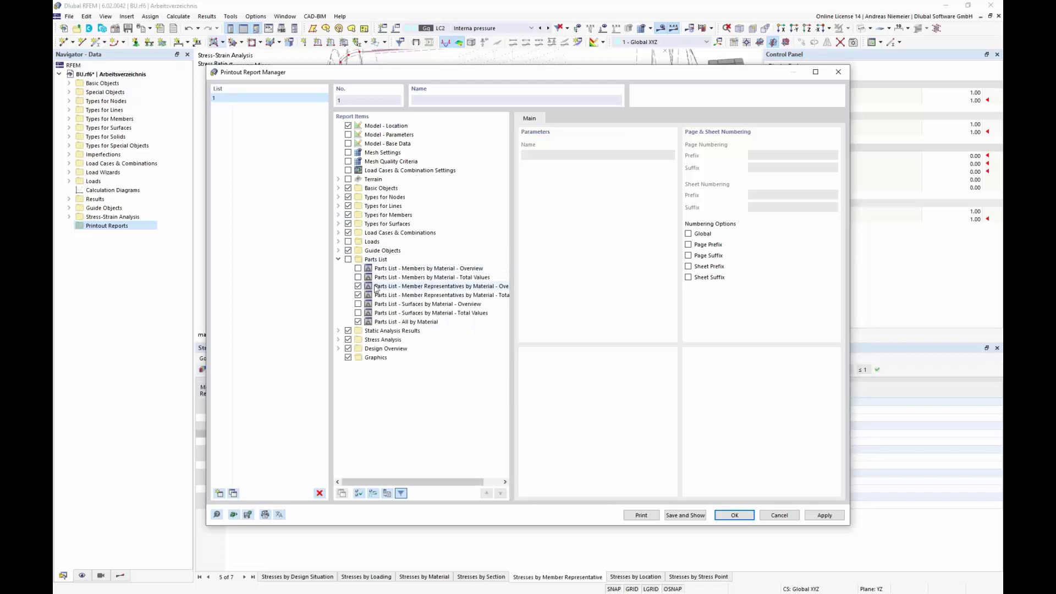
click(338, 259)
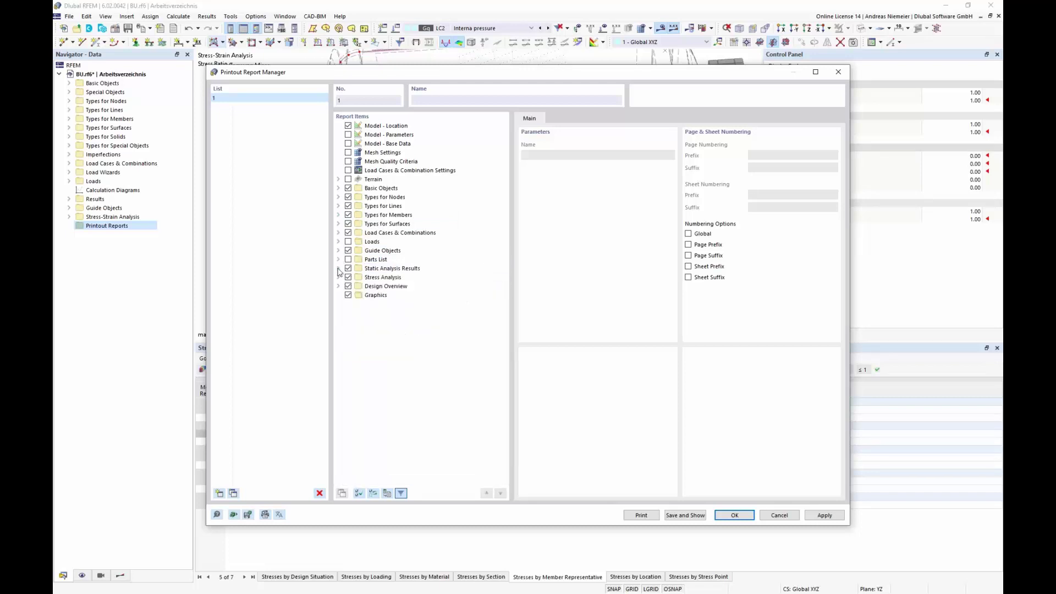
Exclude Members - Internal Forces by Section from the static analysis results in the printout report.
click(338, 269)
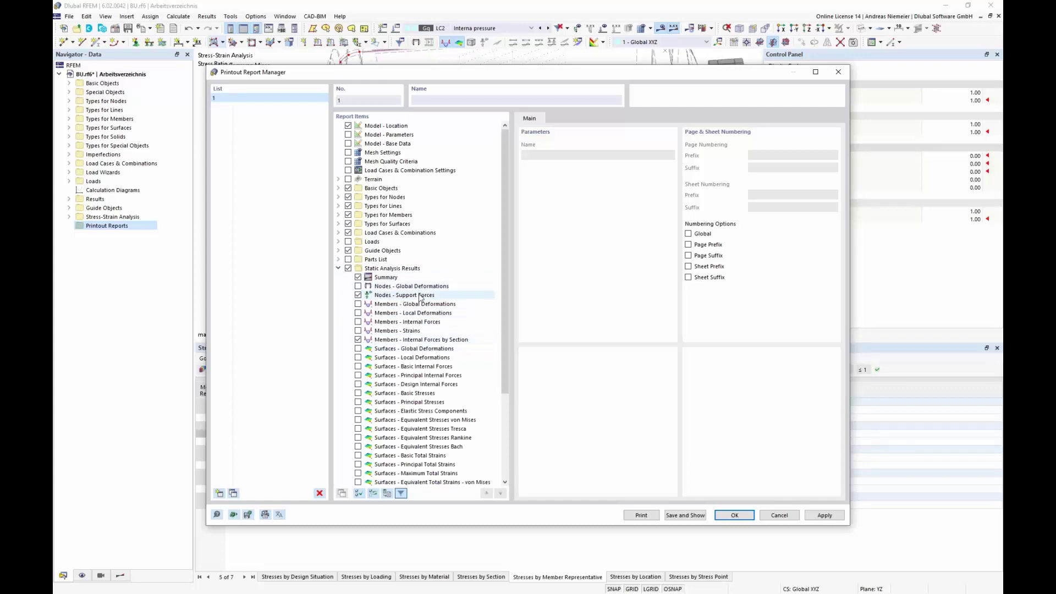
scroll(395, 371, down, 5)
scroll(395, 379, up, 5)
click(388, 300)
click(358, 339)
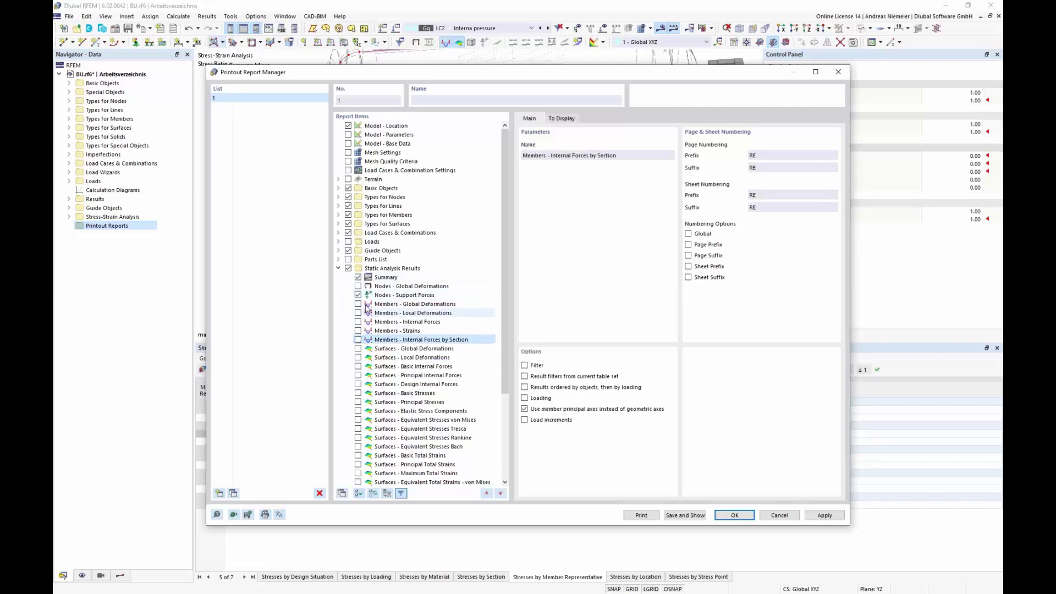
Filter the Nodes - Support Forces item by loading instead of by the current table set, selecting combinations CO1 to CO4.
click(358, 296)
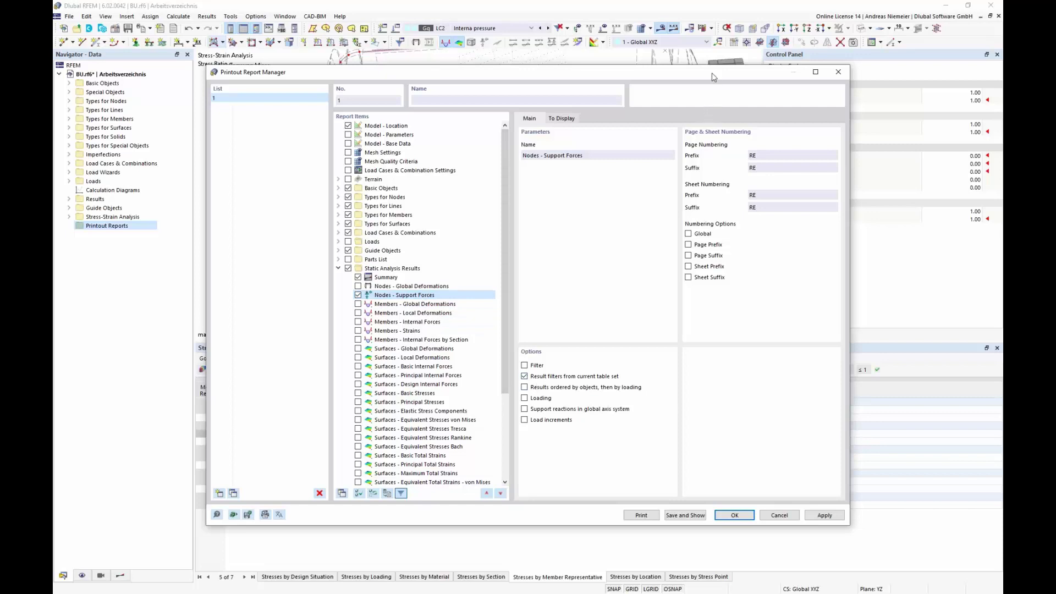
drag(711, 72, 339, 73)
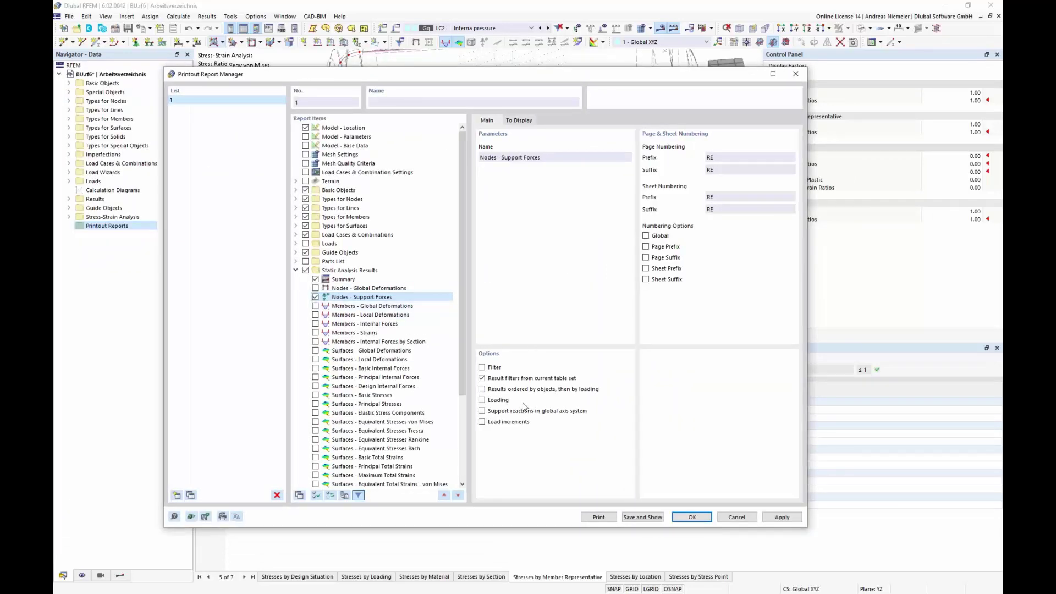
click(481, 379)
click(481, 400)
click(554, 120)
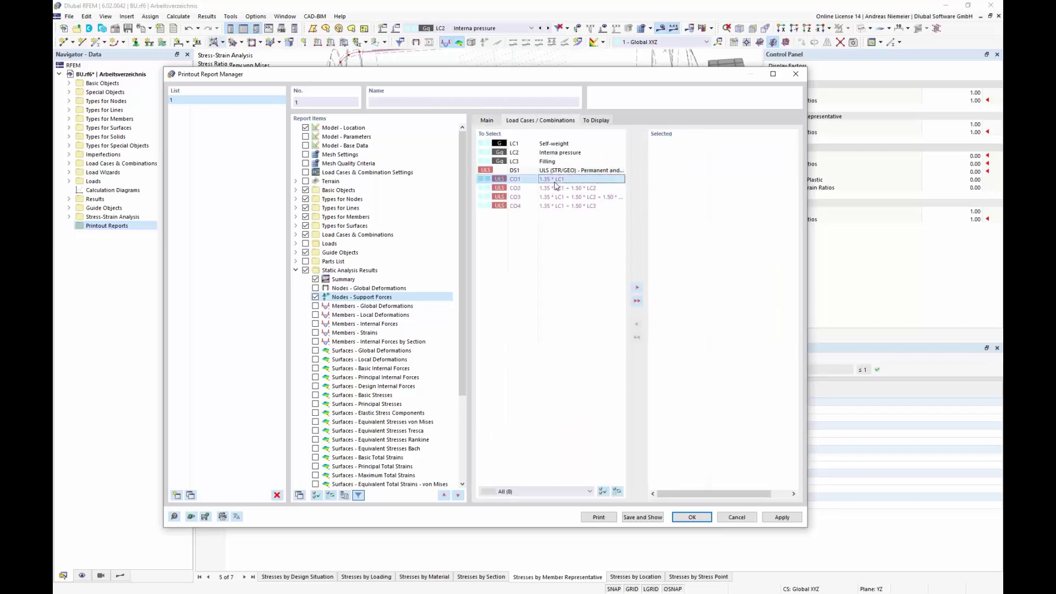
double_click(554, 180)
double_click(555, 184)
double_click(556, 184)
double_click(556, 185)
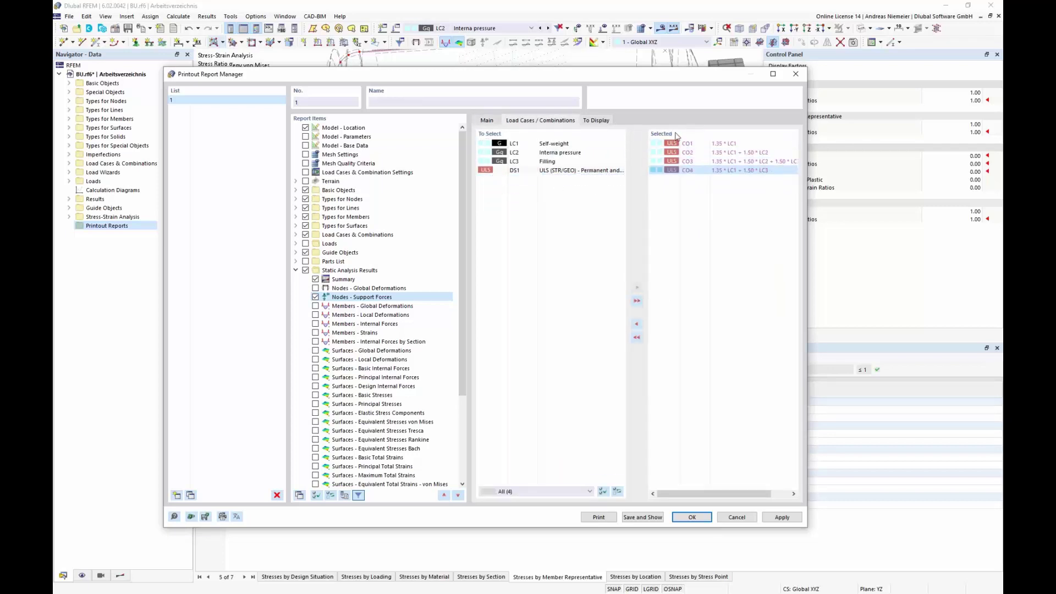
Remove total max/min values, sums of loads and support forces, support moments and node comments from the displayed support force values.
click(596, 122)
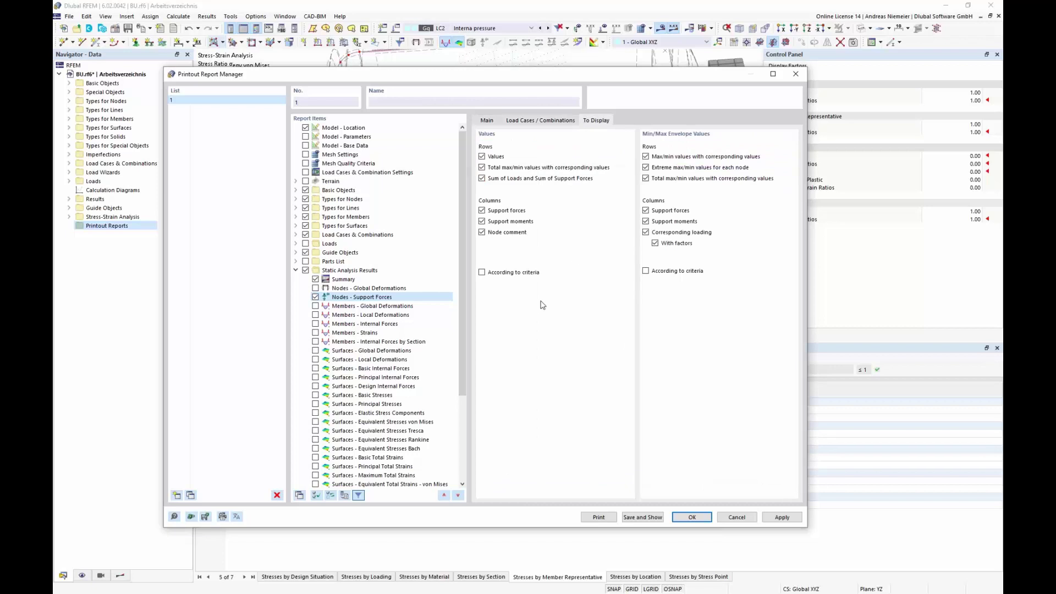
click(482, 168)
click(482, 179)
click(482, 232)
click(295, 270)
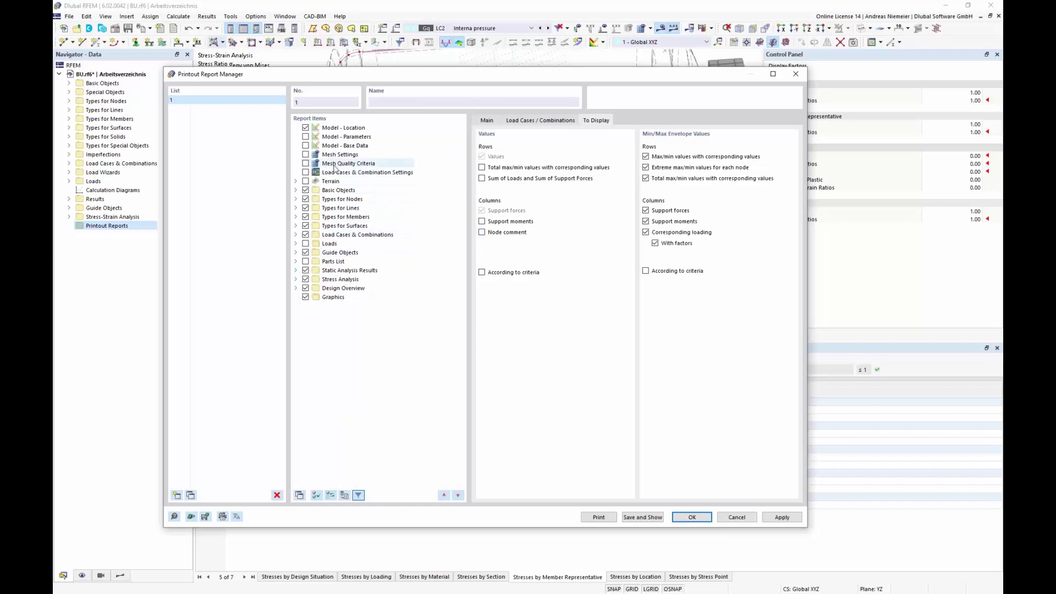
In the Stress Analysis report items, exclude Solid Configurations and include Line Welded Joint Configurations.
click(296, 279)
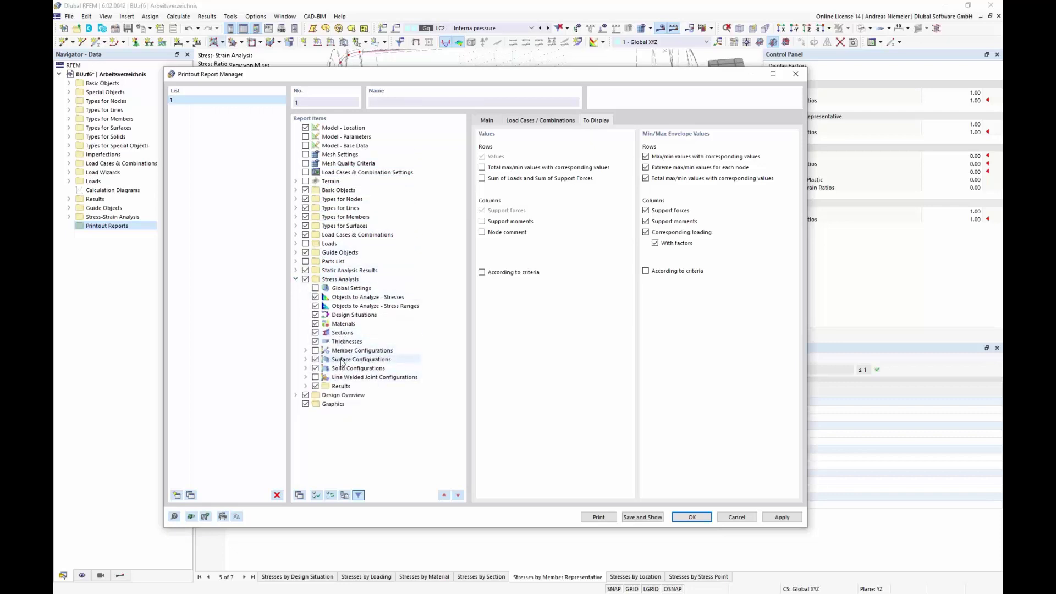
click(315, 368)
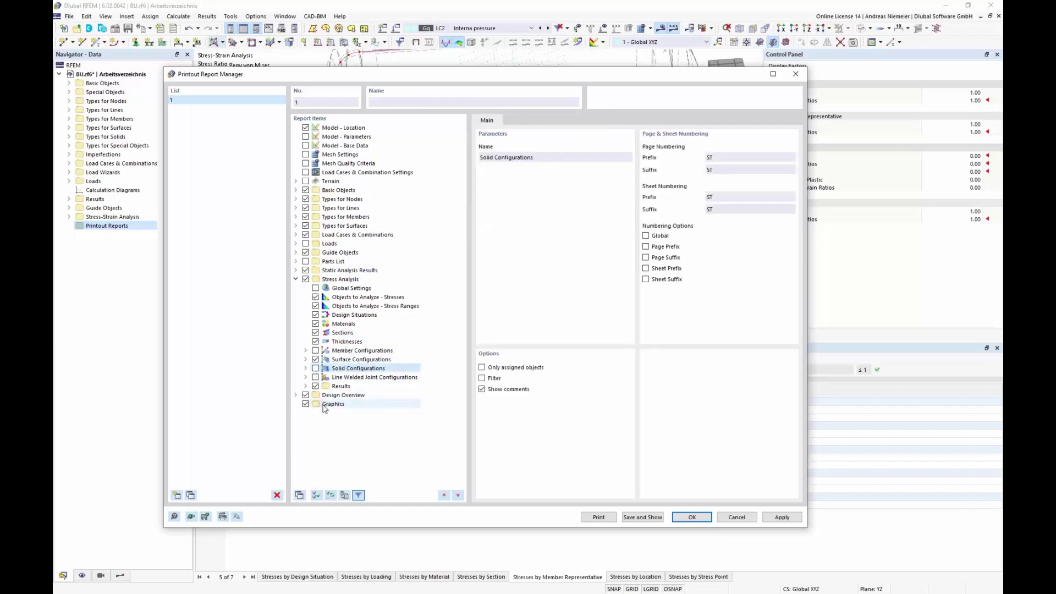
click(315, 377)
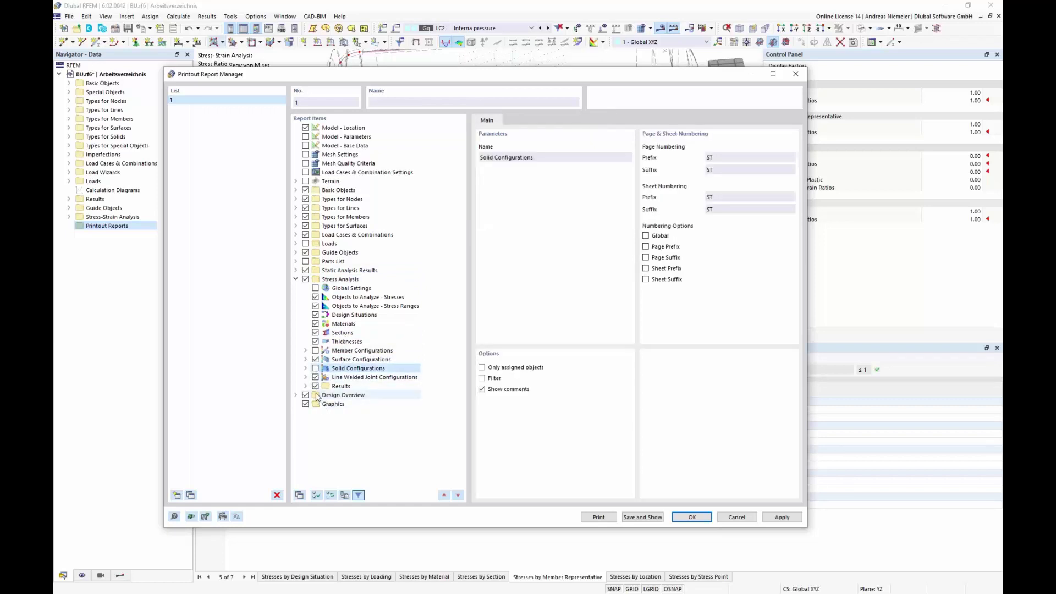
Exclude Errors & Warnings, Not Valid / Deactivated and Stresses on Members by Section from the stress analysis results.
click(306, 386)
scroll(372, 220, down, 10)
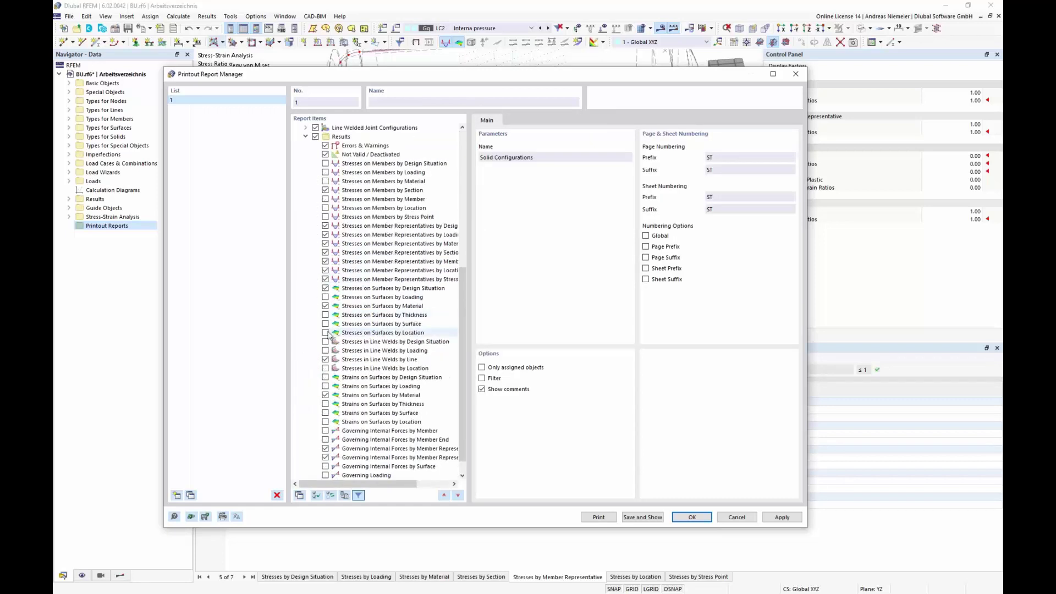
scroll(359, 215, up, 5)
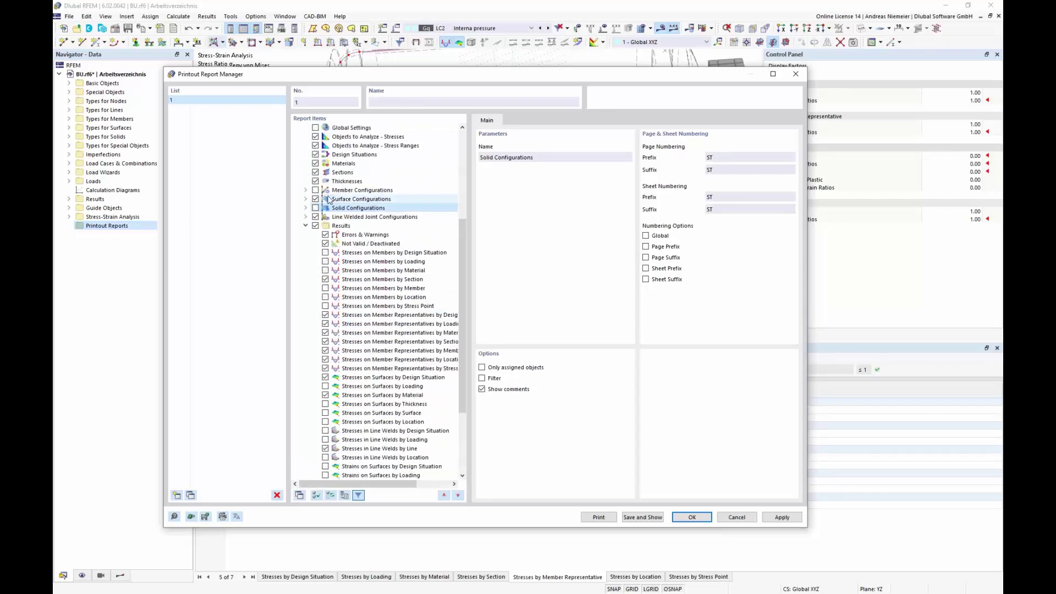
scroll(358, 213, down, 2)
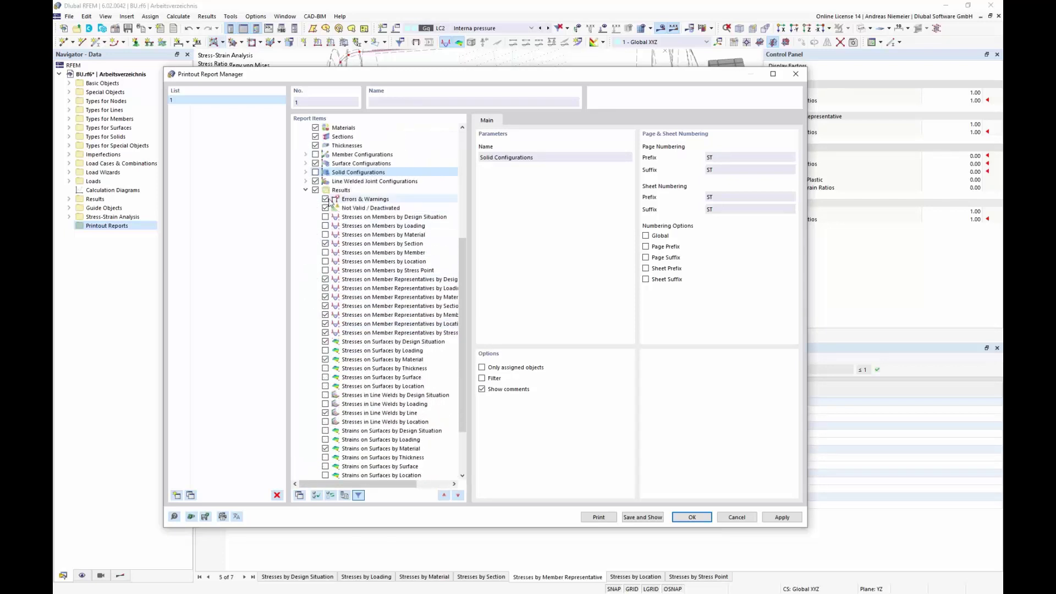
click(325, 208)
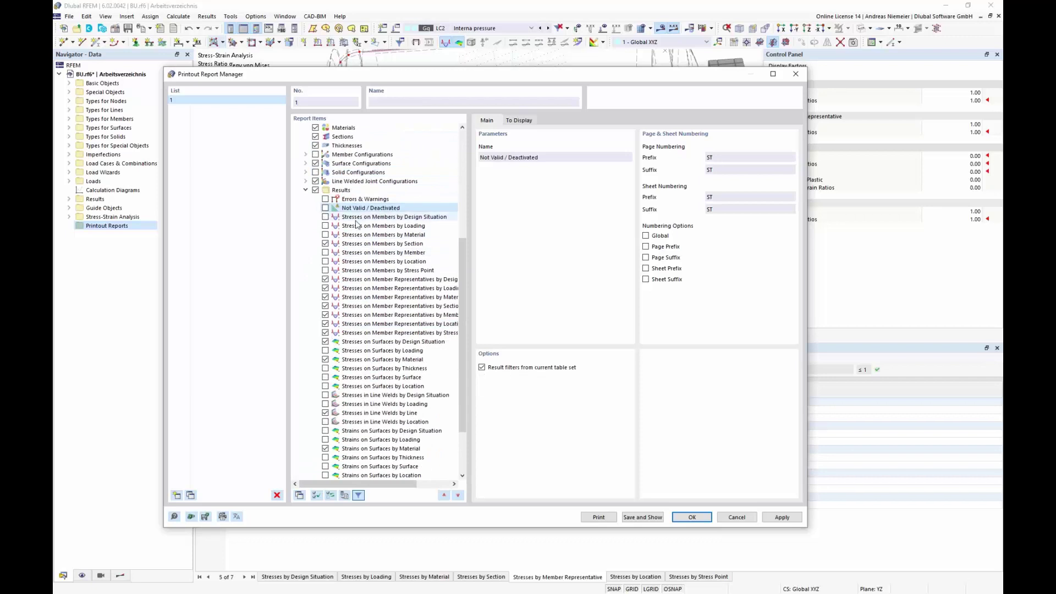
click(325, 243)
Of the Stresses on Member Representatives items, keep only the one sorted by member representative in the report.
click(325, 279)
click(325, 287)
click(325, 297)
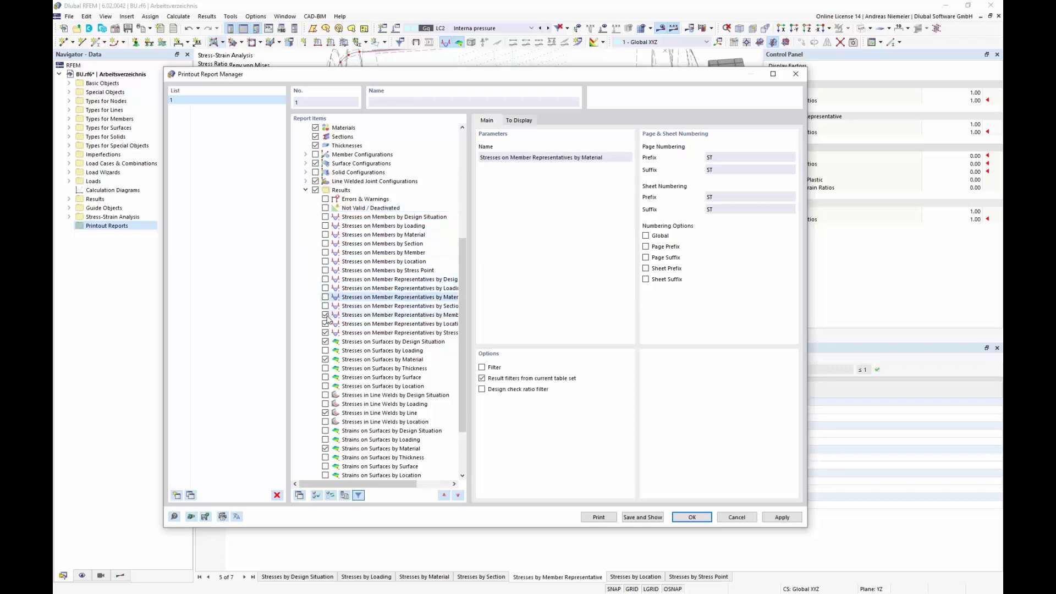
click(325, 323)
click(385, 332)
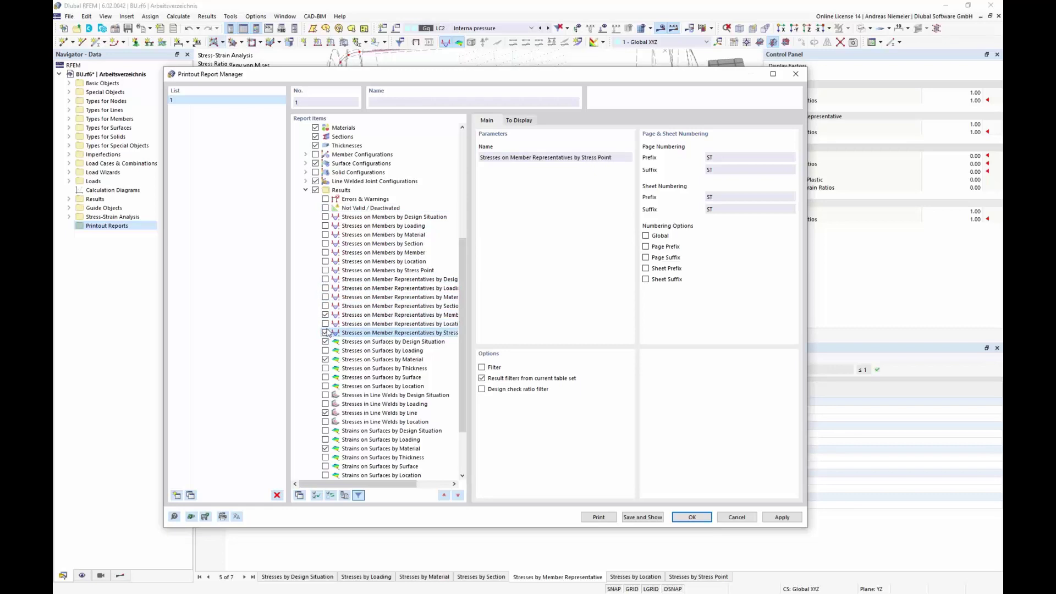
mouse_move(403, 483)
mouse_down()
mouse_move(440, 485)
mouse_move(419, 484)
mouse_up()
click(424, 317)
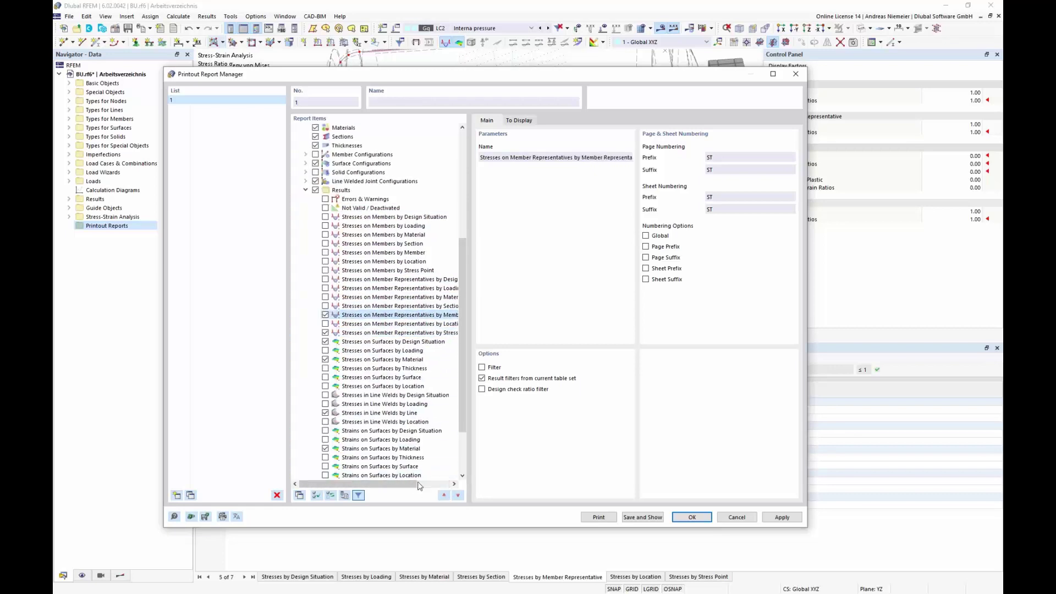
click(325, 333)
Report stresses and strains on surfaces by surface instead of by material, and exclude Stresses on Surfaces by Design Situation.
click(325, 342)
click(325, 359)
click(325, 360)
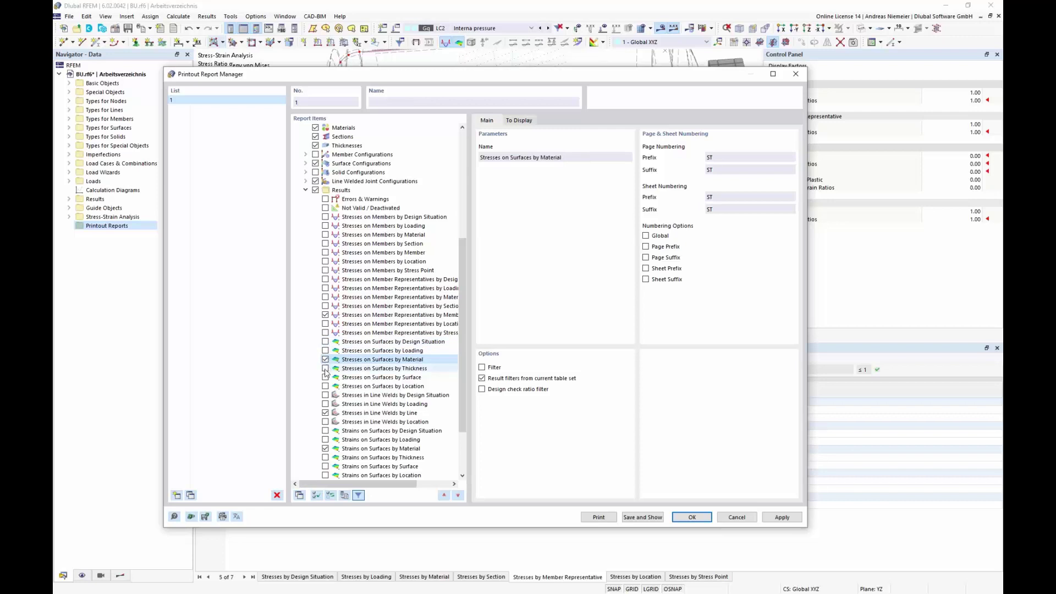
click(324, 378)
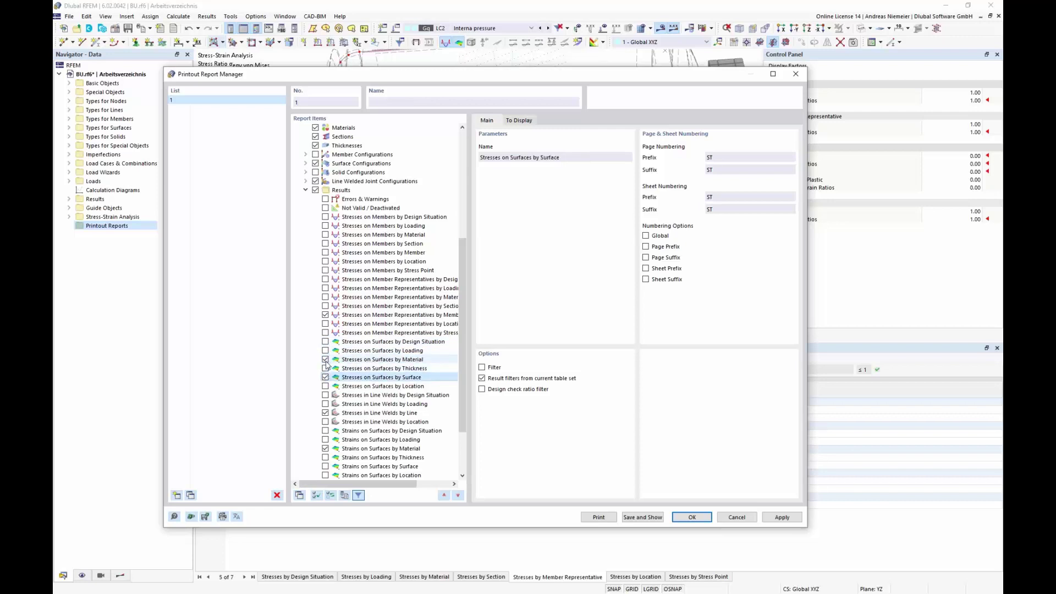
click(325, 359)
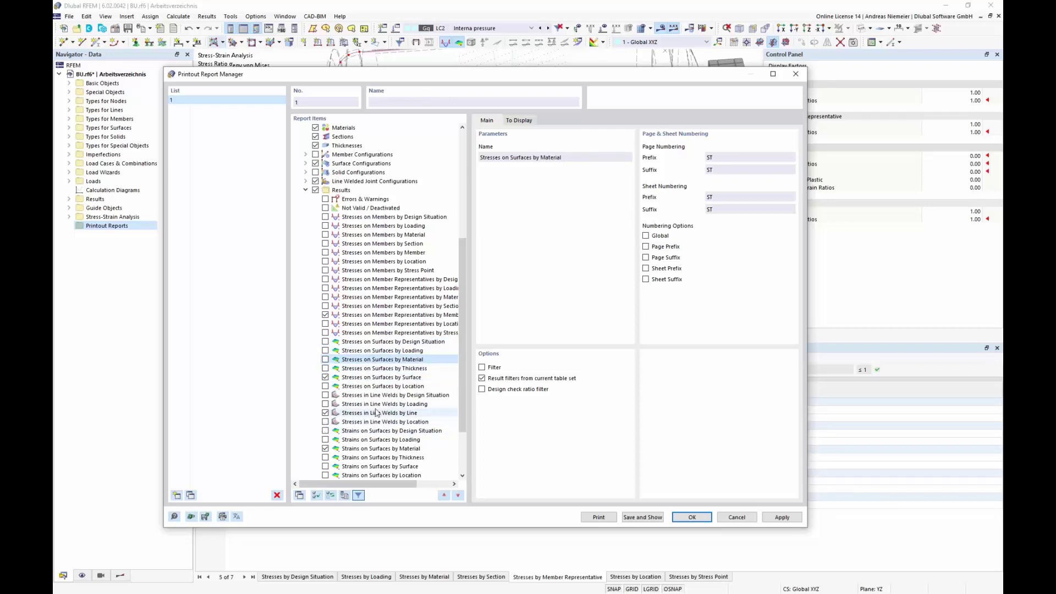
click(325, 467)
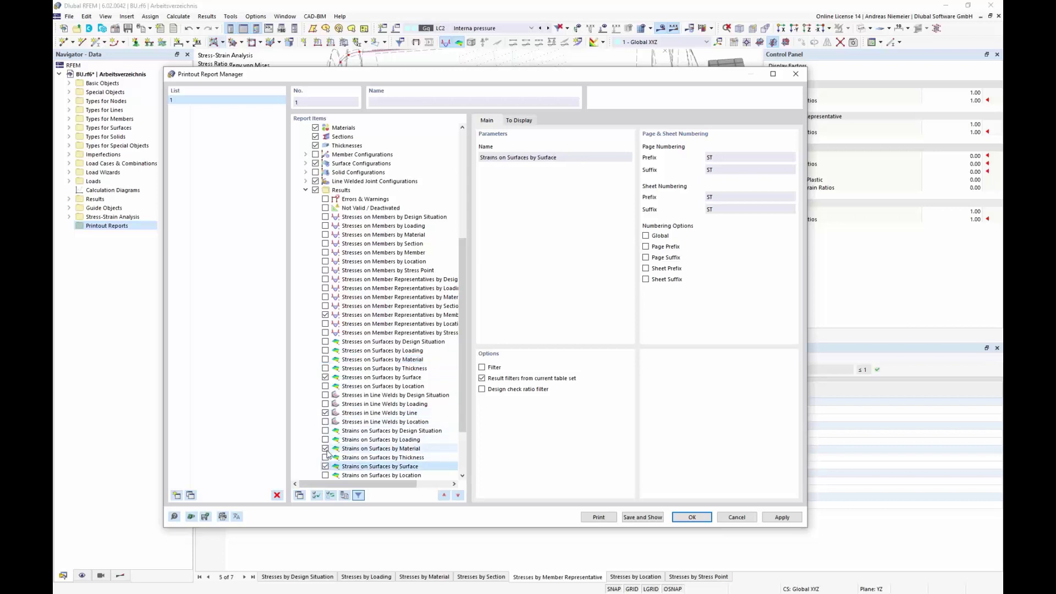
click(325, 448)
Exclude the governing internal forces by member representative and by member representative end, and display the printout report.
scroll(376, 392, down, 3)
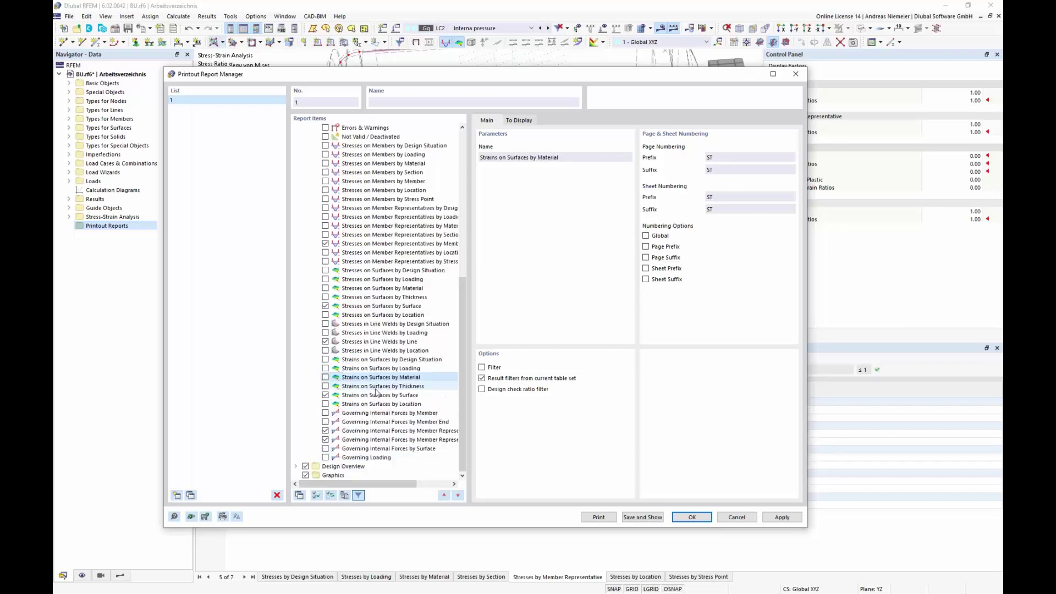
click(325, 438)
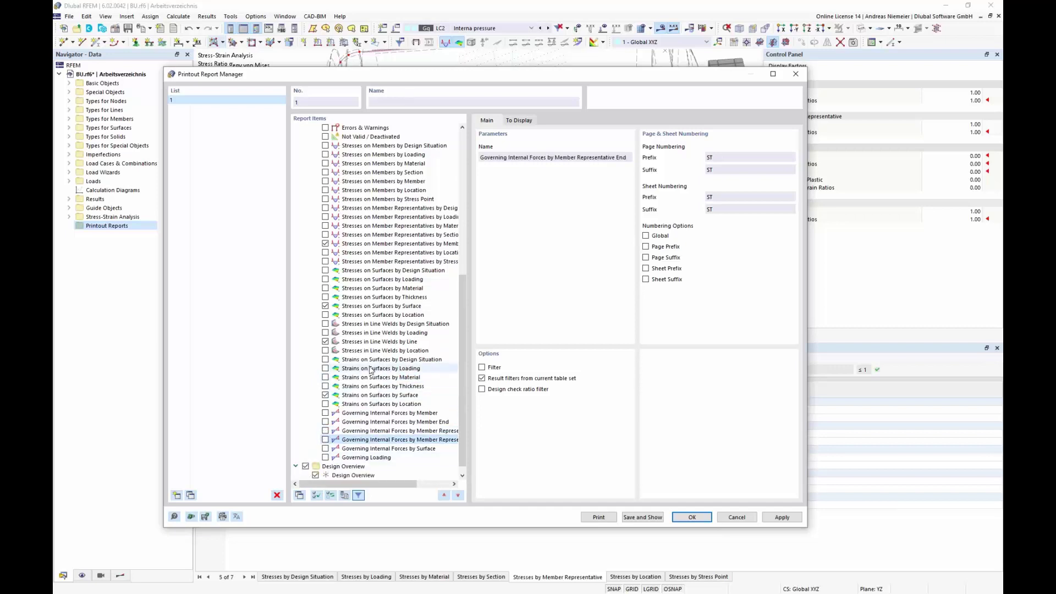
click(295, 466)
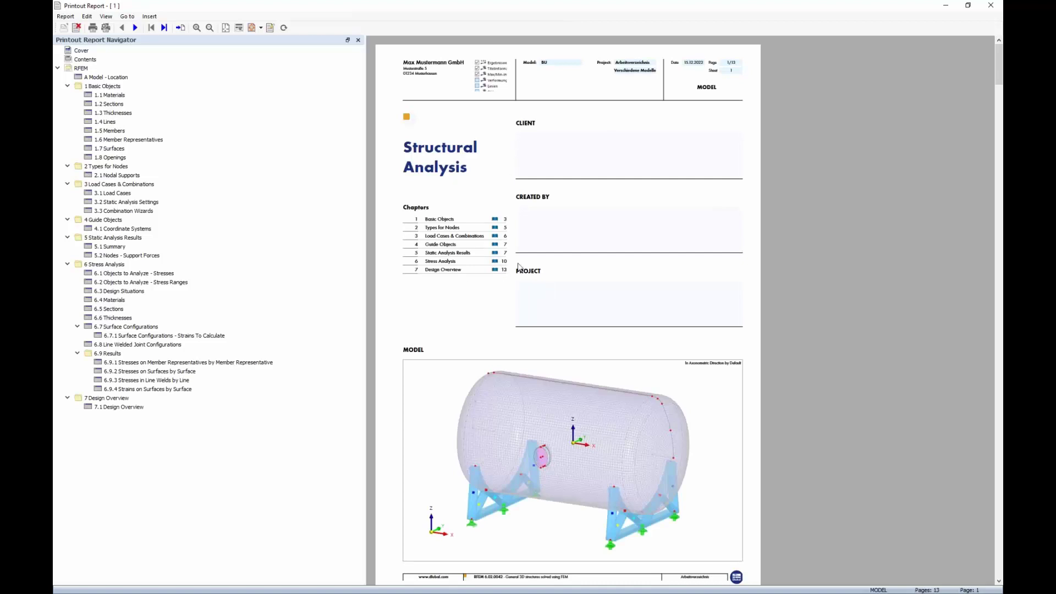
Review the report's cover, contents, basic objects and nodal supports sections.
scroll(518, 267, down, 2)
scroll(480, 386, up, 2)
scroll(598, 313, down, 8)
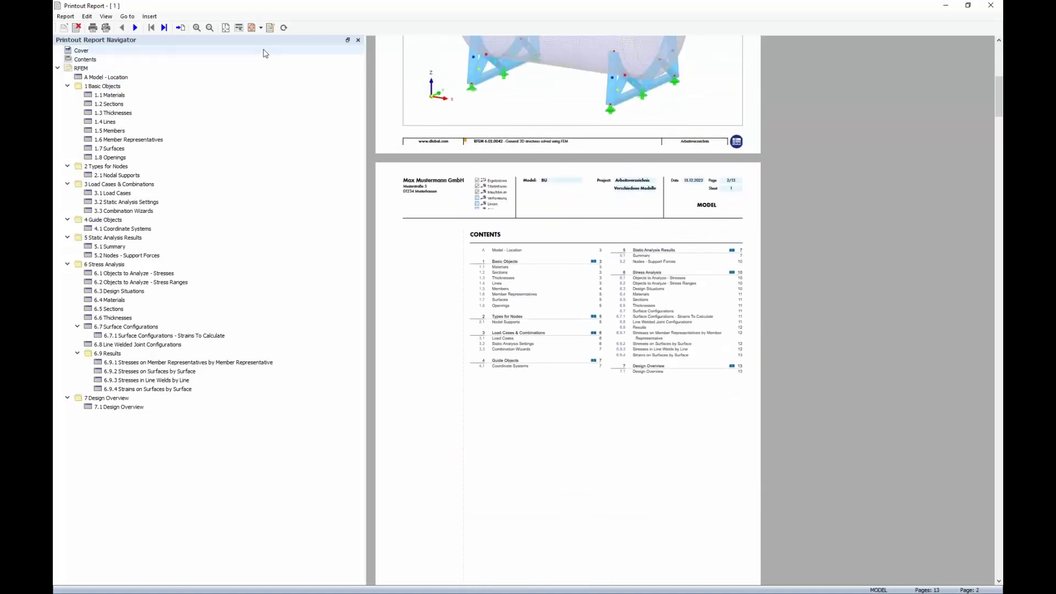
scroll(608, 261, down, 15)
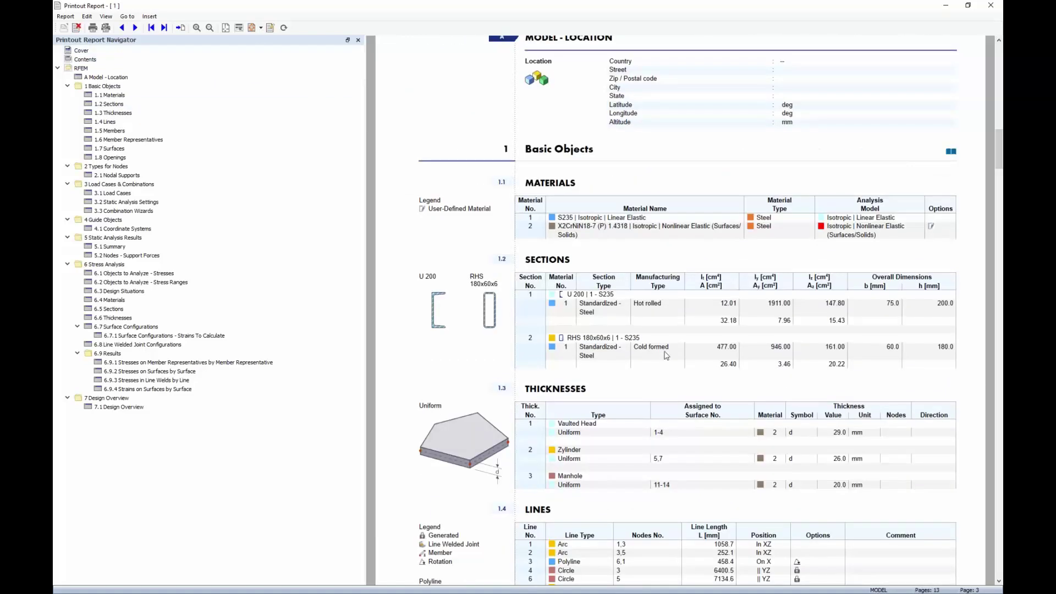
scroll(487, 354, down, 5)
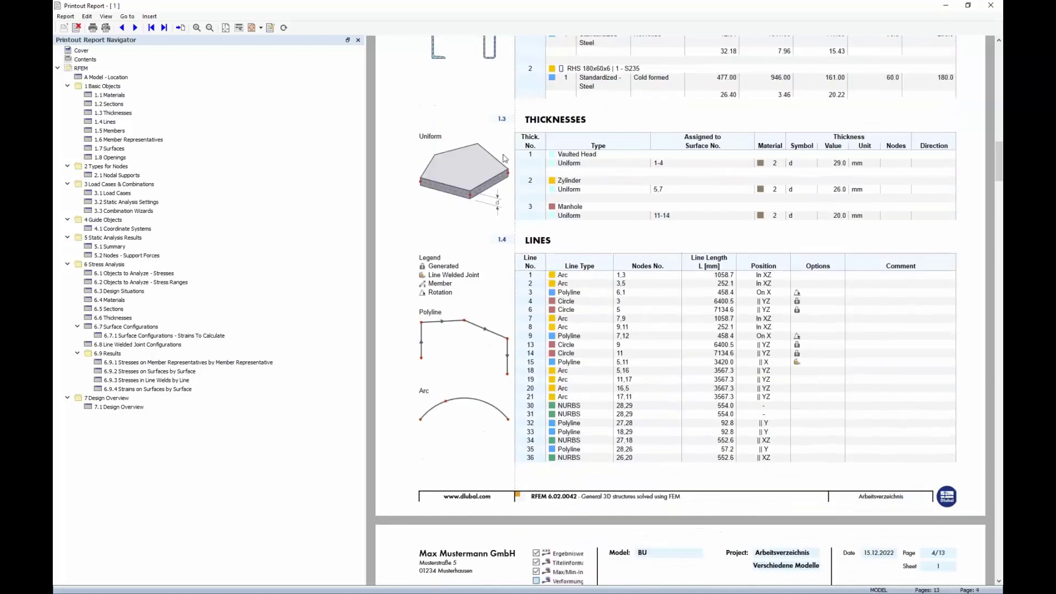
scroll(497, 207, down, 5)
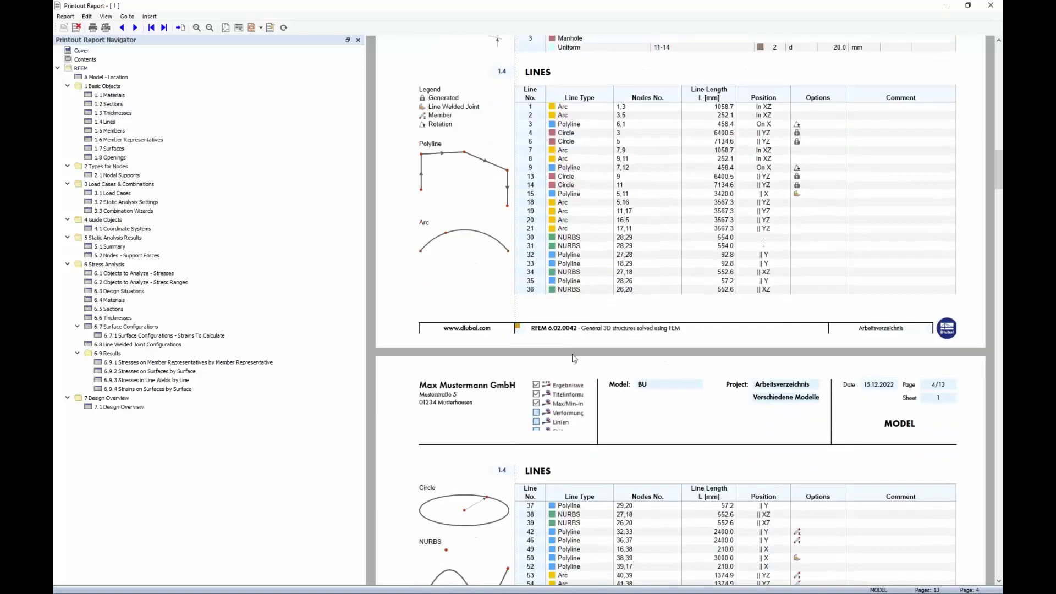
scroll(586, 277, down, 15)
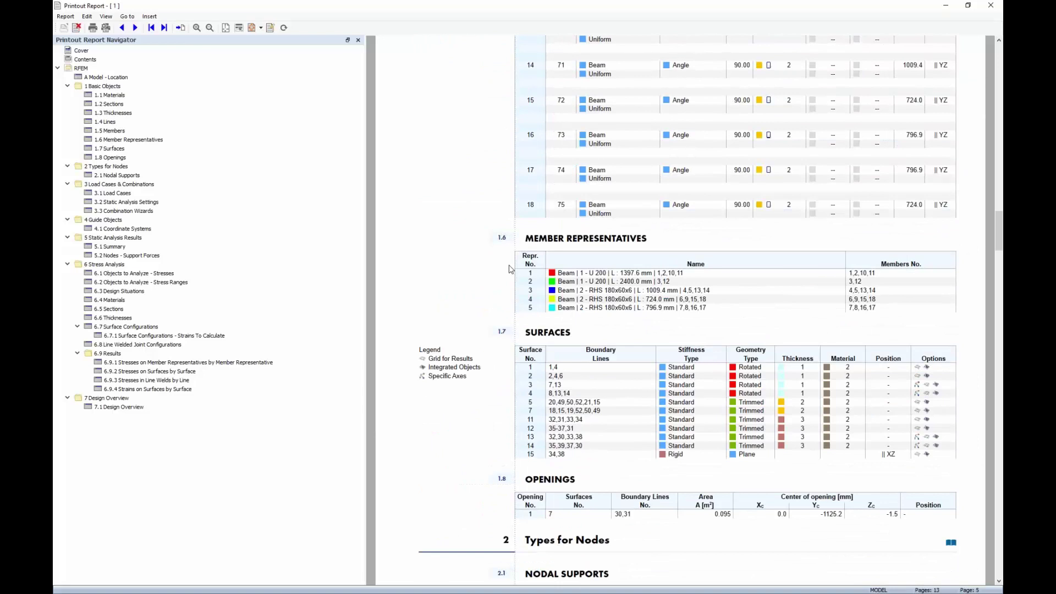
scroll(632, 366, down, 3)
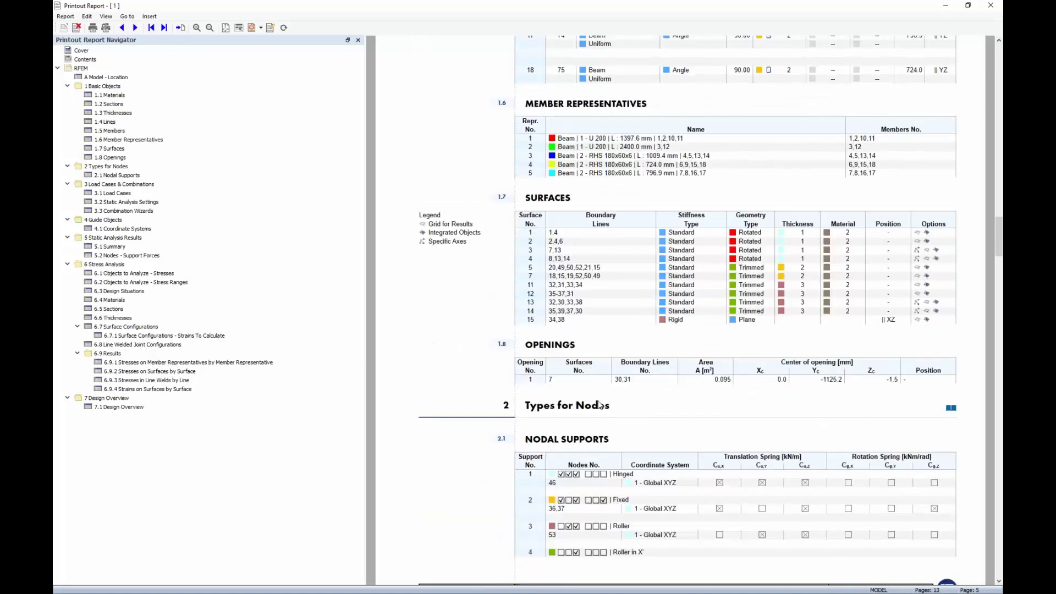
scroll(601, 403, down, 1)
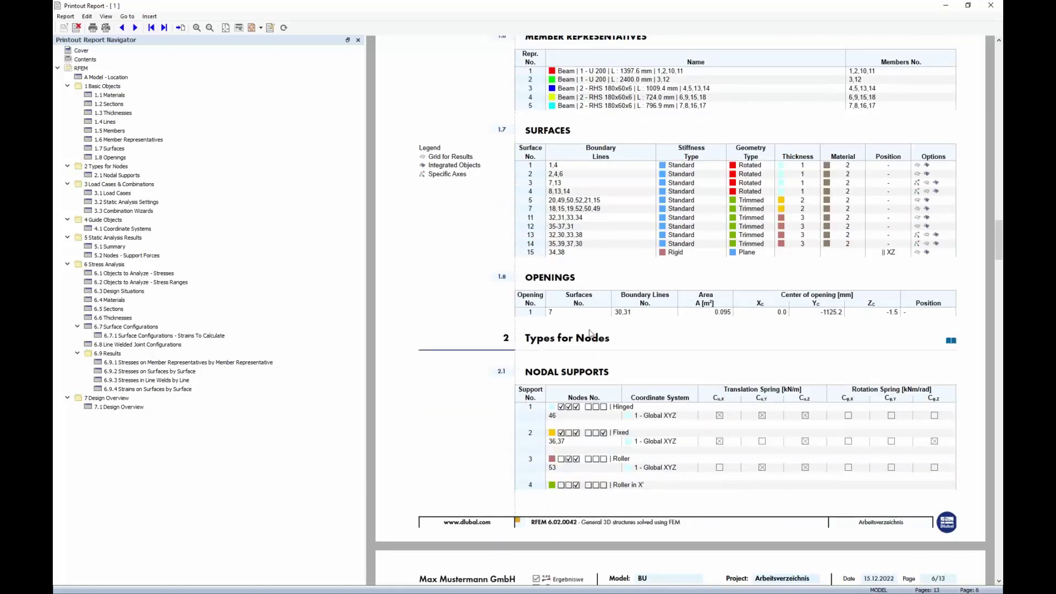
Examine the report's static analysis summary, nodal support forces and stresses on member representatives.
click(113, 237)
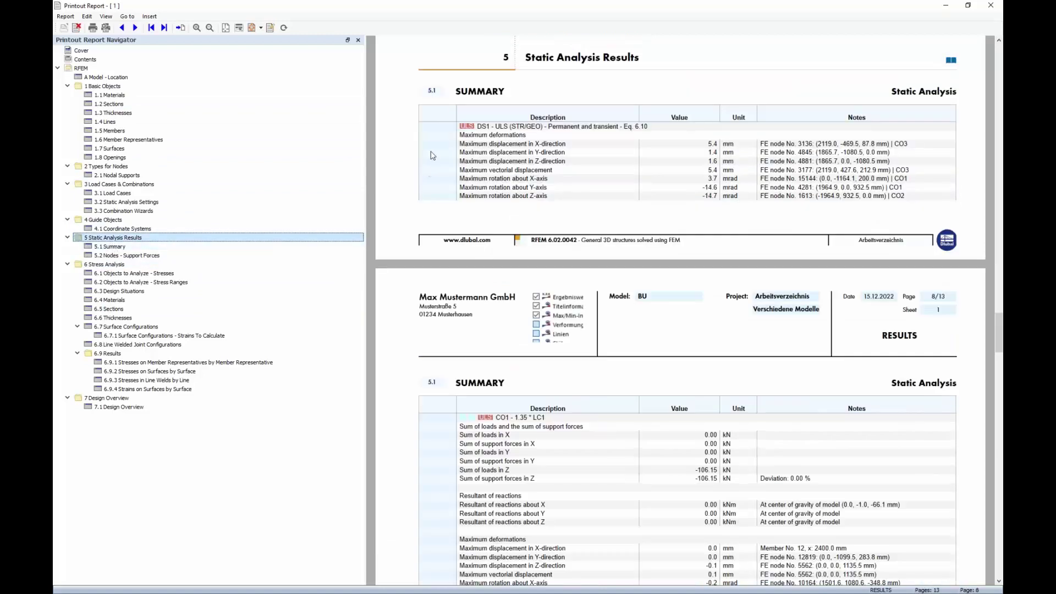
click(127, 255)
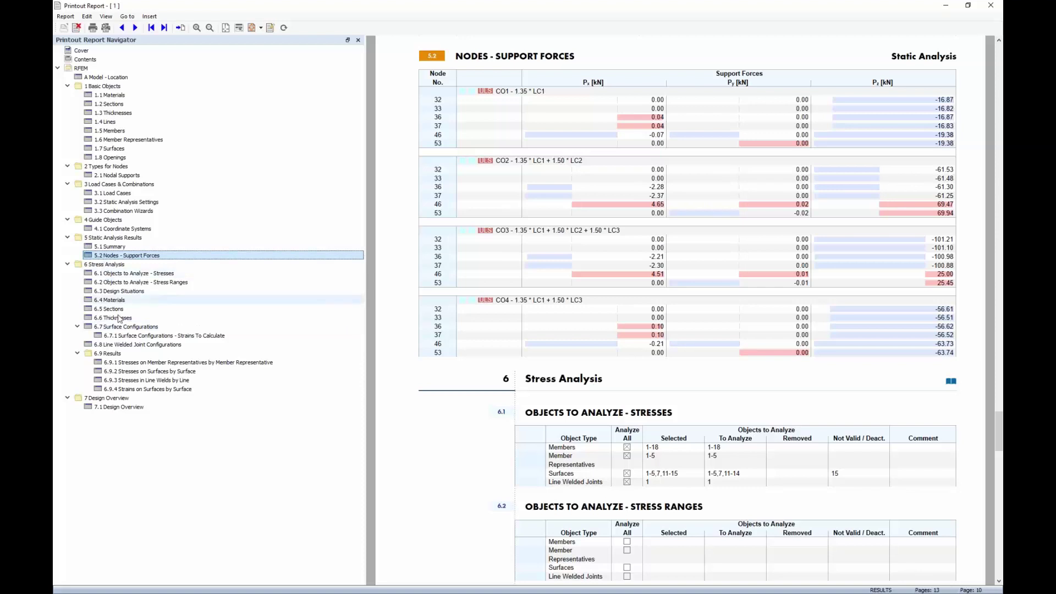
click(140, 363)
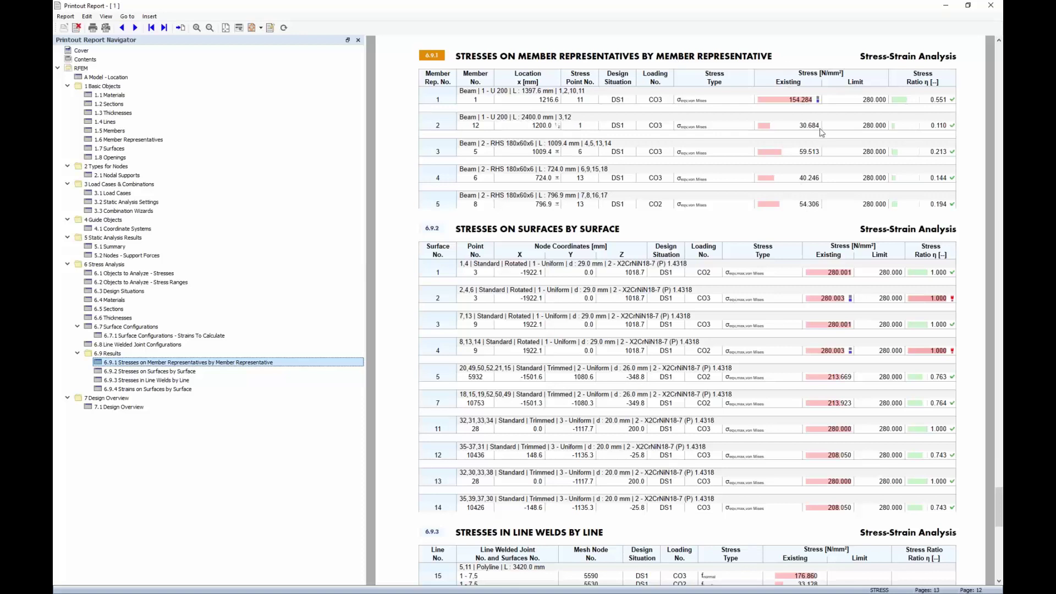
Examine the report's stresses on surfaces and in line welds, strains on surfaces and design overview.
scroll(988, 395, down, 3)
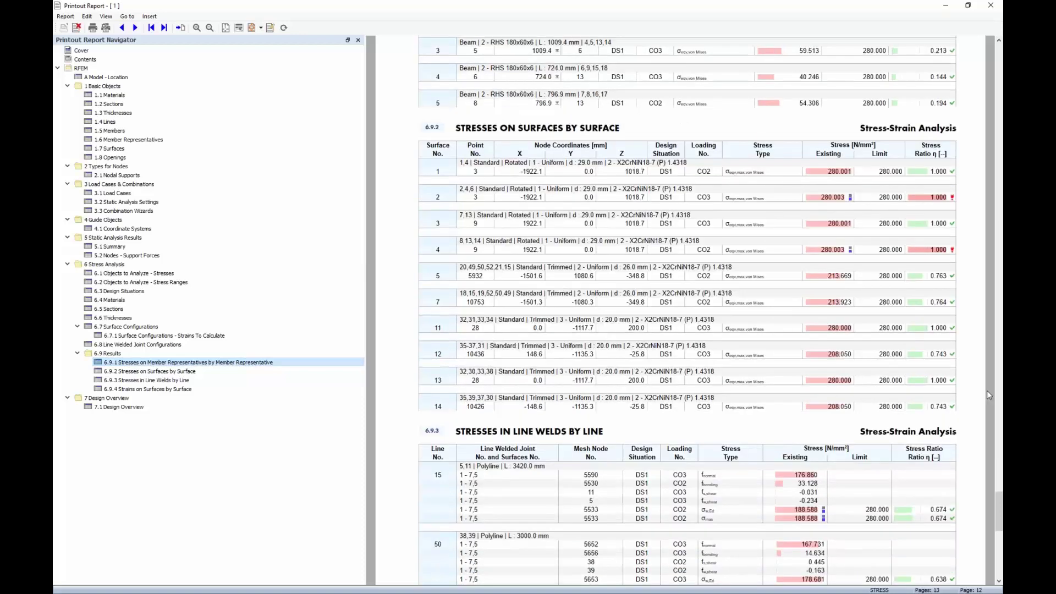
scroll(913, 186, down, 4)
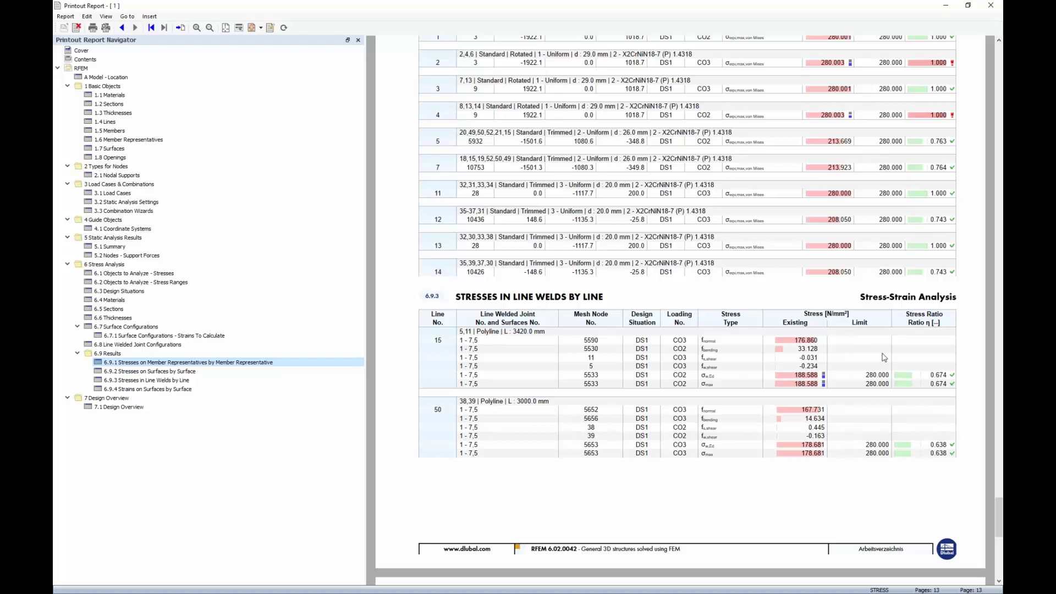
scroll(841, 342, down, 18)
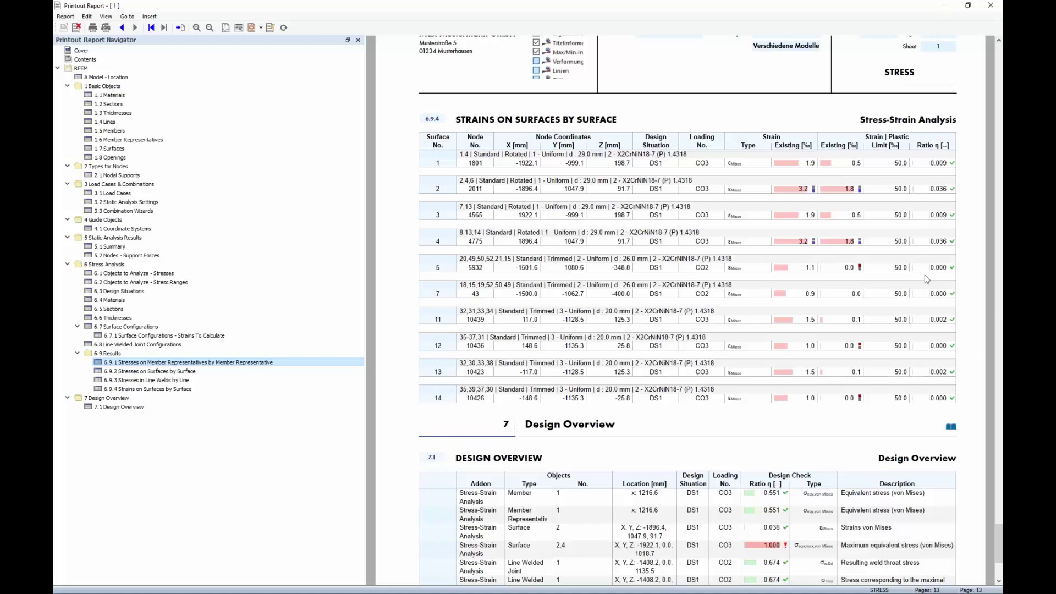
scroll(793, 100, down, 4)
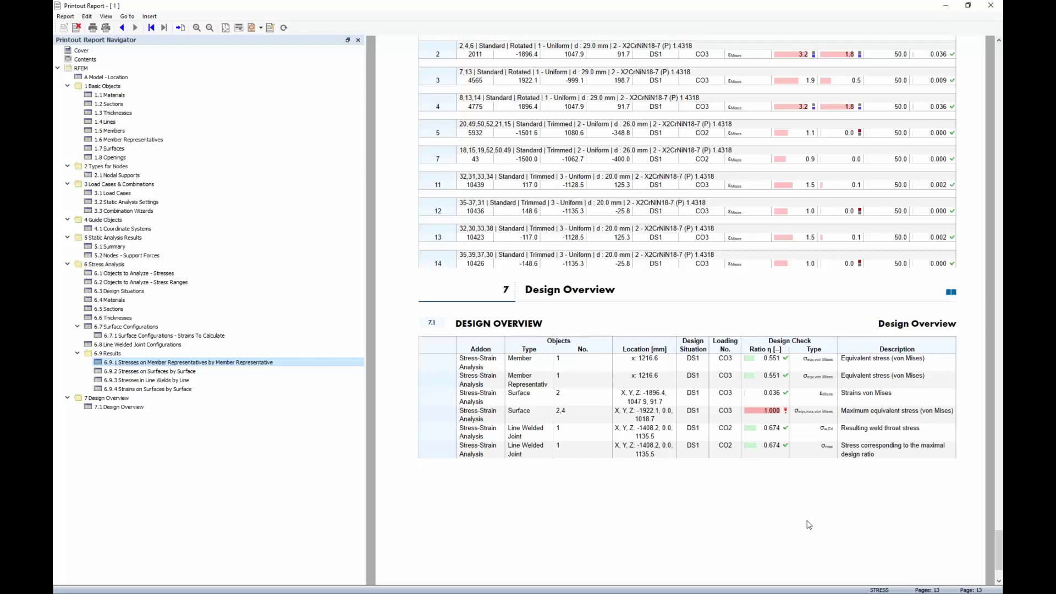
scroll(649, 359, up, 15)
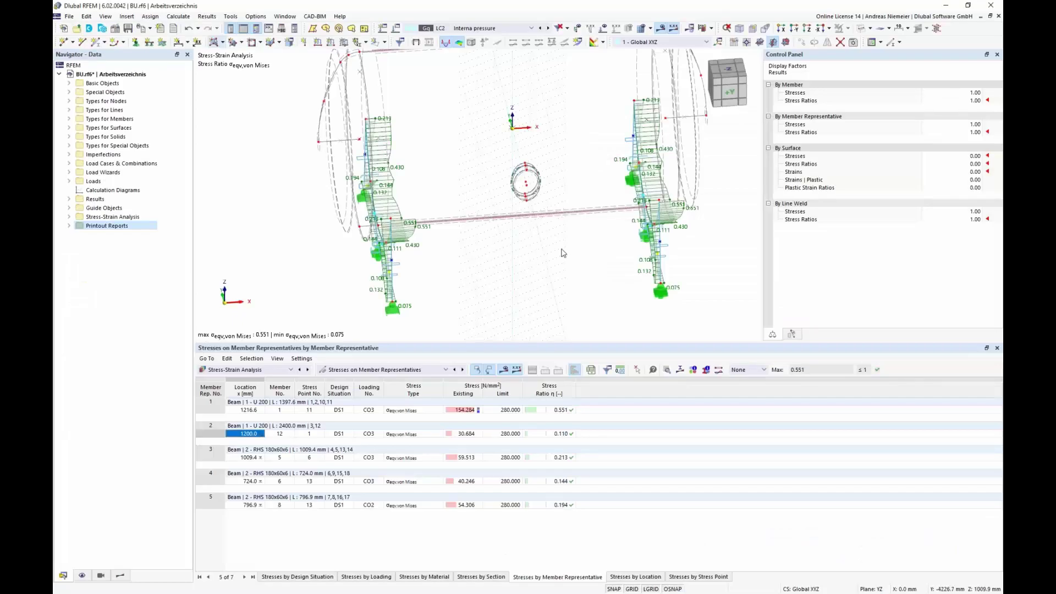
Isolate one support frame with its nodal supports in the X-direction view and display its member results without diagrams.
middle_drag(527, 267, 498, 255)
scroll(498, 254, down, 1)
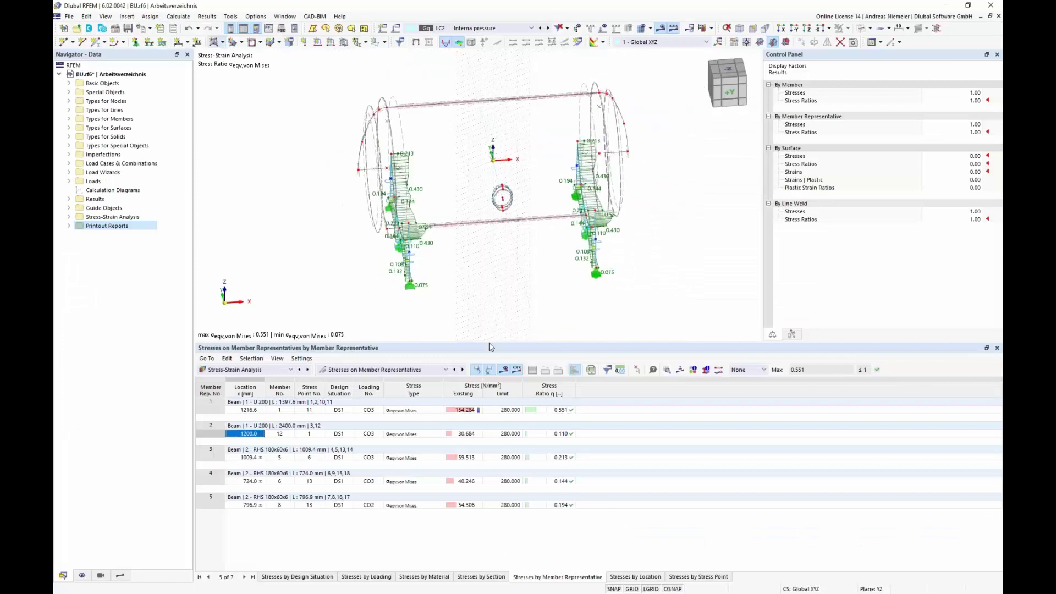
drag(488, 341, 488, 381)
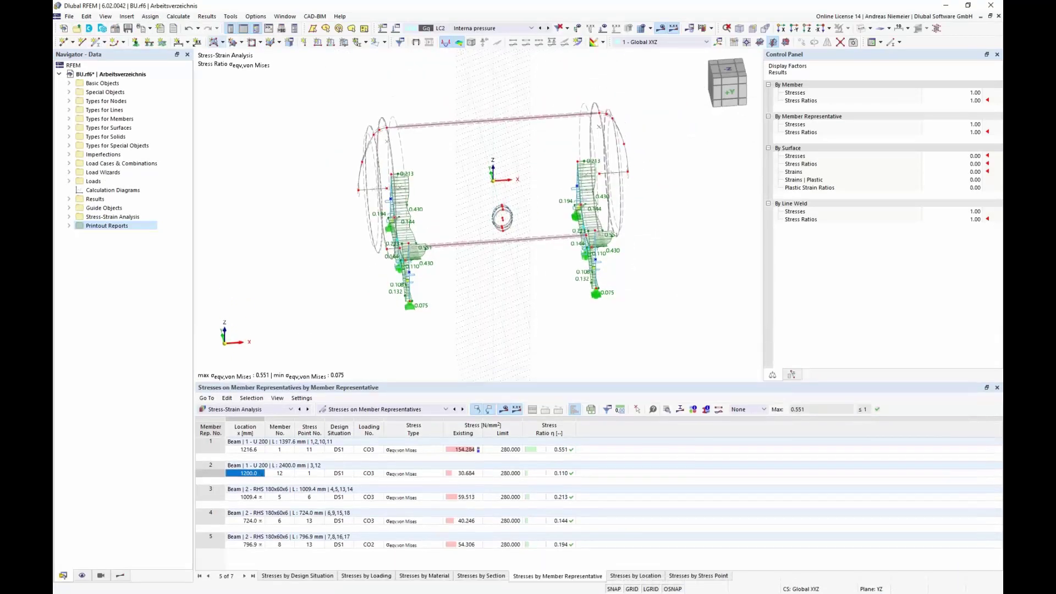
click(122, 577)
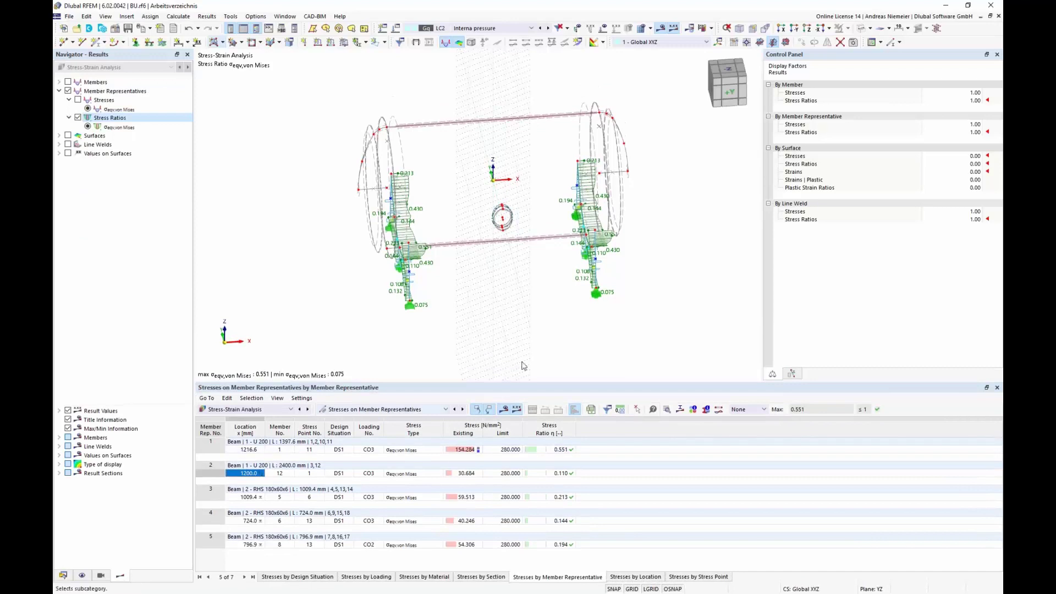
click(736, 95)
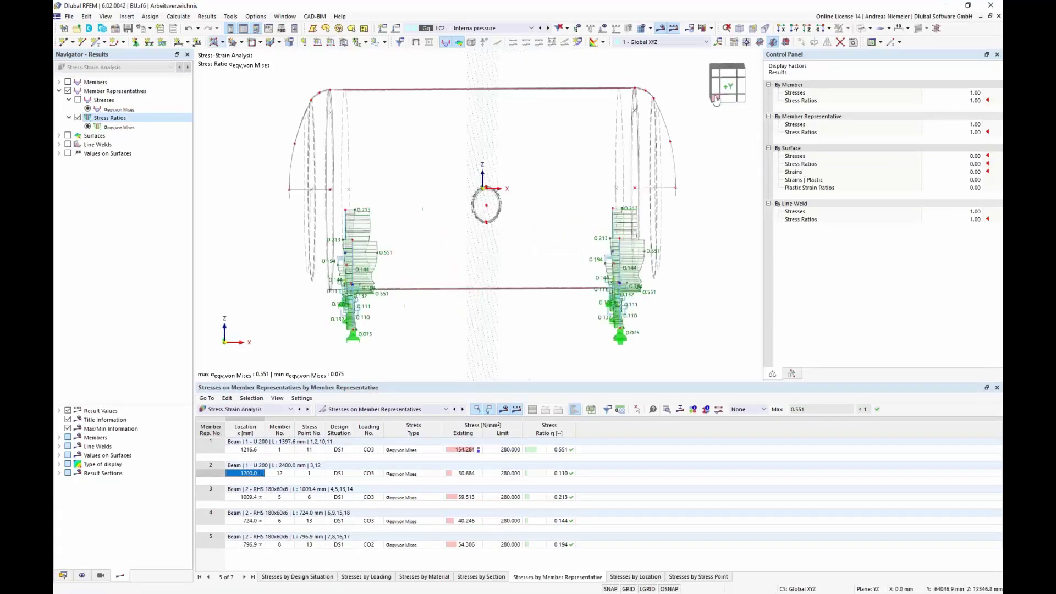
scroll(413, 215, up, 2)
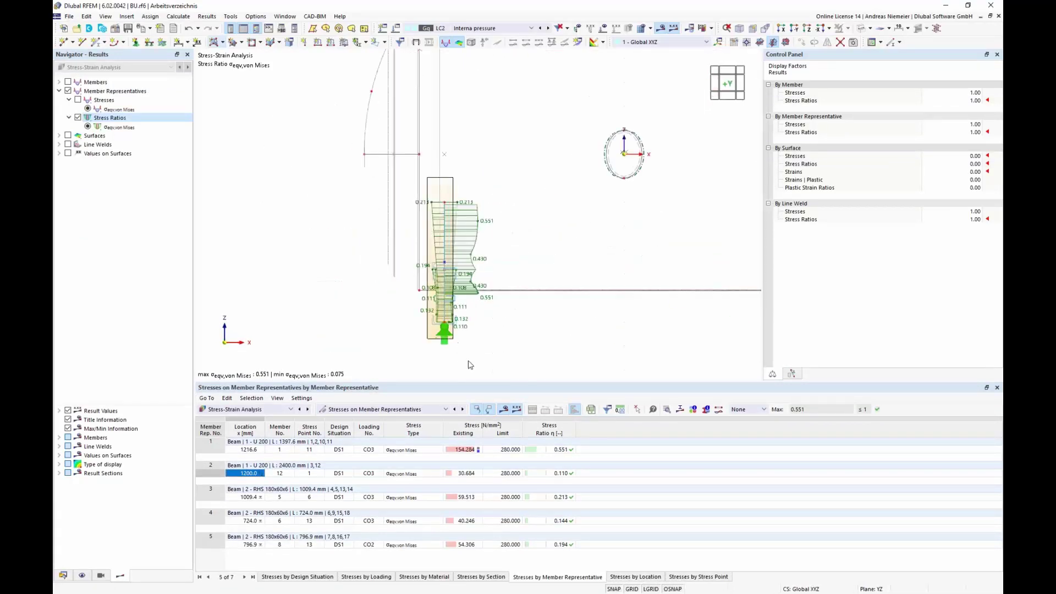
click(848, 29)
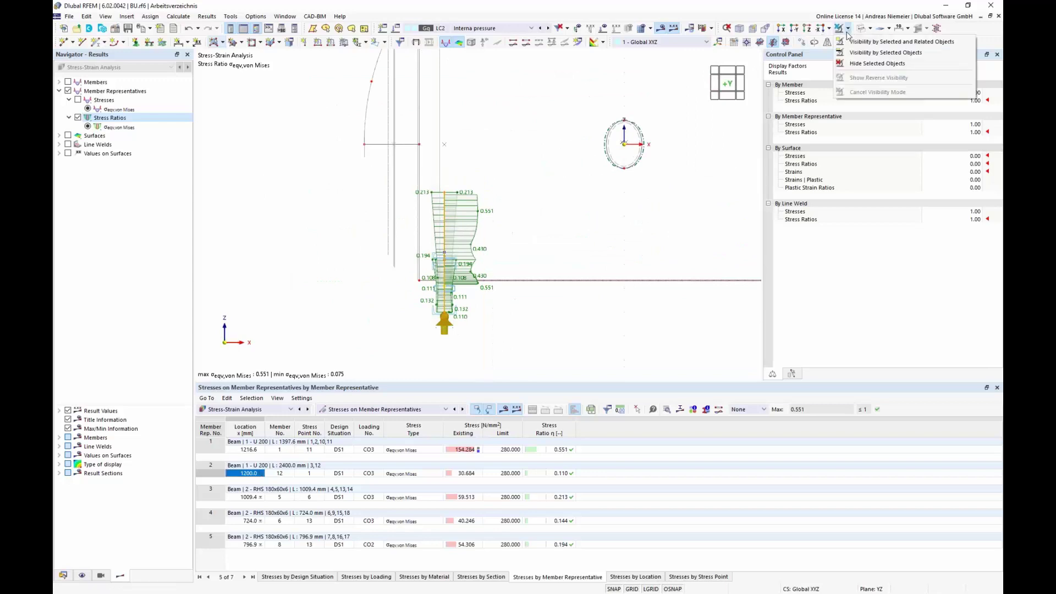
click(855, 51)
click(719, 87)
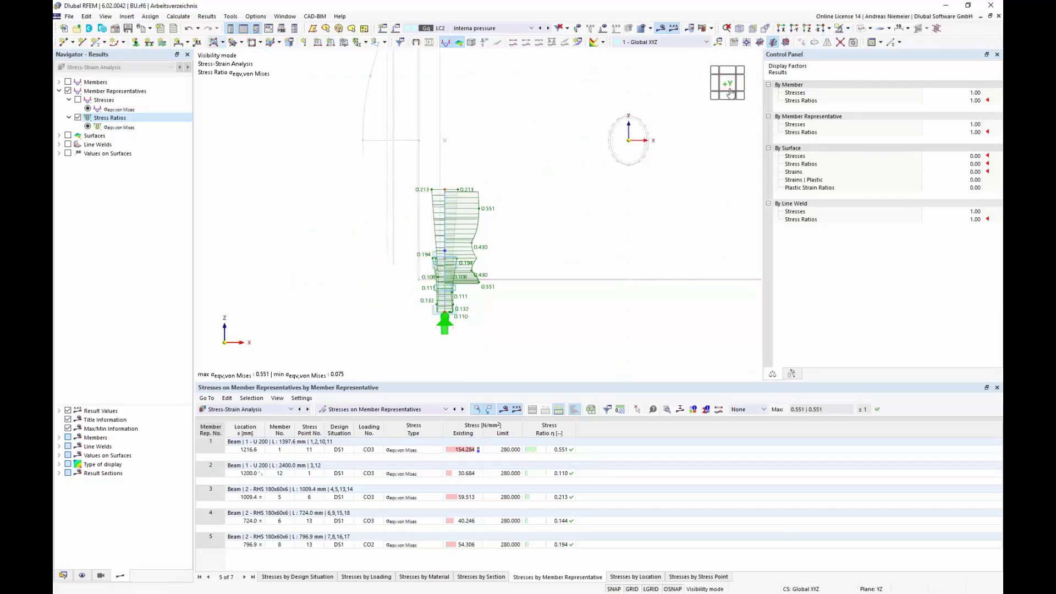
click(719, 87)
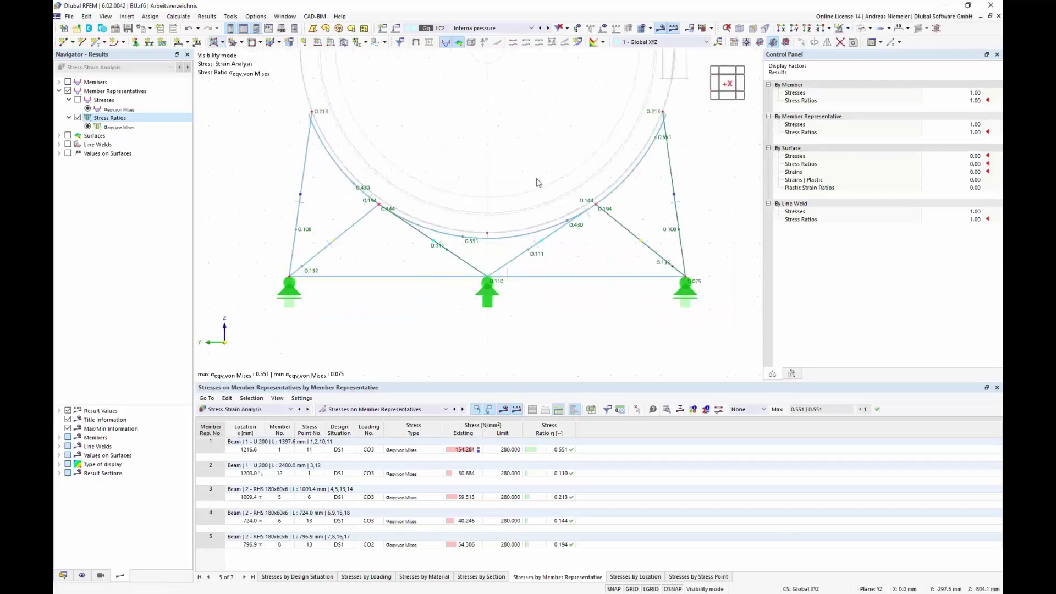
click(59, 437)
click(77, 465)
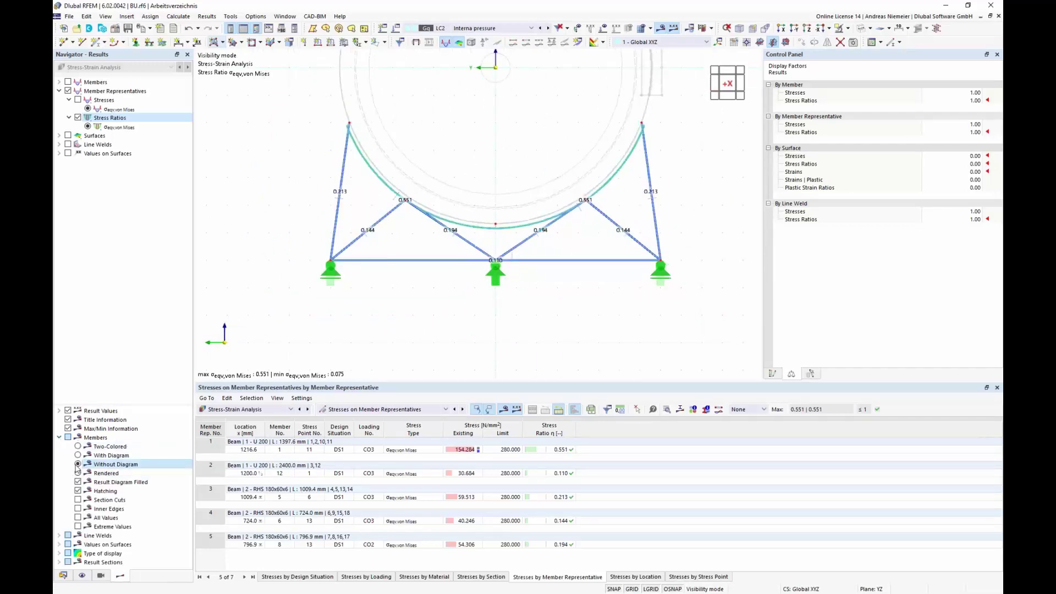
Number only the member representatives among the basic objects and add the stress ratio graphic of the support frame to the printout report.
click(80, 575)
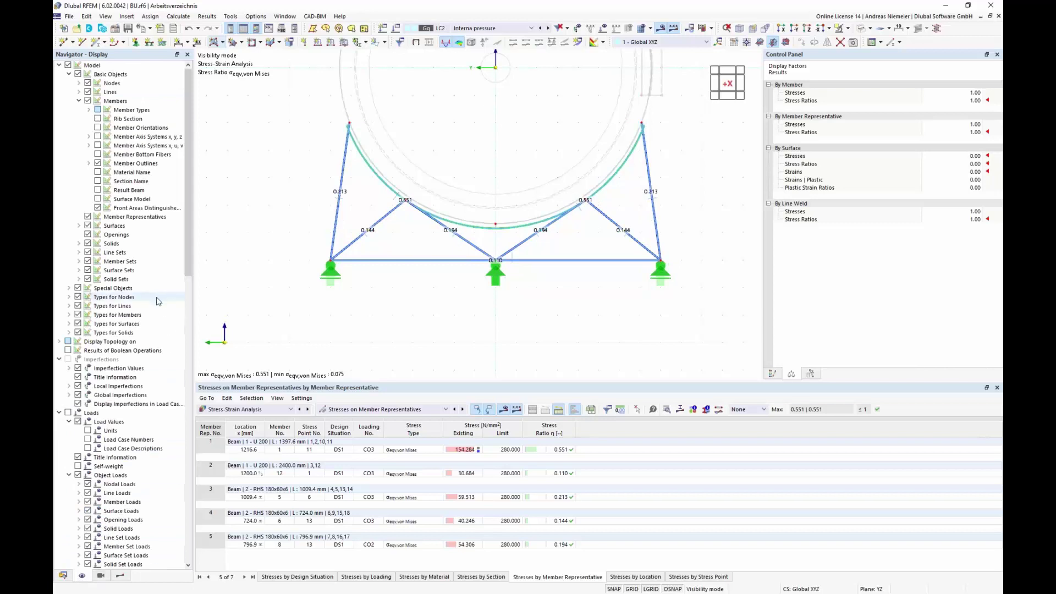
scroll(157, 319, down, 10)
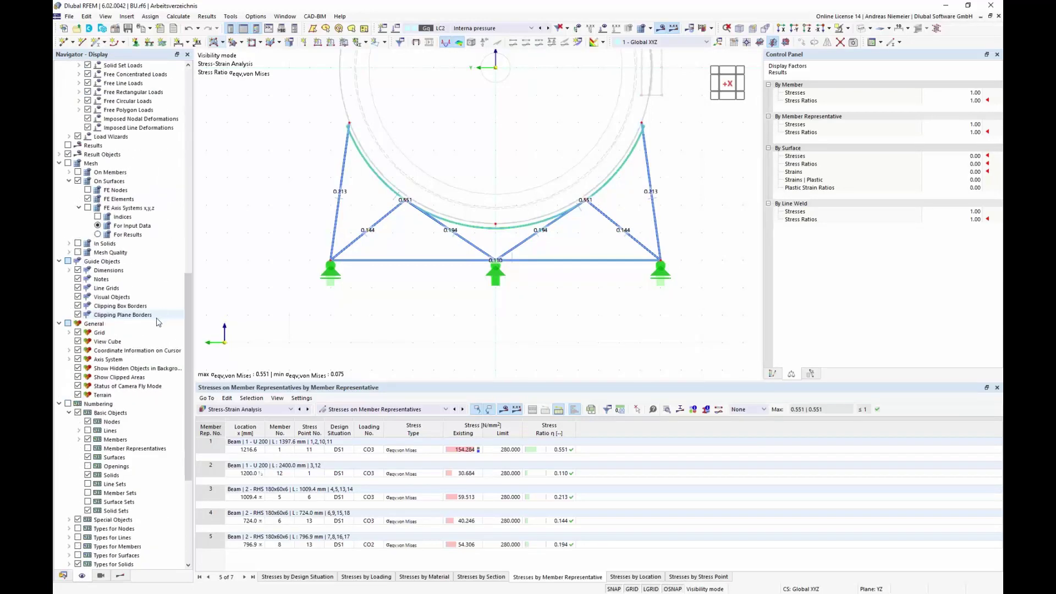
click(88, 510)
click(87, 475)
click(87, 457)
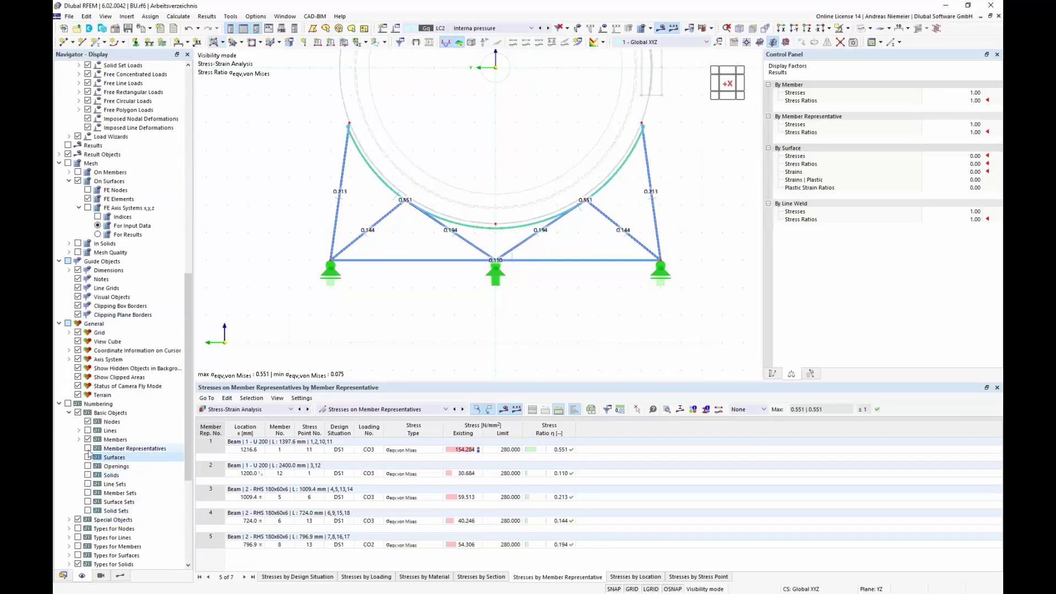
click(88, 448)
click(88, 440)
click(87, 421)
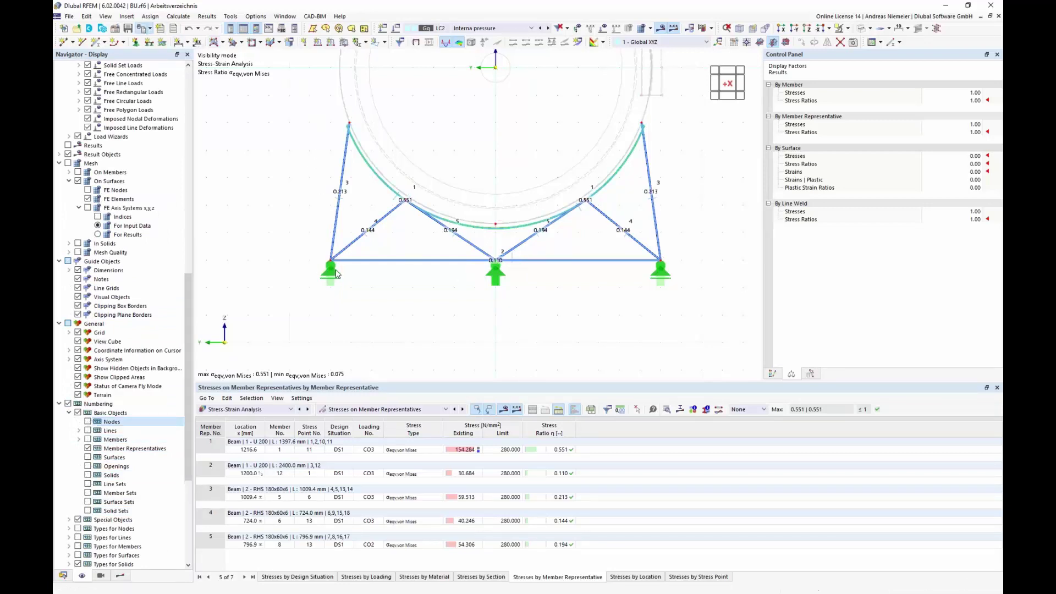
click(141, 28)
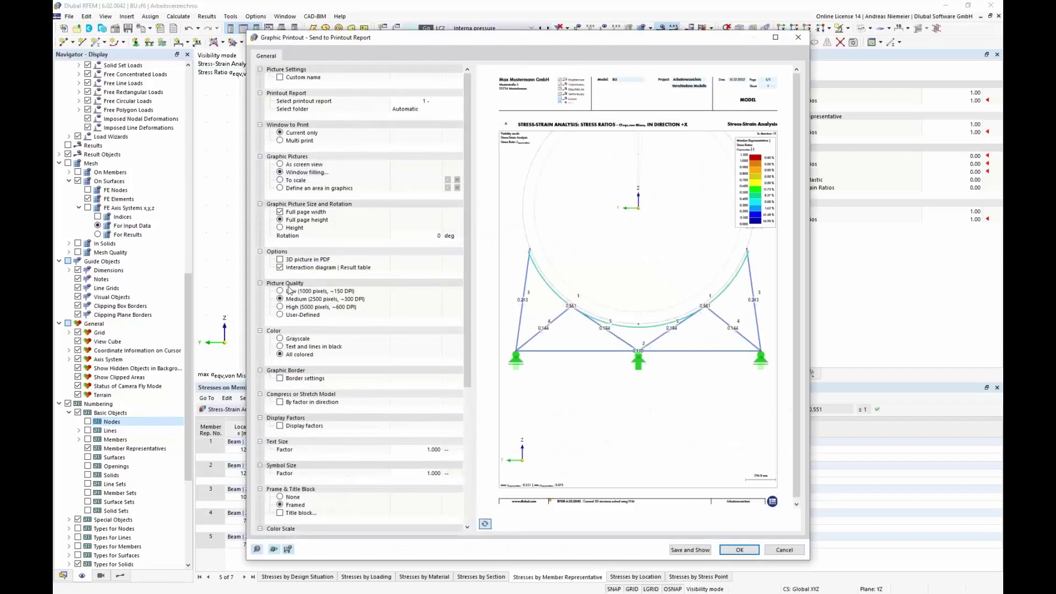
click(739, 549)
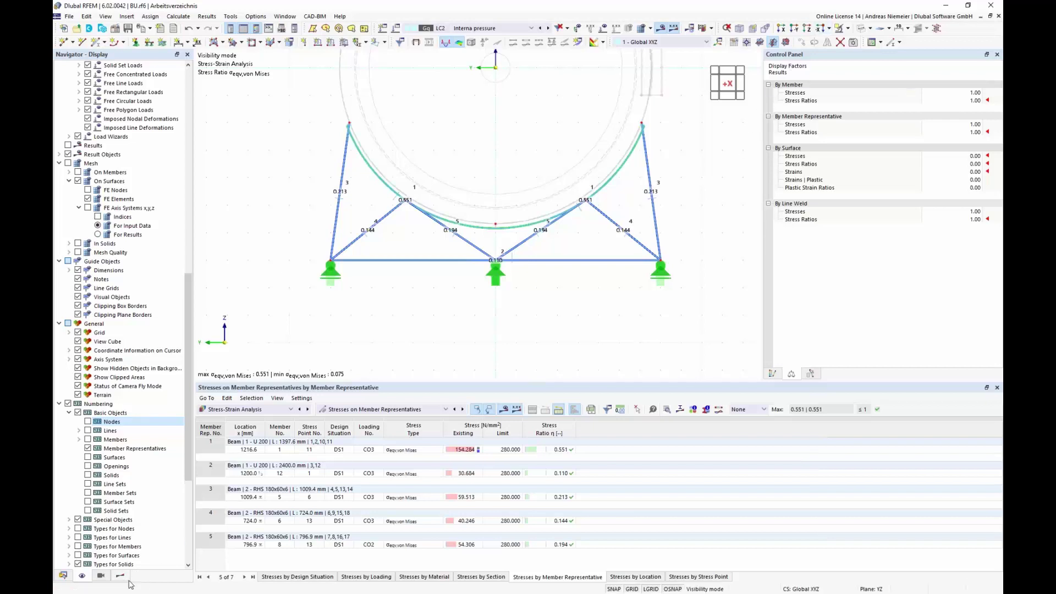
Replace the member representative results with surface stresses and limit visibility to the 1 - Vaulted Head surfaces in an axonometric view.
click(121, 575)
click(68, 90)
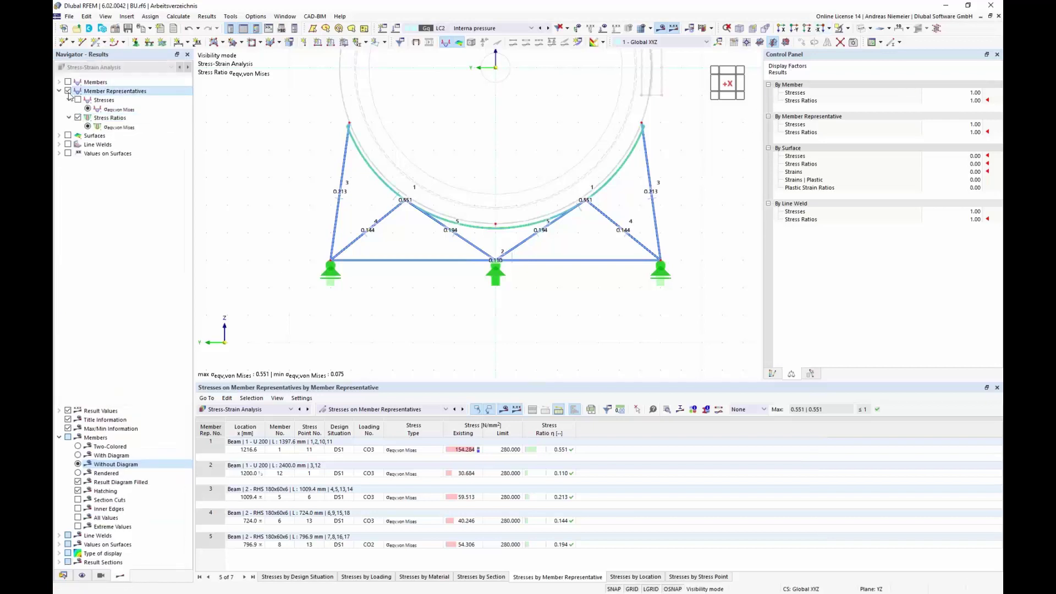
click(67, 136)
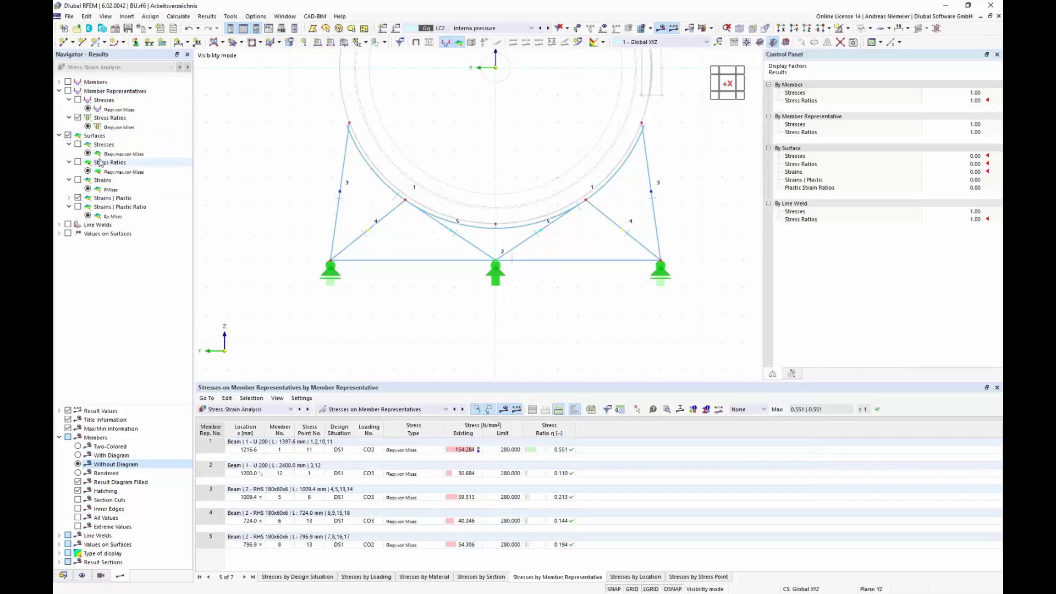
click(78, 144)
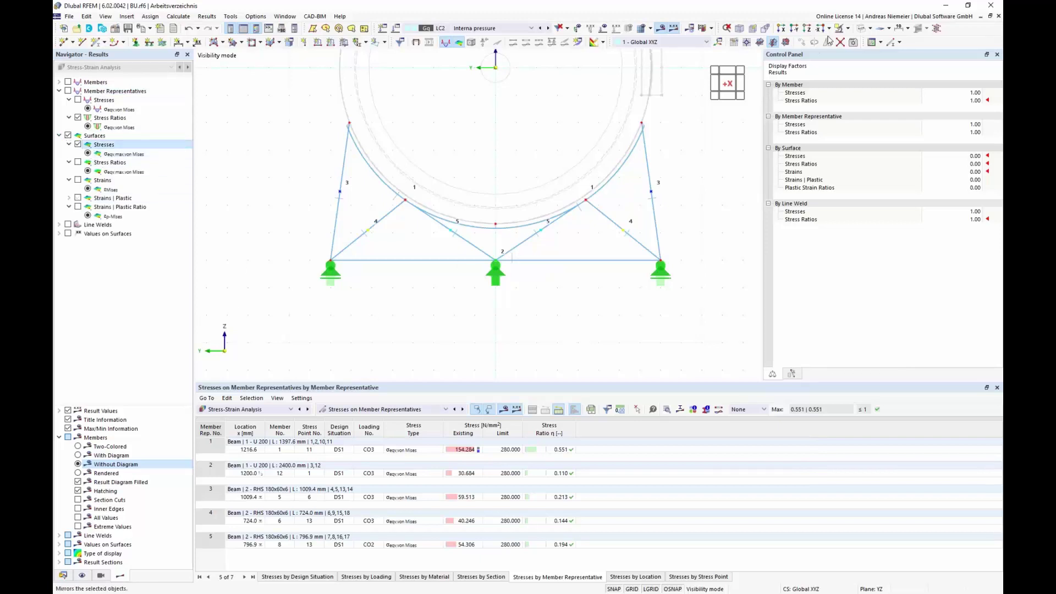
click(838, 29)
click(869, 88)
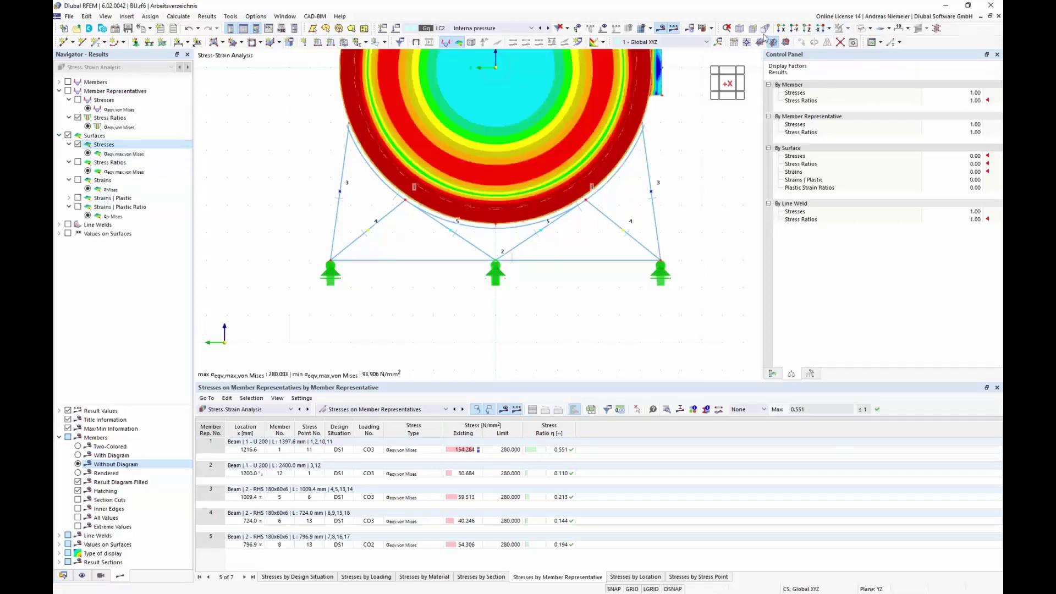
click(760, 40)
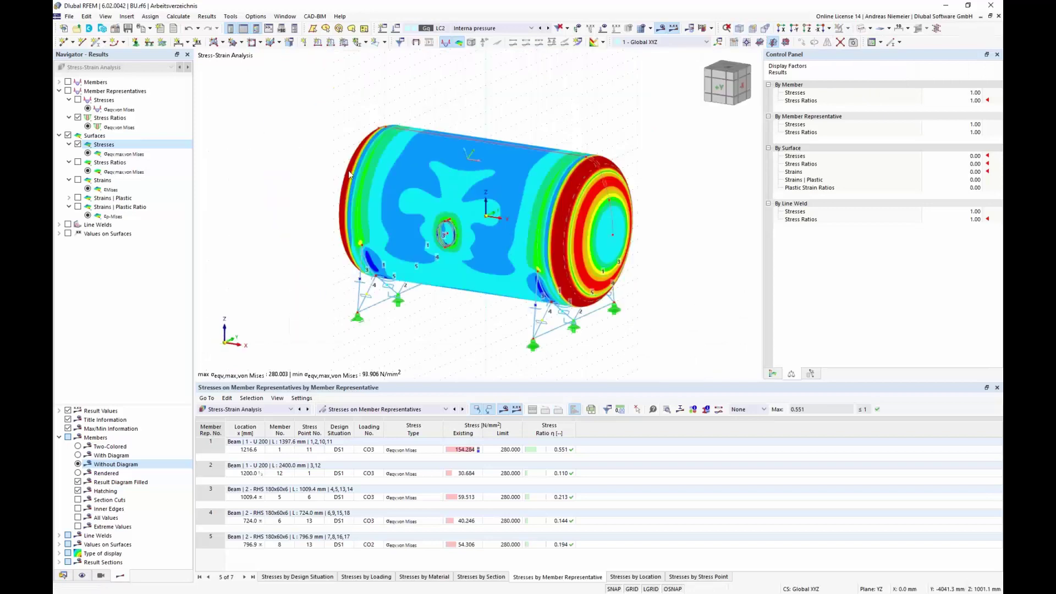
click(102, 576)
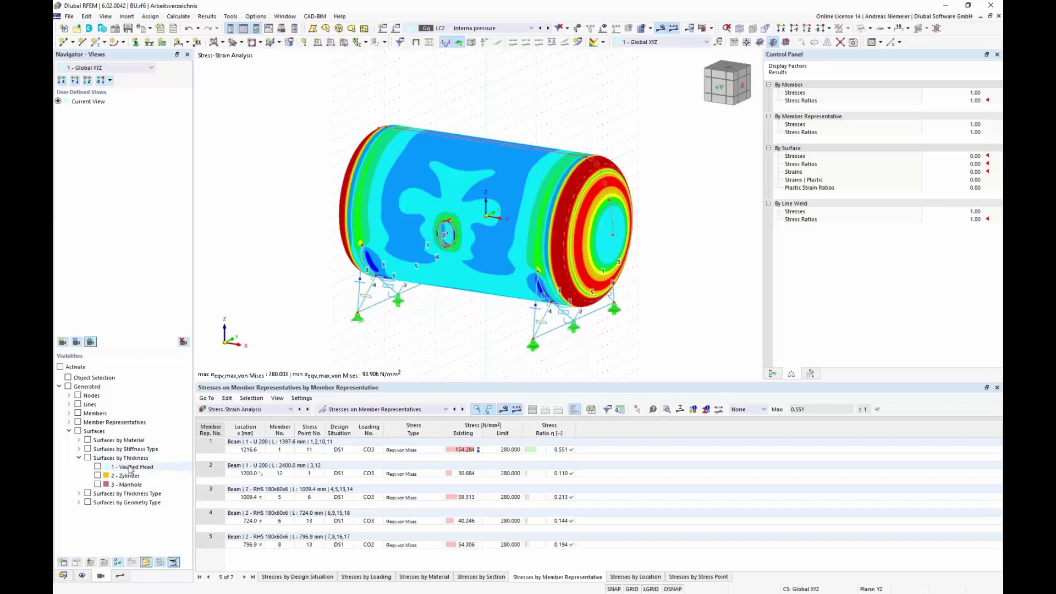
click(100, 467)
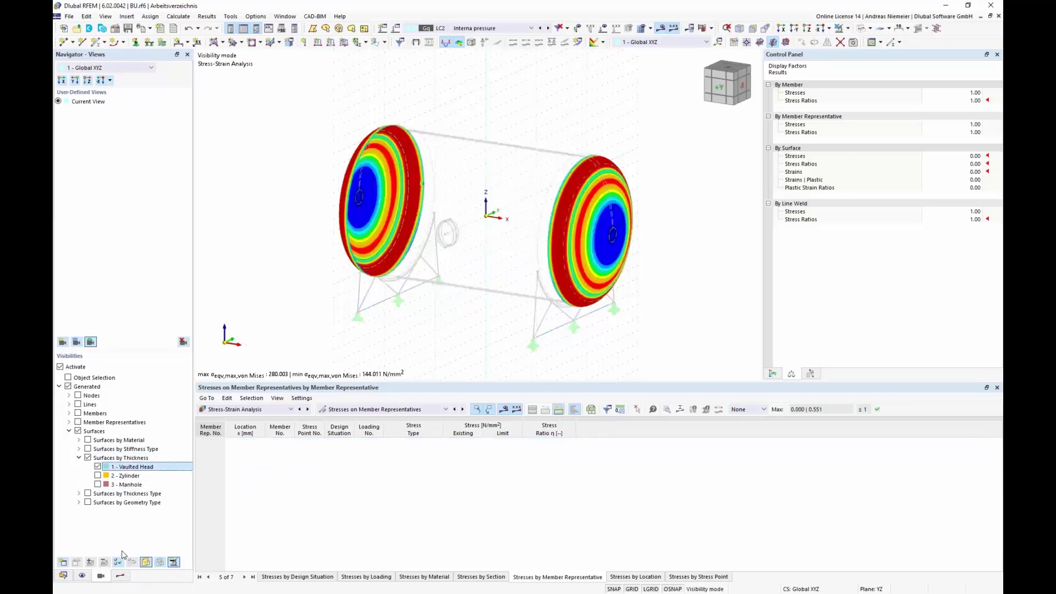
Label only the extreme values on the surfaces and add the vaulted heads' stress graphic to the printout report.
click(121, 575)
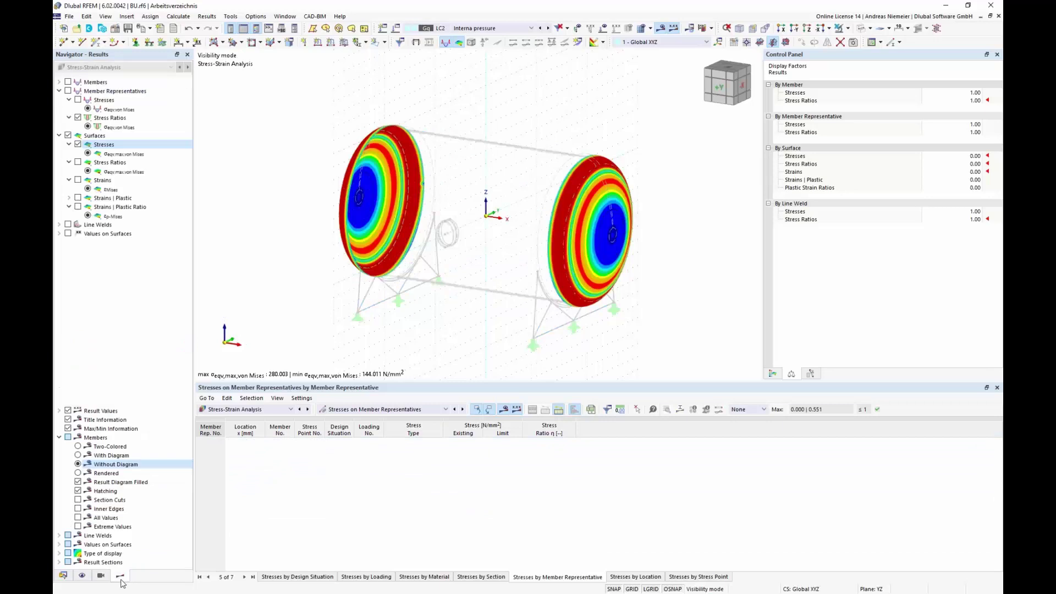
click(68, 233)
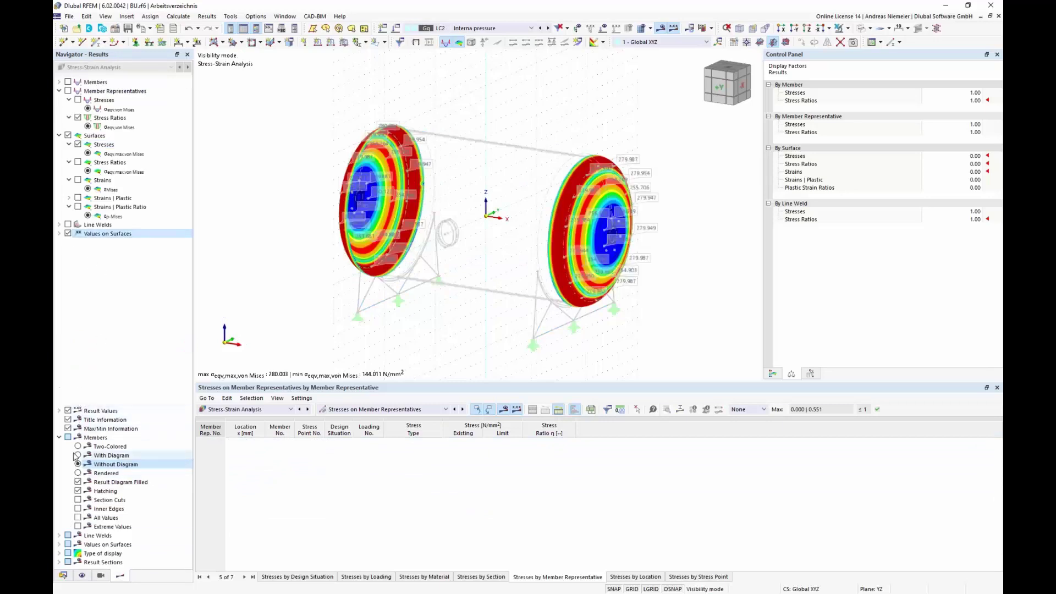
click(58, 437)
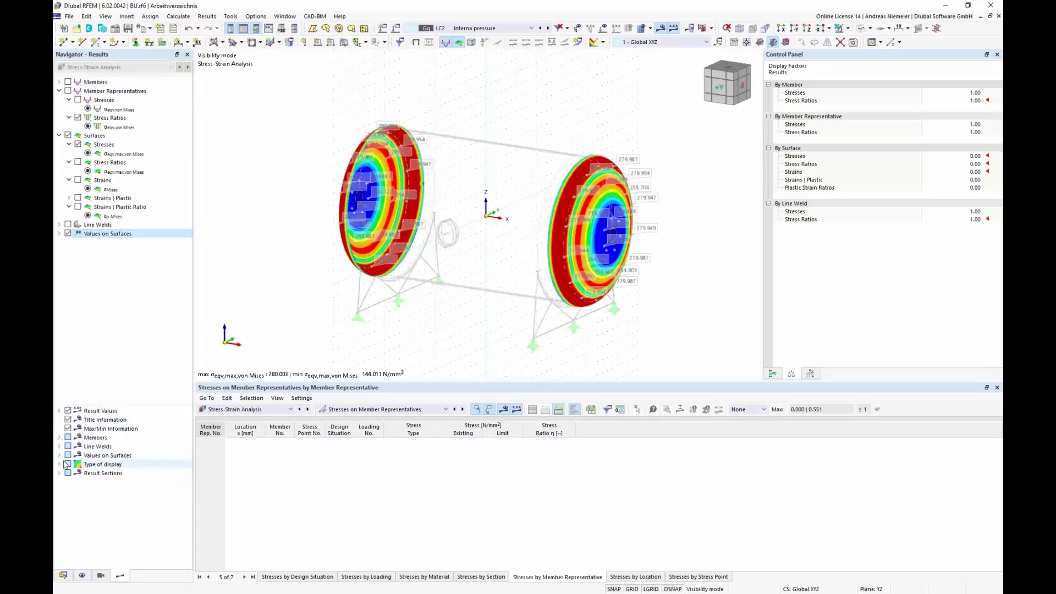
click(59, 456)
click(77, 464)
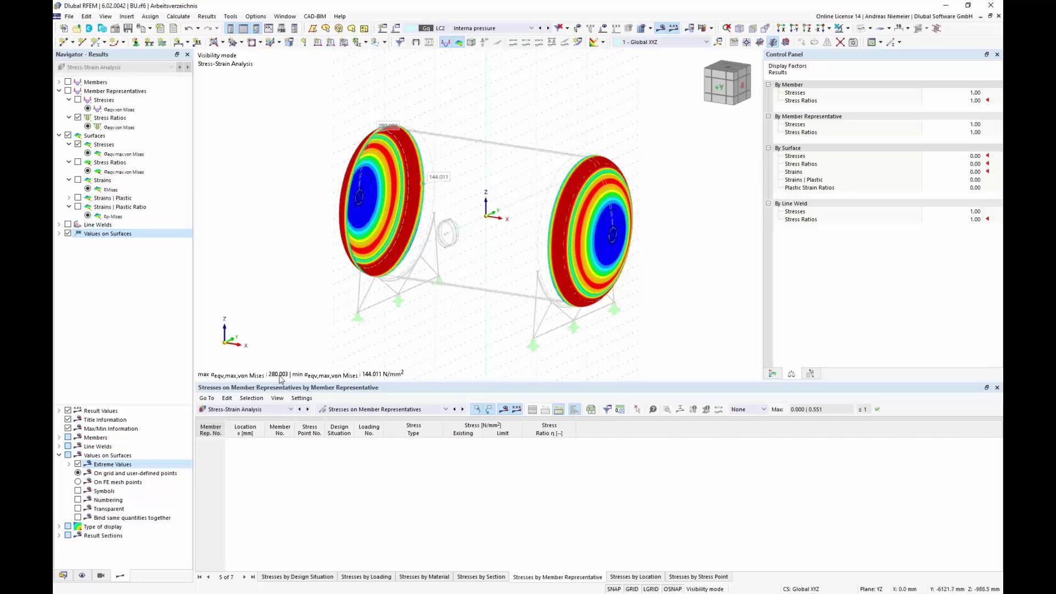
click(142, 30)
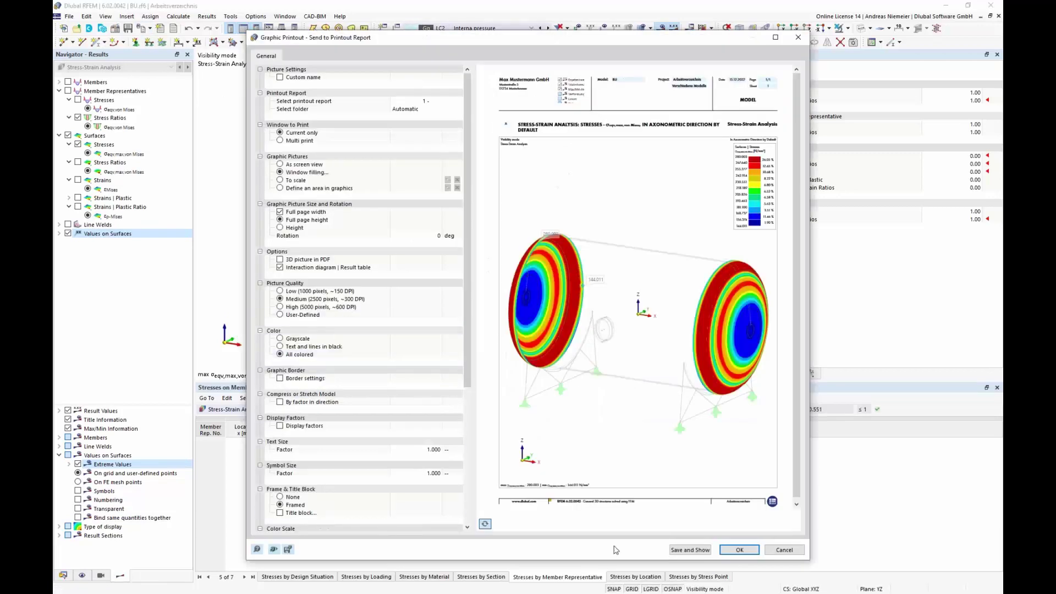
click(728, 551)
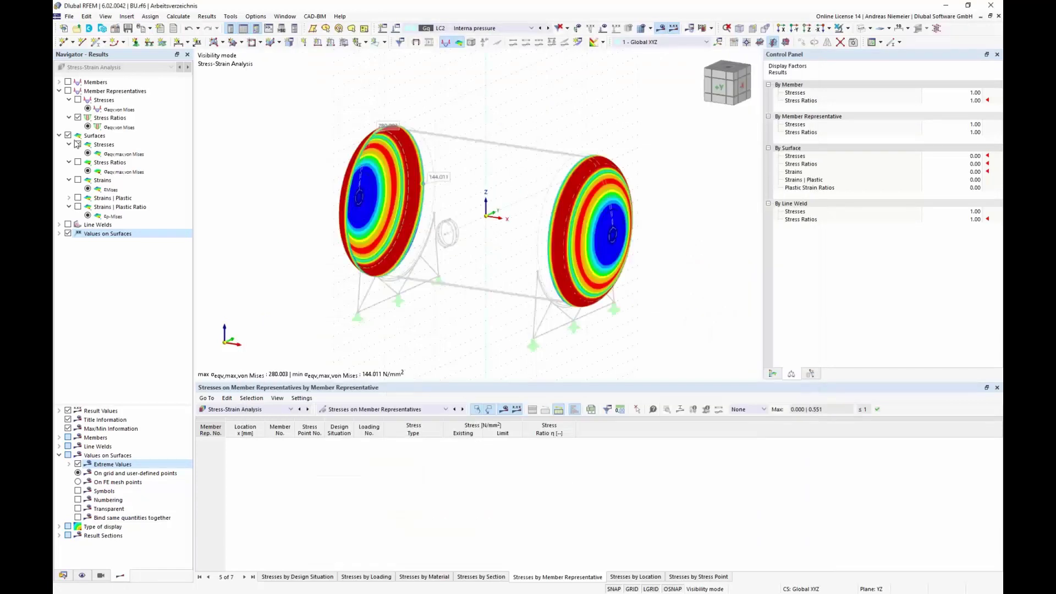
Display strains instead of stresses on the vaulted head surfaces.
click(78, 144)
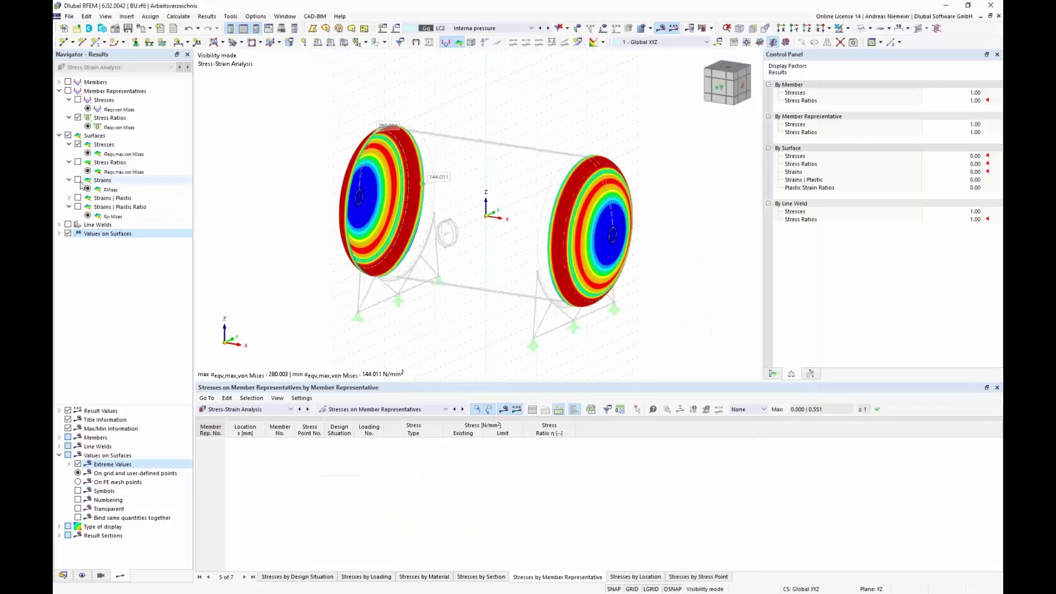
click(78, 180)
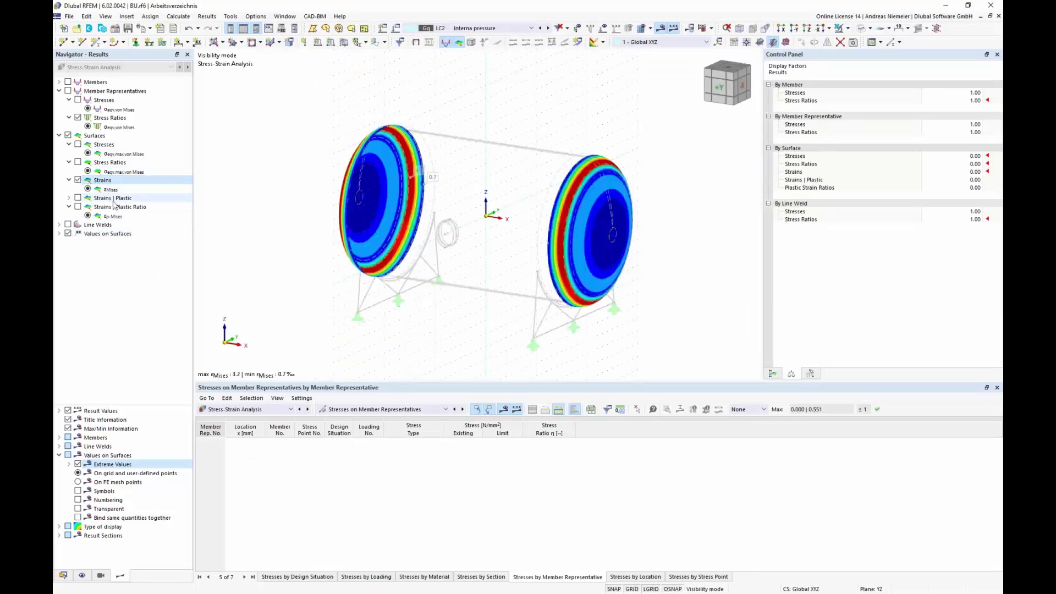
Add the vaulted heads' strain graphic and their plastic strain ratio graphic to the printout report.
click(139, 30)
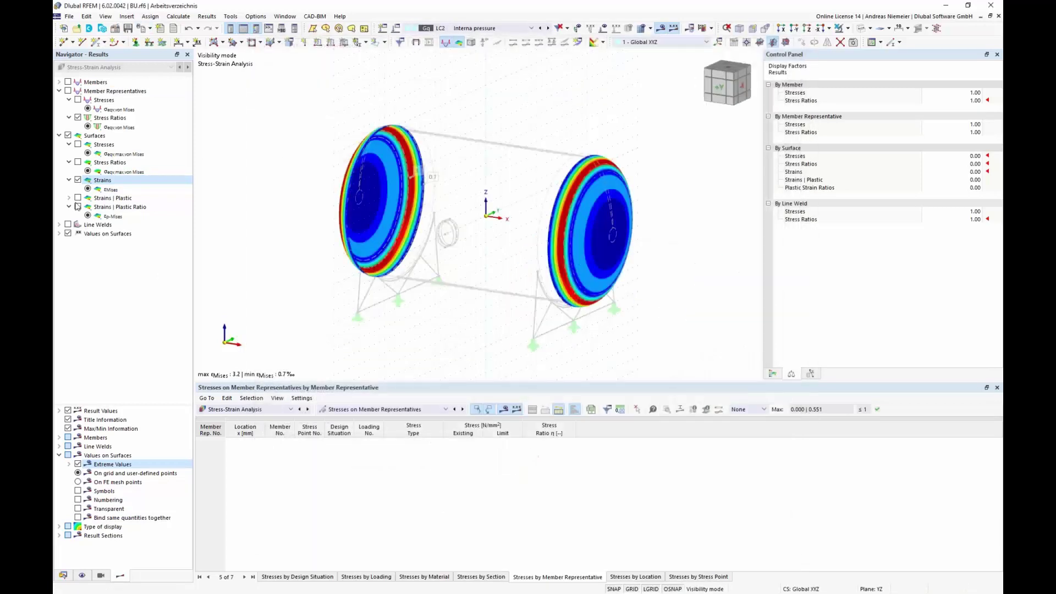
click(78, 207)
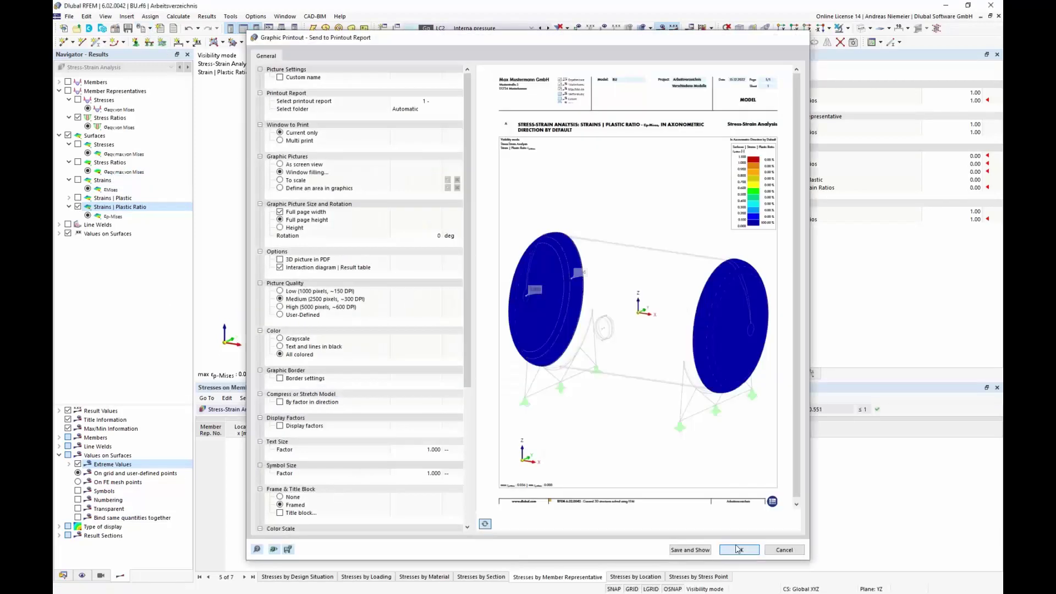
click(737, 548)
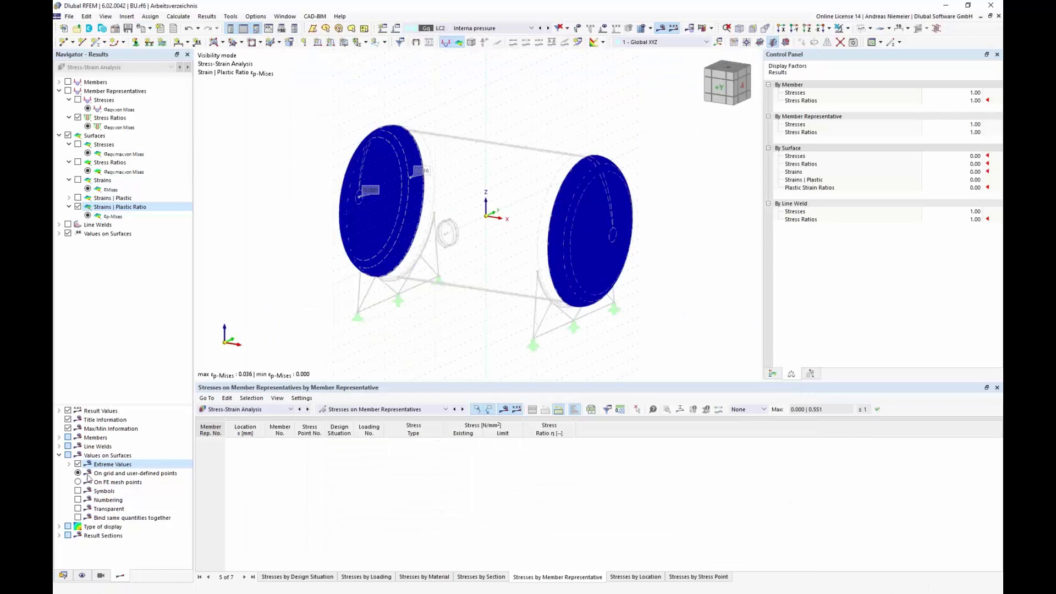
Limit visibility to the 2 - Zylinder surfaces and display their stresses instead of the plastic strain ratio.
click(101, 575)
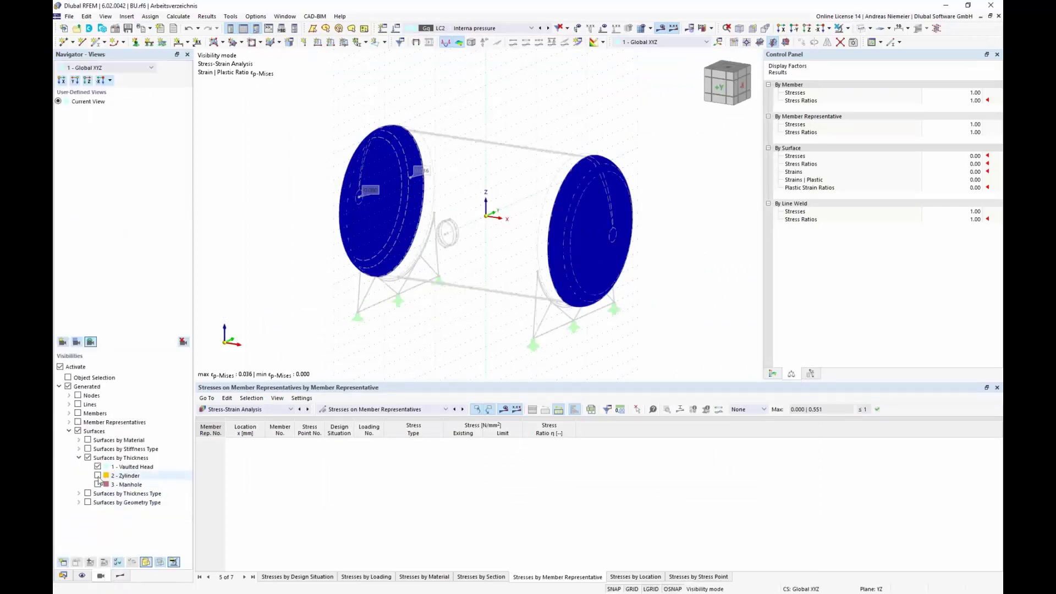
click(98, 474)
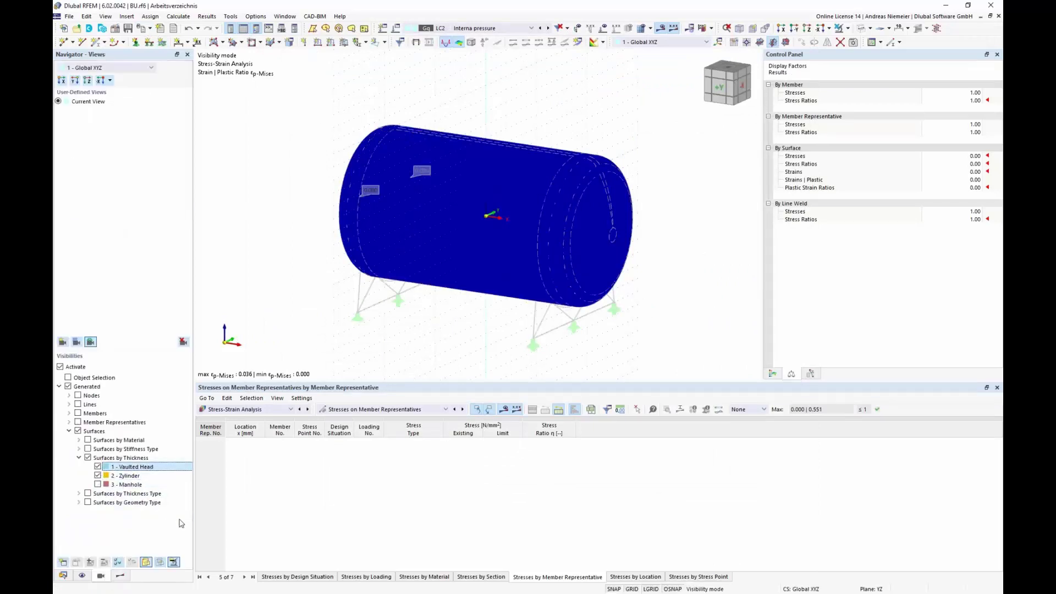
click(119, 576)
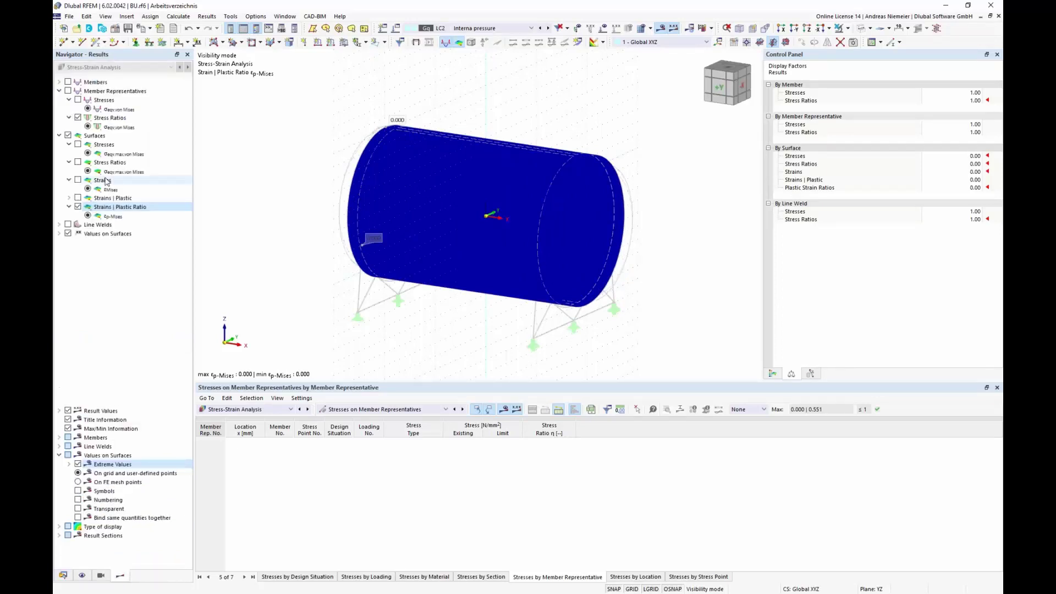
click(77, 145)
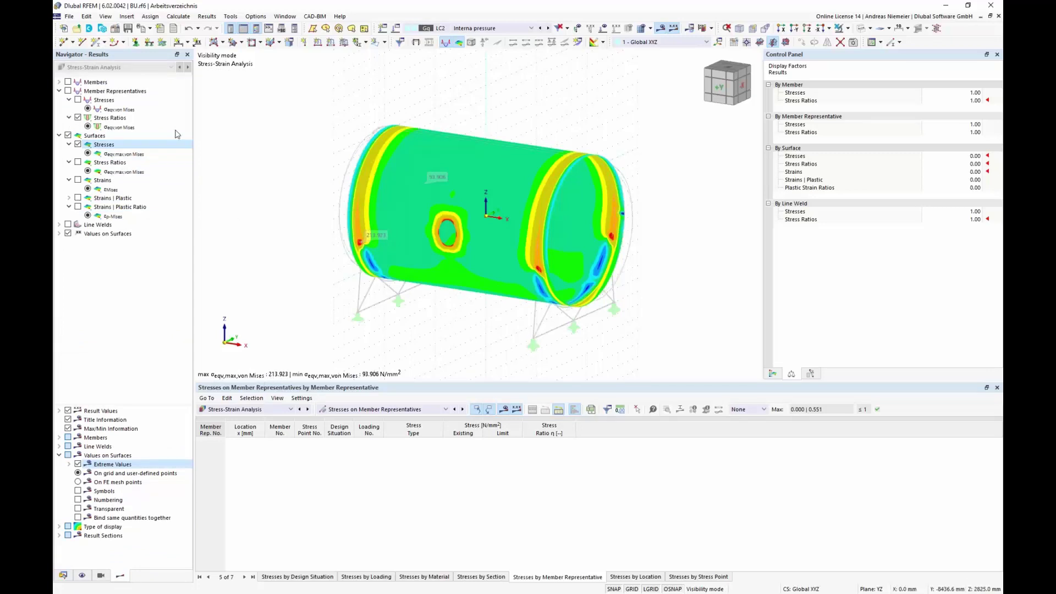
Add the cylinder's surface stress graphic to the printout report with the 3D picture in PDF option enabled.
click(143, 30)
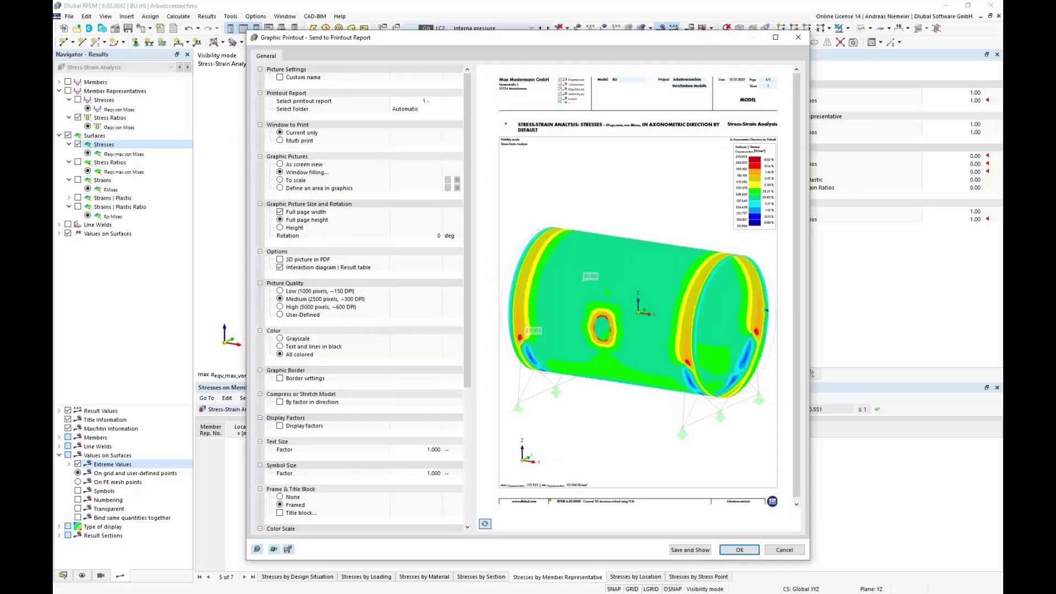
click(282, 260)
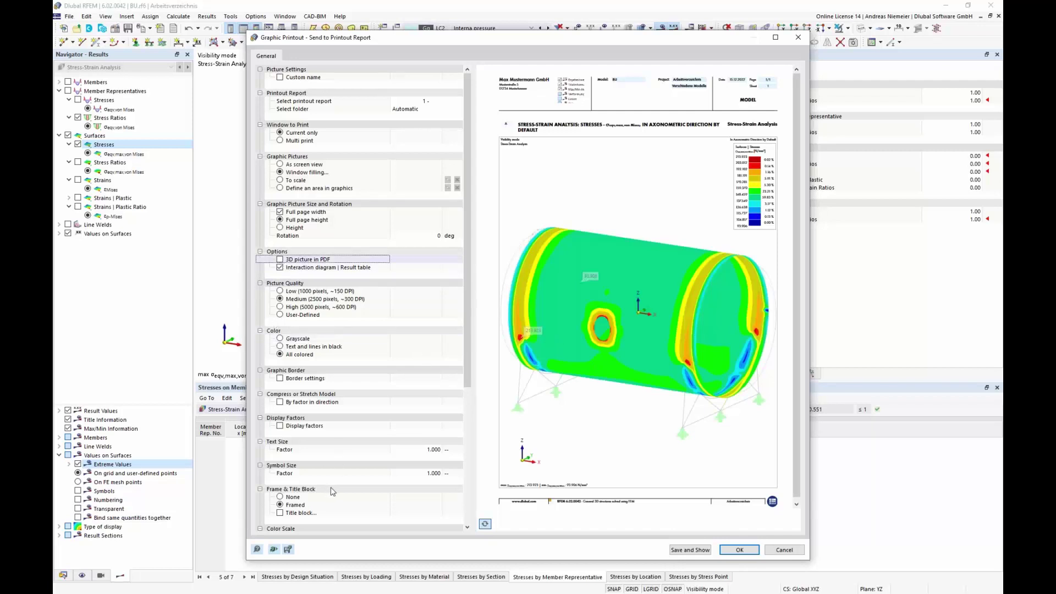
key(space)
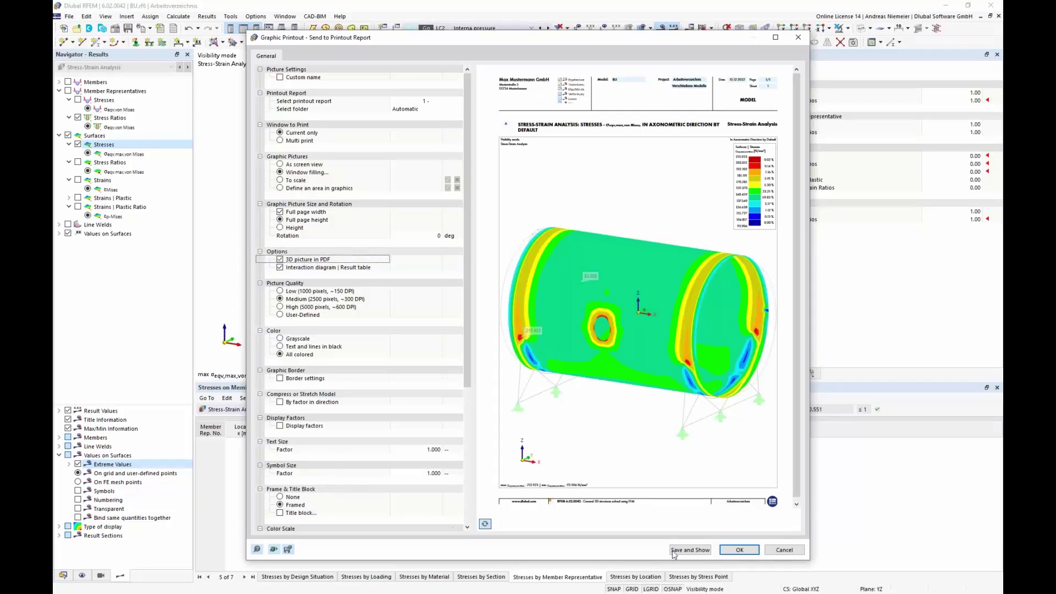
click(738, 550)
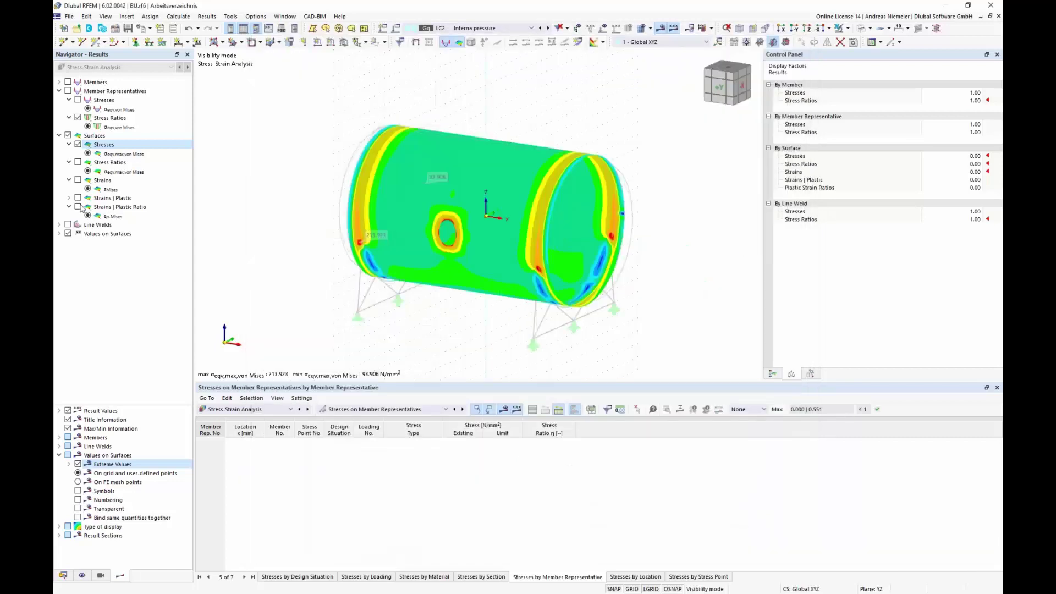
Display the cylinder's stress ratios, add that graphic to the printout report as a 3D picture and show the report.
click(77, 162)
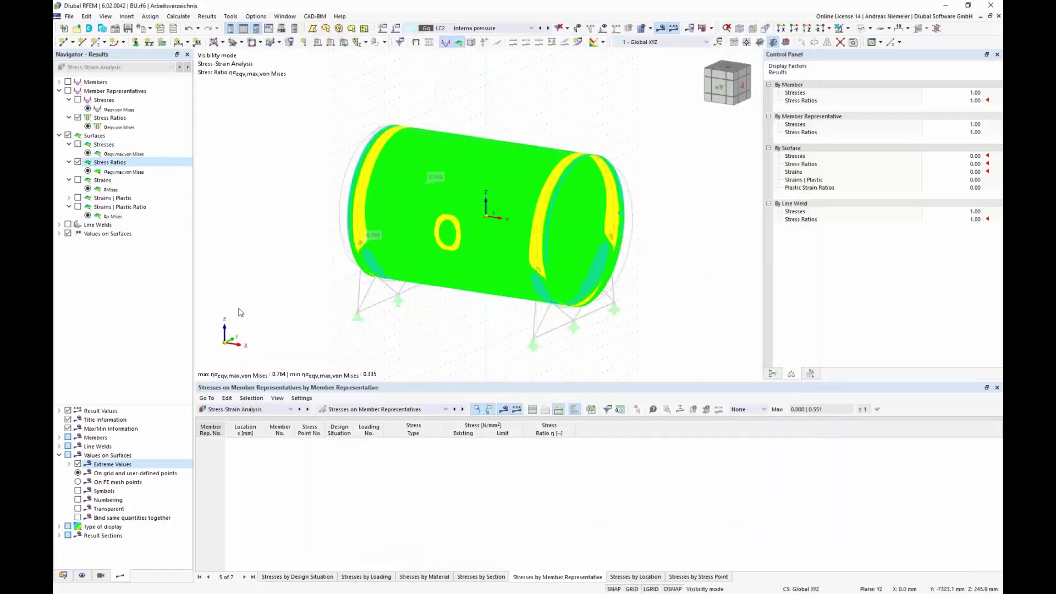
click(142, 30)
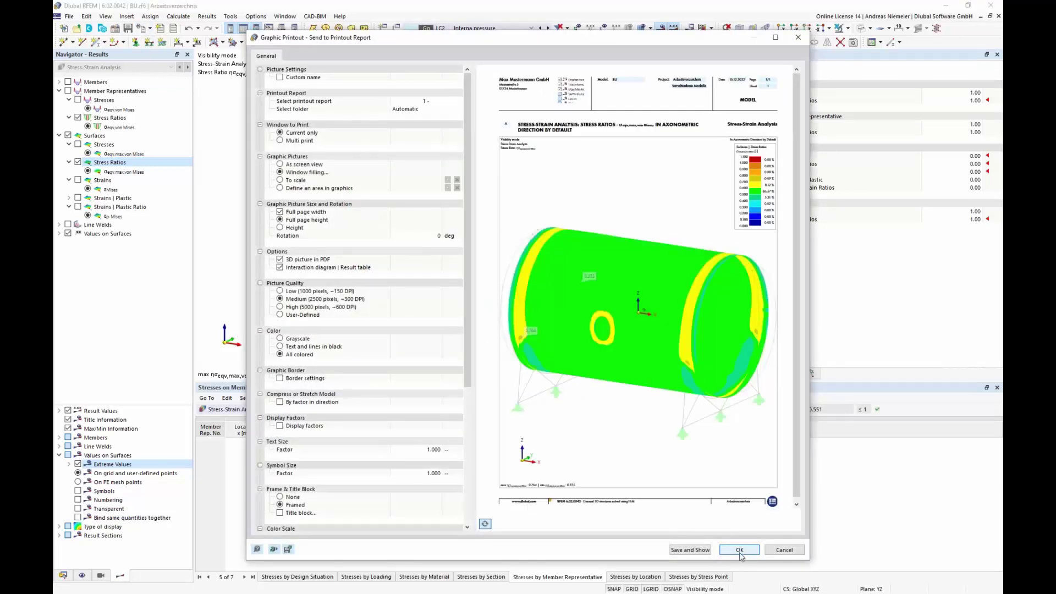
click(740, 550)
click(688, 550)
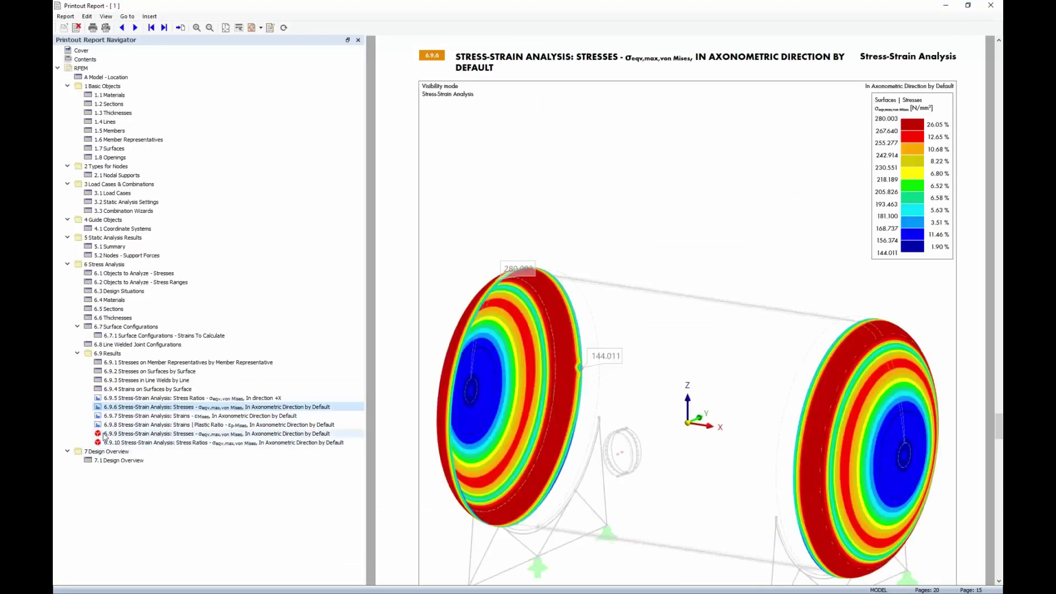
Review the cylinder stress and vaulted head strain graphics in the report, fitting the whole page in view.
click(105, 433)
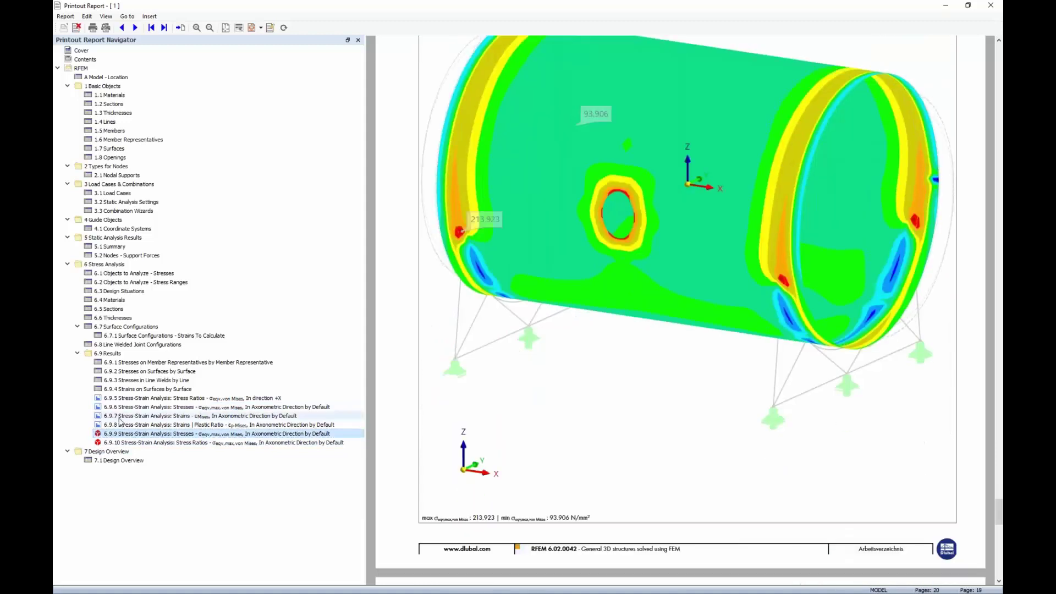
click(120, 417)
scroll(491, 328, up, 3)
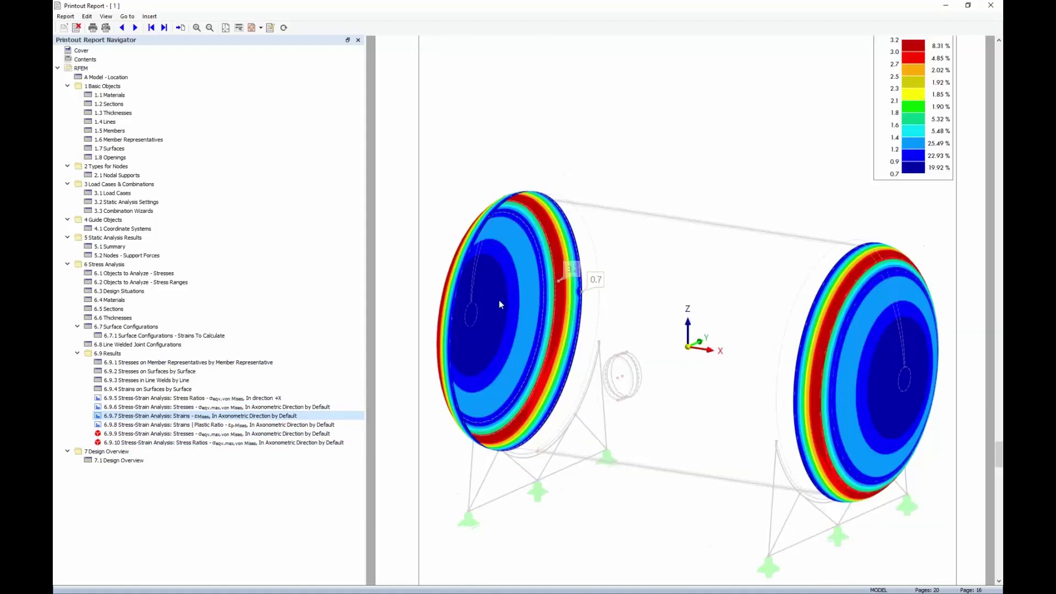
click(226, 27)
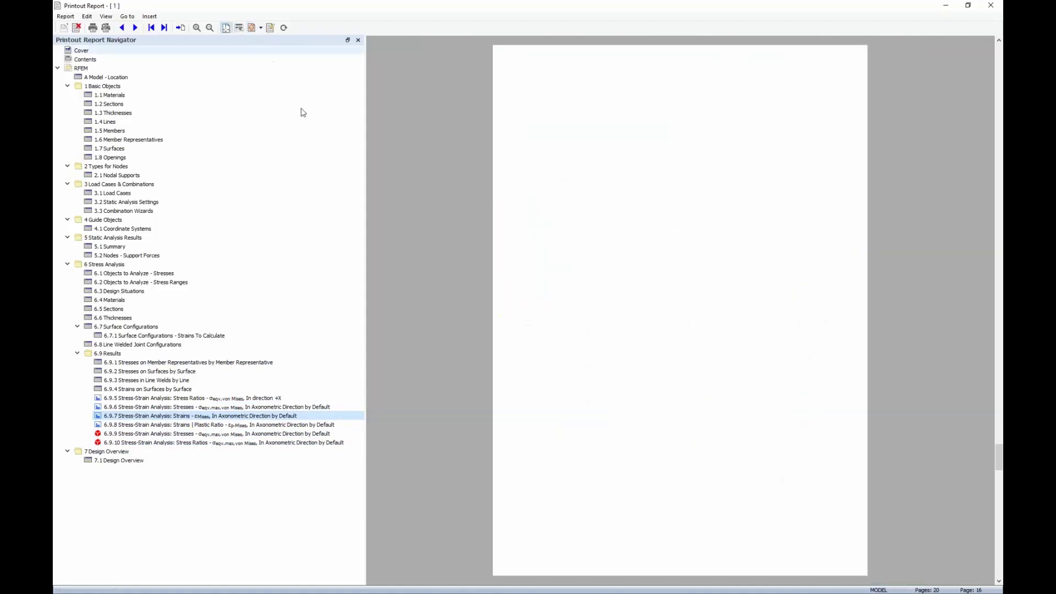
click(146, 433)
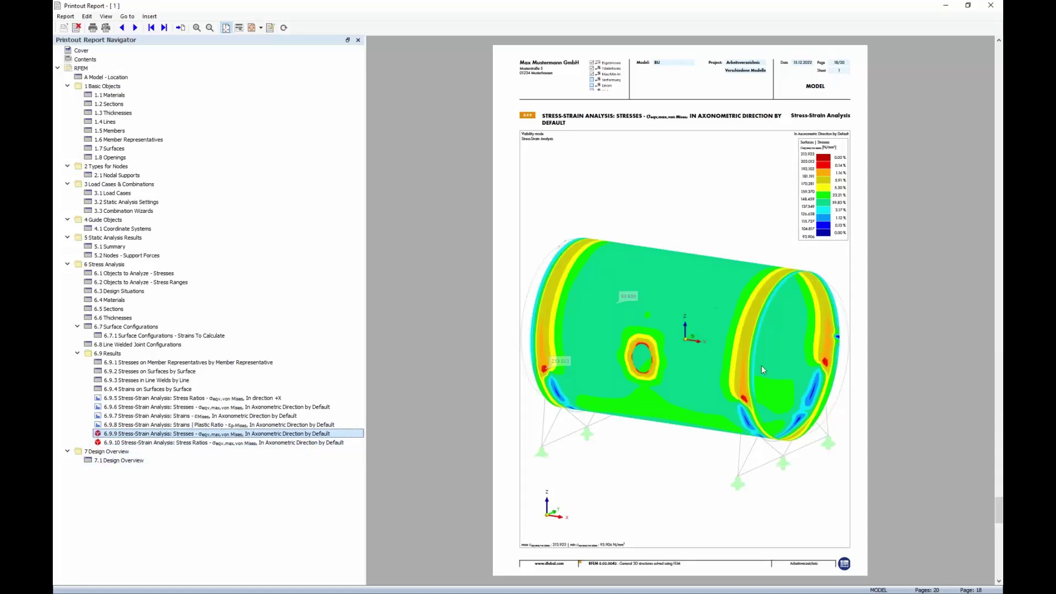
Export the printout report to the desktop as a PDF file named P and open the exported file.
click(66, 16)
click(99, 78)
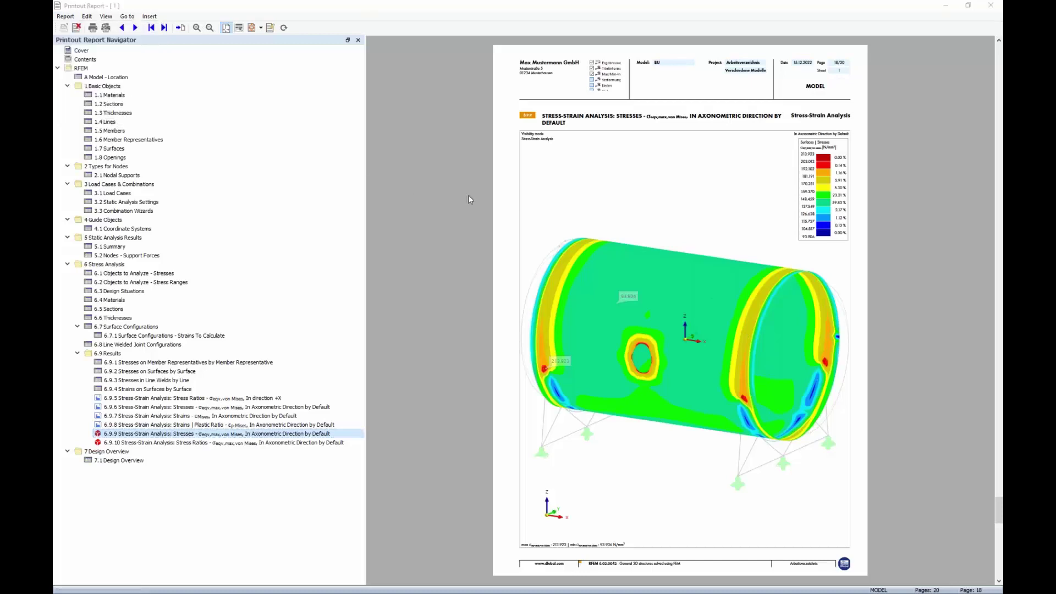
click(378, 282)
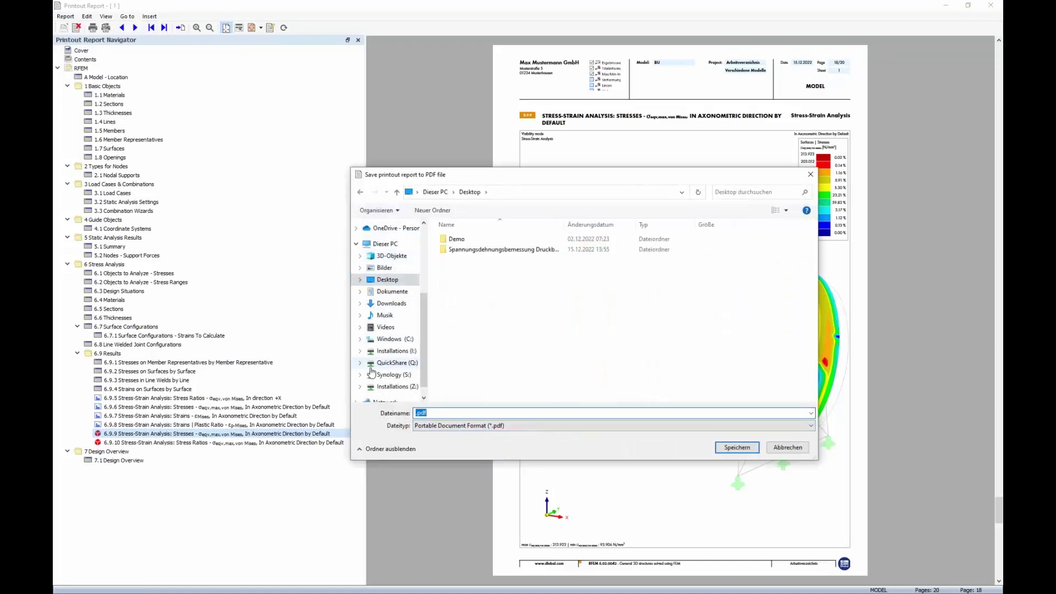
text(P)
key(Return)
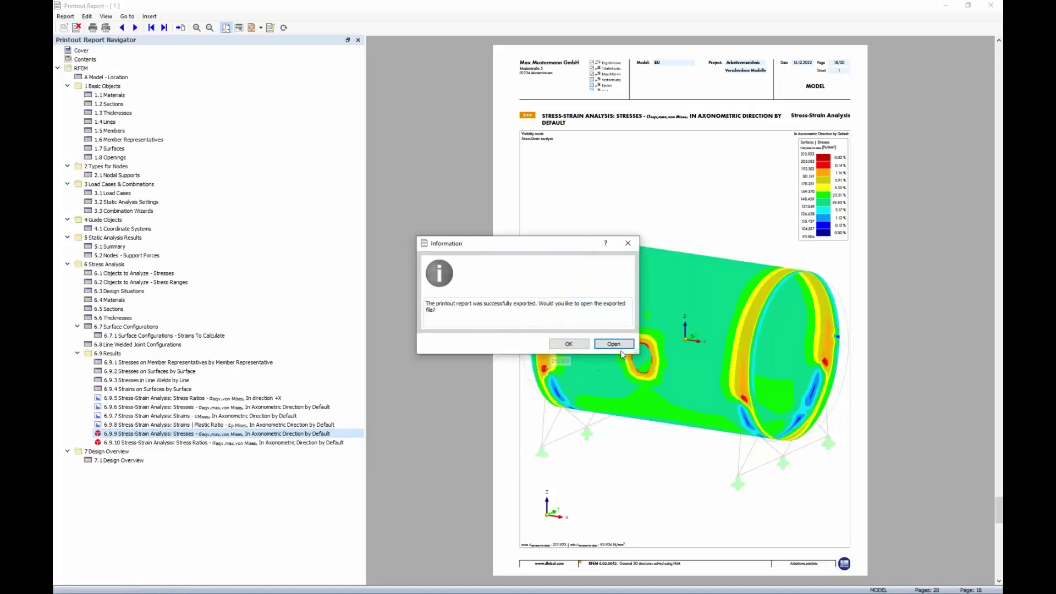
click(613, 344)
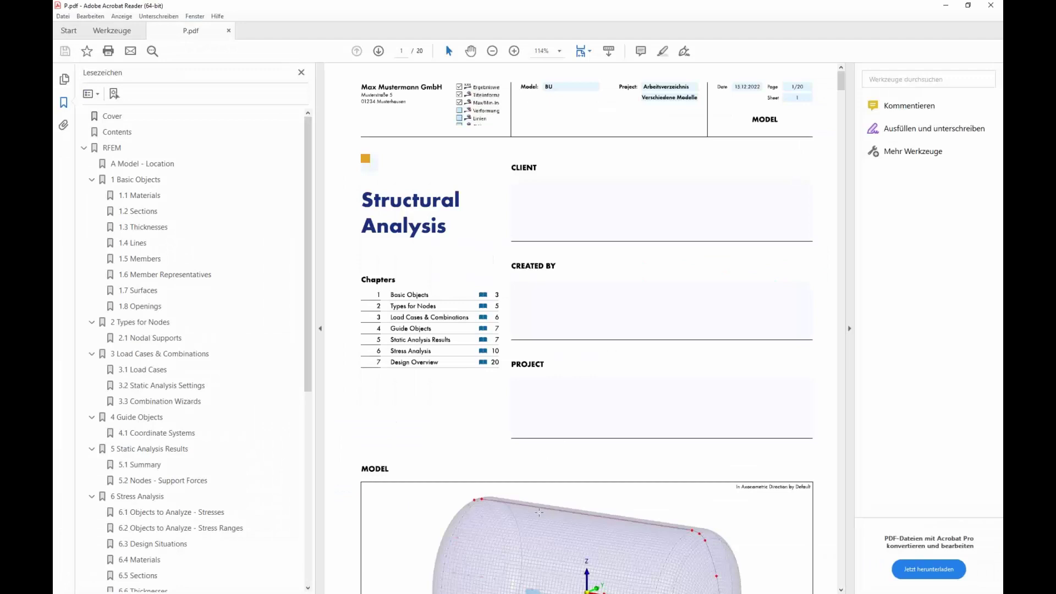
Fit the PDF to full pages and go to the cylinder stress graphic on page 18.
click(585, 51)
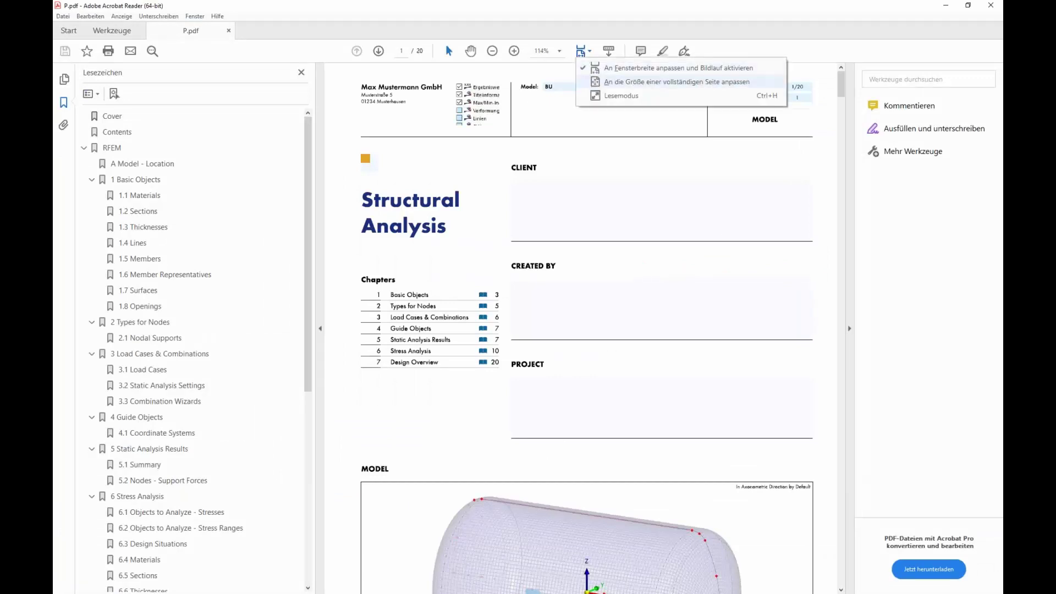
click(610, 83)
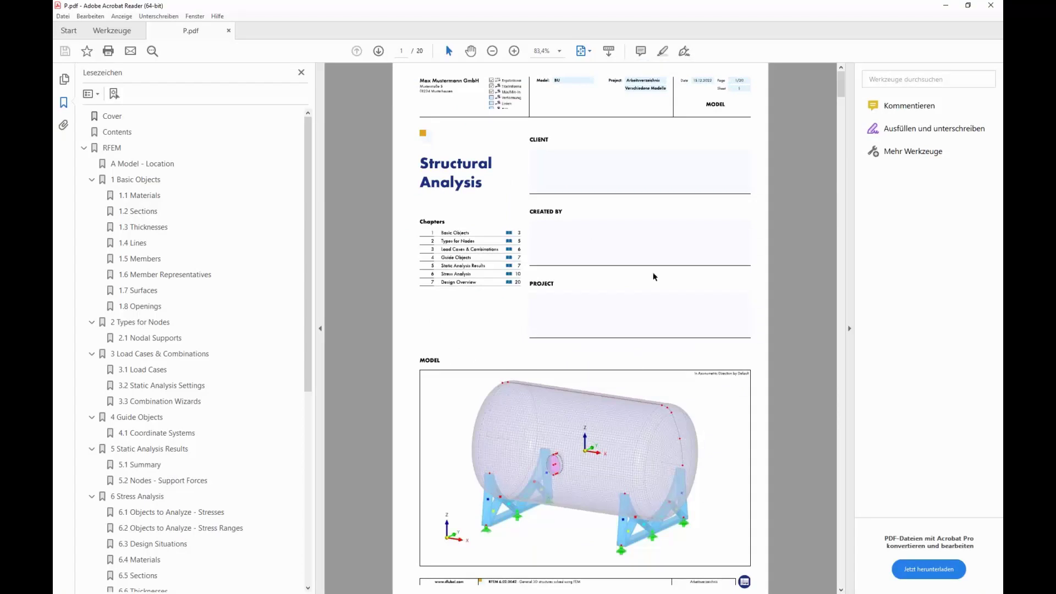
scroll(545, 222, down, 5)
scroll(543, 222, down, 12)
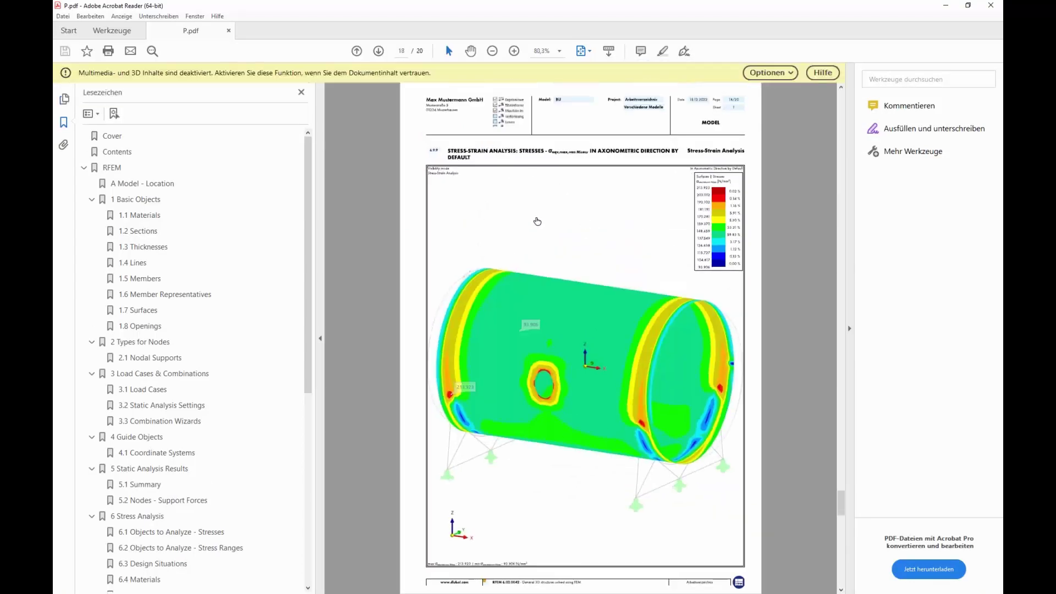
Always trust the PDF's 3D content, rotate the cylinder's 3D stress picture and close the document.
click(794, 72)
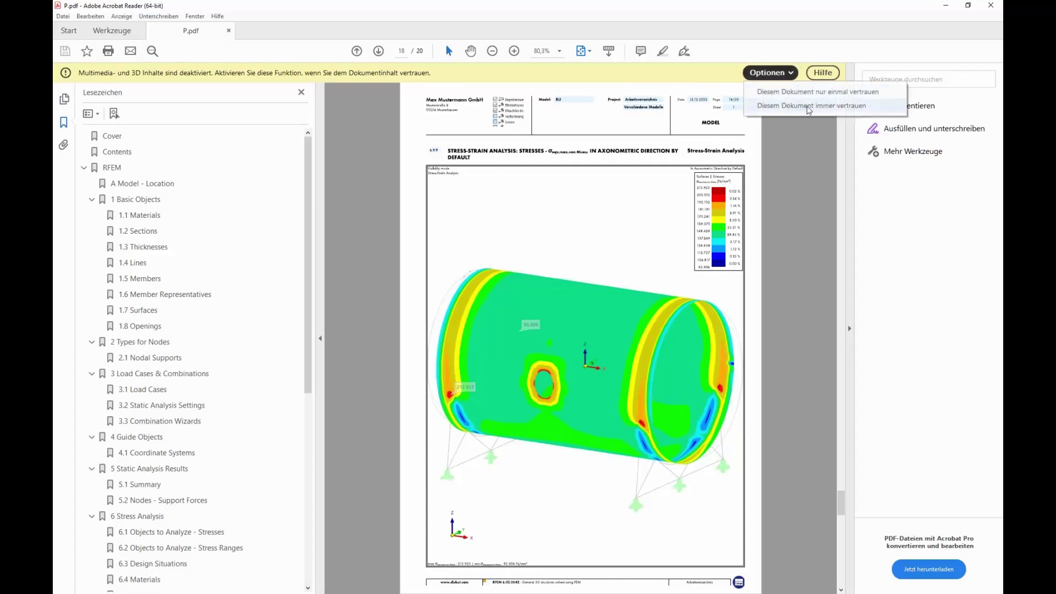
click(808, 106)
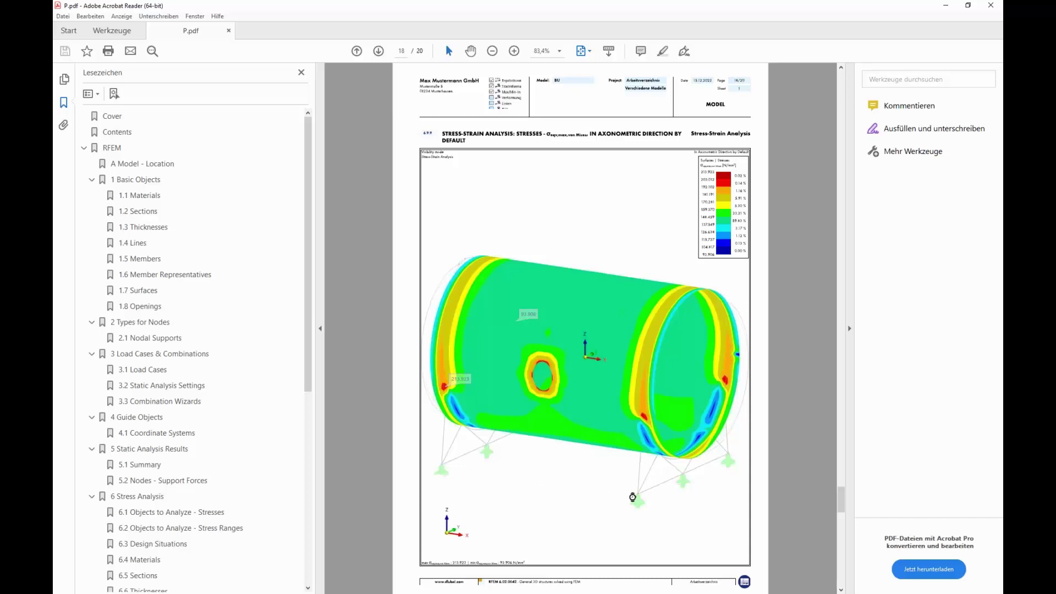
click(635, 496)
drag(651, 485, 609, 468)
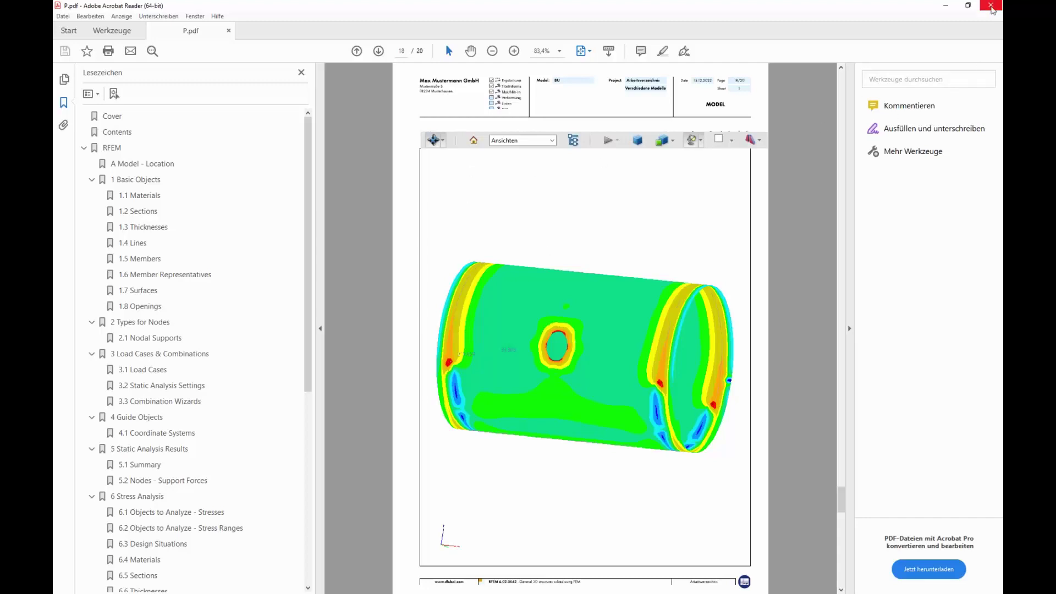
click(992, 5)
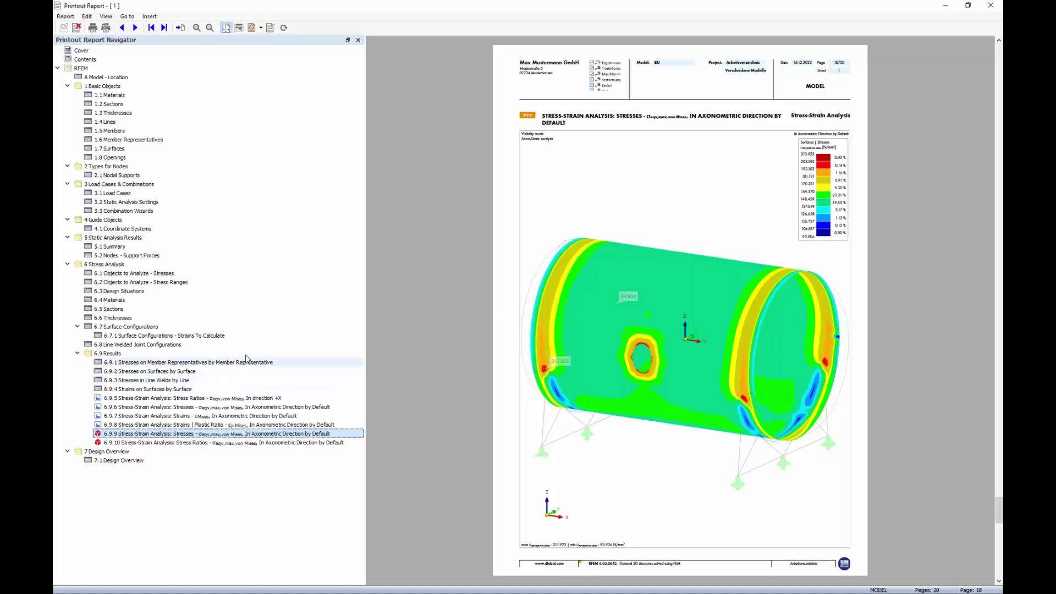
Export the printout report to the desktop as an HTML web page named P and open the exported file.
click(65, 16)
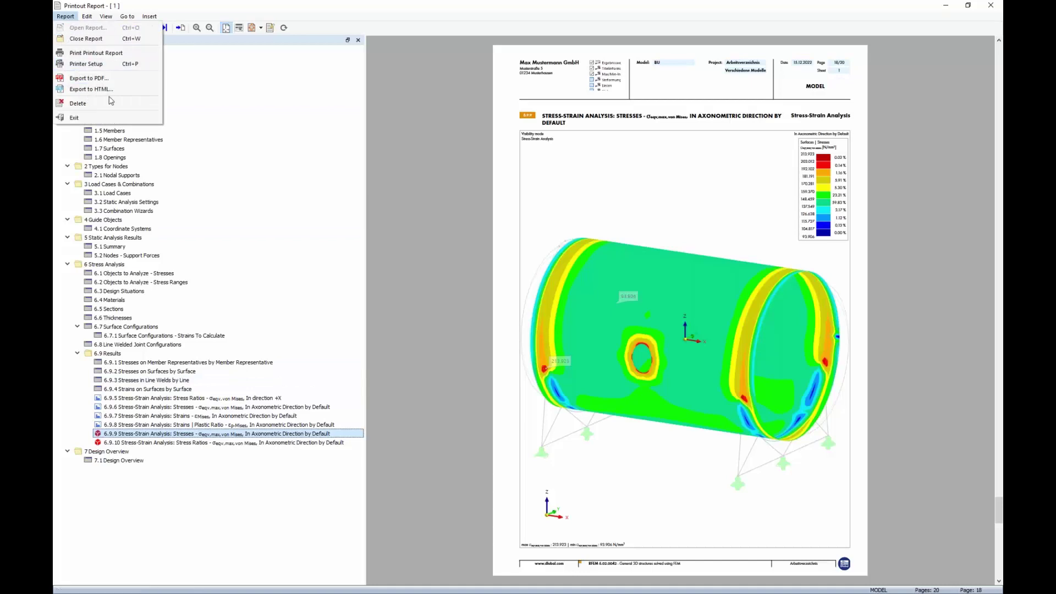
click(91, 89)
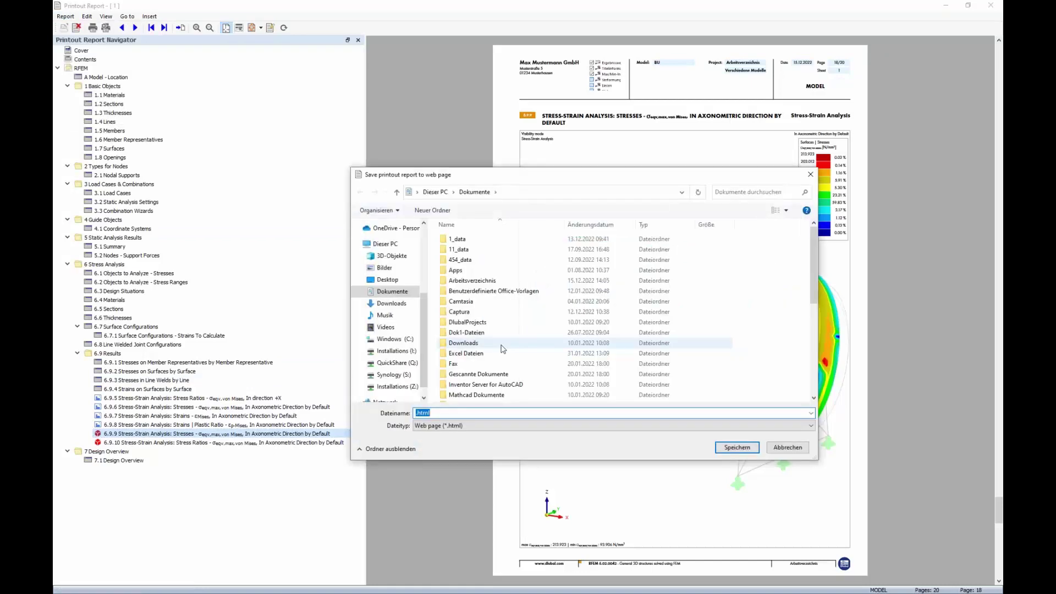
drag(422, 297, 423, 231)
click(397, 246)
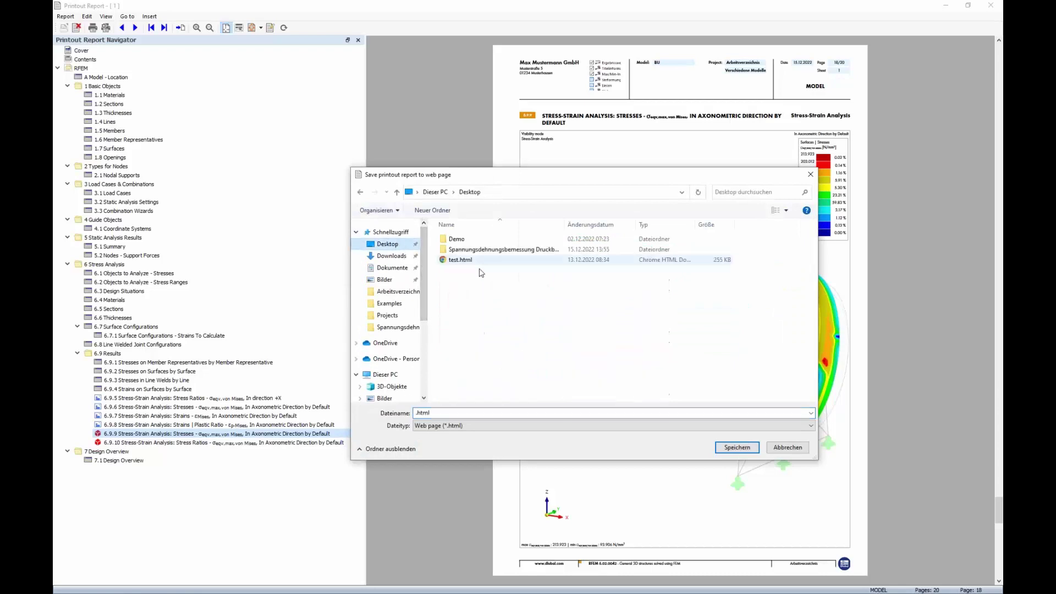
click(438, 413)
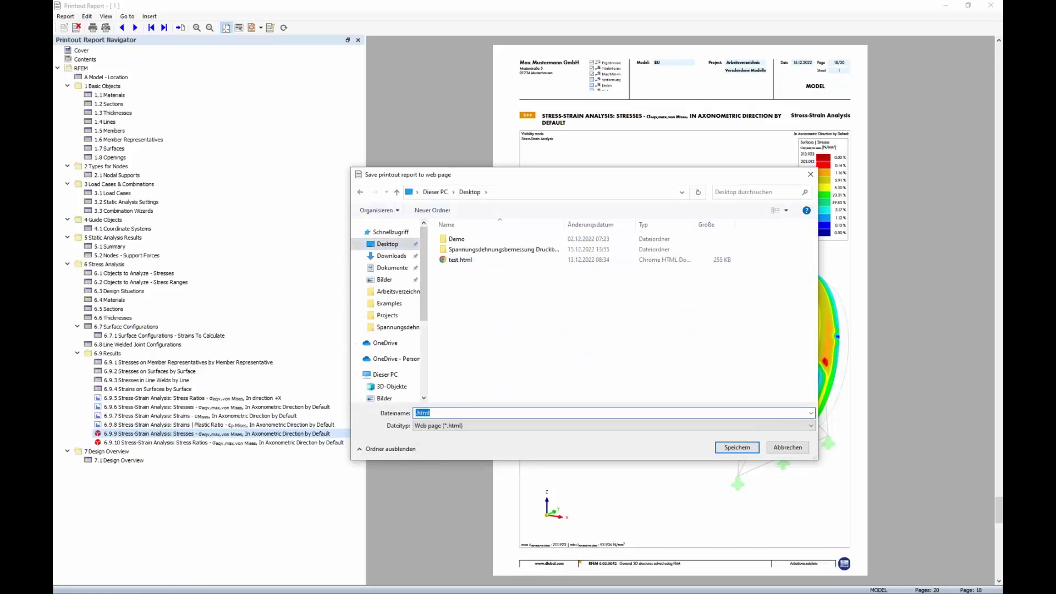
text(P)
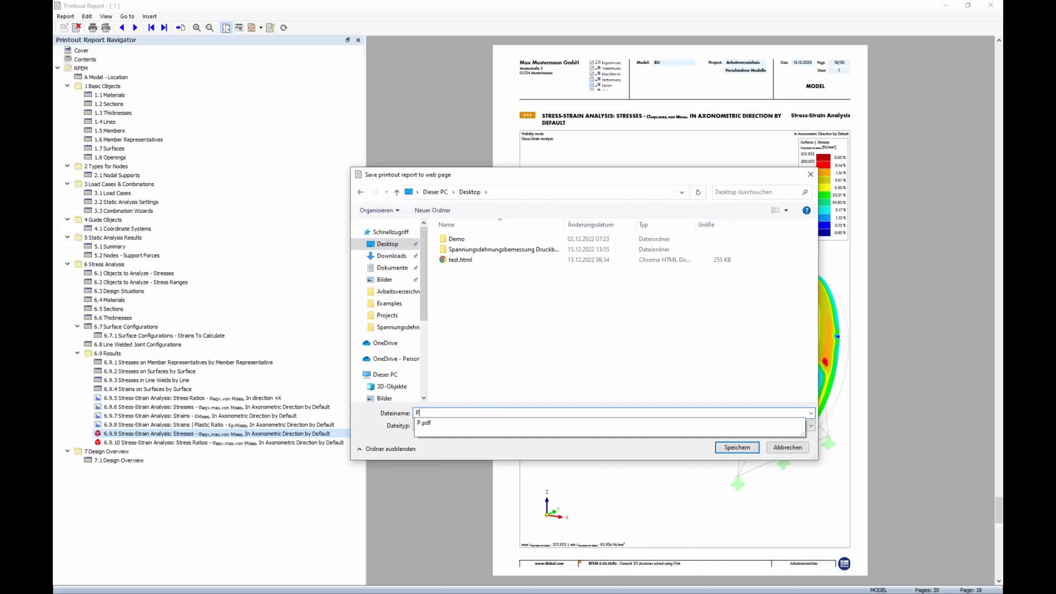
click(662, 457)
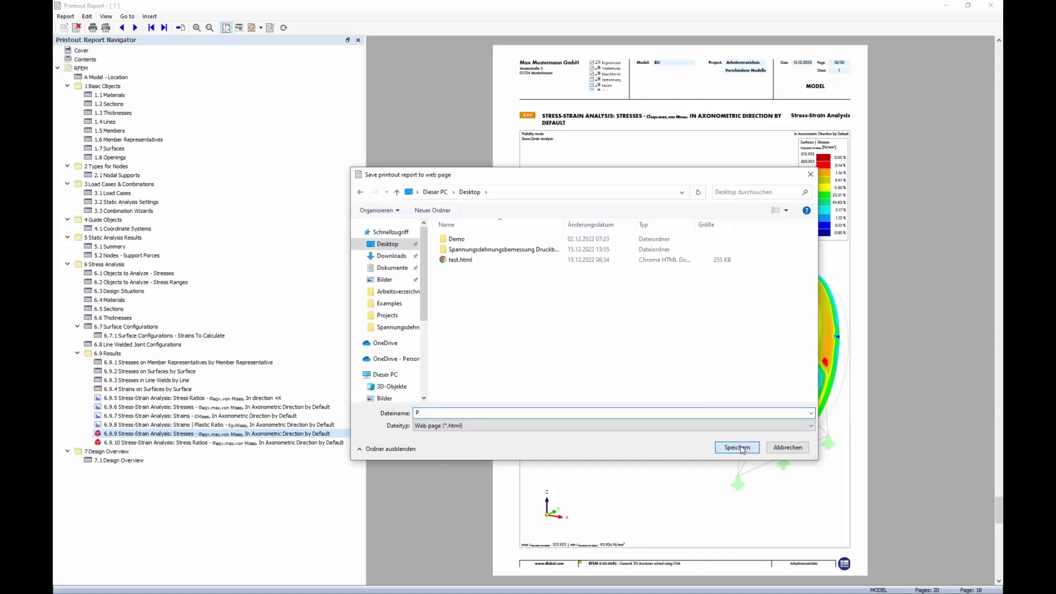
click(739, 448)
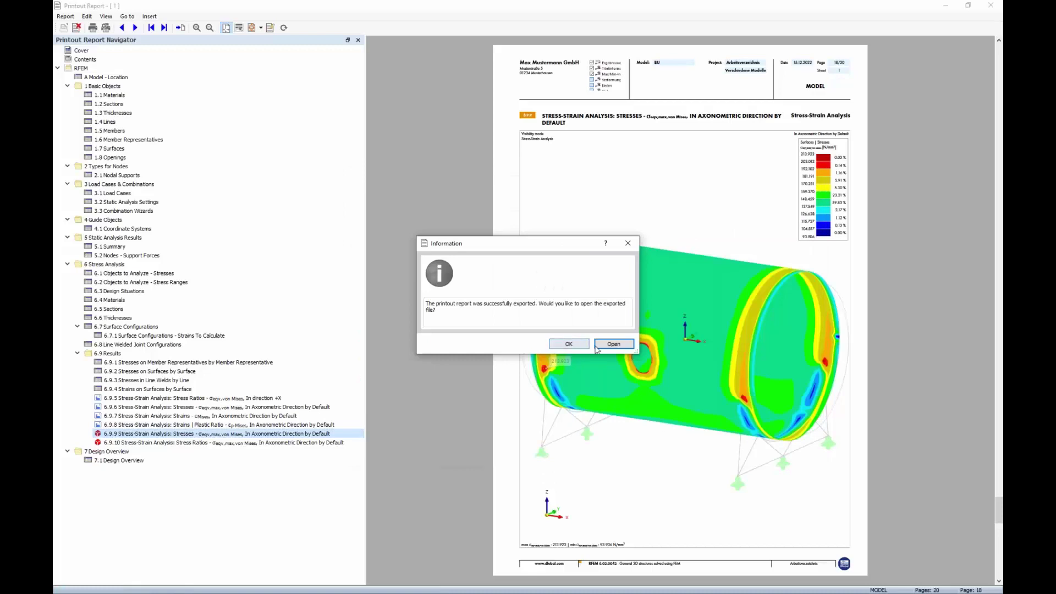
click(596, 347)
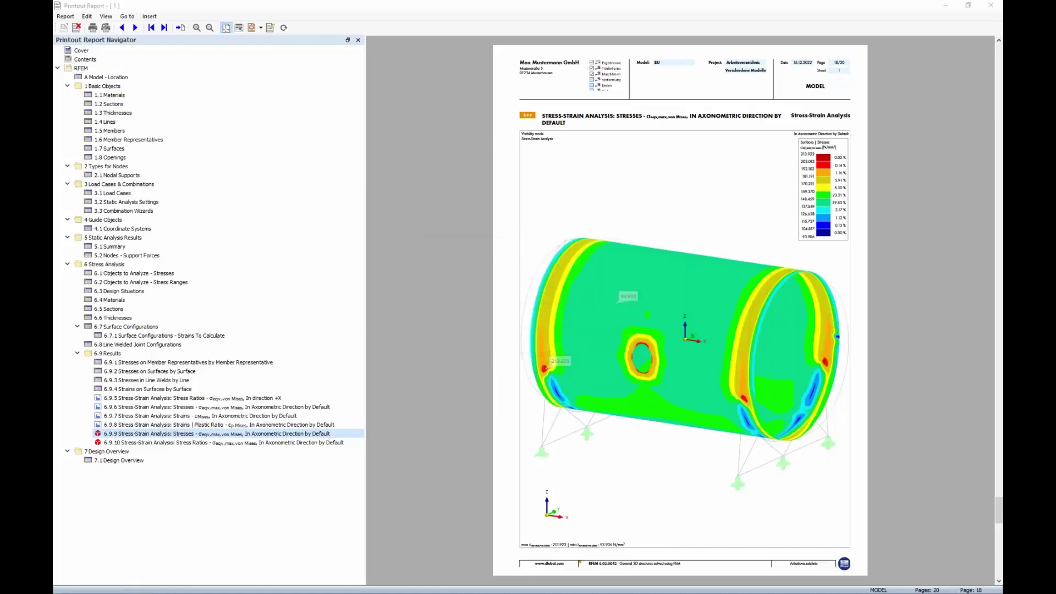
Maximize the browser window with P.html and look through the cover picture, contents, basic object tables and nodal supports.
drag(53, 146, 711, 145)
double_click(712, 145)
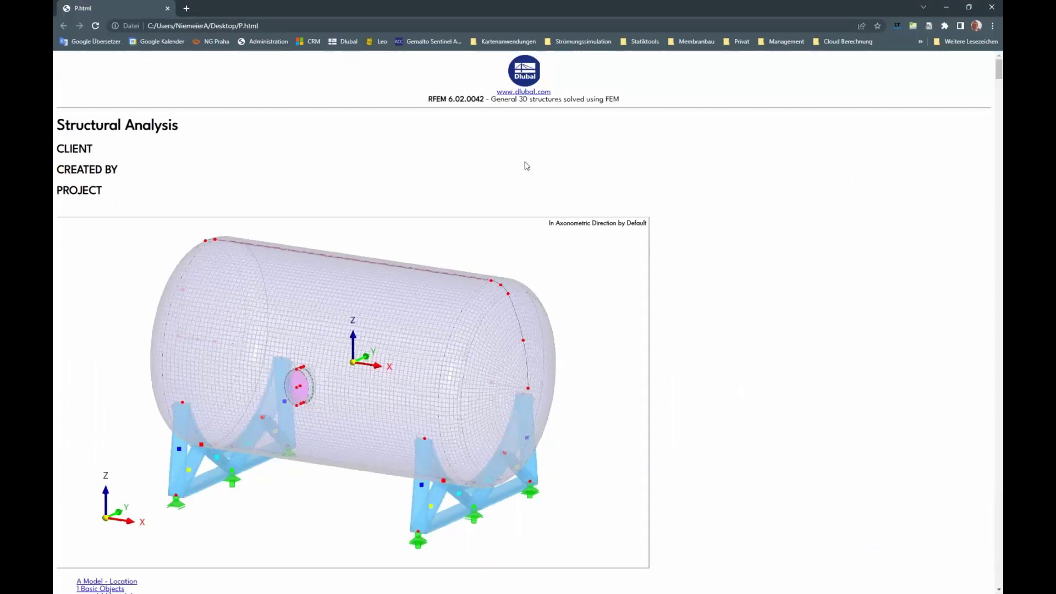
scroll(261, 136, down, 6)
scroll(231, 88, up, 3)
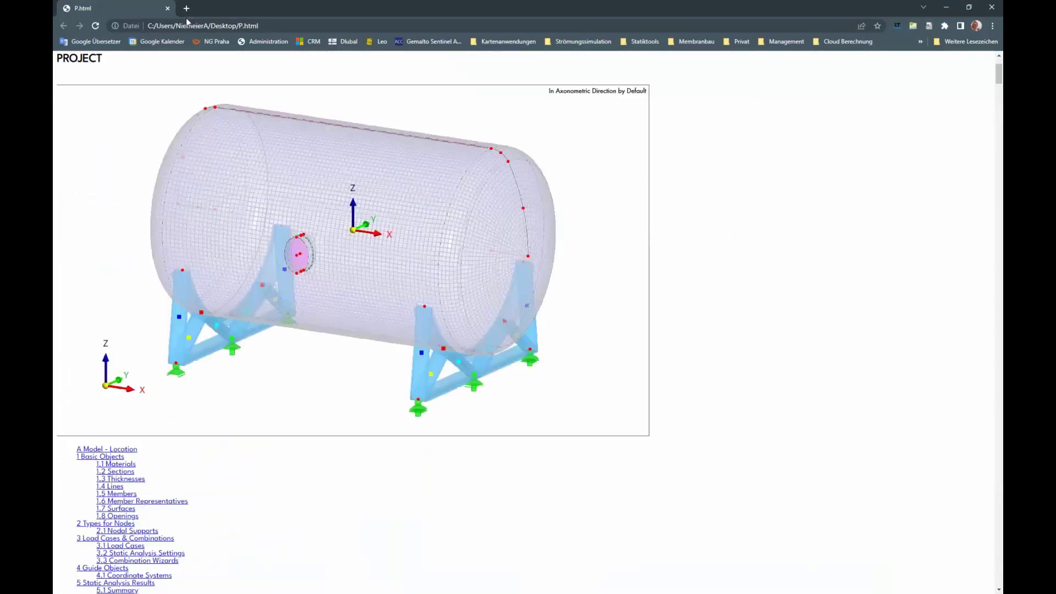
scroll(247, 129, up, 2)
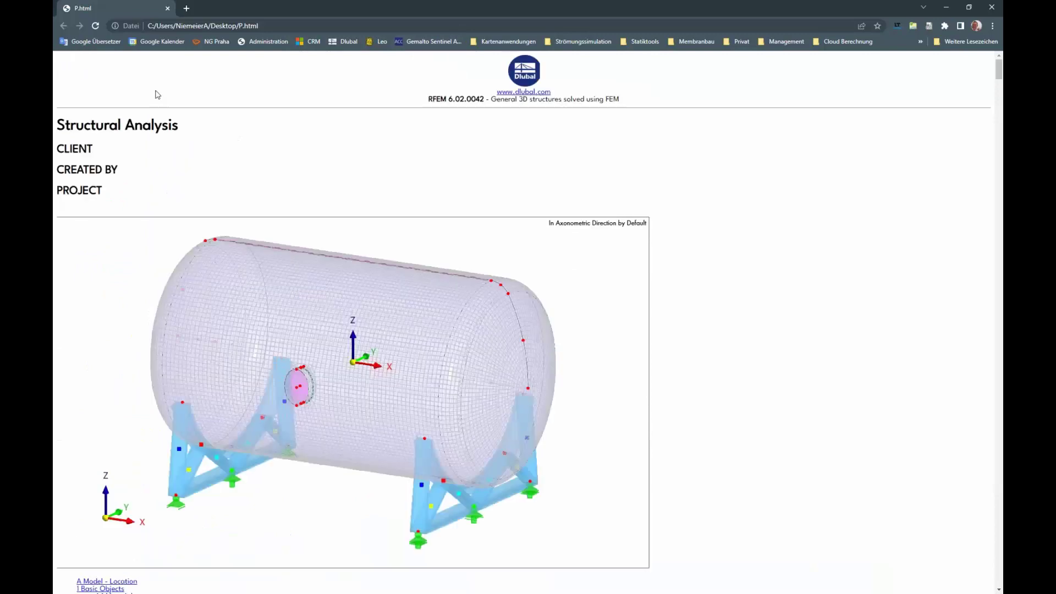
scroll(214, 176, down, 2)
scroll(219, 177, down, 20)
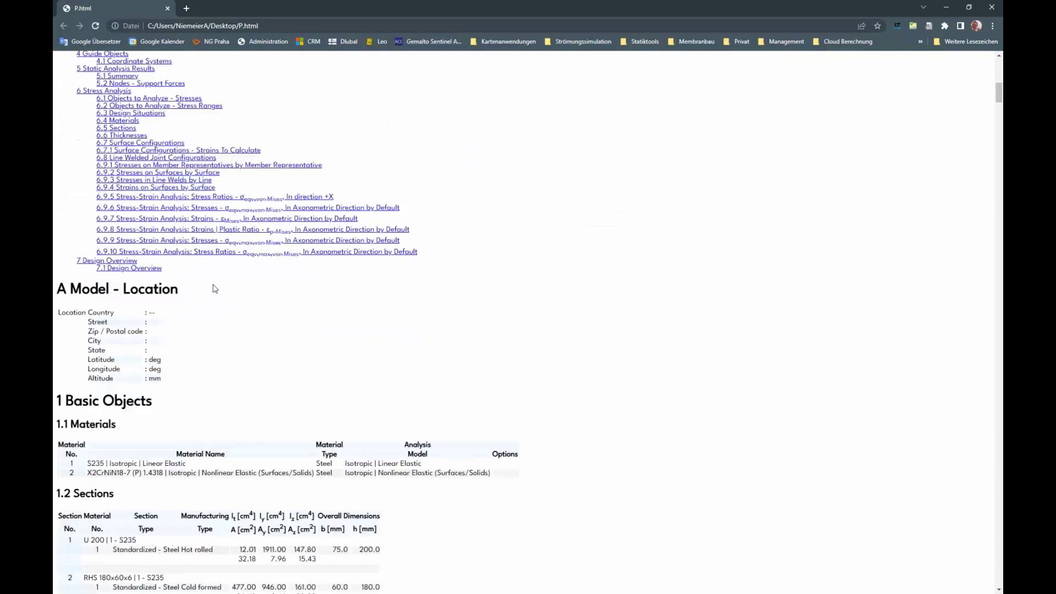
scroll(206, 404, down, 15)
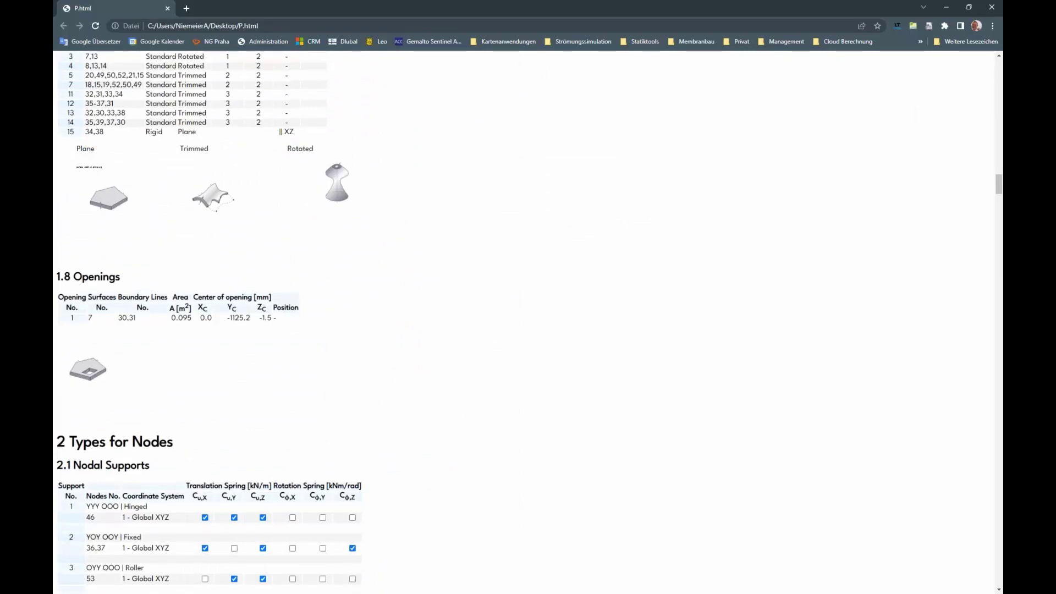
scroll(328, 332, up, 20)
scroll(281, 359, up, 20)
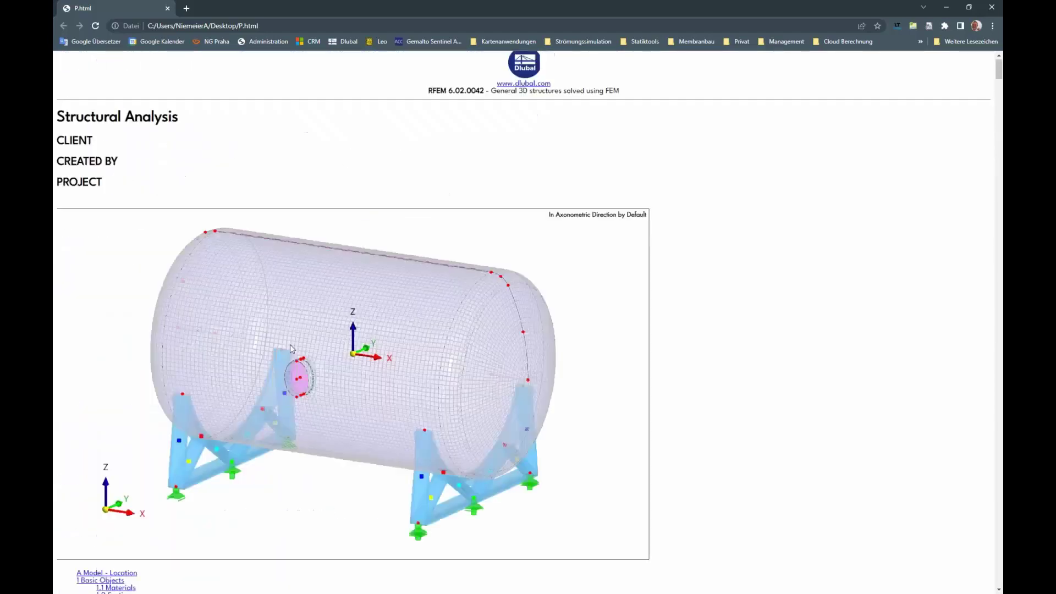
scroll(324, 313, down, 4)
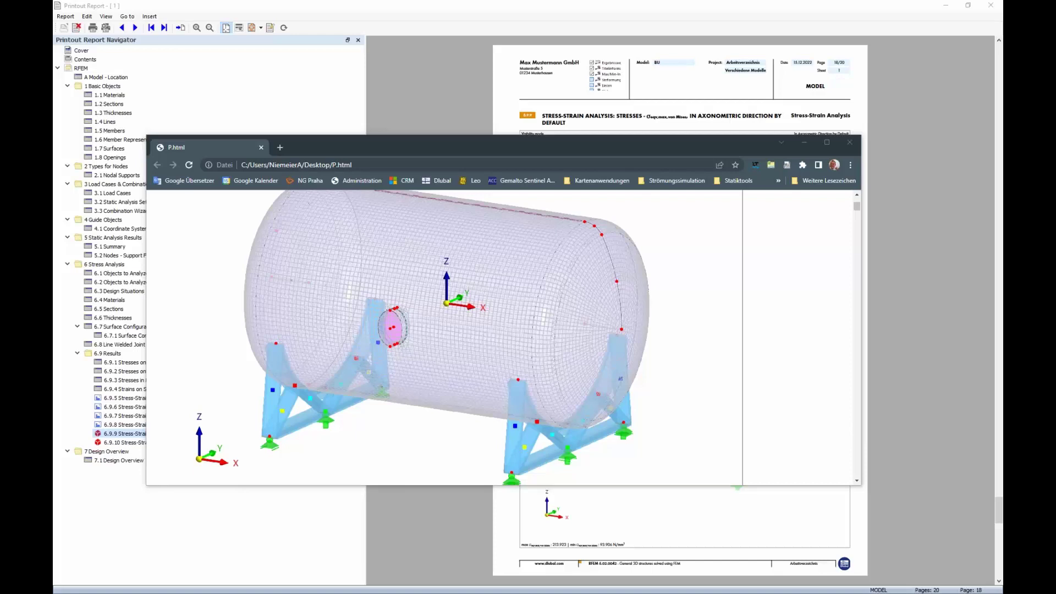
Open the P_data folder on the desktop in File Explorer and preview the cylinder stress and vaulted head plastic strain graphics.
drag(0, 141, 385, 145)
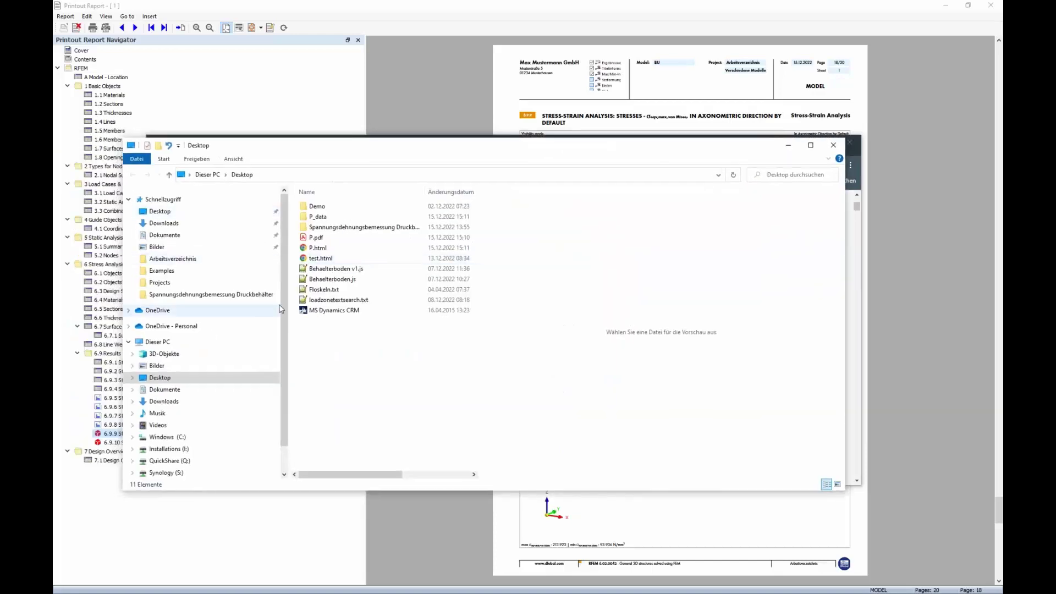
double_click(317, 216)
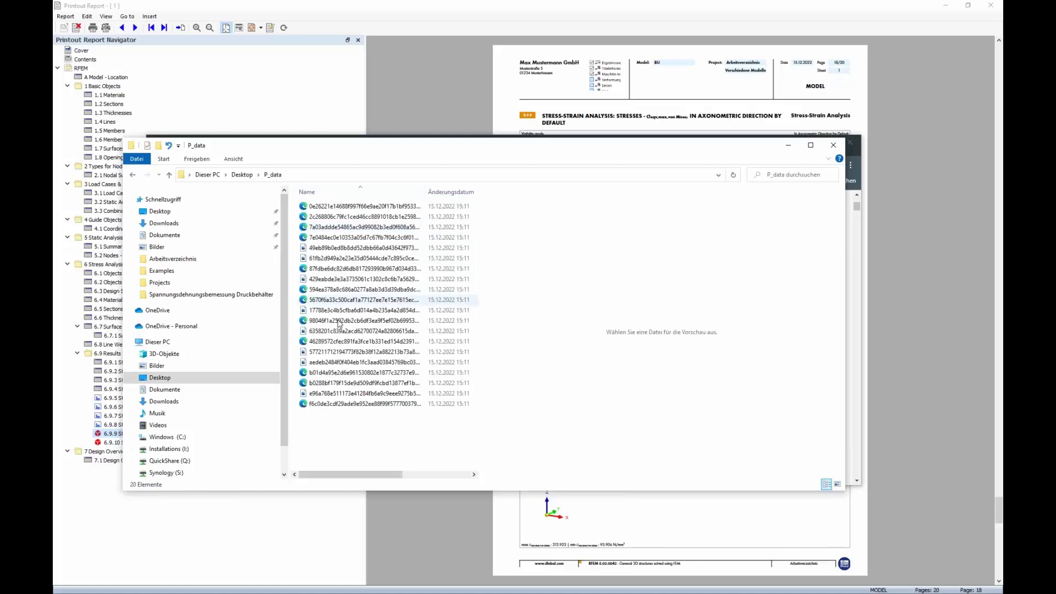
click(357, 248)
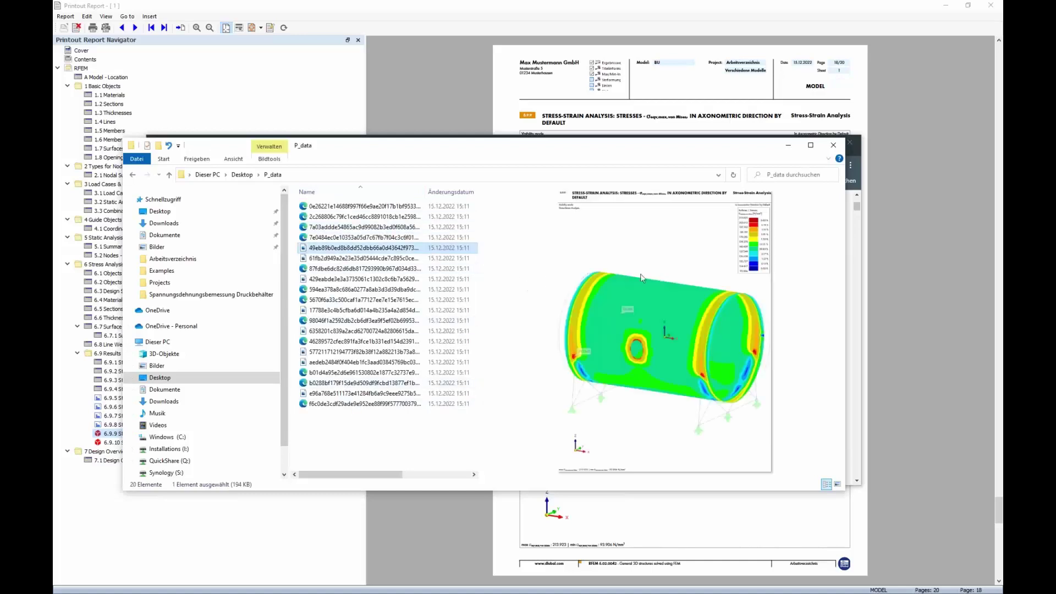
click(360, 259)
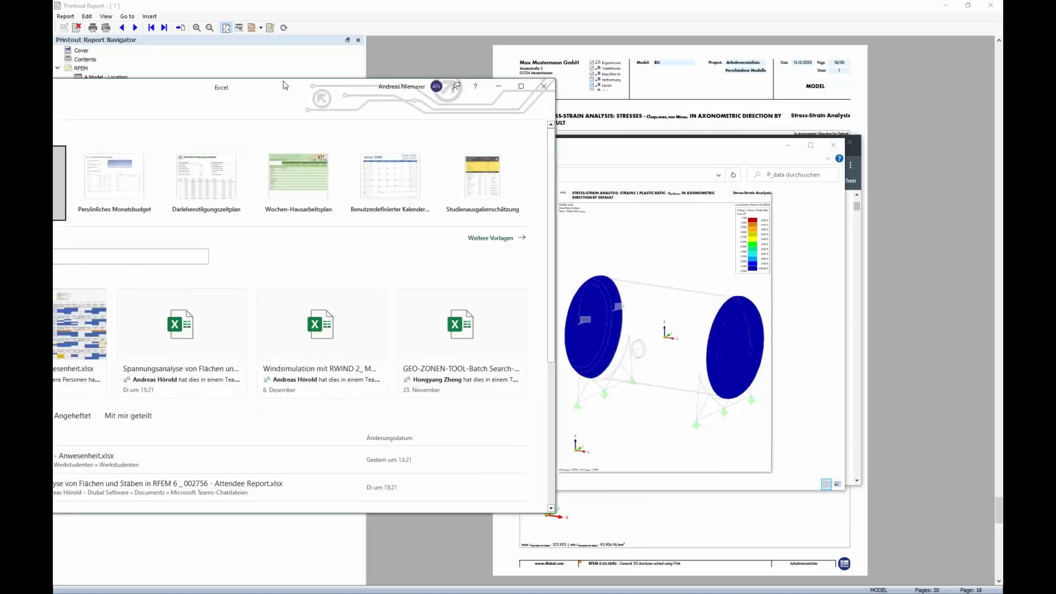
Switch to a maximized Excel window and open the exported P.html from the desktop.
double_click(453, 86)
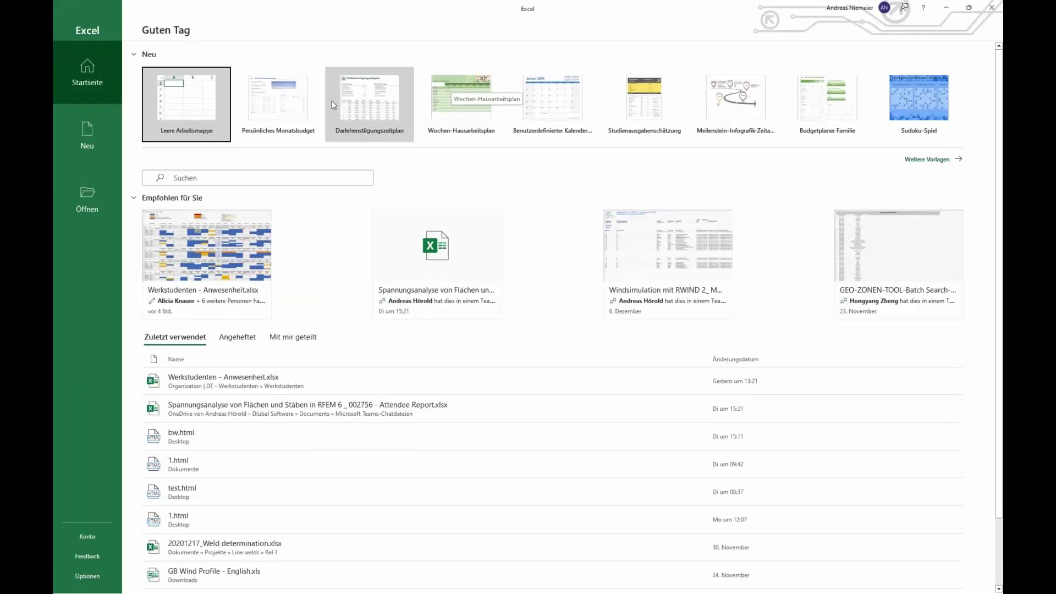
click(89, 197)
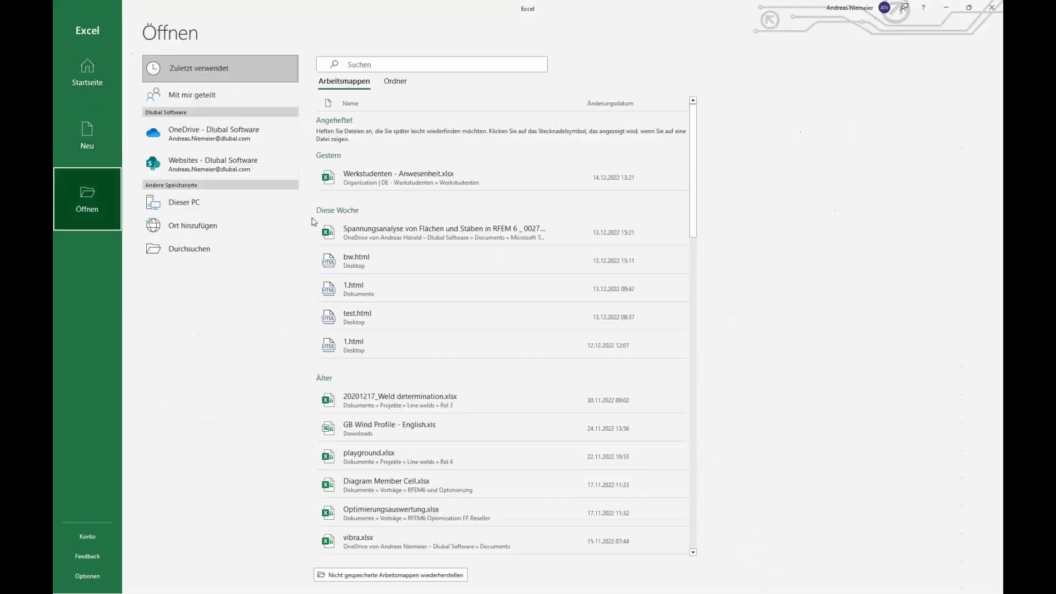
click(201, 257)
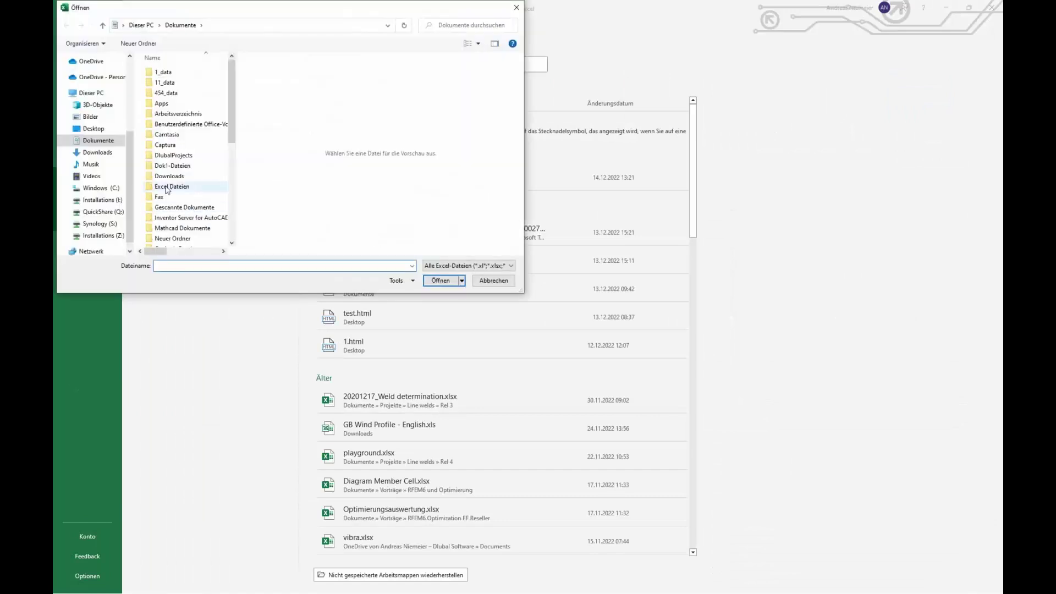
scroll(173, 103, down, 3)
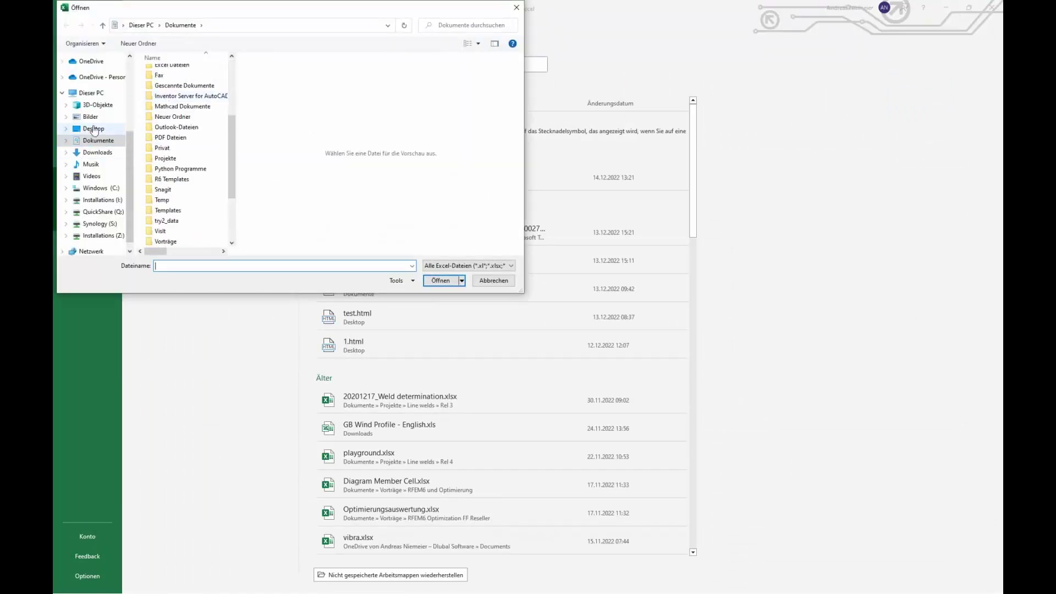
click(94, 128)
click(163, 103)
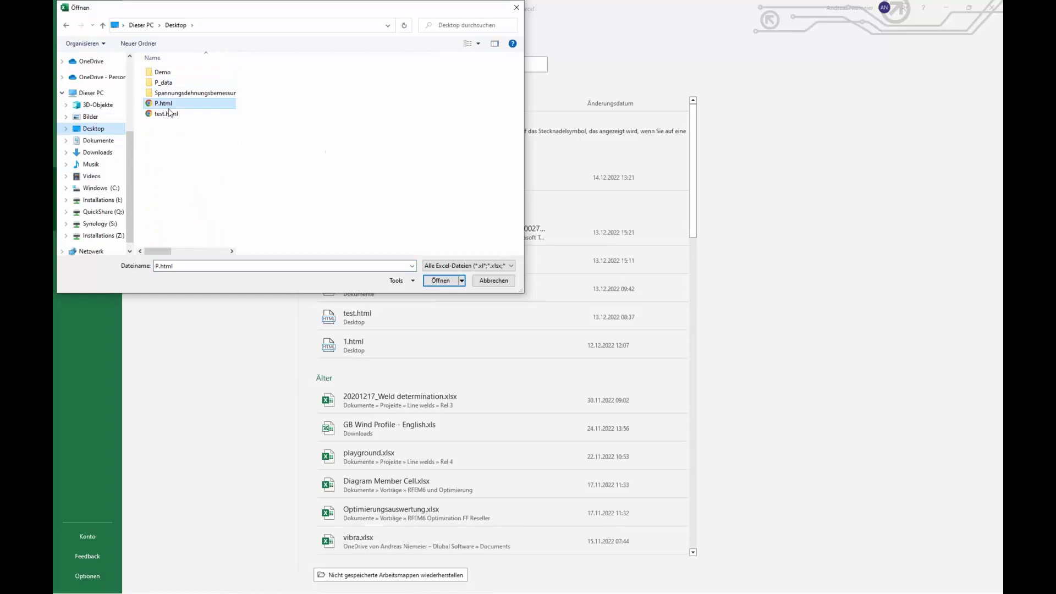
click(440, 281)
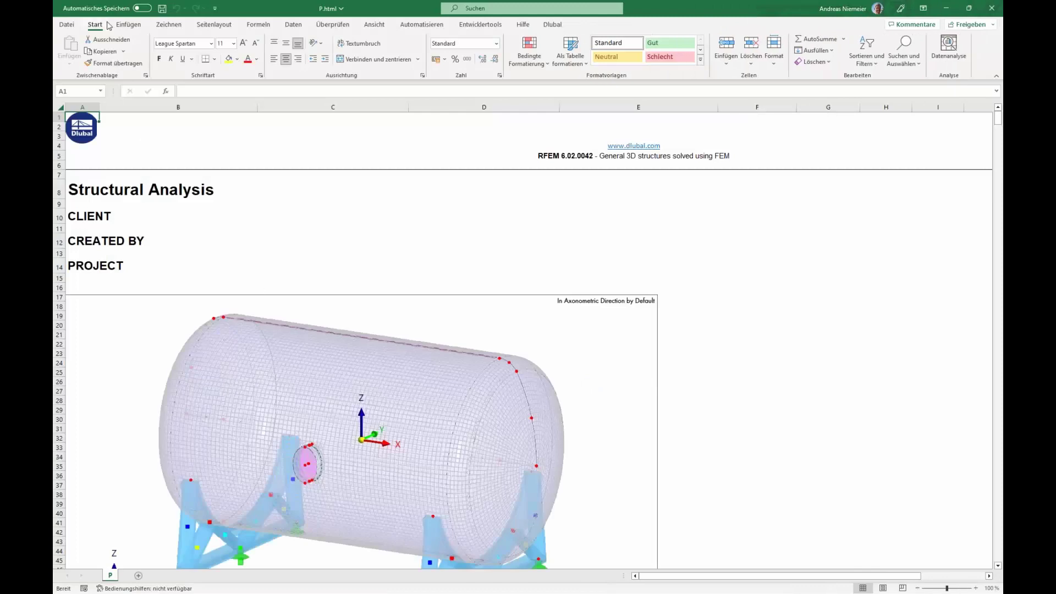
Examine the values in the 1.2 Sections table of the imported report, including cell E122 for the U 200 section.
scroll(264, 226, down, 15)
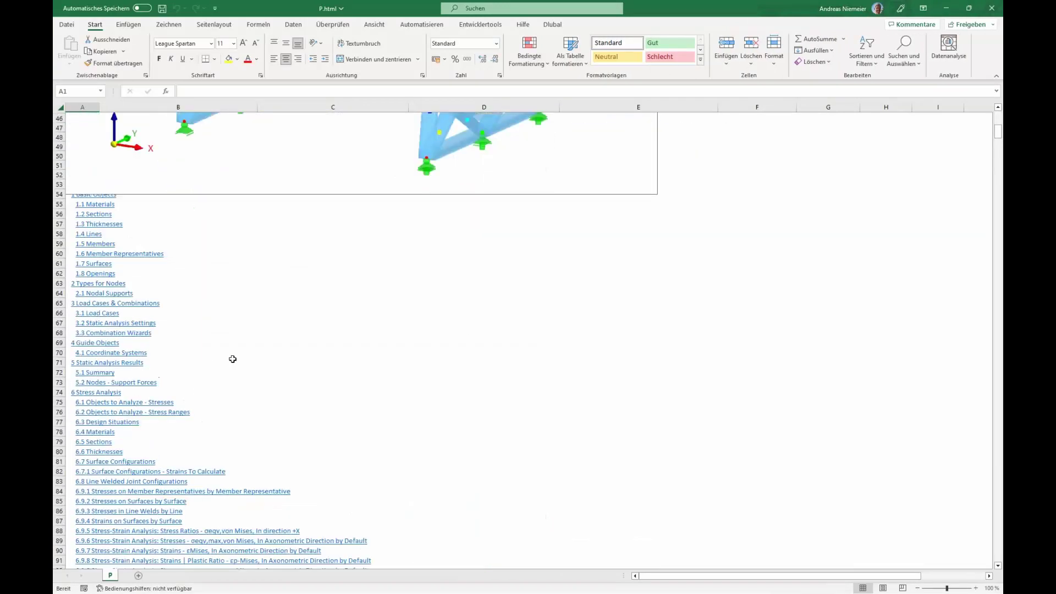
scroll(233, 359, down, 14)
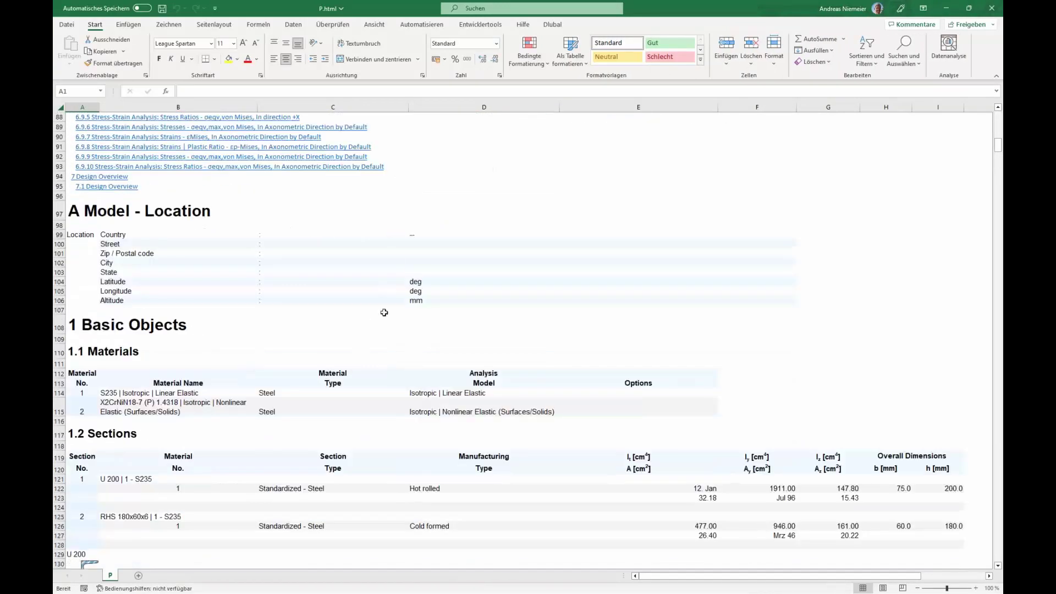
scroll(382, 308, down, 3)
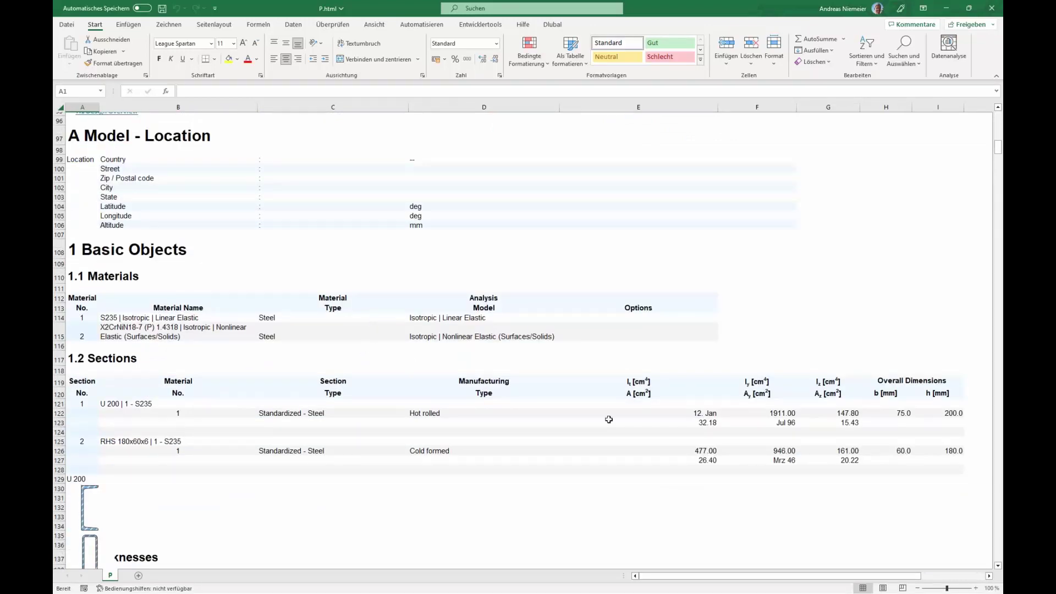
drag(709, 410, 706, 465)
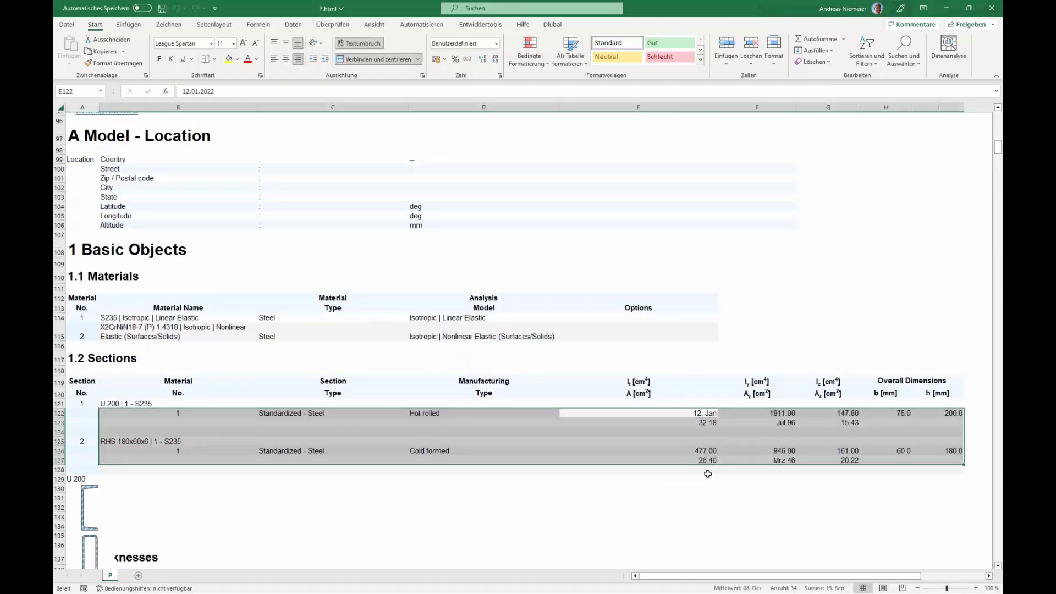
click(706, 468)
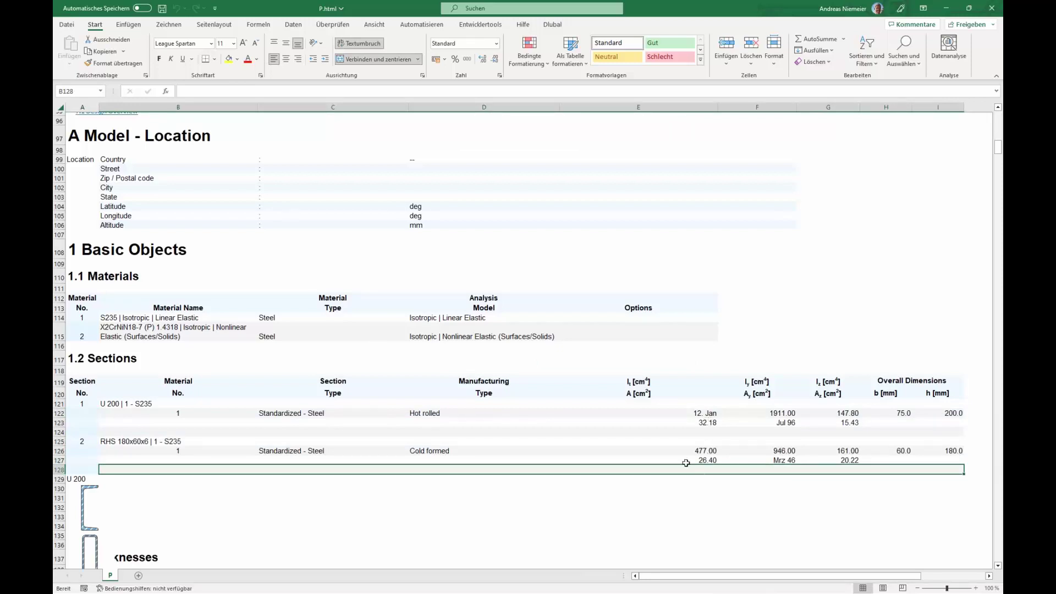
click(709, 414)
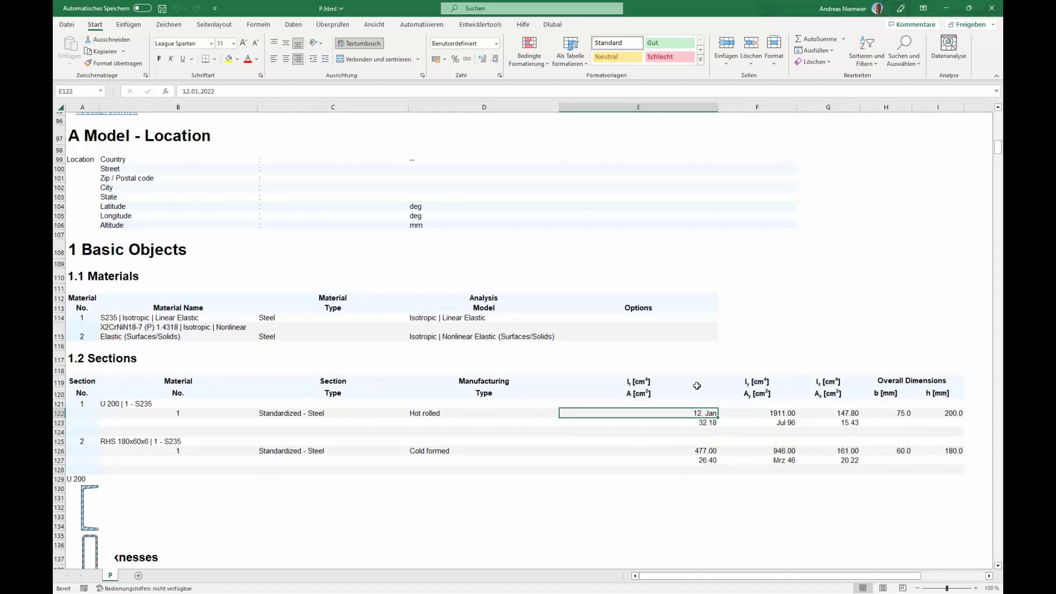
Close the imported report and, in Excel's advanced options, set the decimal separator to a point and clear the thousands separator.
click(66, 24)
click(83, 257)
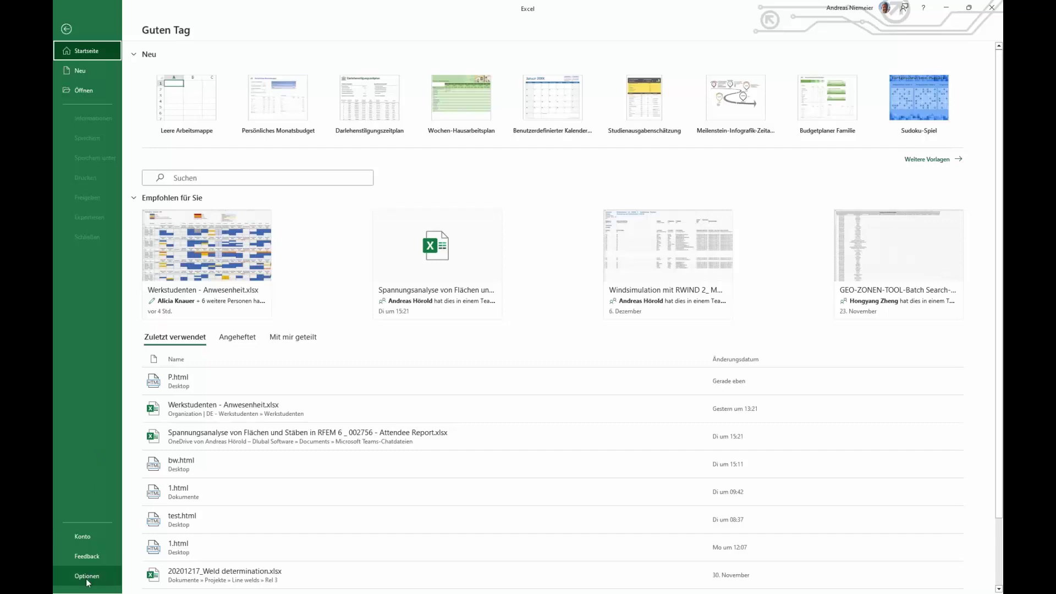
click(87, 581)
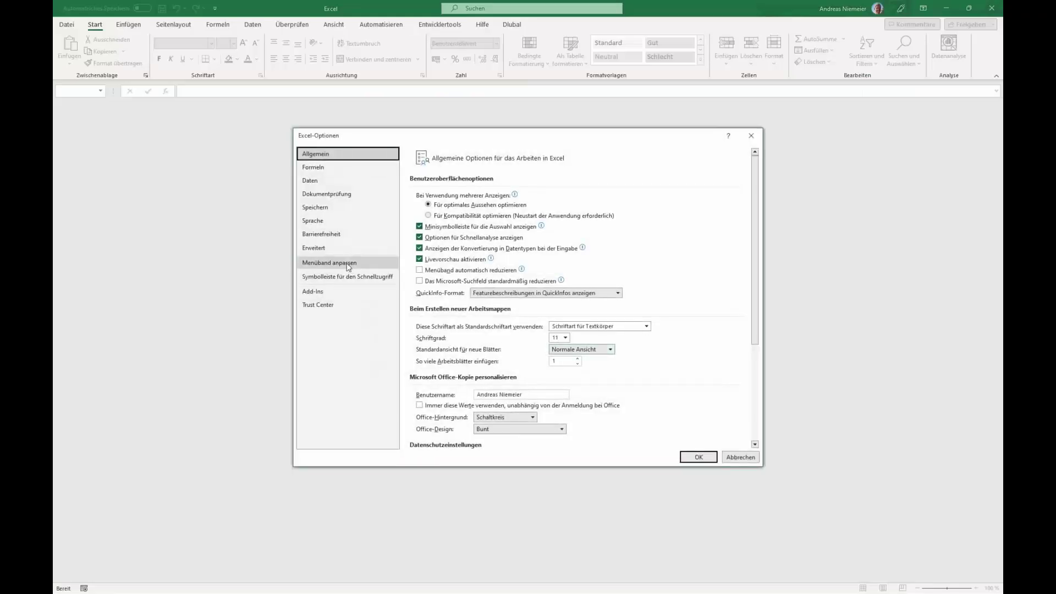
click(313, 247)
scroll(495, 286, down, 1)
click(499, 300)
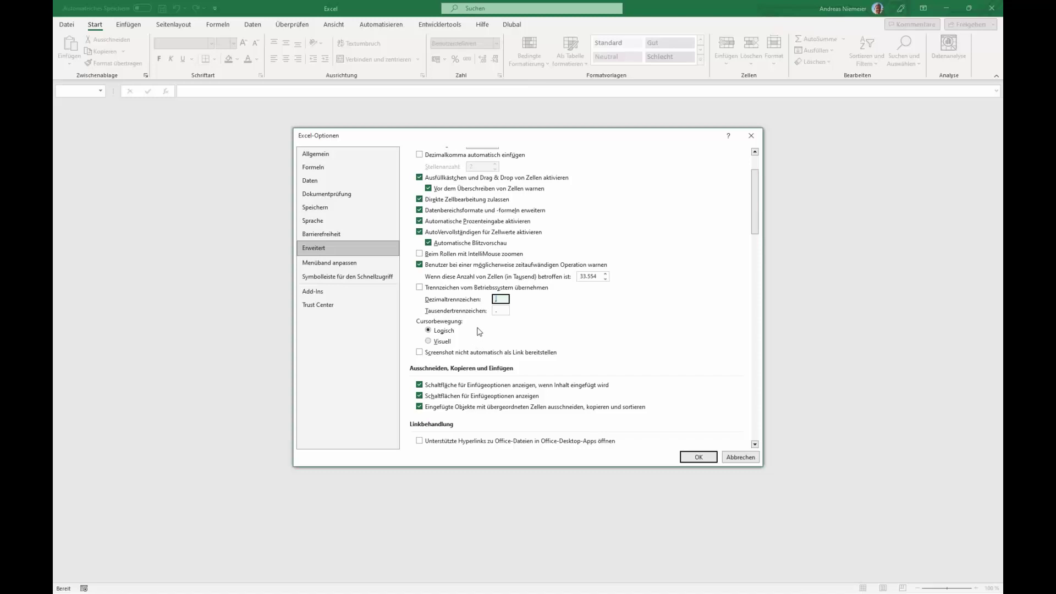
click(488, 308)
click(699, 460)
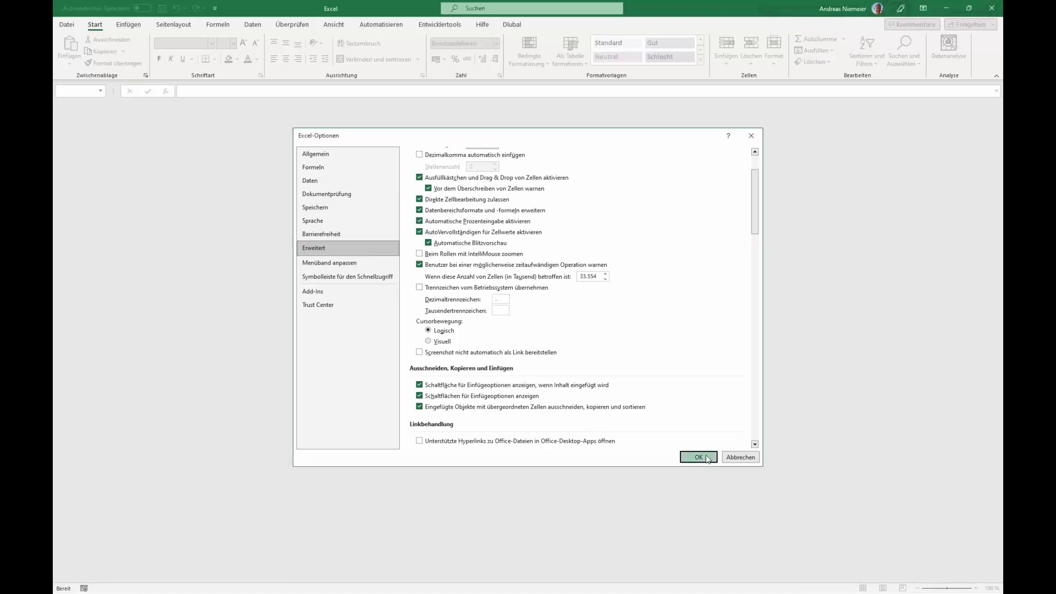
Reopen the exported P.html report from the desktop in Excel.
click(67, 24)
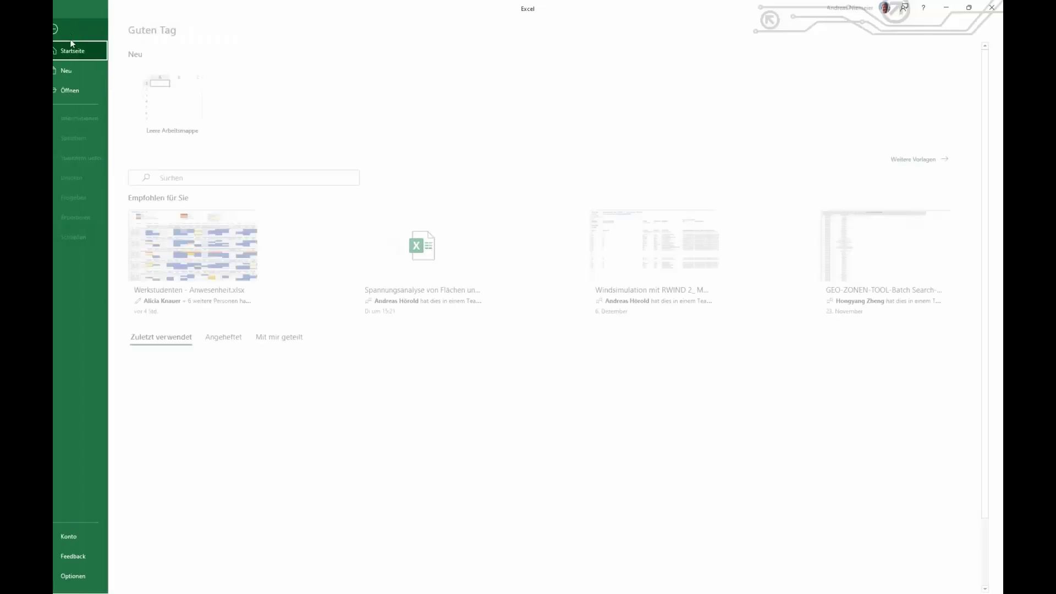
click(84, 89)
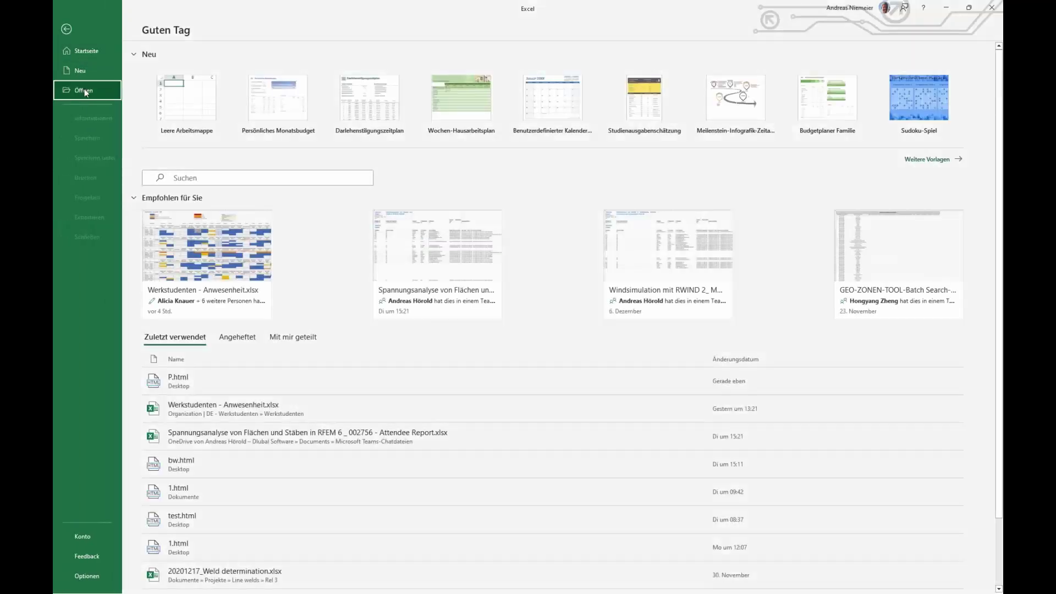
click(386, 181)
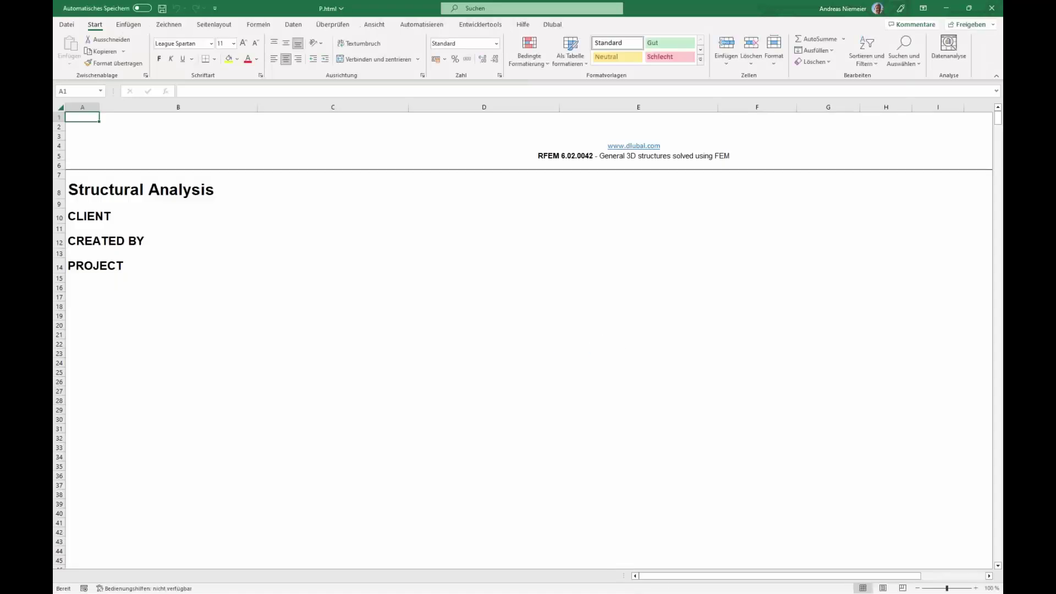
Check the values in the 1.2 Sections table and select line lengths D167 to D185 in the 1.4 Lines table.
scroll(506, 362, down, 20)
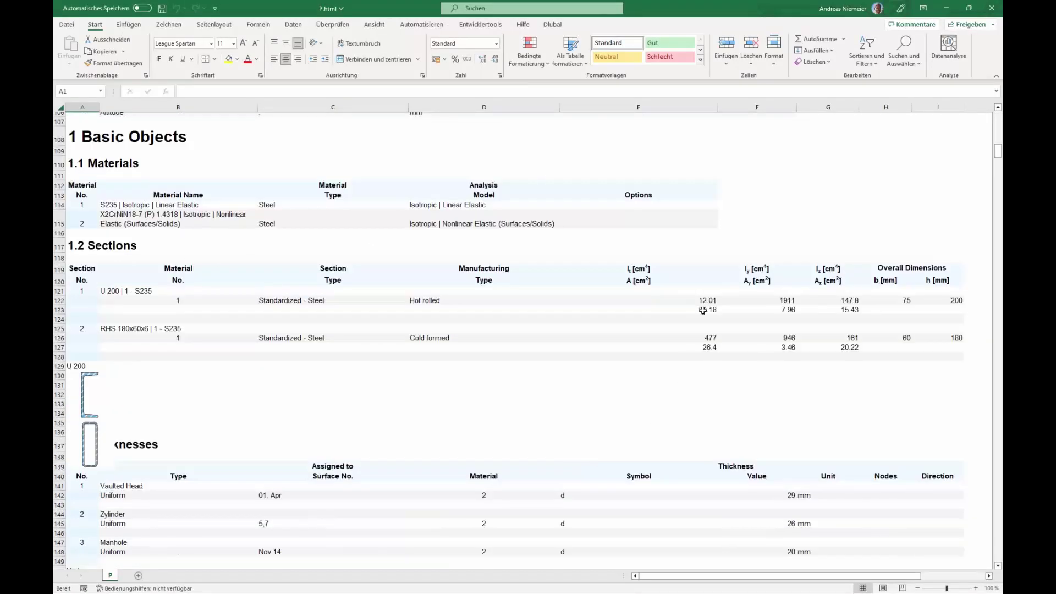
click(707, 307)
key(ctrl+a)
scroll(654, 448, down, 16)
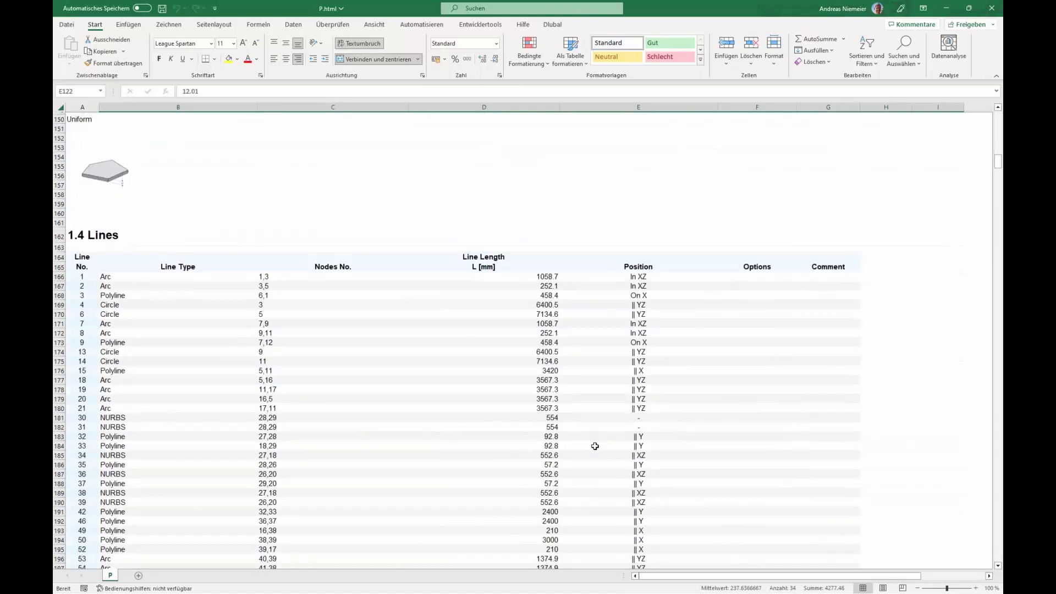
drag(544, 248, 554, 401)
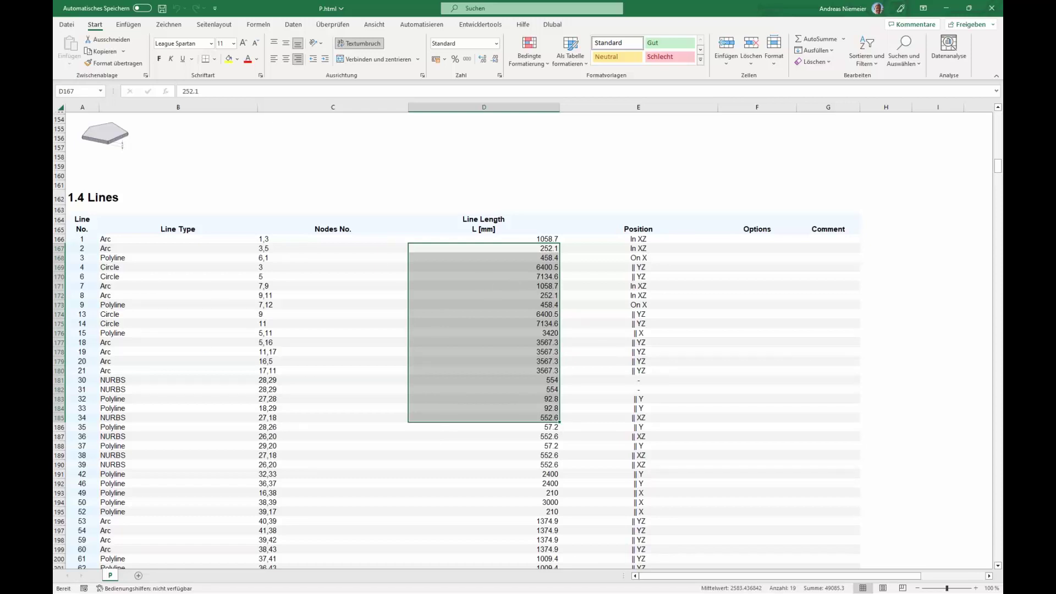
Switch to the Dlubal website in the browser and change its language to English.
key(alt+Tab)
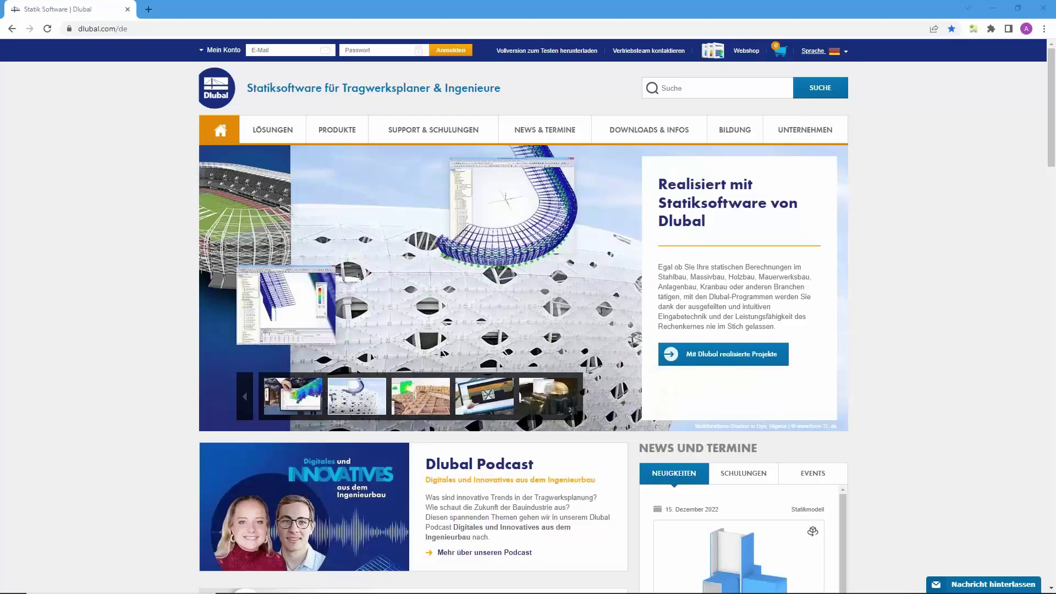
click(823, 50)
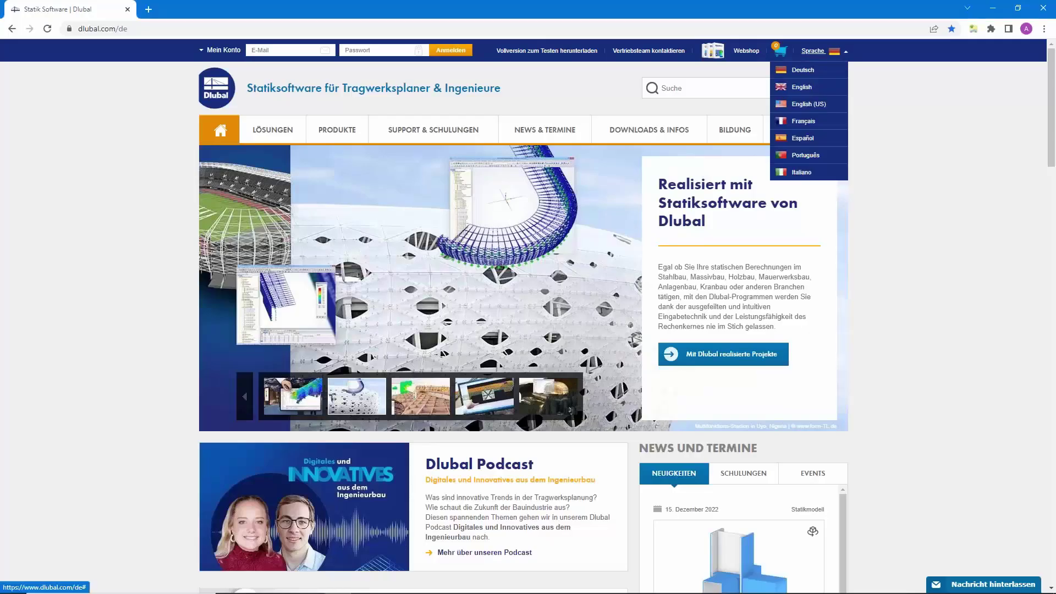
click(803, 88)
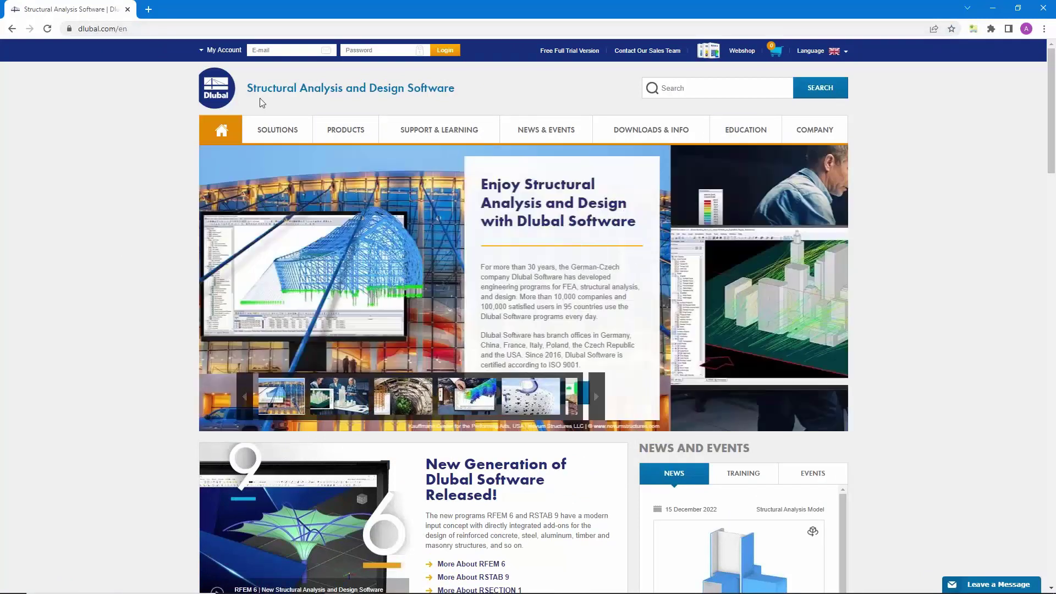
Open the Webinars page under News & Events and look through the list of upcoming webinars.
mouse_move(546, 133)
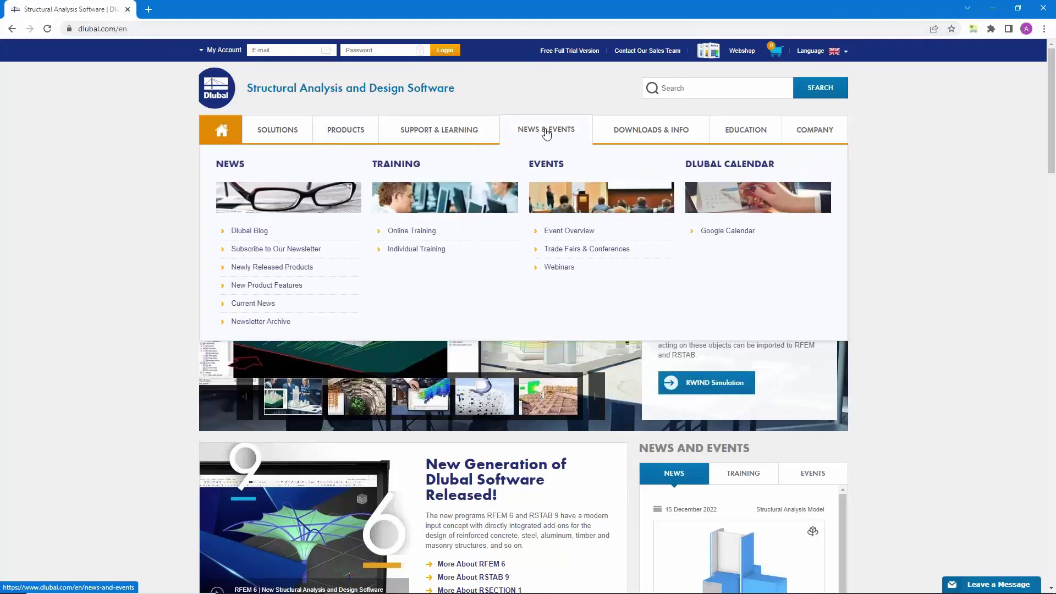
click(564, 268)
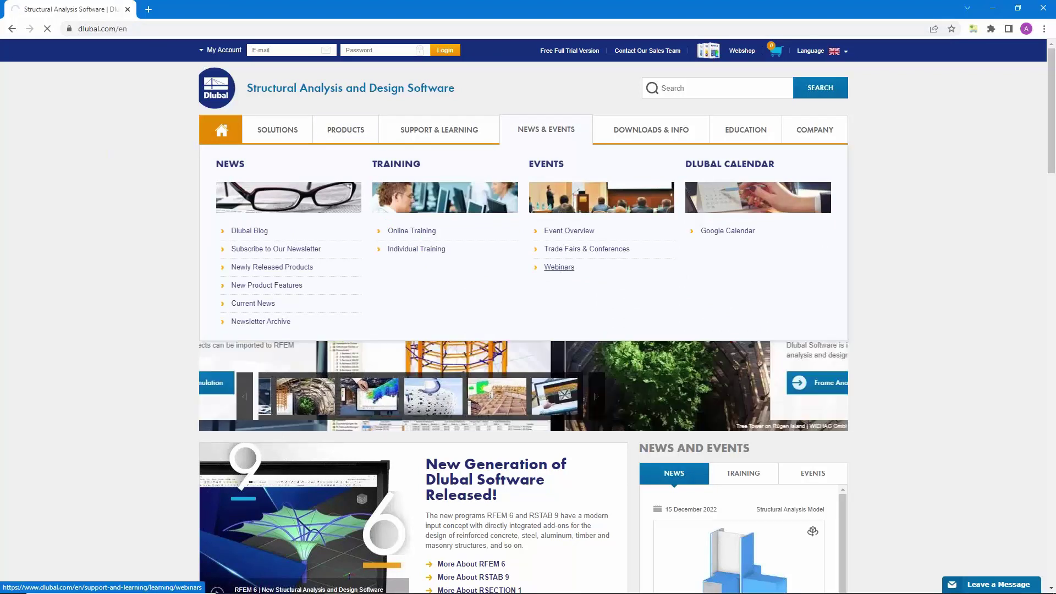
scroll(528, 330, down, 5)
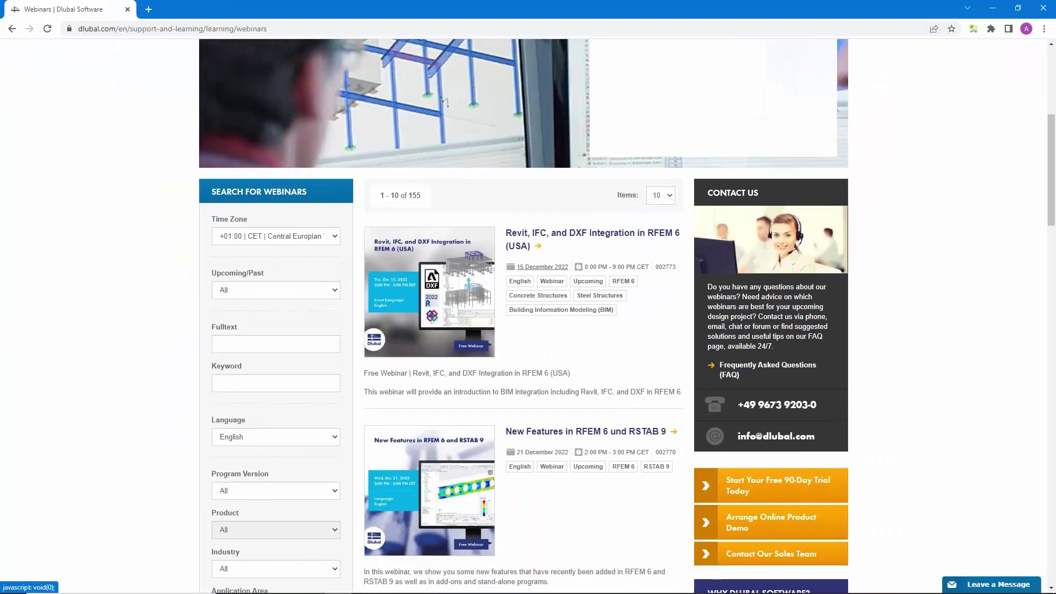
scroll(583, 264, down, 3)
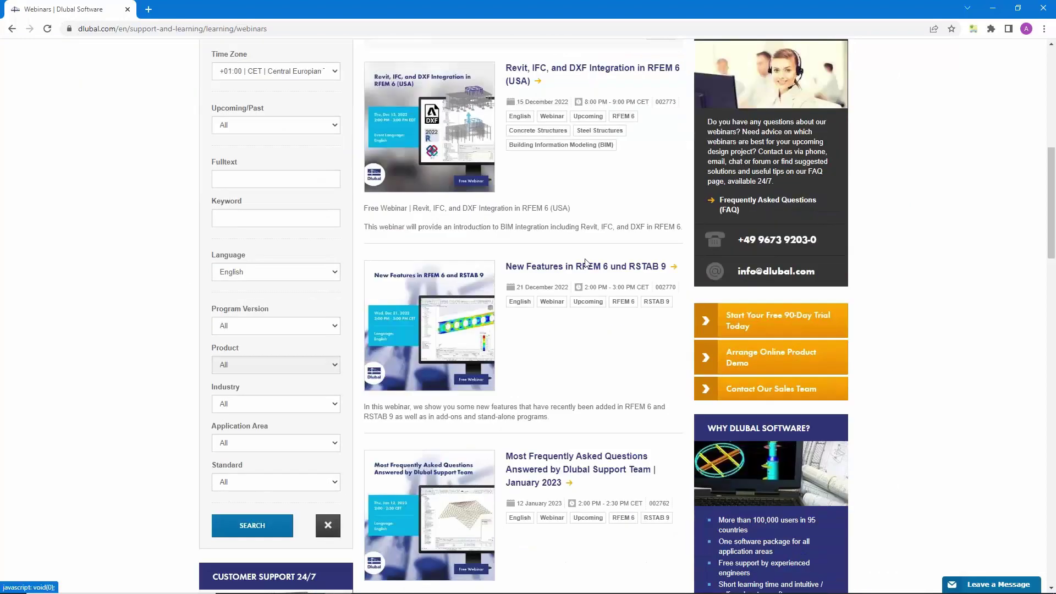
scroll(580, 286, down, 1)
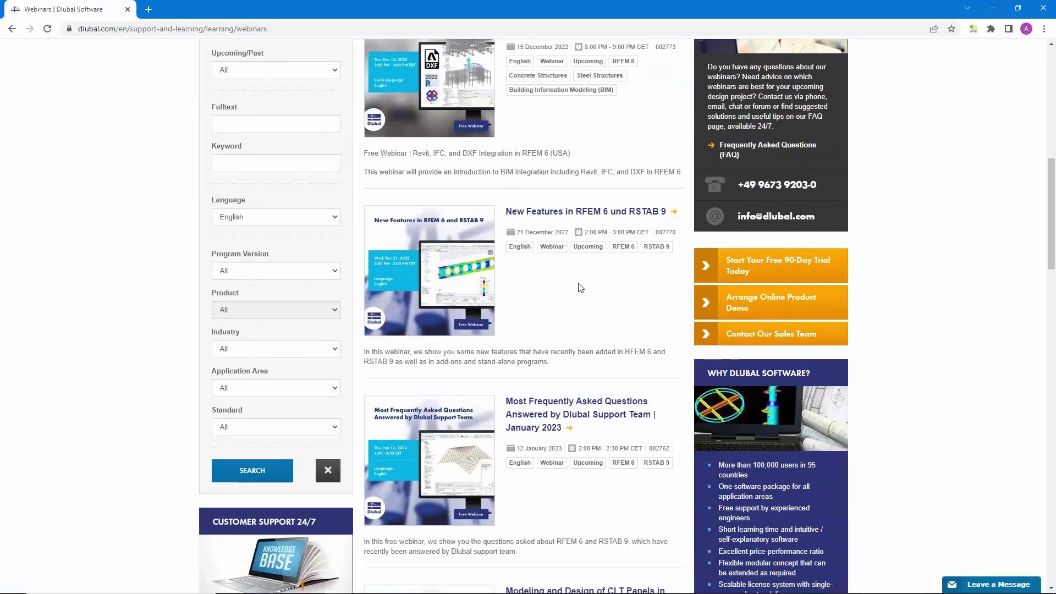
scroll(579, 287, down, 1)
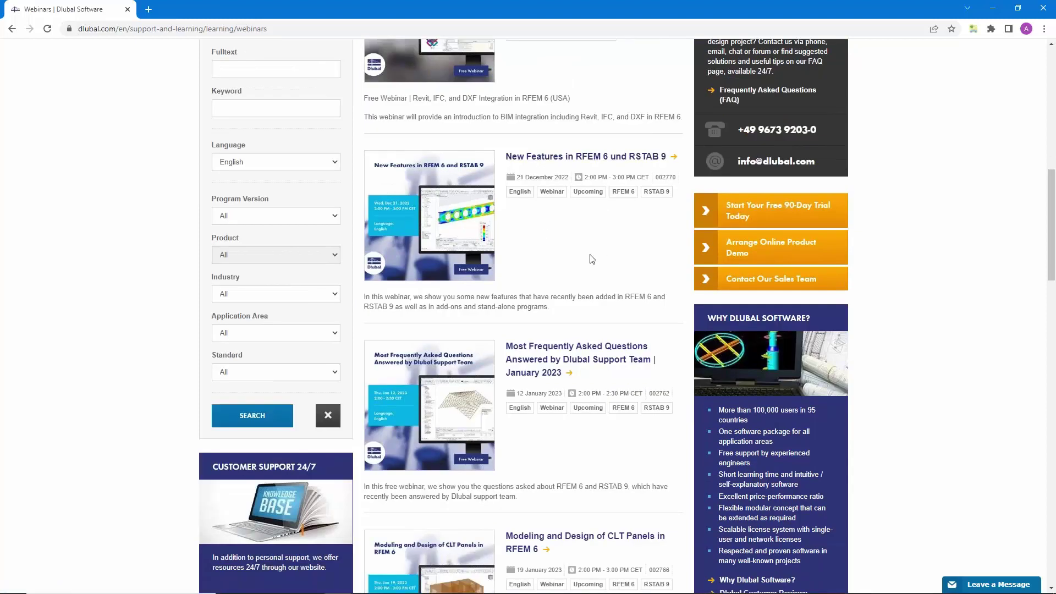
scroll(592, 259, down, 4)
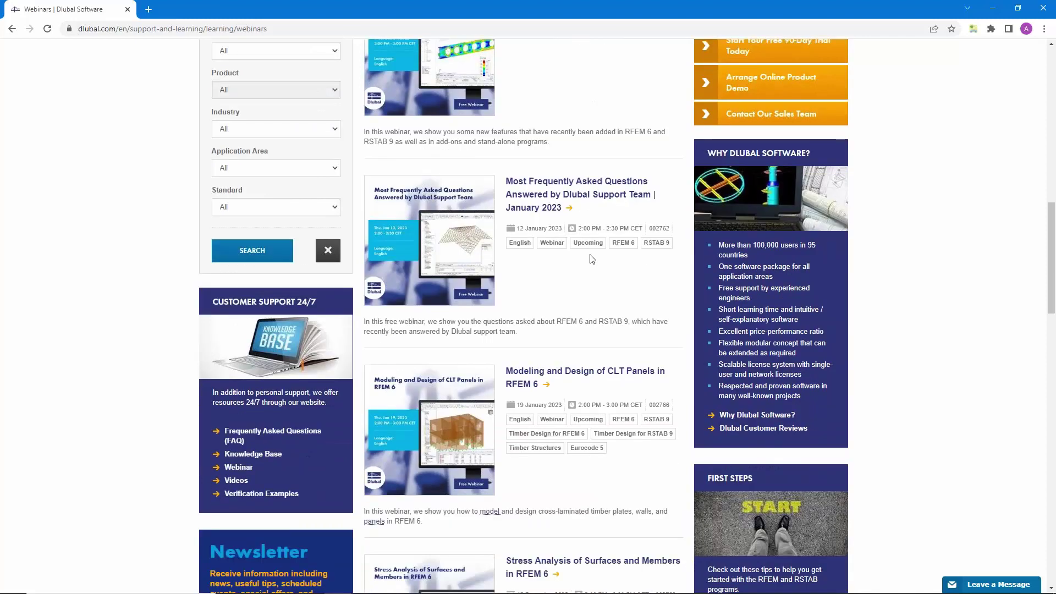
scroll(591, 259, down, 5)
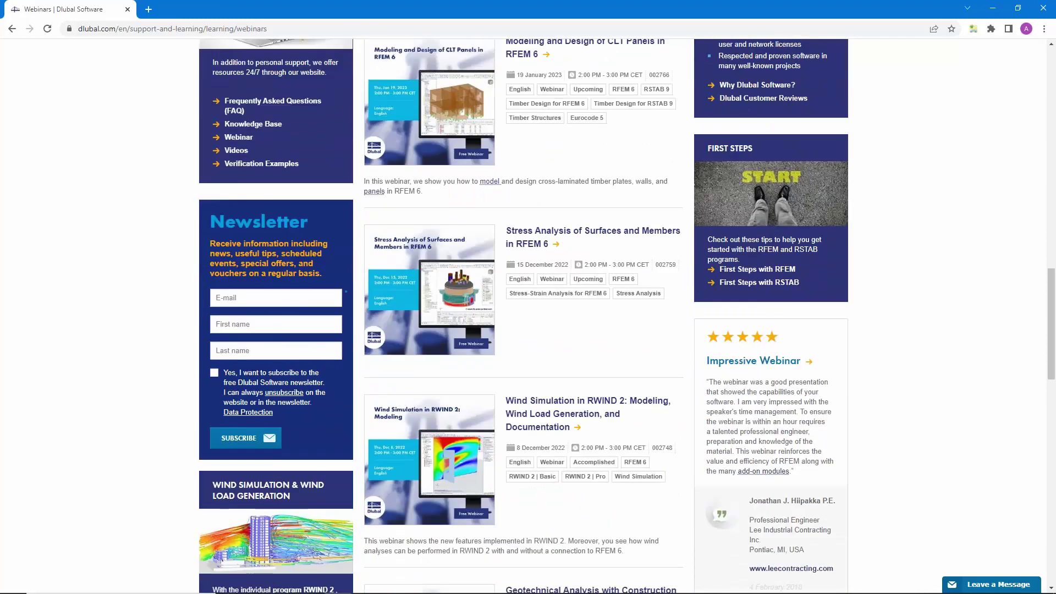
Open the webinar "Stress Analysis of Surfaces and Members in RFEM 6" and review its page, including the Models to Download section.
click(528, 235)
scroll(528, 313, down, 5)
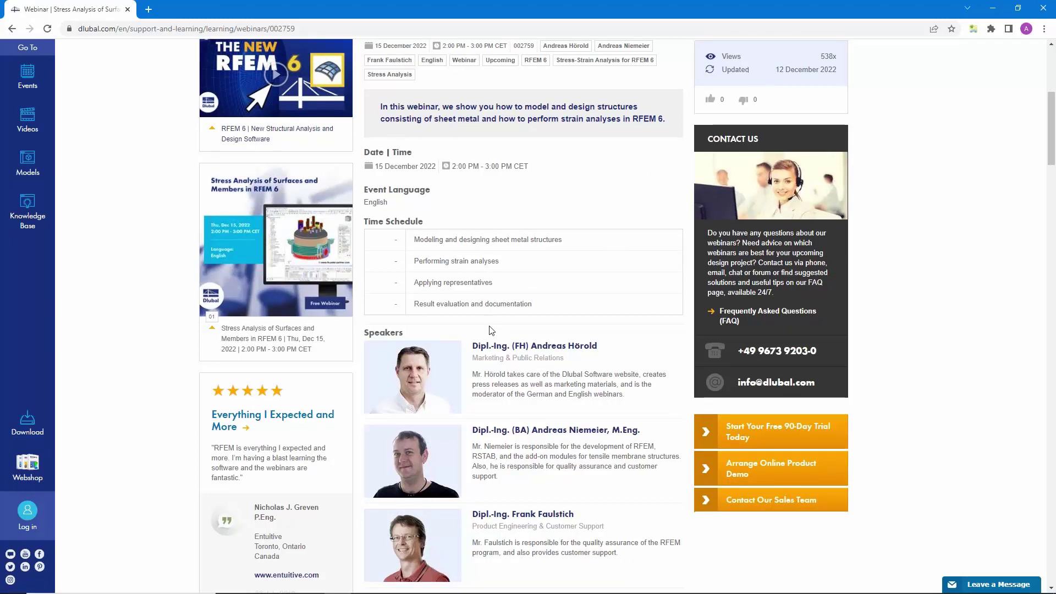
scroll(451, 315, down, 15)
scroll(282, 323, down, 10)
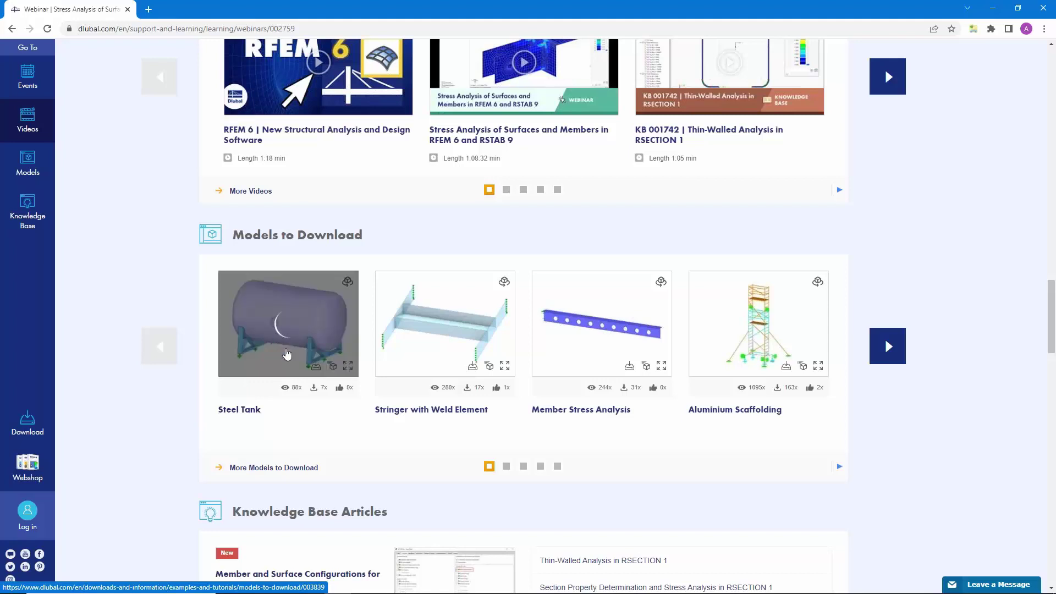
scroll(513, 355, up, 1)
scroll(428, 344, up, 20)
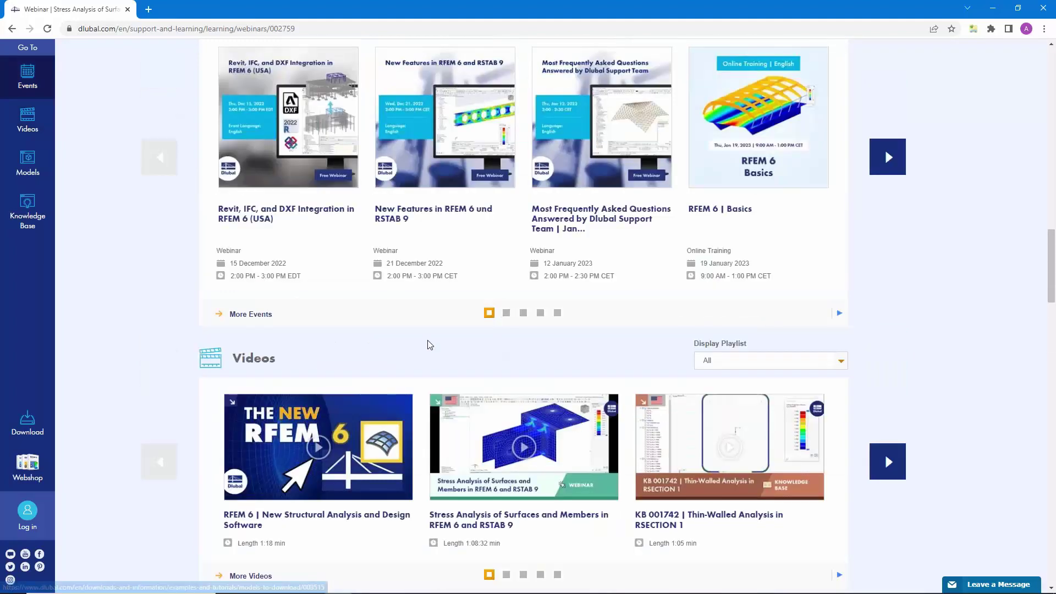
scroll(429, 343, up, 5)
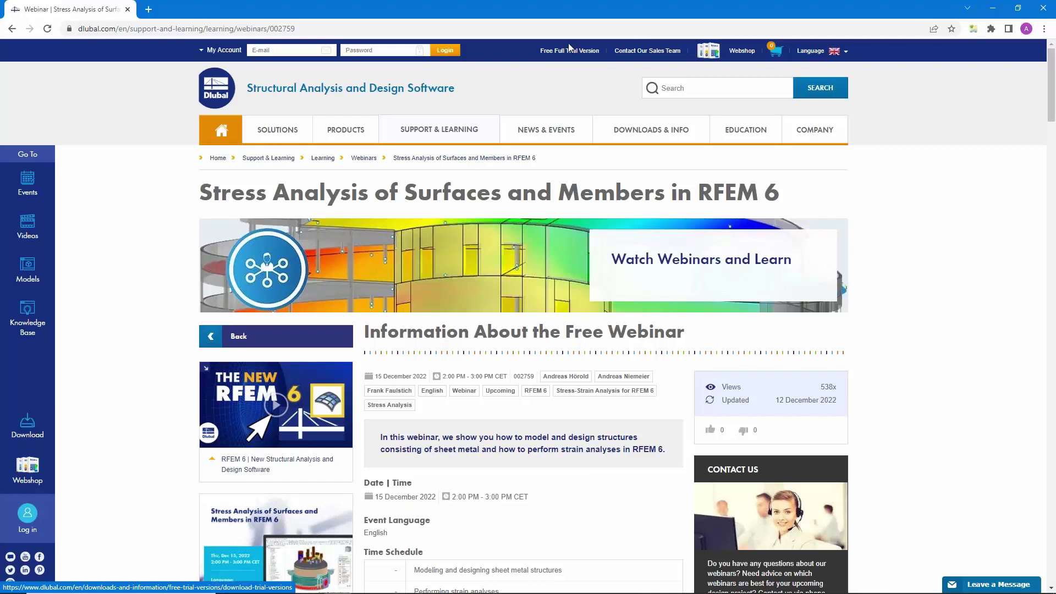
Open the Free Full Trial Version page and look over the available program downloads.
click(569, 49)
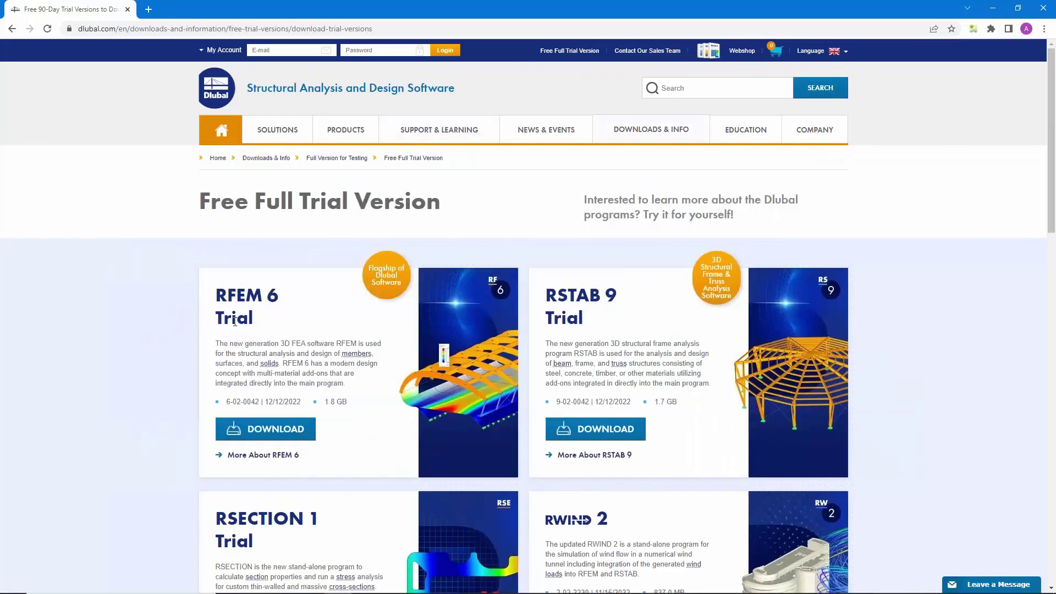
scroll(236, 342, down, 5)
scroll(286, 282, up, 3)
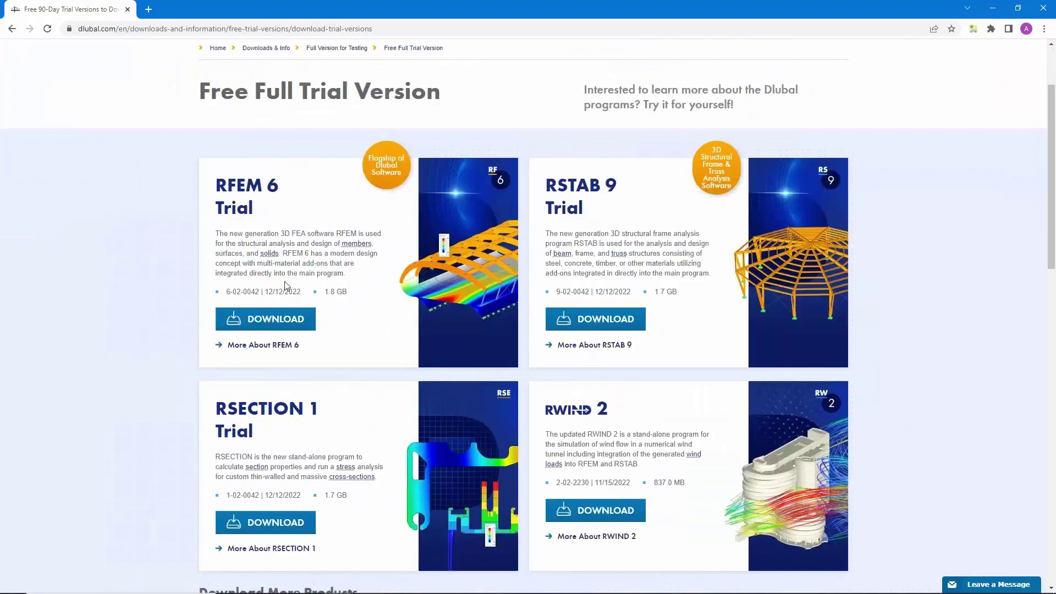